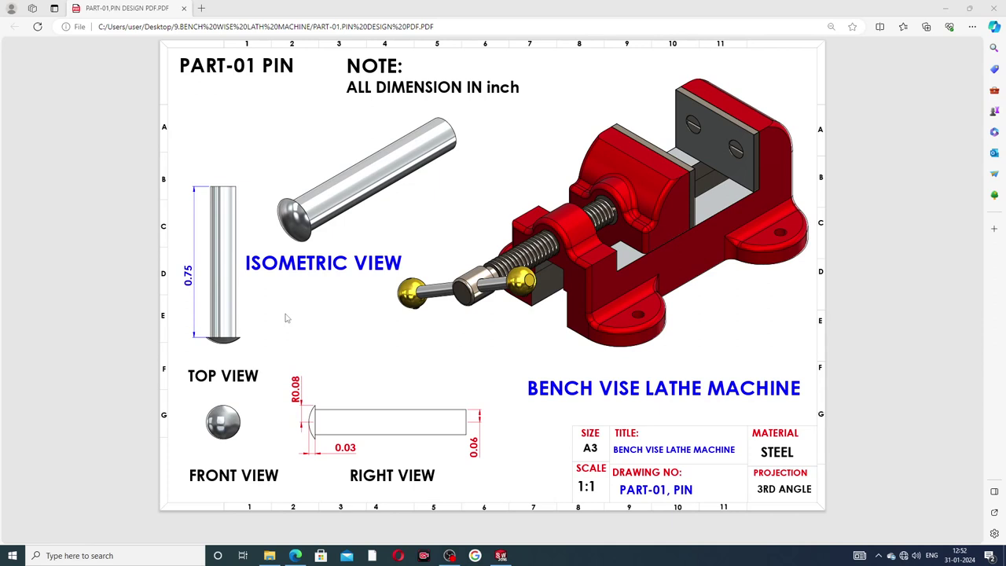
- Switch from the PIN drawing PDF to the SOLIDWORKS window showing the pin model
click(503, 556)
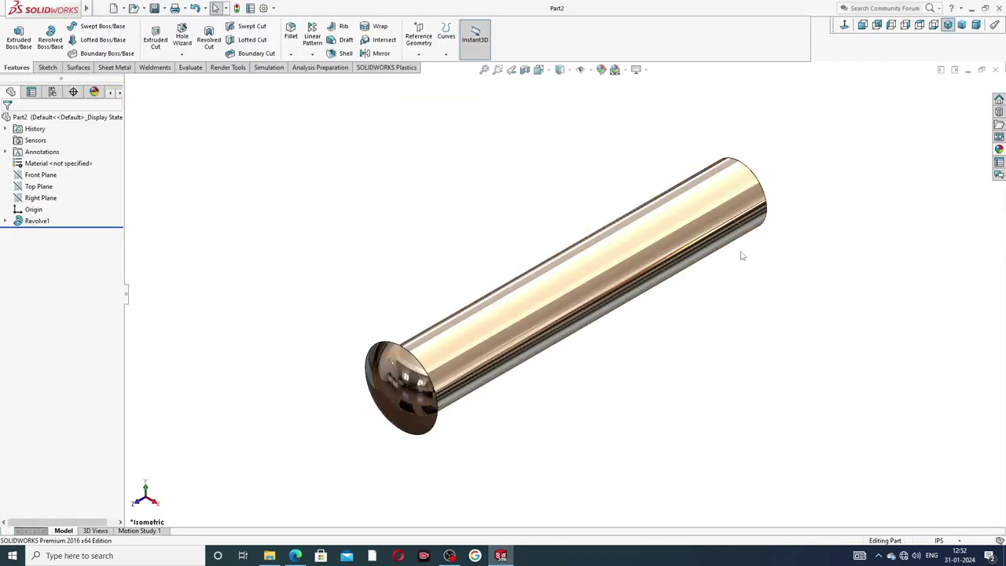
- Orbit and zoom around the revolved pin with its domed head in Part2
mouse_move(739, 254)
middle_down()
mouse_move(568, 295)
mouse_move(694, 224)
mouse_move(622, 241)
mouse_move(734, 288)
mouse_move(657, 290)
mouse_move(563, 272)
mouse_move(657, 262)
mouse_move(666, 179)
middle_up()
scroll(537, 338, down, 2)
scroll(537, 338, down, 2)
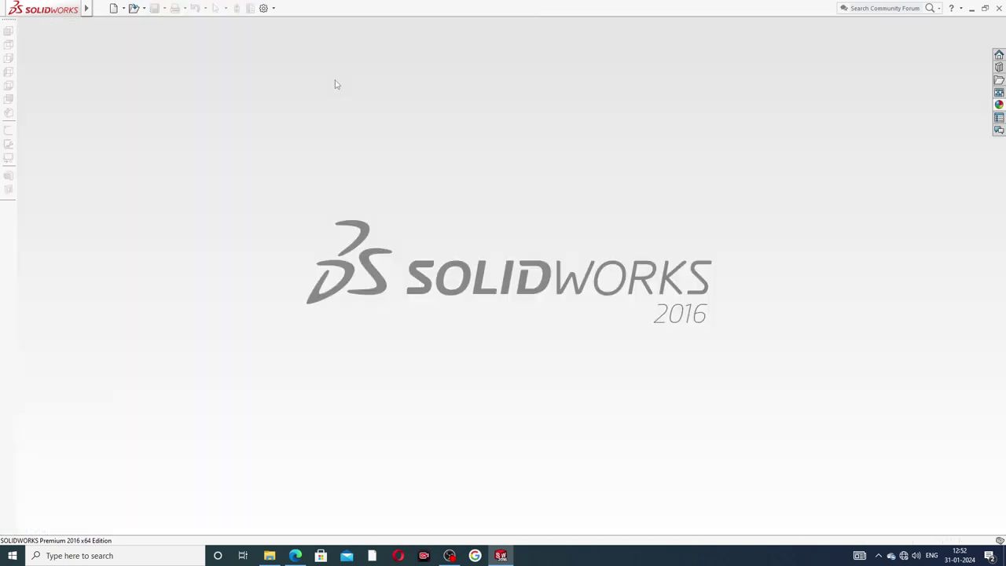
- Close Part2, create a new part and apply the Plain White background scene
click(994, 69)
click(114, 8)
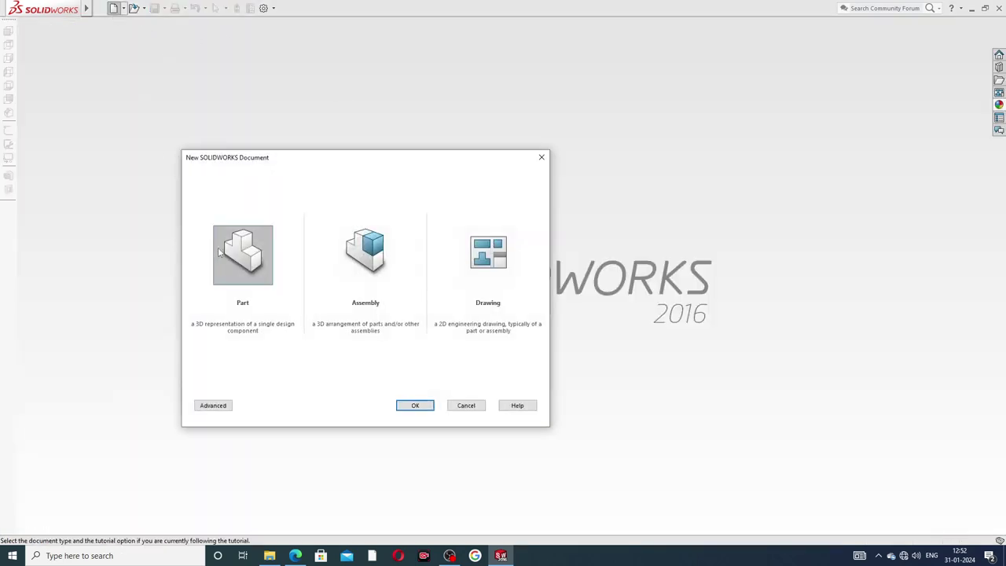
click(415, 404)
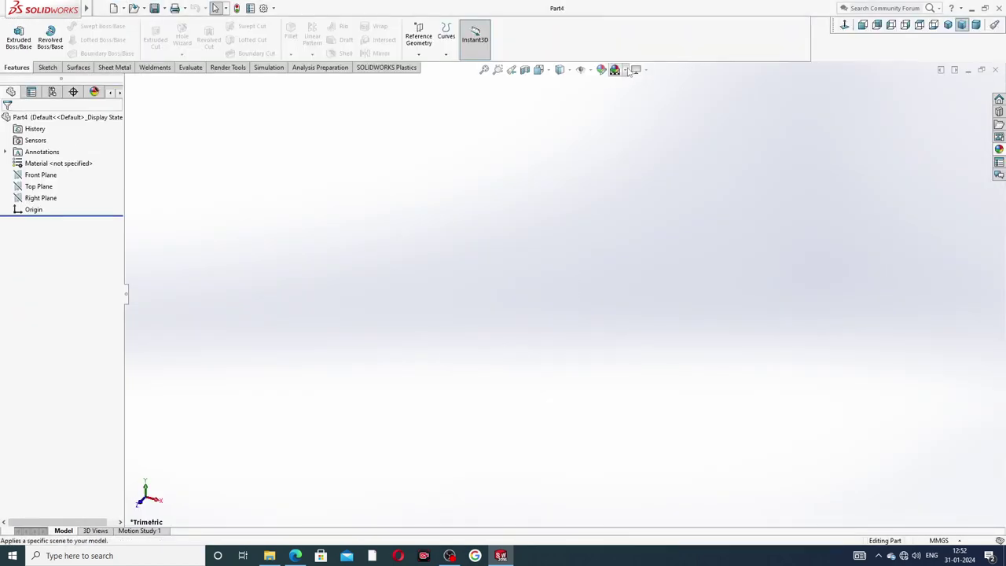
click(626, 70)
click(643, 29)
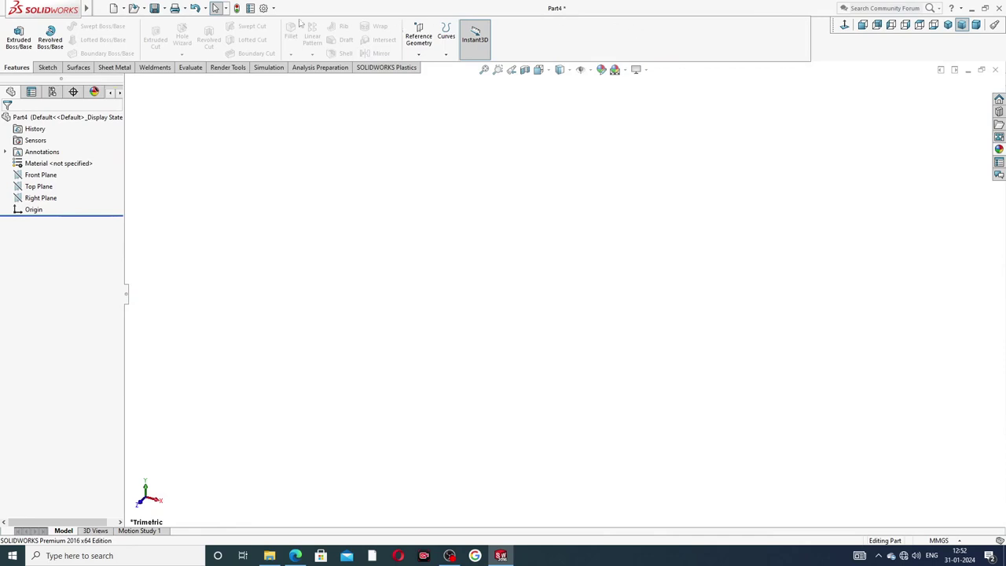
- Raise shaded and wireframe image quality to the highest setting in Document Properties
click(264, 9)
click(373, 102)
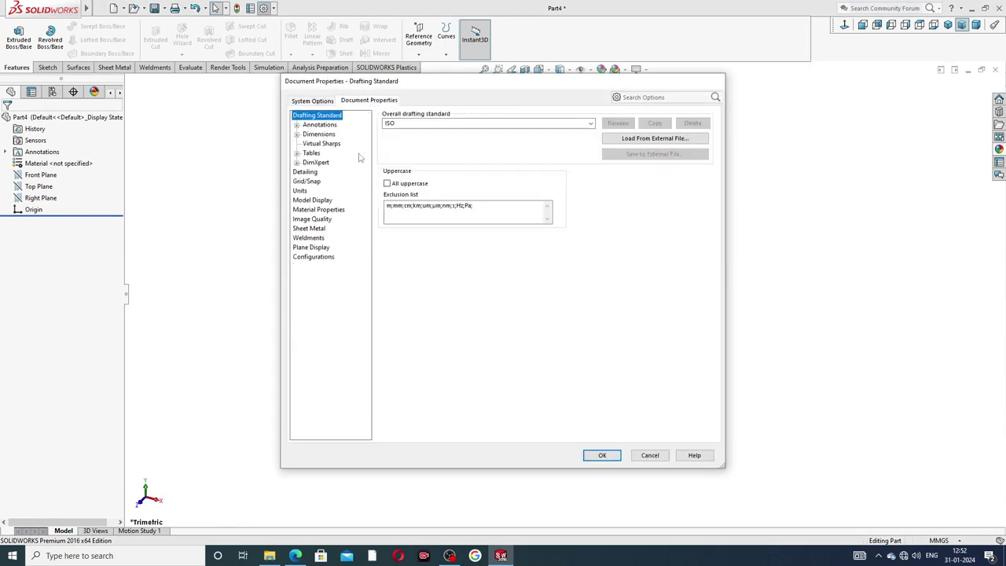
click(314, 219)
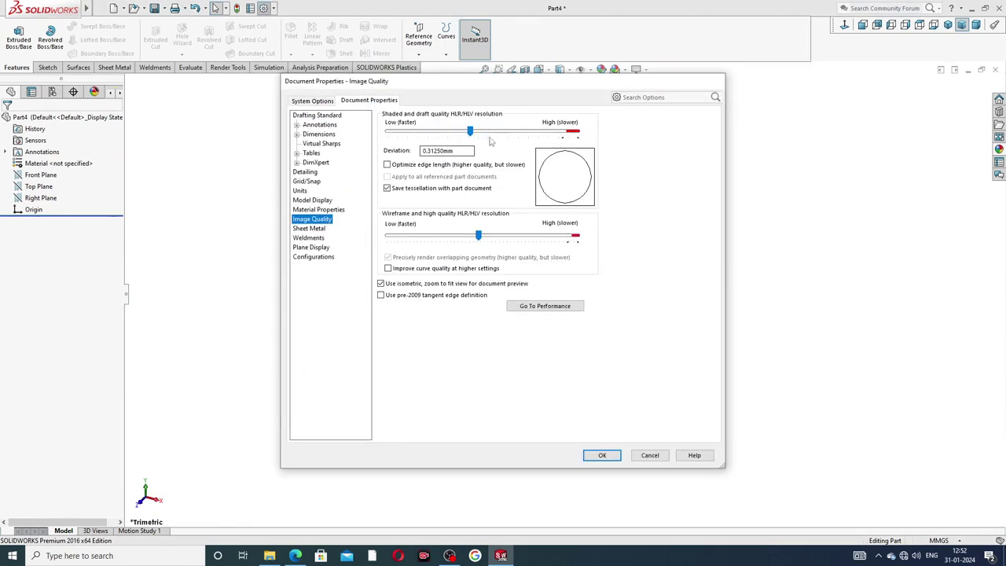
drag(476, 132, 578, 132)
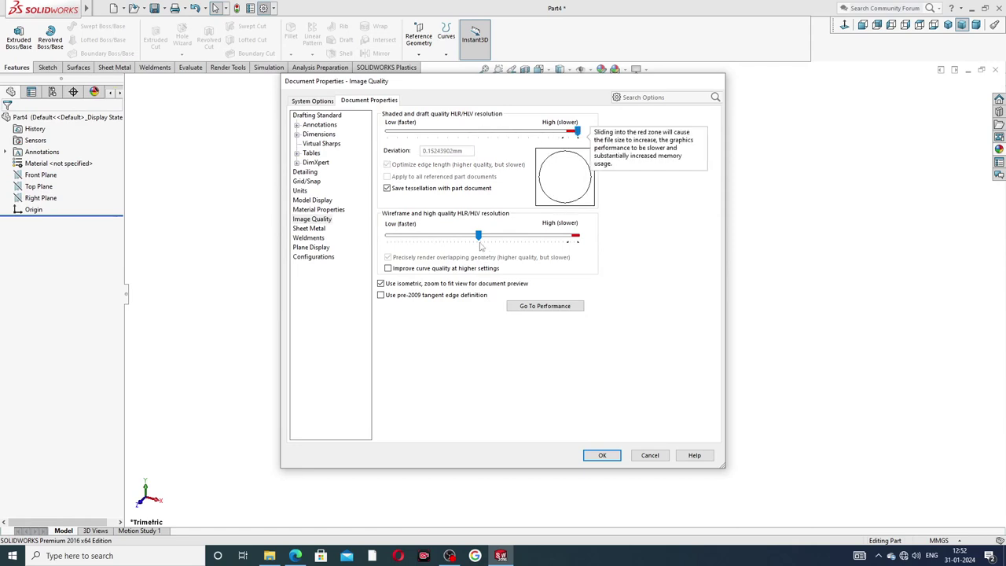
drag(477, 236, 578, 236)
click(597, 455)
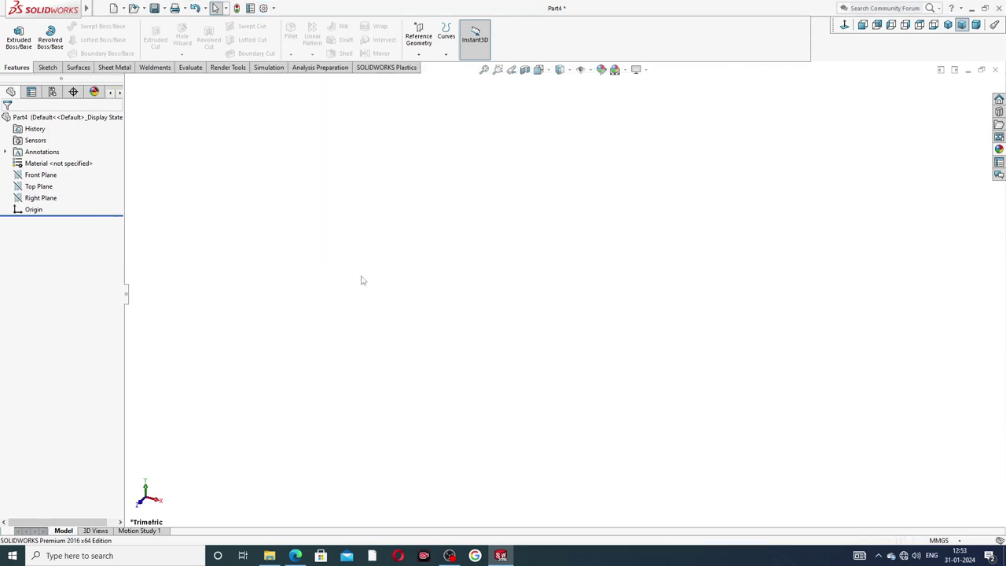
- Switch the part's units to IPS, then glance at the PIN drawing PDF
click(942, 539)
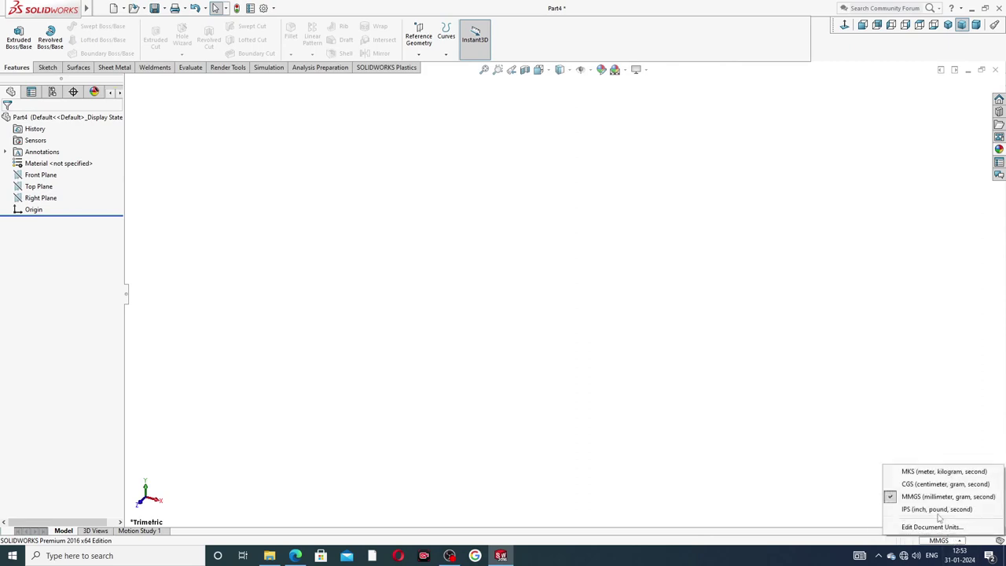
click(936, 510)
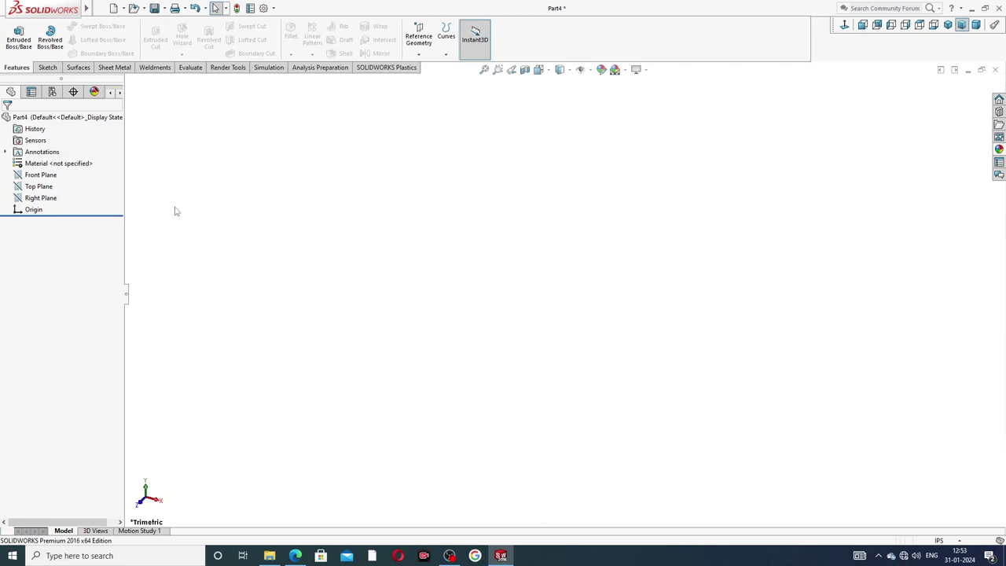
click(295, 556)
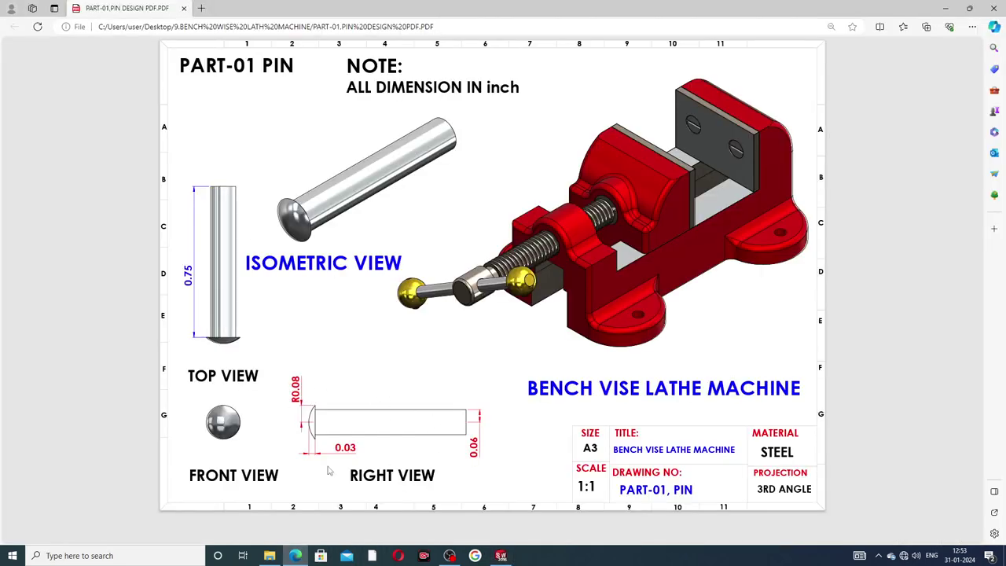
click(295, 556)
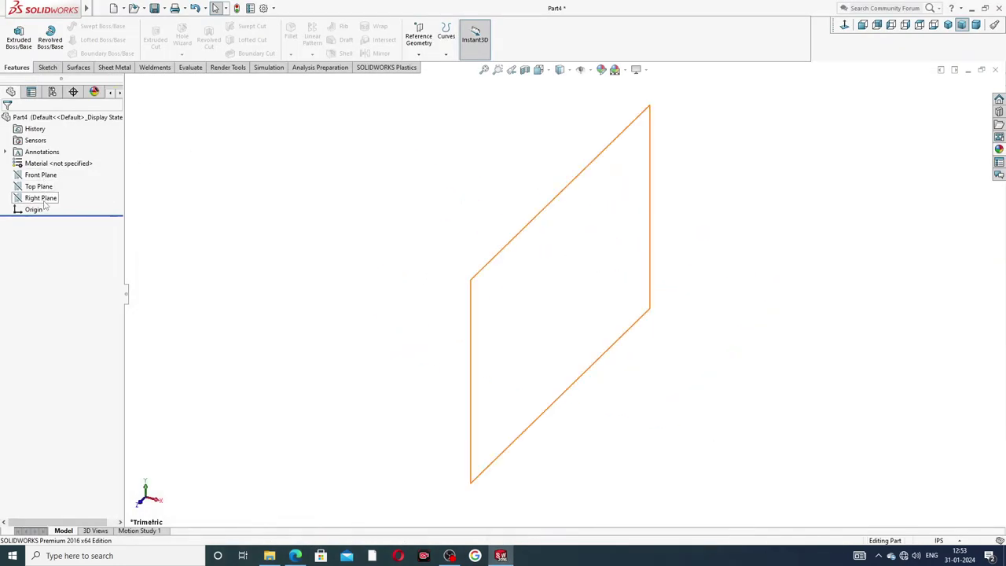
- Start a sketch on the Right Plane and draw the base line ending at the origin
click(46, 198)
click(51, 186)
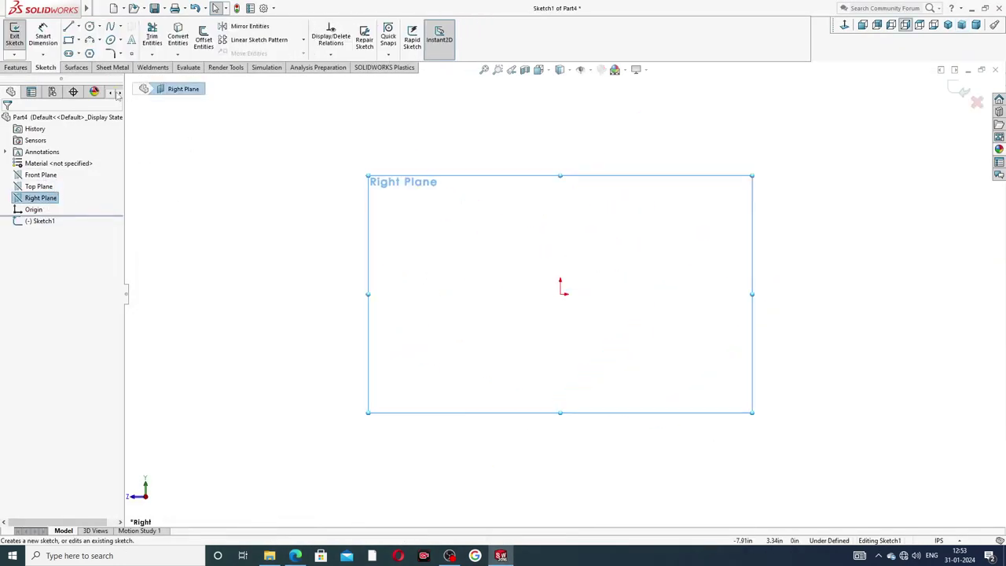
click(75, 26)
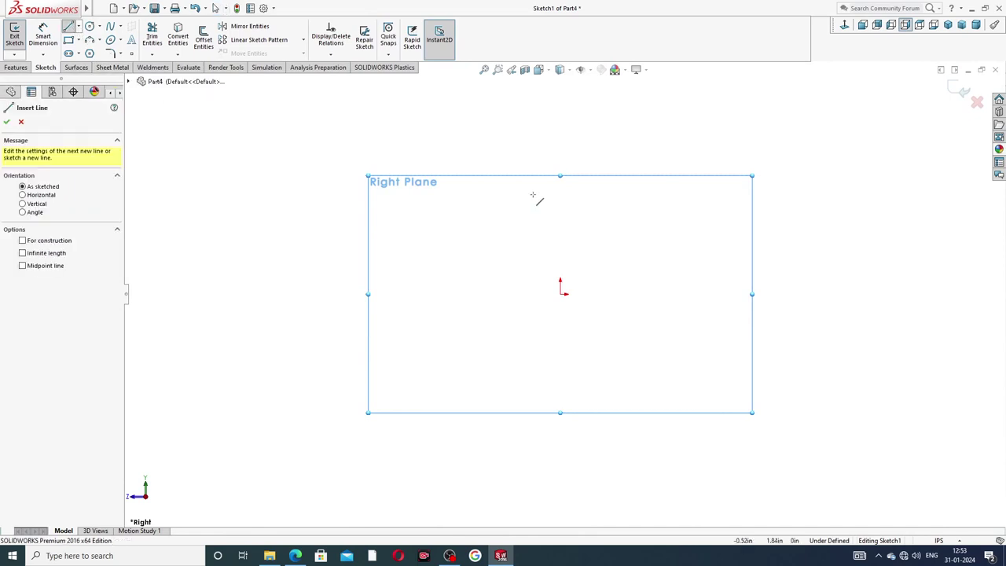
click(752, 294)
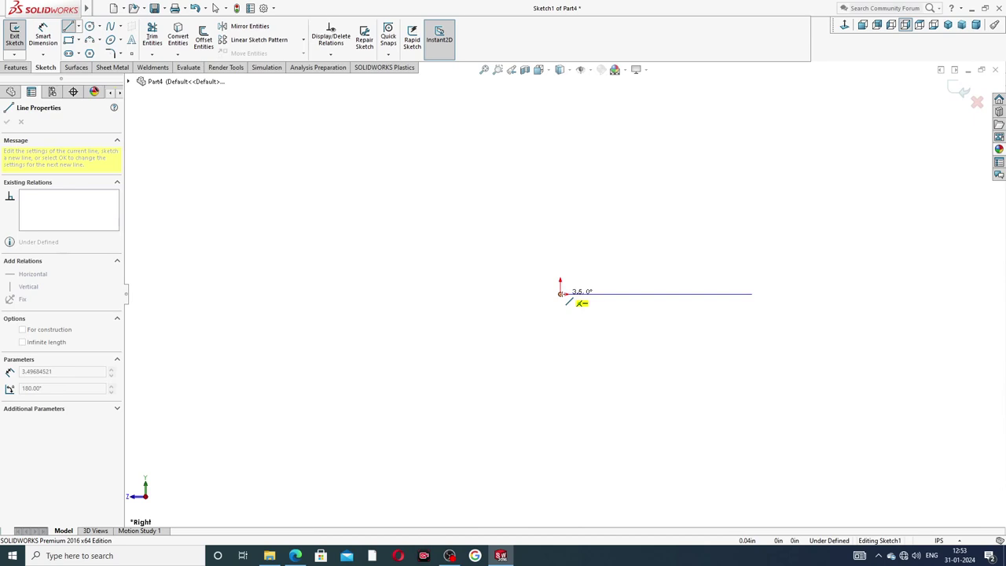
click(560, 293)
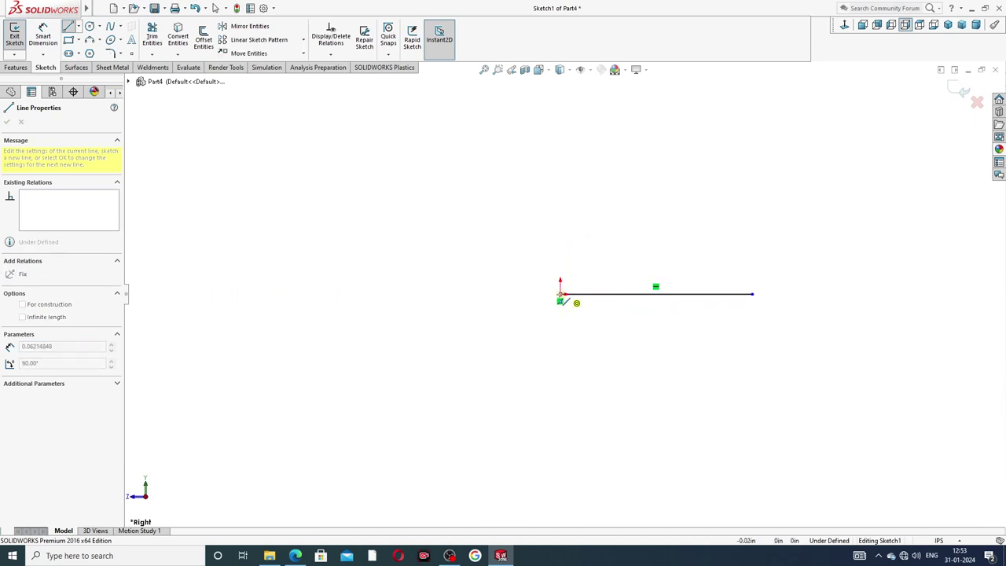
- Draw the head arc, shaft top edge and closing line to complete the profile
click(592, 213)
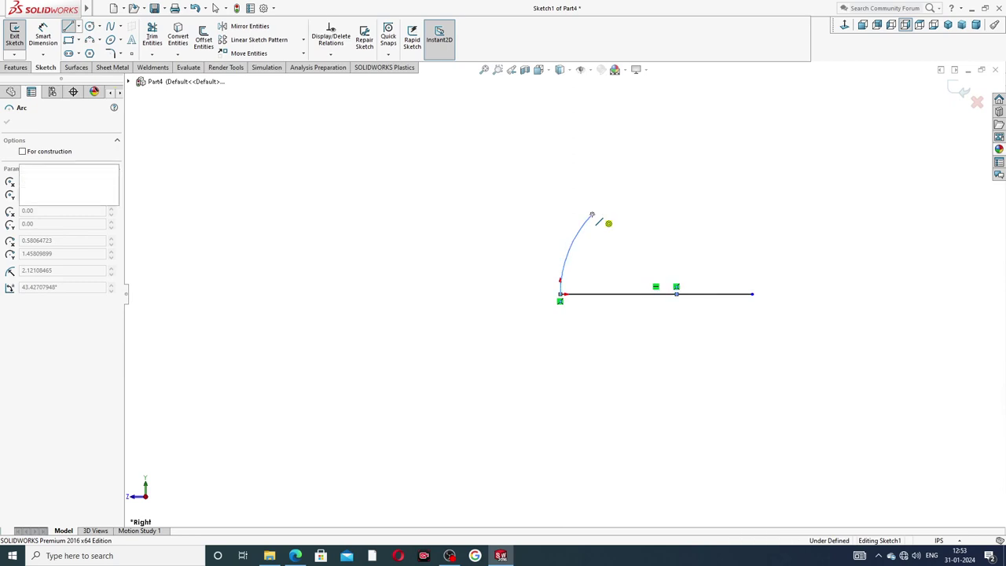
click(593, 259)
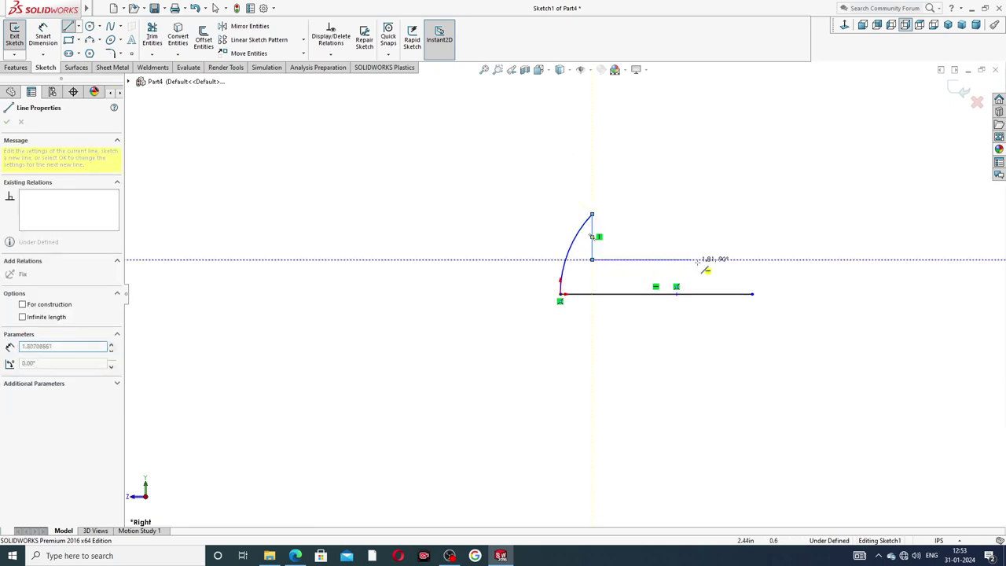
click(752, 260)
click(753, 295)
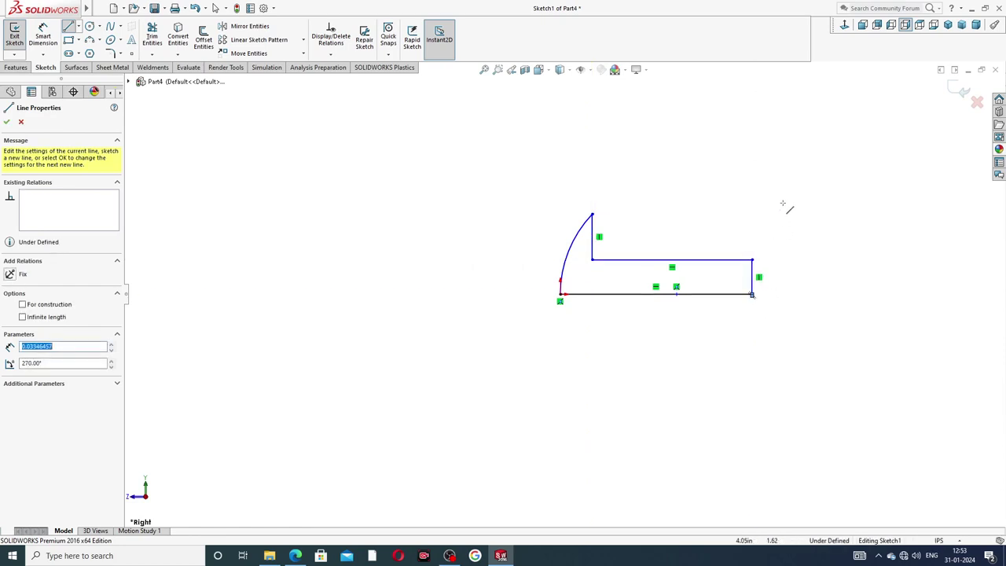
right_click(787, 207)
click(812, 215)
scroll(730, 259, down, 3)
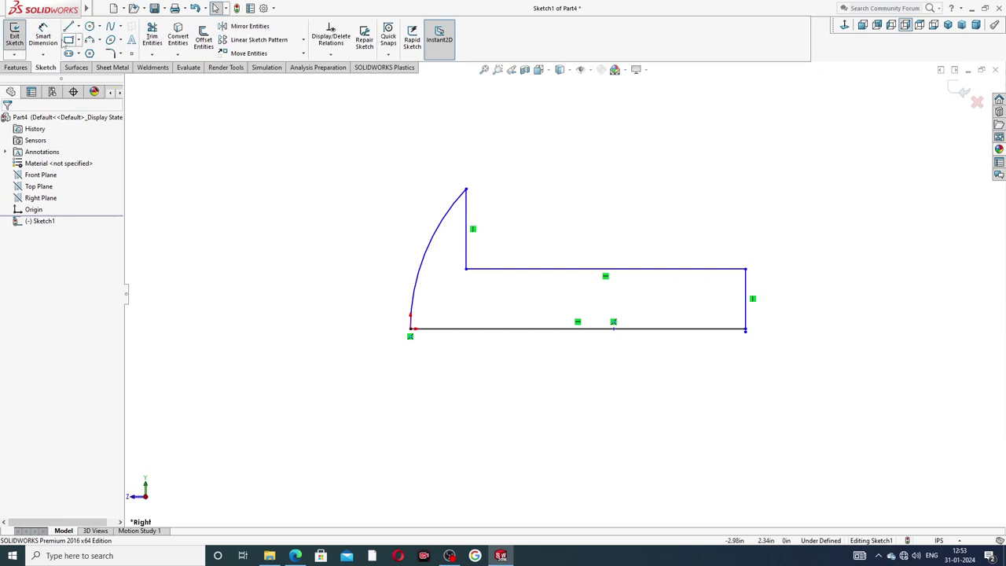
- Delete the stray short segment below the profile's corner
click(45, 36)
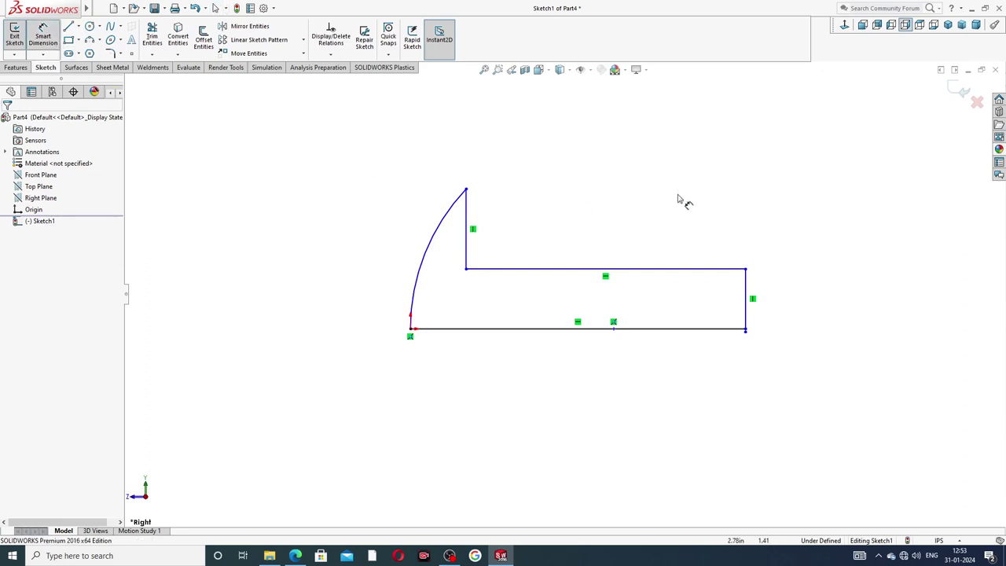
scroll(746, 348, down, 4)
right_click(763, 276)
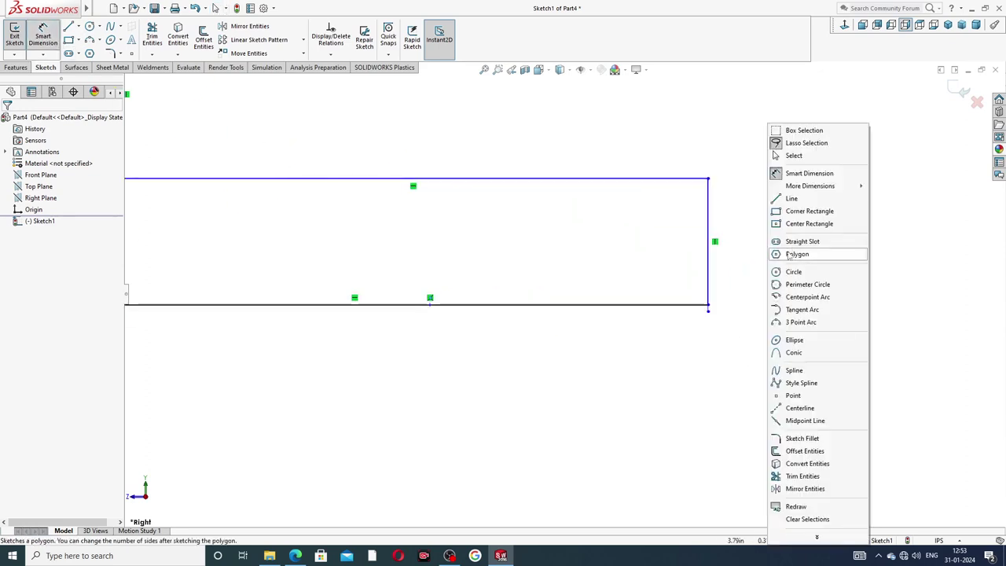
click(794, 154)
scroll(713, 316, down, 2)
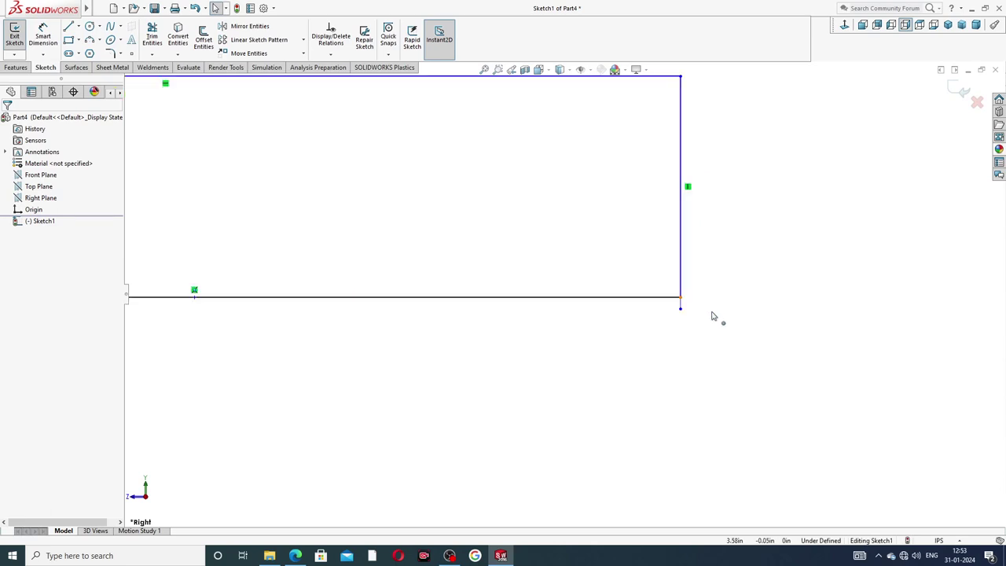
scroll(634, 283, down, 2)
click(631, 295)
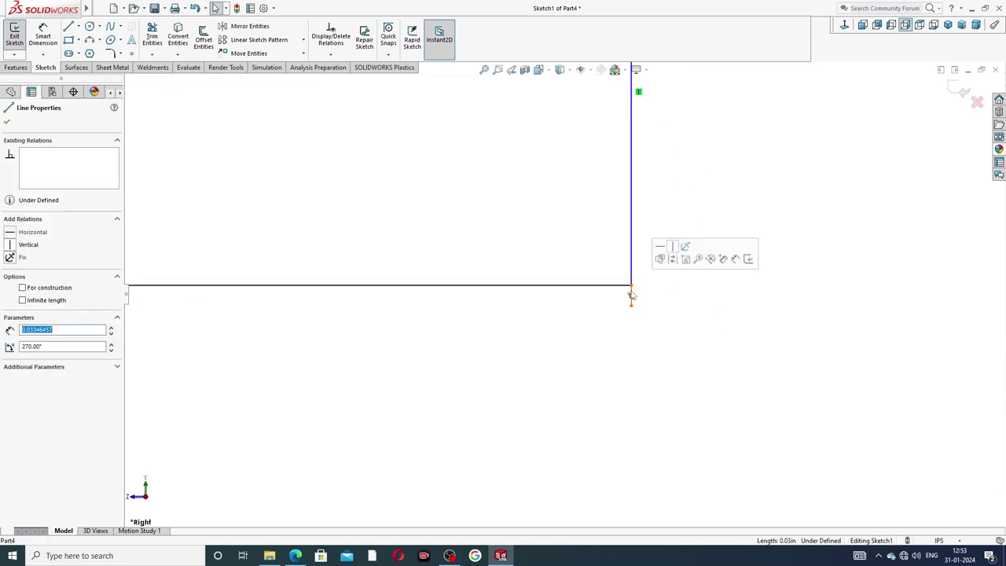
key(Delete)
scroll(657, 223, up, 2)
scroll(582, 283, up, 3)
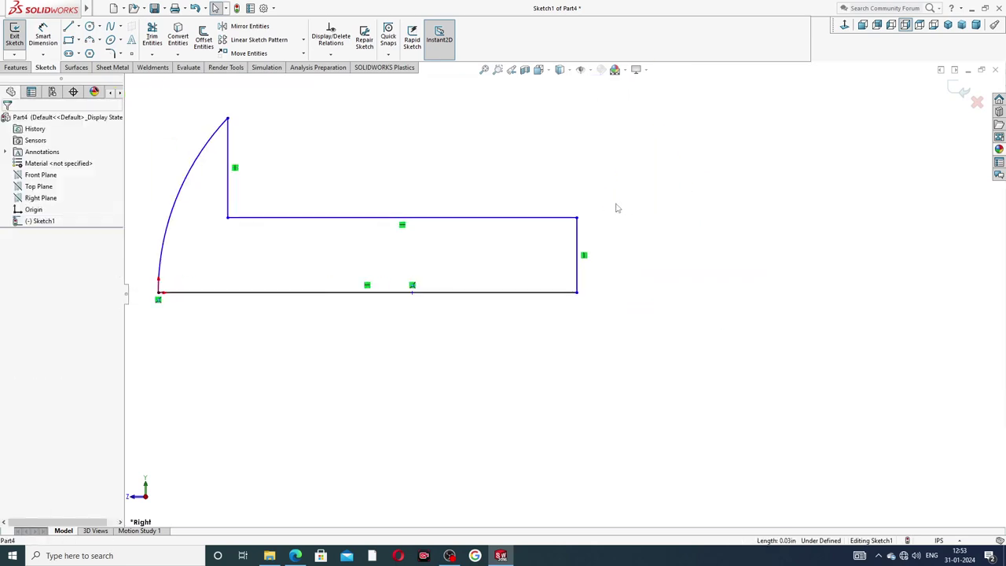
scroll(407, 259, down, 3)
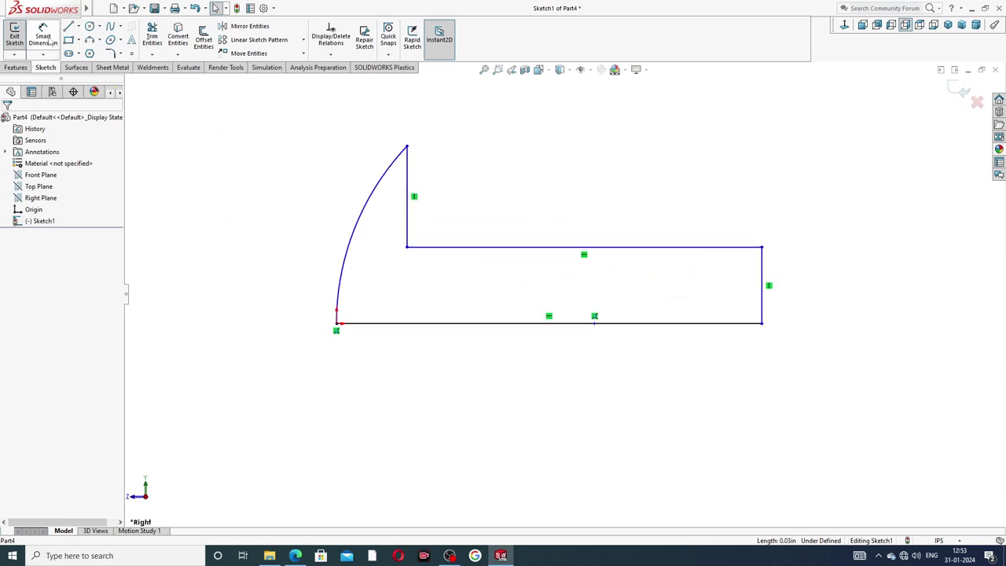
- Dimension the height of the right end line, entering .08
click(45, 38)
scroll(759, 267, down, 1)
scroll(730, 269, down, 2)
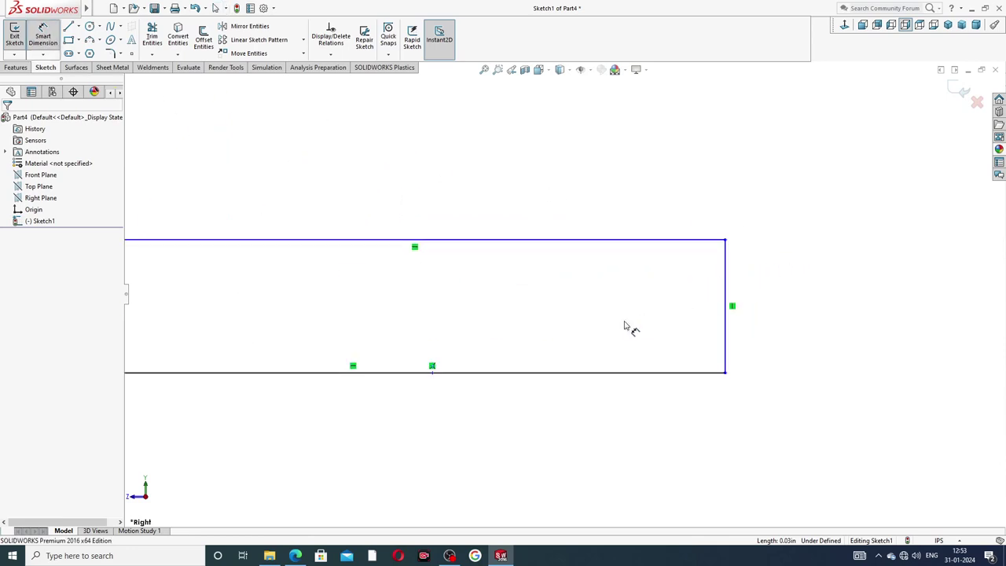
scroll(646, 317, up, 3)
click(658, 292)
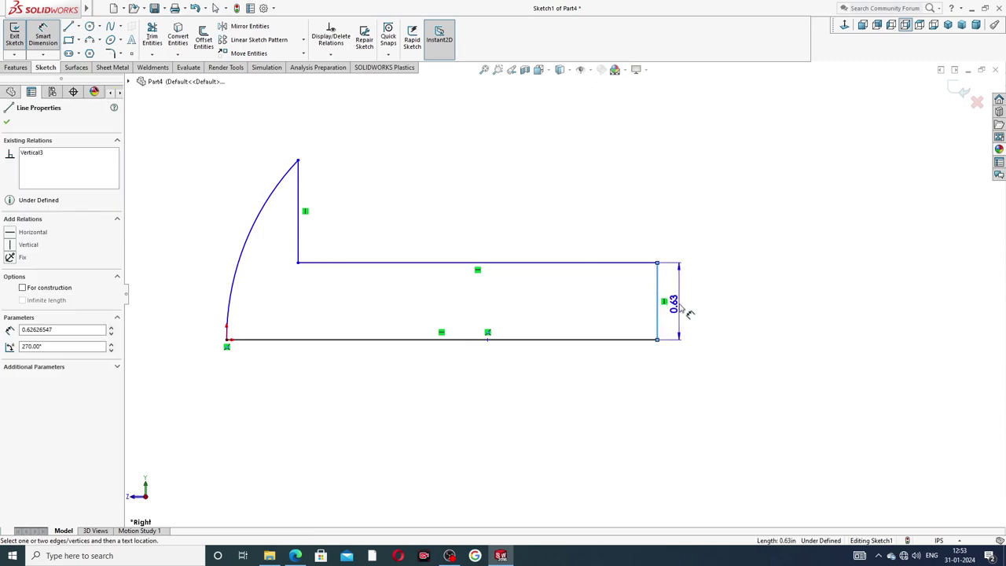
click(680, 307)
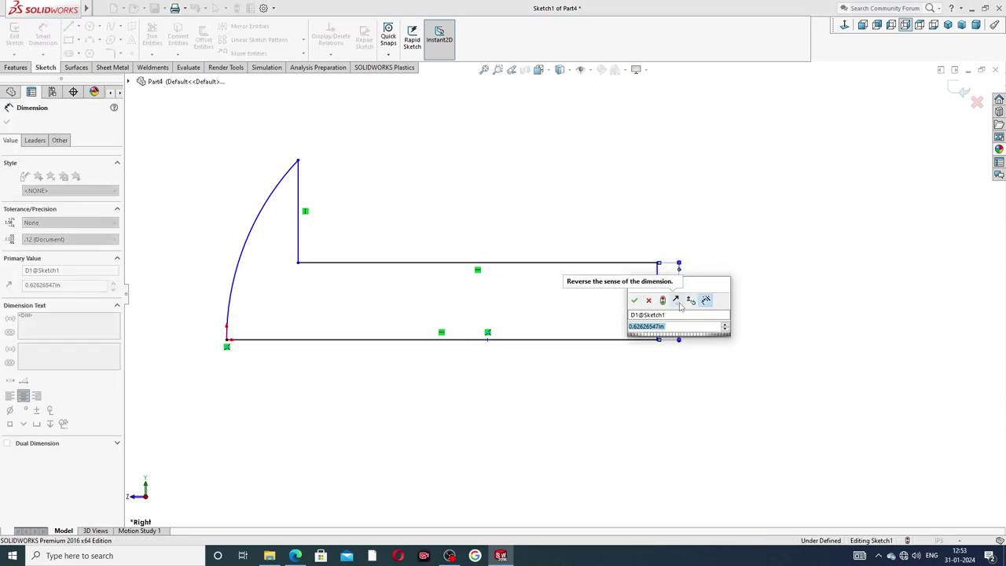
text(.08)
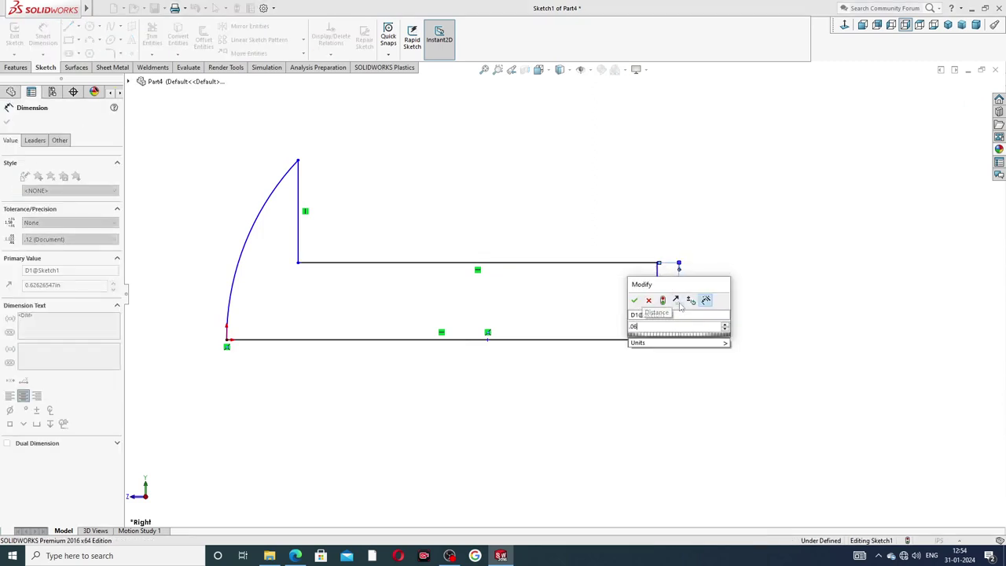
key(Return)
- Dimension the top line's length to 0.75
scroll(470, 275, up, 3)
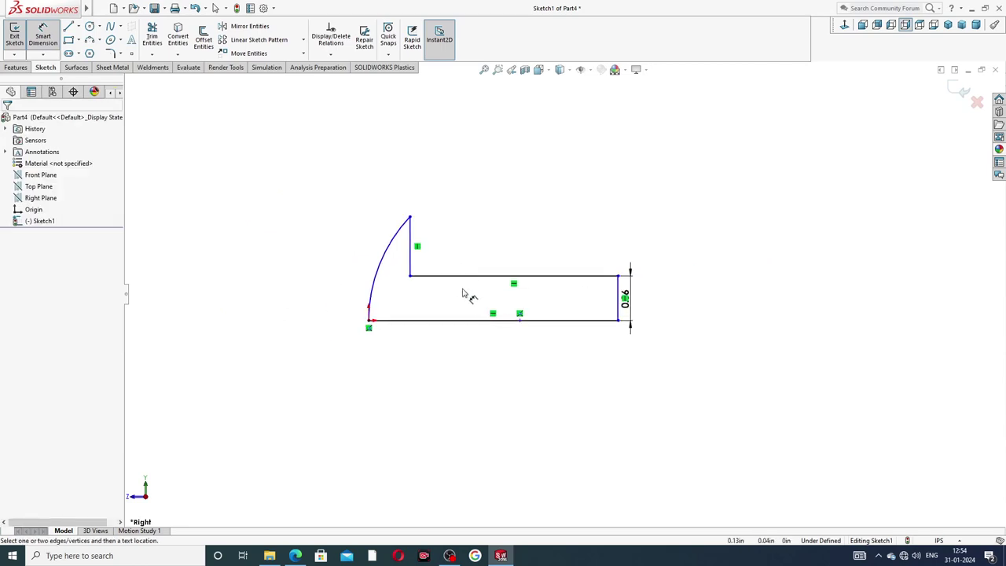
scroll(464, 294, down, 3)
click(507, 268)
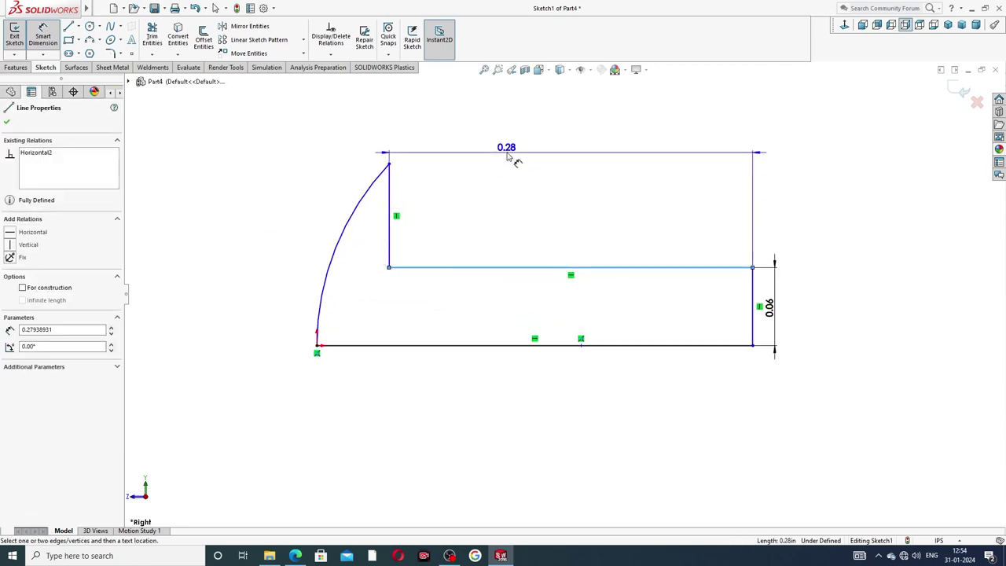
click(515, 161)
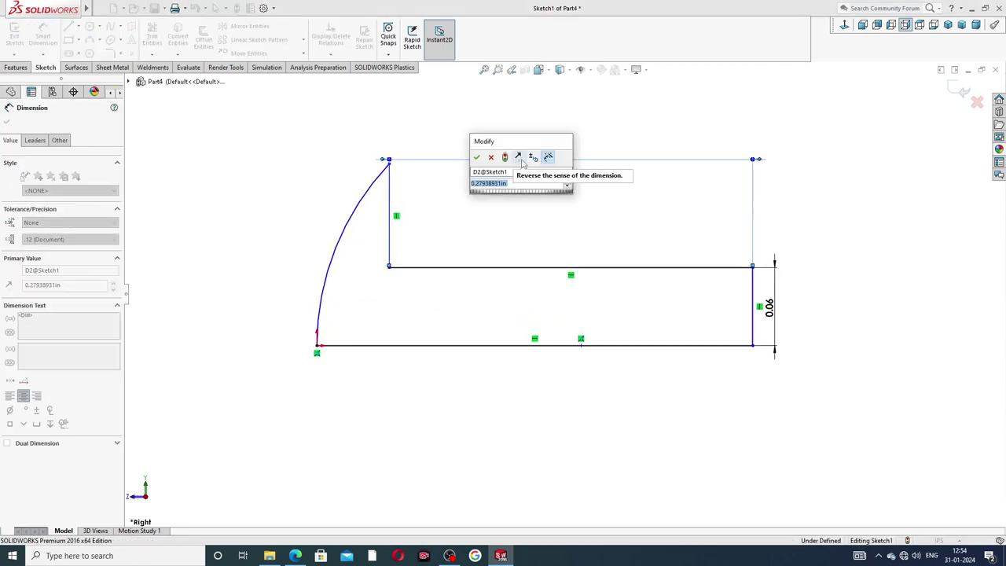
text(.75)
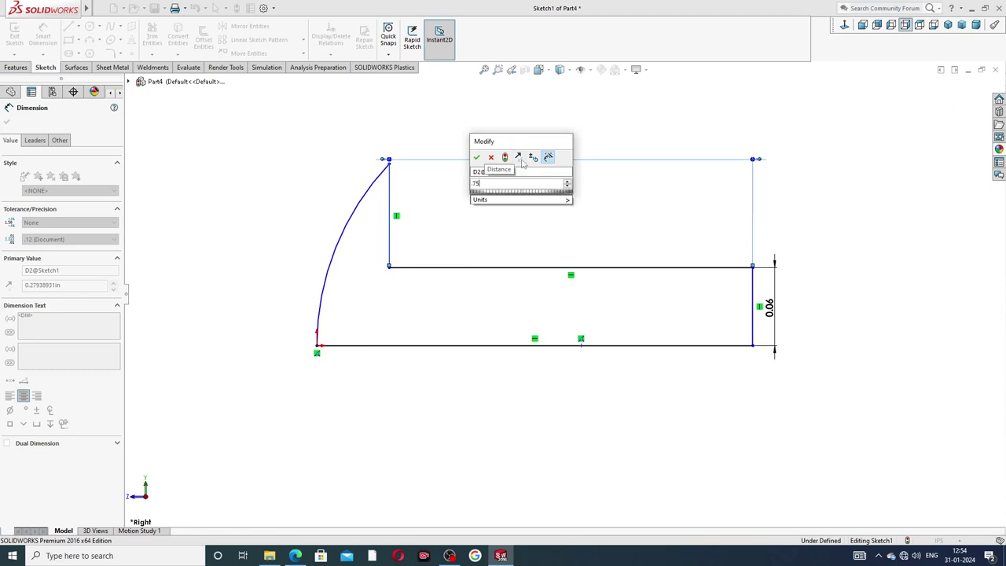
key(Return)
key(f)
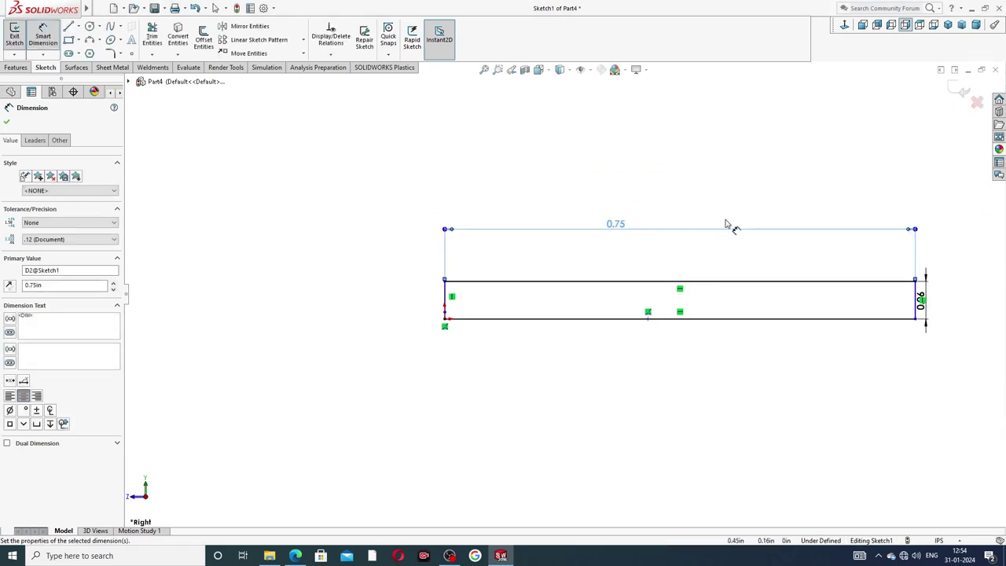
- Drag the corner point at the arc's top into a new position
scroll(707, 227, up, 3)
scroll(660, 287, down, 2)
scroll(699, 295, down, 2)
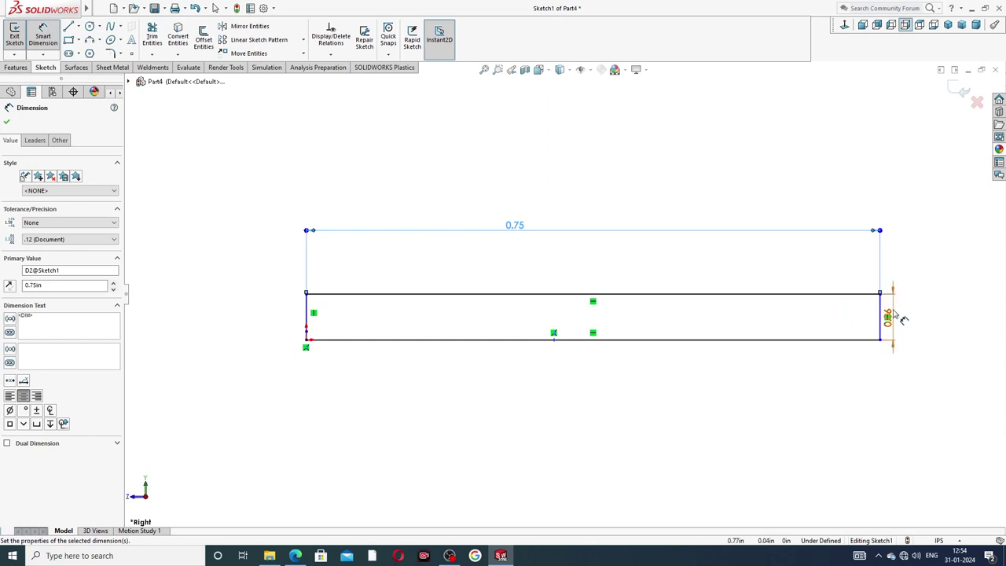
click(905, 317)
right_click(628, 175)
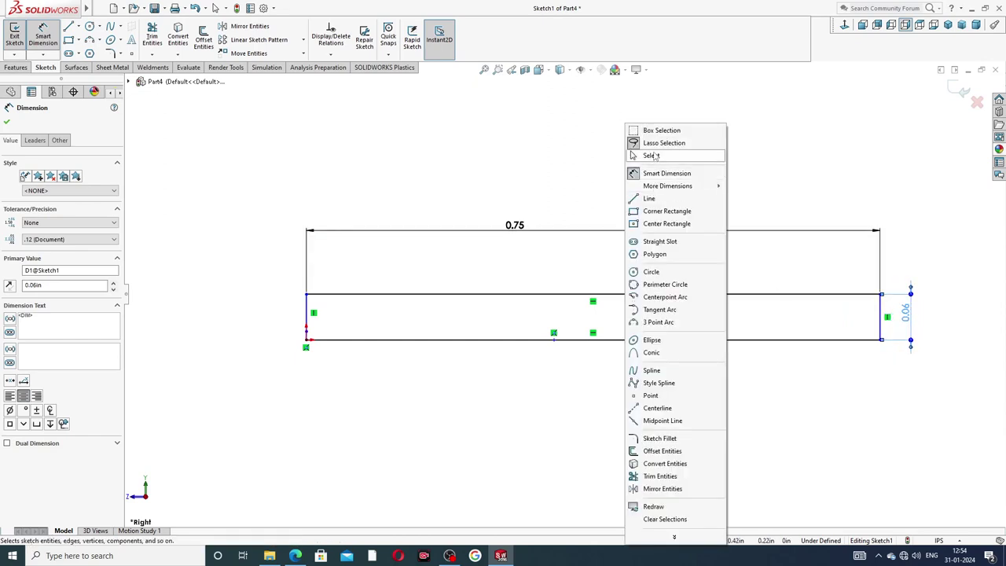
click(652, 156)
scroll(397, 212, down, 1)
scroll(278, 326, down, 2)
drag(272, 322, 293, 315)
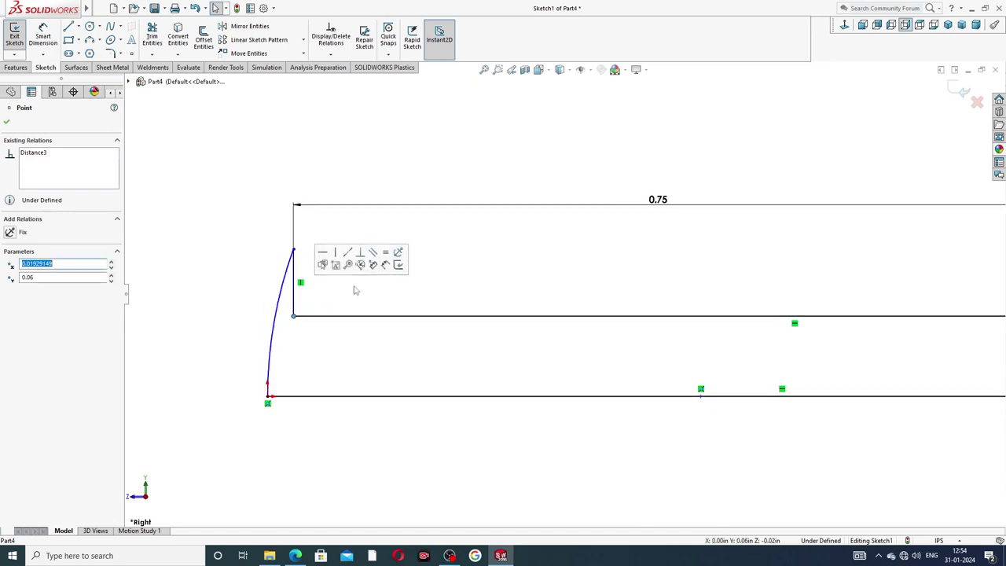
click(265, 276)
scroll(562, 295, up, 2)
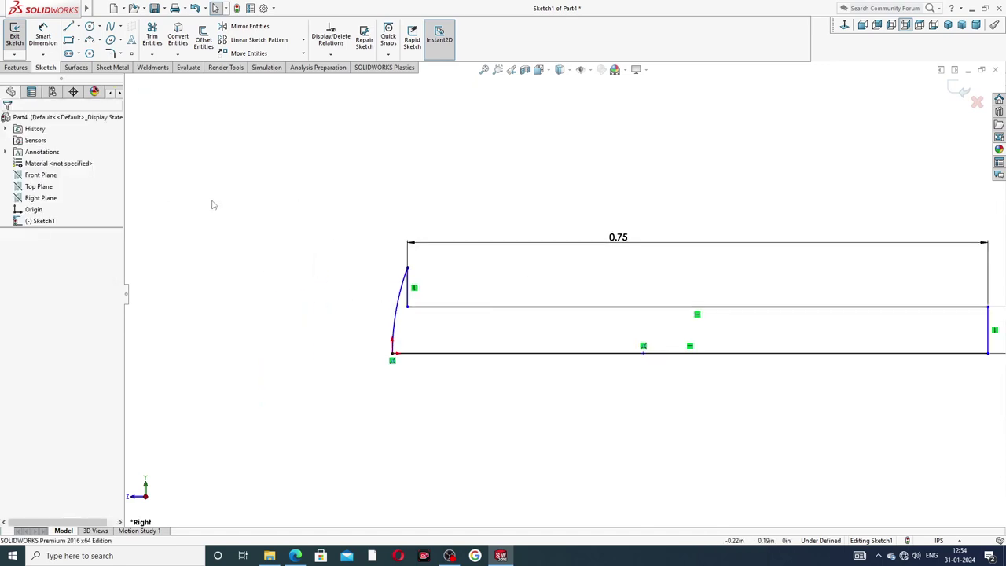
- Dimension the horizontal offset between the arc's endpoints, entering 0.02
click(43, 39)
scroll(416, 284, down, 1)
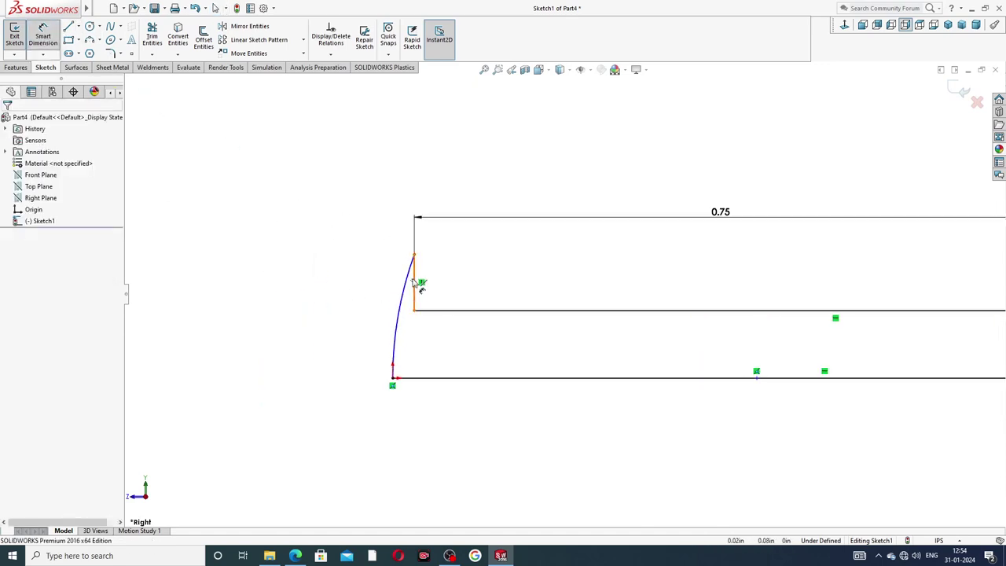
click(415, 256)
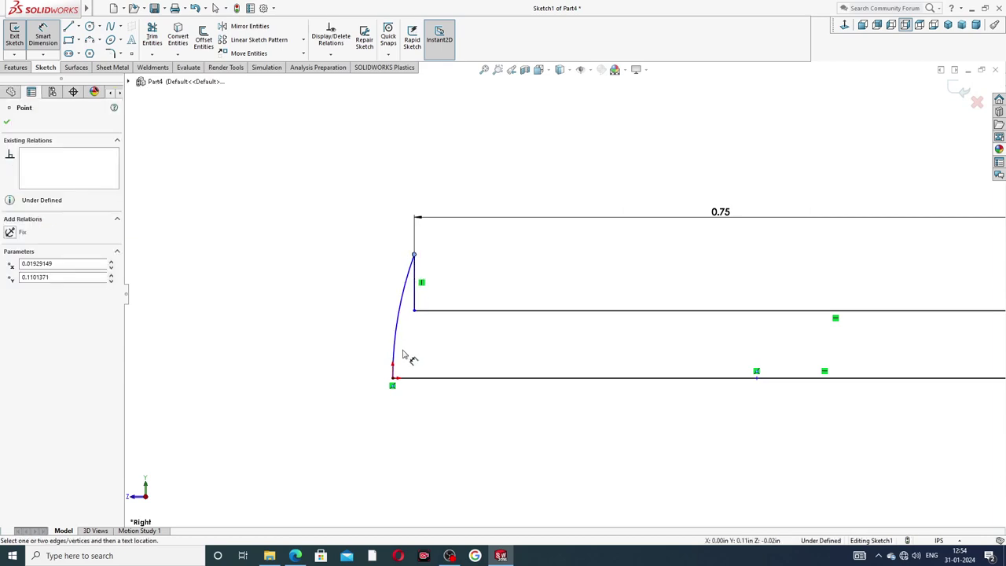
click(393, 380)
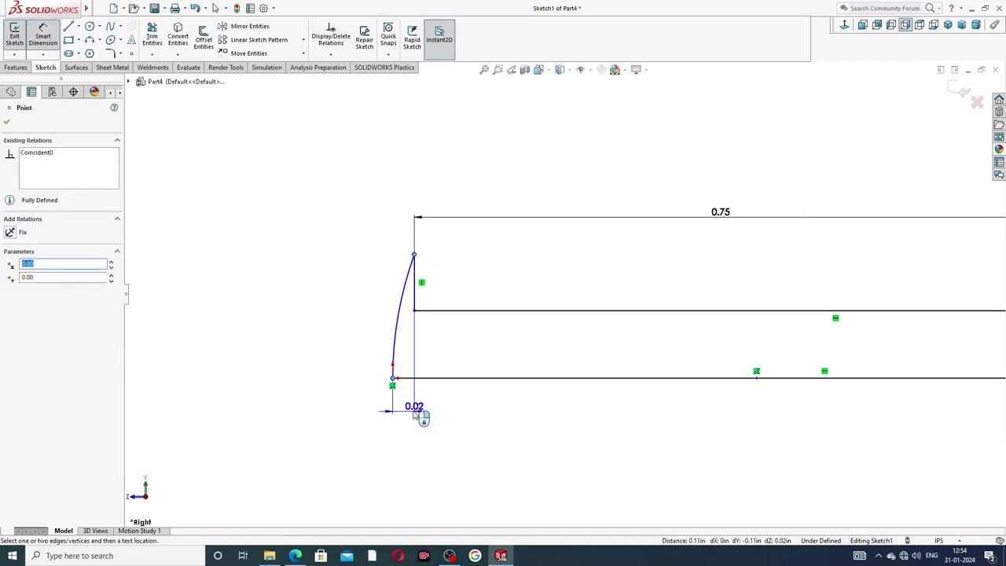
click(414, 415)
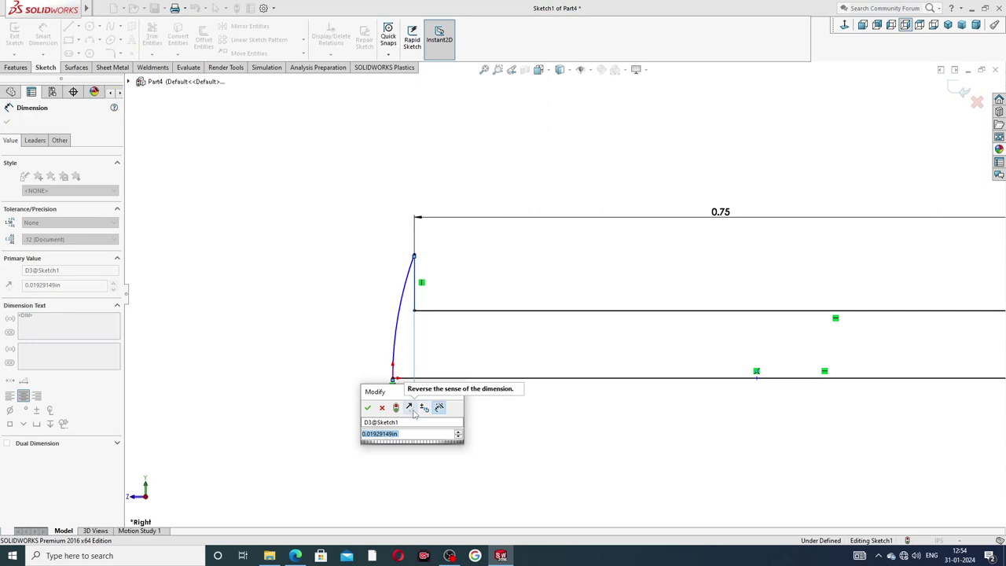
text(0.02)
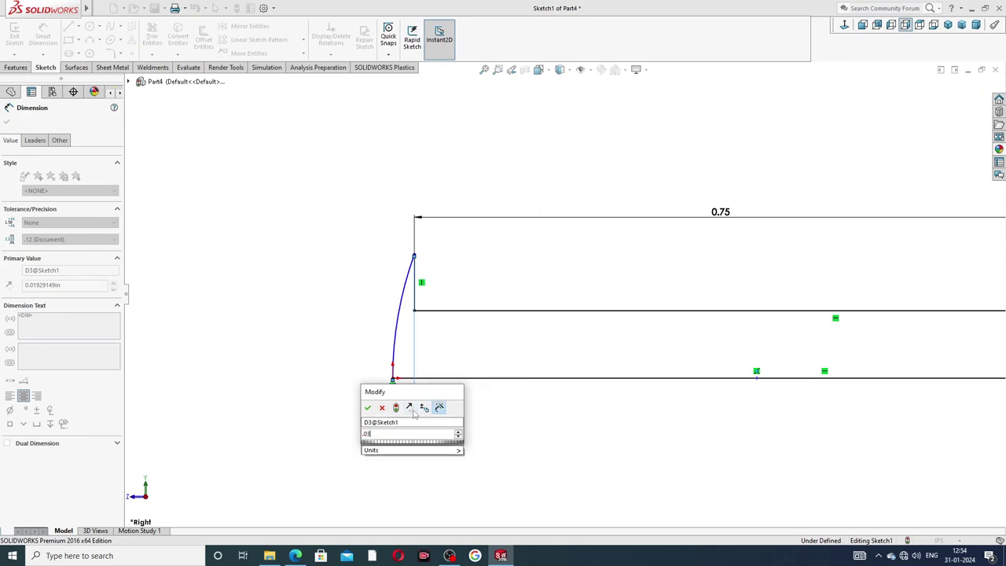
key(Return)
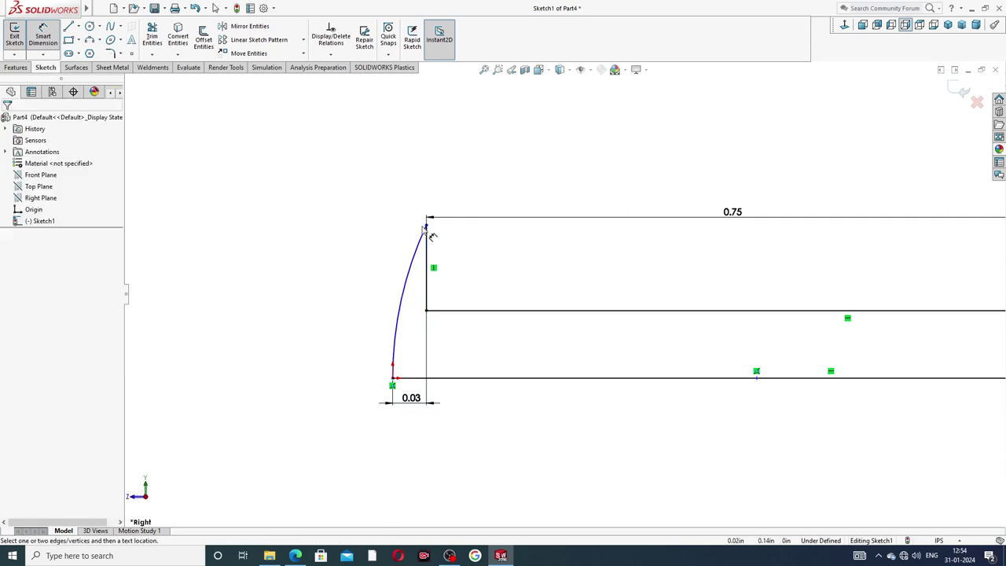
- Set the arc height to 0.08, review the sketch, and bring up the PIN drawing PDF
click(425, 226)
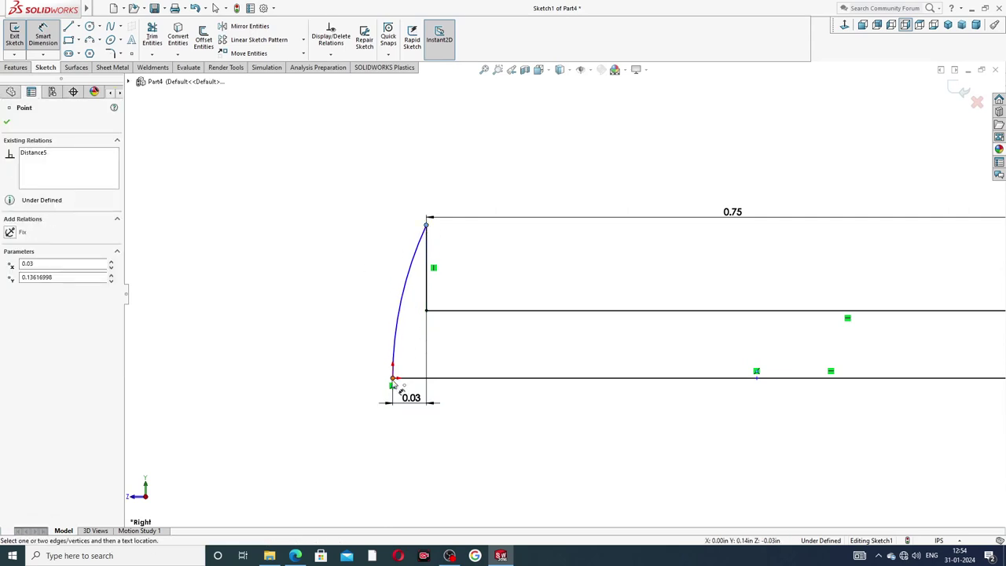
click(354, 303)
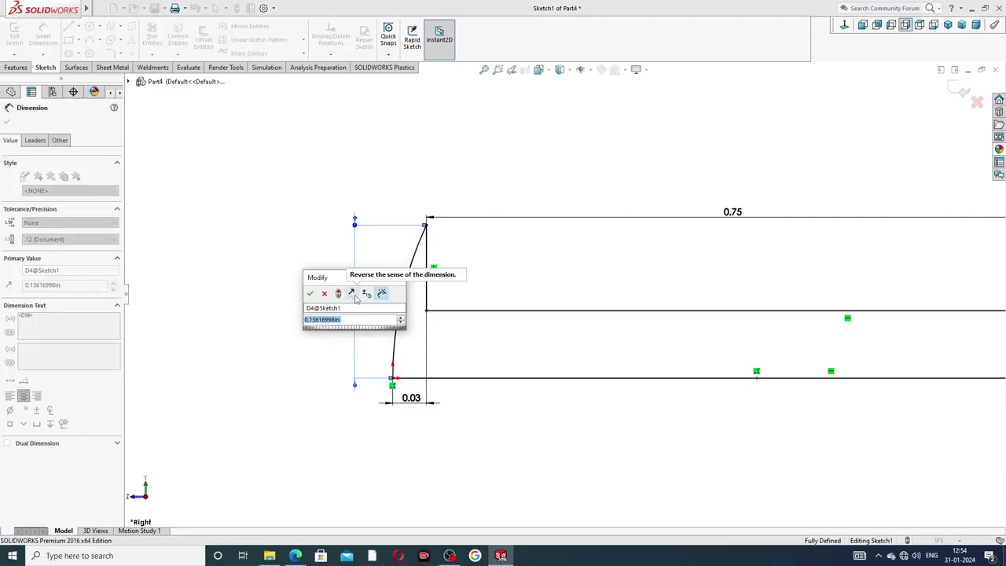
text(.08)
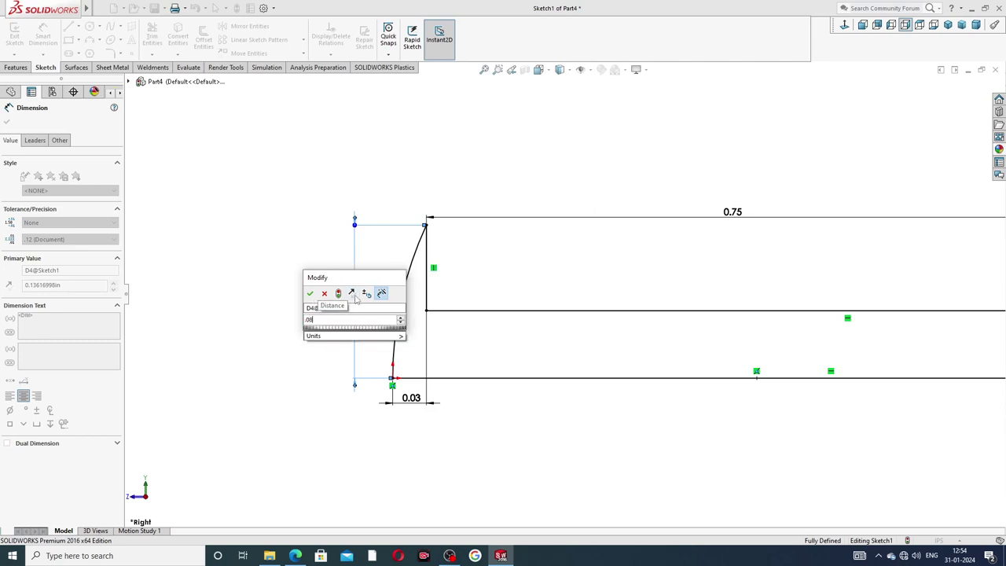
key(Return)
click(588, 290)
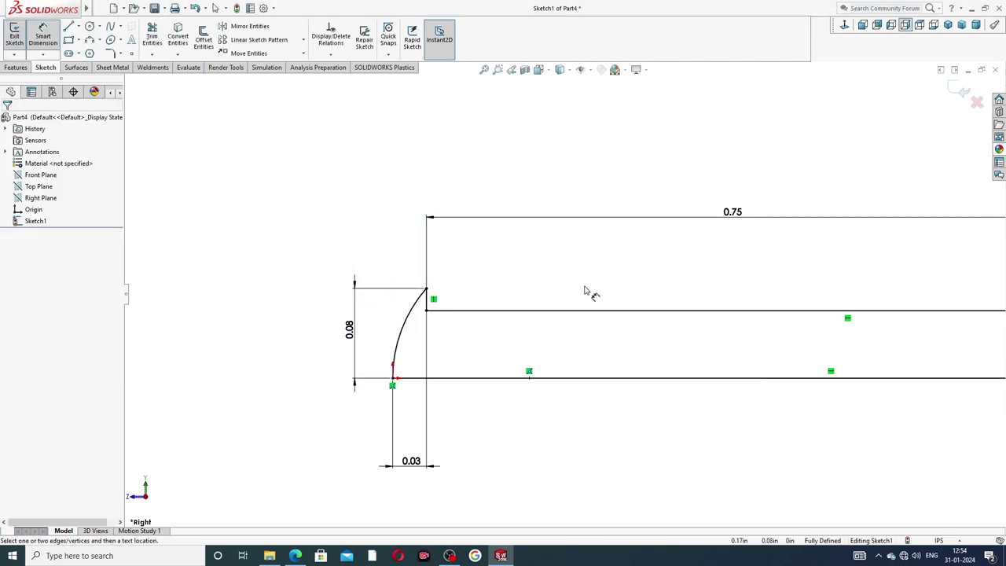
scroll(589, 289, up, 3)
scroll(685, 344, down, 1)
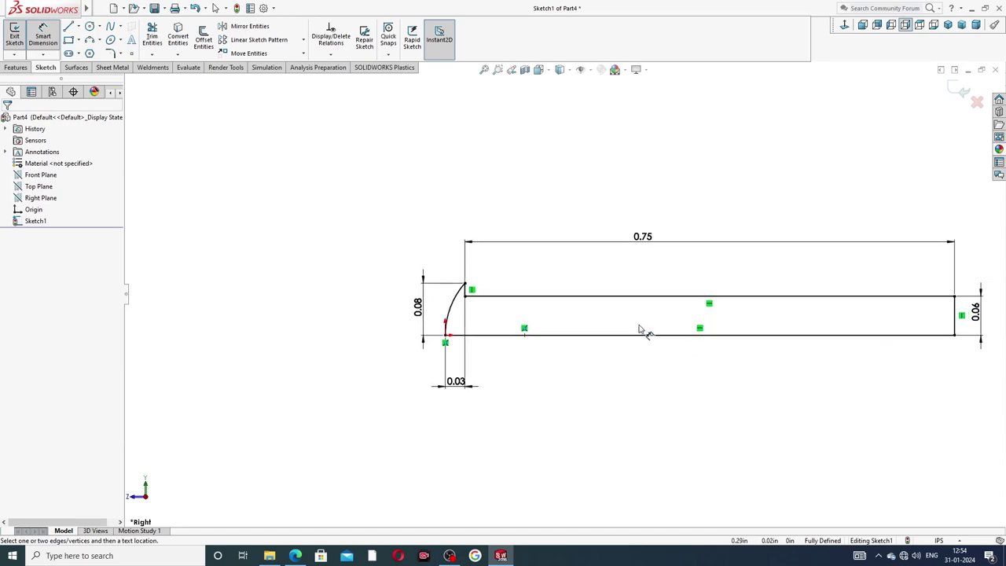
scroll(649, 332, down, 2)
scroll(673, 306, up, 2)
scroll(749, 297, up, 2)
scroll(752, 333, down, 2)
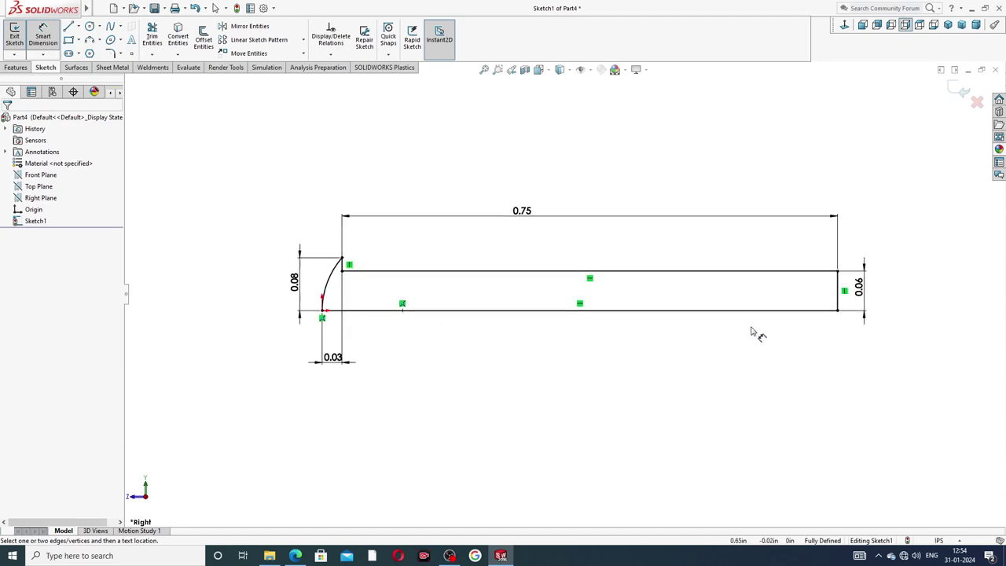
scroll(756, 334, down, 2)
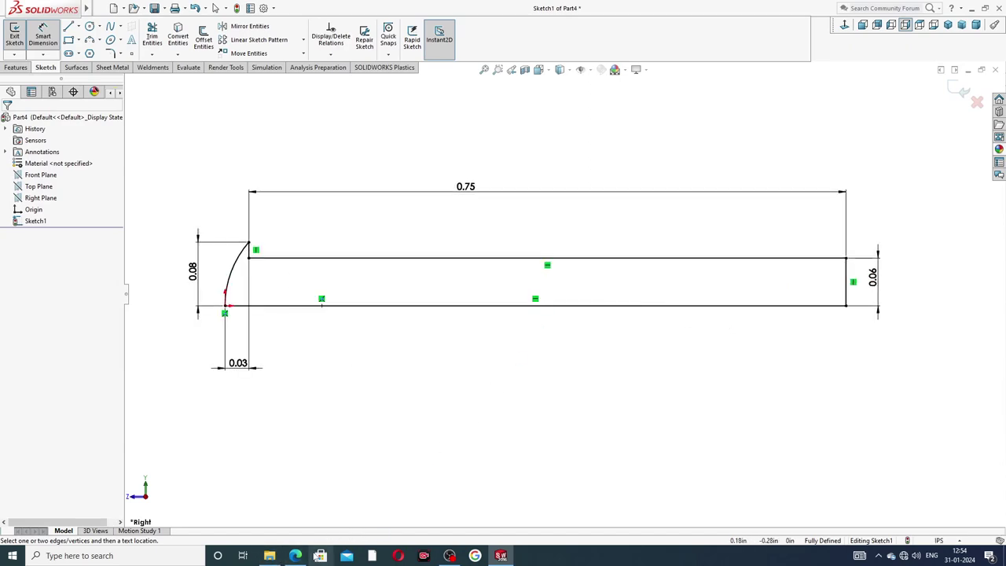
click(294, 555)
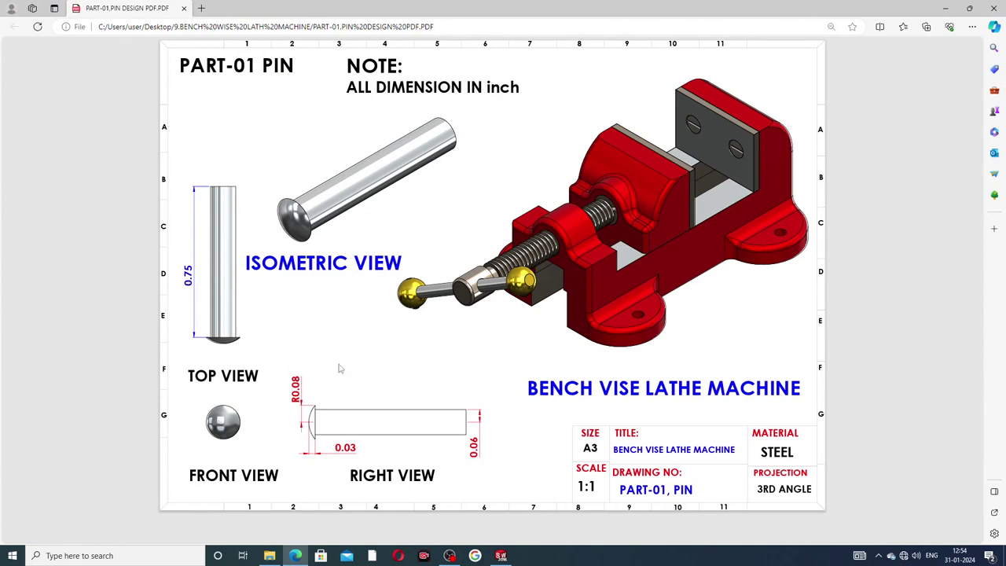
- Compare the 0.08 arc height dimension against the PIN drawing PDF
click(297, 556)
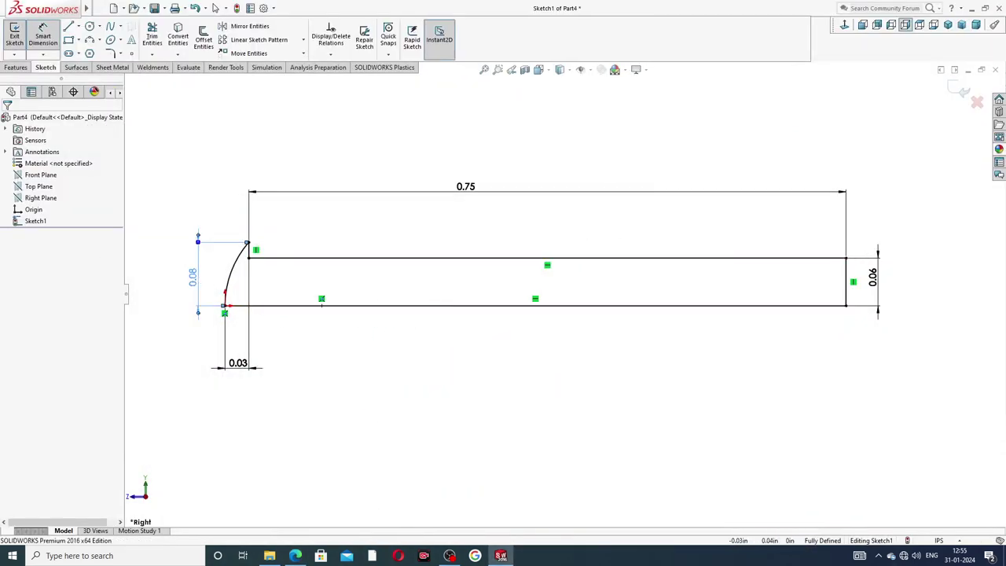
click(201, 277)
click(295, 556)
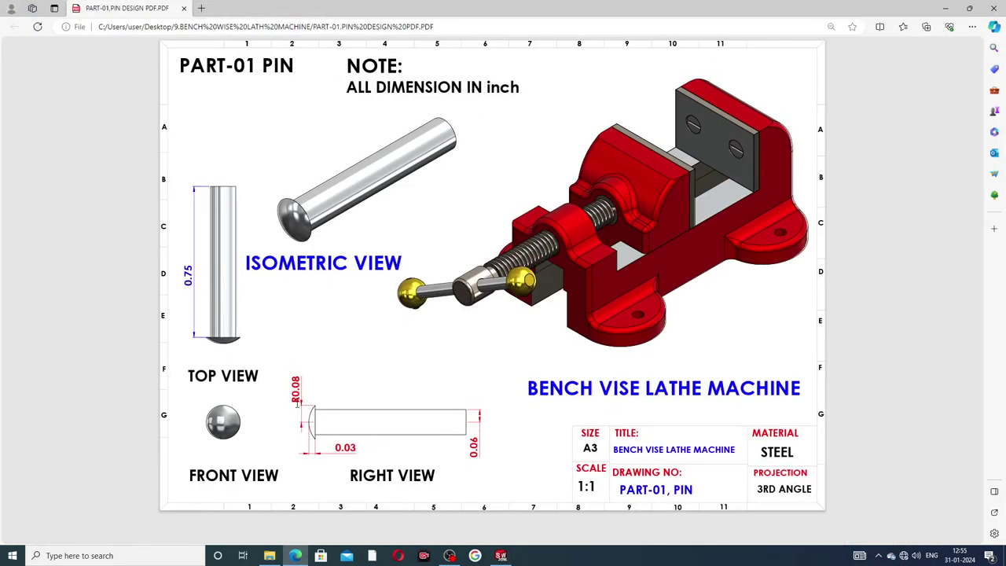
click(296, 555)
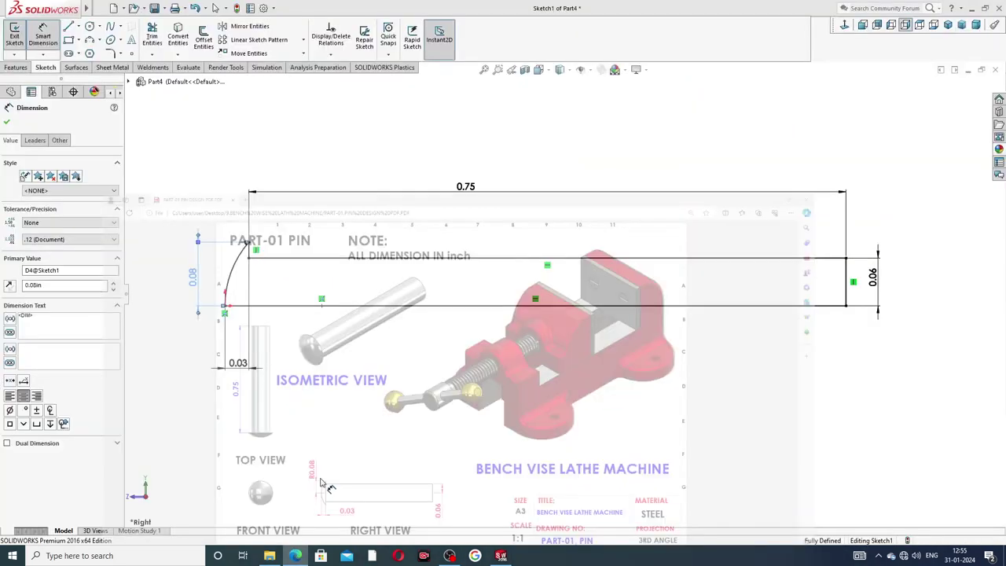
click(289, 337)
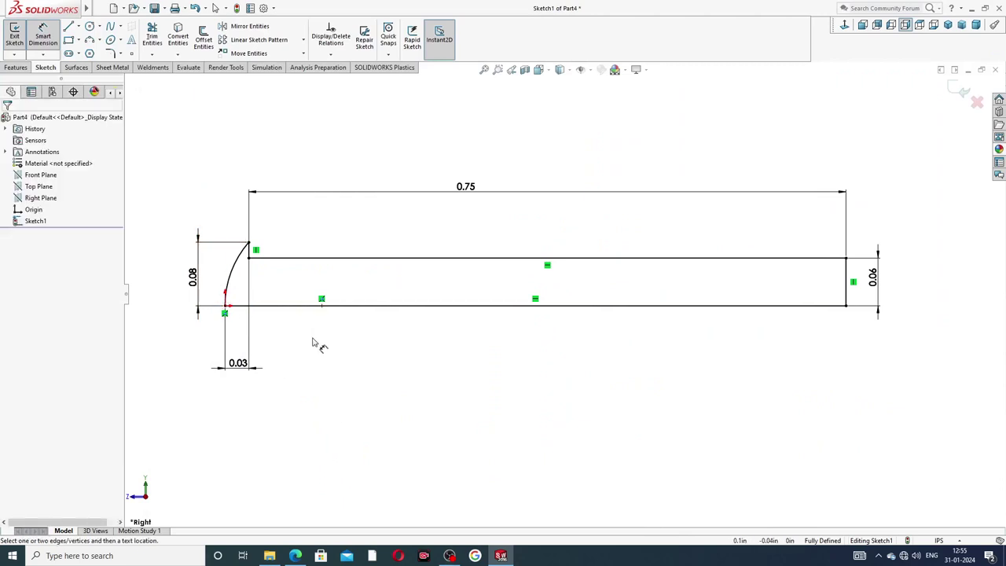
- Recheck the PIN drawing, then add an R0.12 radius dimension to the head arc
scroll(455, 316, up, 2)
scroll(448, 313, down, 2)
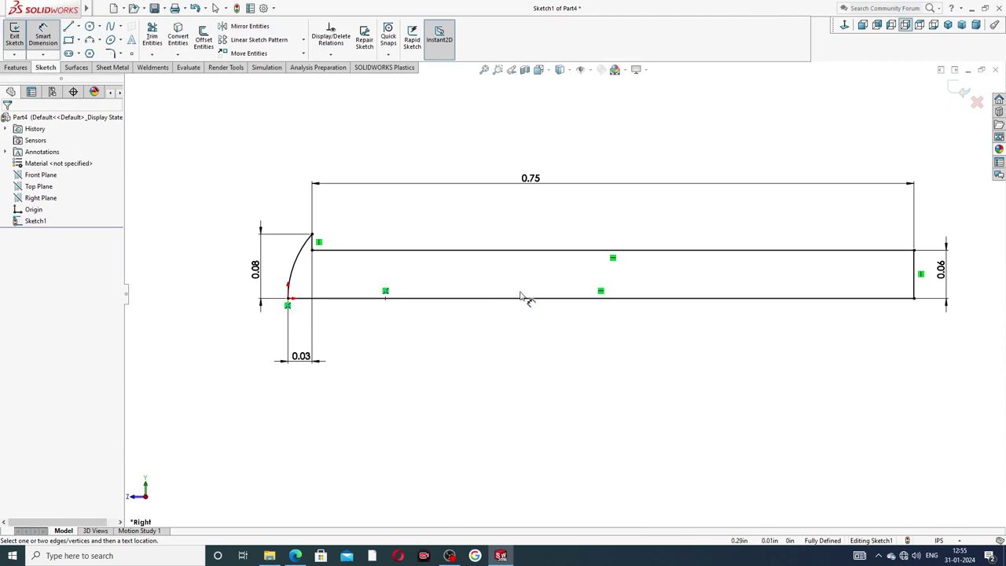
scroll(477, 279, up, 1)
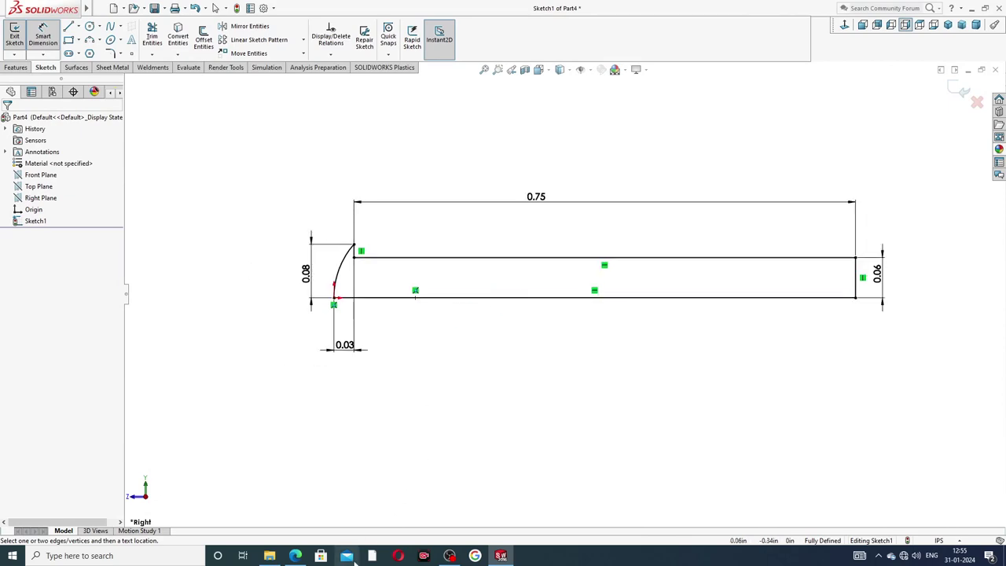
click(295, 556)
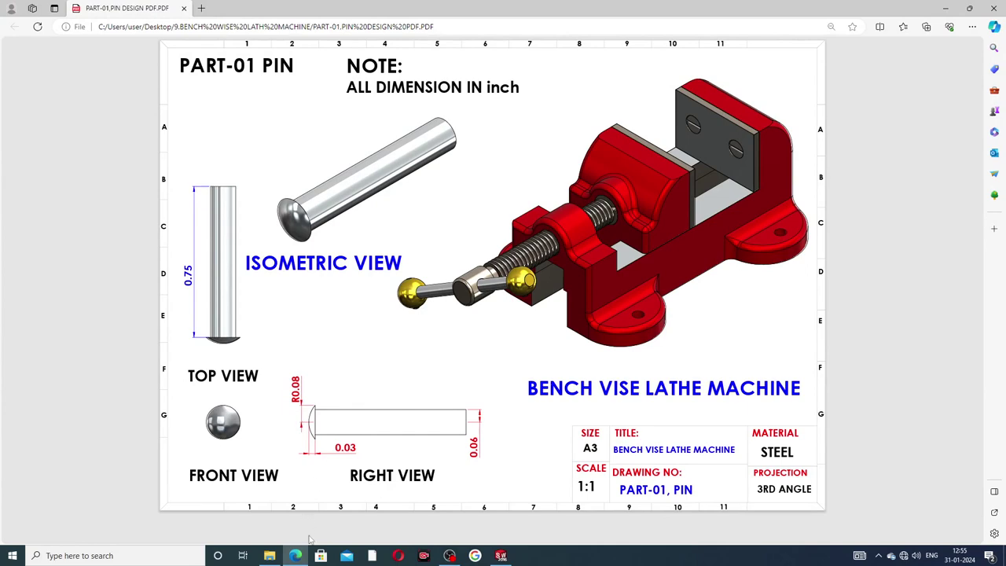
click(295, 555)
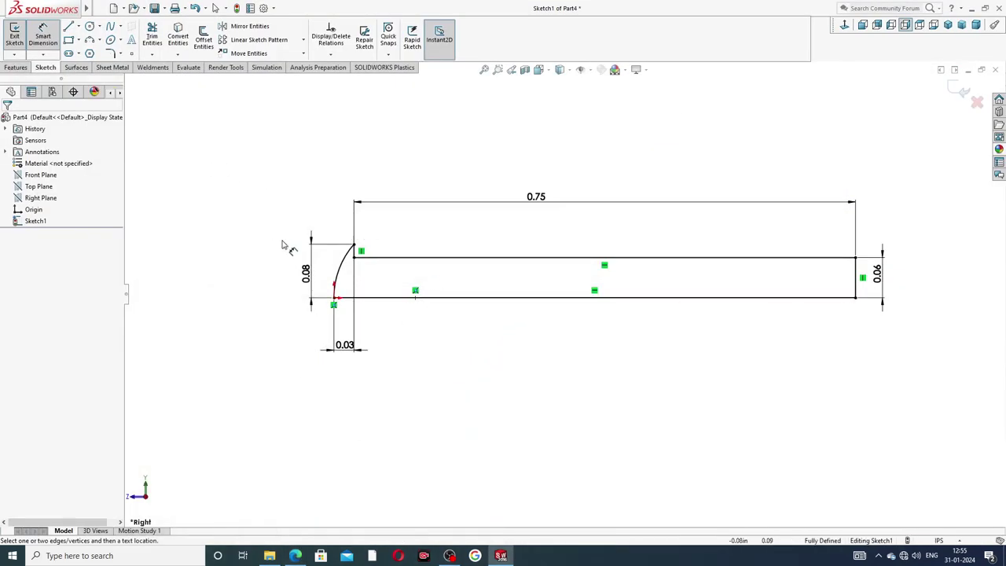
click(344, 264)
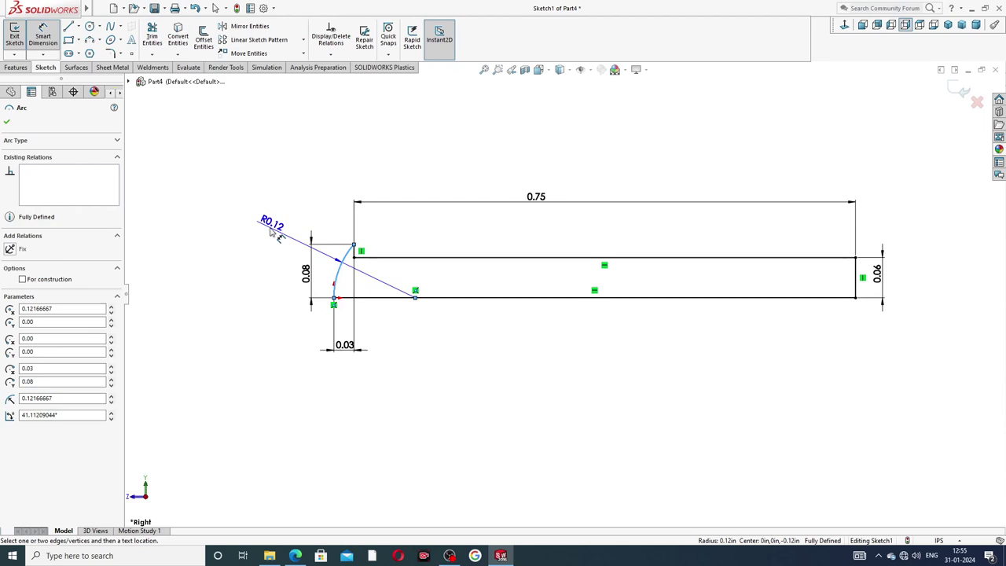
- Cancel the R0.12 radius dimension and move the 0.06 dimension closer to the profile
key(Escape)
right_click(267, 182)
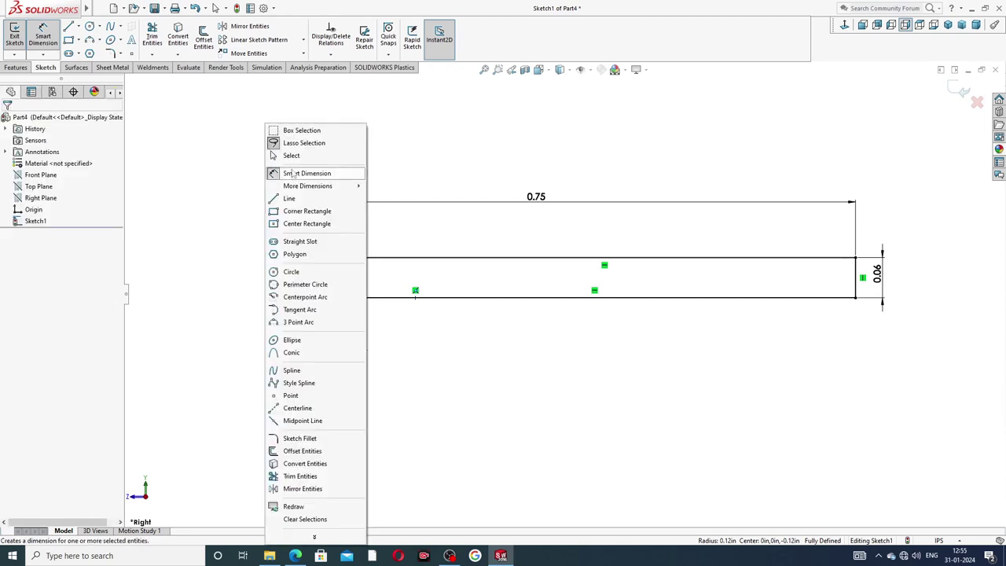
click(284, 152)
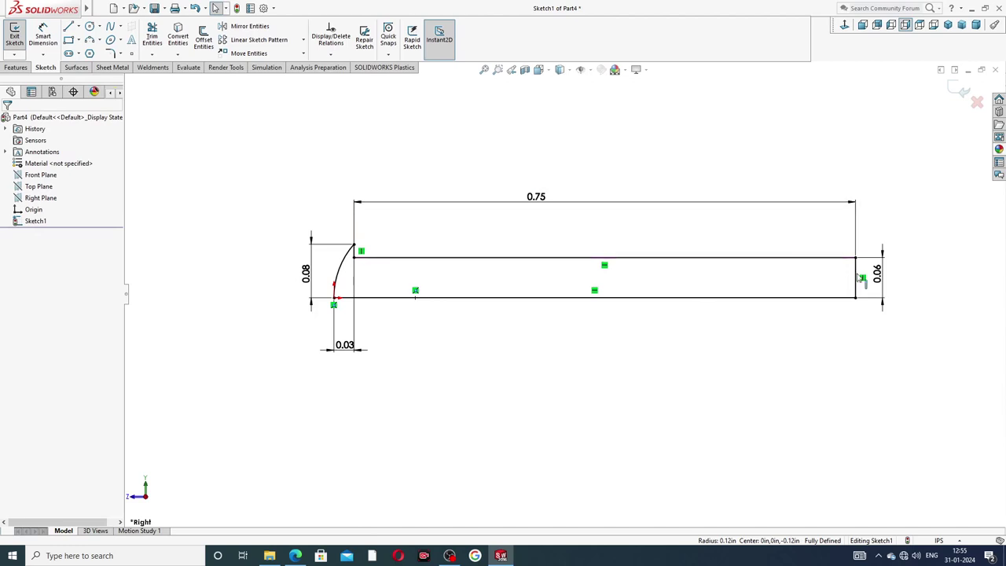
drag(878, 277, 888, 289)
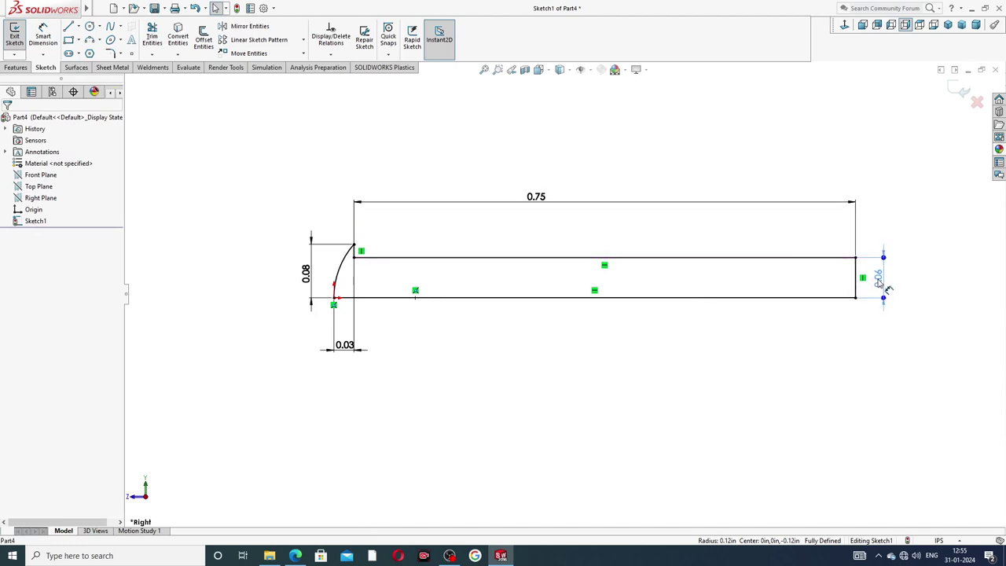
click(797, 357)
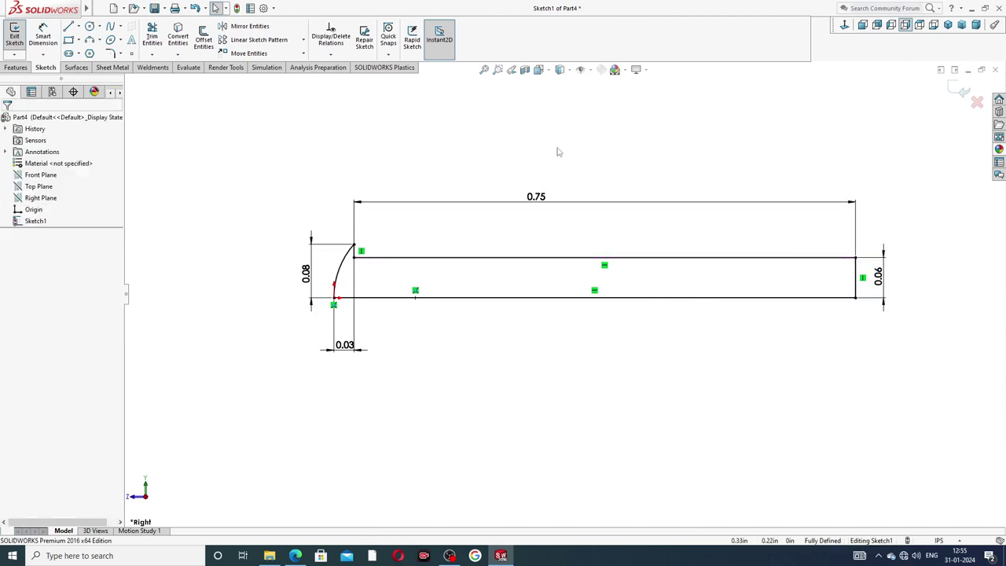
click(26, 69)
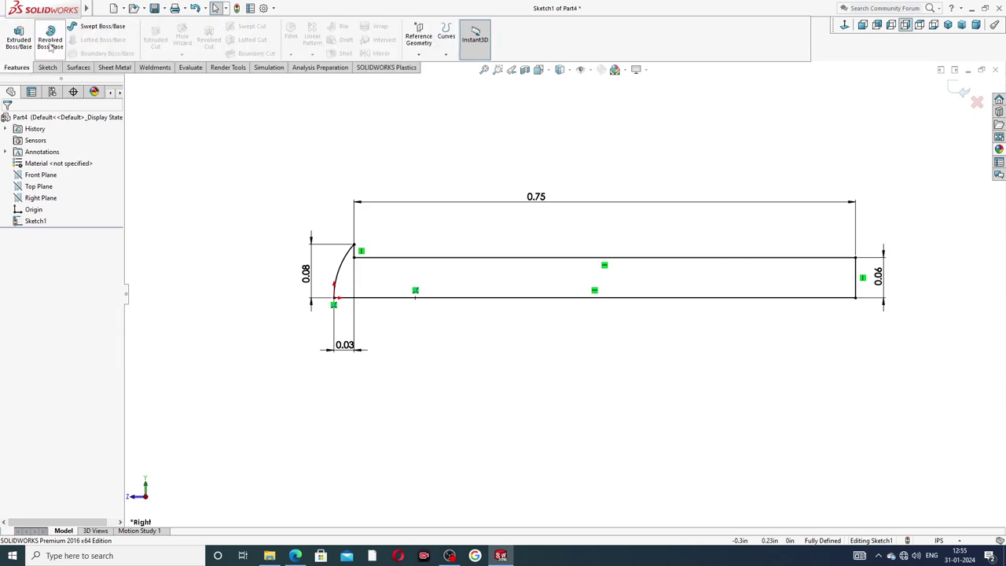
- Revolve the sketch 360° about its bottom line into Revolve1 and view it from the front
click(49, 37)
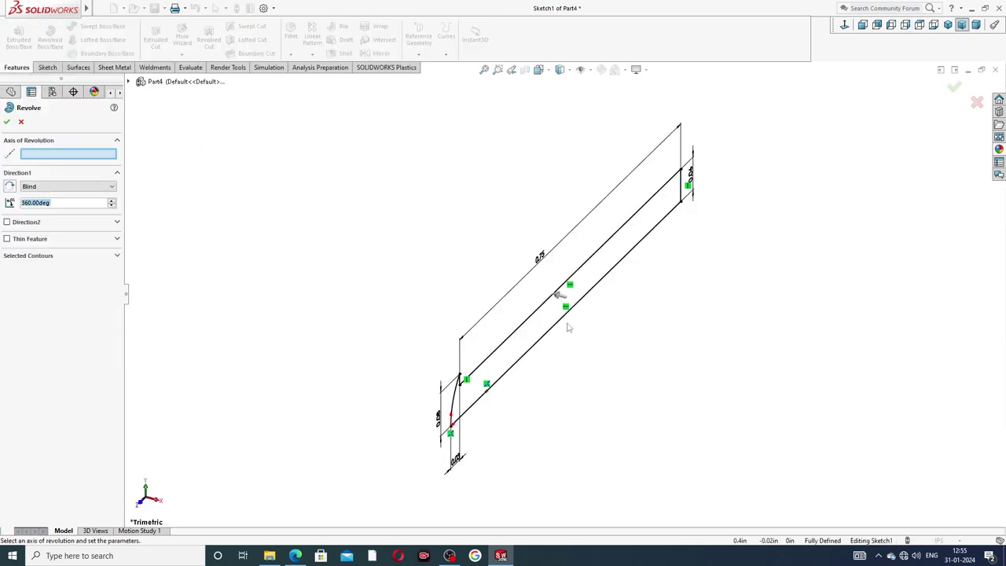
click(565, 323)
key(f)
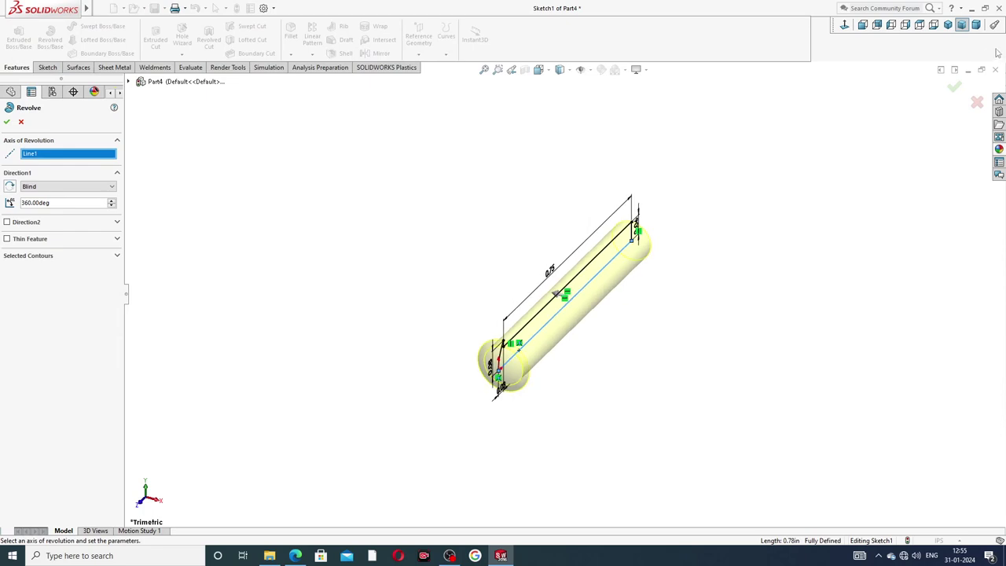
click(953, 87)
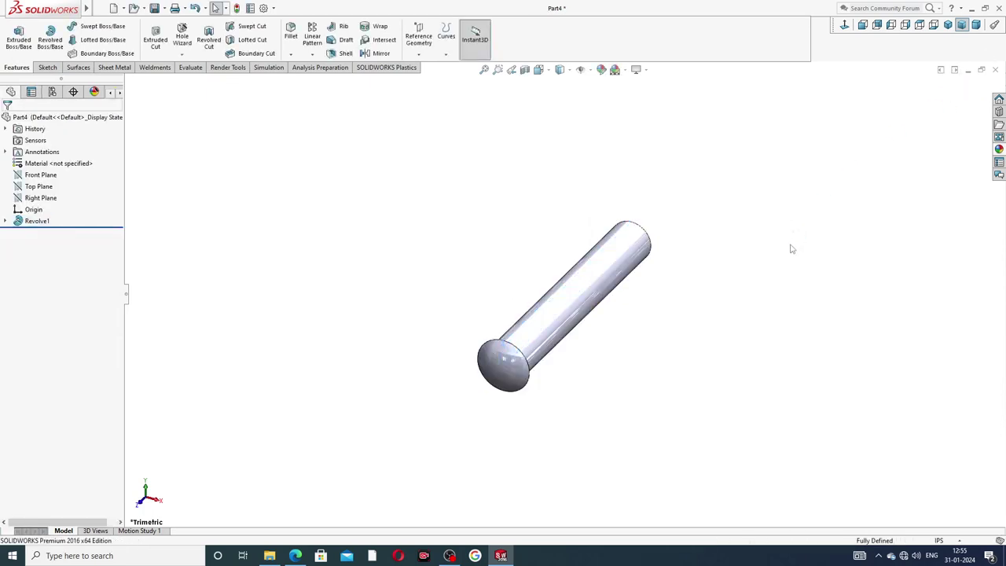
middle_drag(732, 305, 609, 319)
key(ctrl+1)
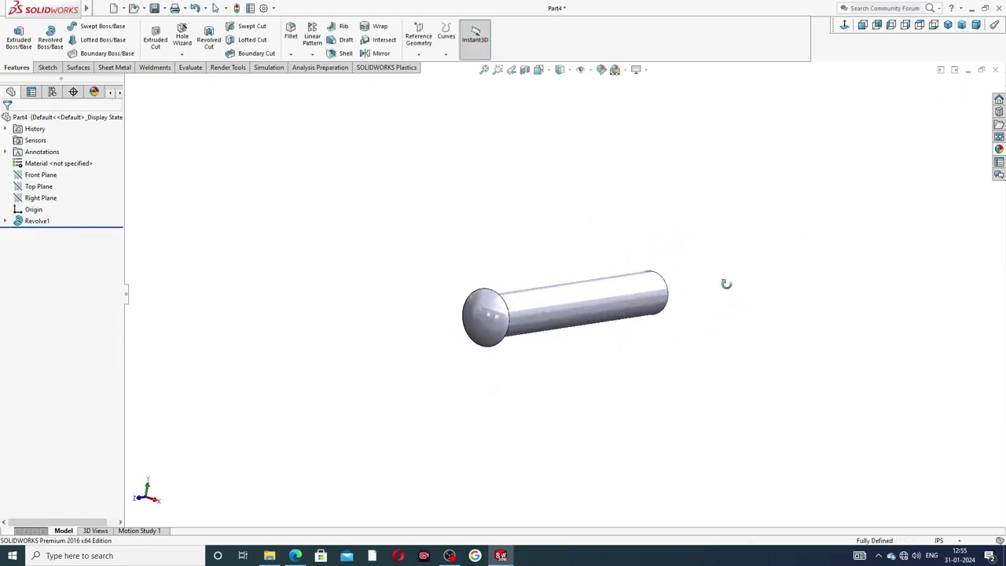
click(999, 148)
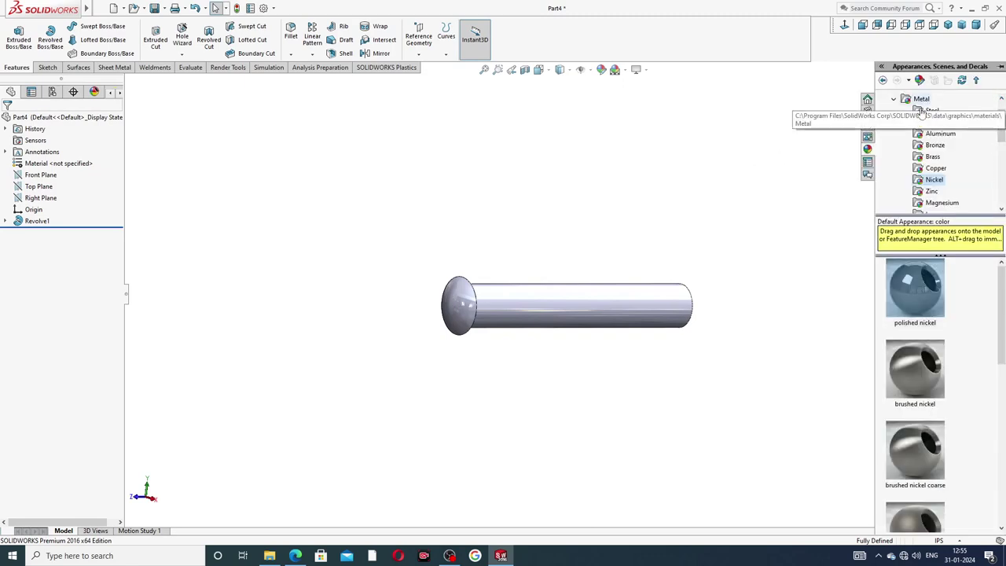
- Apply the Metal library's polished nickel to the pin and switch to isometric view
scroll(906, 150, up, 1)
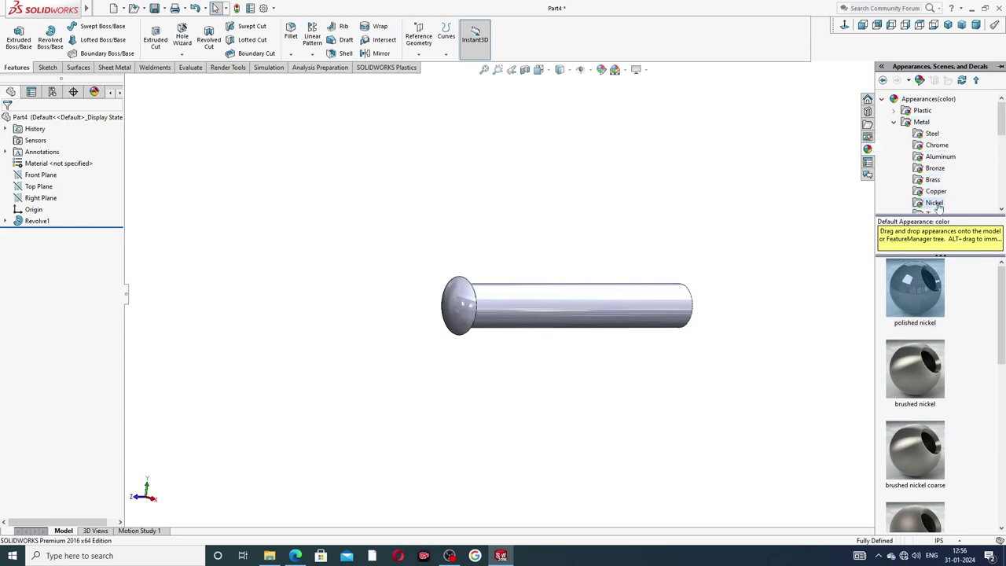
double_click(917, 288)
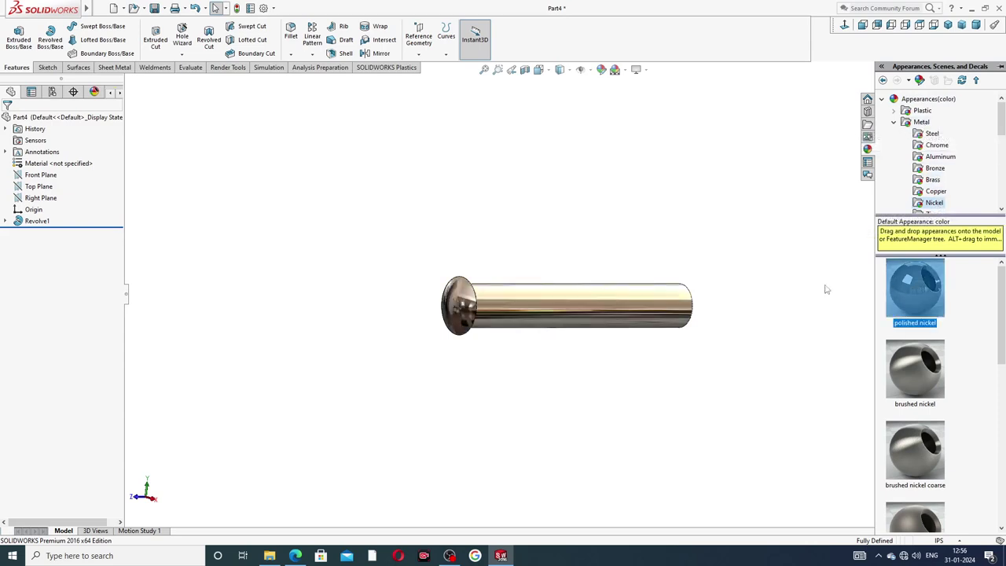
mouse_move(575, 225)
middle_down()
mouse_move(562, 269)
mouse_move(489, 204)
mouse_move(554, 317)
mouse_move(622, 314)
middle_up()
click(947, 25)
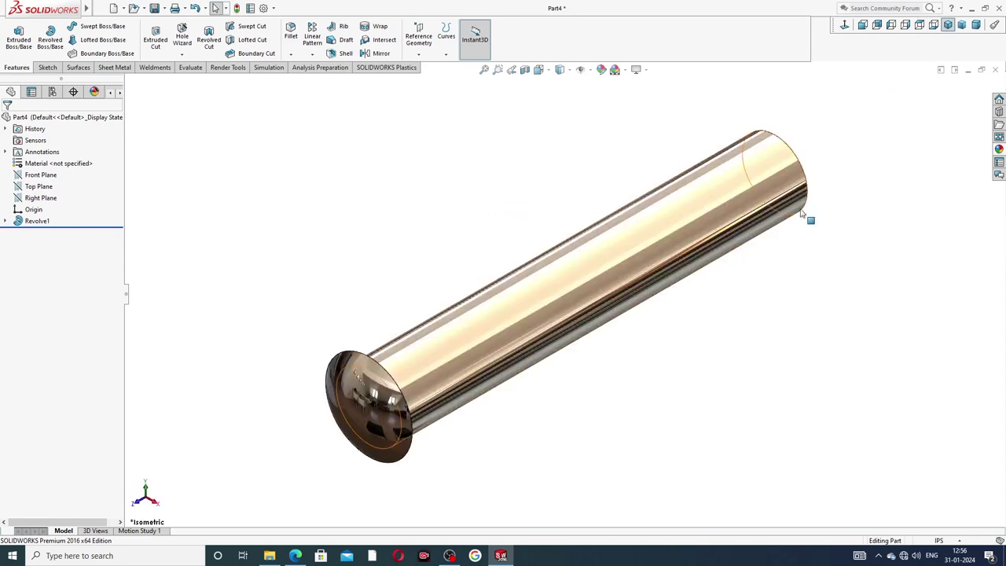
- Zoom the view of the finished nickel pin
scroll(562, 334, down, 2)
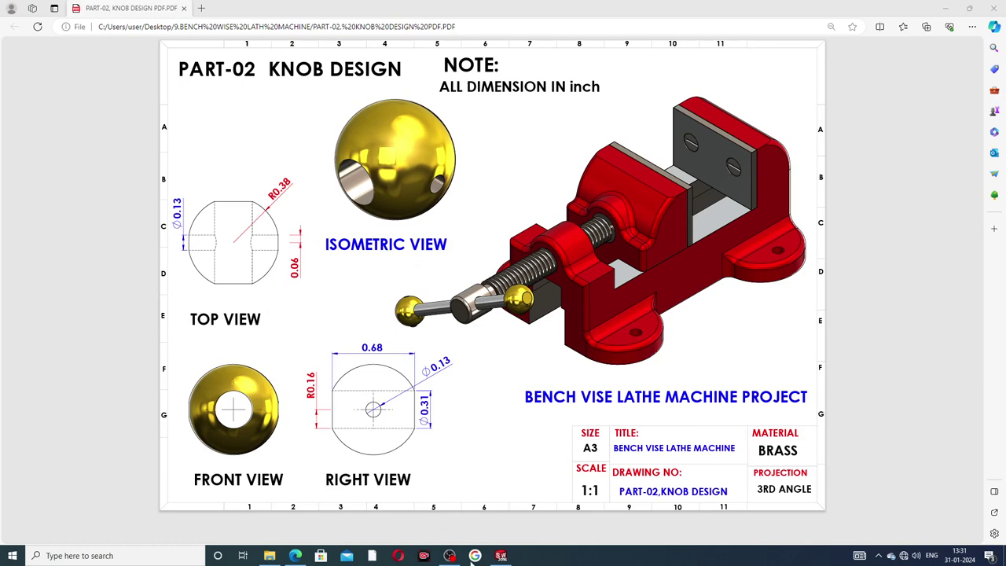
click(500, 555)
middle_drag(596, 290, 641, 280)
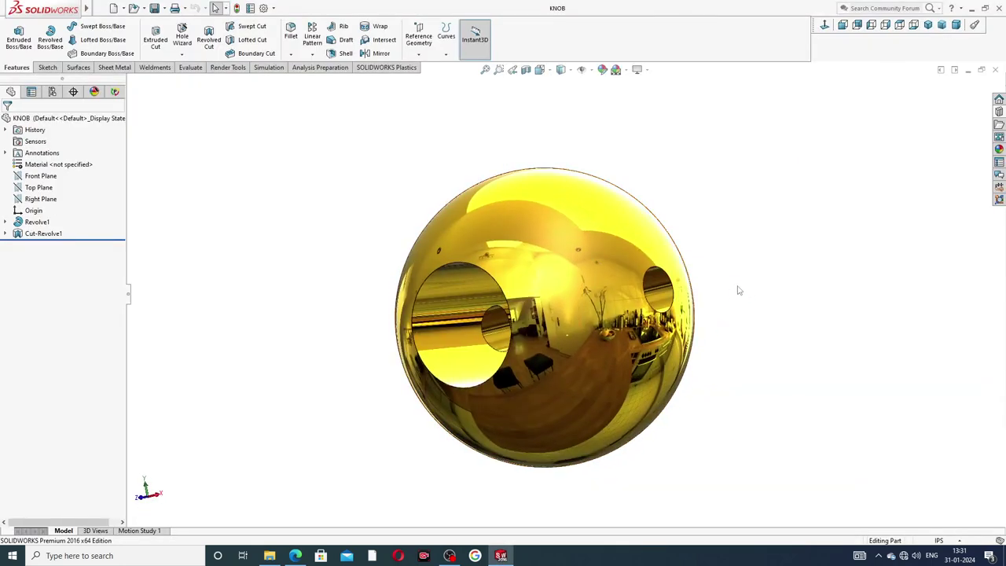
mouse_move(736, 287)
middle_down()
mouse_move(523, 297)
mouse_move(680, 260)
mouse_move(557, 268)
mouse_move(559, 296)
middle_up()
scroll(523, 293, up, 4)
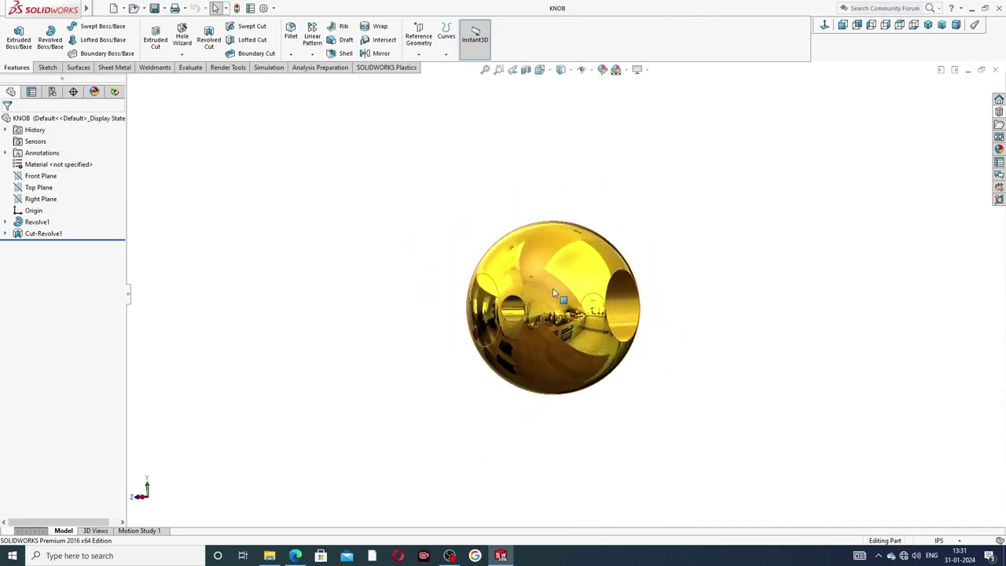
scroll(540, 300, down, 3)
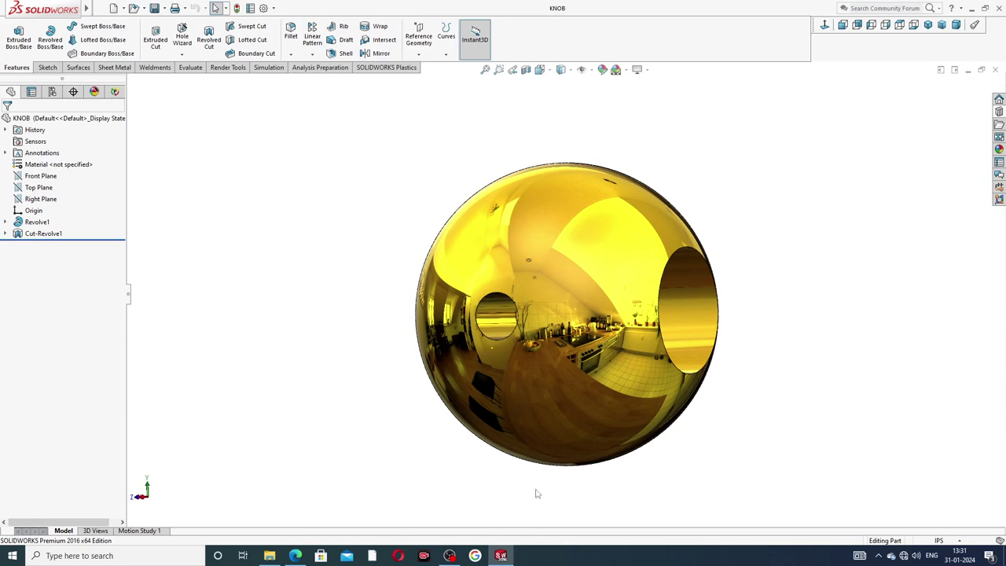
click(500, 556)
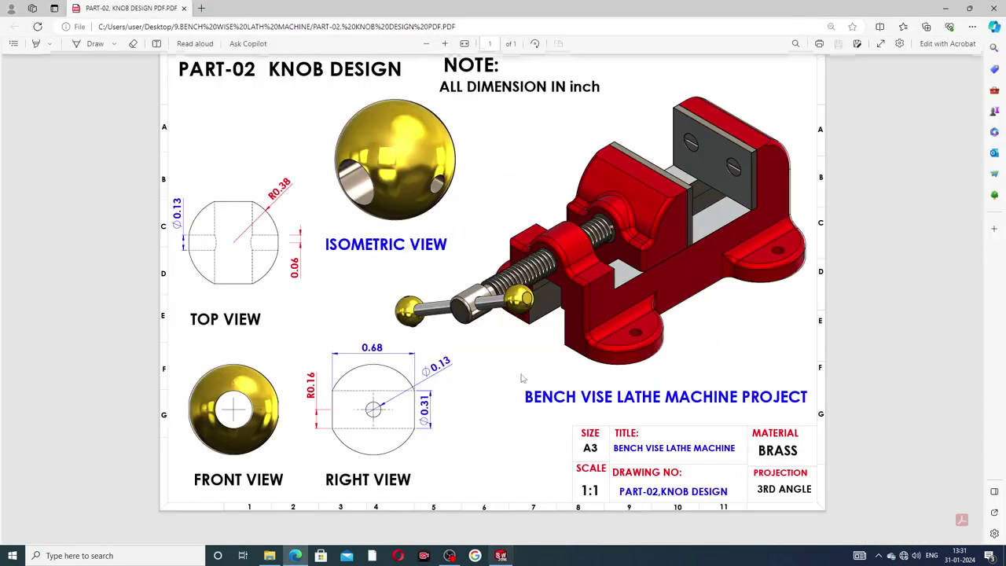
- Read the KNOB DESIGN drawing in Edge, then bring back the gold KNOB model in SOLIDWORKS
click(500, 555)
click(500, 555)
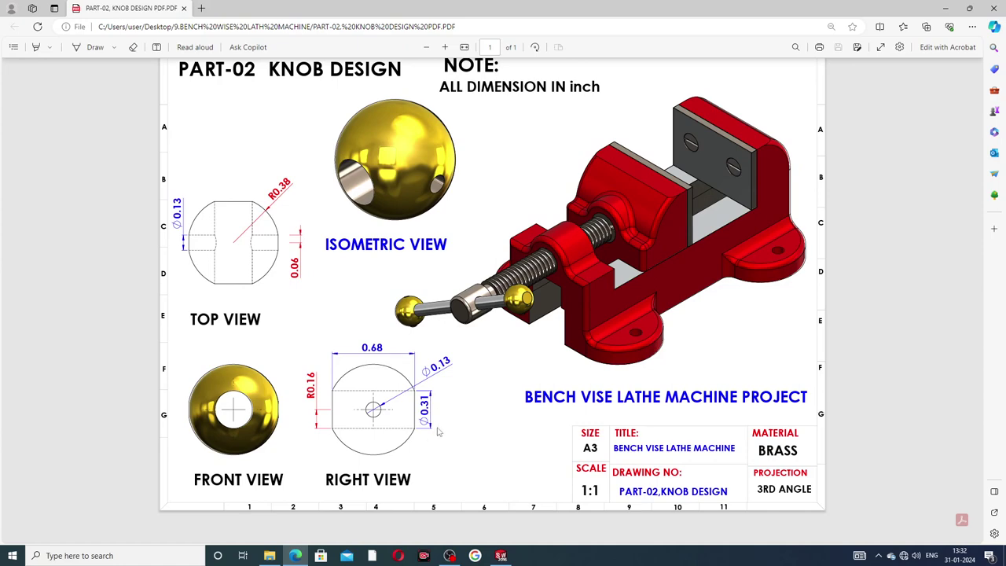
- Orbit the knob to view its cross holes, then close the KNOB part
click(500, 555)
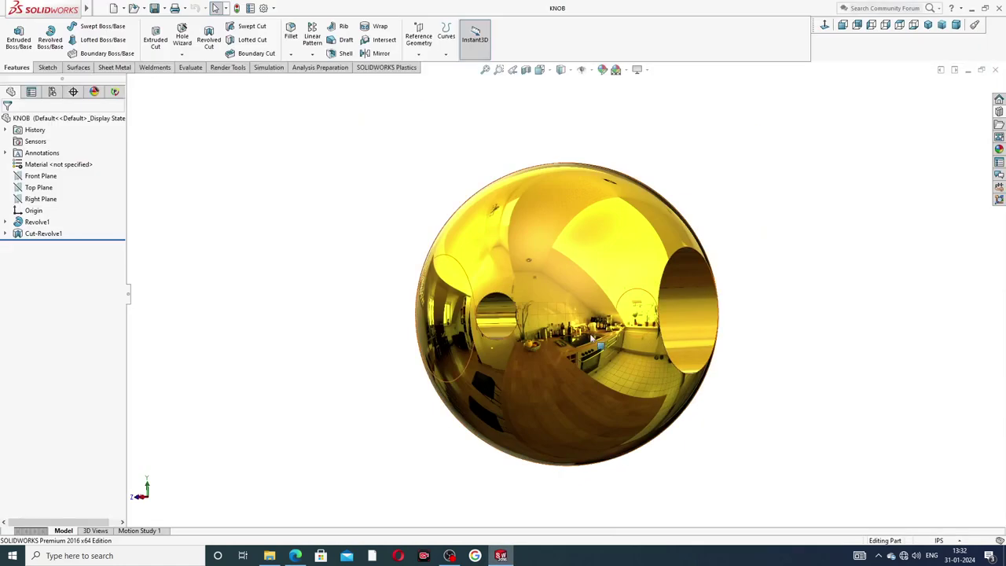
mouse_move(718, 202)
middle_down()
mouse_move(780, 218)
mouse_move(768, 224)
middle_up()
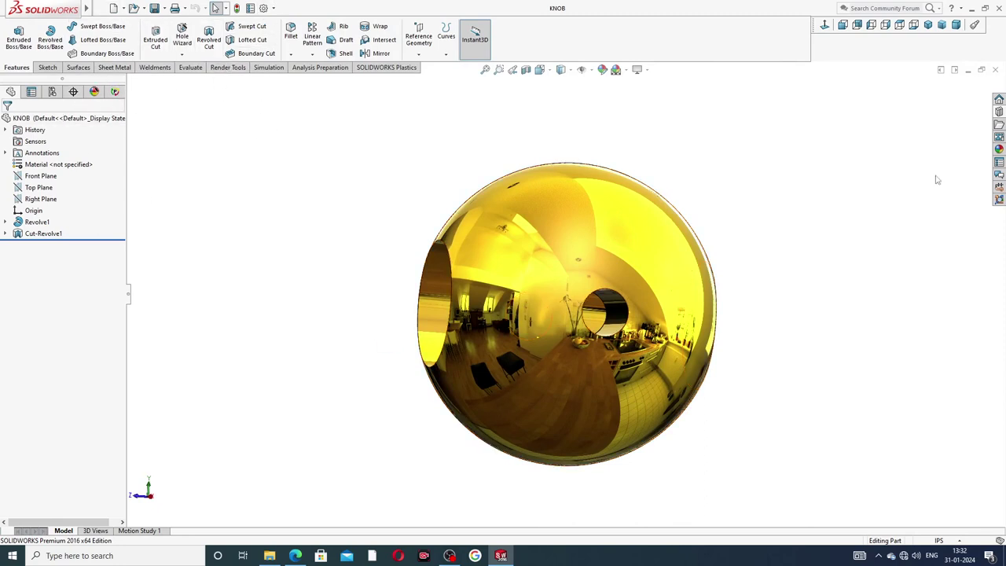
click(994, 69)
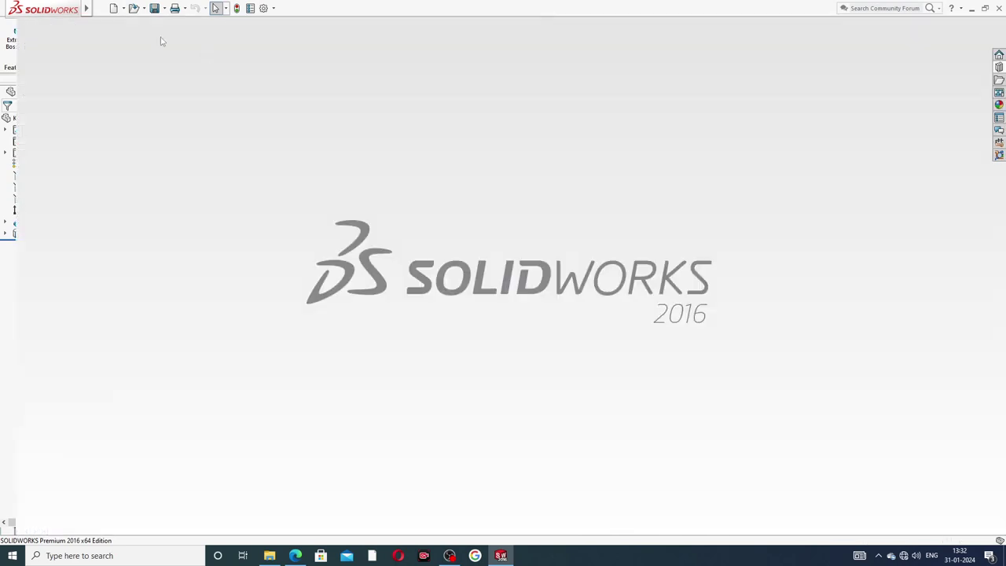
- Start a new SOLIDWORKS document with Part as its type
click(101, 9)
click(120, 8)
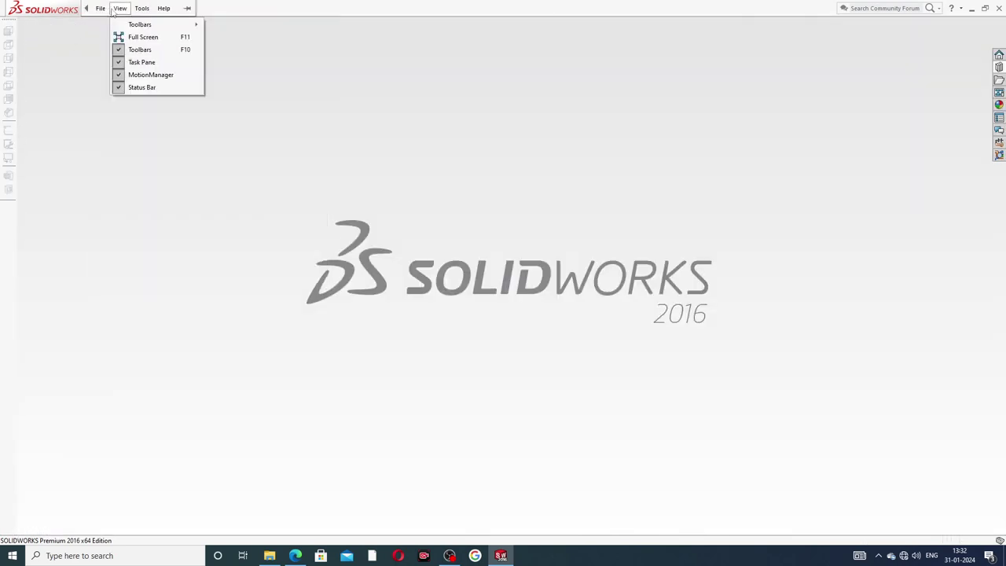
click(114, 9)
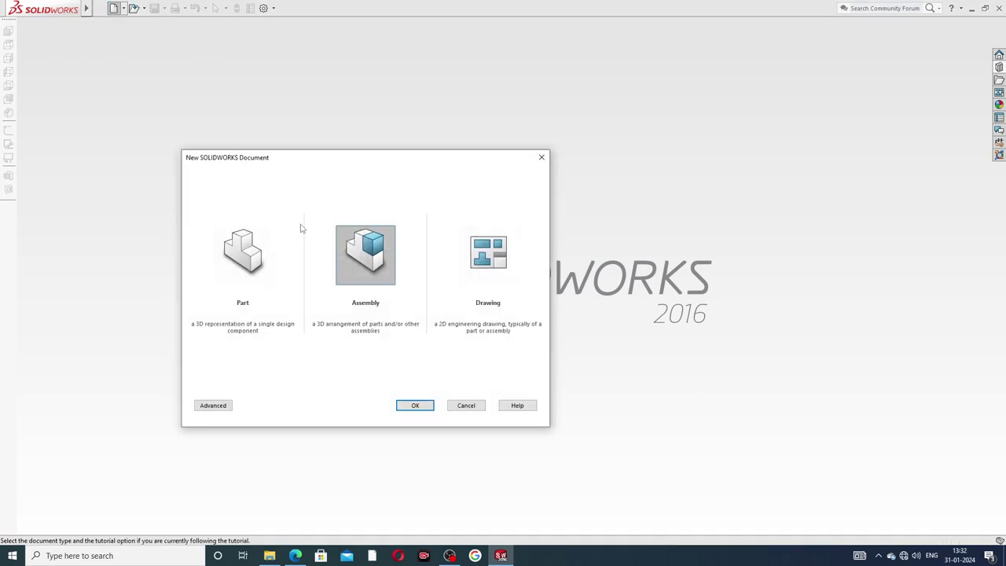
click(253, 264)
- Create the new part and give the viewport a plain white scene background
click(415, 405)
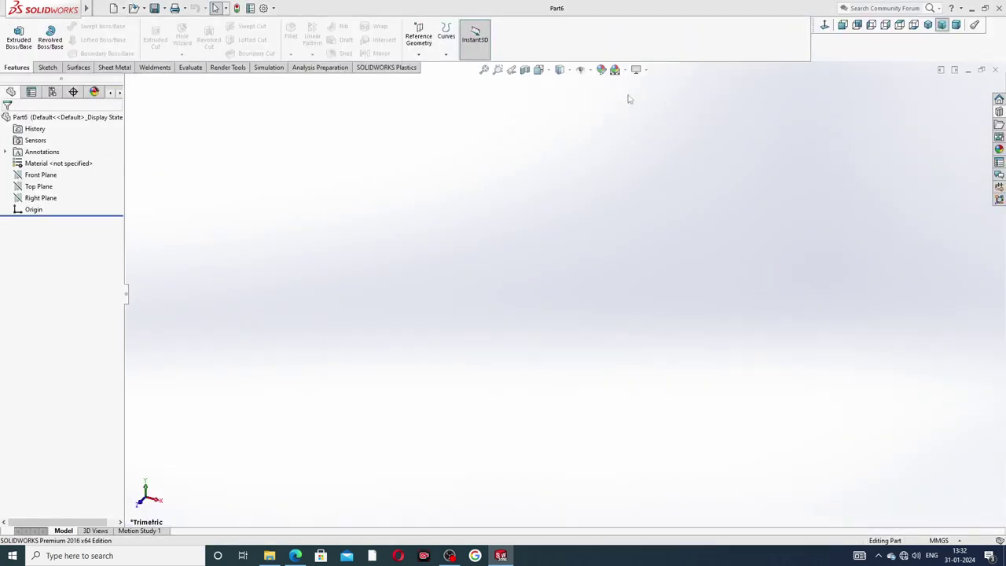
click(624, 69)
click(652, 25)
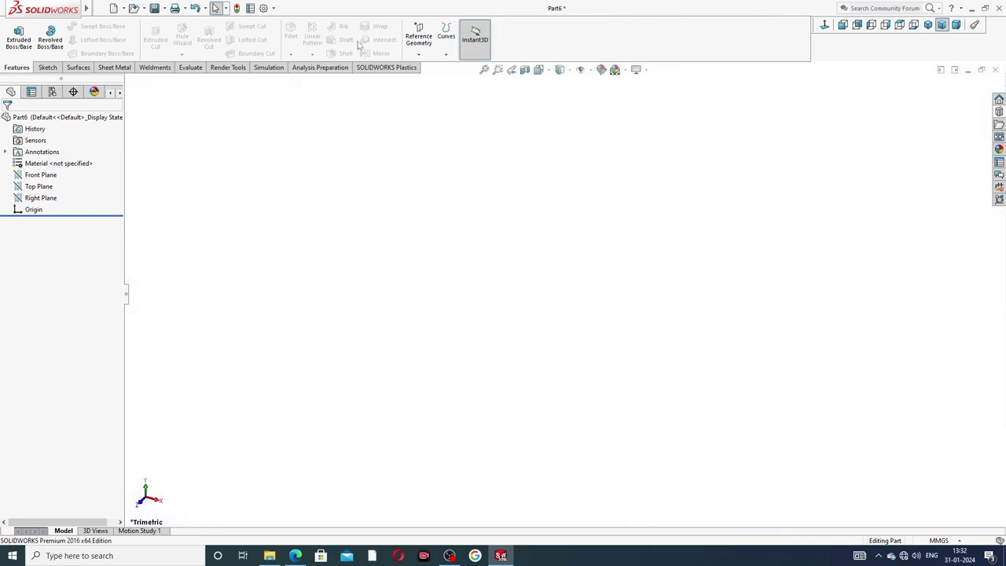
- Raise the shaded and wireframe image quality sliders to maximum in Document Properties
click(264, 8)
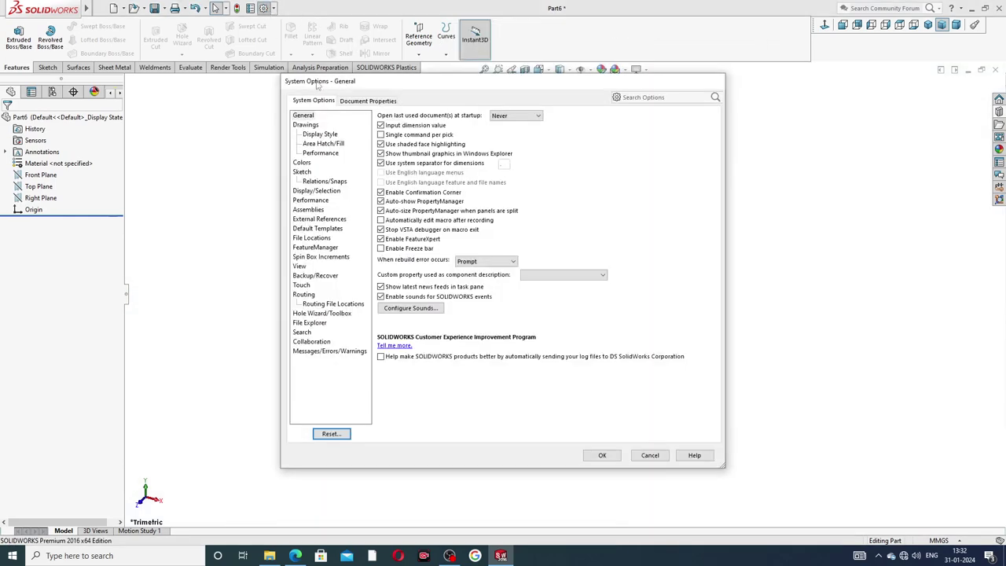
click(354, 103)
click(314, 220)
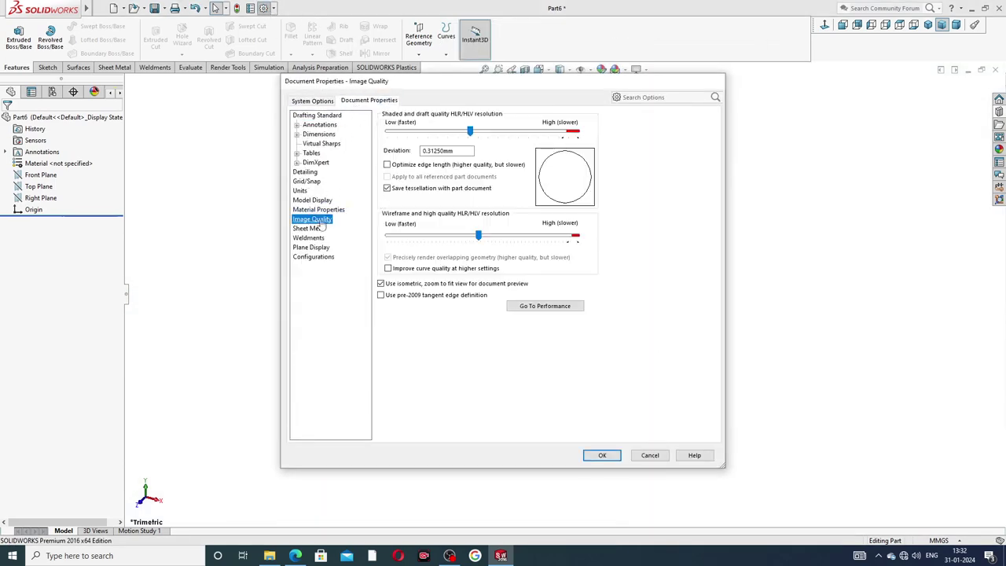
drag(469, 132, 576, 131)
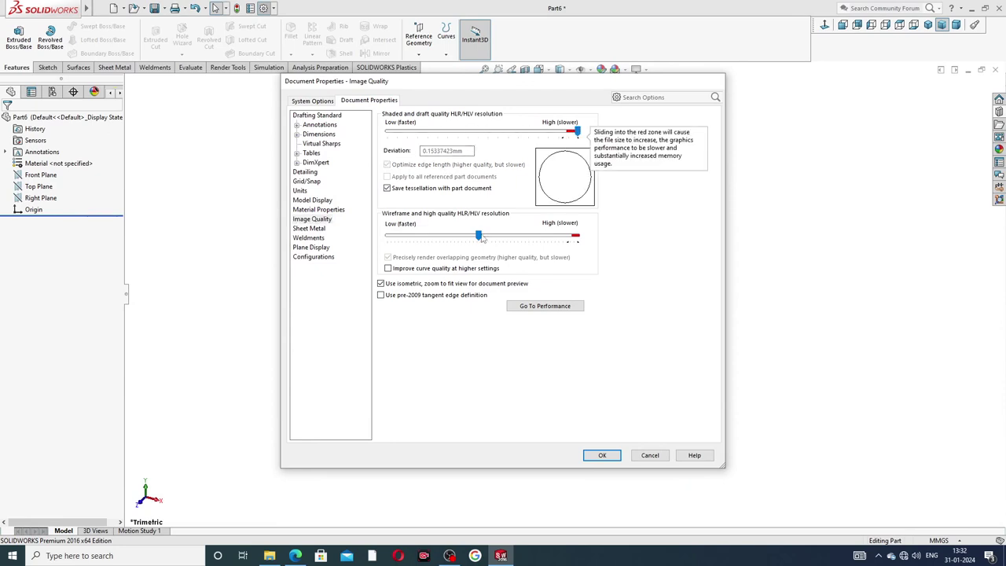
drag(479, 236, 577, 236)
click(601, 455)
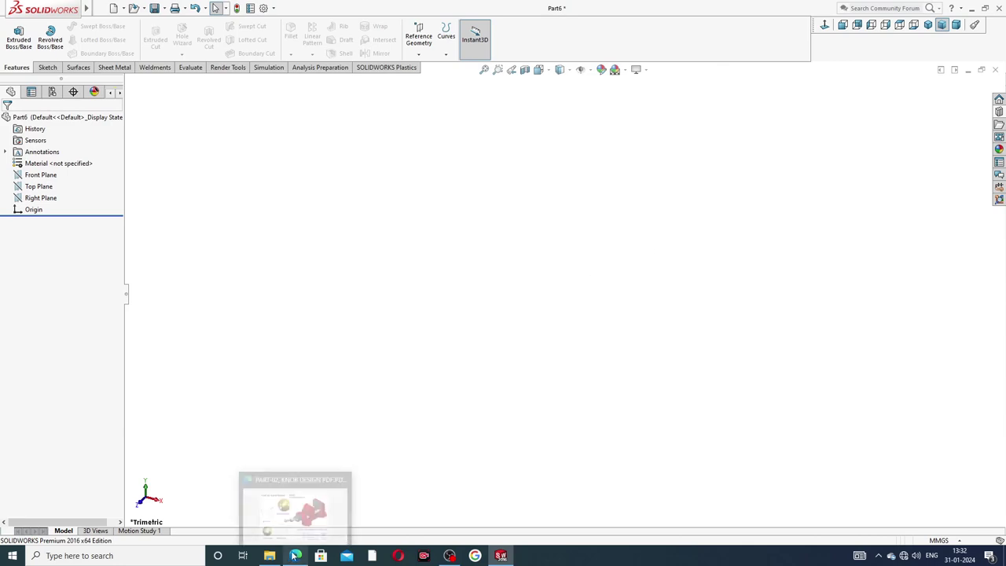
click(295, 555)
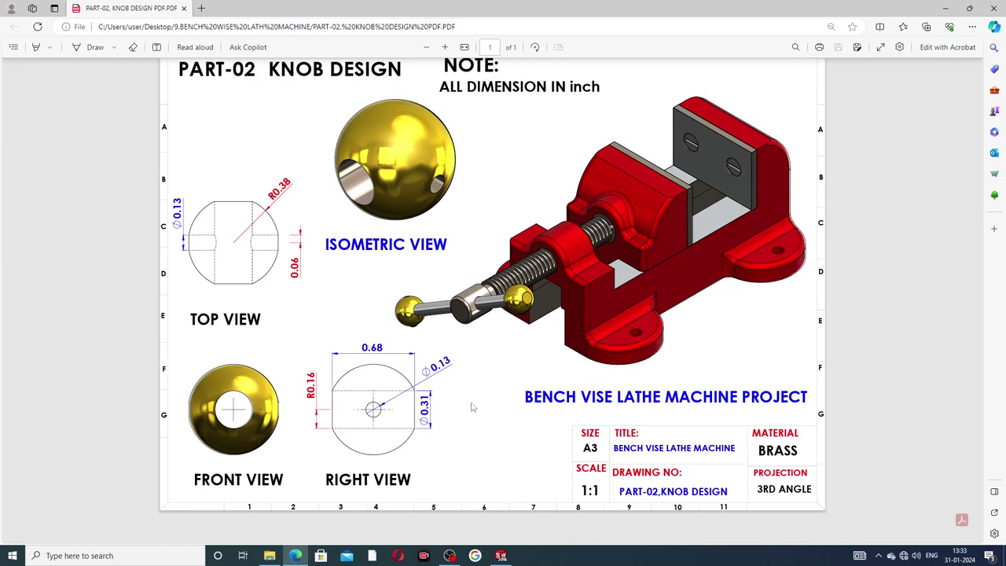
click(500, 555)
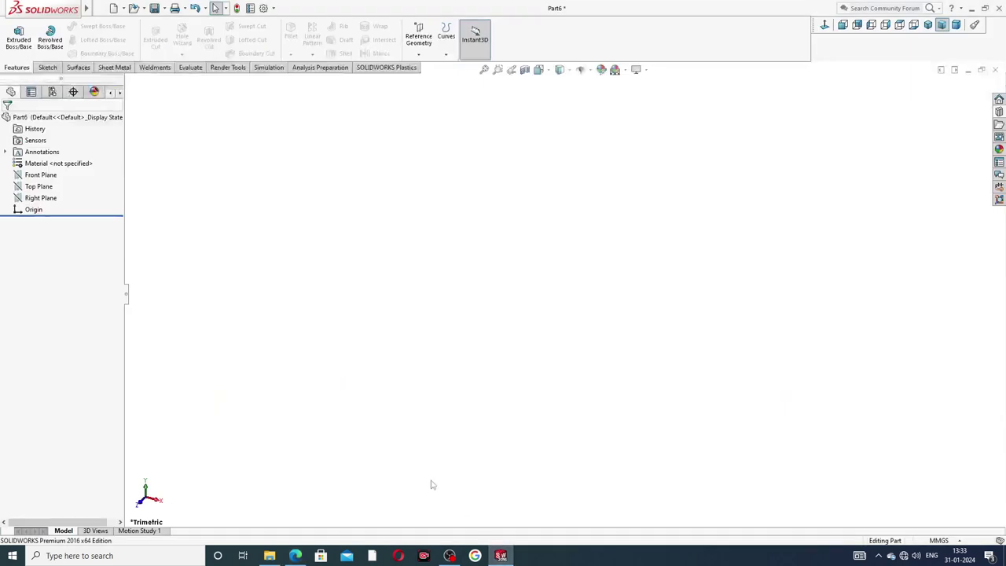
- Switch units to IPS and sketch a circle centred on the origin on the Top Plane
click(945, 542)
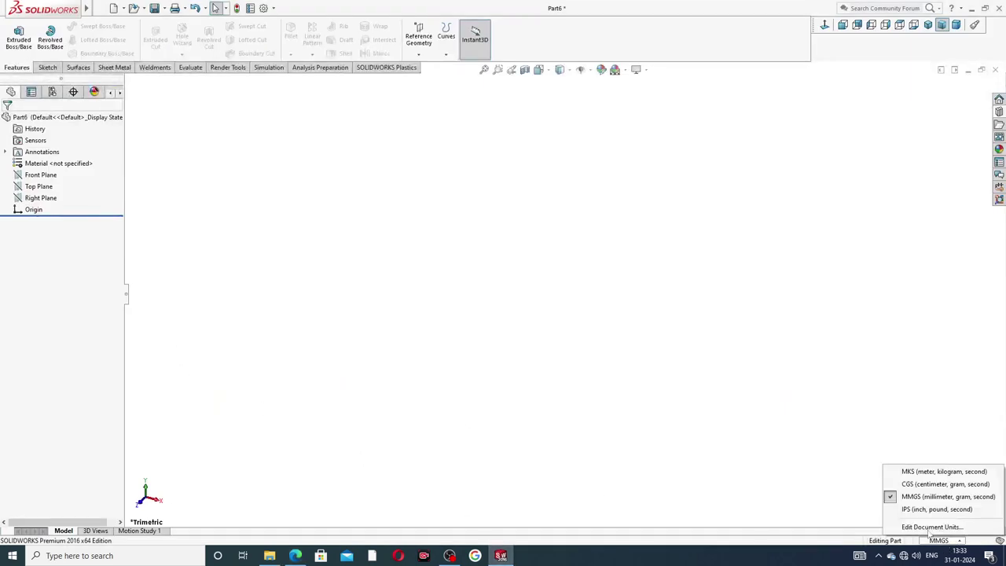
click(921, 510)
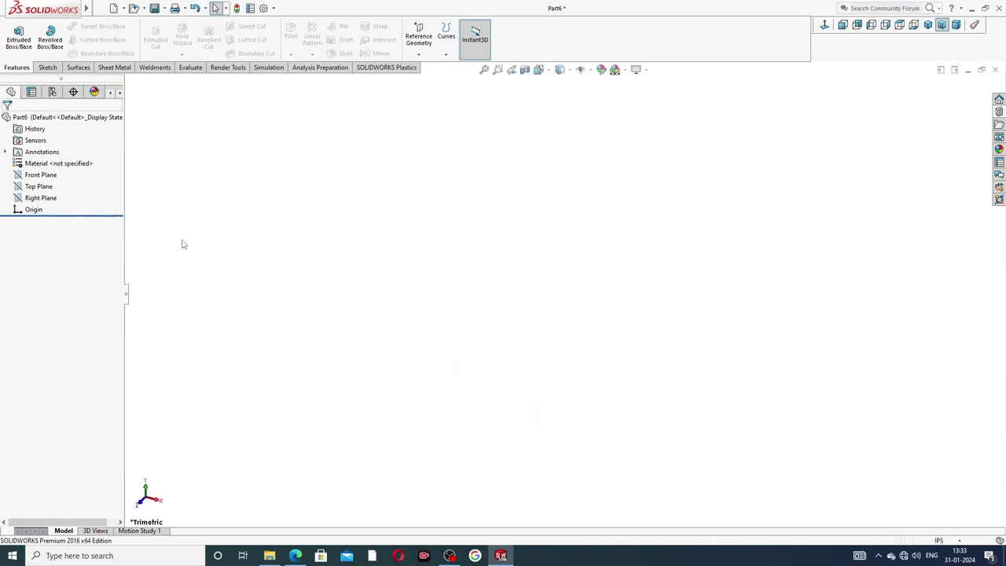
click(47, 187)
click(53, 172)
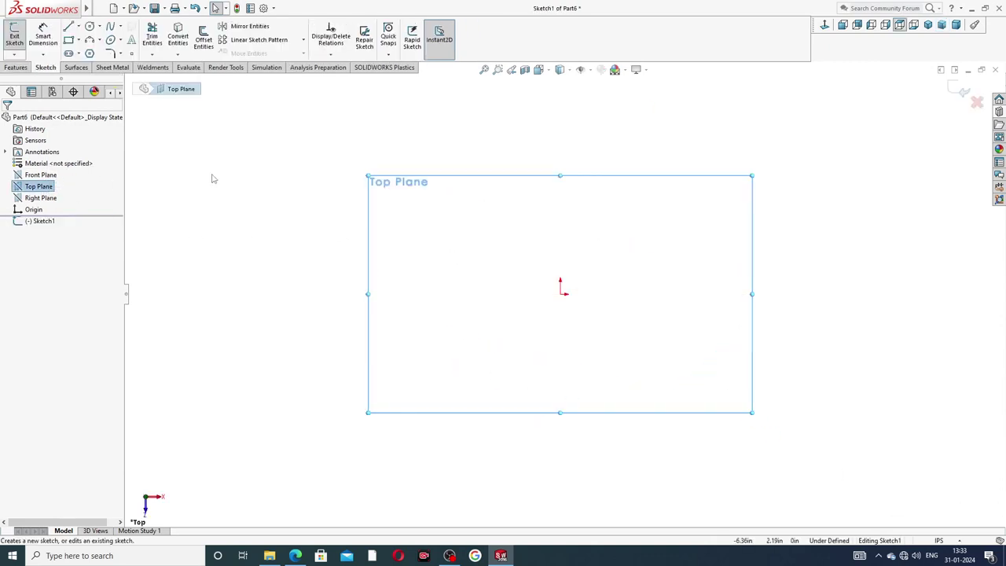
click(89, 26)
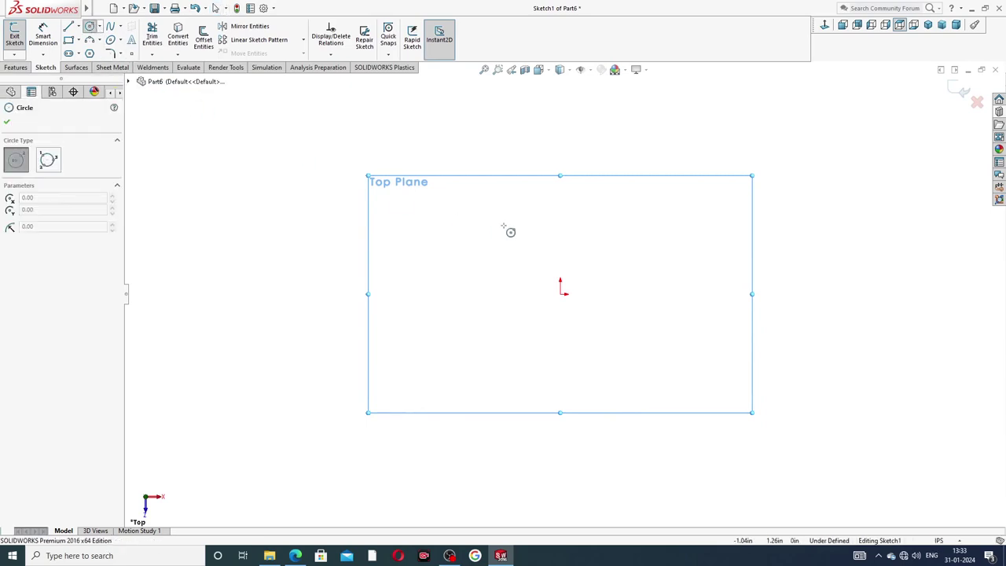
drag(560, 293, 637, 197)
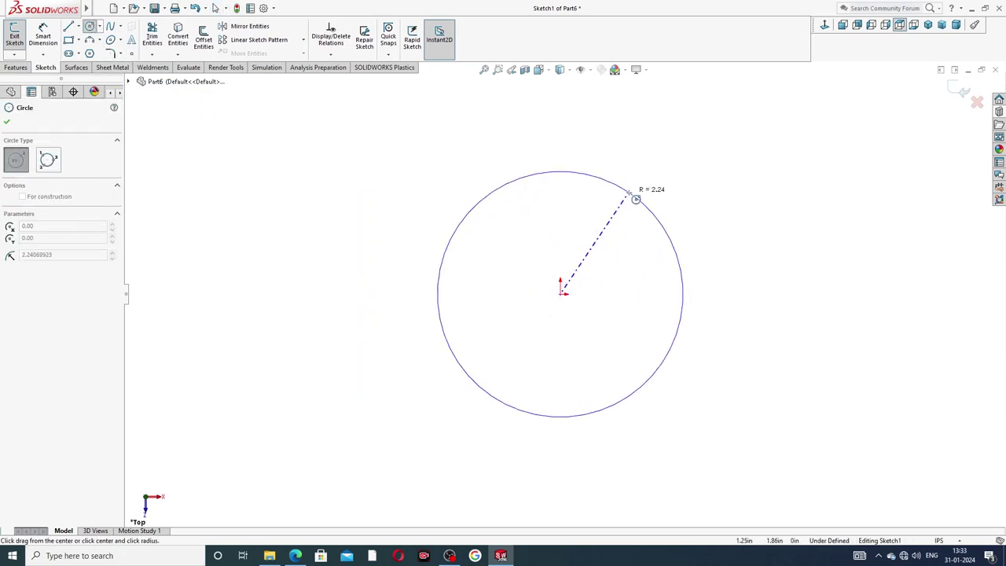
right_click(682, 185)
click(704, 197)
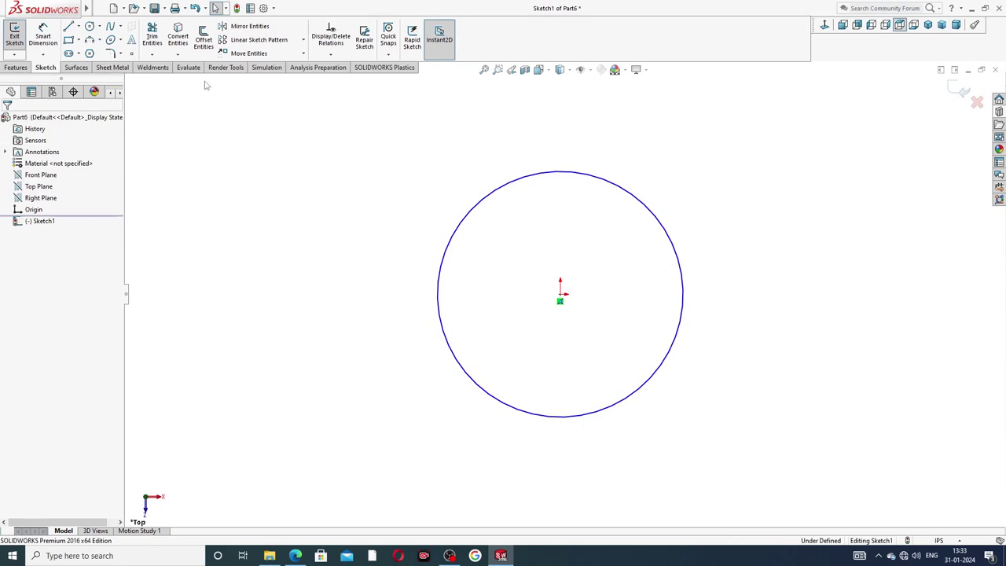
- Draw a vertical centerline through the origin, from above to below the circle
click(78, 26)
click(84, 52)
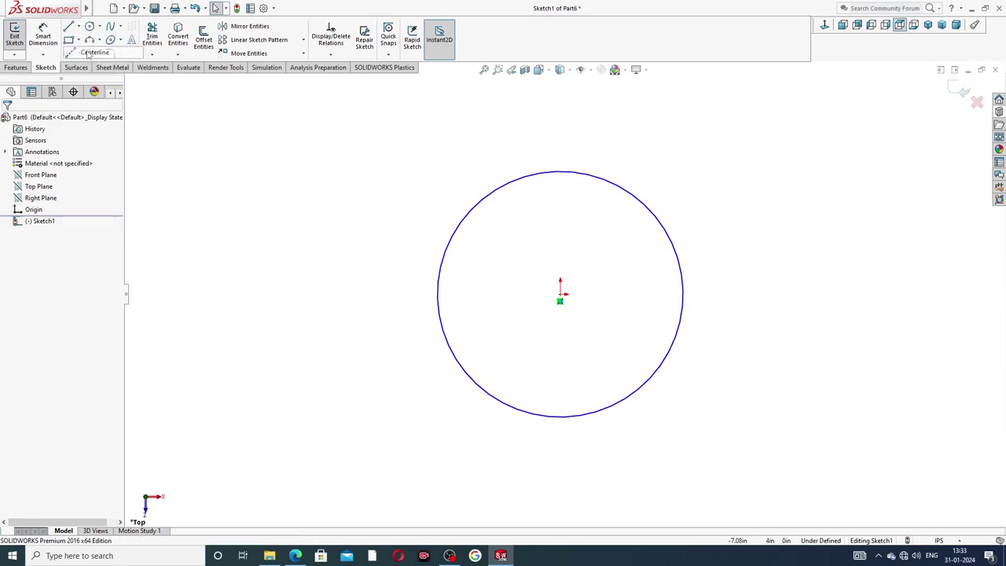
click(559, 125)
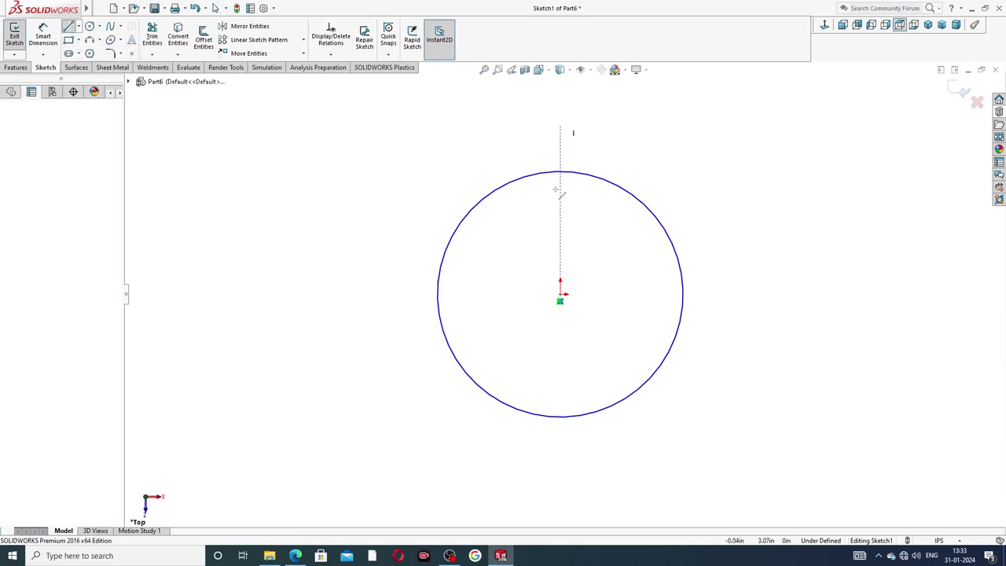
click(560, 477)
right_click(633, 408)
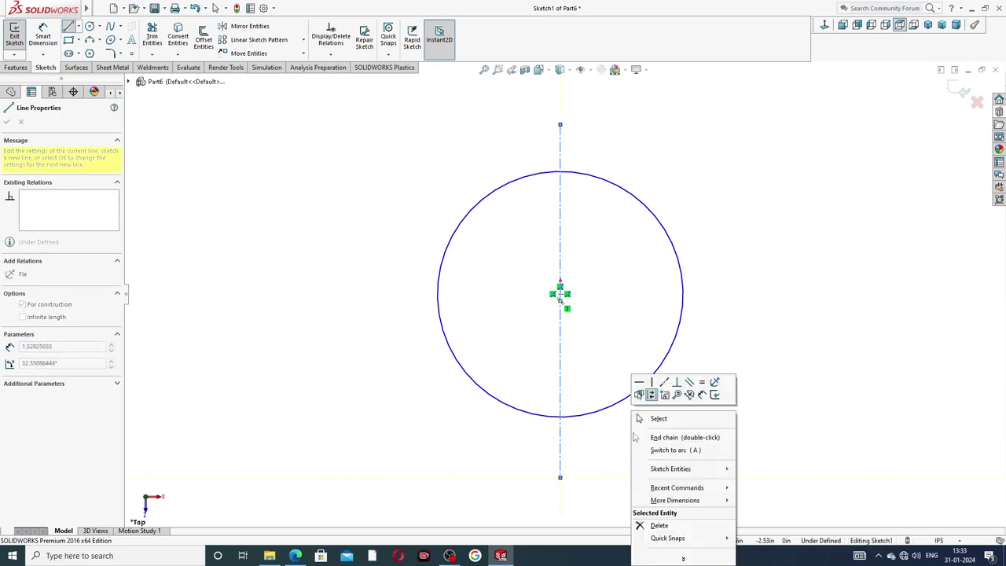
click(659, 416)
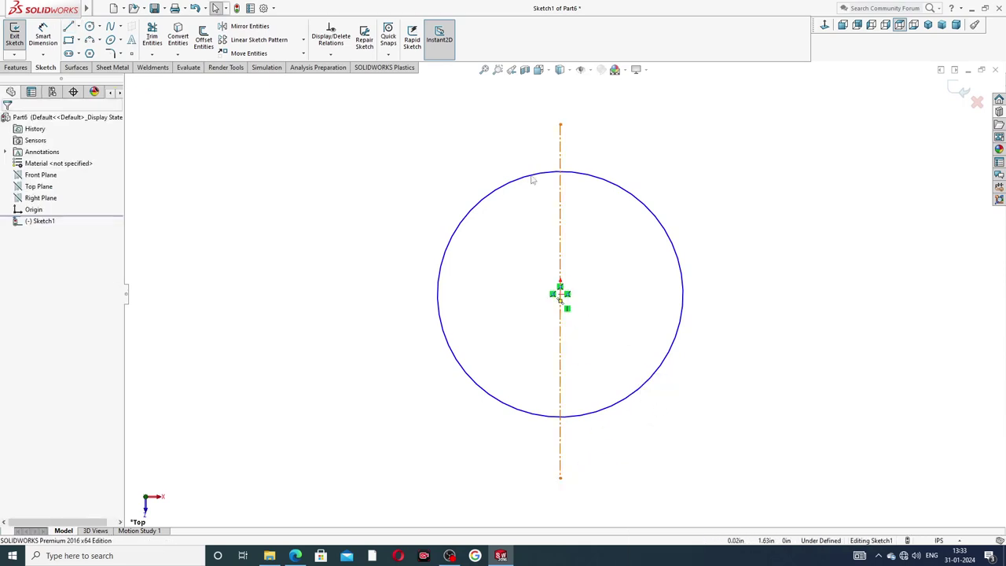
- Draw a vertical line right of centre, crossing the circle from top to bottom
click(69, 27)
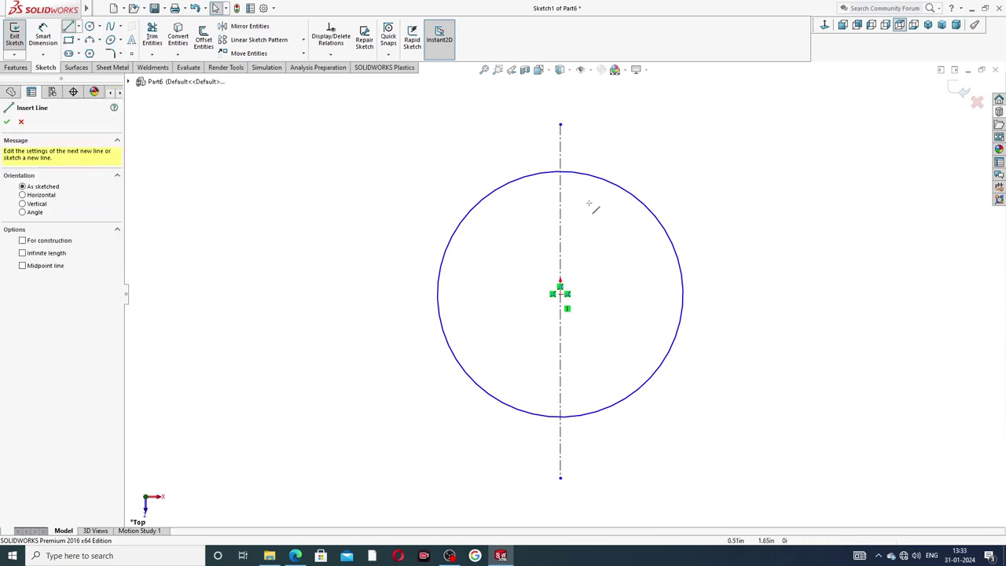
click(602, 131)
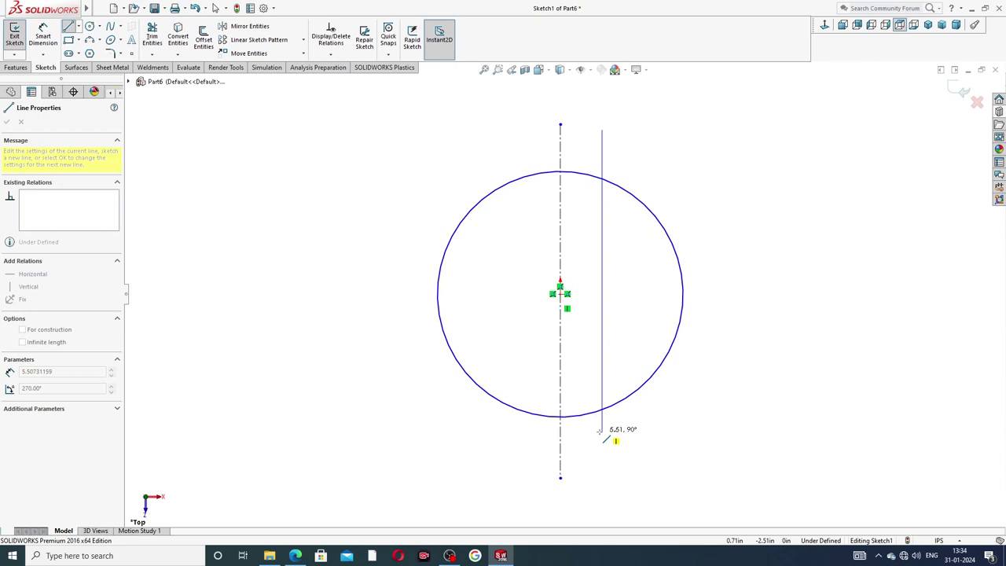
click(601, 431)
right_click(636, 286)
click(674, 334)
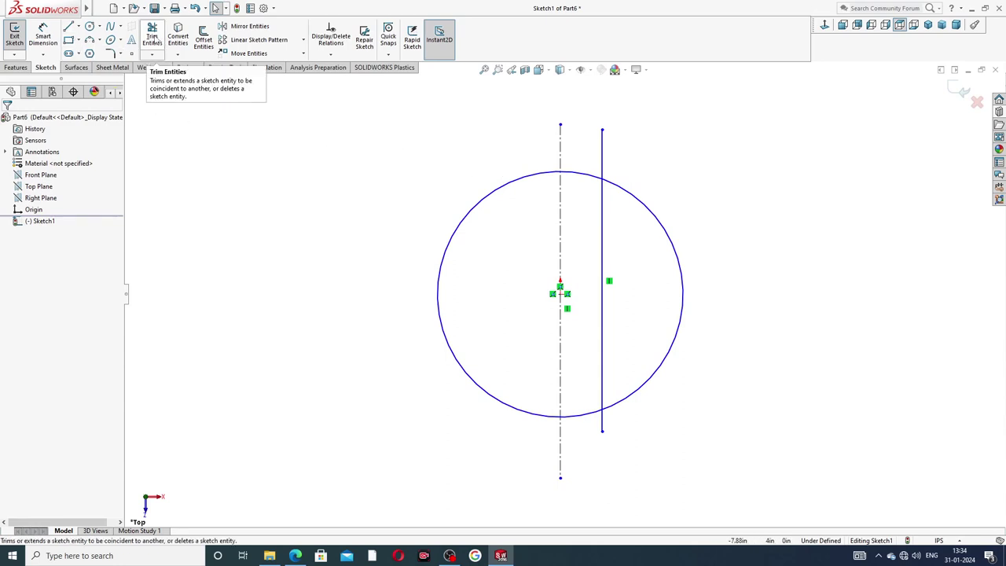
- Trim the circle's left portion and the line stubs into a closed half-circle profile
click(152, 39)
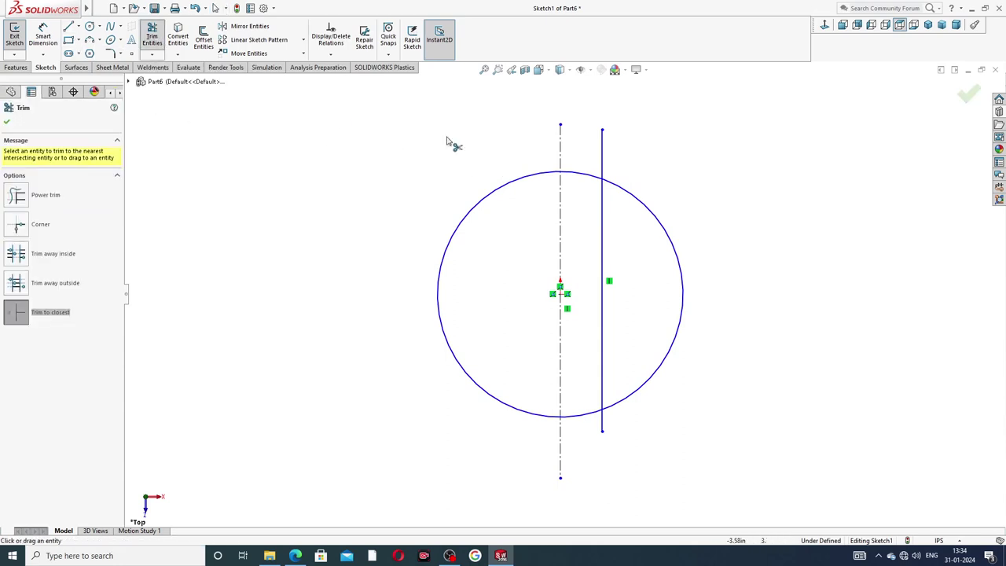
click(549, 172)
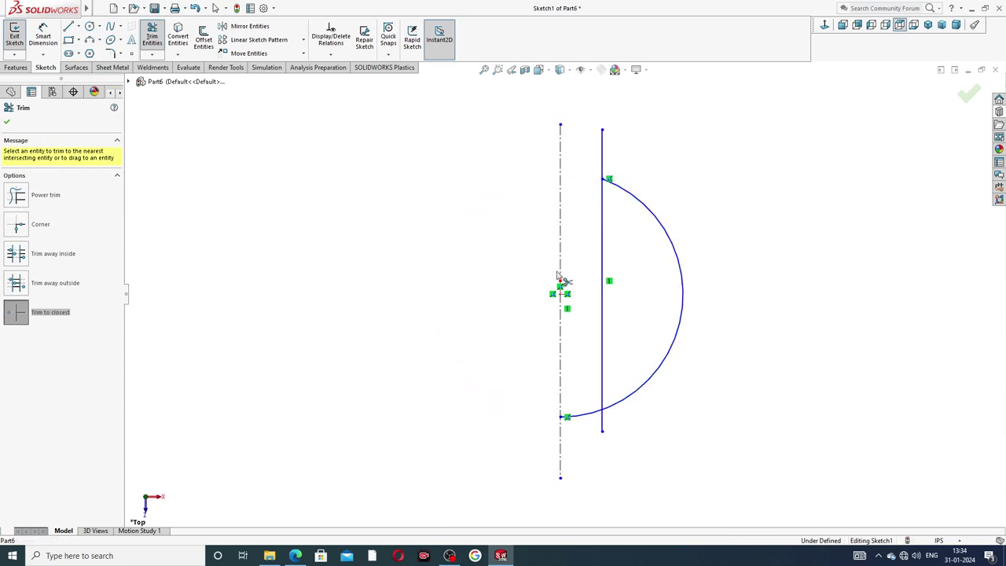
click(603, 422)
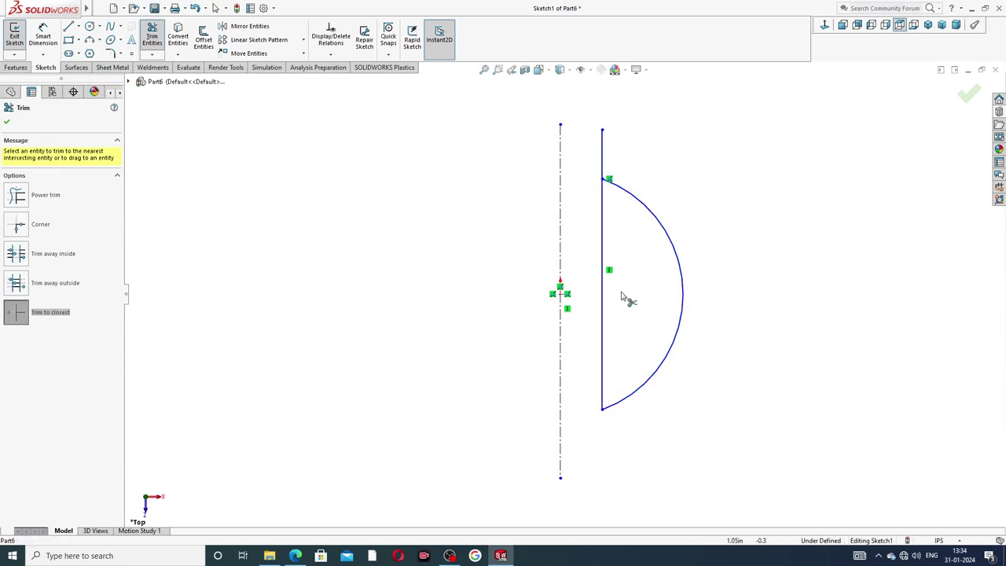
click(602, 144)
right_click(663, 178)
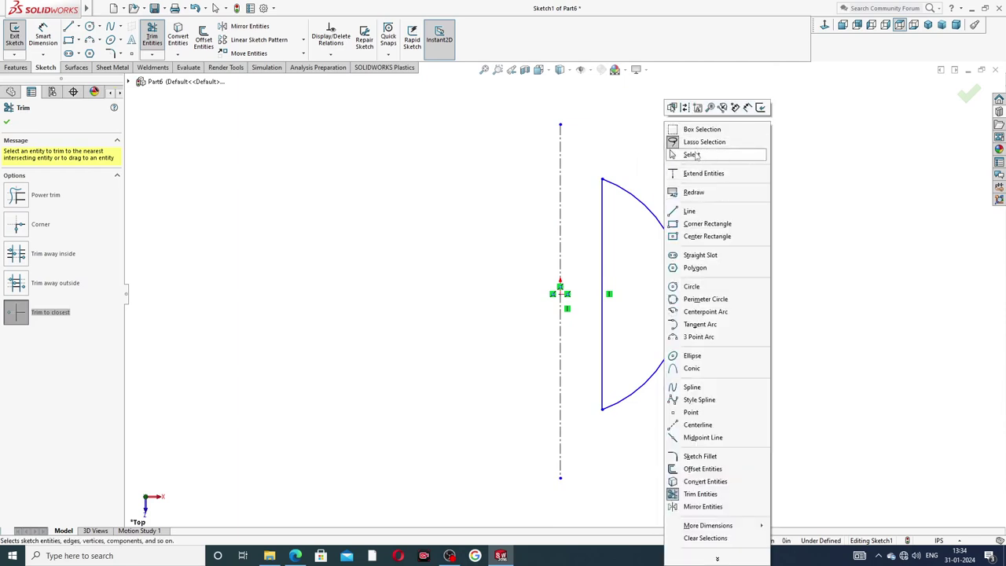
click(697, 156)
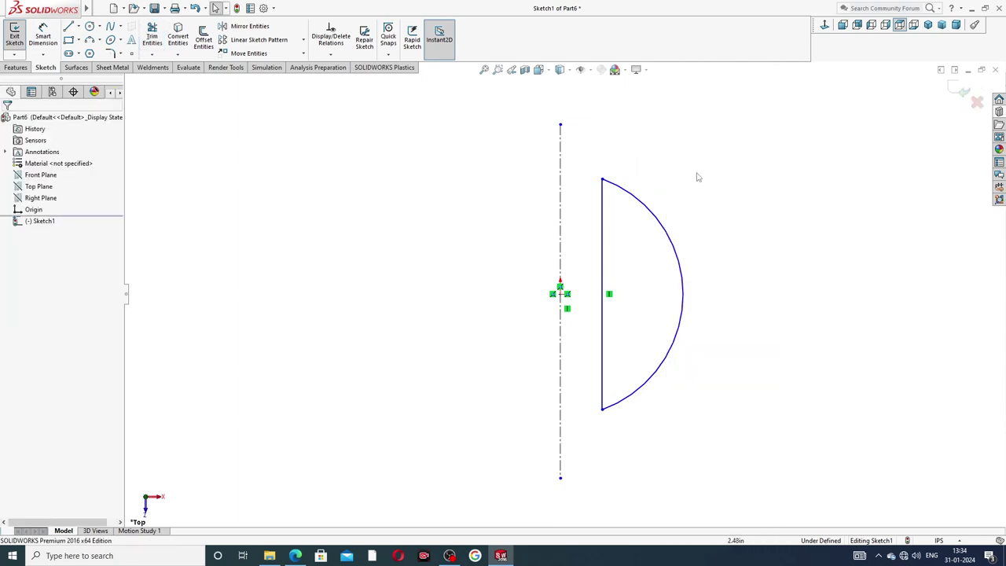
click(44, 39)
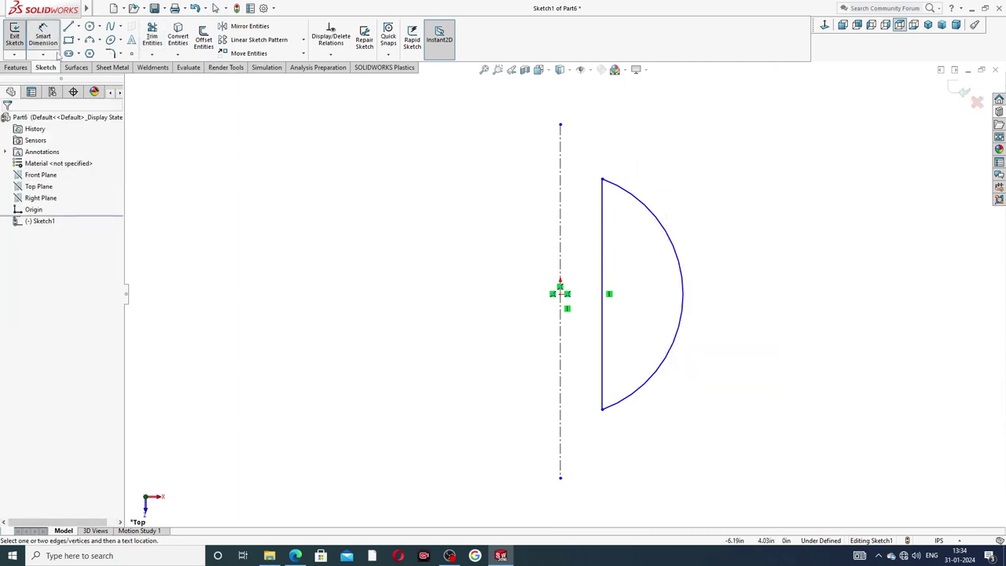
click(295, 555)
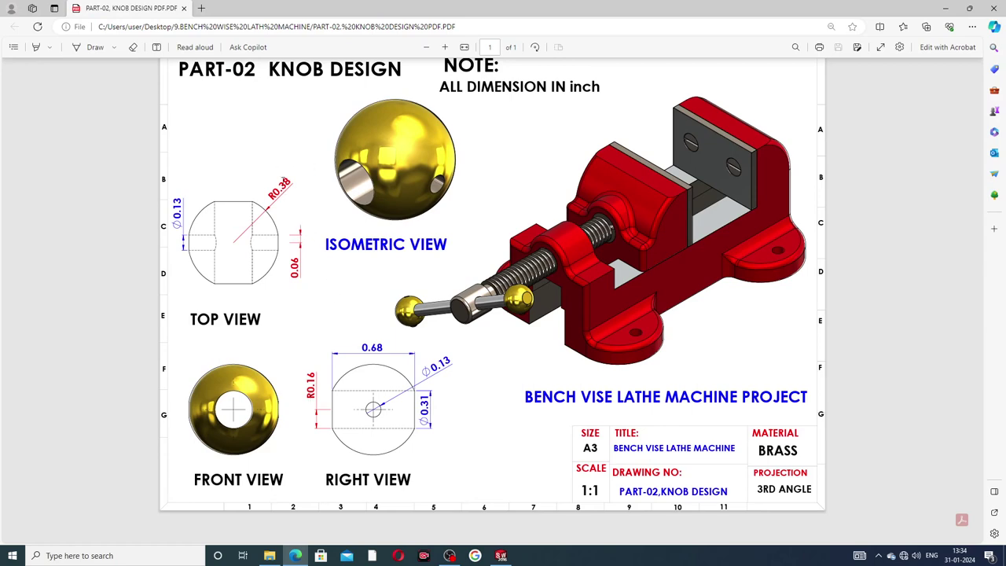
click(295, 555)
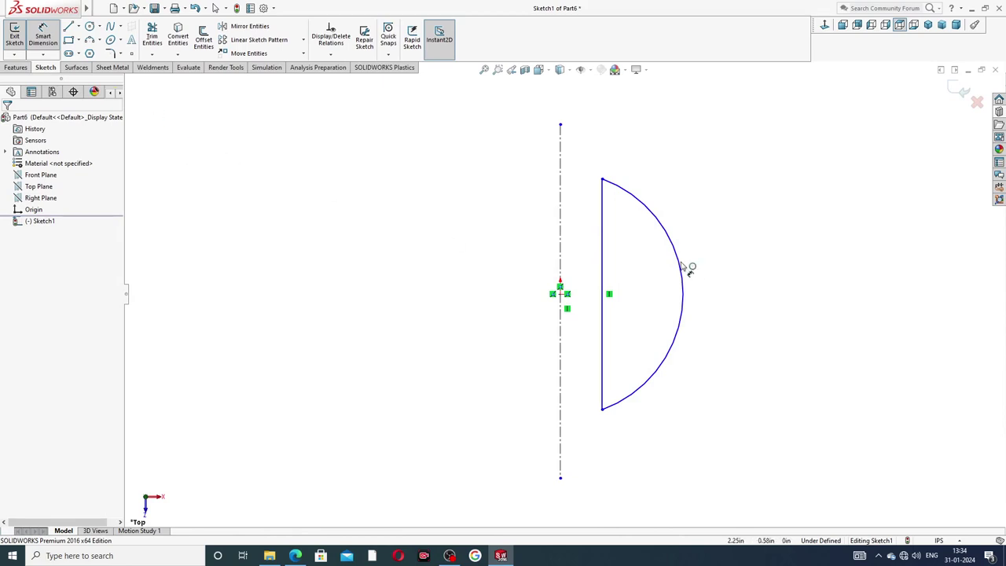
- Dimension the half-circle arc to a 0.38 in radius
click(682, 267)
click(706, 222)
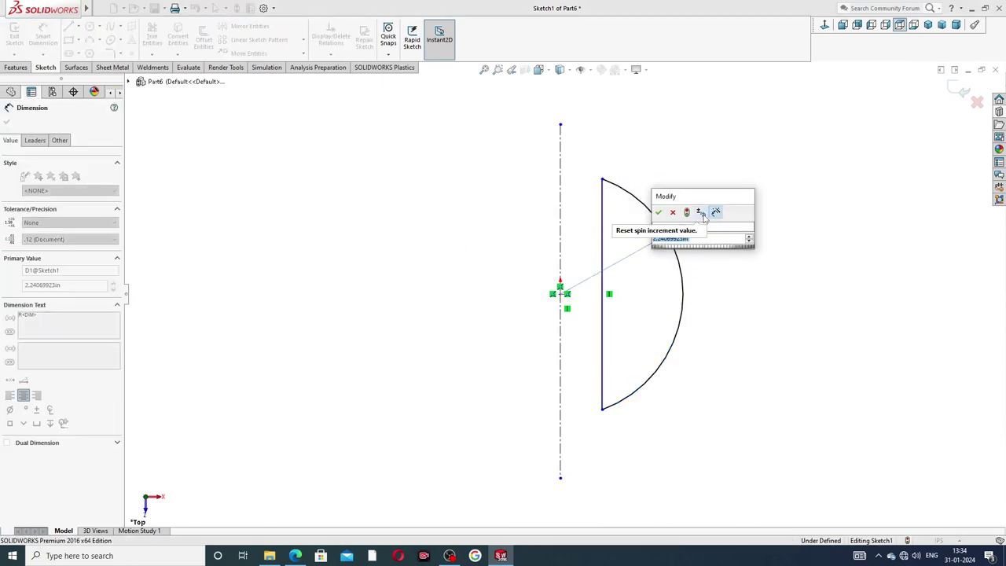
key(BackSpace)
text(3)
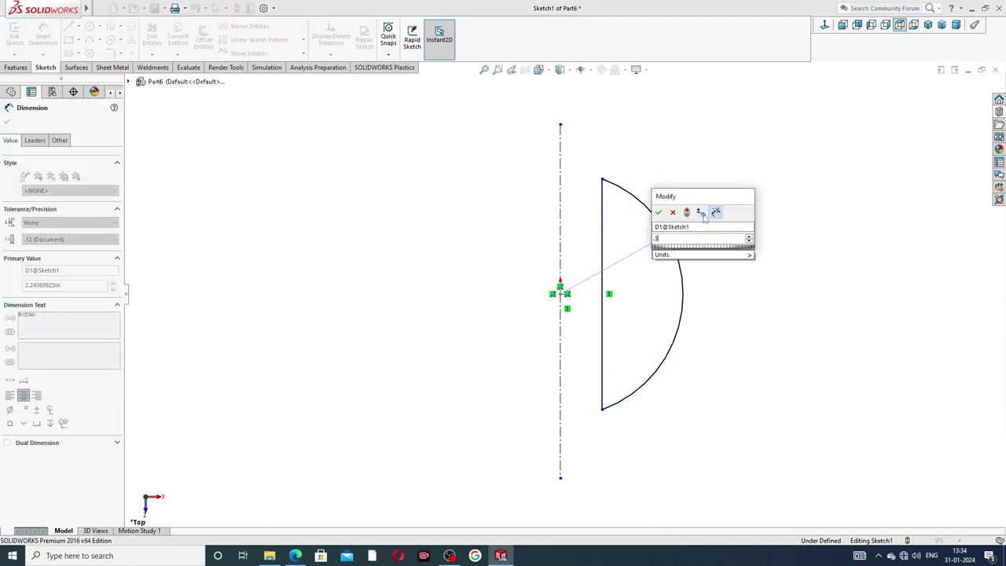
text(.38)
key(Return)
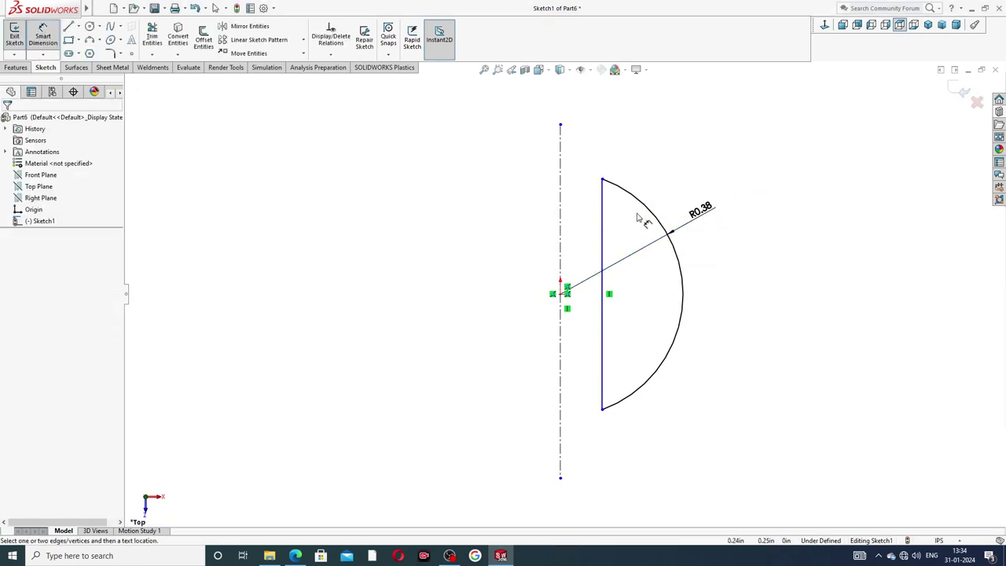
- Dimension the straight edge 0.16 in from the centreline and finish dimensioning
click(602, 223)
click(560, 206)
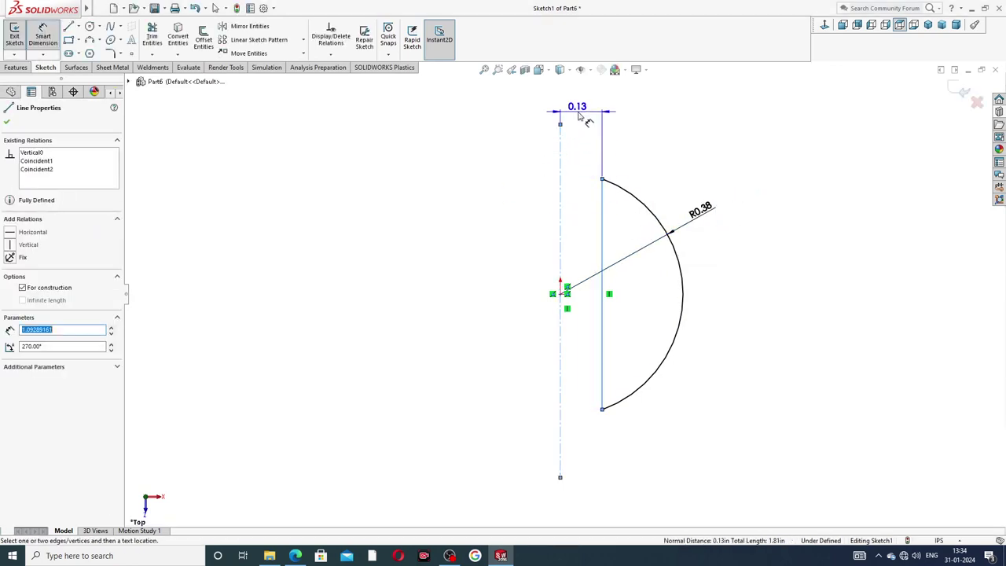
click(579, 118)
text(.16)
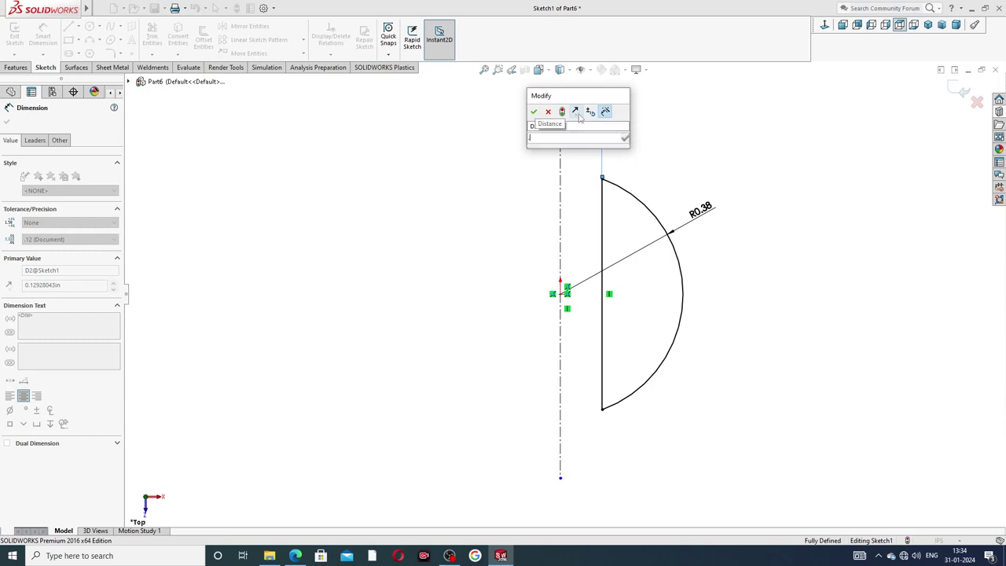
key(Return)
key(Escape)
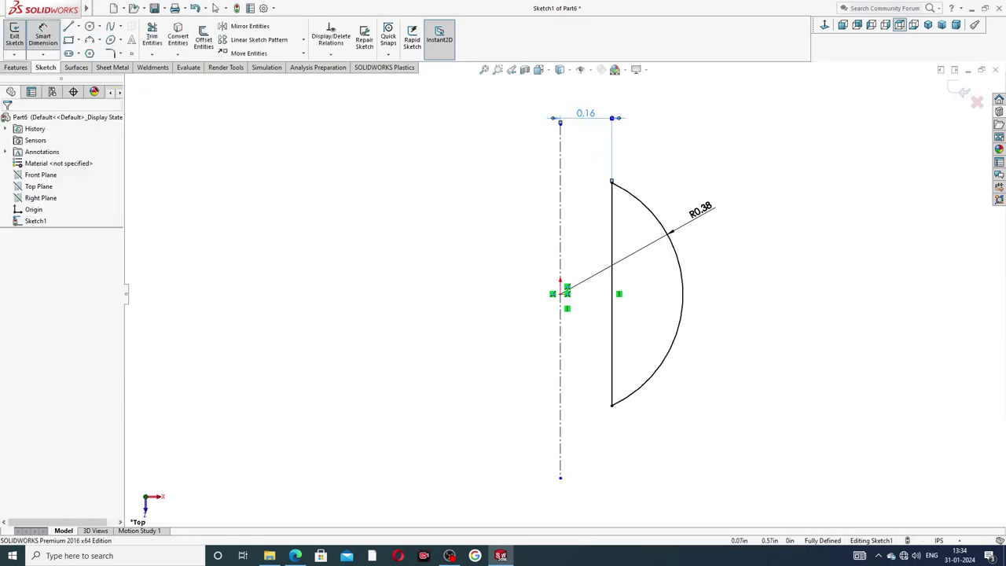
click(706, 219)
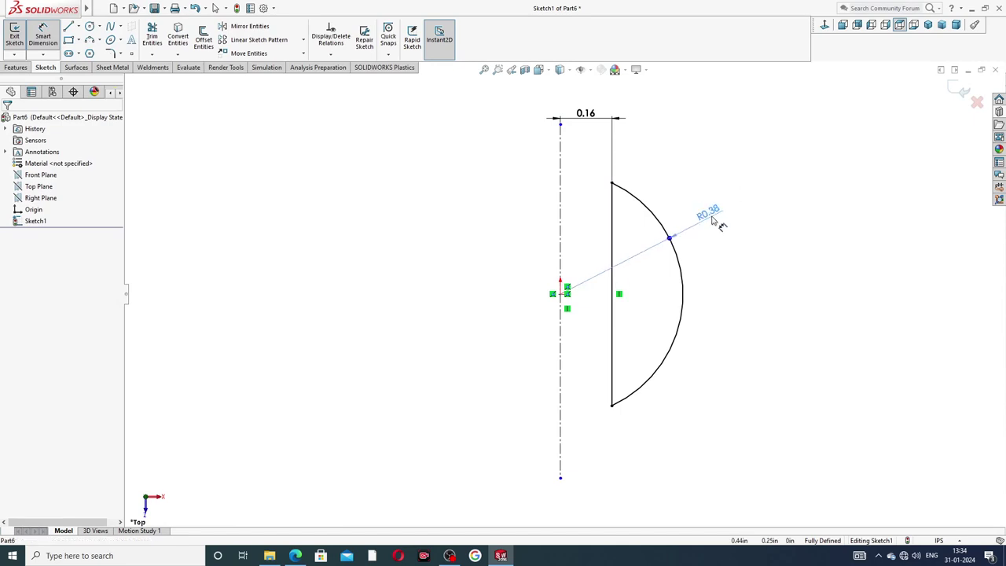
right_click(767, 194)
click(802, 157)
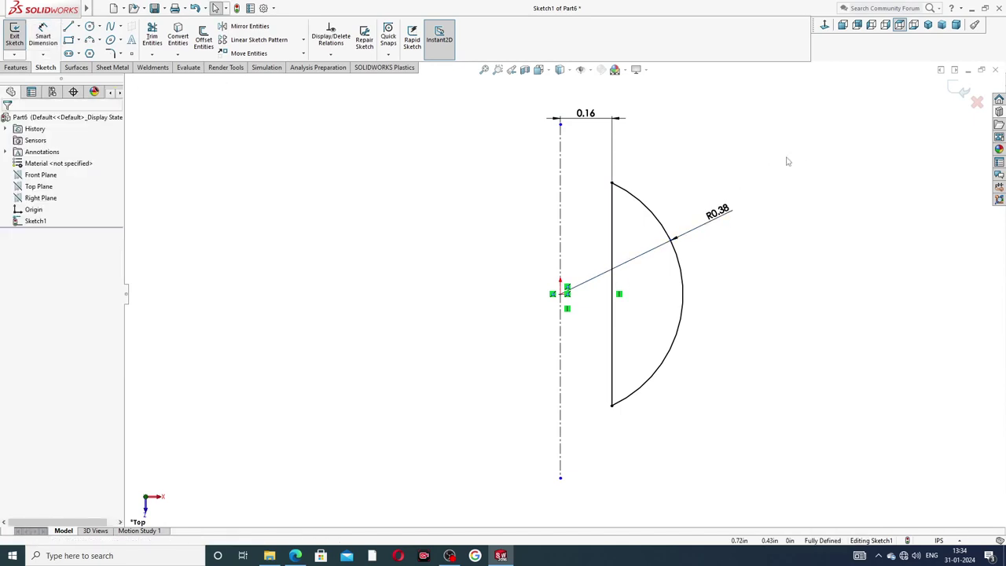
click(13, 67)
- Revolve the half-circle profile 360° about Line1 and orbit to see the bore
click(56, 48)
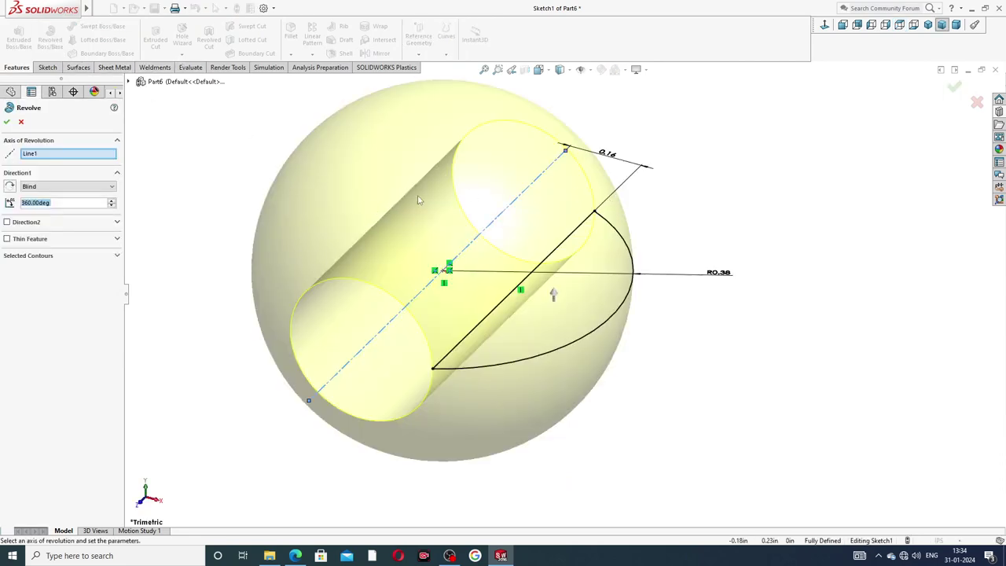
scroll(415, 186, up, 1)
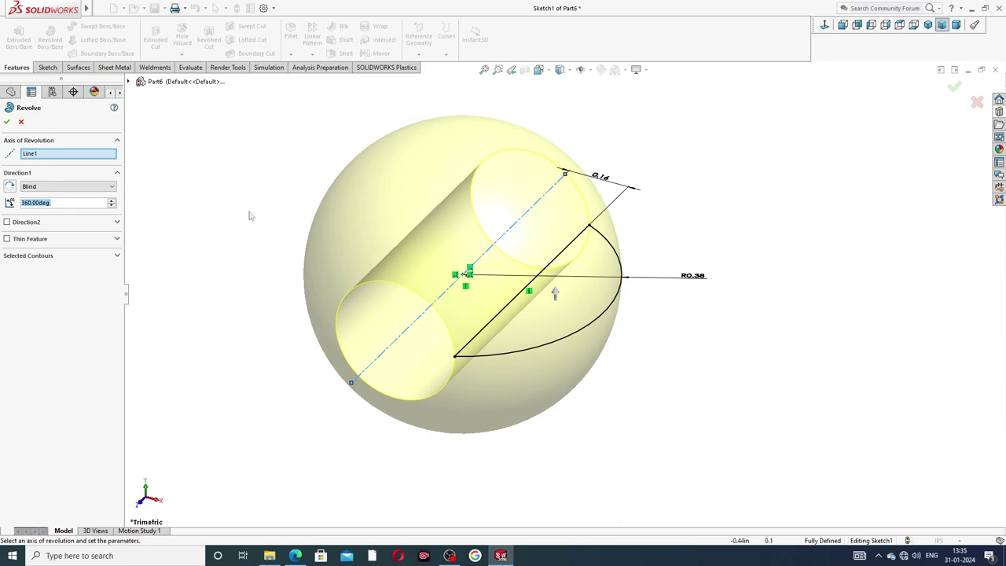
click(7, 121)
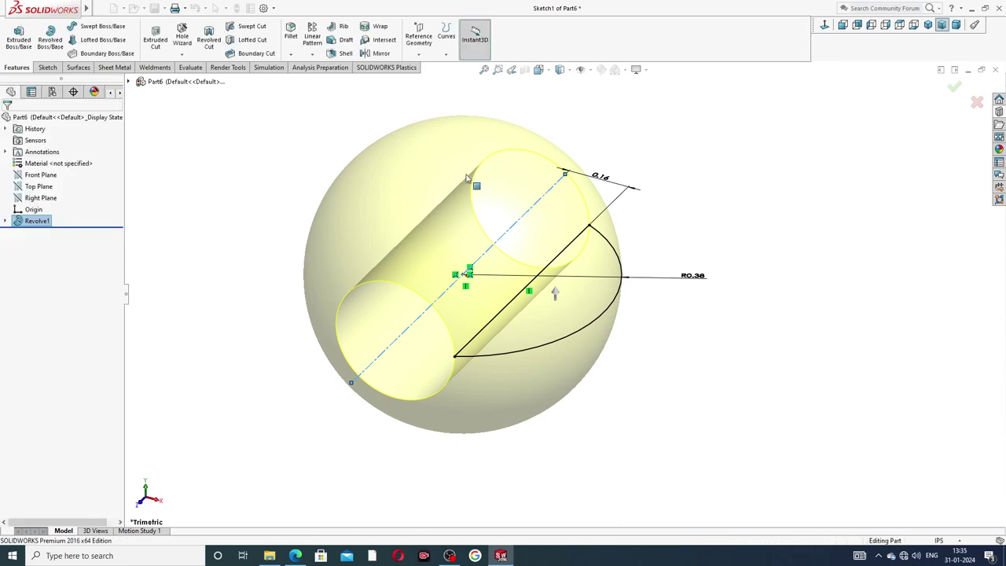
scroll(541, 240, up, 3)
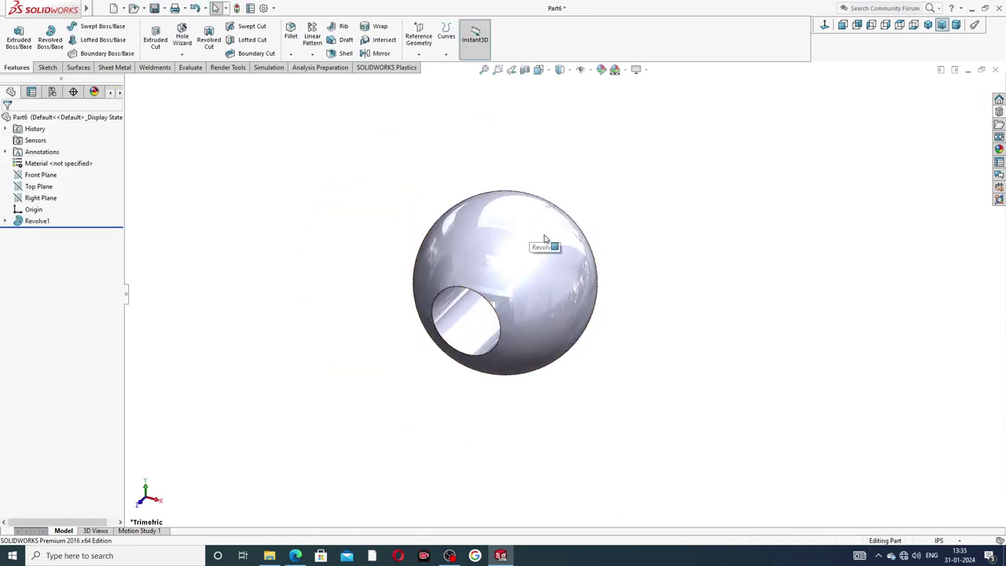
mouse_move(542, 241)
middle_down()
mouse_move(366, 243)
mouse_move(567, 184)
mouse_move(523, 218)
middle_up()
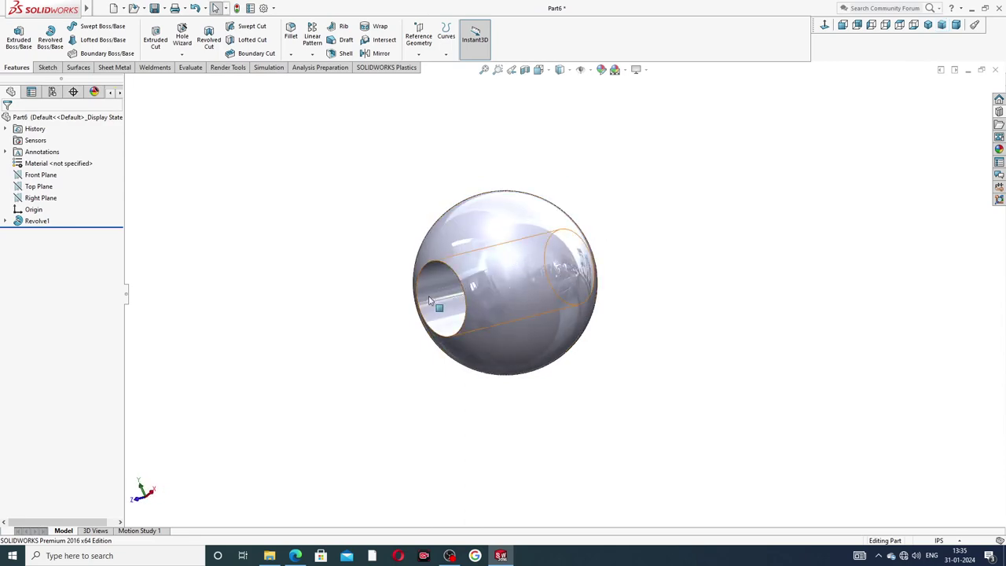
click(295, 555)
- Sketch a corner rectangle across the ball on the Top Plane, viewed normal to it
click(45, 189)
click(52, 170)
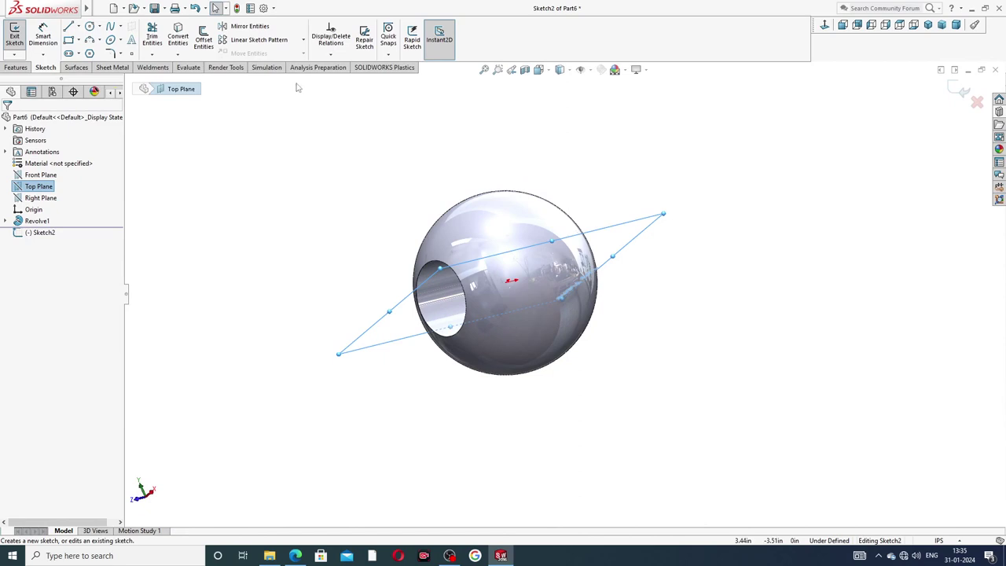
click(824, 24)
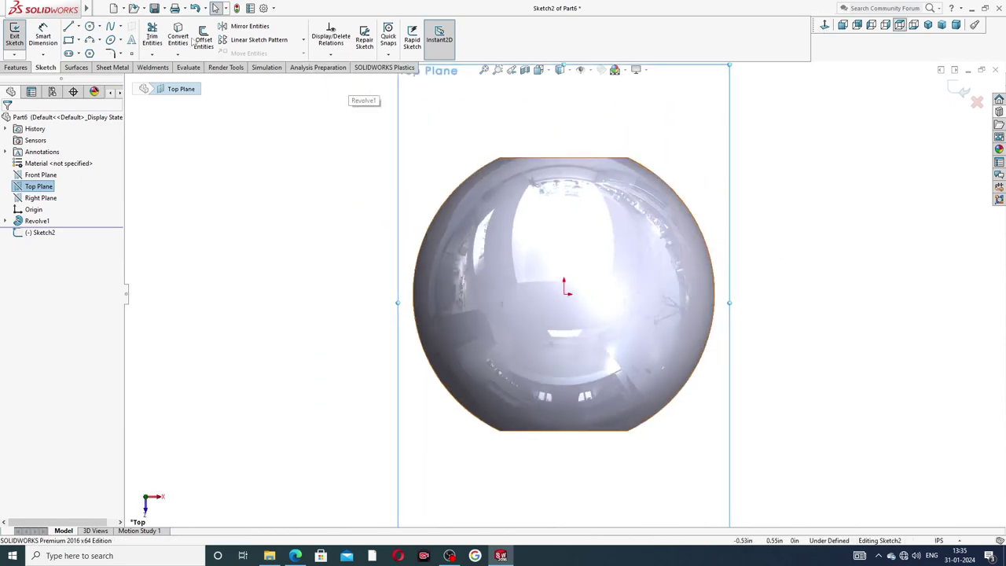
click(79, 40)
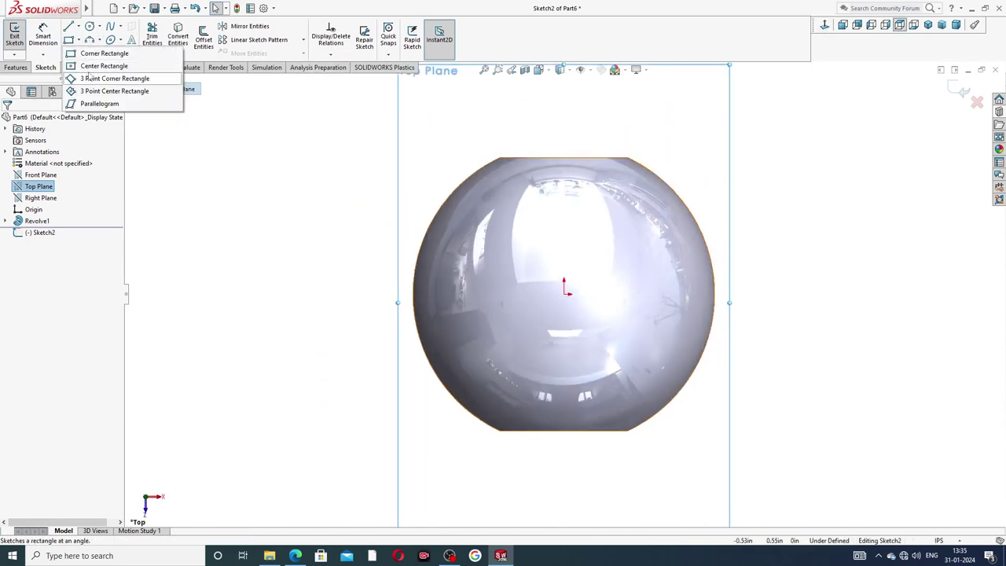
click(95, 53)
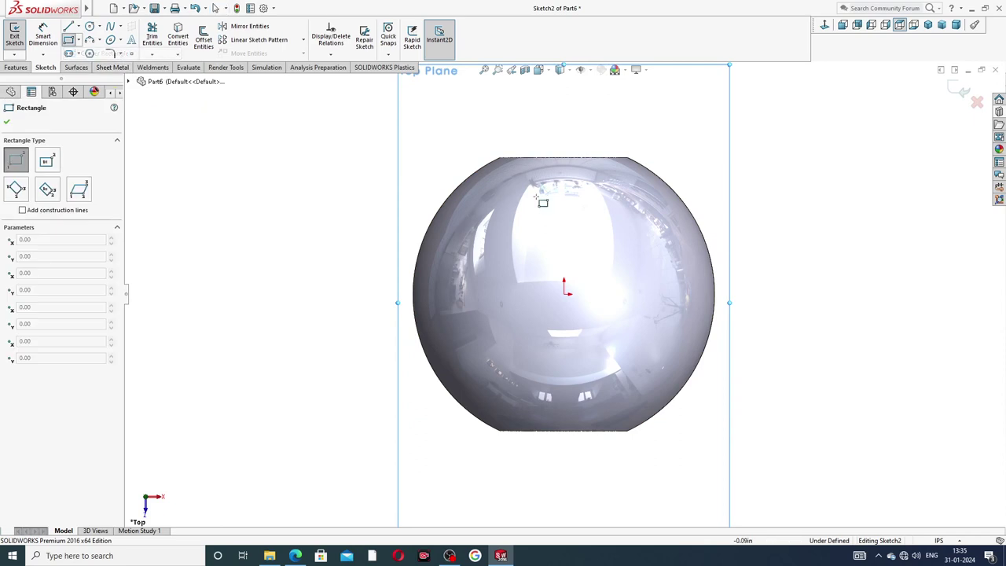
click(365, 294)
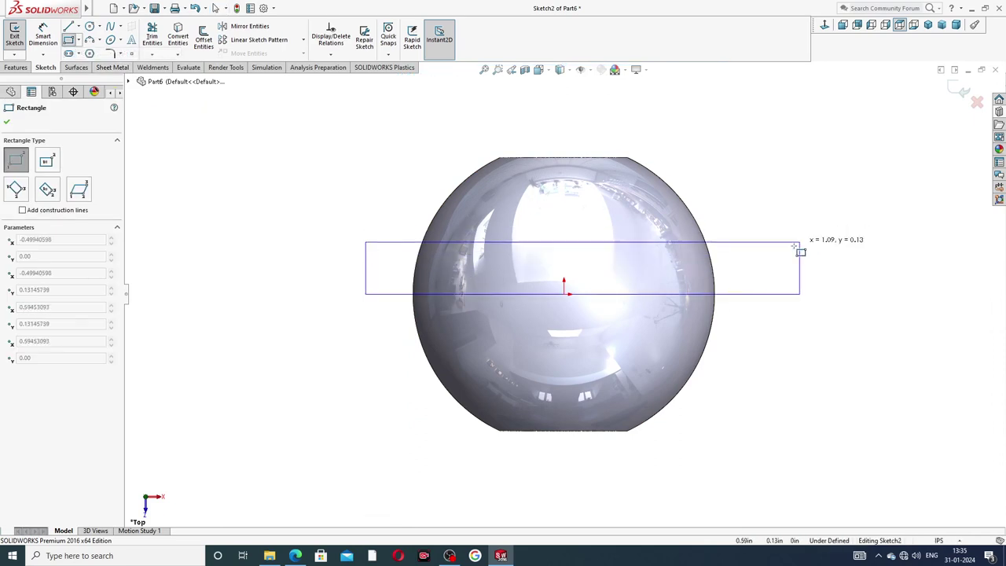
click(795, 246)
right_click(821, 168)
click(847, 178)
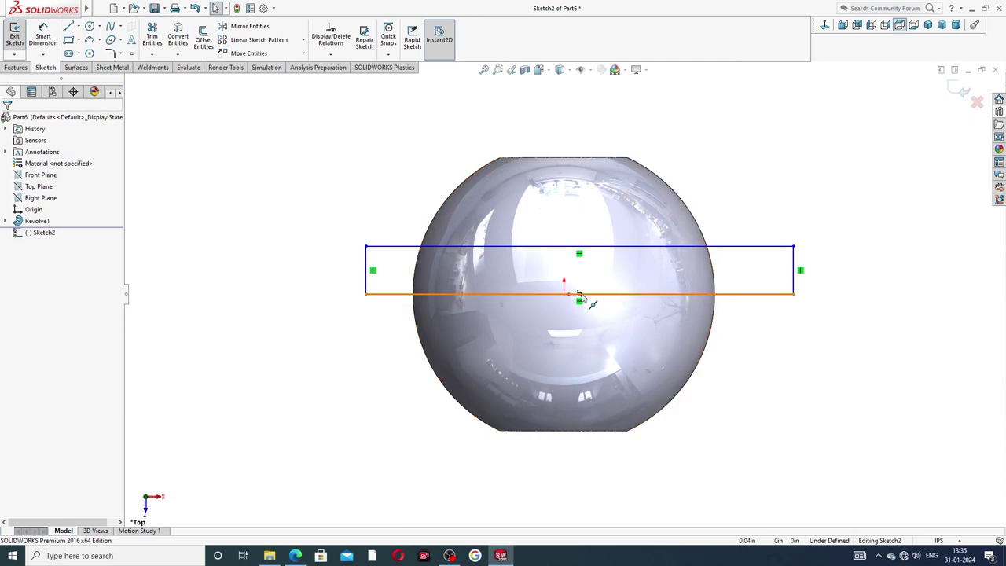
- Make the rectangle's bottom-edge midpoint coincident with the origin
click(579, 295)
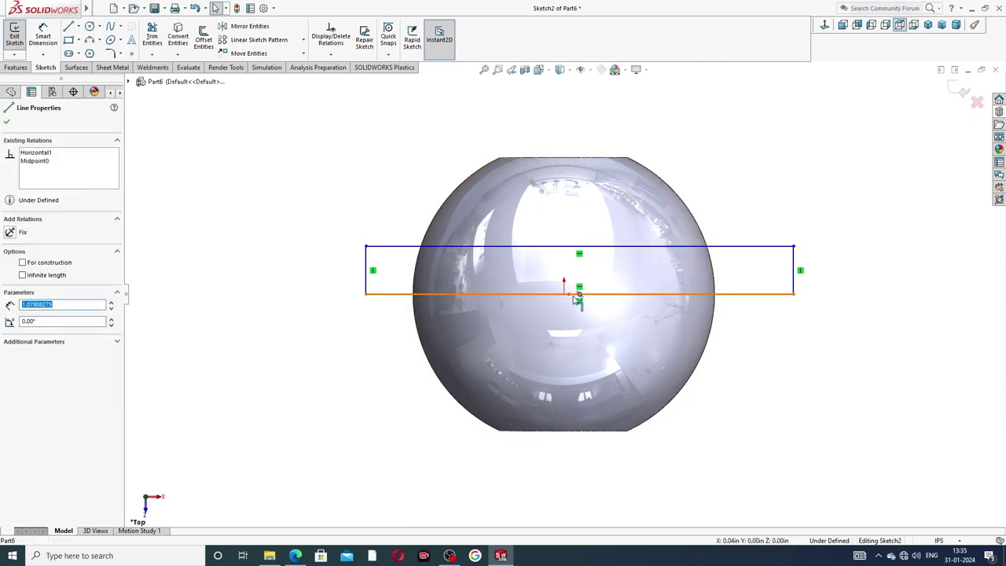
click(579, 295)
ctrl+click(563, 295)
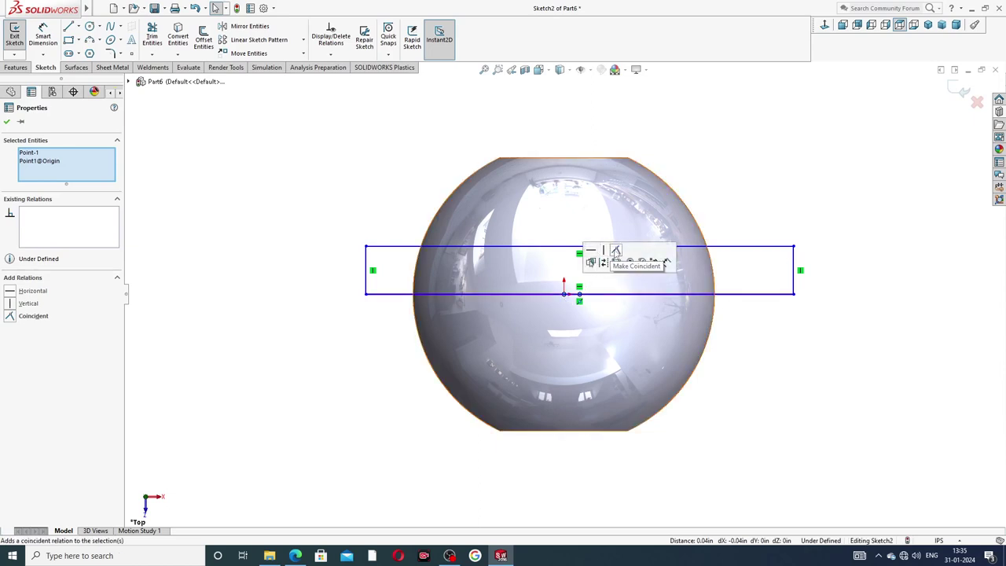
click(615, 250)
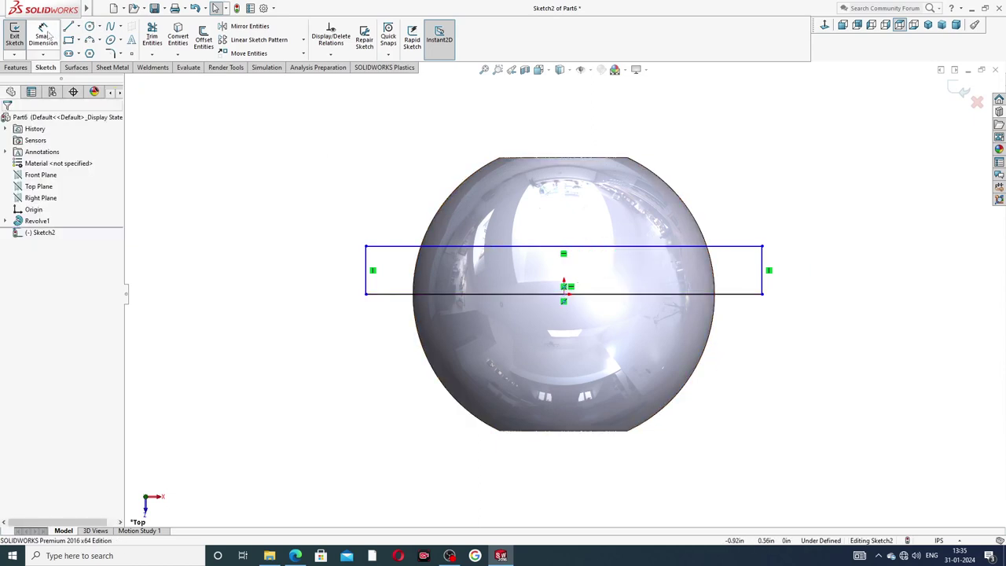
- Dimension the rectangle's height to 0.06 in
click(45, 36)
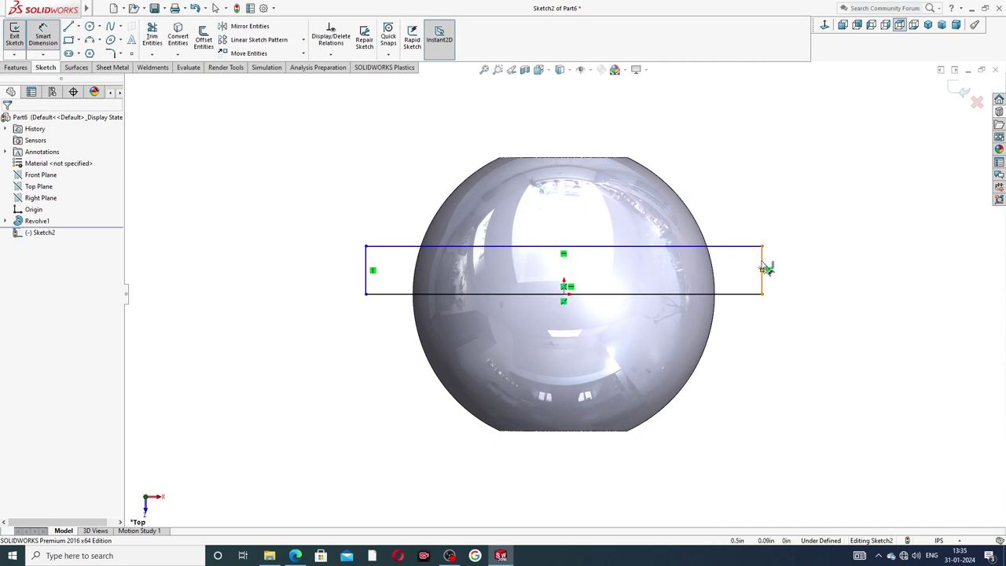
click(762, 269)
click(782, 270)
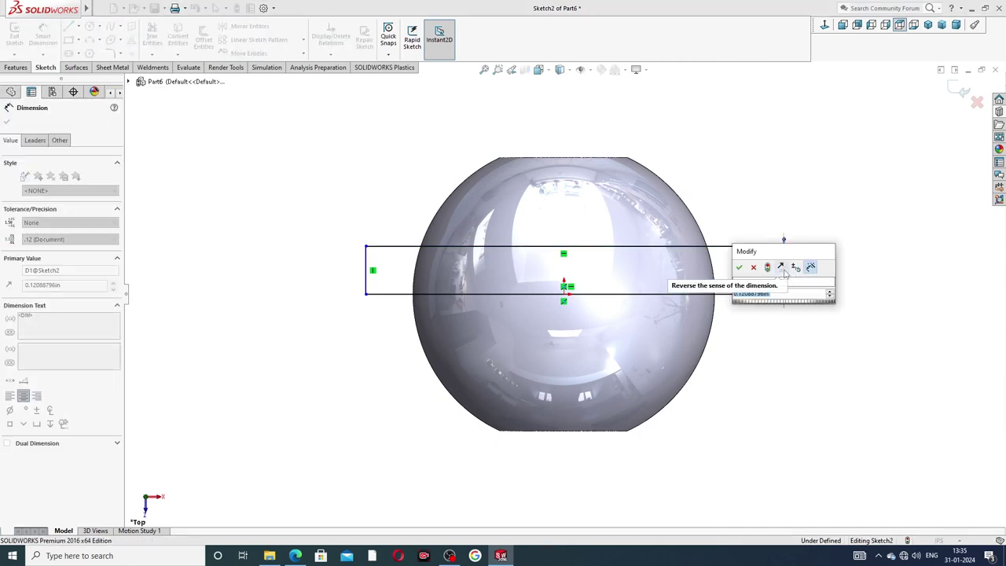
text(.0)
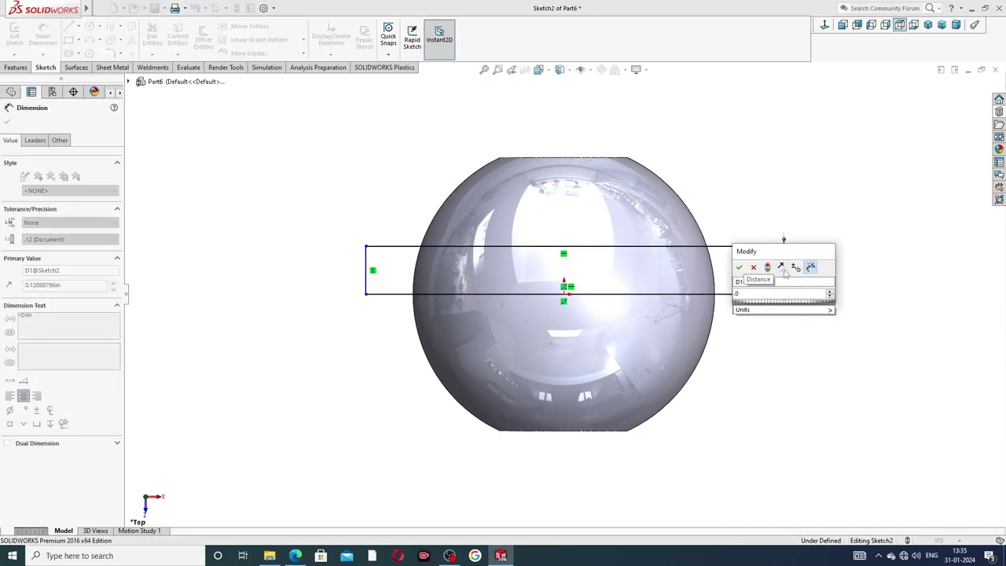
text(6)
key(Return)
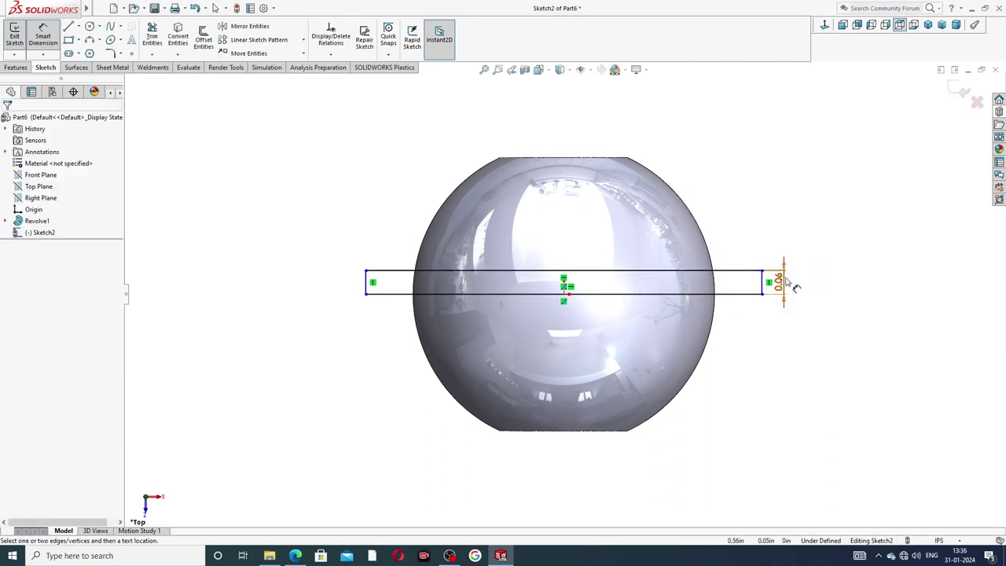
click(796, 288)
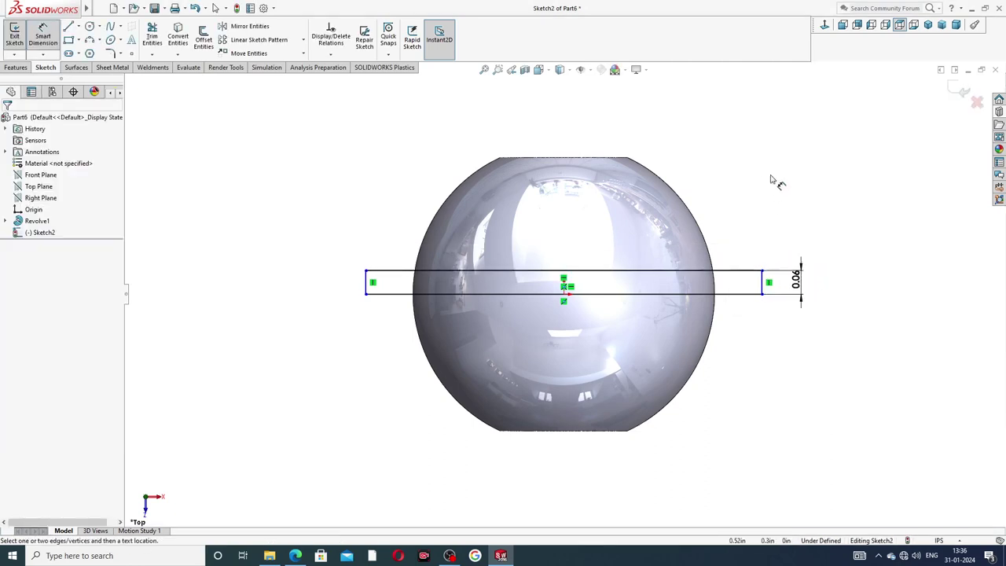
- Dimension the rectangle's width to 0.68 after checking the reference drawing
click(689, 271)
click(609, 132)
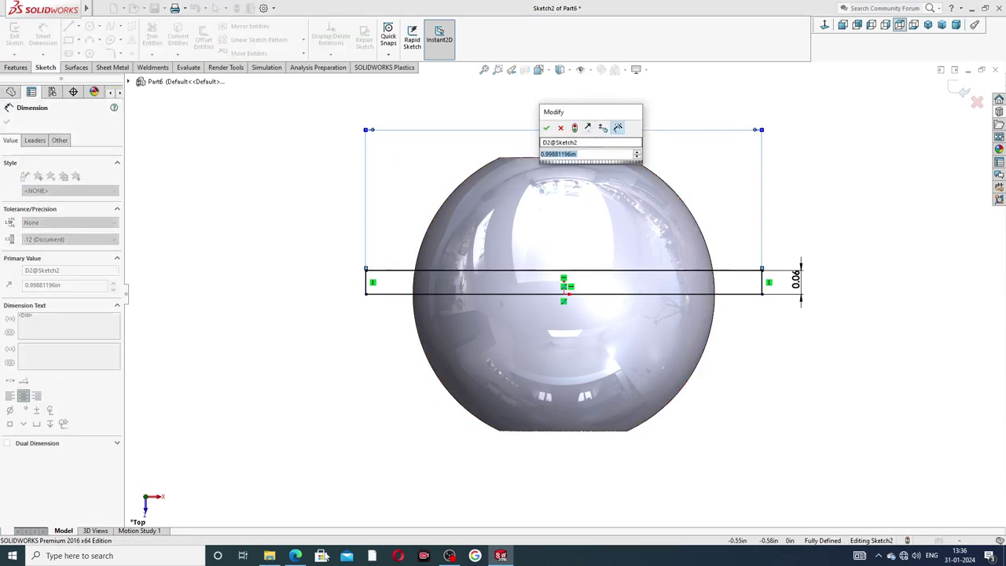
click(295, 556)
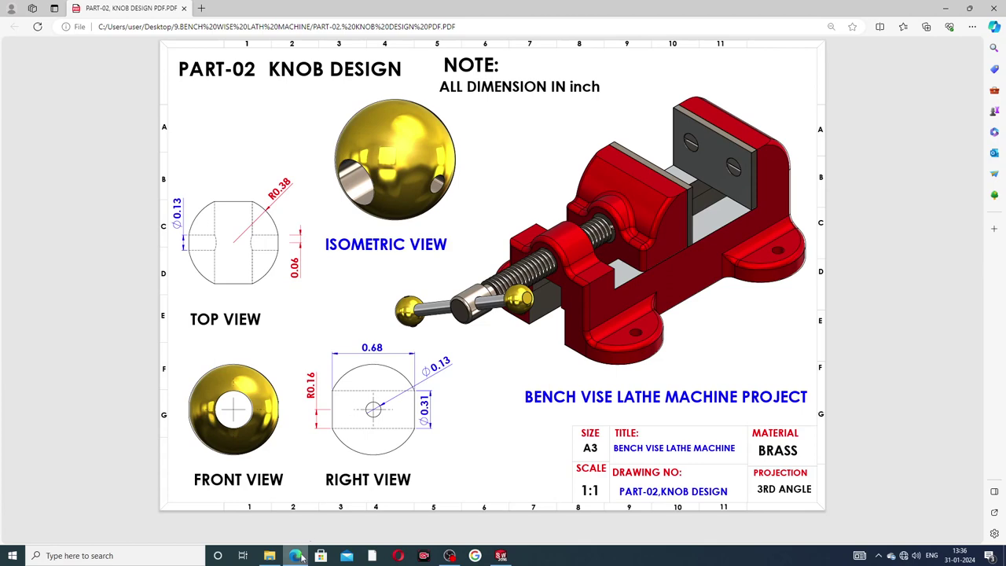
click(298, 556)
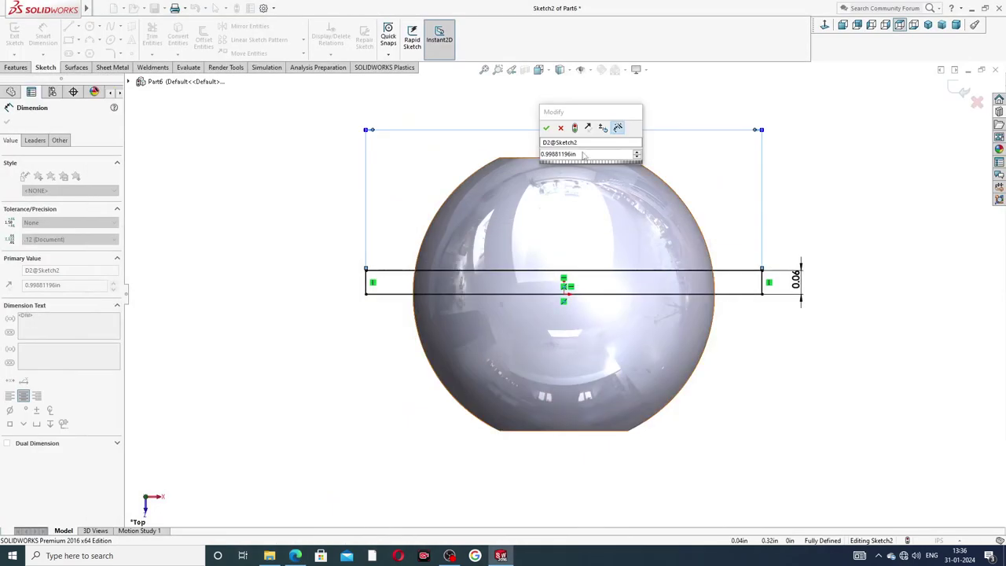
click(583, 155)
text(1)
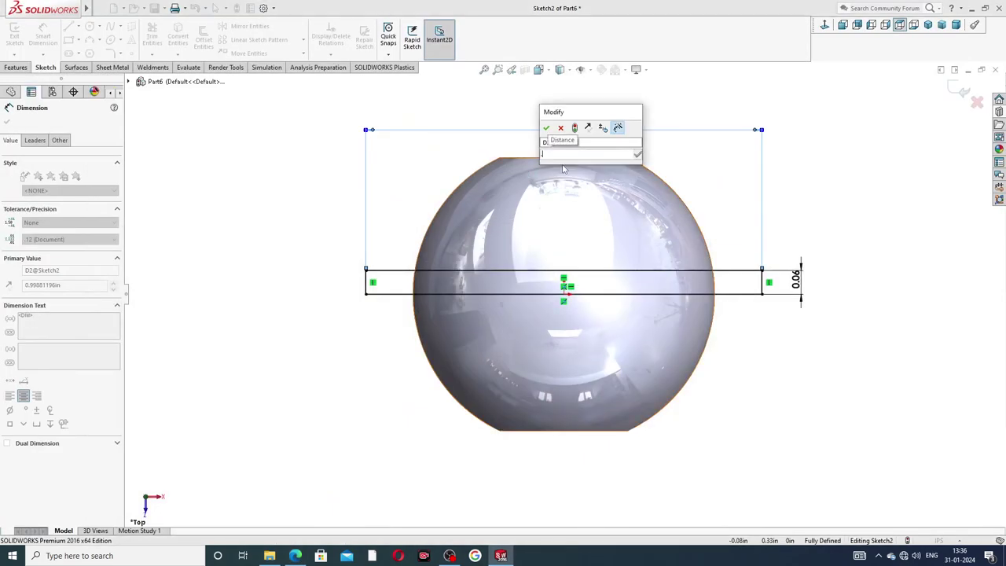
text(68)
key(Return)
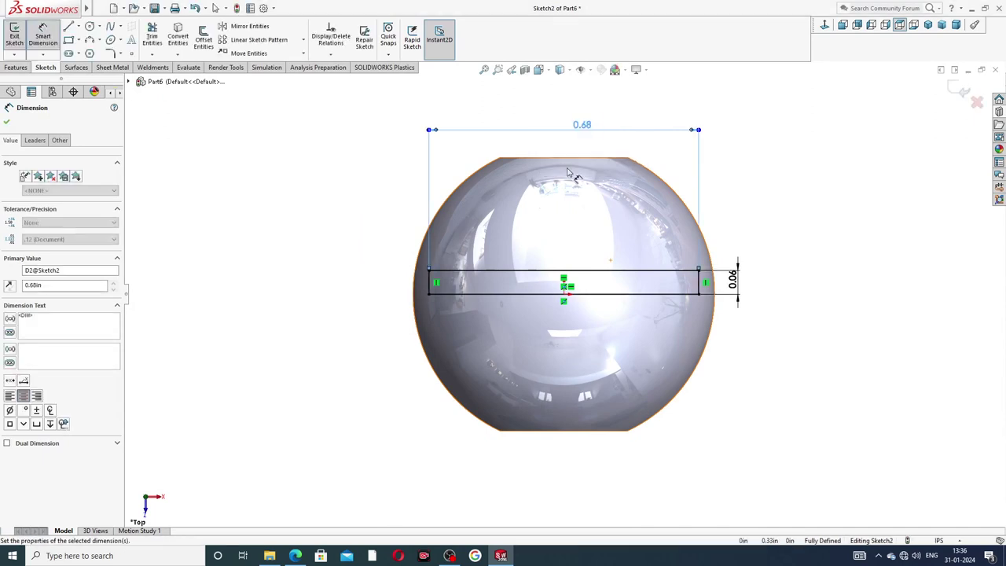
key(Escape)
- Stretch the rectangle past the ball, delete its width dimension, and view from the top
mouse_move(788, 218)
middle_down()
mouse_move(692, 256)
mouse_move(739, 233)
mouse_move(797, 246)
mouse_move(775, 226)
mouse_move(770, 162)
middle_up()
right_click(770, 161)
click(794, 164)
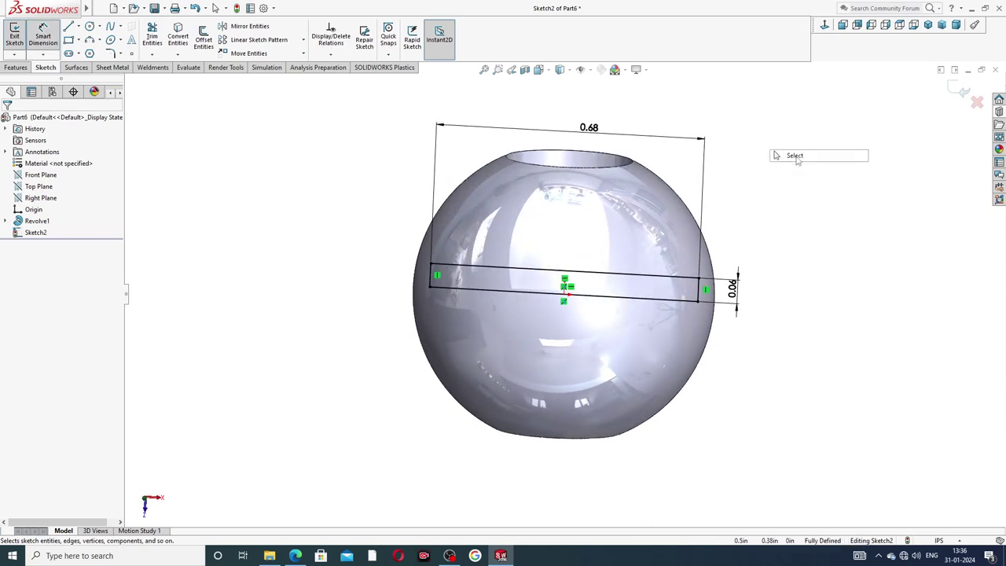
click(619, 139)
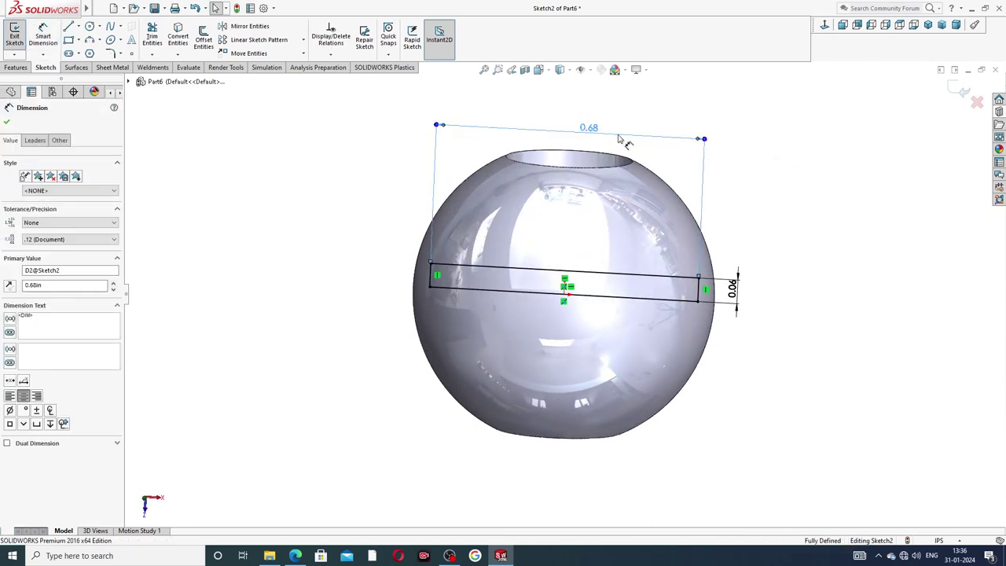
key(Delete)
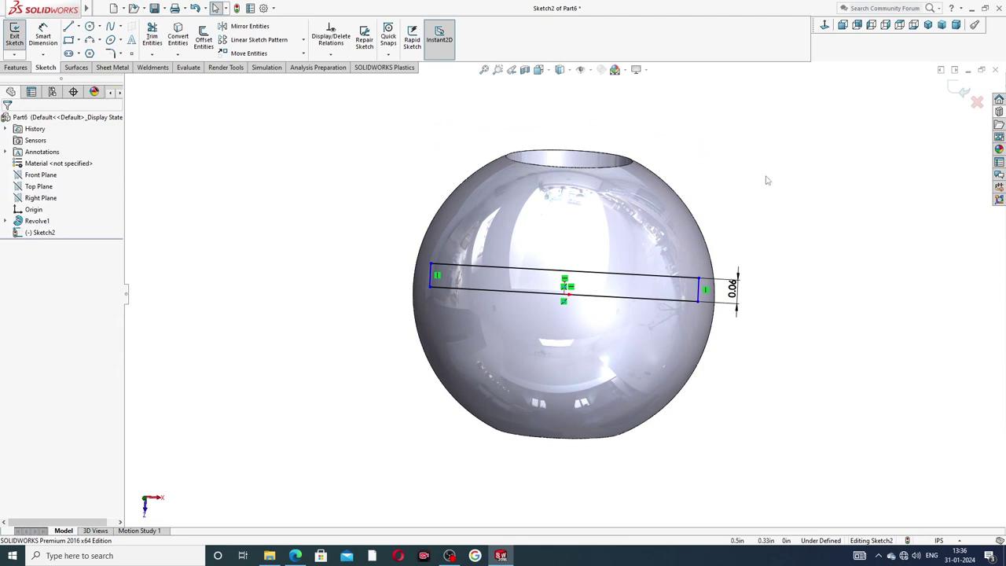
key(ctrl+z)
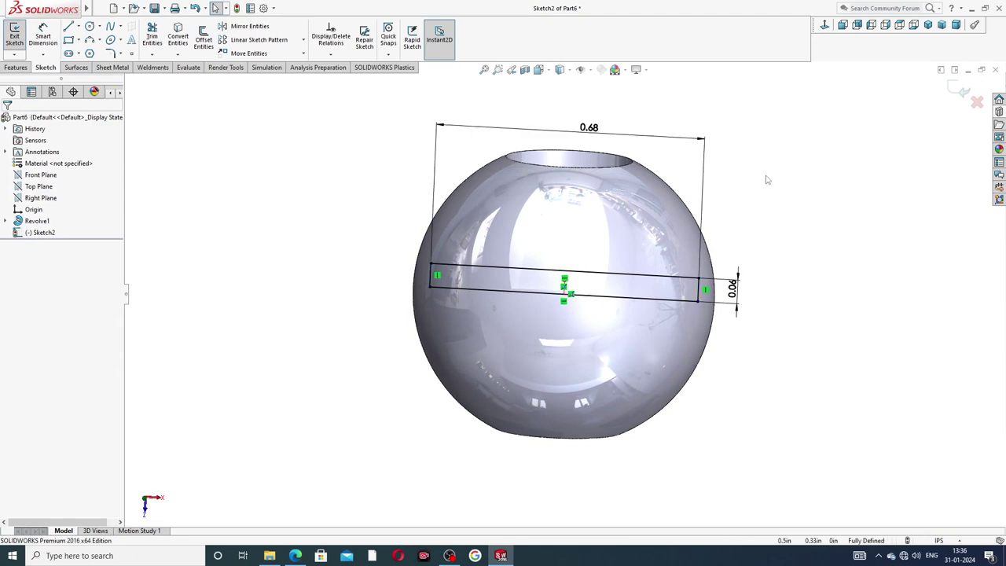
key(ctrl+z)
mouse_move(825, 179)
middle_down()
mouse_move(767, 152)
mouse_move(829, 179)
middle_up()
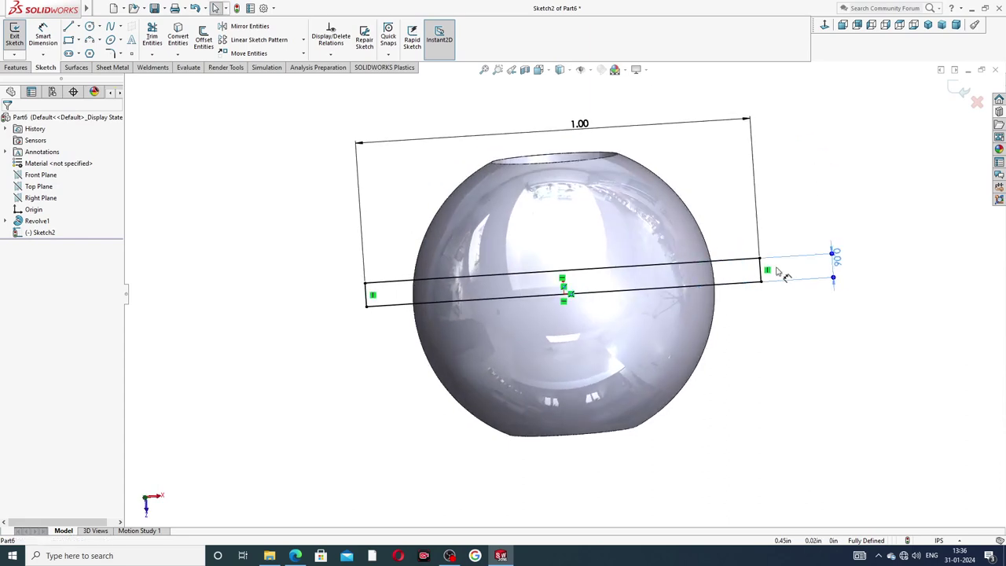
drag(833, 265, 825, 275)
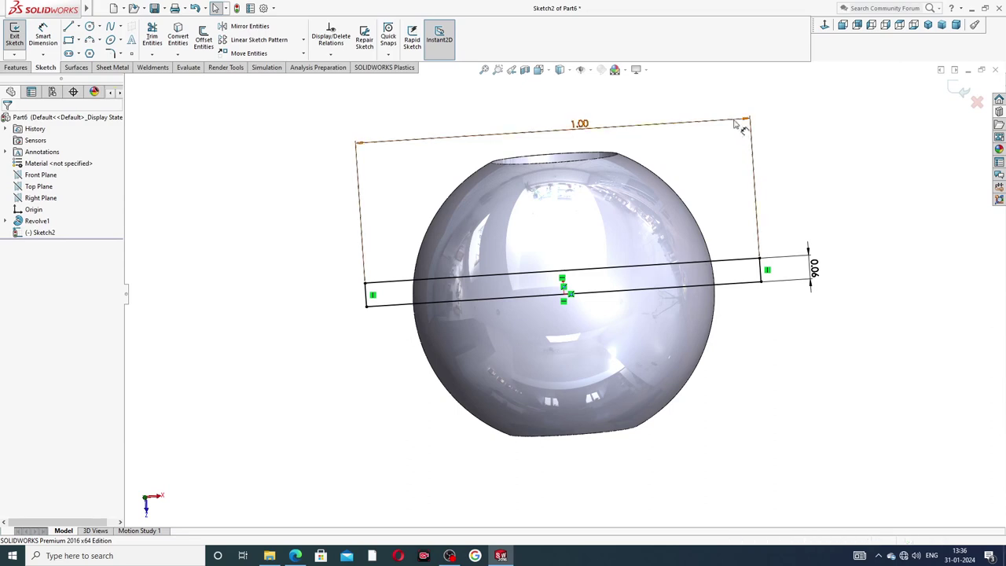
drag(736, 123, 734, 123)
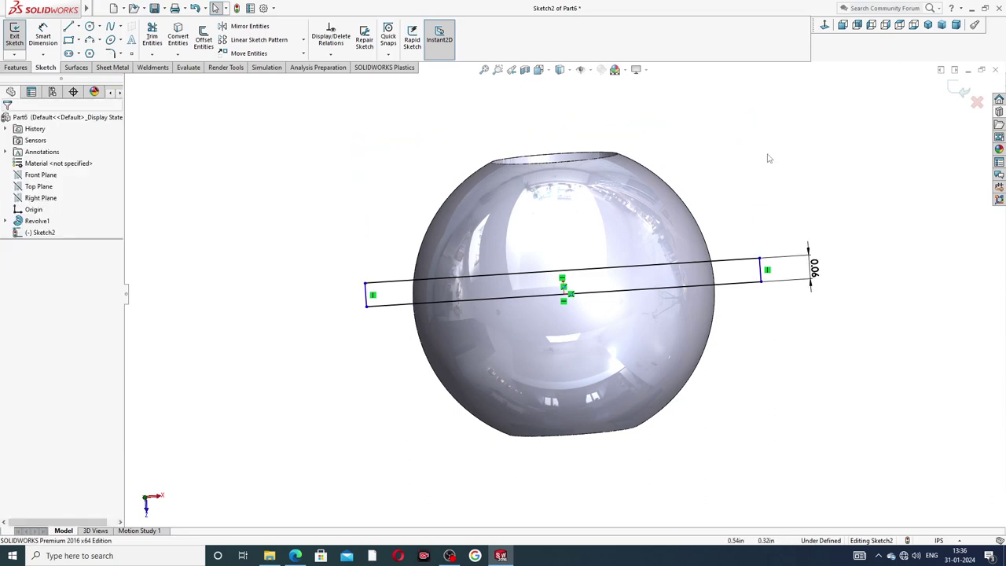
click(825, 26)
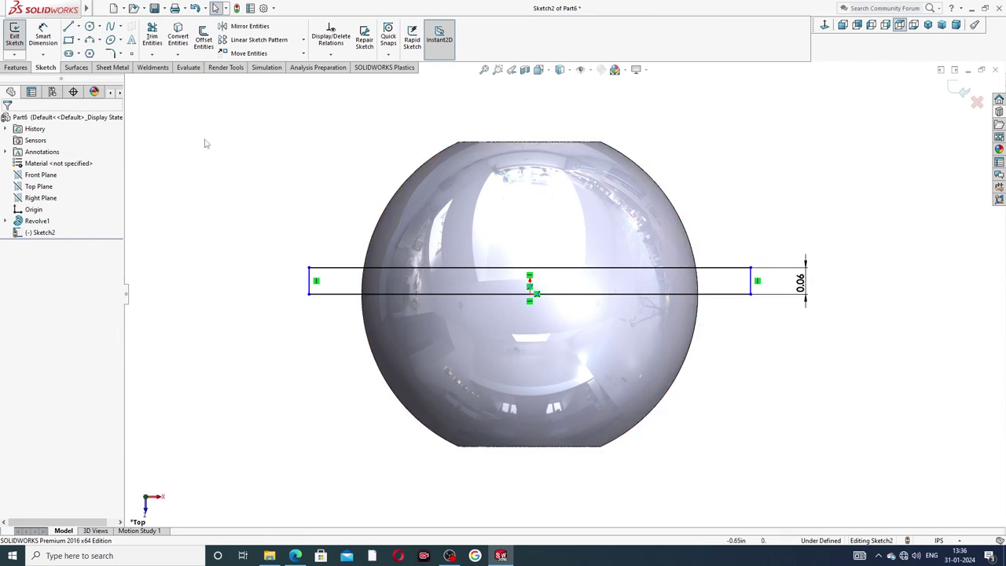
- Revolved-cut the rectangle 360° around its bottom edge Line1 to bore a cross hole
click(16, 67)
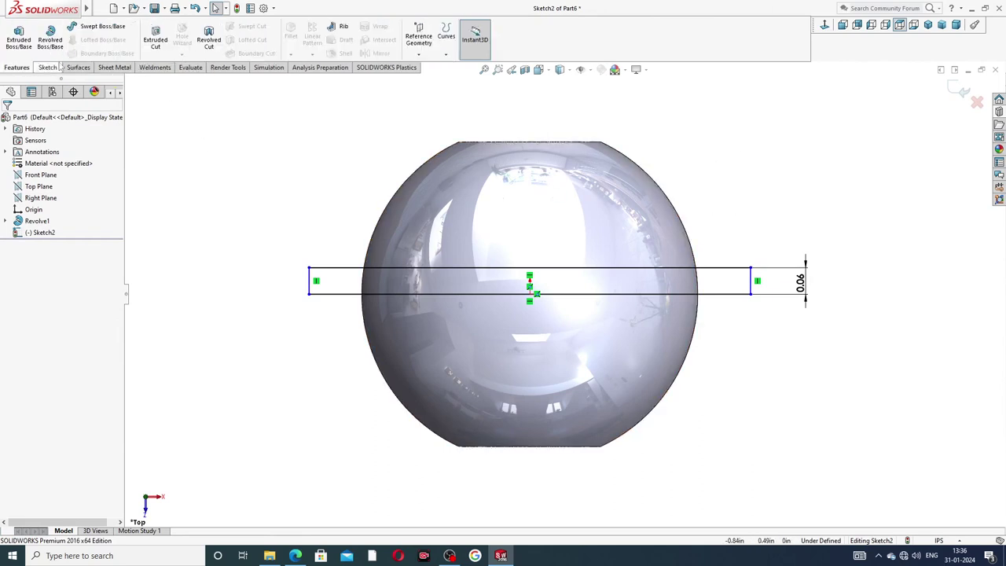
click(214, 45)
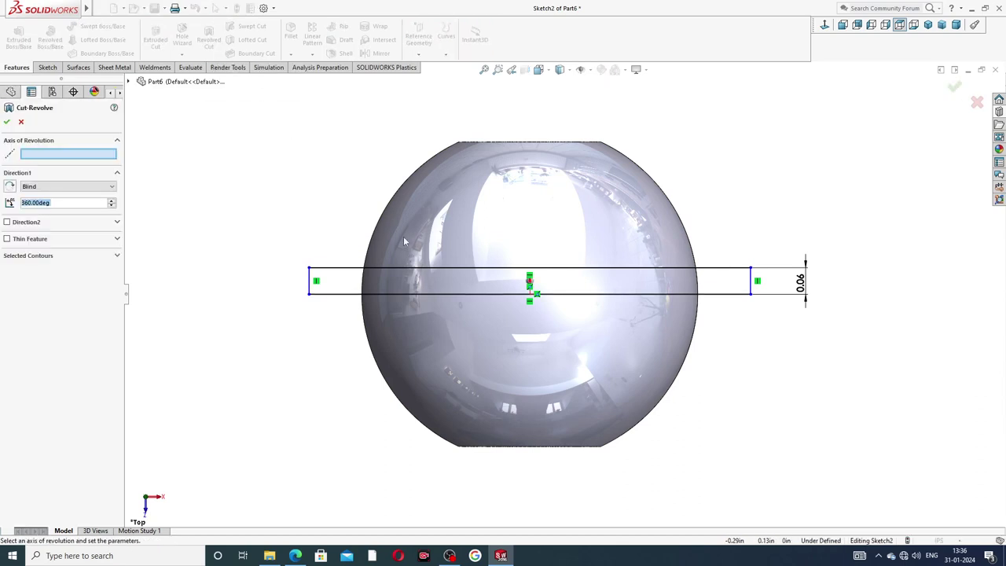
click(515, 298)
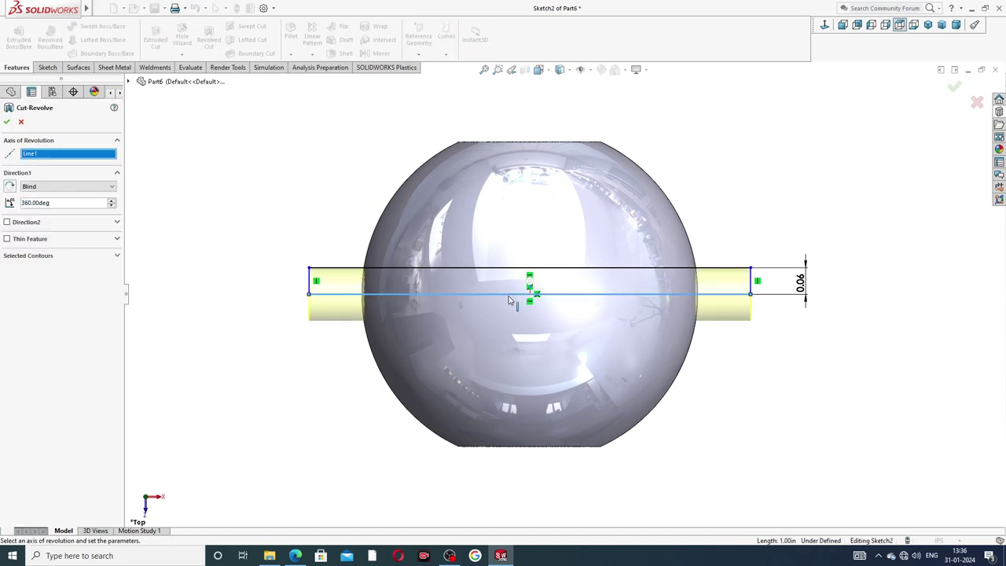
middle_drag(730, 326, 680, 324)
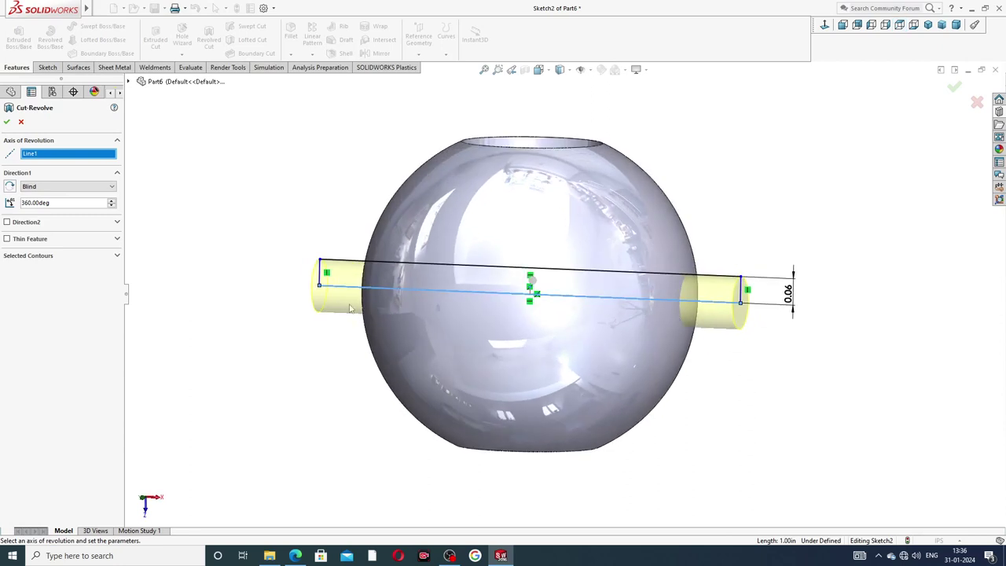
middle_drag(353, 310, 375, 306)
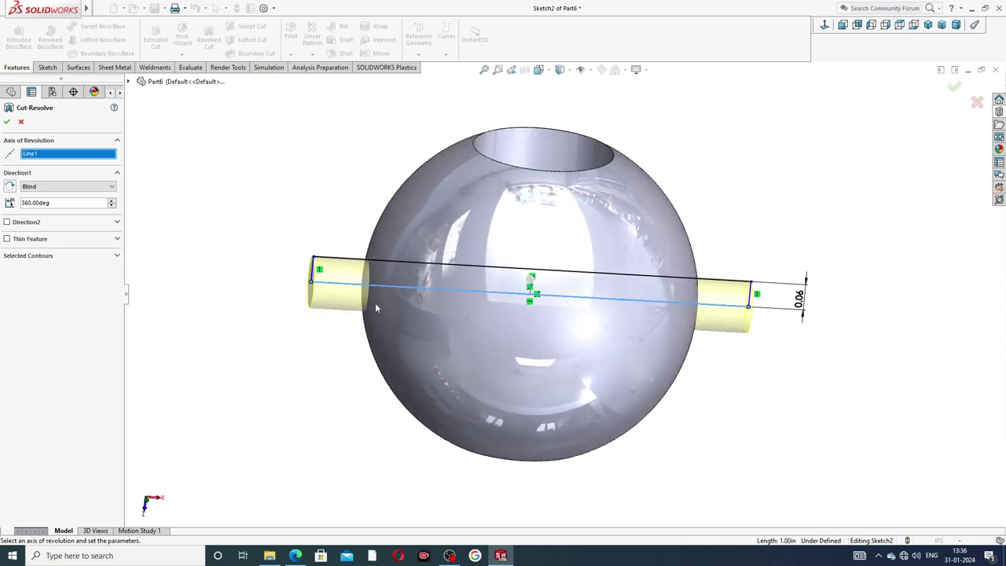
click(956, 88)
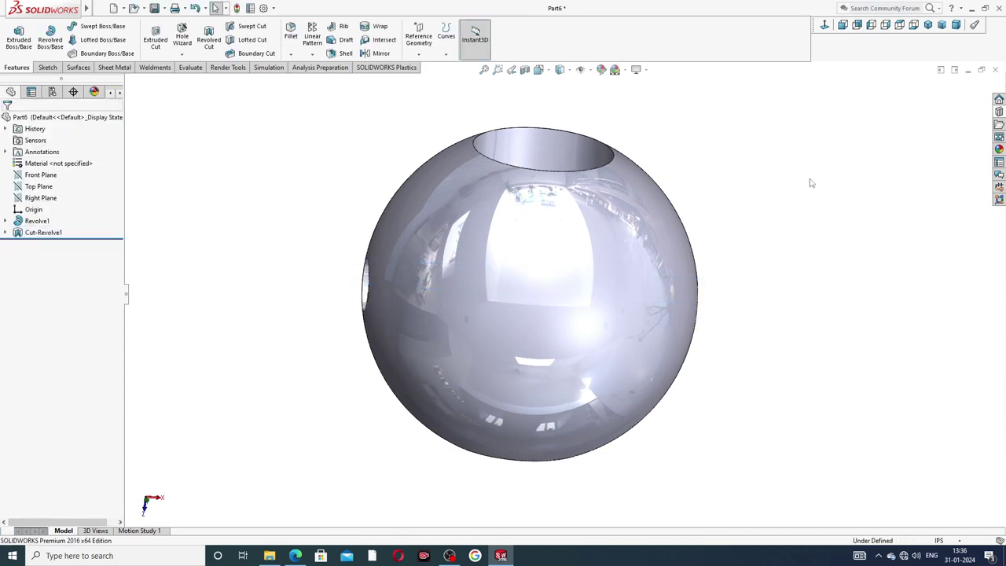
mouse_move(815, 251)
middle_down()
mouse_move(699, 227)
mouse_move(768, 243)
mouse_move(900, 202)
mouse_move(945, 216)
mouse_move(930, 242)
mouse_move(730, 191)
mouse_move(664, 211)
mouse_move(636, 297)
middle_up()
scroll(774, 199, up, 5)
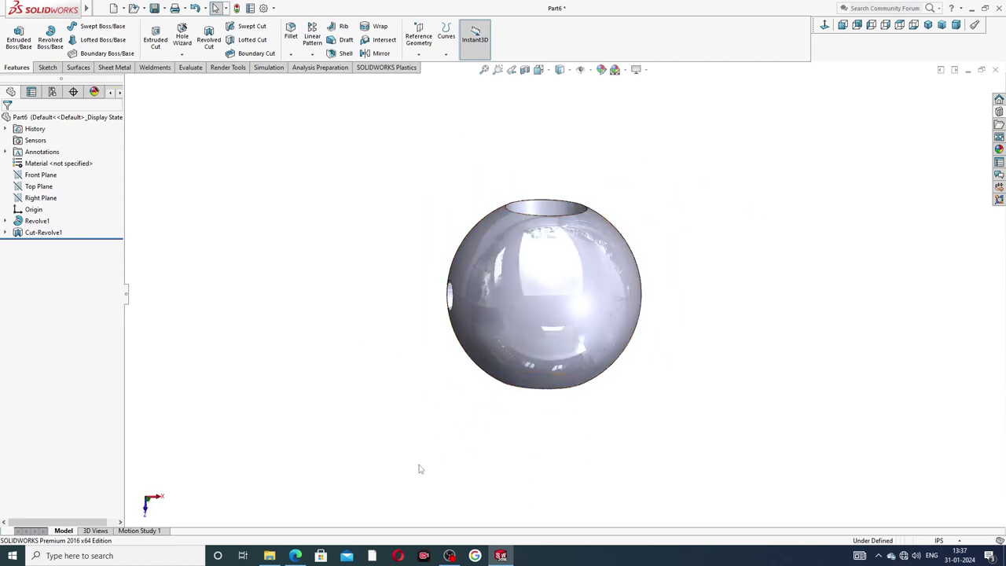
click(295, 555)
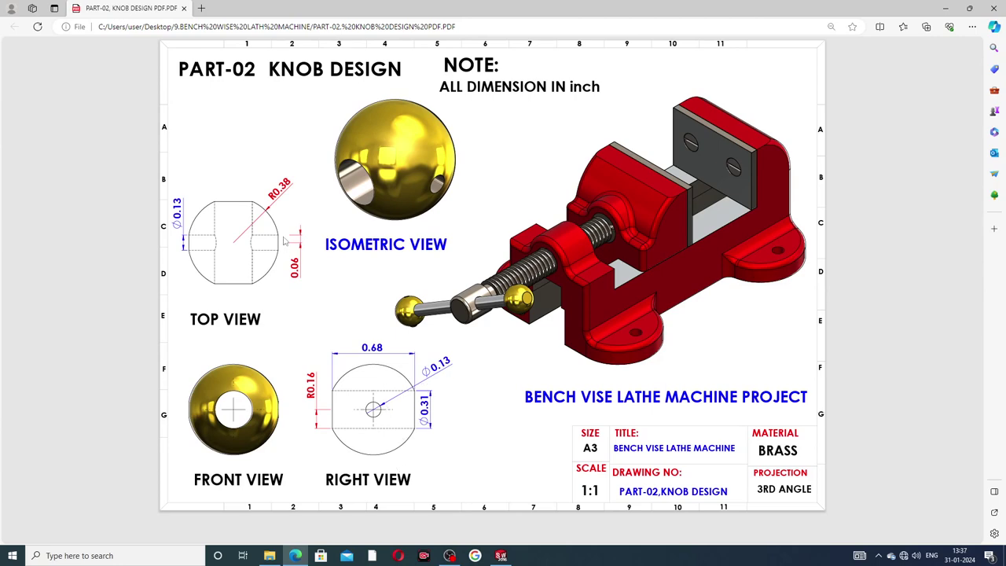
click(296, 555)
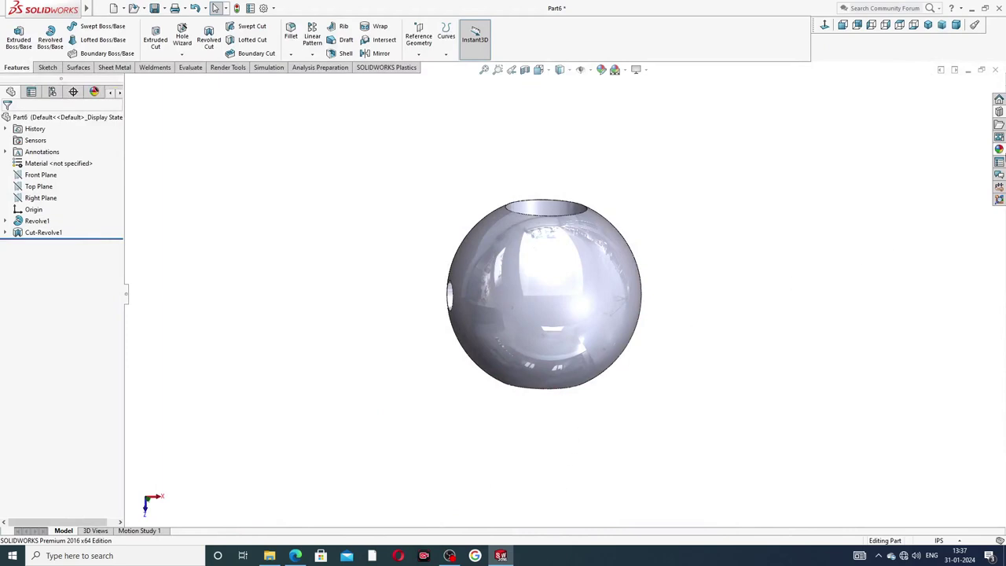
- Apply polished brass from the Metal appearances to the ball and view it isometrically
click(999, 148)
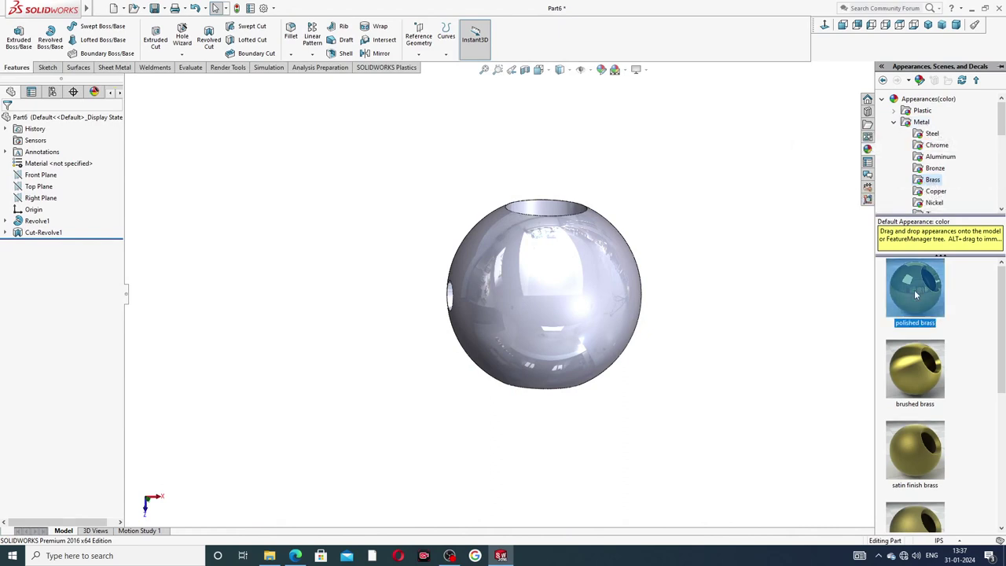
drag(914, 294, 565, 283)
middle_drag(680, 231, 739, 309)
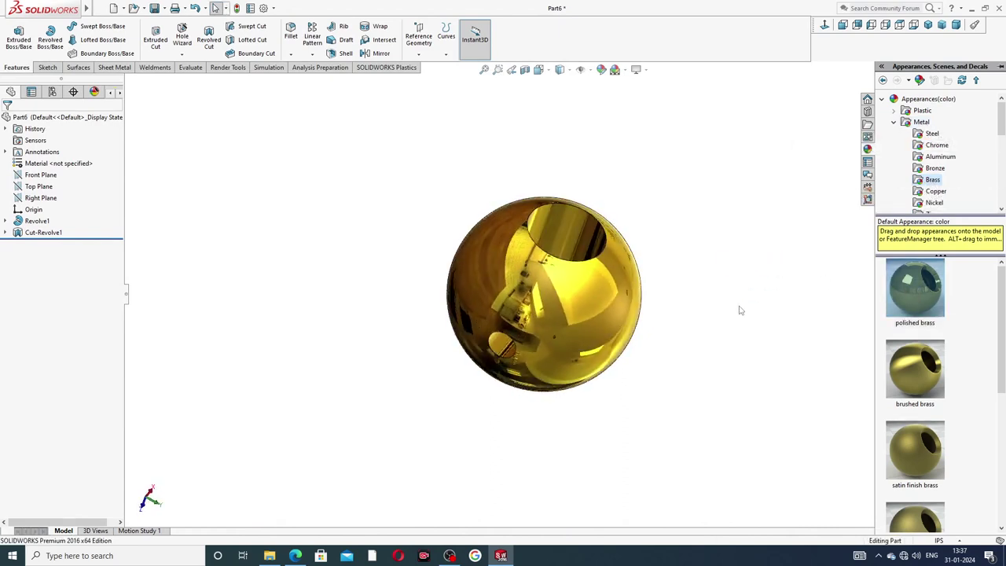
click(927, 25)
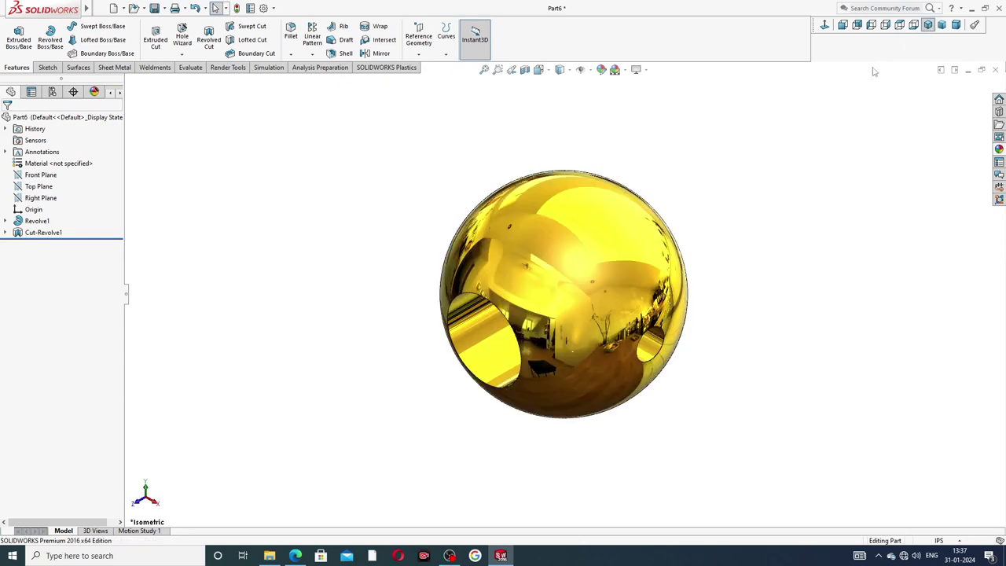
middle_drag(642, 201, 605, 296)
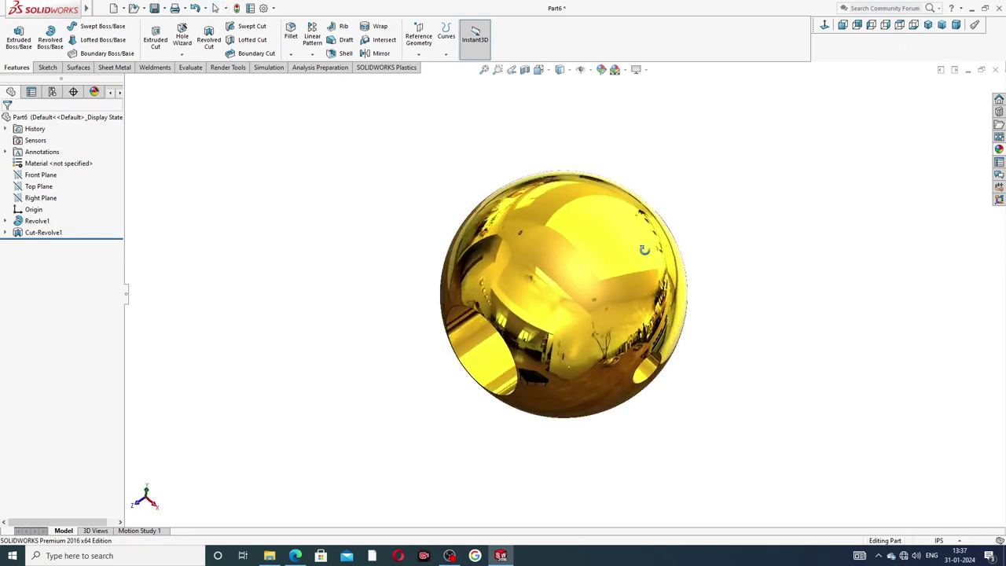
scroll(605, 296, down, 2)
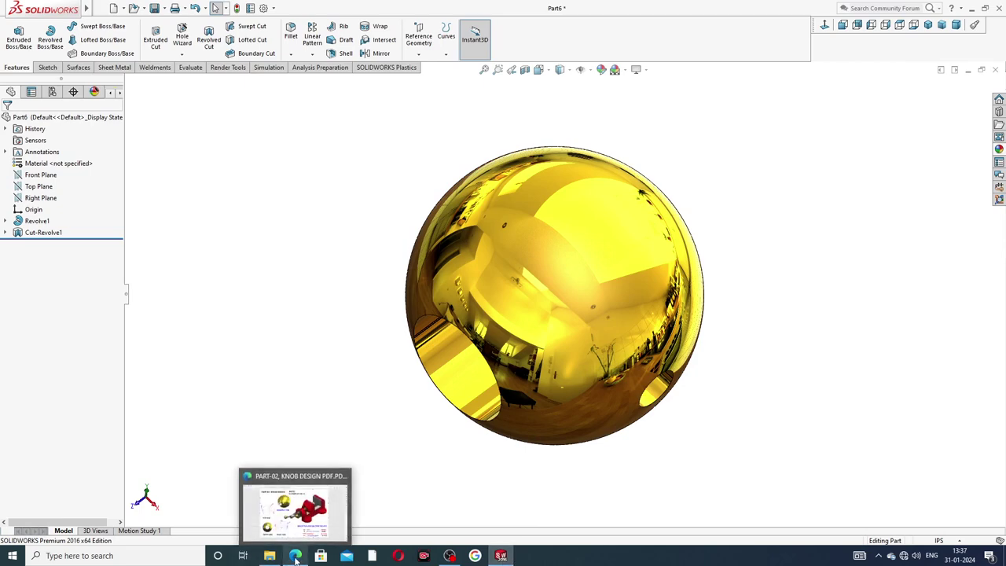
click(295, 556)
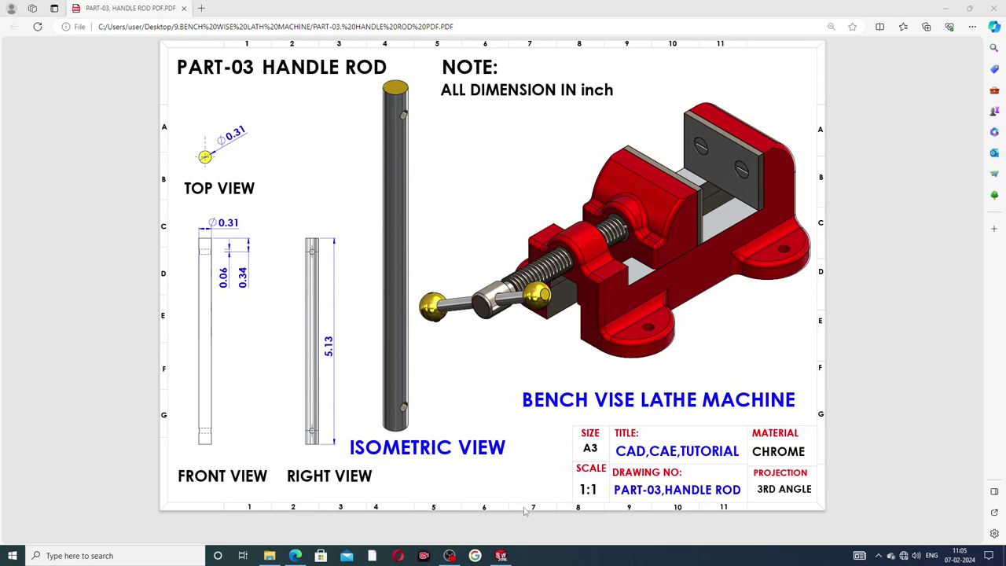
- Return from the handle rod PDF to the ROD part in SOLIDWORKS
click(500, 555)
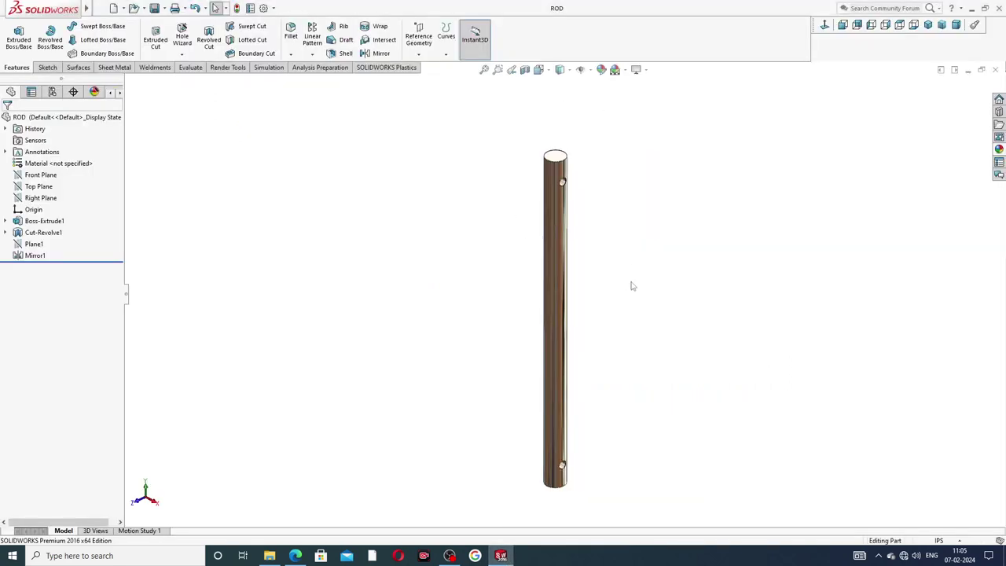
mouse_move(631, 286)
middle_down()
mouse_move(514, 333)
mouse_move(644, 402)
mouse_move(514, 305)
mouse_move(549, 326)
mouse_move(550, 359)
mouse_move(595, 222)
mouse_move(561, 233)
mouse_move(641, 306)
mouse_move(631, 204)
middle_up()
scroll(579, 328, down, 2)
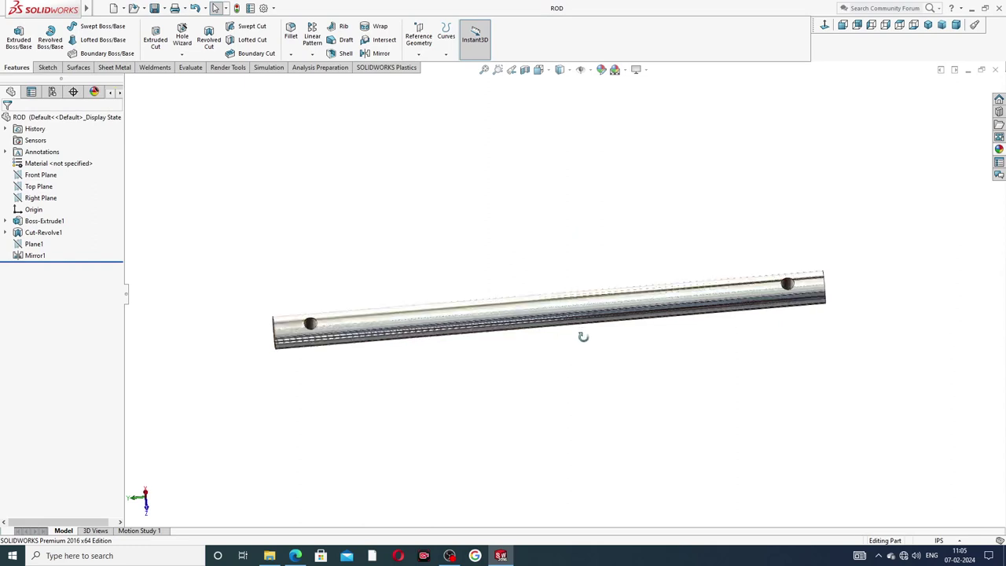
mouse_move(582, 337)
middle_down()
mouse_move(494, 307)
mouse_move(593, 339)
mouse_move(508, 330)
mouse_move(520, 370)
mouse_move(663, 269)
mouse_move(601, 298)
mouse_move(671, 206)
mouse_move(586, 299)
mouse_move(680, 231)
mouse_move(629, 184)
mouse_move(658, 328)
middle_up()
scroll(588, 343, down, 2)
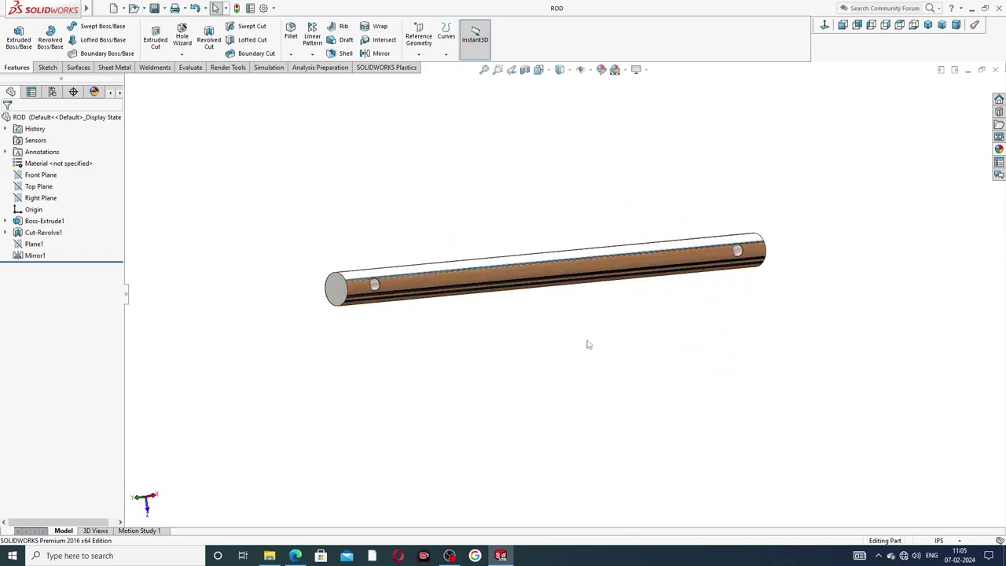
mouse_move(588, 344)
middle_down()
mouse_move(620, 328)
mouse_move(595, 240)
mouse_move(560, 375)
middle_up()
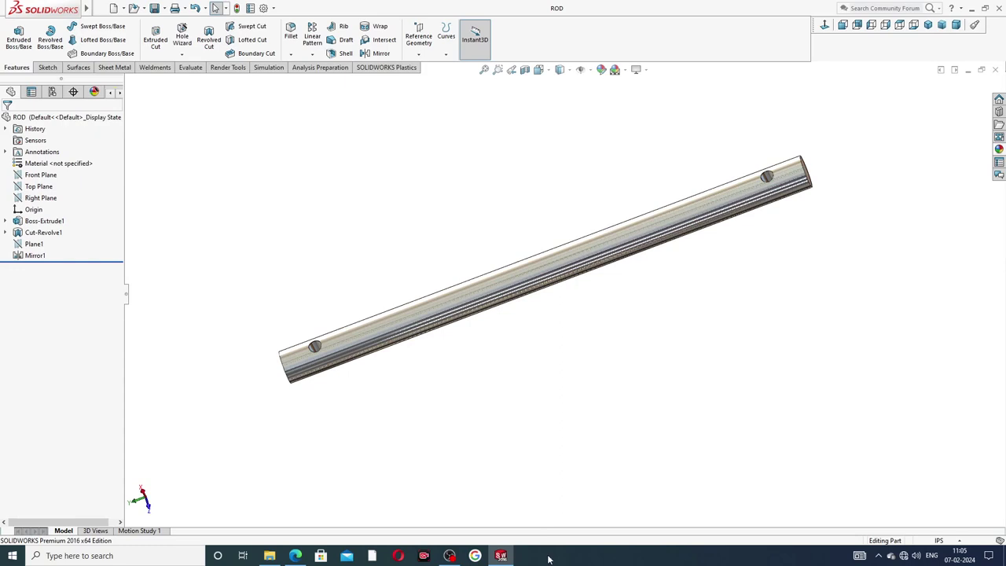
- Close the ROD part and create a new, empty Part document
click(100, 9)
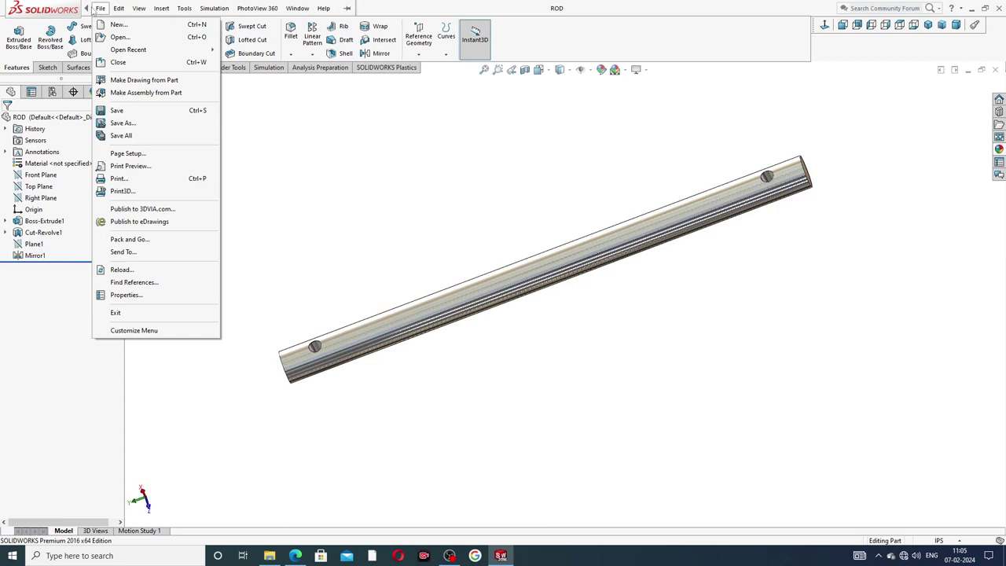
click(288, 163)
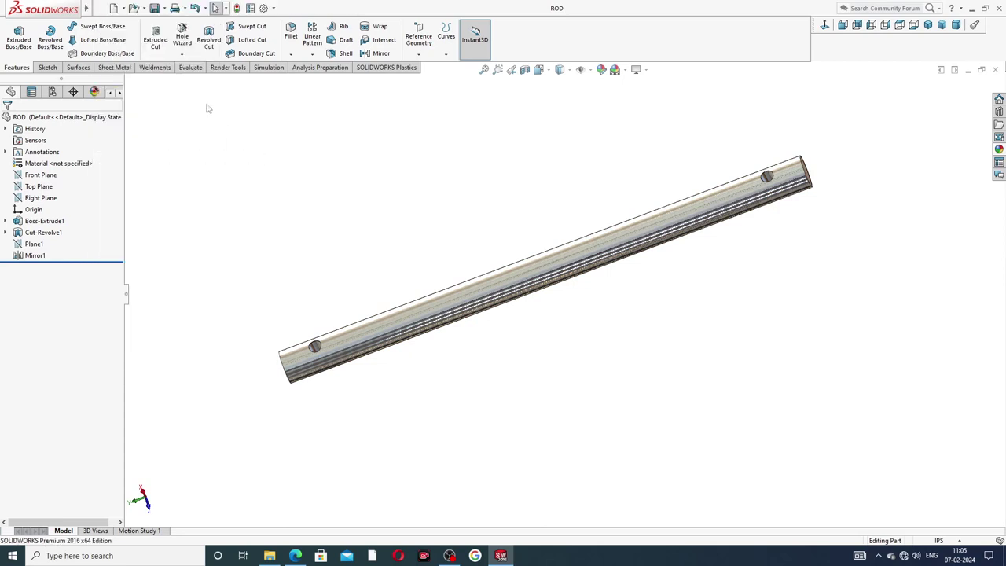
click(994, 70)
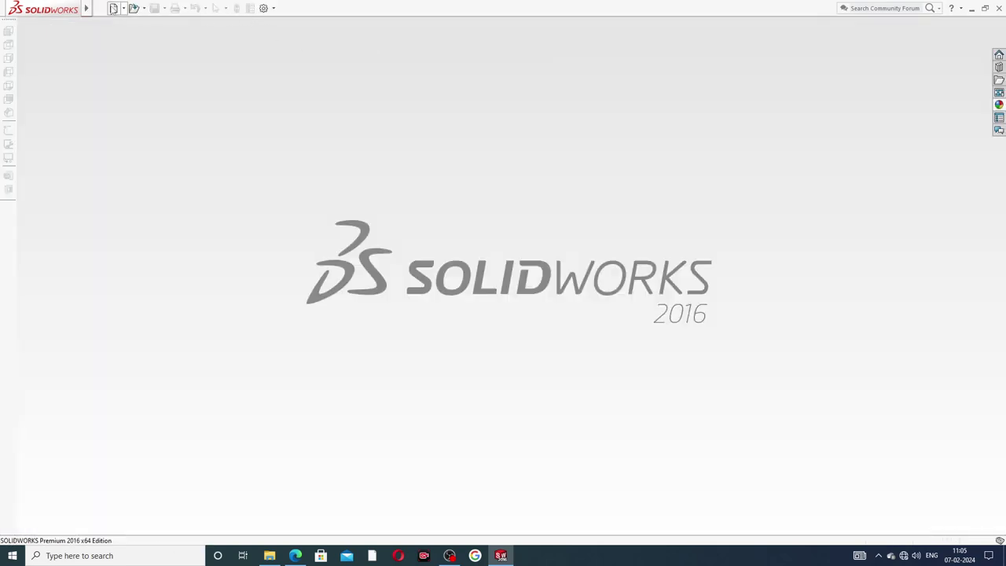
click(114, 8)
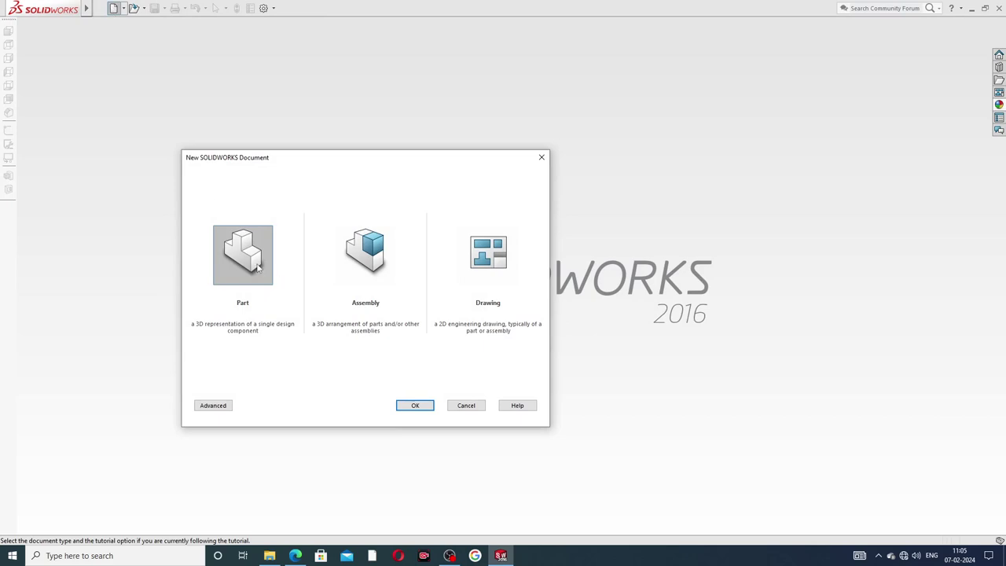
click(414, 404)
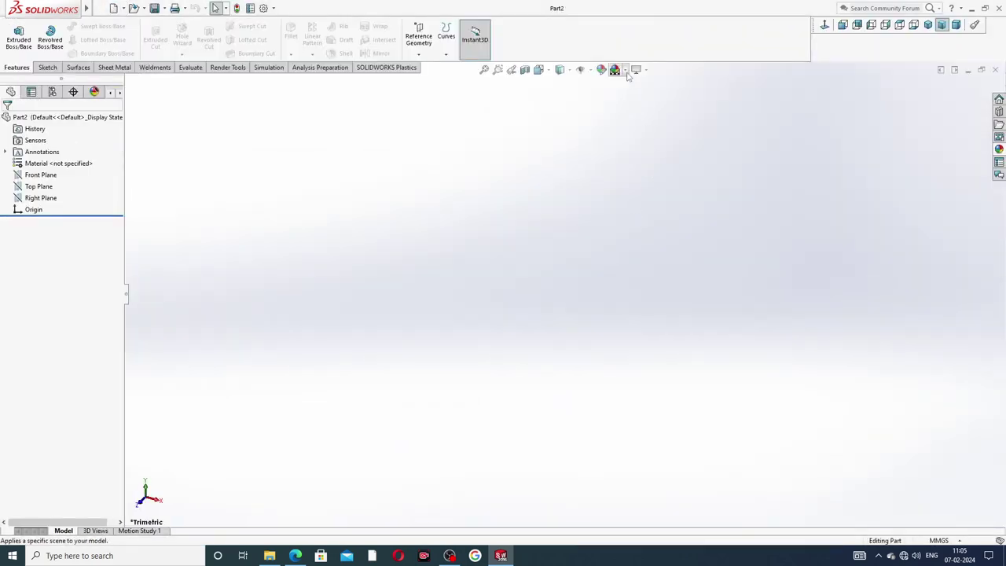
click(624, 70)
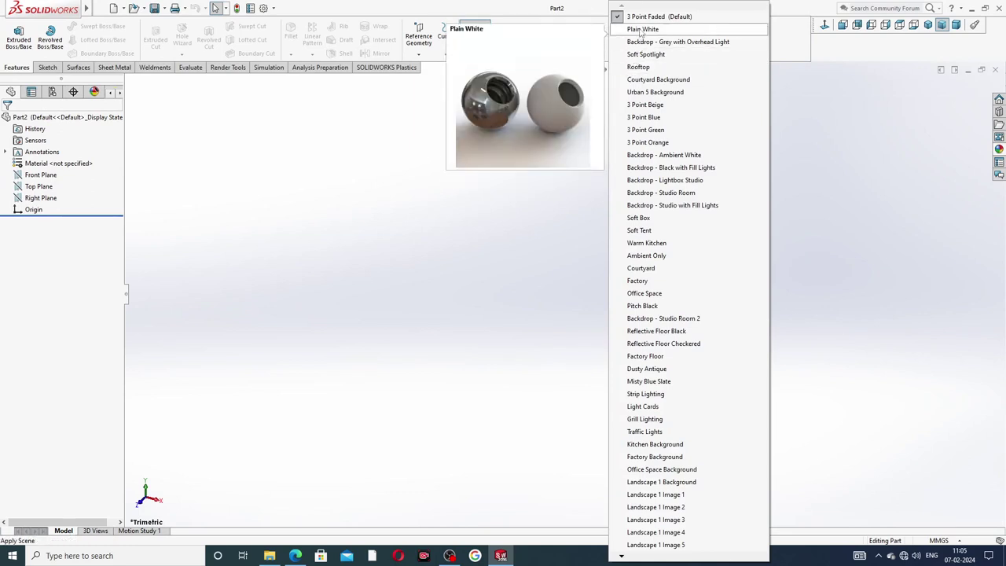
- Apply the Plain White scene and set the shaded and wireframe image-quality sliders to maximum
click(640, 29)
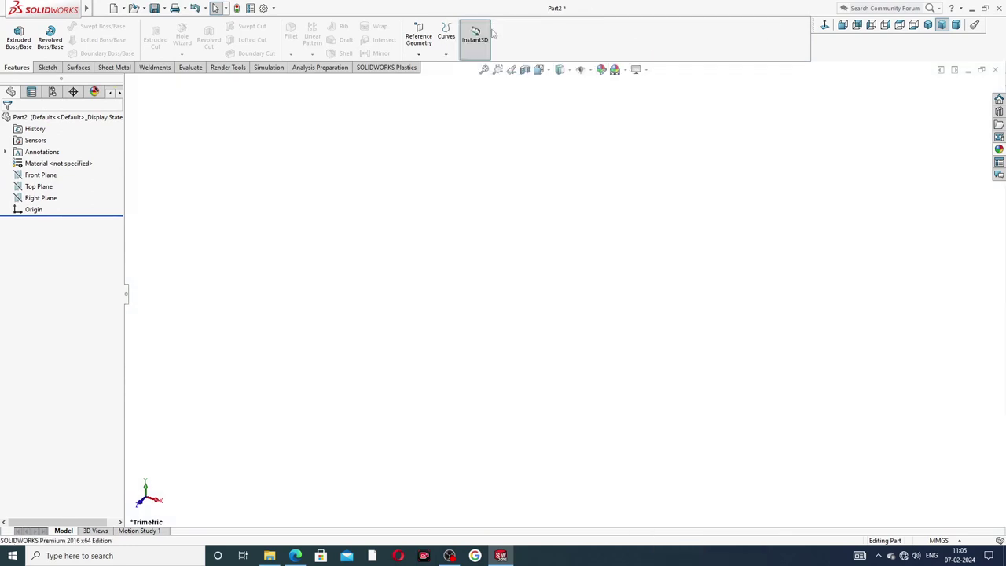
click(266, 8)
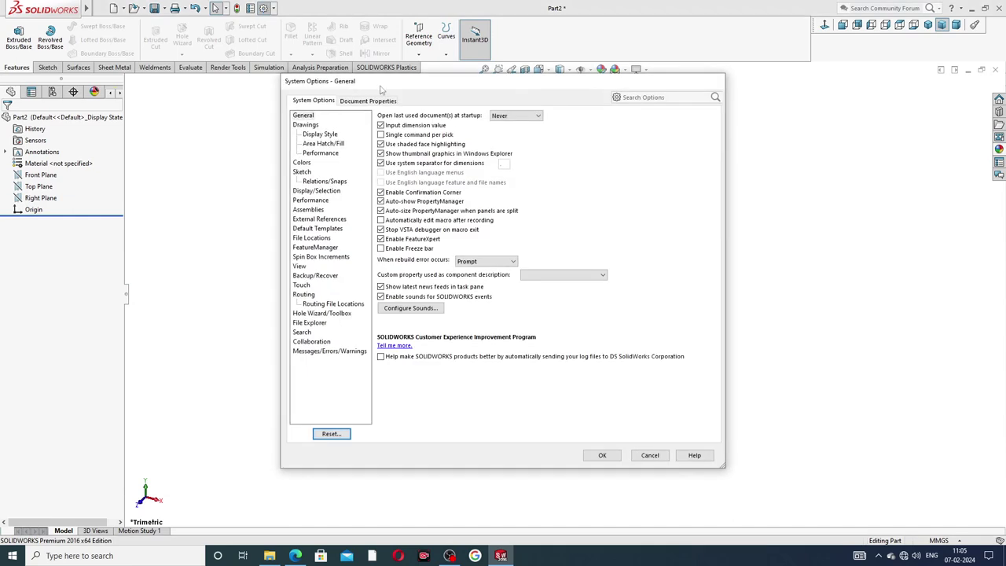
click(375, 101)
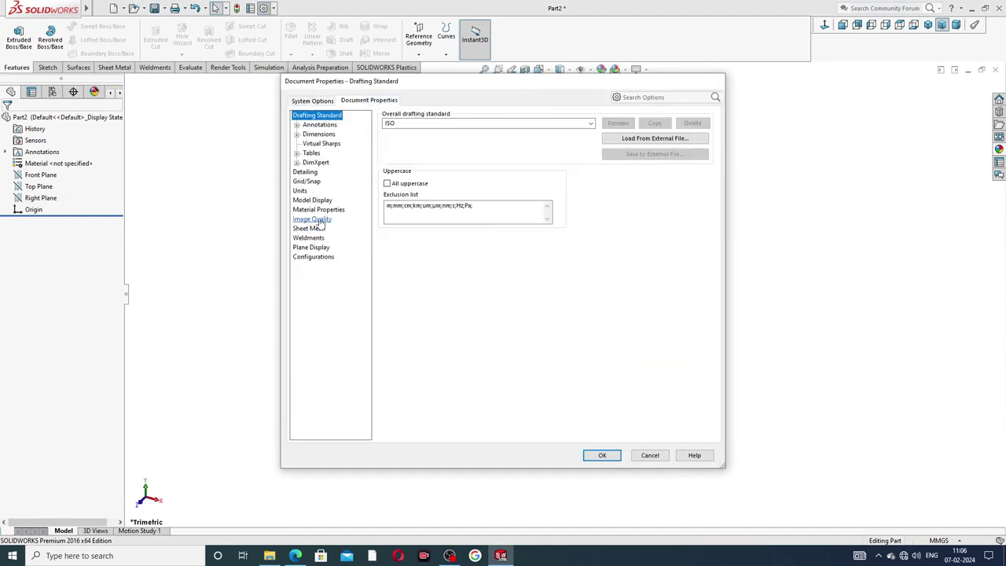
click(317, 219)
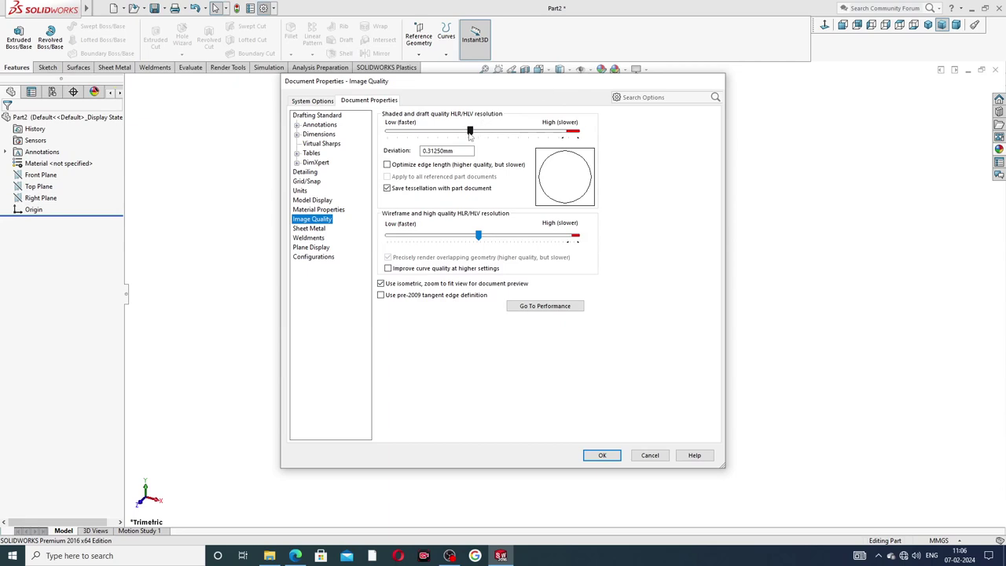
drag(470, 132, 582, 133)
drag(477, 236, 610, 245)
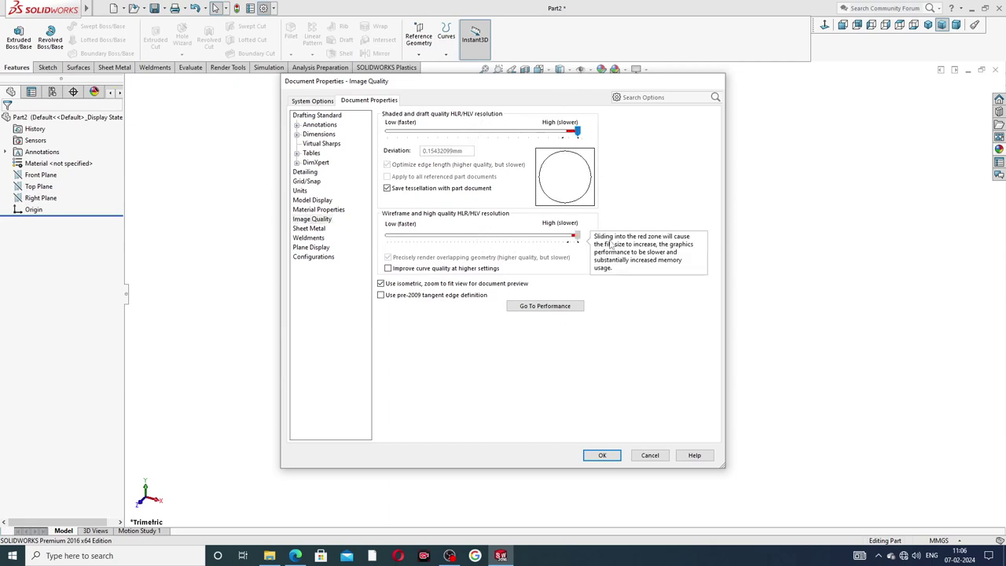
- Confirm the image-quality changes and switch the part's unit system to IPS
click(600, 456)
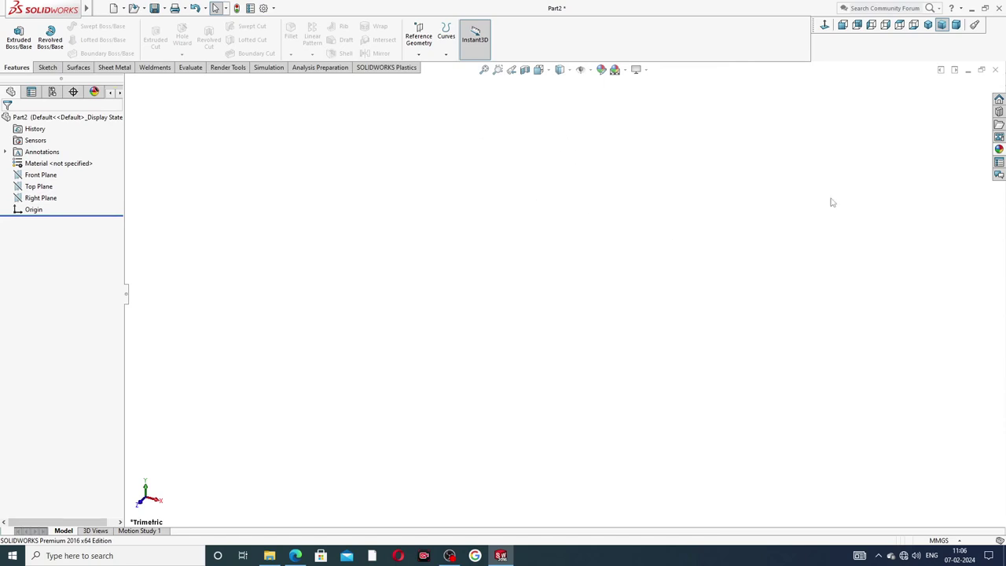
click(943, 540)
click(923, 509)
- Check the PART-03 drawing in Edge: Ø0.31 rod, 5.13 long, with 0.06 cross holes
click(296, 555)
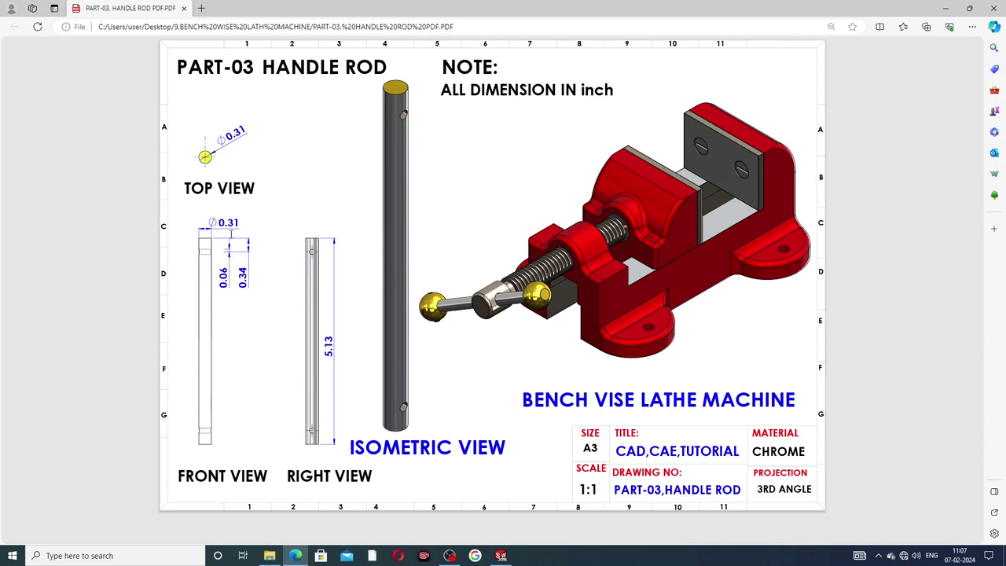
- Start a sketch on the Top Plane and draw a circle centred on the origin
click(501, 555)
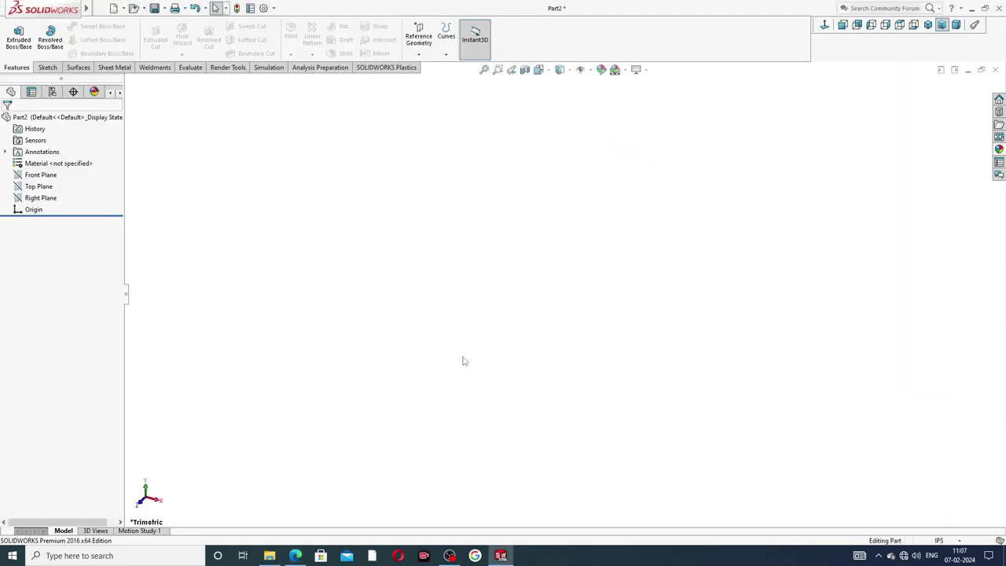
click(39, 186)
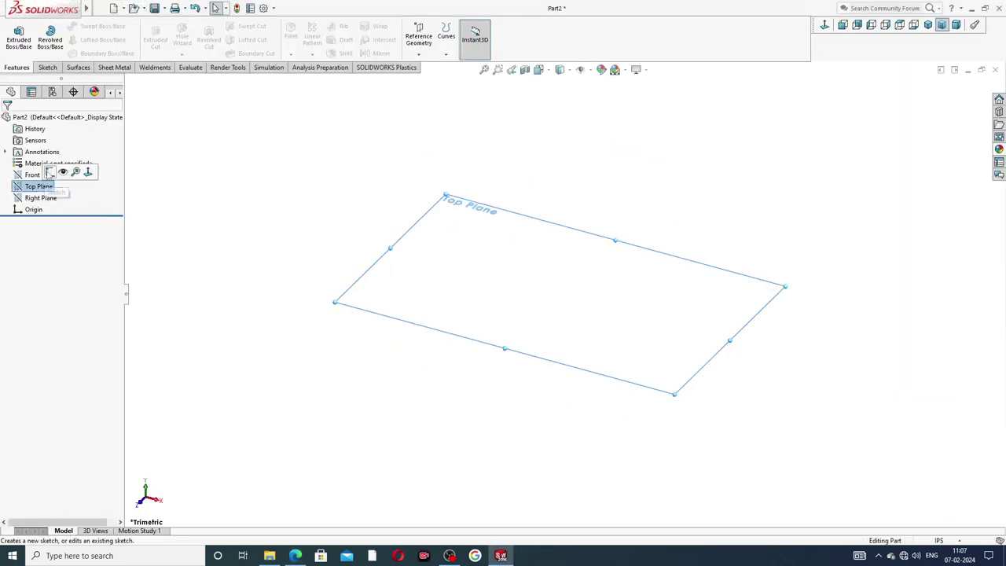
click(50, 172)
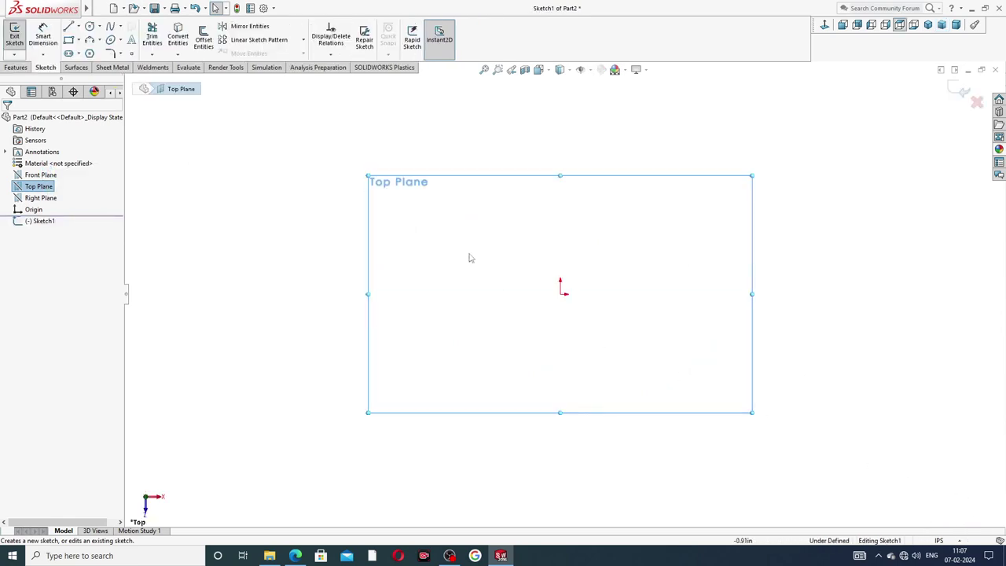
click(89, 26)
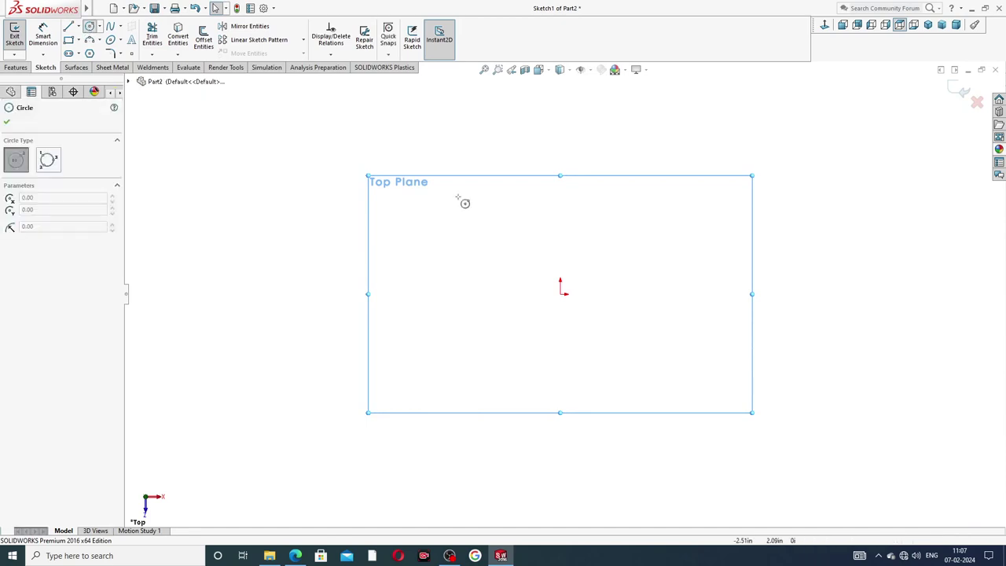
click(559, 294)
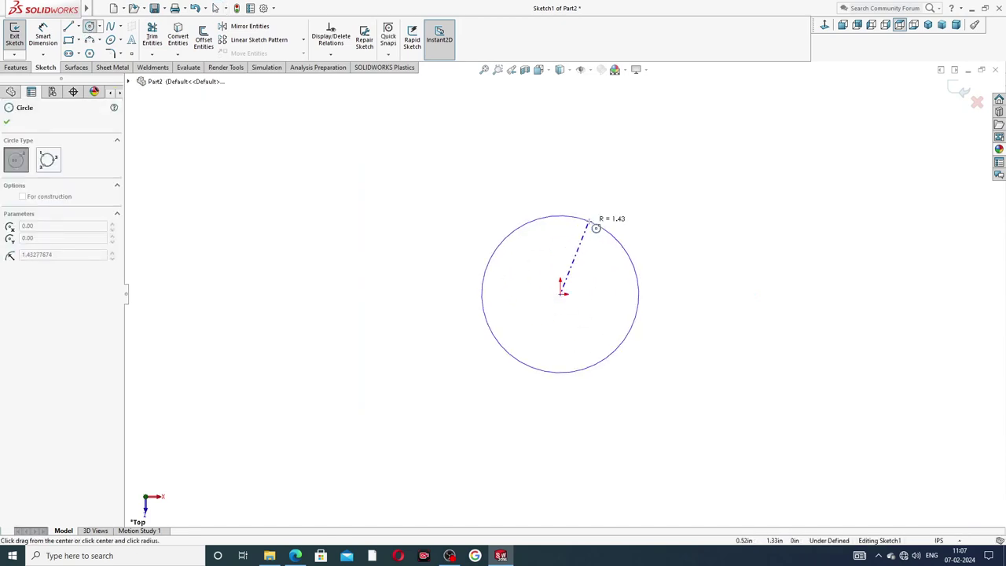
click(599, 224)
right_click(679, 183)
click(704, 195)
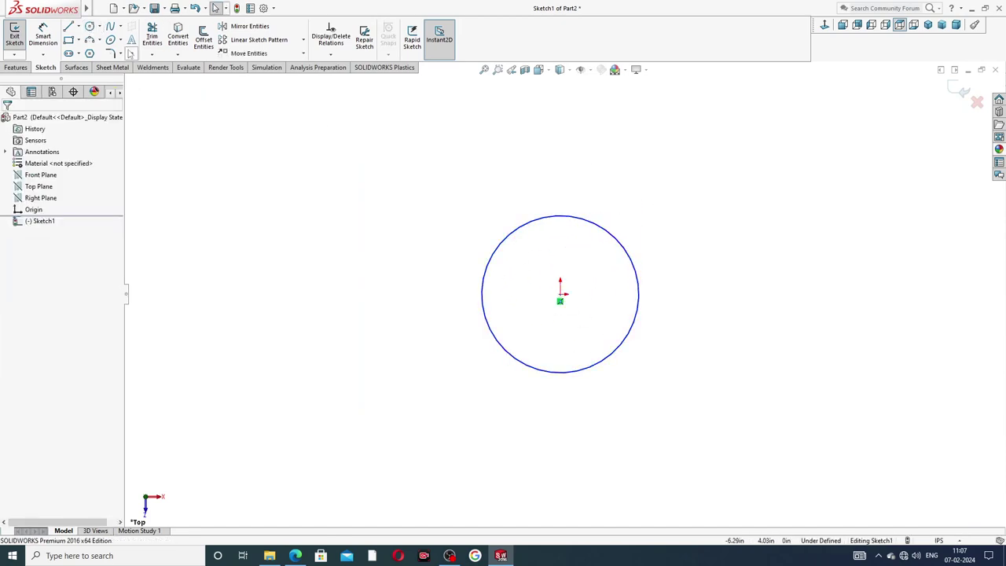
- Dimension the circle's diameter to 0.31 in
click(54, 41)
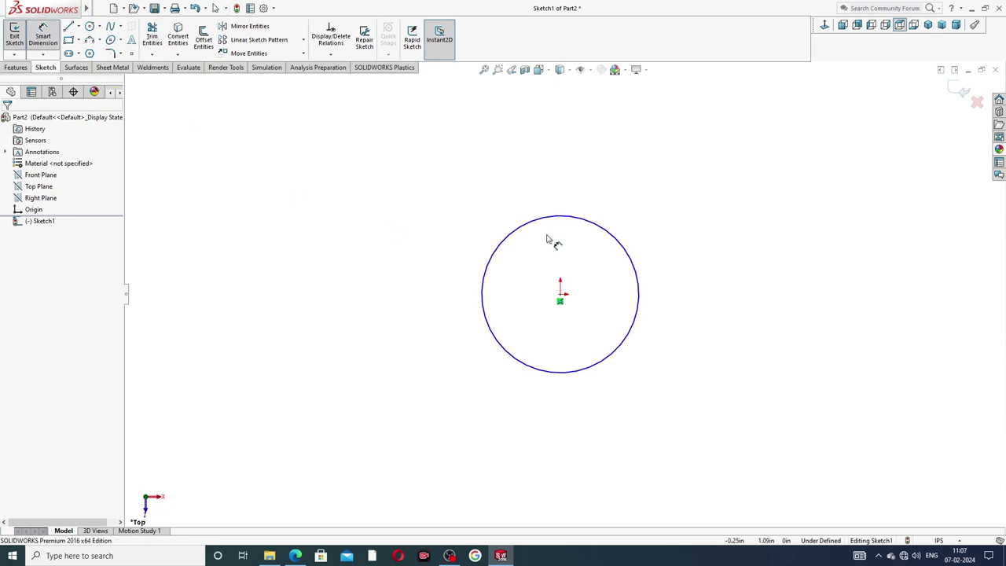
click(595, 224)
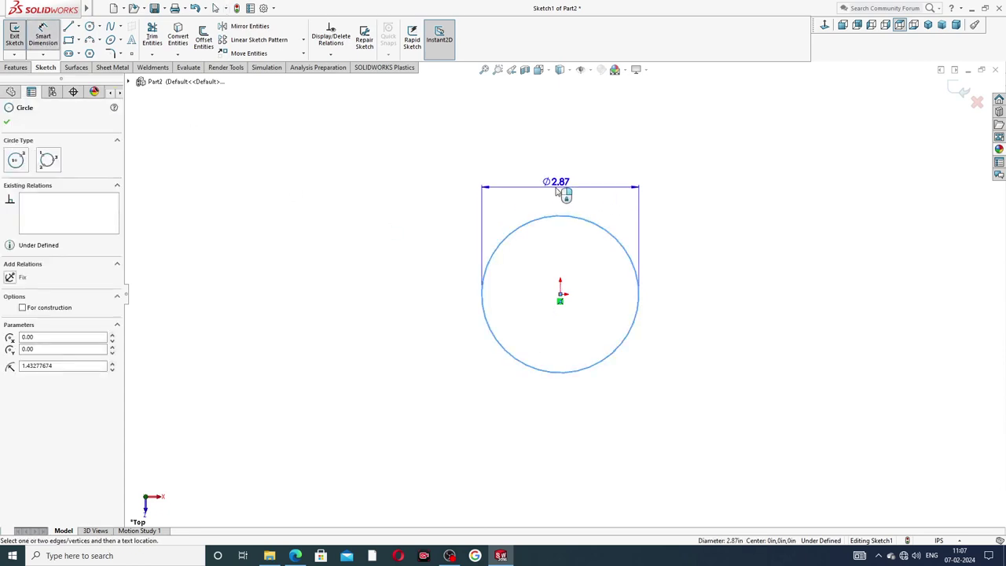
click(558, 193)
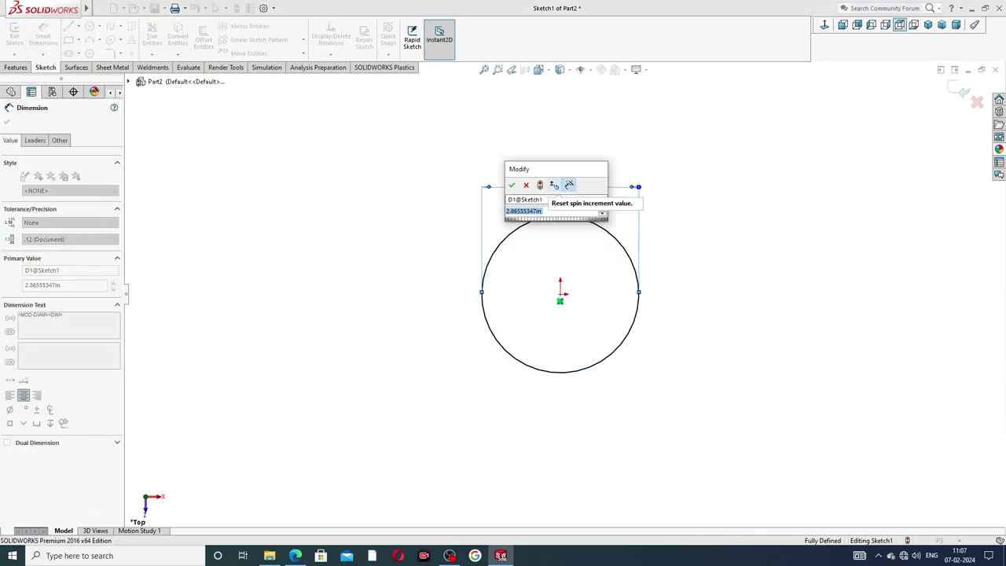
text(.31)
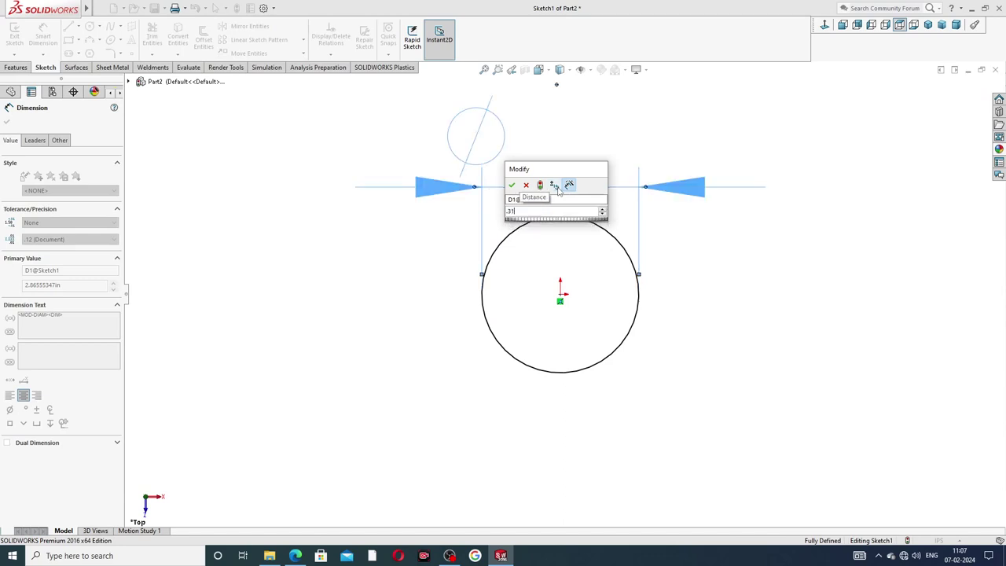
key(Return)
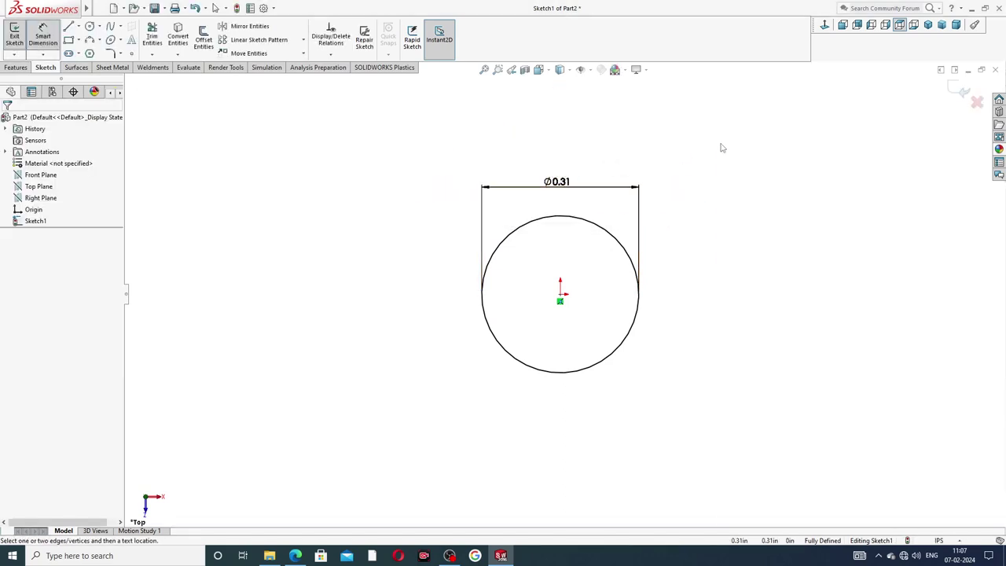
right_click(720, 146)
click(741, 155)
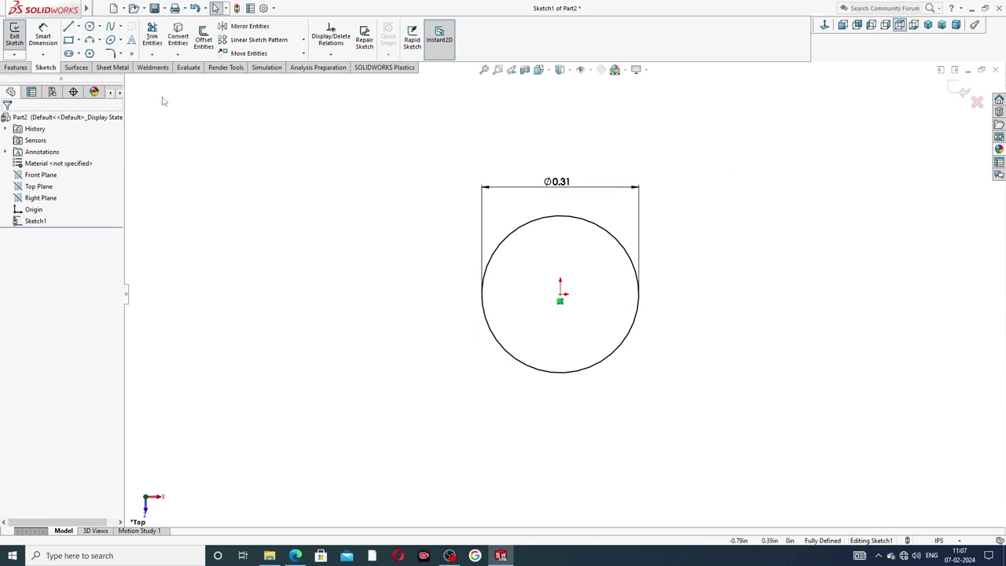
- Boss-extrude the circle with a Mid Plane end condition and 5.13 in depth
click(16, 67)
click(19, 41)
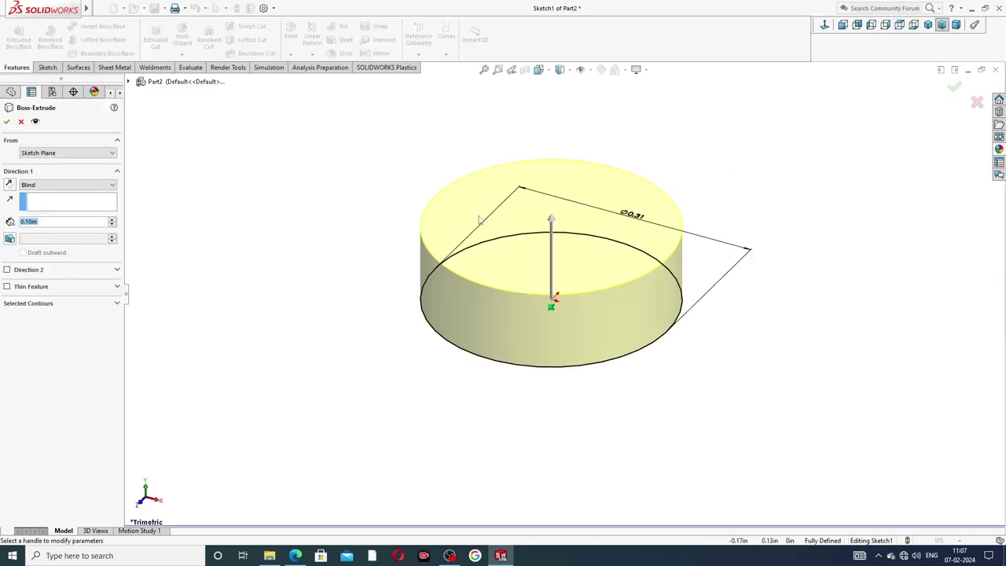
click(59, 185)
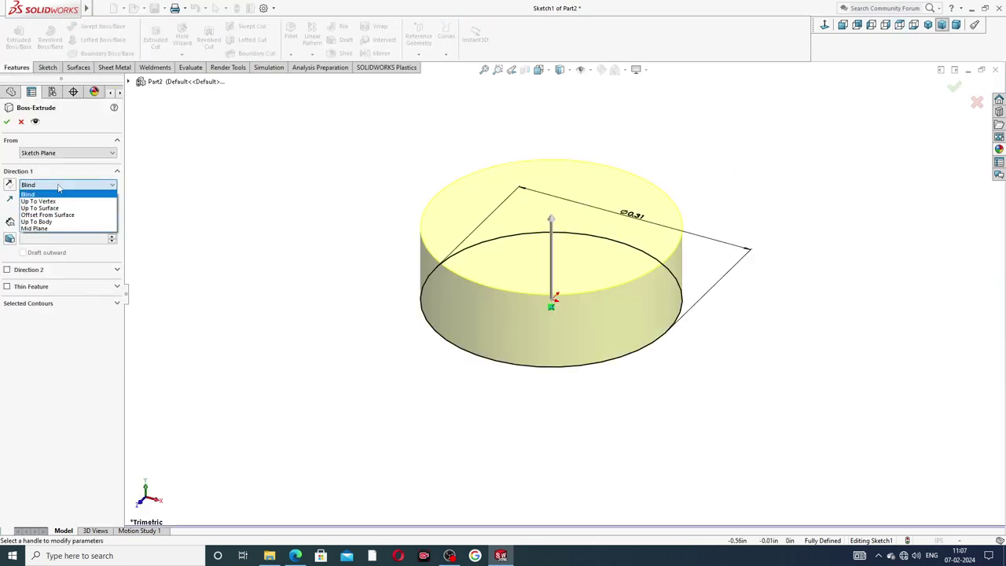
click(58, 228)
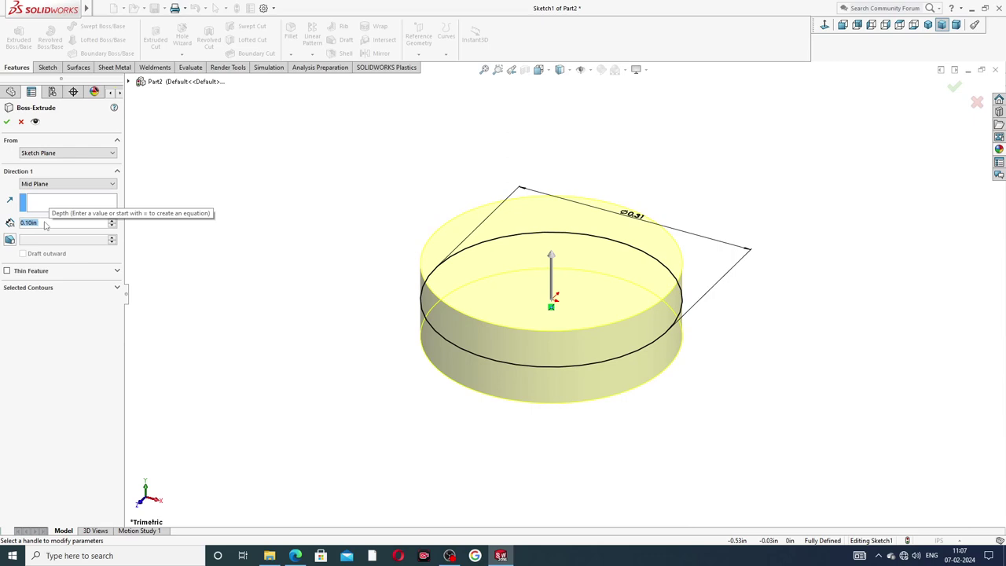
text(5)
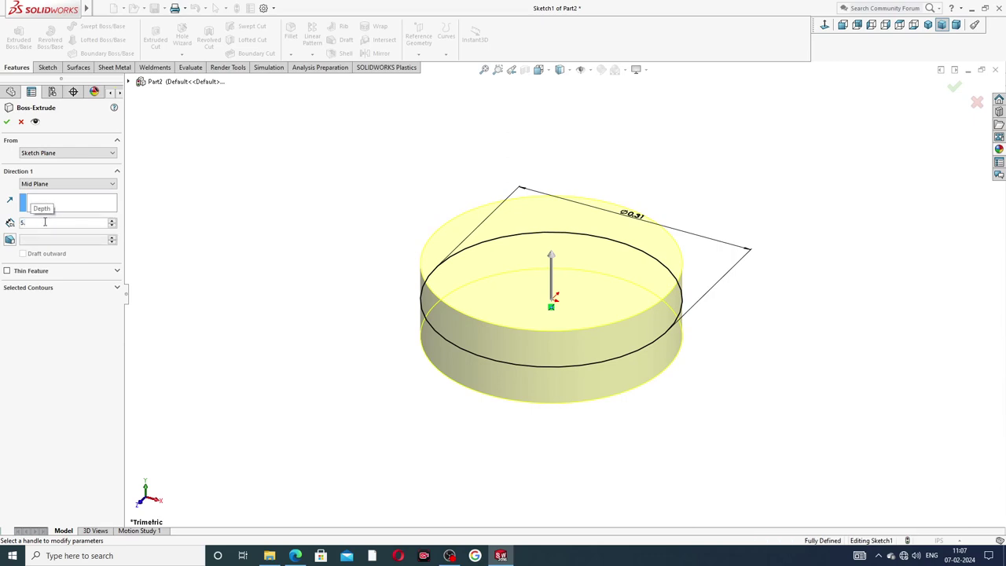
click(294, 556)
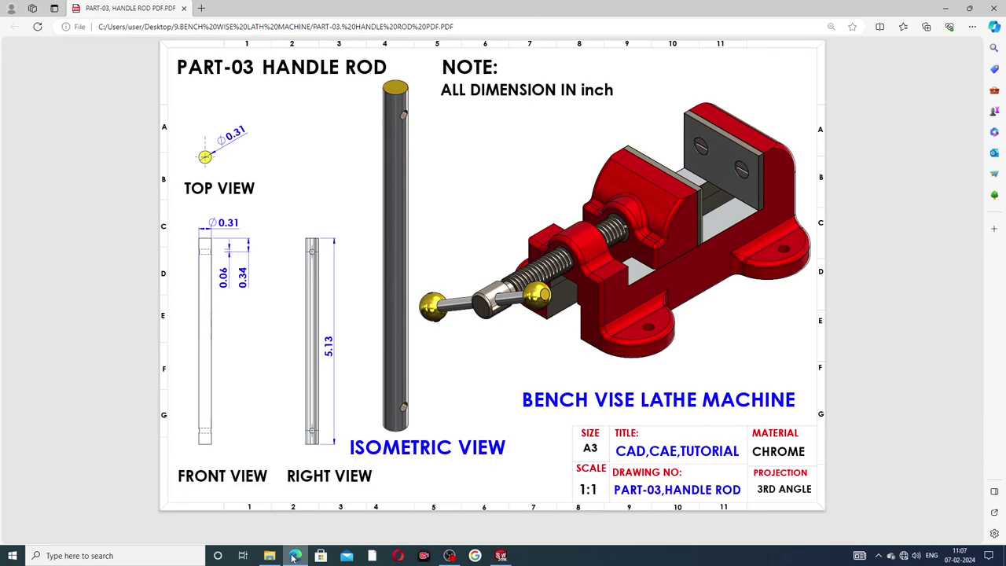
key(alt+Tab)
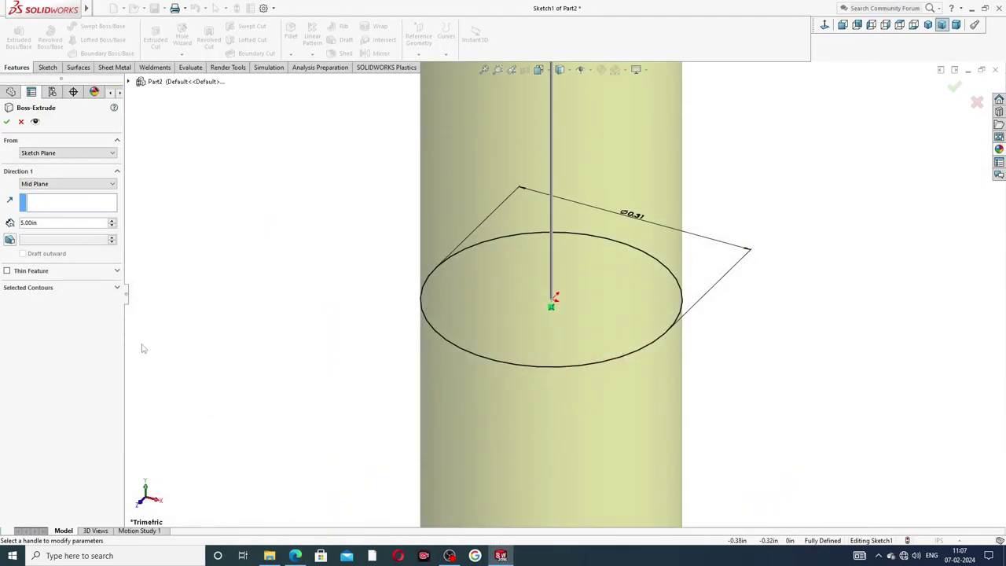
double_click(44, 222)
text(5.)
text(13)
key(Return)
- Compare with the handle rod drawing and accept the 5.13 in Mid Plane extrusion
scroll(572, 224, up, 3)
scroll(572, 223, up, 3)
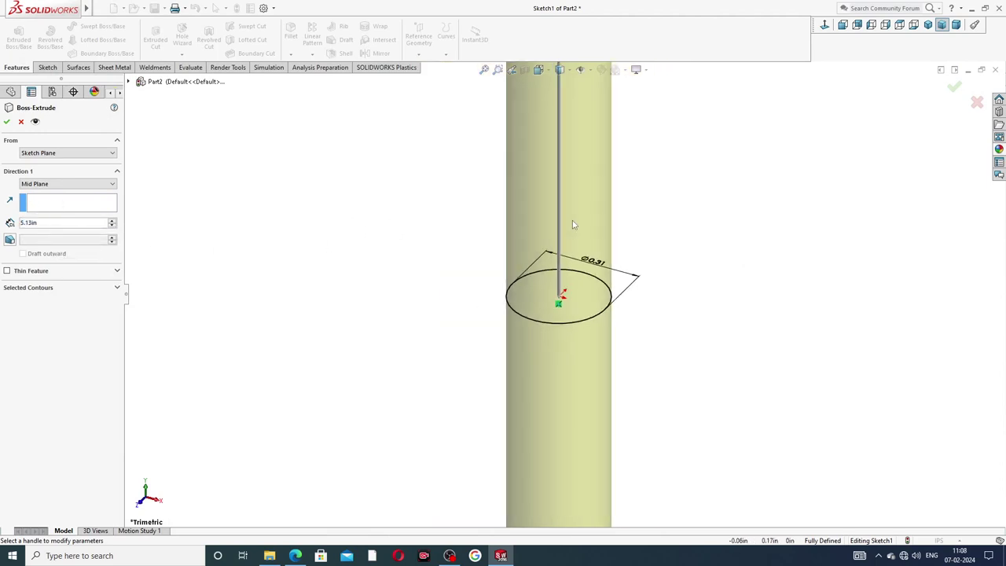
scroll(572, 224, up, 3)
scroll(586, 223, up, 1)
scroll(596, 236, up, 3)
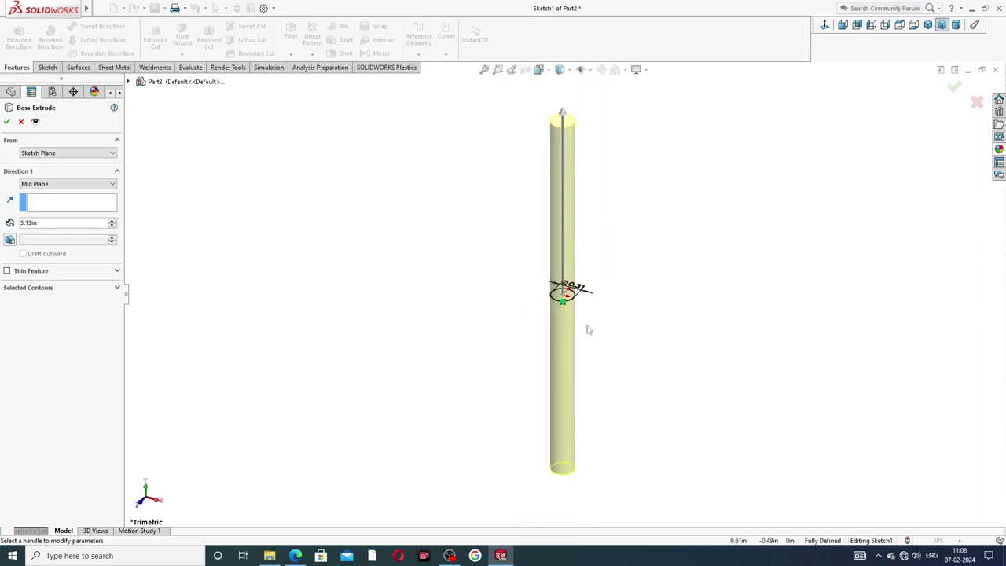
click(295, 556)
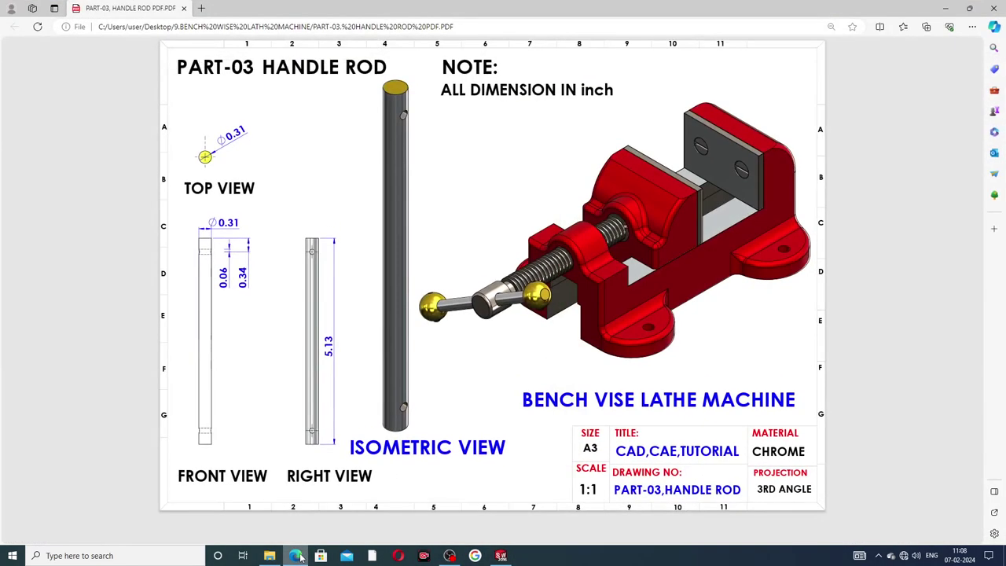
click(299, 555)
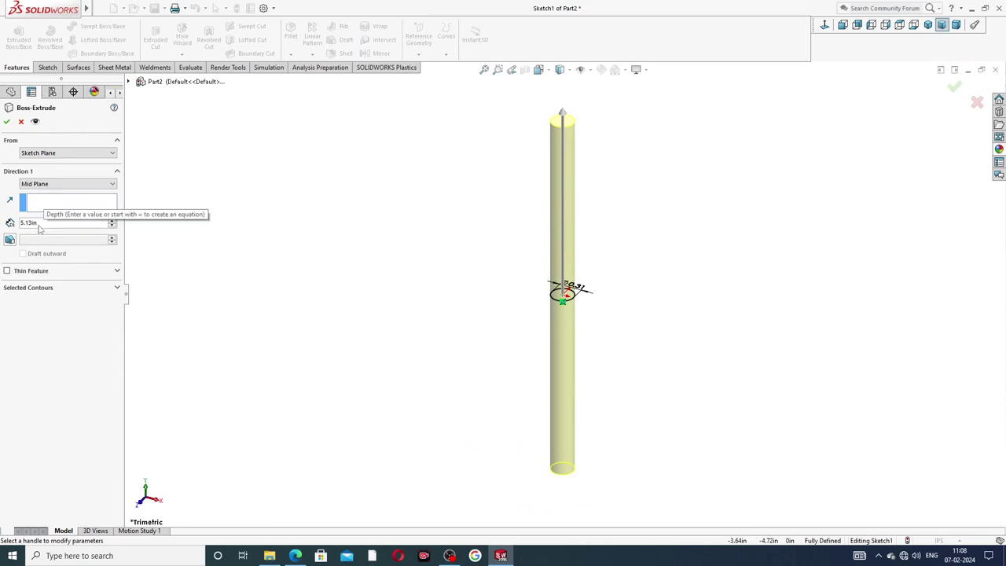
click(6, 122)
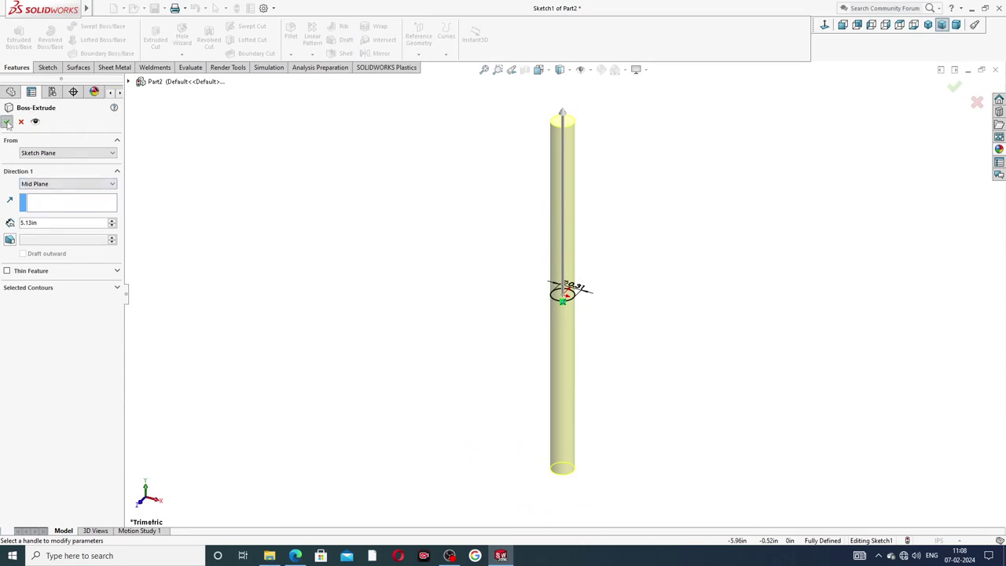
- Start a sketch on the Front Plane and view it Normal To
middle_drag(706, 238, 765, 150)
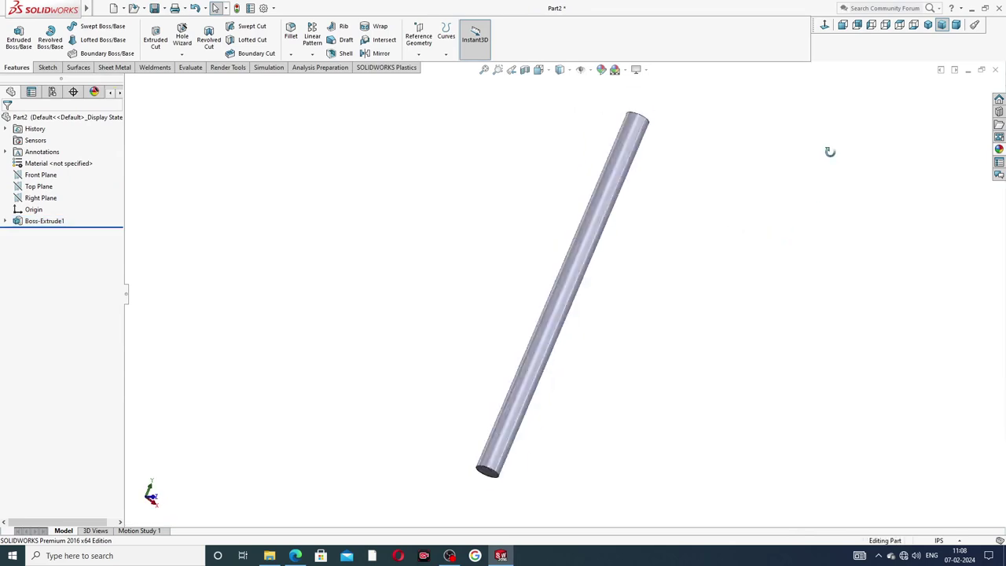
mouse_move(621, 263)
middle_down()
mouse_move(676, 260)
mouse_move(629, 312)
mouse_move(568, 311)
mouse_move(696, 272)
mouse_move(621, 249)
mouse_move(688, 216)
mouse_move(628, 312)
mouse_move(649, 259)
mouse_move(592, 243)
mouse_move(568, 218)
middle_up()
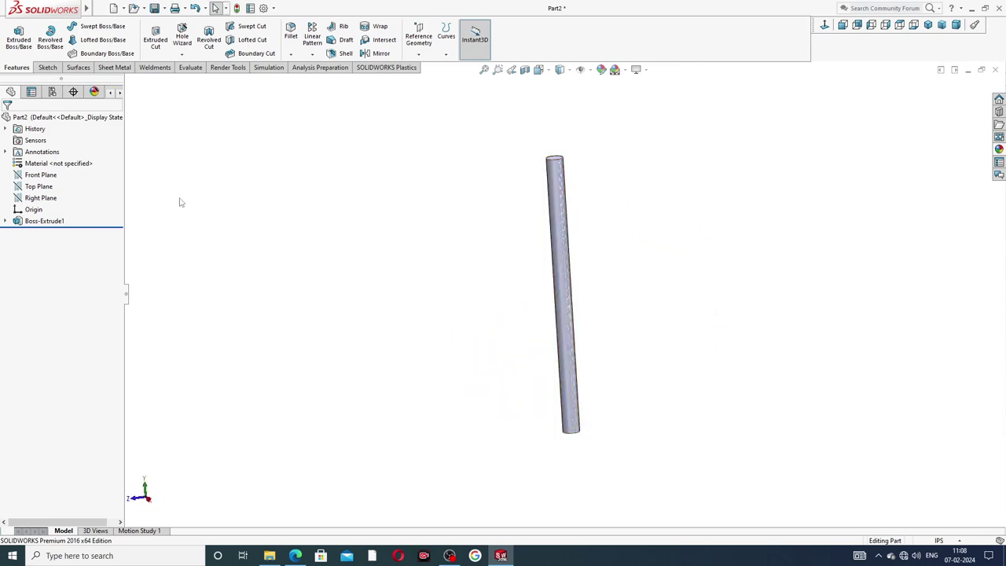
click(45, 179)
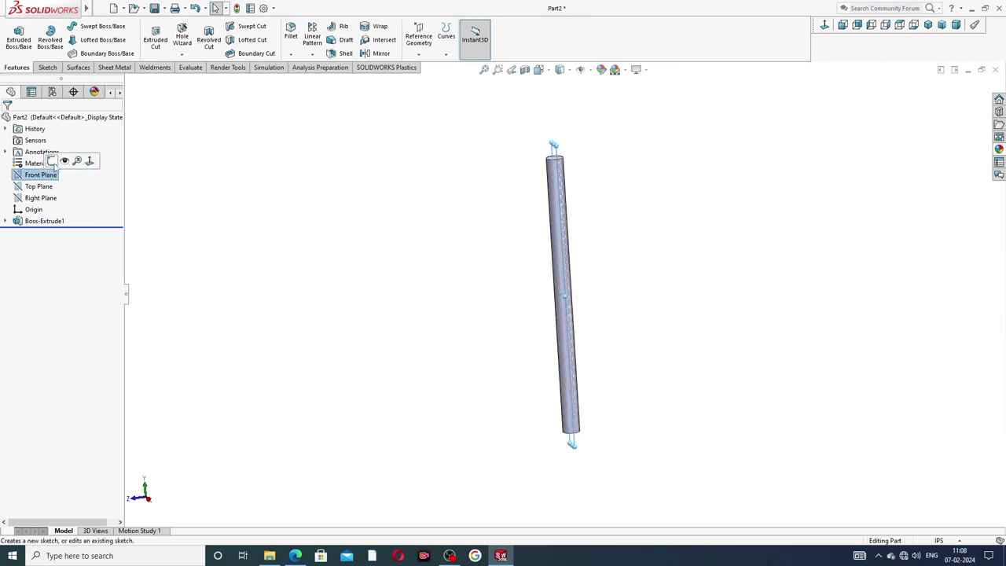
click(52, 161)
click(824, 25)
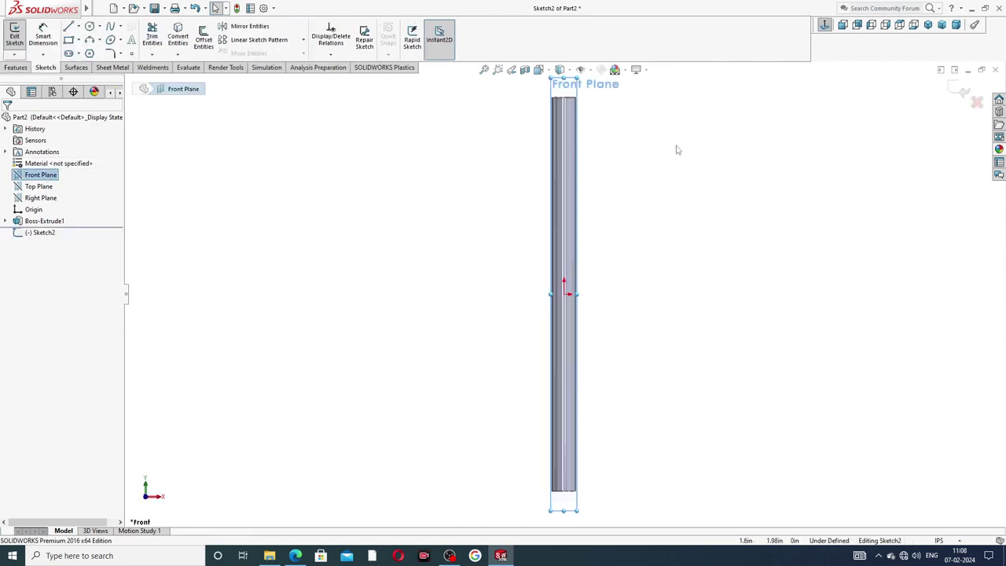
- Zoom onto the rod's end and check the drawing's cross-hole dimensions
scroll(597, 141, up, 1)
scroll(581, 134, down, 3)
scroll(561, 196, down, 1)
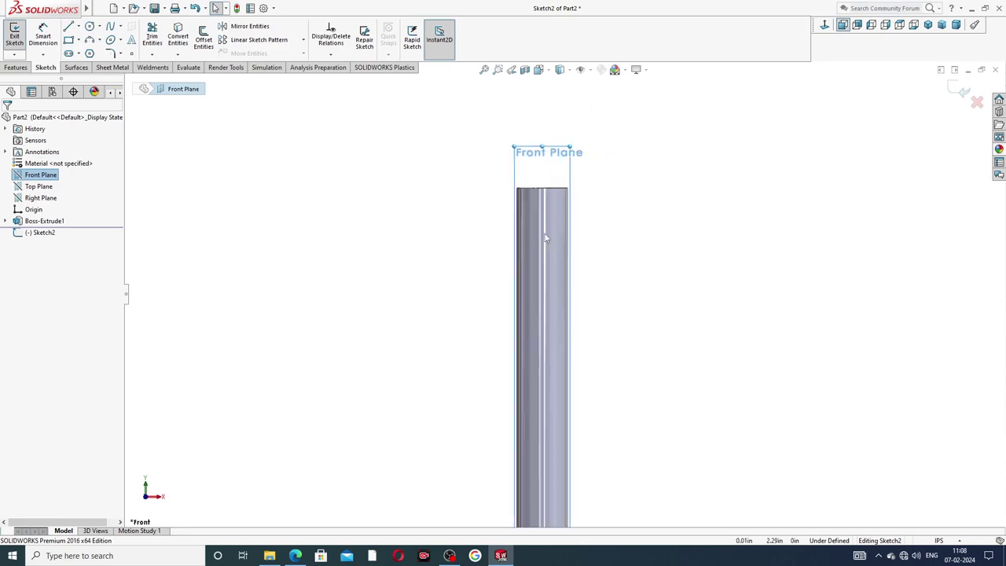
scroll(567, 173, down, 3)
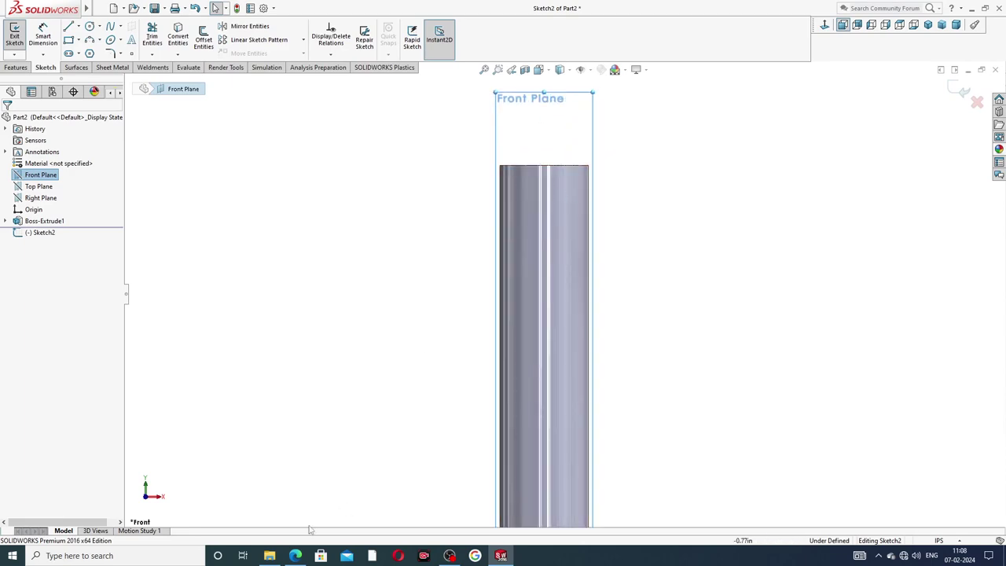
click(294, 555)
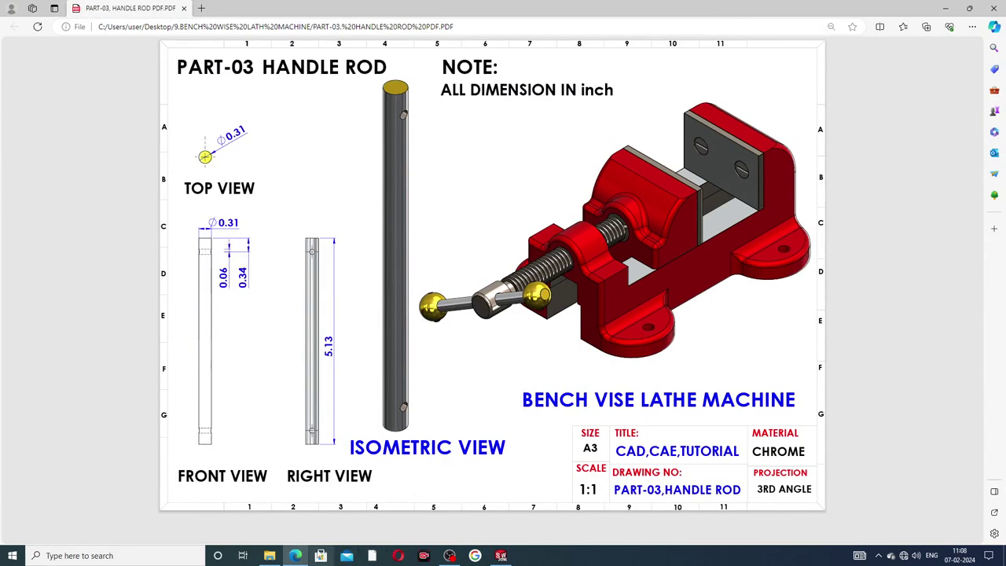
click(296, 556)
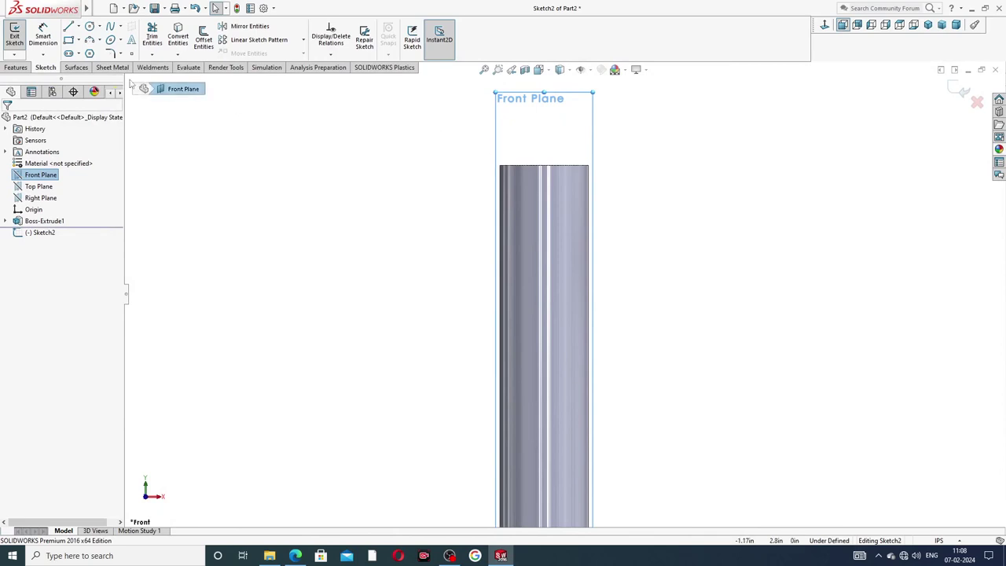
- Draw a corner rectangle spanning across the rod near its top end
click(79, 40)
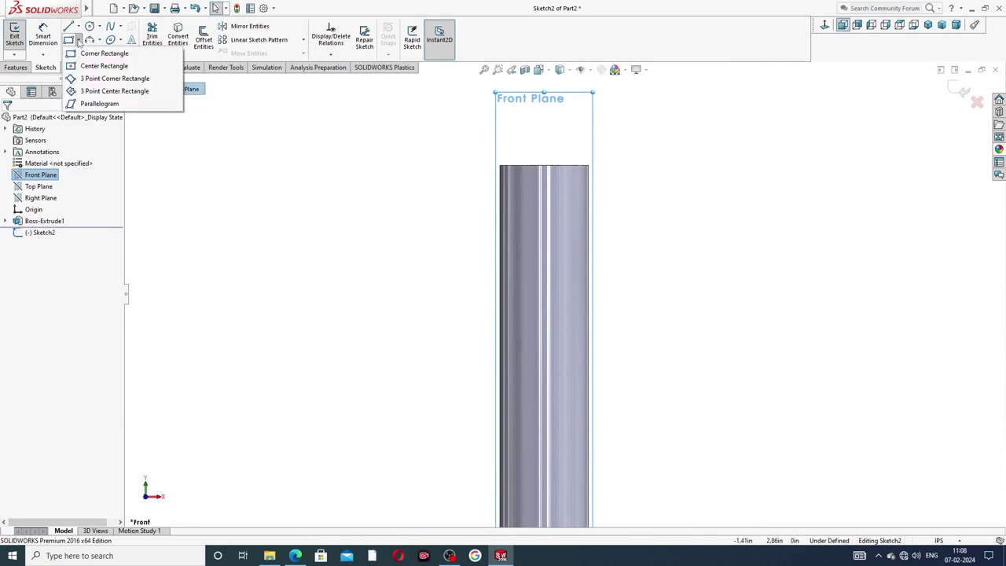
click(85, 53)
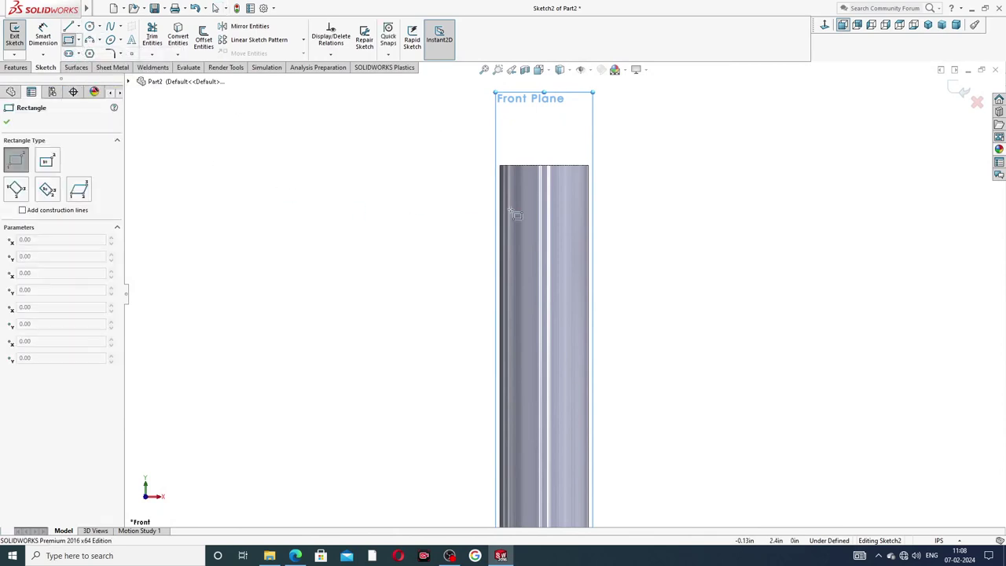
click(441, 237)
click(667, 216)
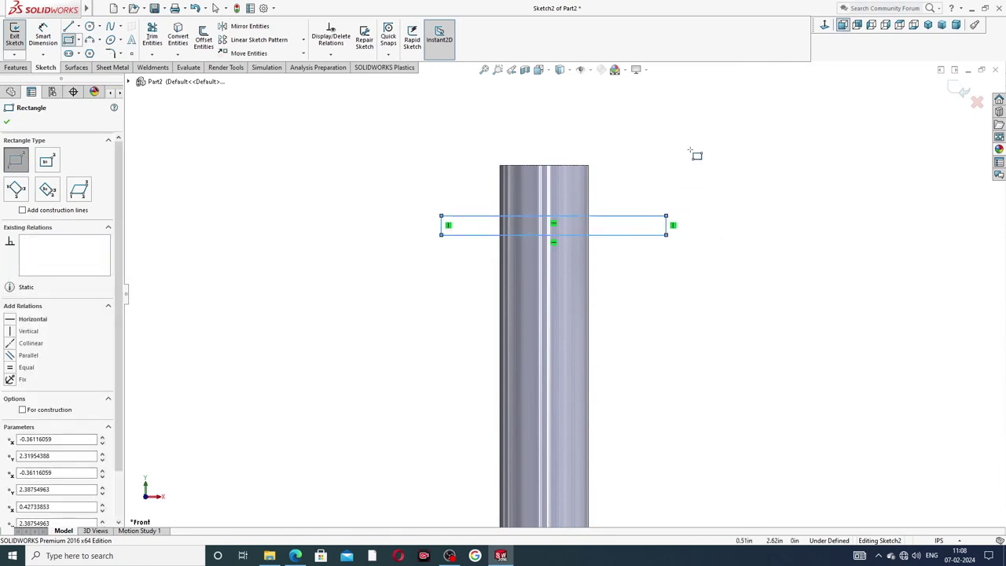
right_click(696, 152)
click(710, 159)
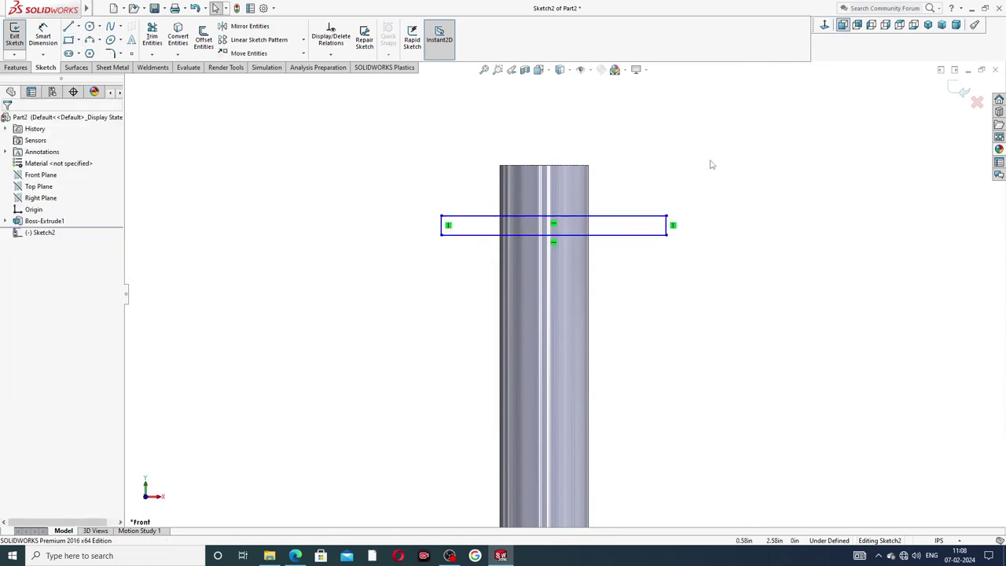
- Dimension the rectangle's height to 0.06 in
click(43, 35)
scroll(677, 223, down, 2)
scroll(648, 240, down, 1)
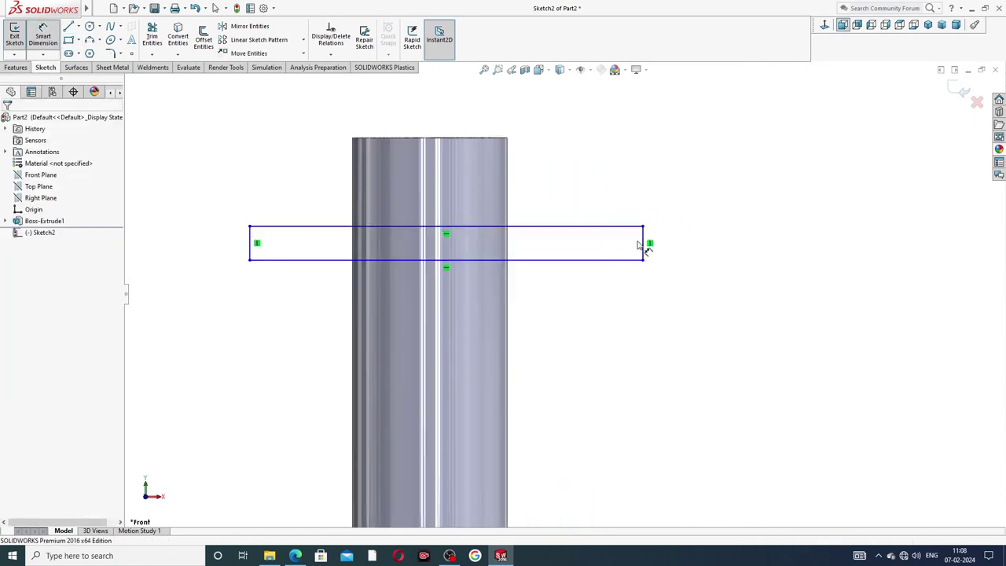
click(643, 238)
click(666, 243)
text(.06)
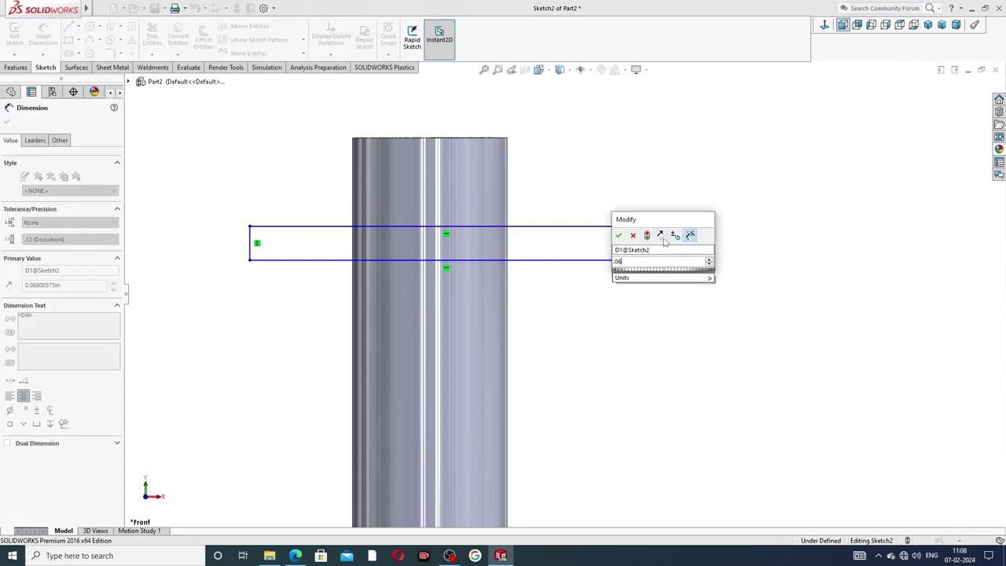
key(Return)
click(640, 193)
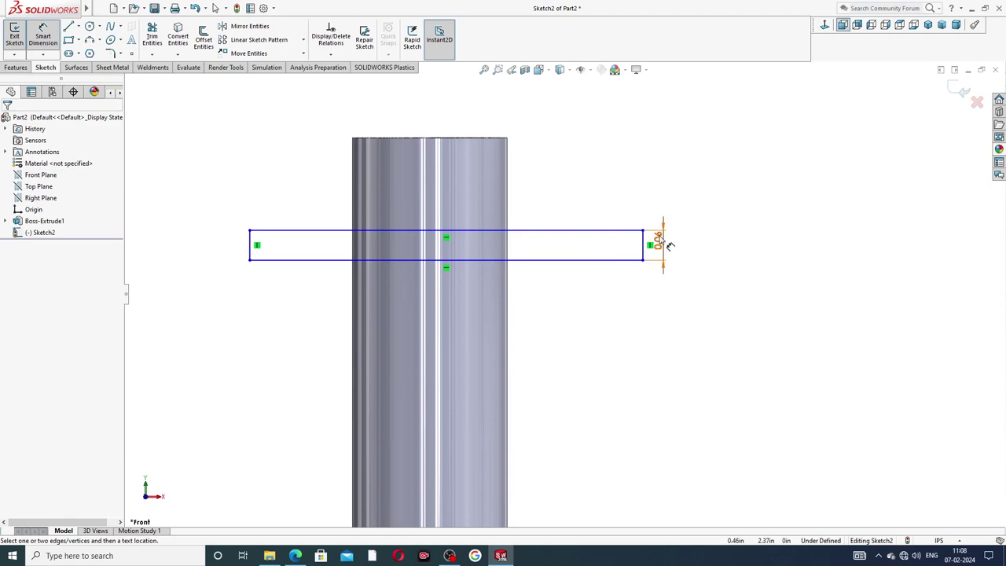
- Dimension the rectangle's bottom edge 0.34 in below the rod's top edge
click(488, 140)
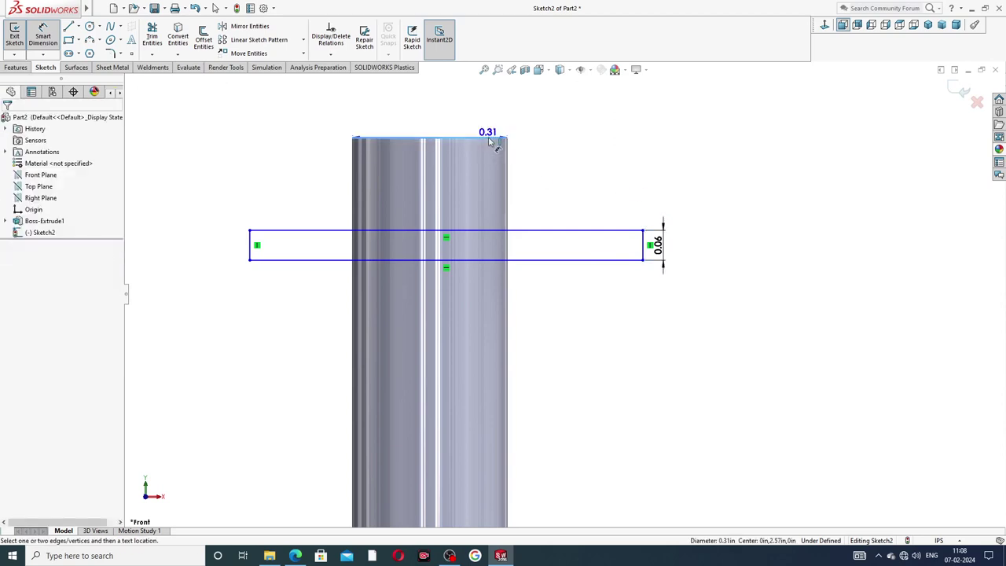
click(500, 263)
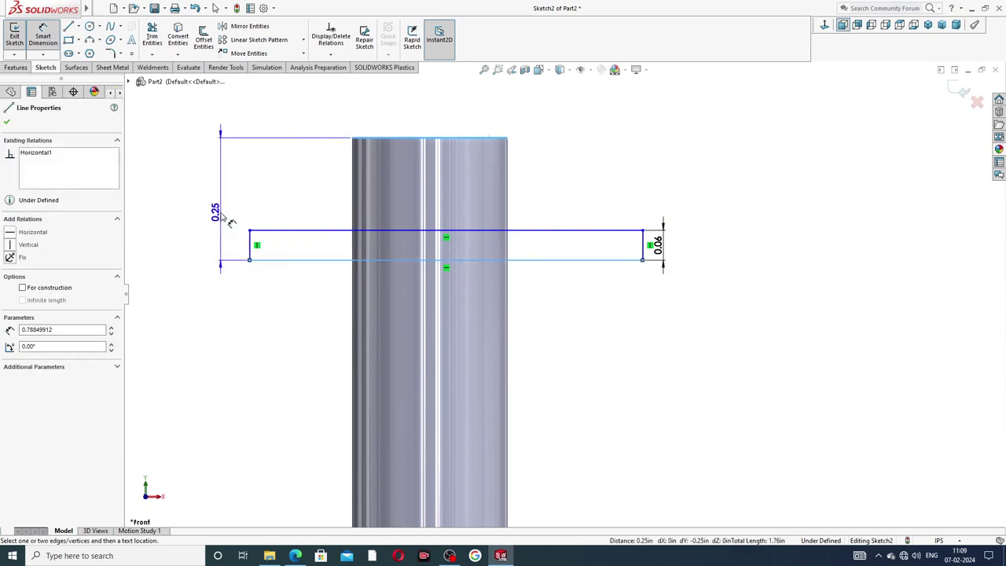
click(227, 217)
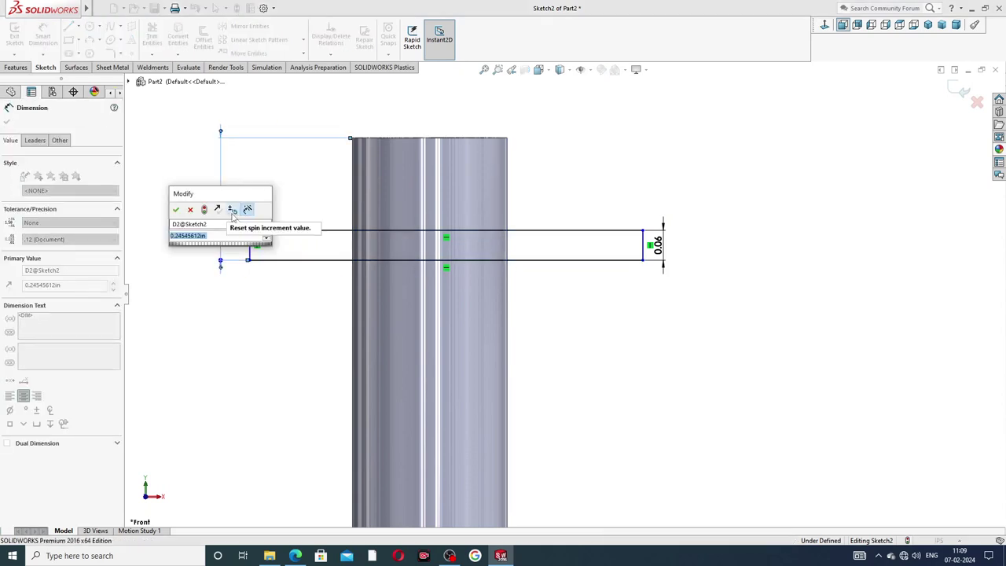
key(Return)
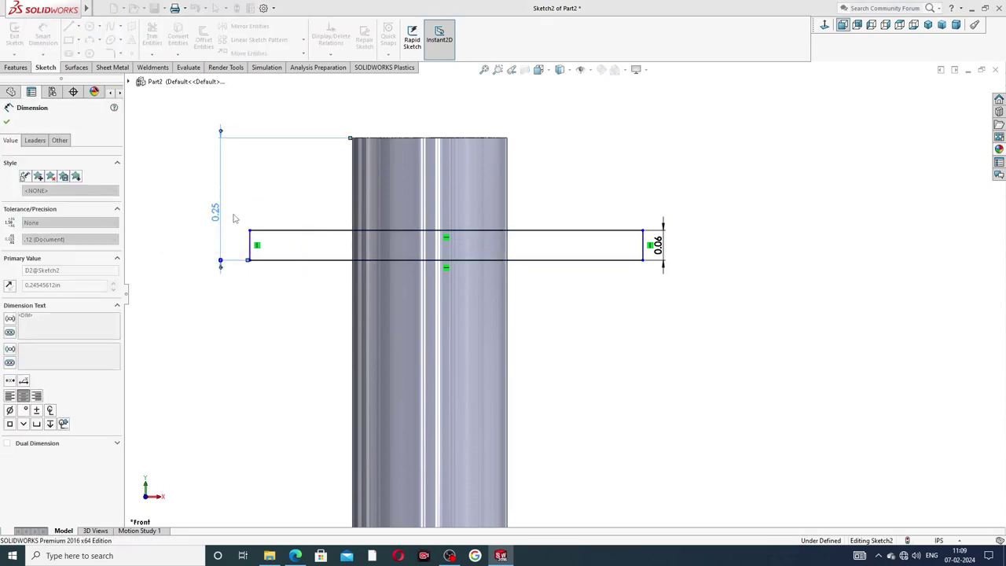
click(656, 164)
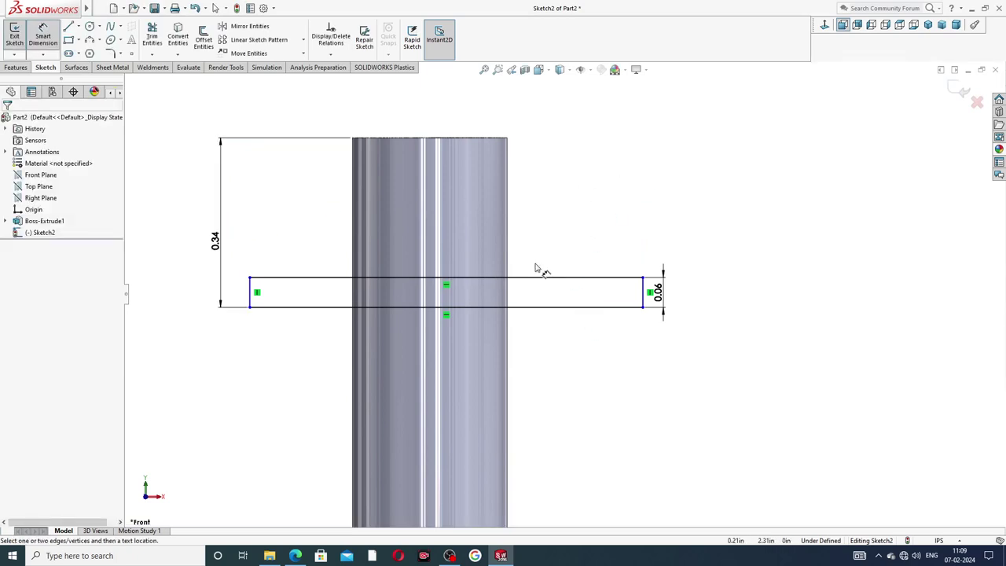
right_click(637, 182)
click(664, 159)
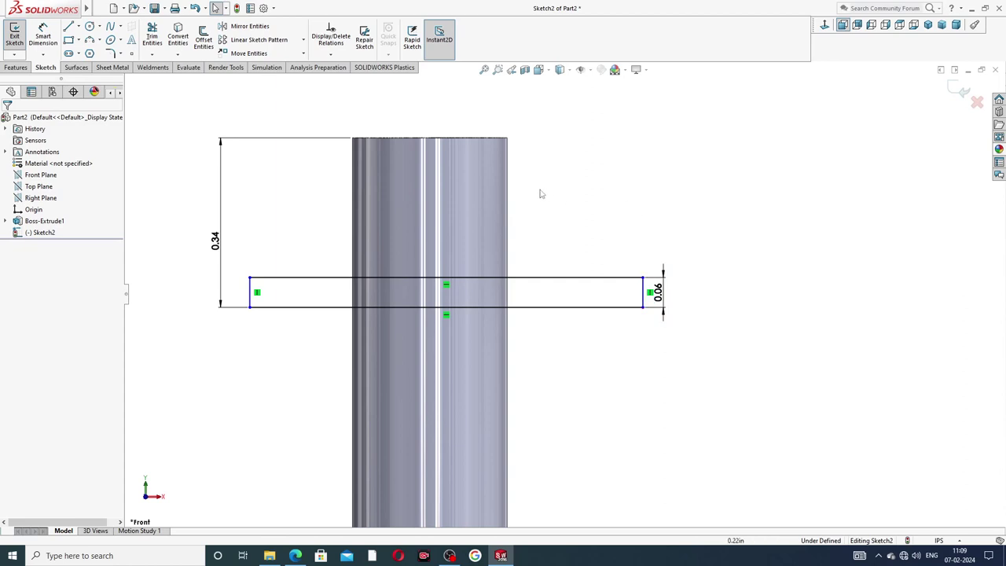
- Nudge the 0.34 and 0.06 dimension labels slightly right and clear the selection
drag(222, 242, 229, 242)
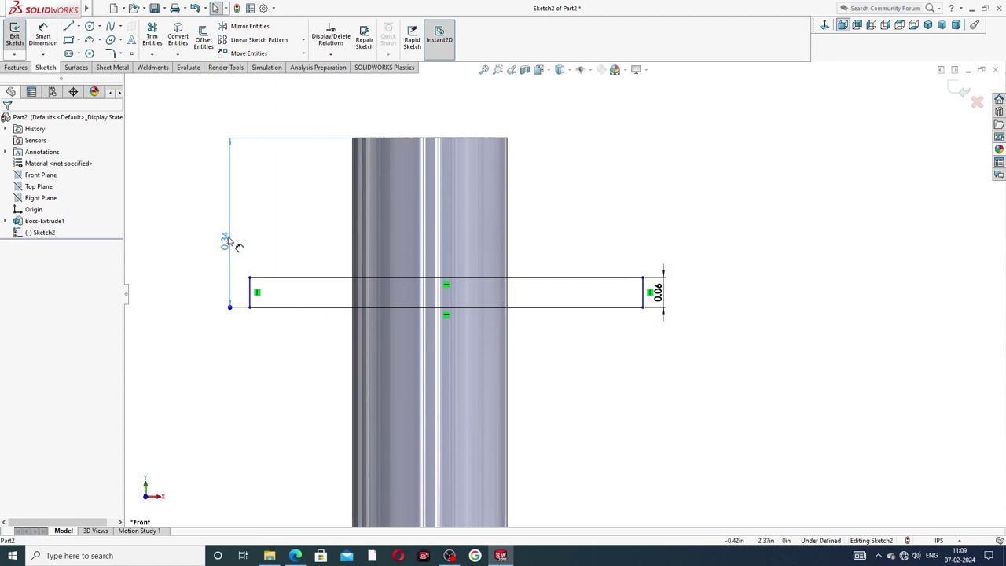
drag(664, 294, 670, 294)
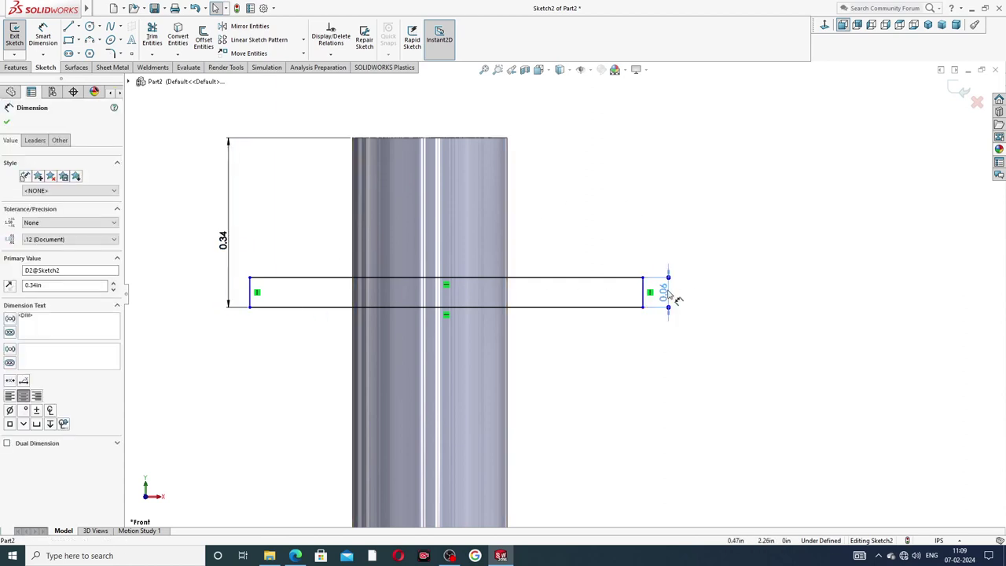
click(644, 228)
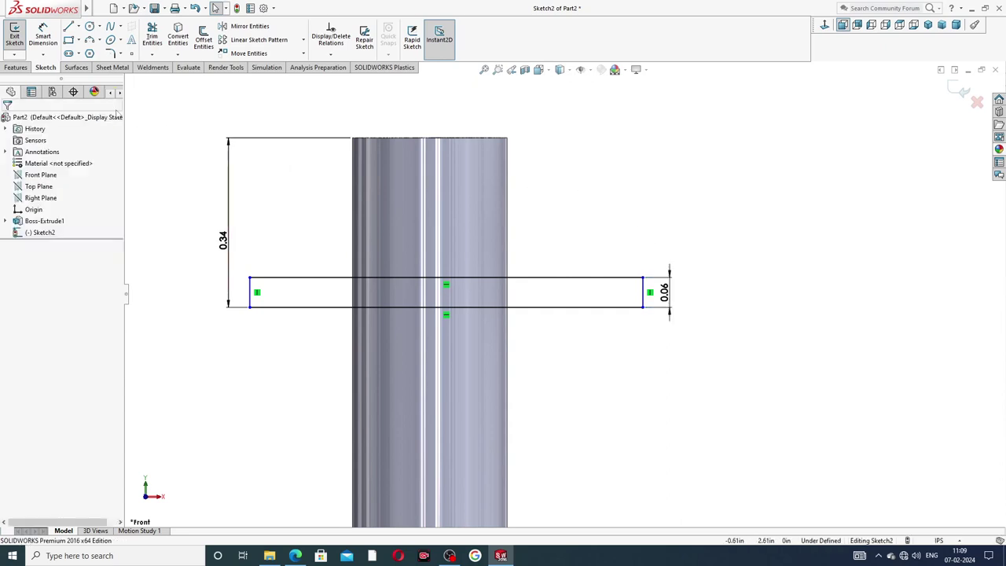
click(20, 68)
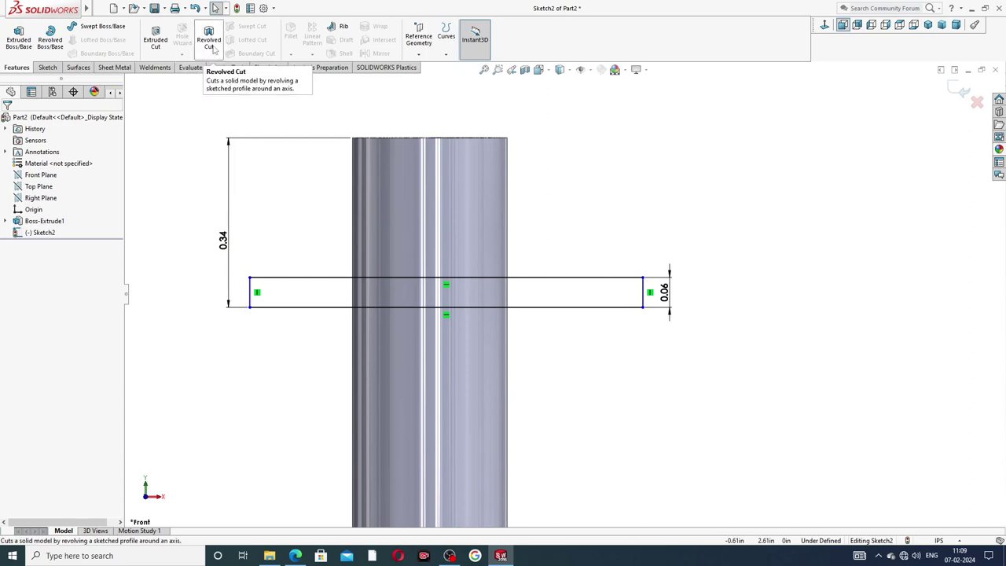
- Cut-revolve the rectangle 360° about Line1 to form the cross-hole, then inspect it
click(213, 49)
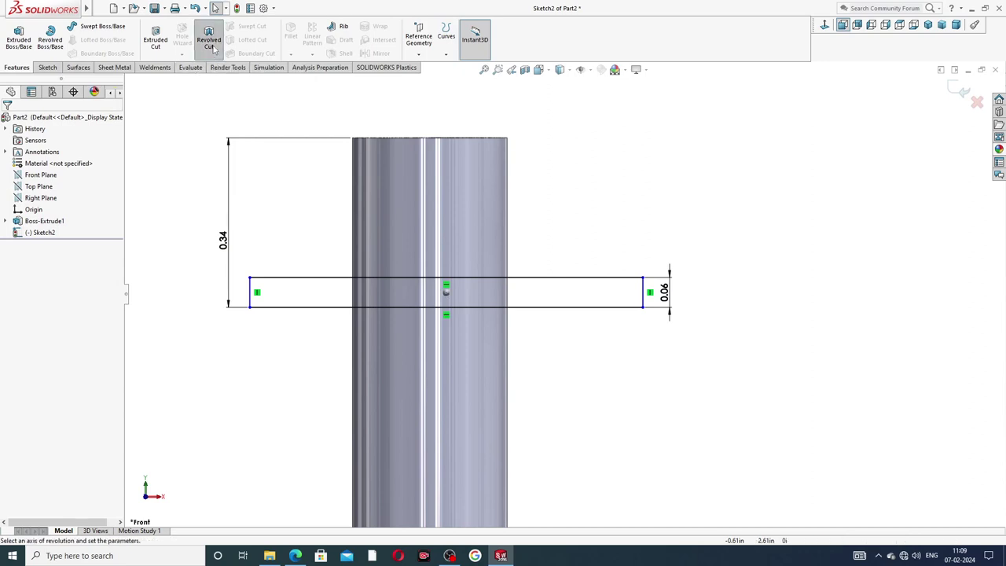
click(343, 314)
middle_drag(296, 366, 292, 366)
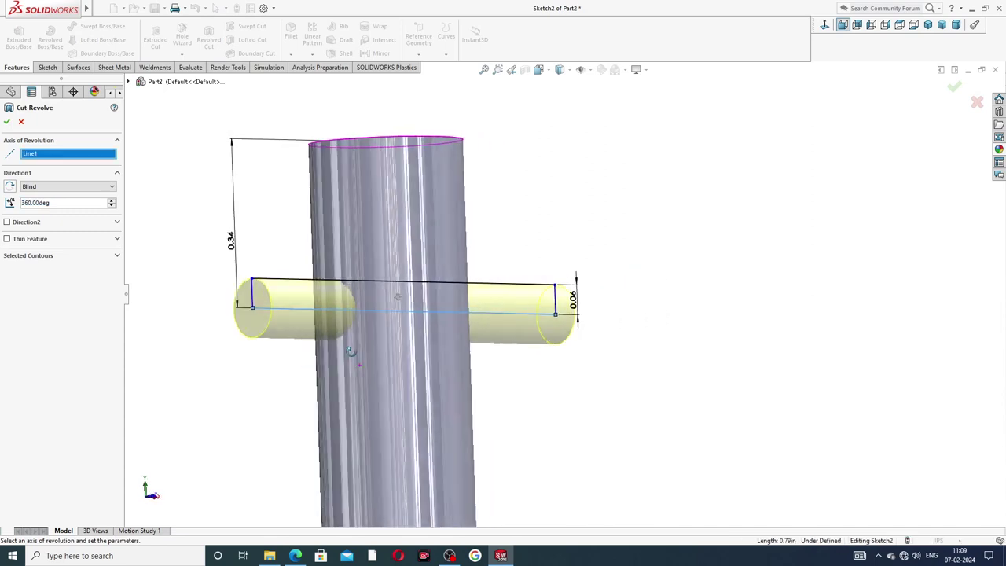
key(ctrl+1)
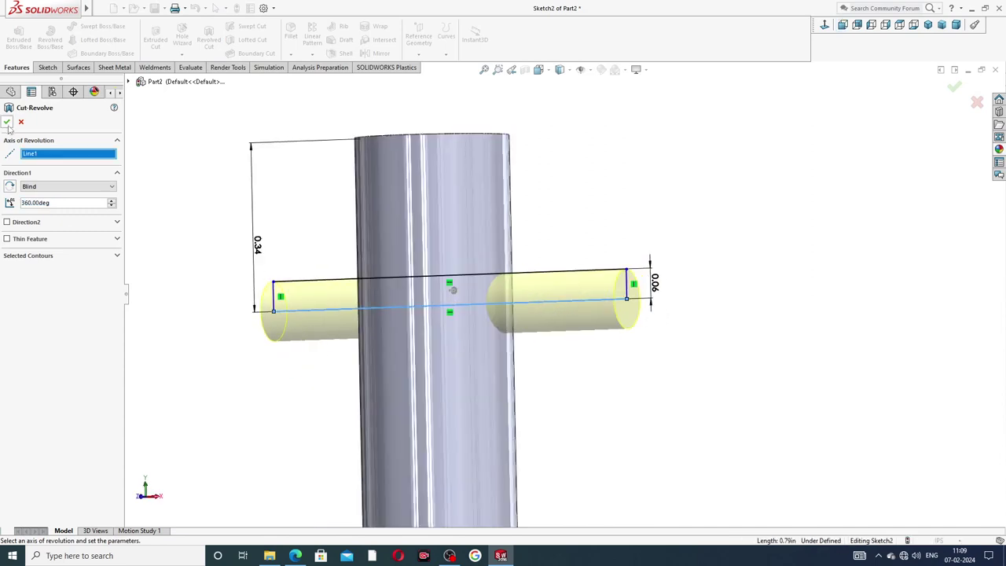
click(953, 86)
middle_drag(599, 278, 555, 355)
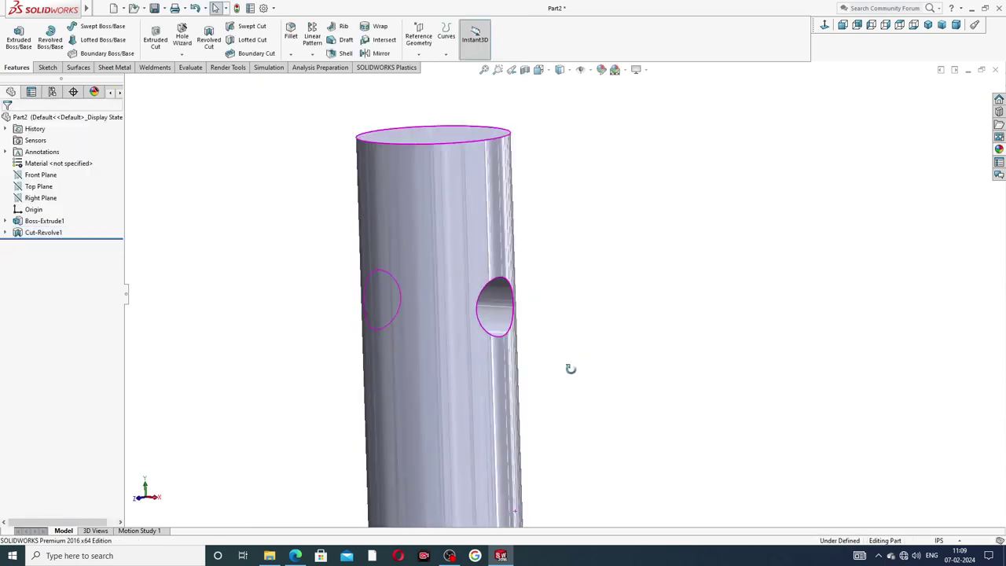
scroll(555, 355, up, 3)
scroll(558, 354, up, 2)
scroll(569, 363, up, 1)
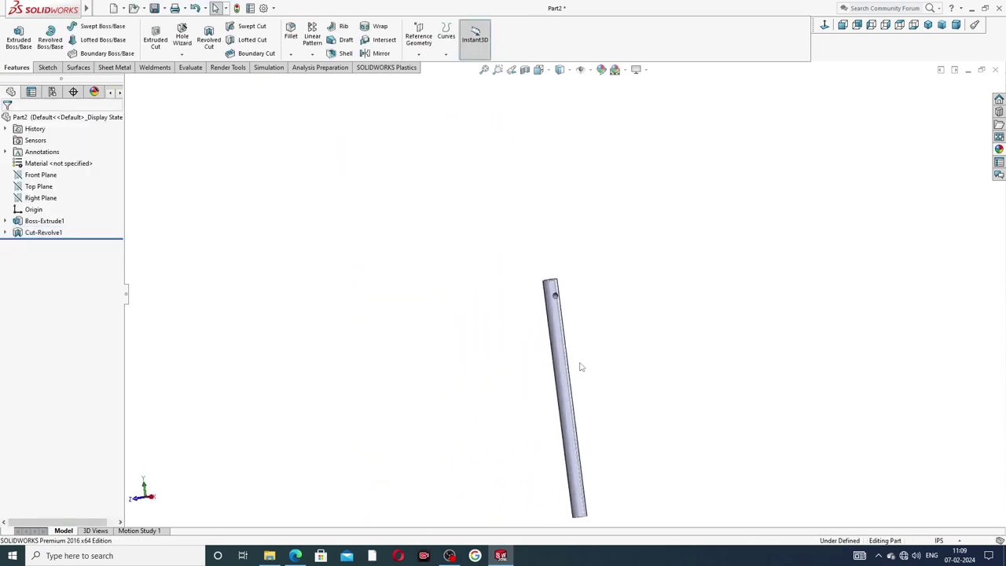
scroll(588, 464, up, 1)
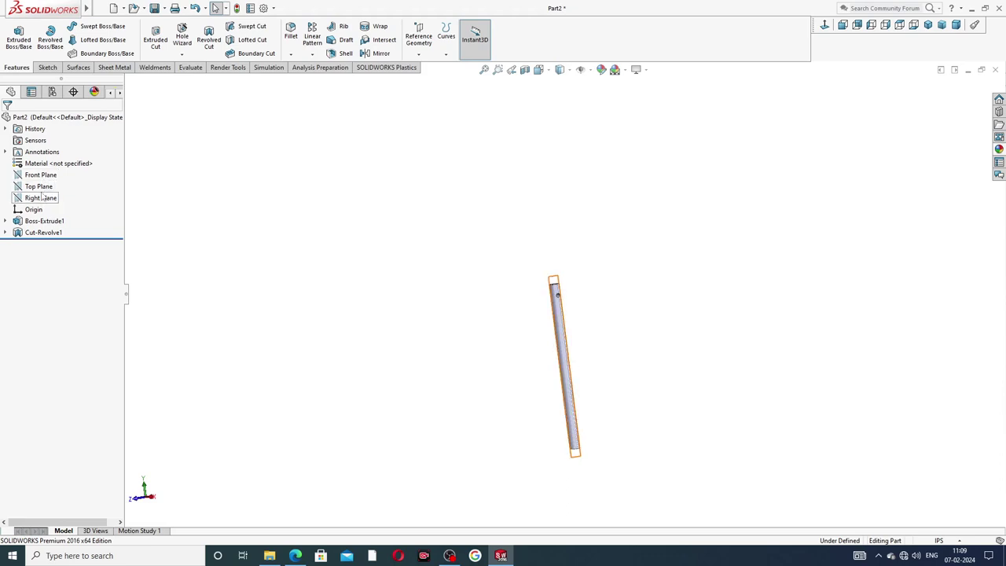
- Mirror Cut-Revolve1 about the Top Plane to add a matching hole near the bottom end
click(39, 187)
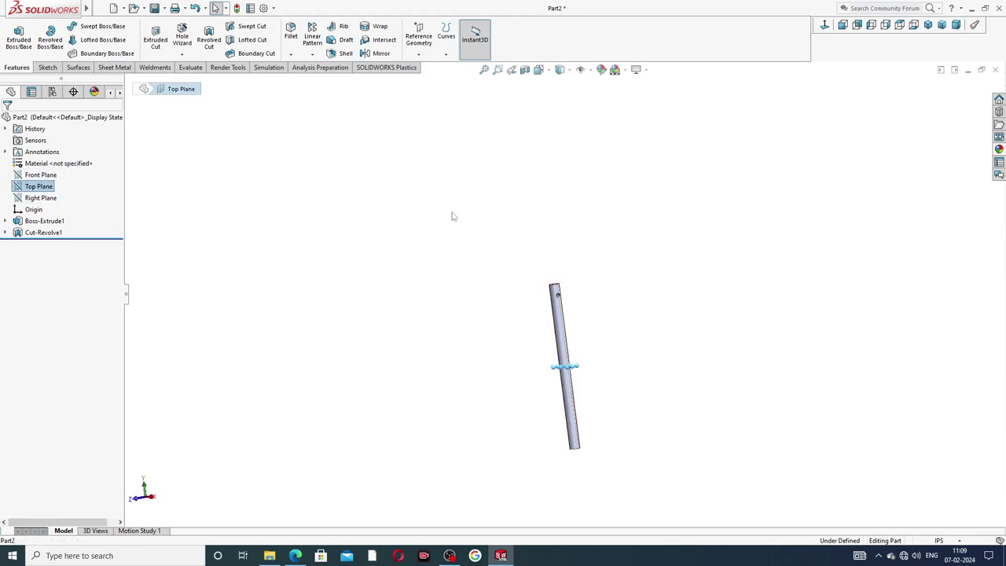
mouse_move(452, 217)
middle_down()
mouse_move(478, 272)
mouse_move(466, 341)
mouse_move(494, 332)
middle_up()
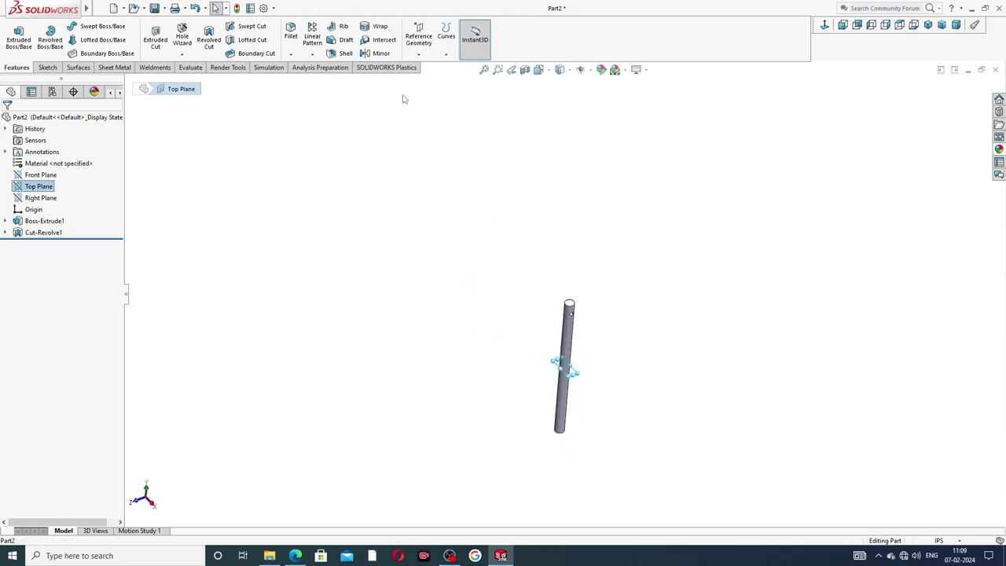
click(381, 54)
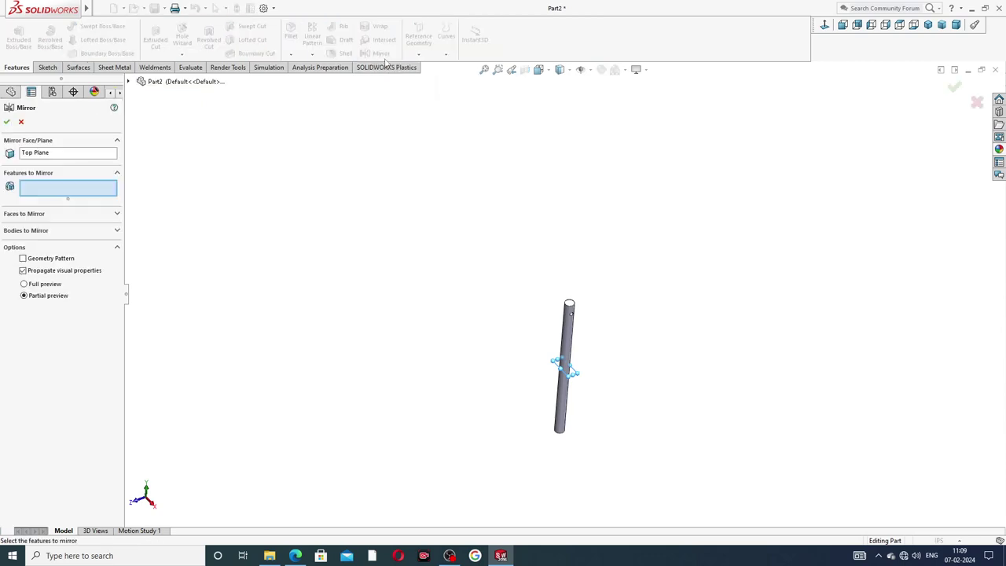
click(129, 82)
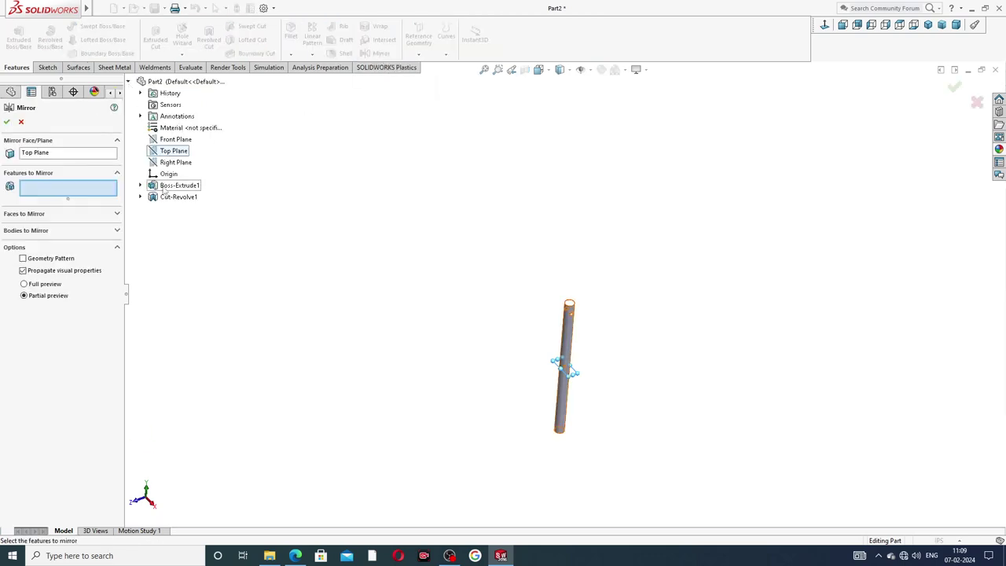
click(173, 198)
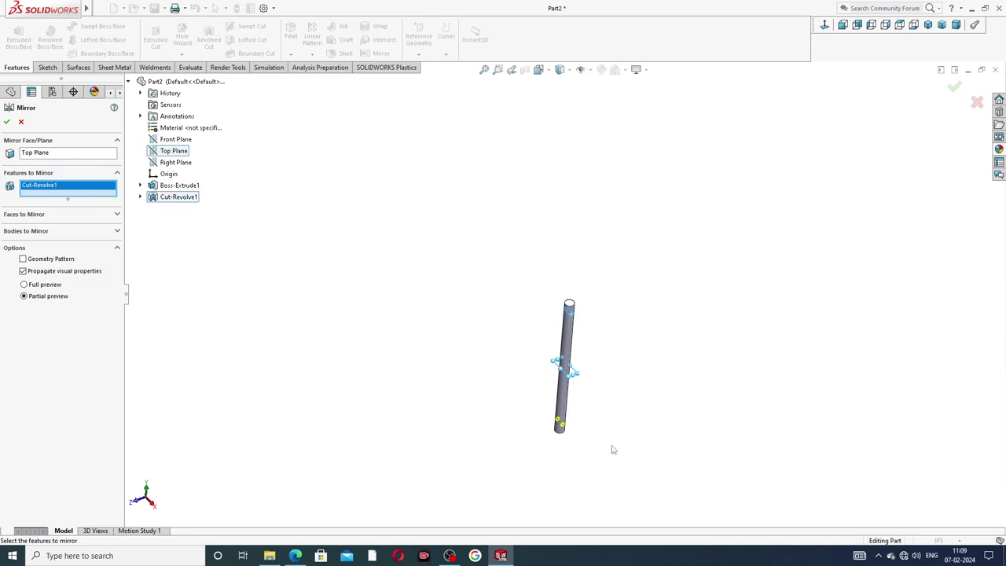
mouse_move(596, 414)
middle_down()
mouse_move(594, 330)
mouse_move(598, 355)
middle_up()
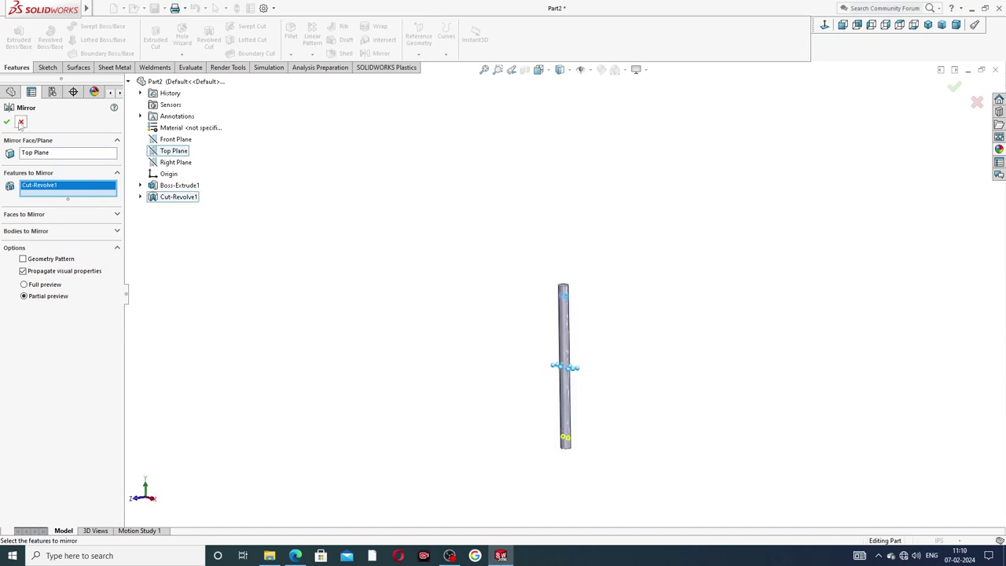
click(7, 122)
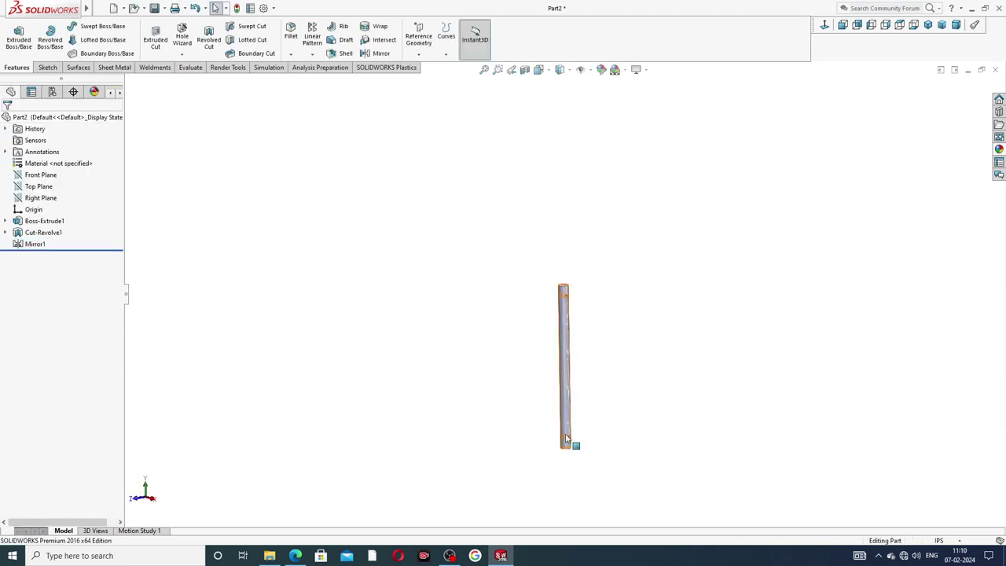
scroll(578, 440, down, 5)
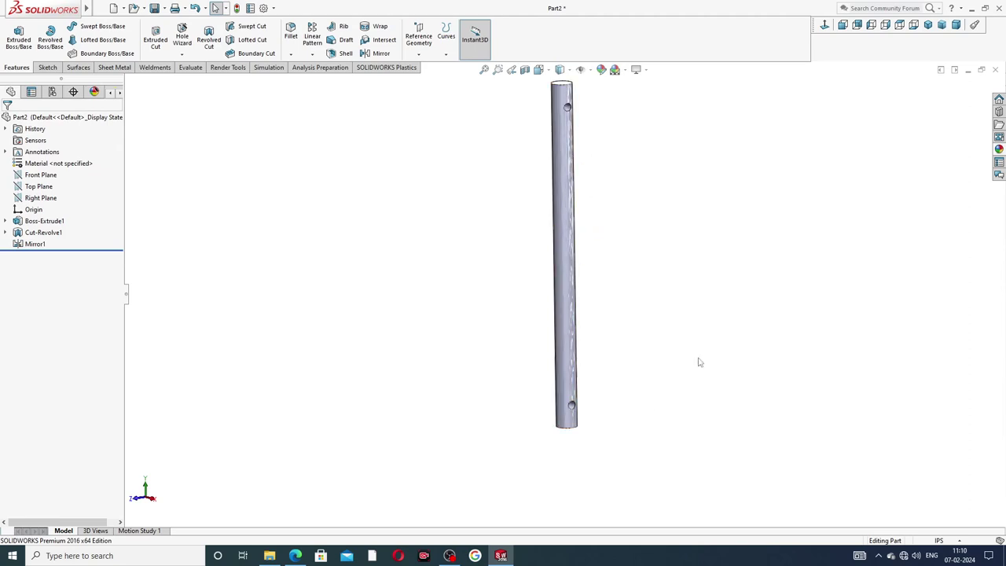
- Apply the Metal > Chrome 'chromium plate' appearance to the rod and orbit to inspect the finish
click(998, 149)
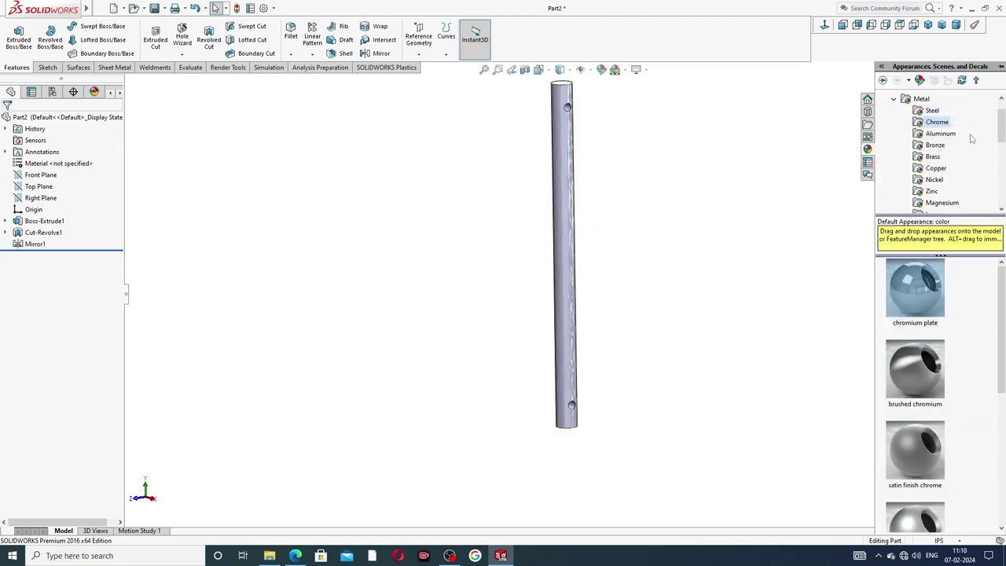
scroll(973, 139, up, 1)
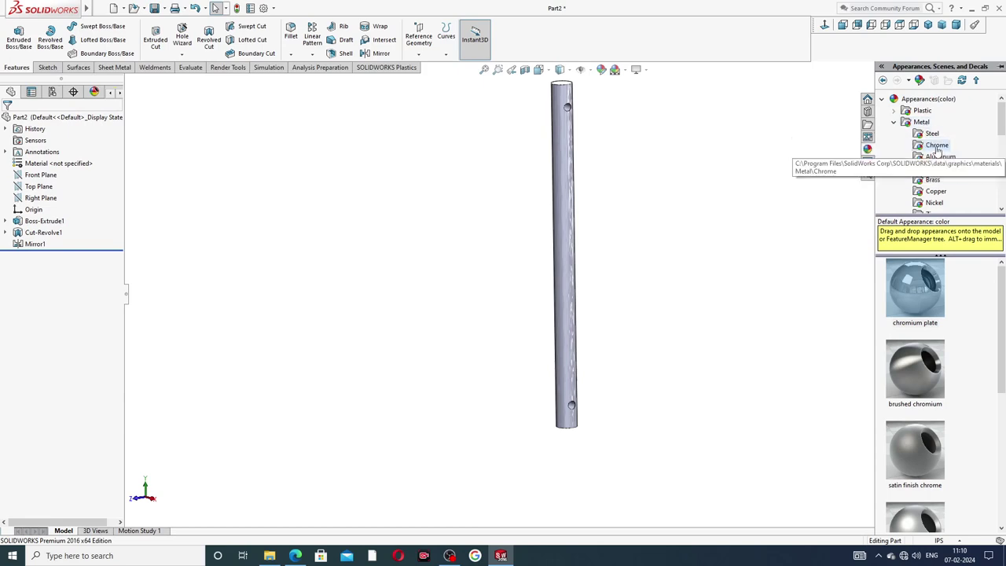
click(922, 296)
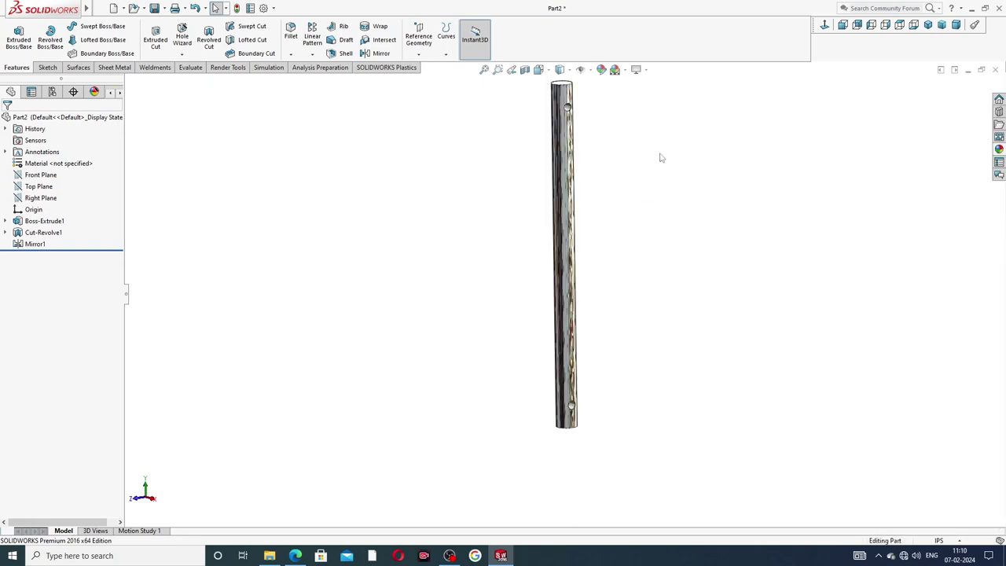
mouse_move(660, 157)
middle_down()
mouse_move(801, 194)
mouse_move(668, 217)
mouse_move(772, 247)
mouse_move(685, 261)
middle_up()
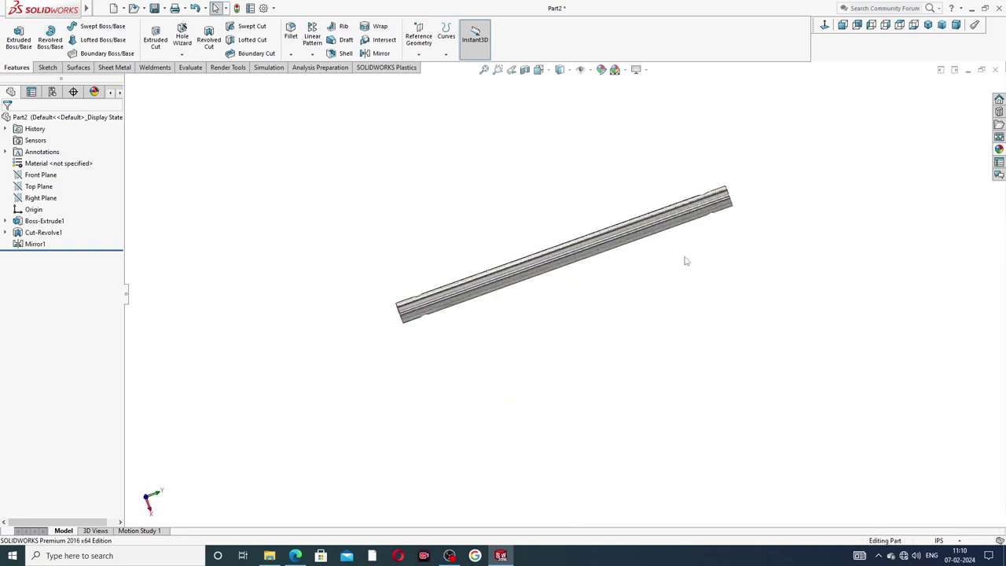
click(927, 25)
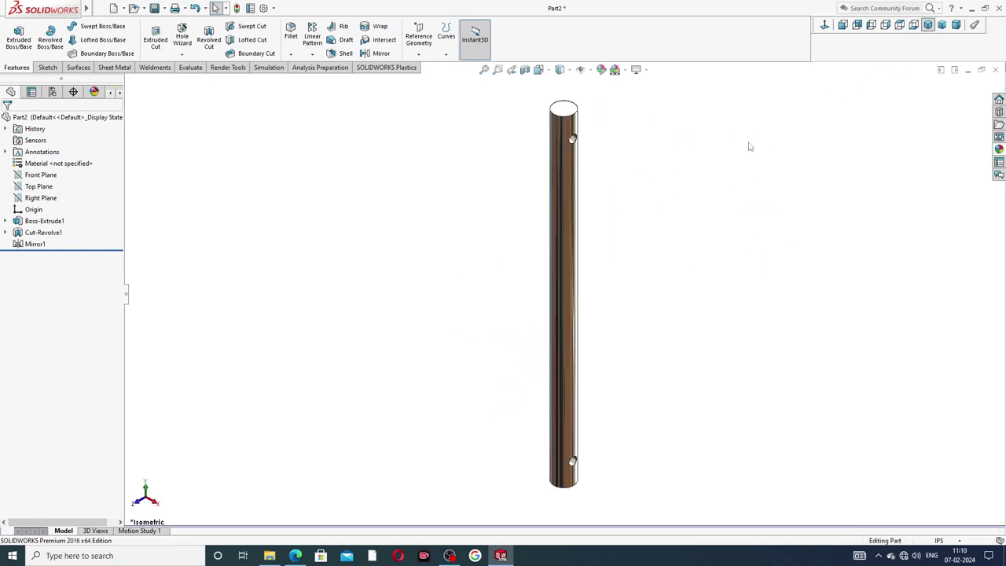
mouse_move(732, 202)
middle_down()
mouse_move(757, 213)
mouse_move(752, 195)
middle_up()
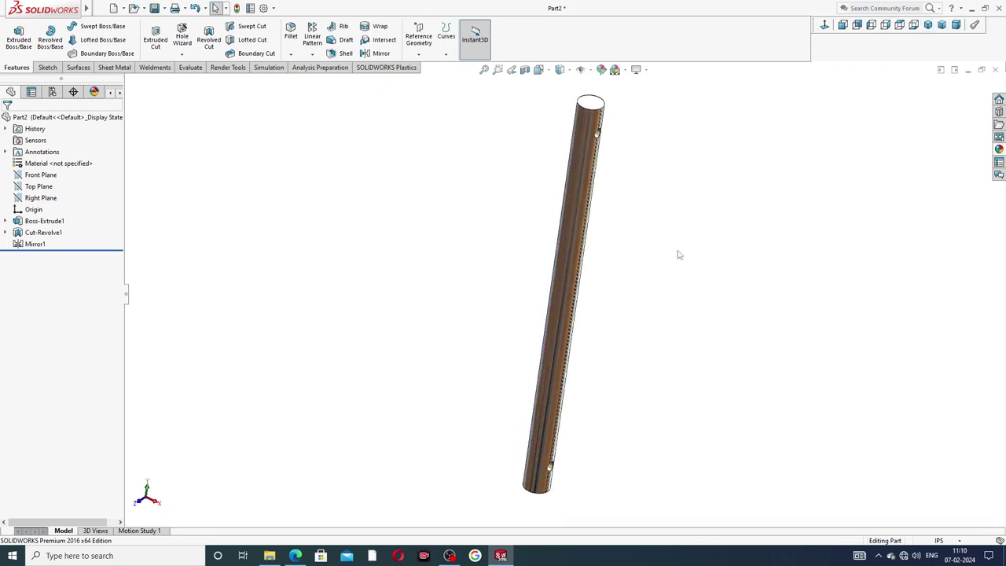
middle_drag(678, 255, 632, 249)
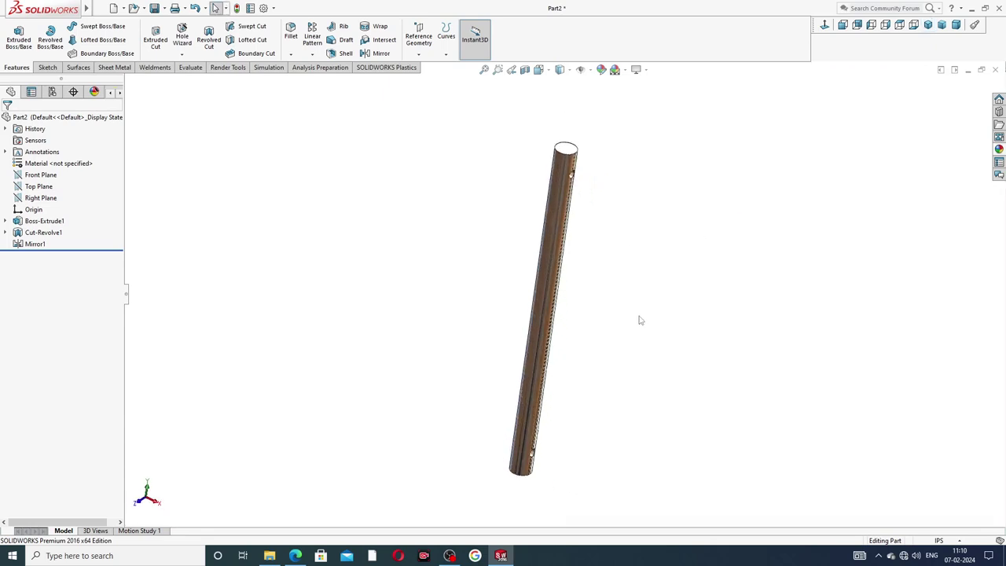
middle_drag(608, 294, 703, 310)
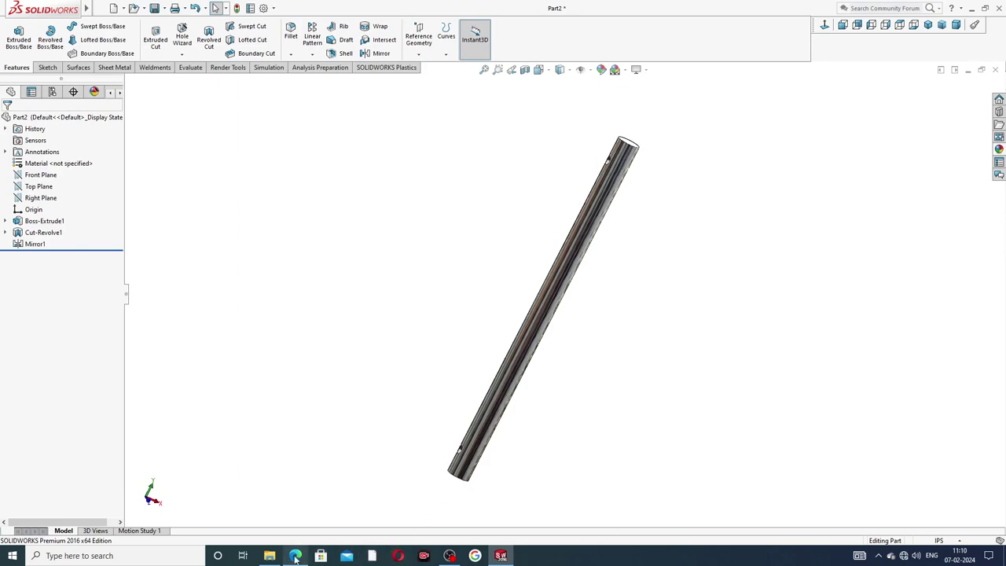
click(295, 557)
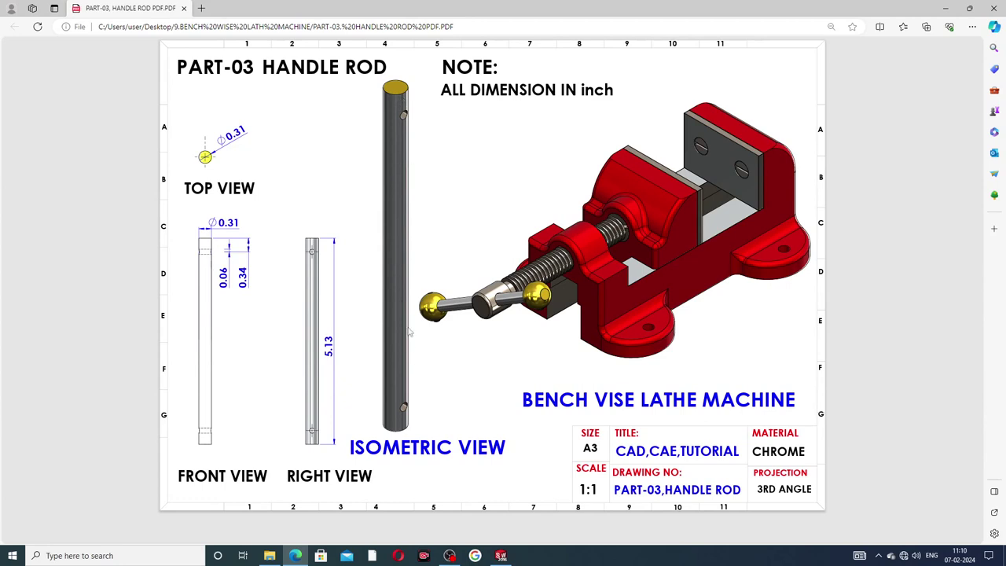
click(500, 555)
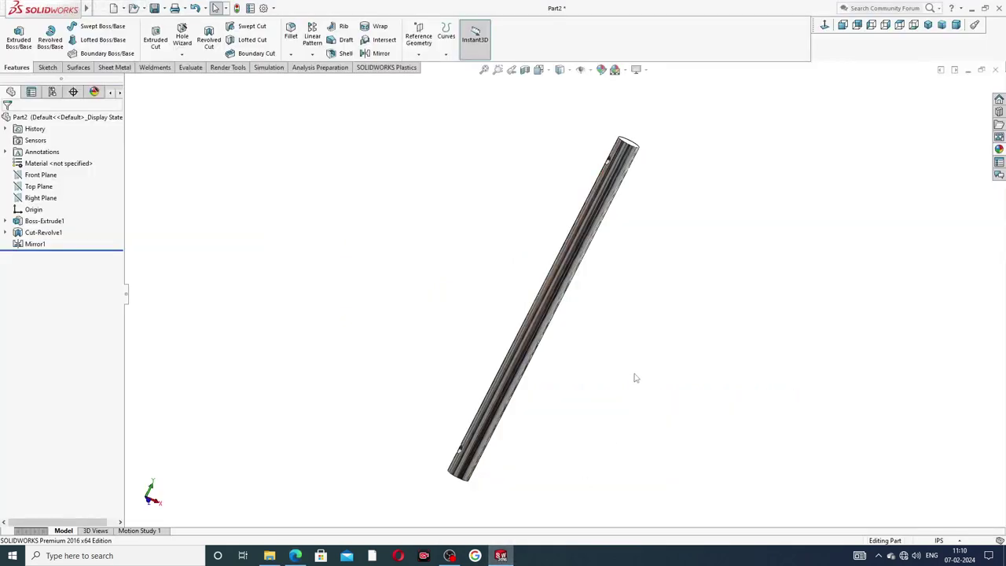
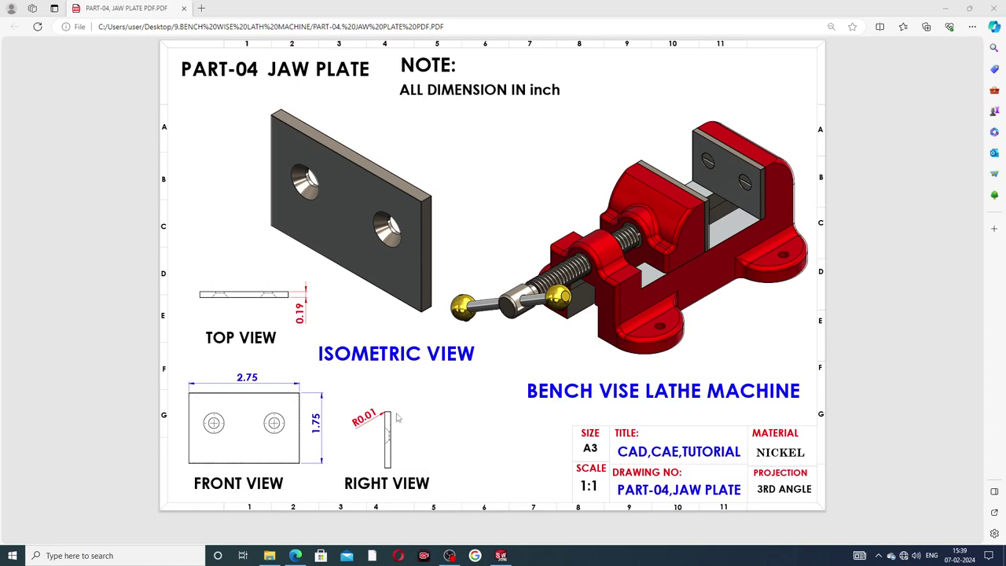
- Bring up JAW PLATE2 and orbit it to check its back, edge, top and front faces
click(501, 556)
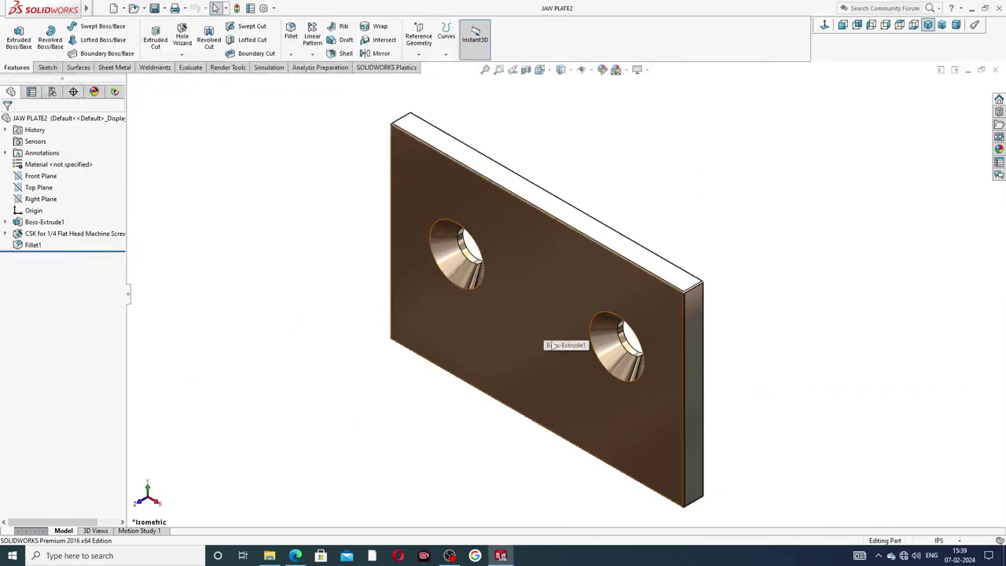
mouse_move(542, 343)
middle_down()
mouse_move(462, 302)
mouse_move(506, 290)
middle_up()
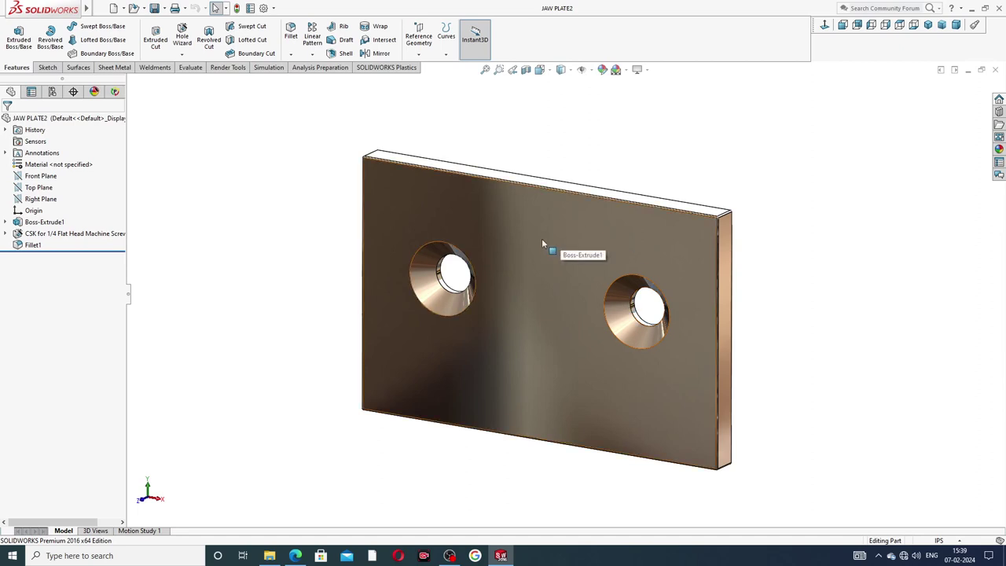
scroll(570, 315, up, 3)
mouse_move(571, 315)
middle_down()
mouse_move(527, 312)
mouse_move(552, 305)
middle_up()
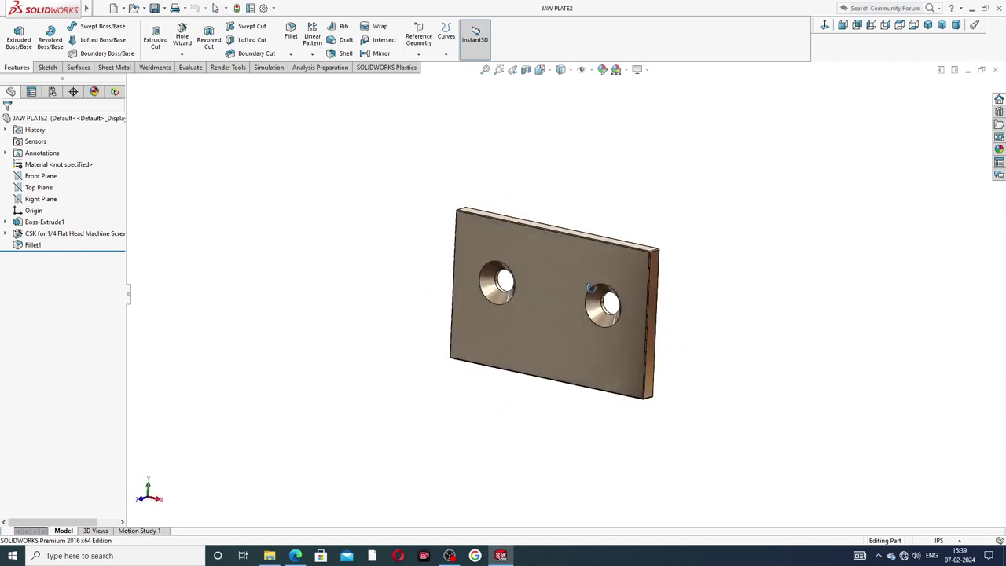
scroll(549, 305, down, 3)
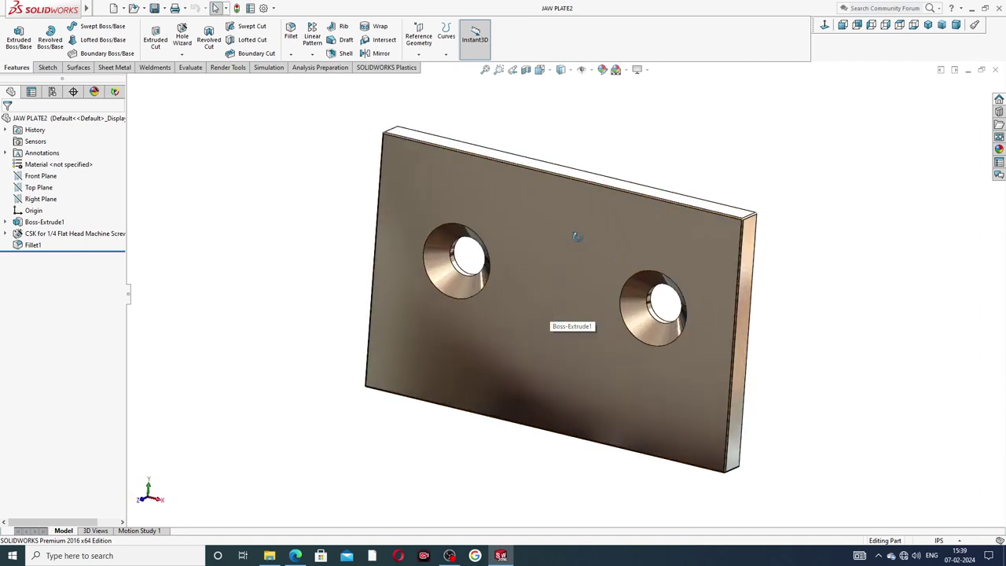
mouse_move(577, 229)
middle_down()
mouse_move(514, 312)
mouse_move(422, 281)
mouse_move(406, 327)
mouse_move(602, 354)
mouse_move(563, 242)
mouse_move(512, 276)
middle_up()
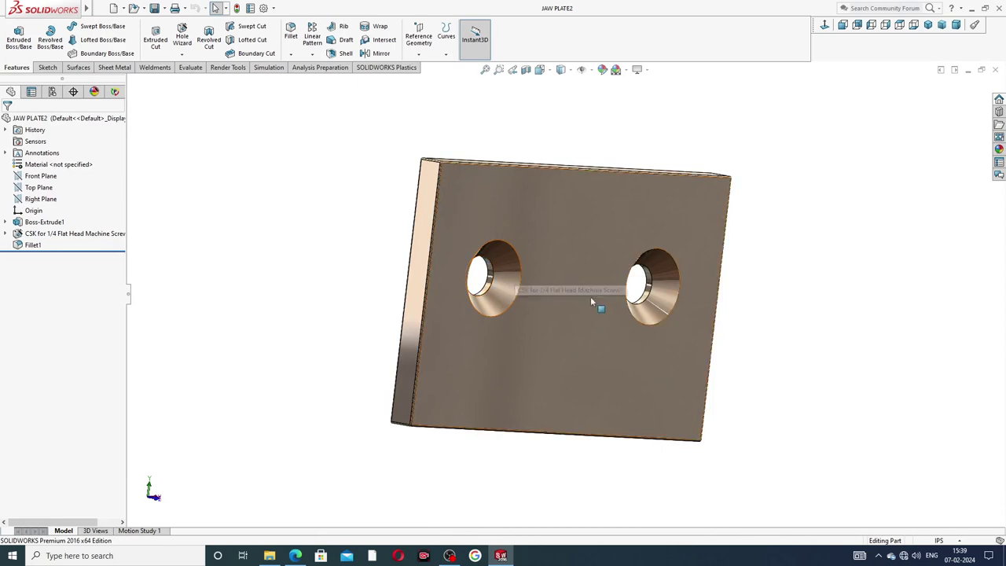
mouse_move(522, 283)
middle_down()
mouse_move(498, 315)
mouse_move(653, 307)
mouse_move(586, 382)
middle_up()
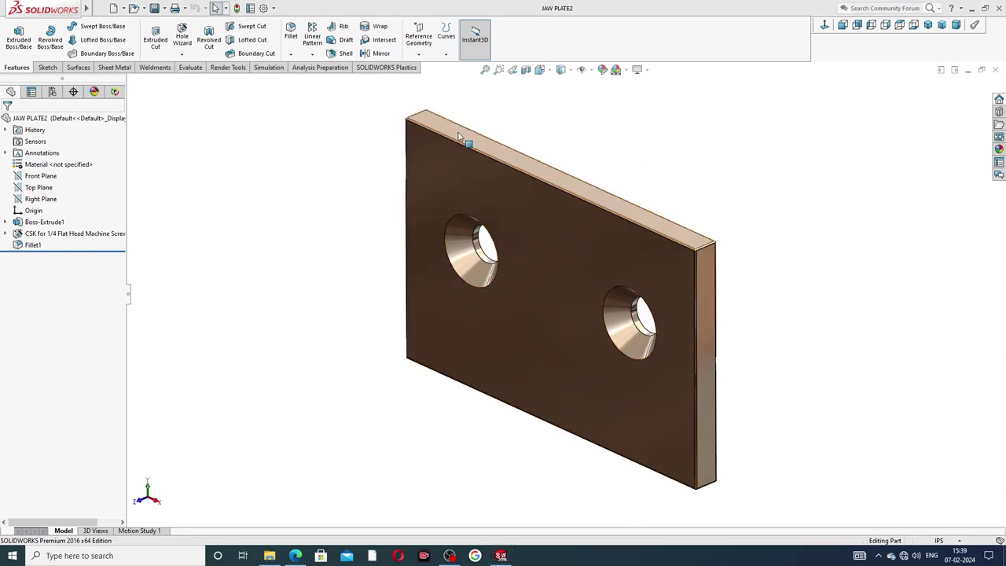
- Close JAW PLATE2 and start a new part with the Plain White scene
click(994, 69)
click(100, 8)
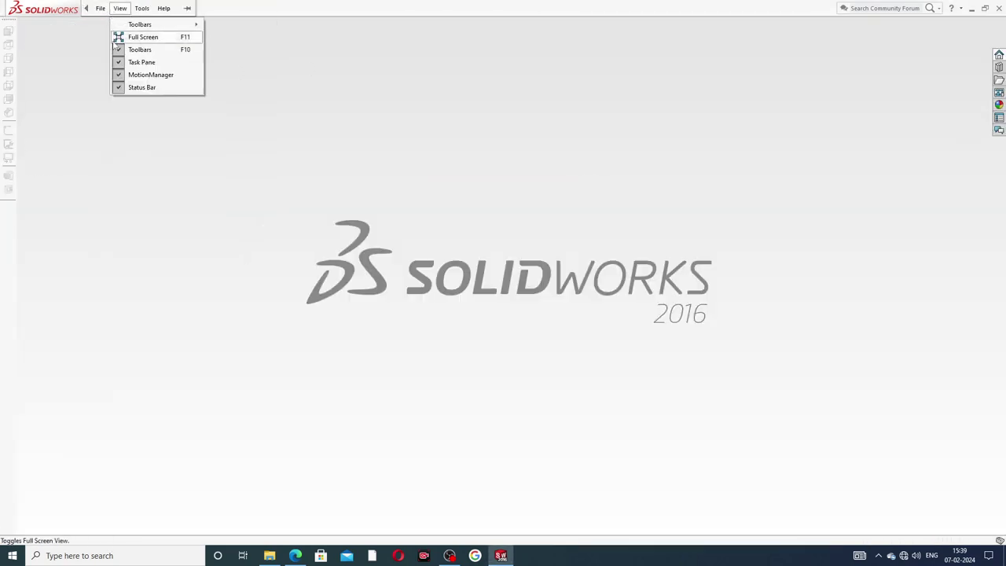
click(113, 7)
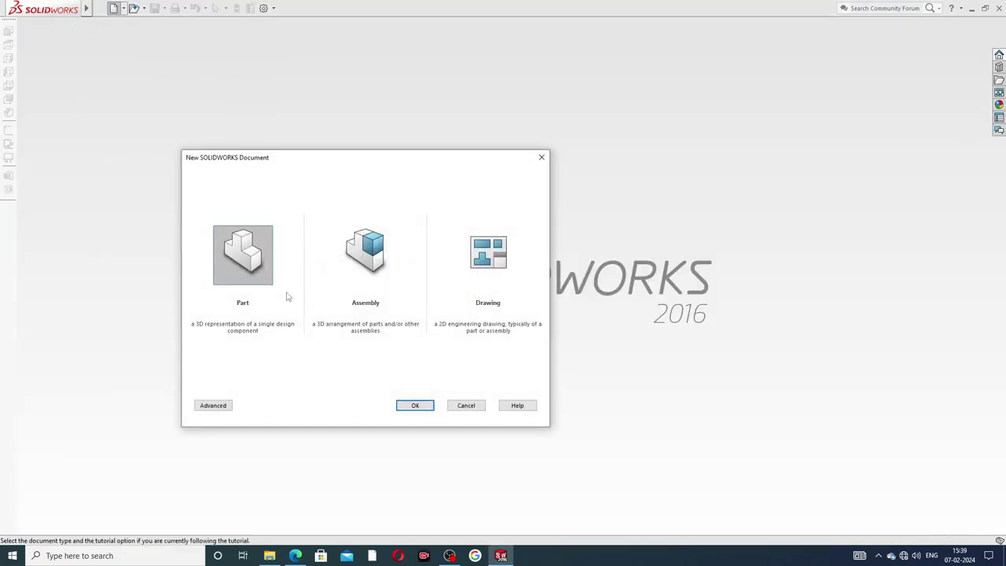
click(415, 405)
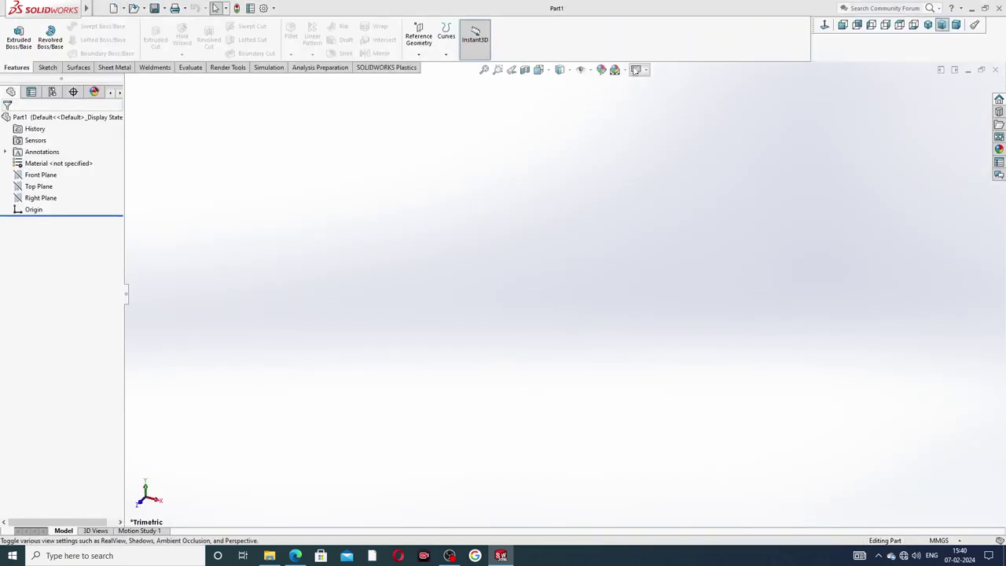
click(624, 71)
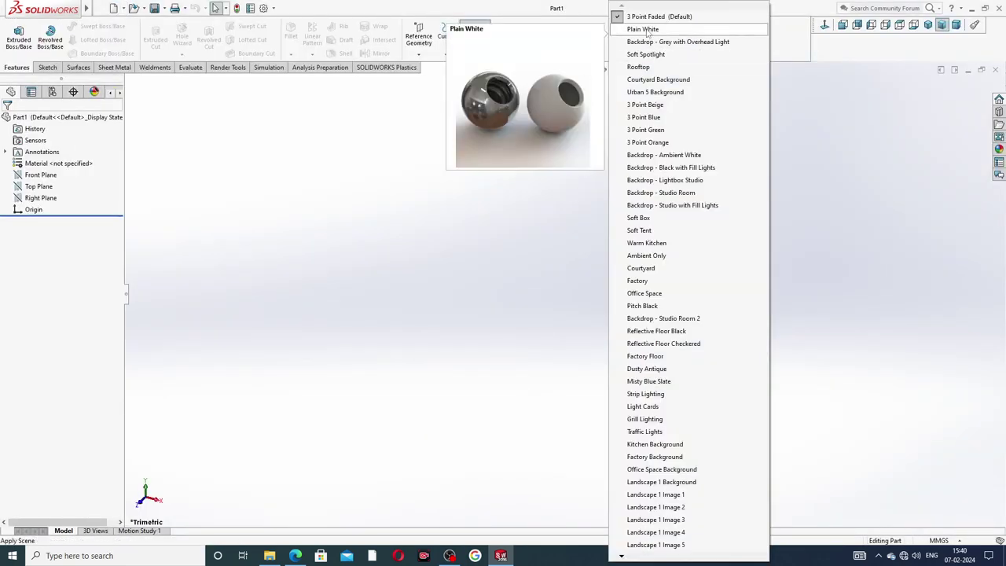
click(647, 32)
- Raise the document's shaded and wireframe image quality sliders to maximum
click(264, 8)
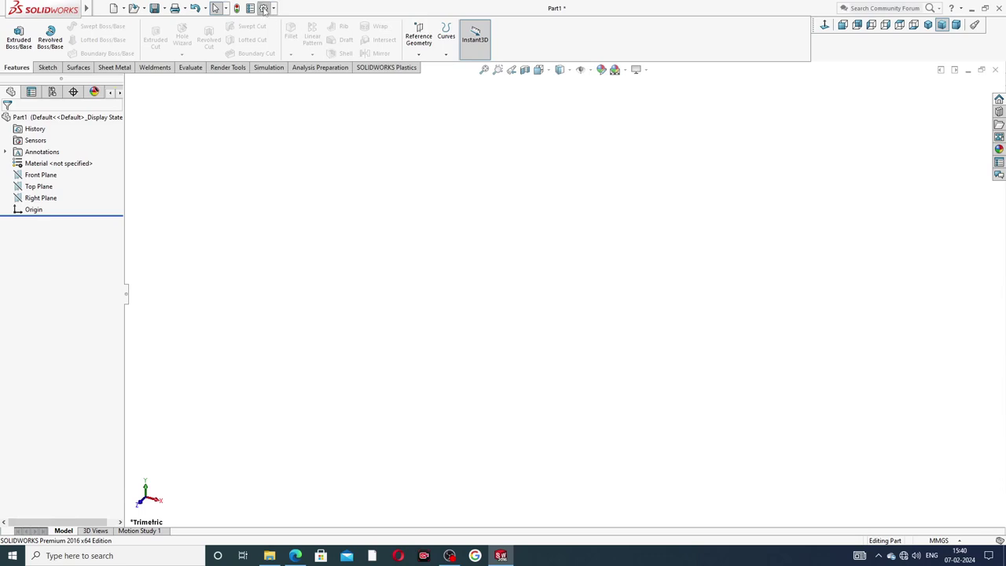
click(358, 102)
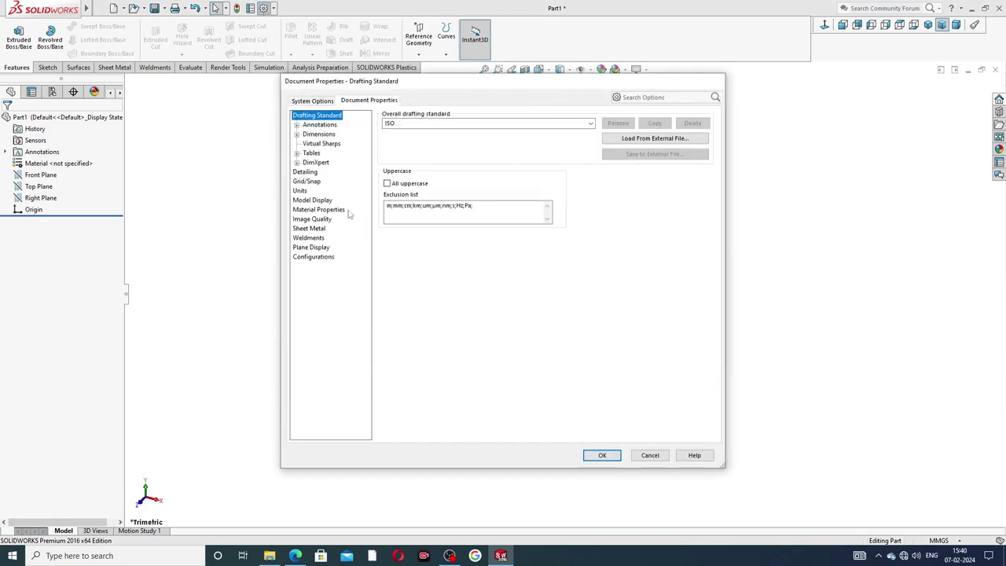
click(317, 220)
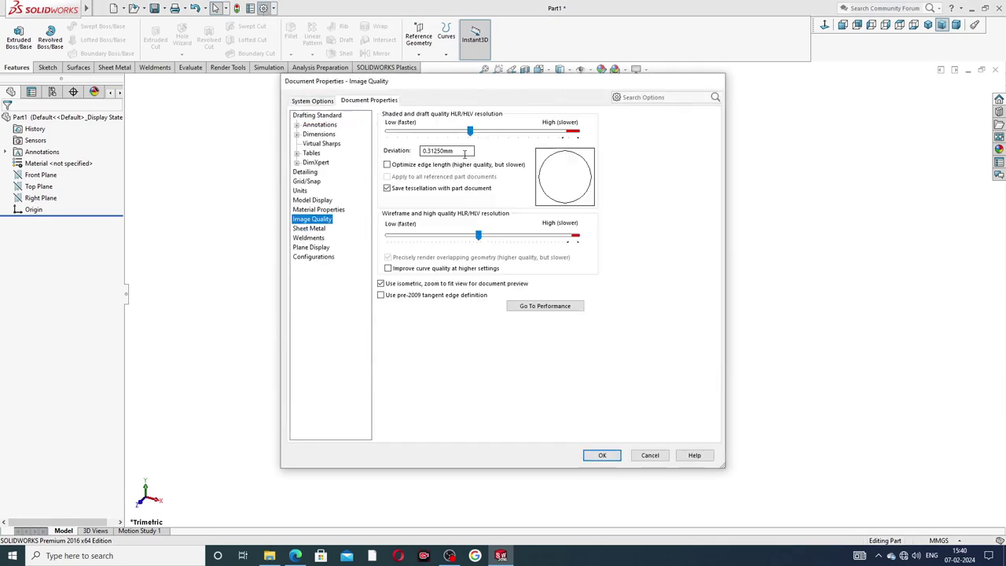
drag(470, 131, 577, 130)
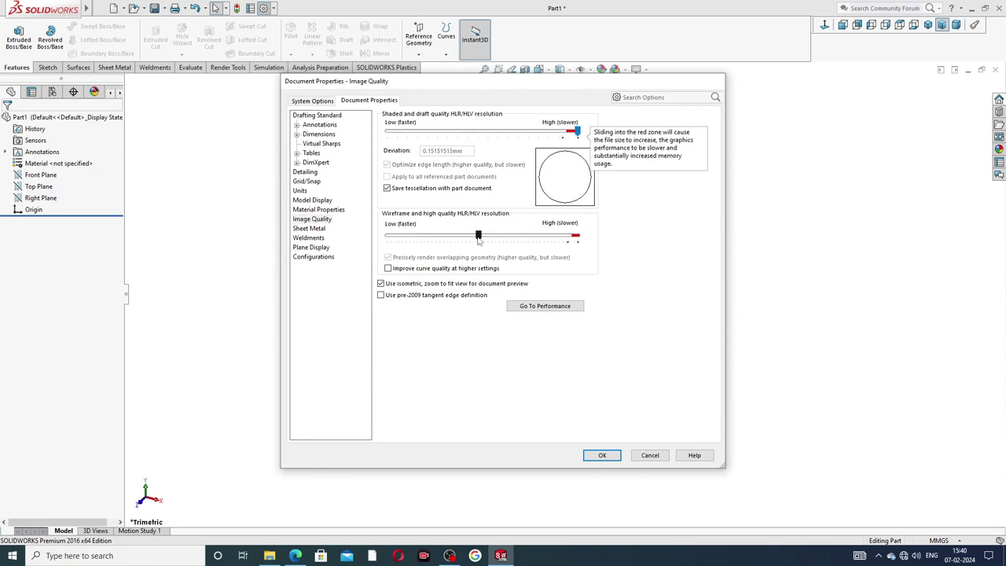
drag(478, 235, 576, 235)
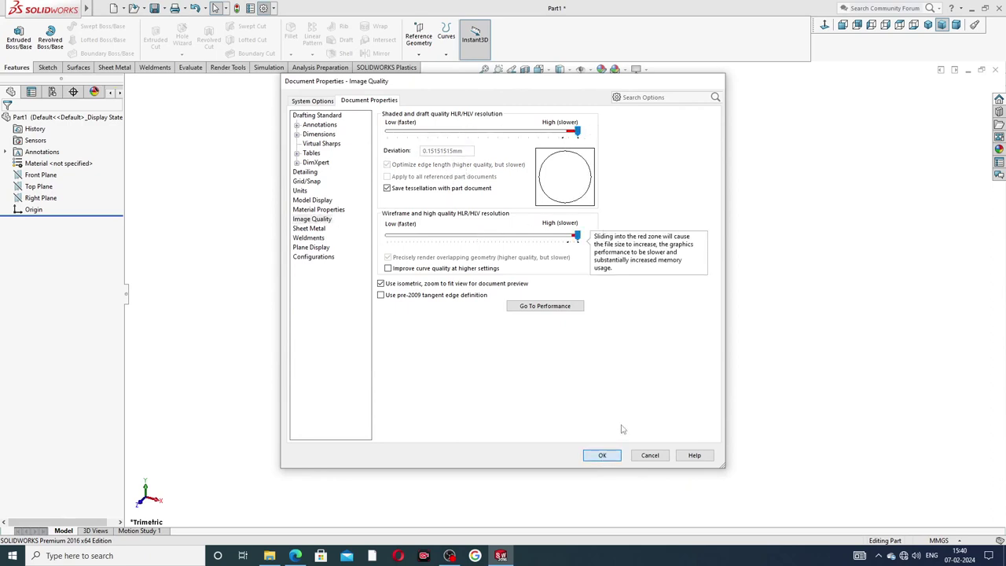
click(602, 455)
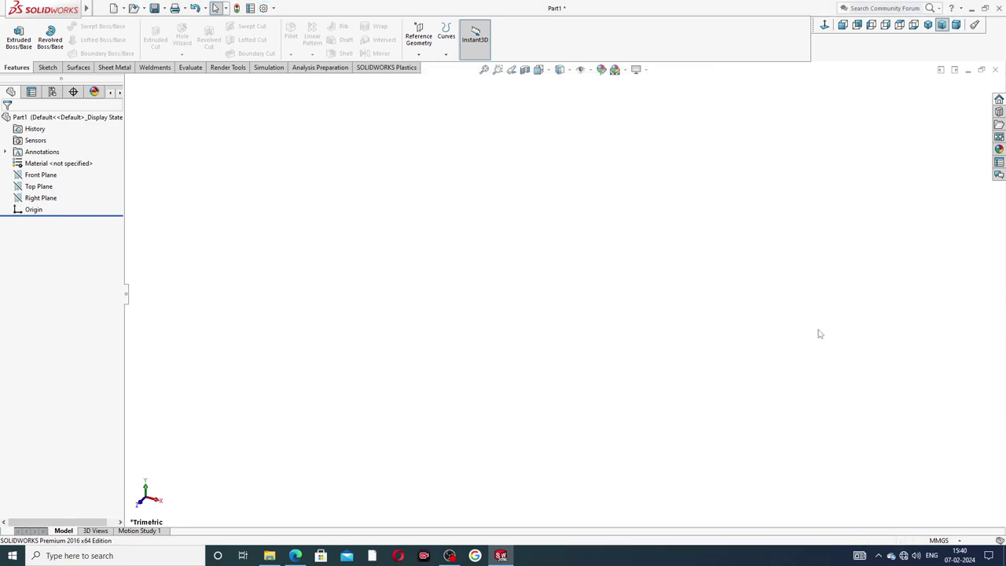
- Set the part to IPS (inch, pound, second) units and bring up the jaw plate PDF
click(928, 541)
click(918, 515)
click(940, 541)
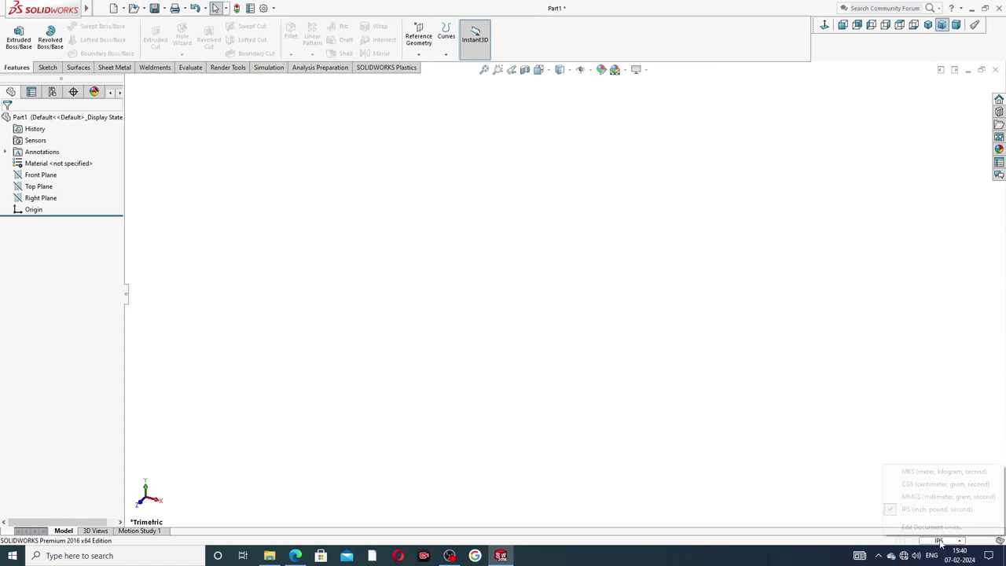
click(762, 457)
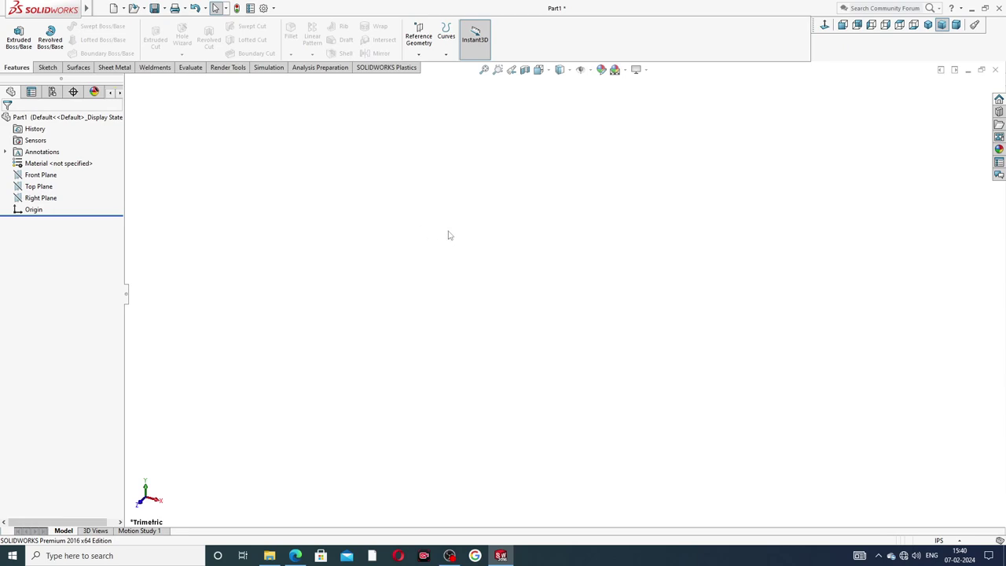
click(313, 546)
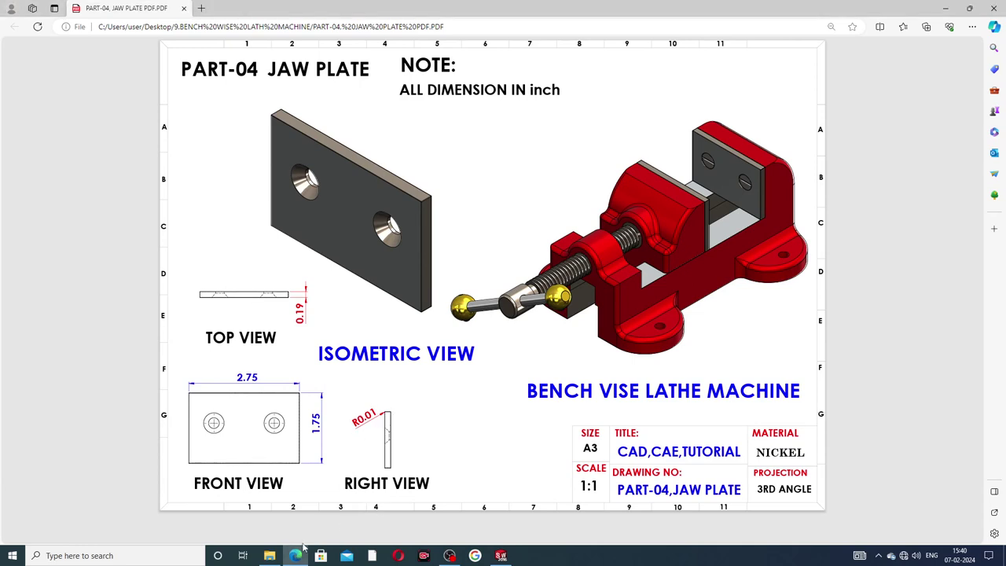
- Start a sketch on the Front Plane with the corner rectangle tool
click(501, 556)
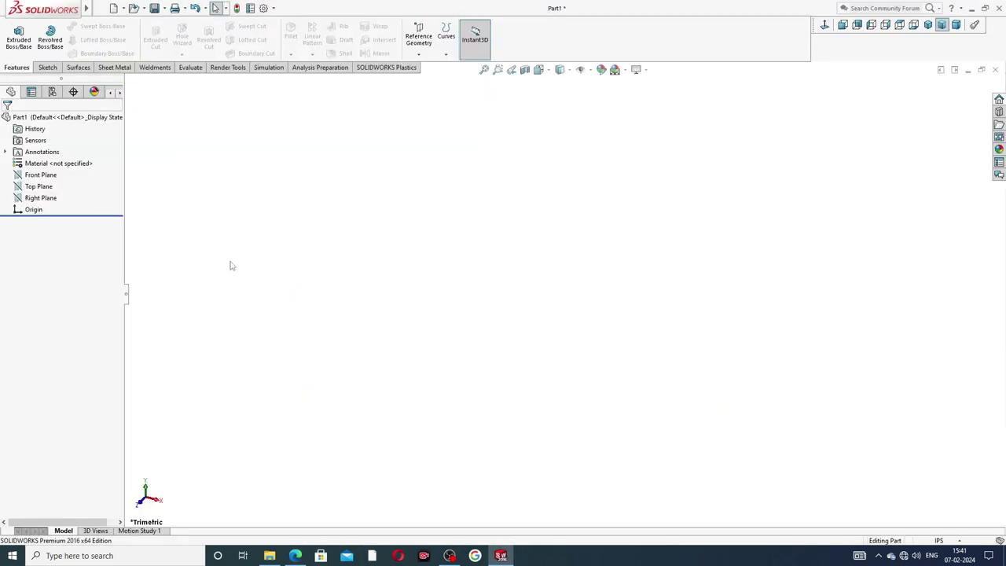
click(47, 175)
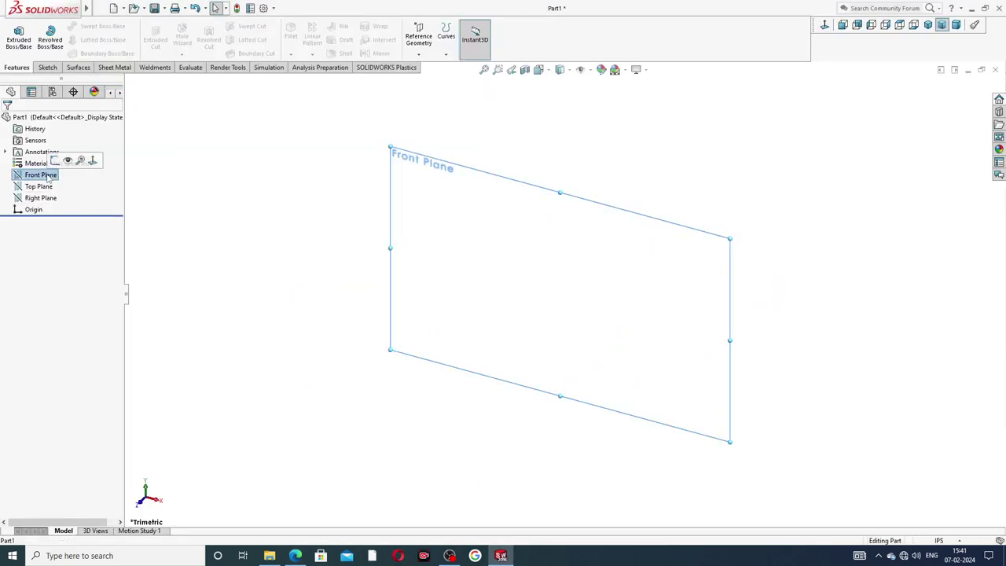
click(62, 160)
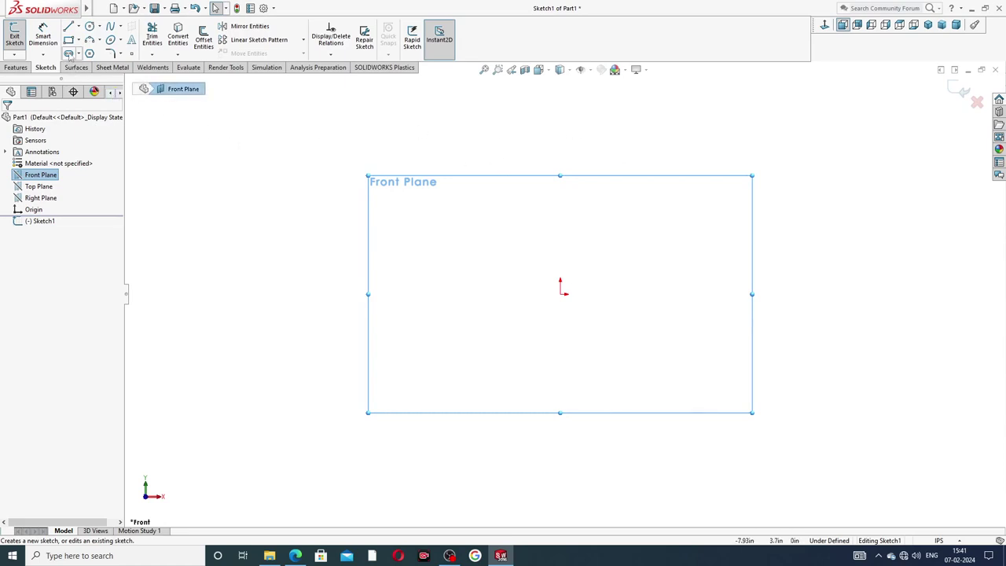
click(78, 39)
click(94, 53)
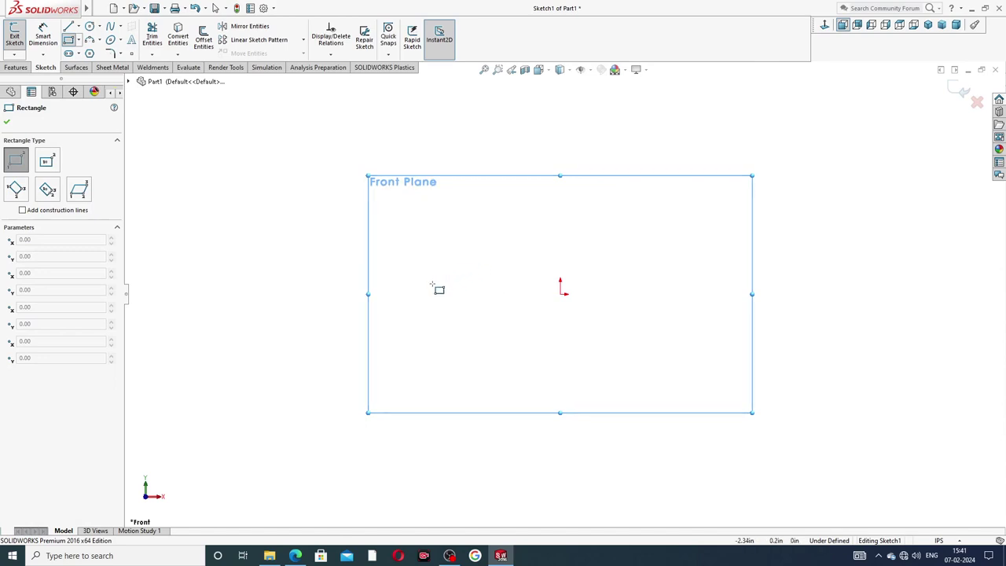
- Check the drawing, then draw a rectangle with its bottom edge on the origin
click(297, 555)
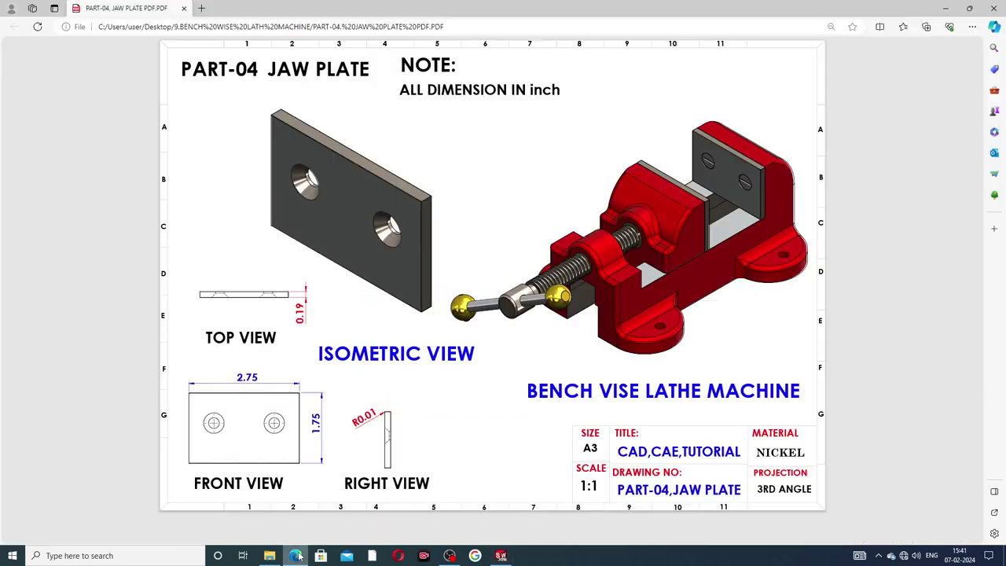
click(297, 555)
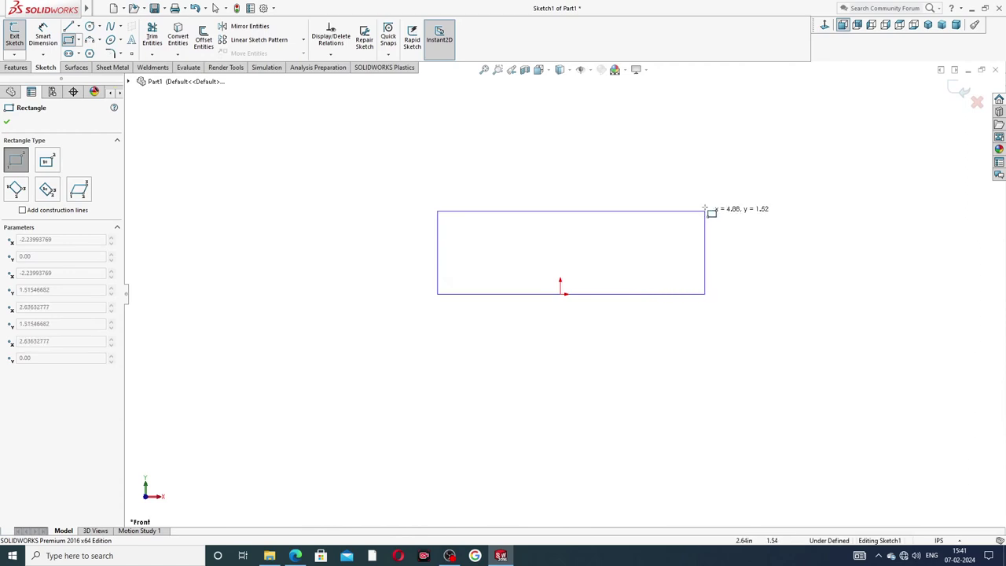
drag(438, 293, 710, 170)
right_click(747, 165)
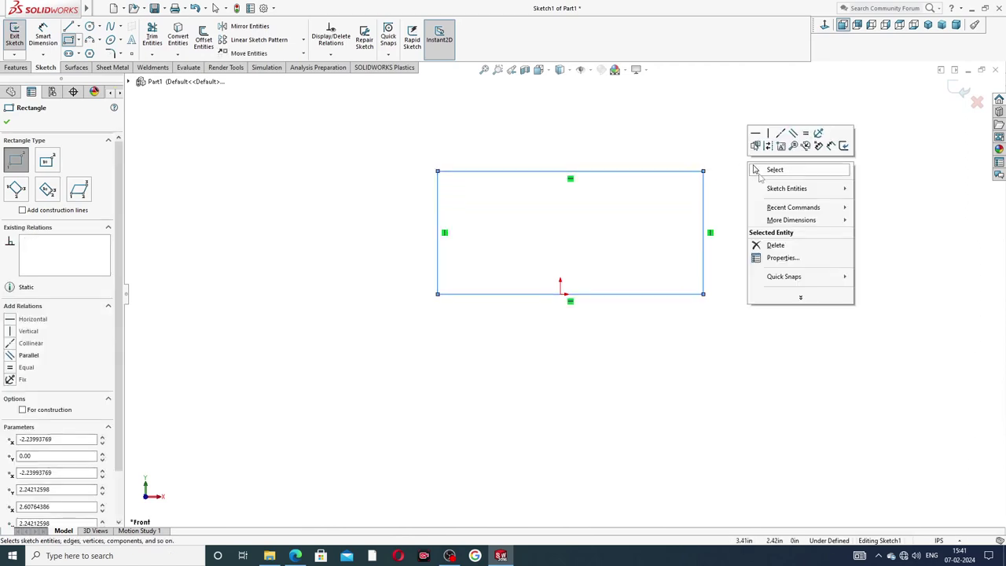
click(755, 170)
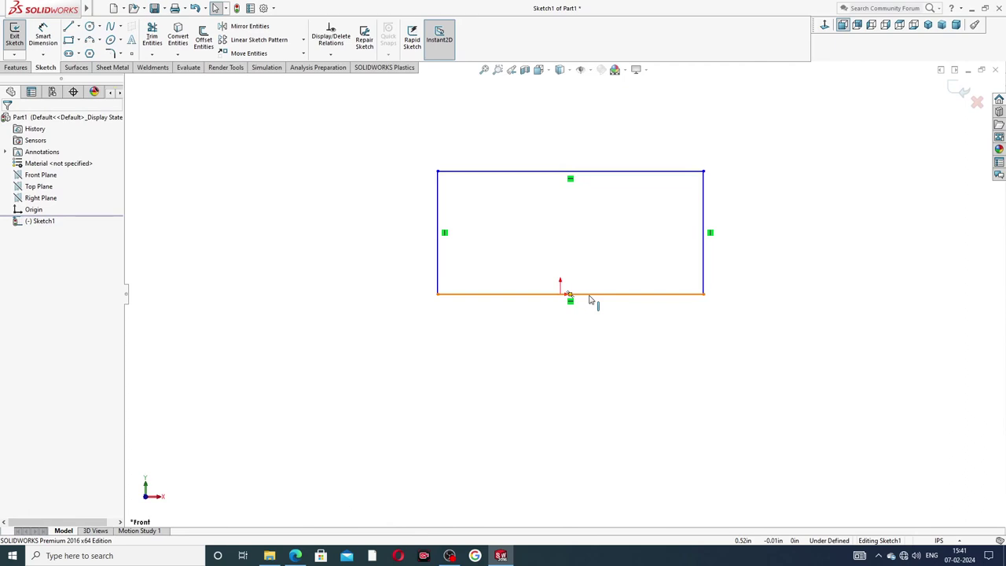
- Make the origin the midpoint of the rectangle's bottom edge
click(588, 297)
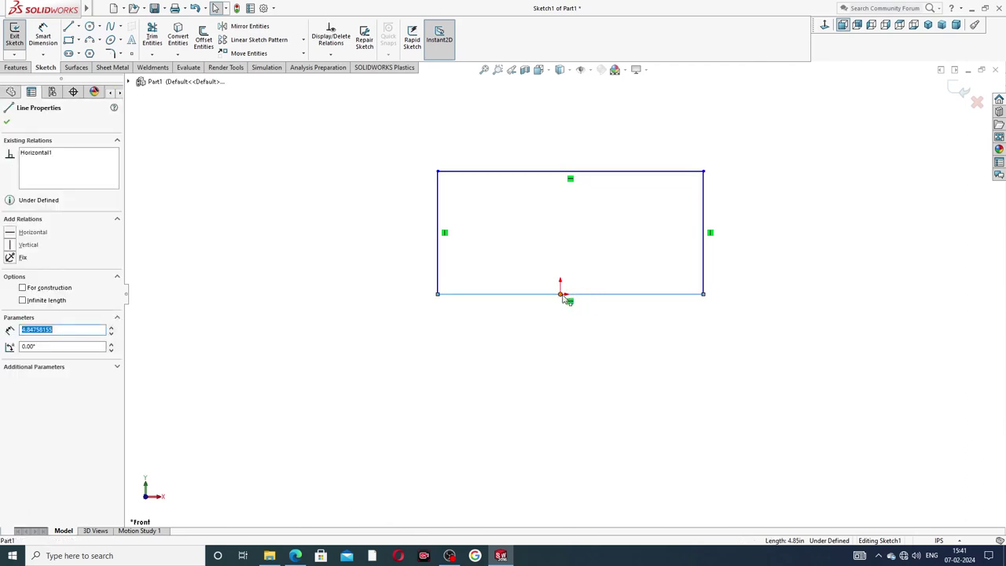
ctrl+click(561, 294)
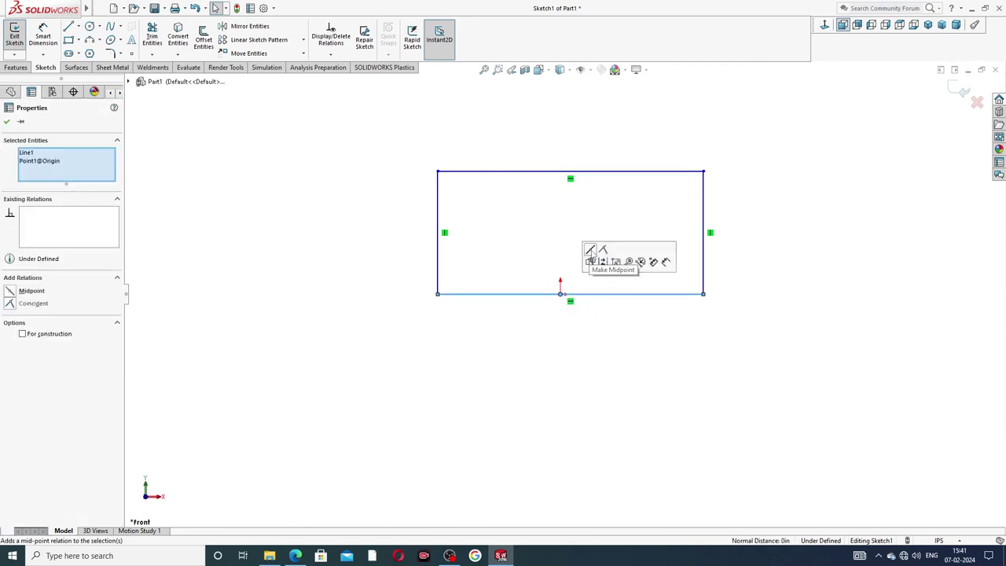
click(590, 260)
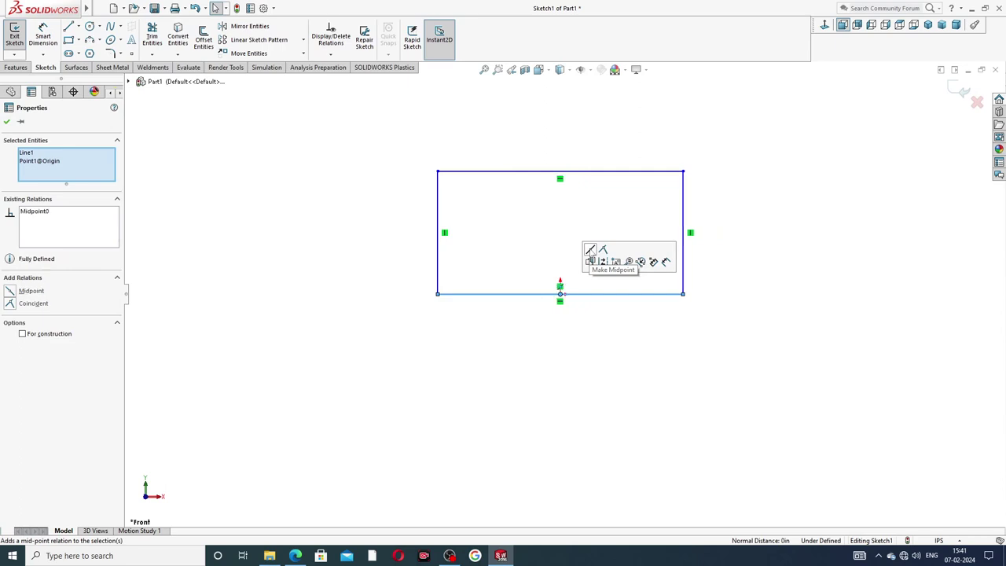
click(752, 202)
click(43, 38)
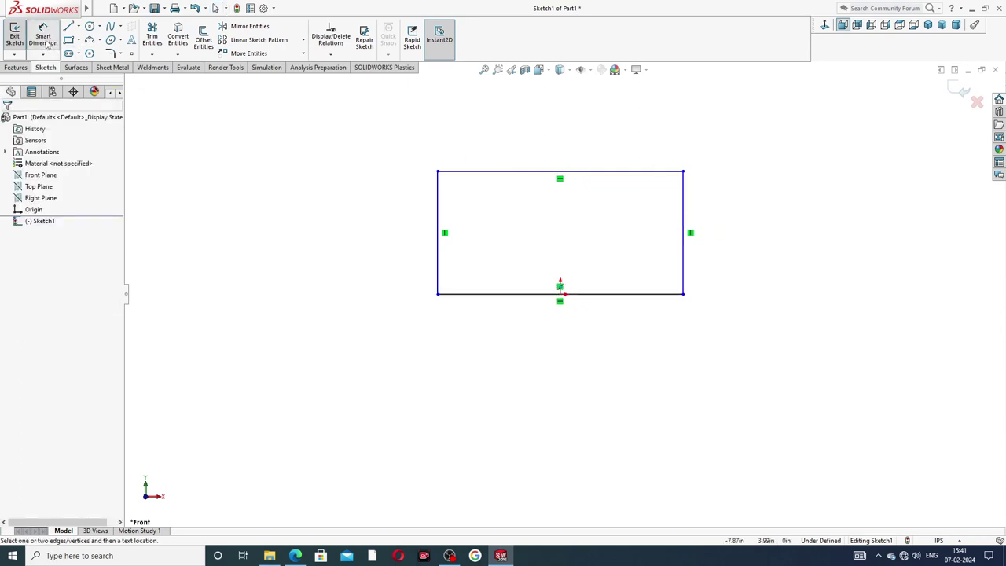
- Dimension the rectangle's top edge to 2.75 wide
click(601, 171)
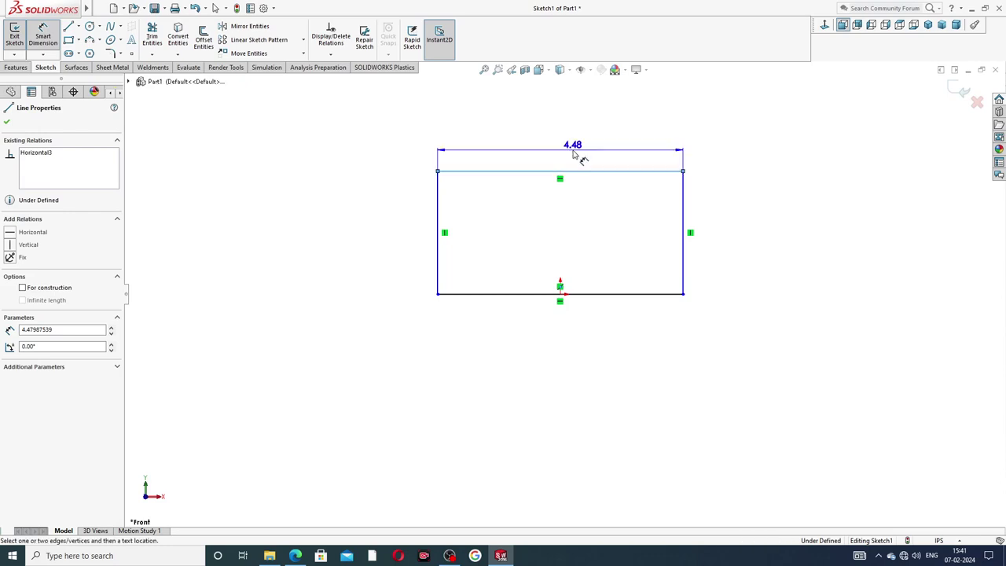
click(579, 154)
text(2)
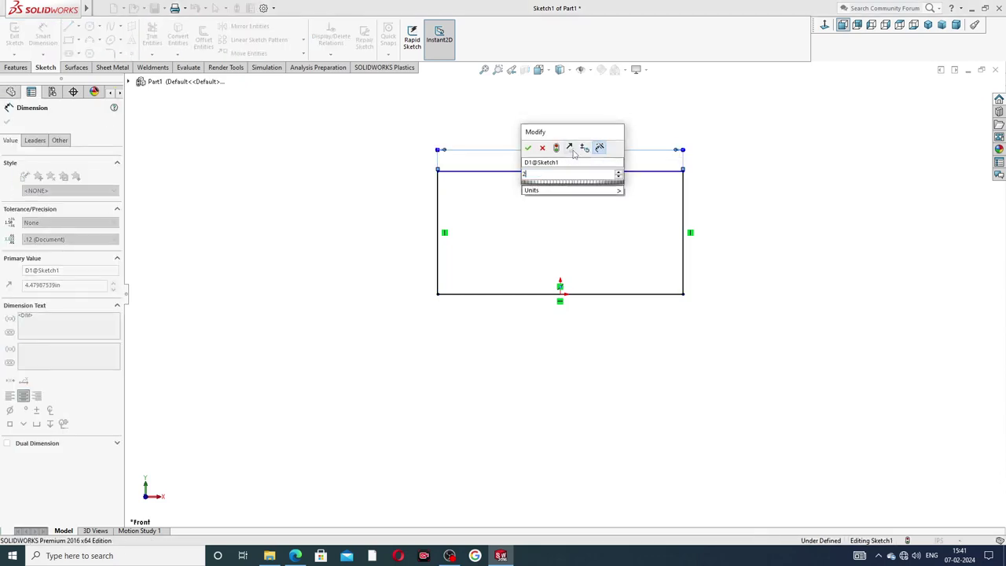
text(.75)
key(Return)
- Dimension the right edge to 1.75 tall and move that dimension closer
click(683, 198)
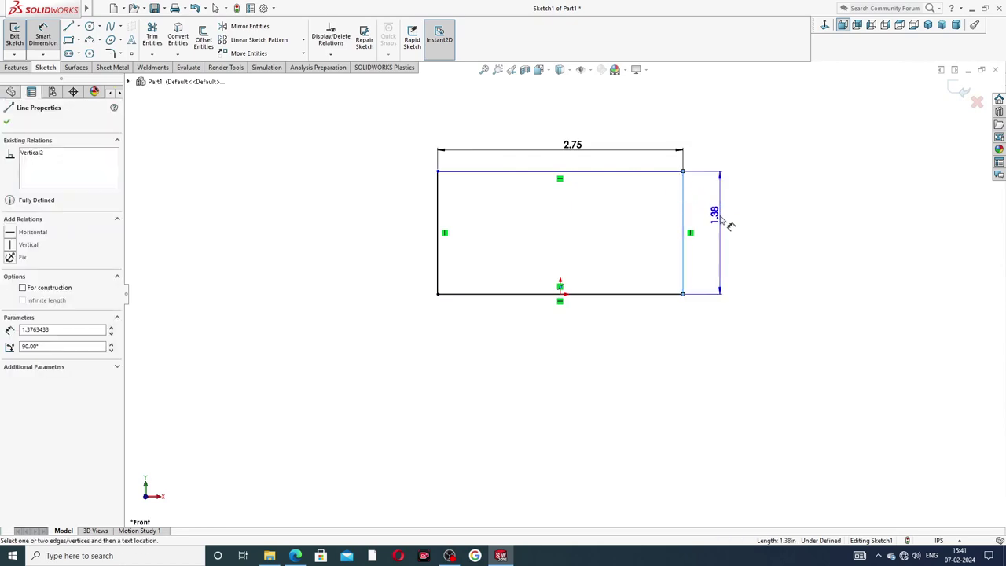
click(717, 219)
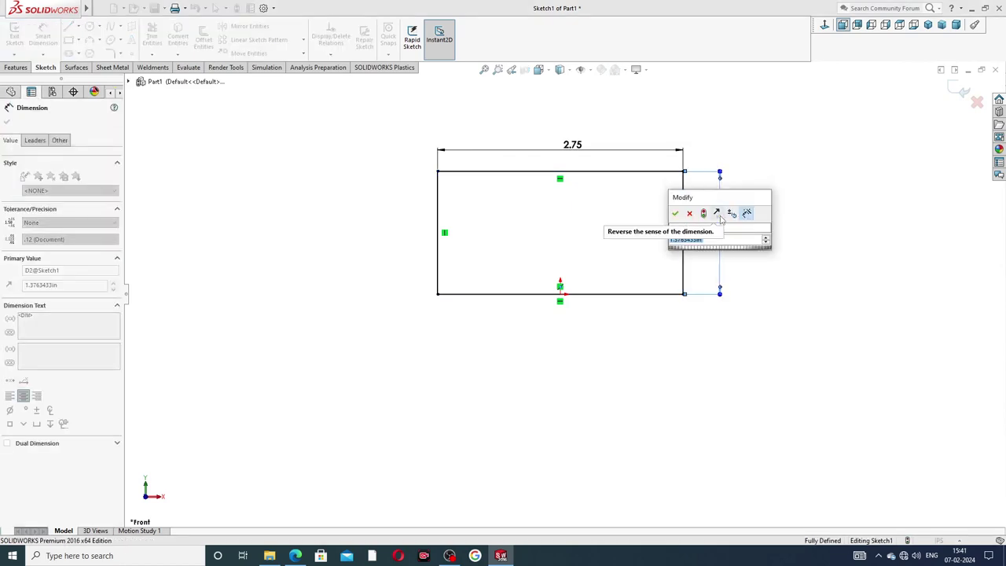
text(1)
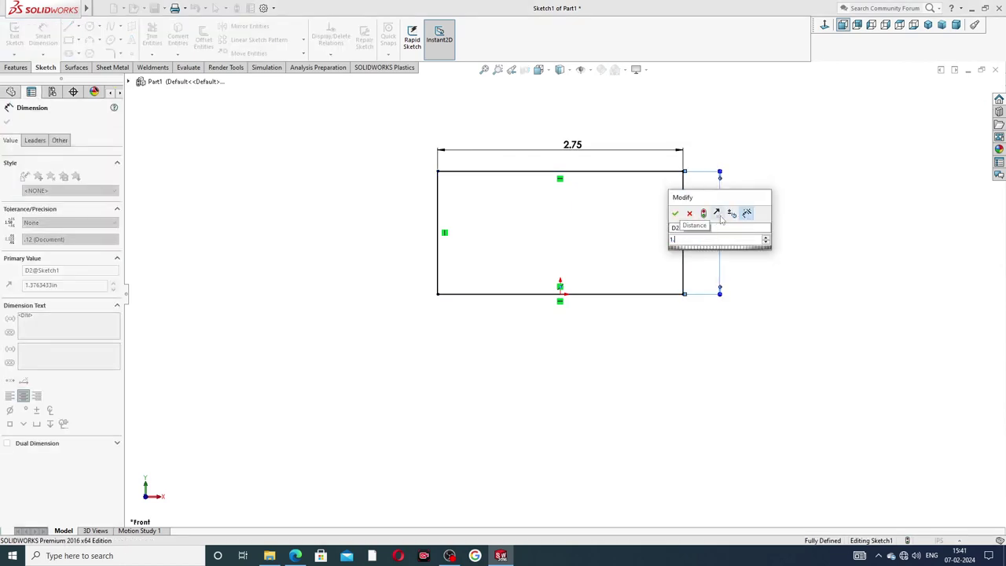
text(.75)
key(Return)
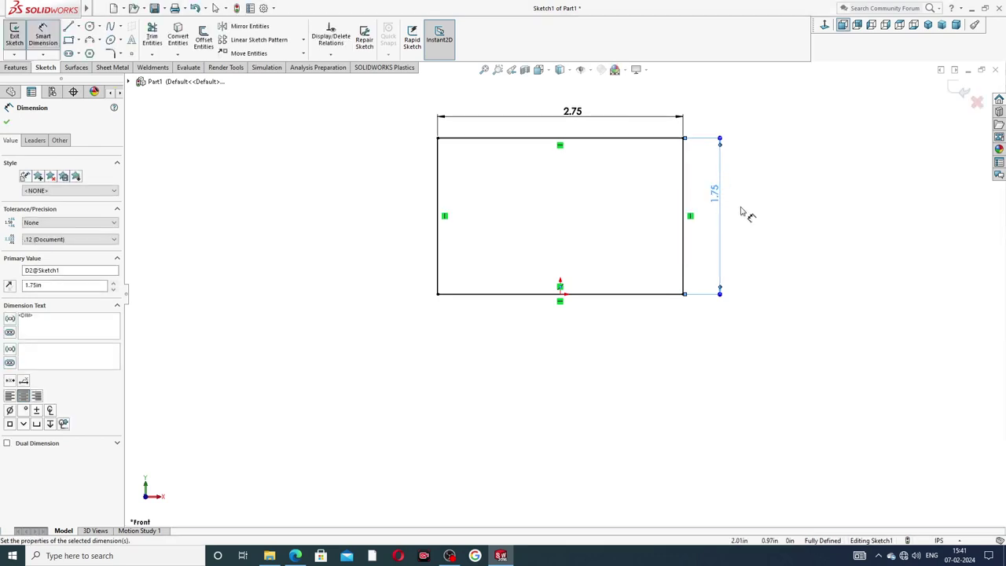
click(745, 206)
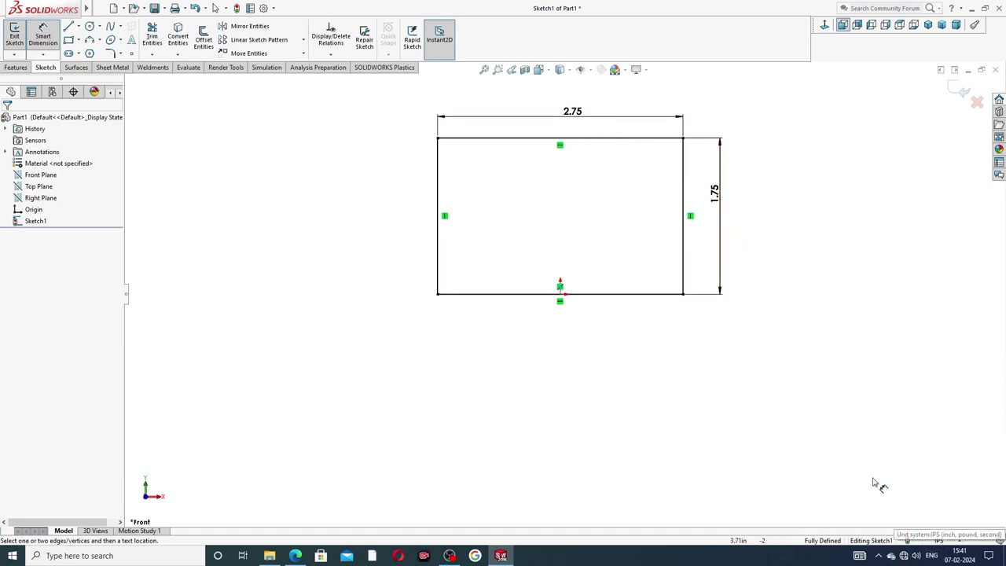
scroll(619, 204, up, 1)
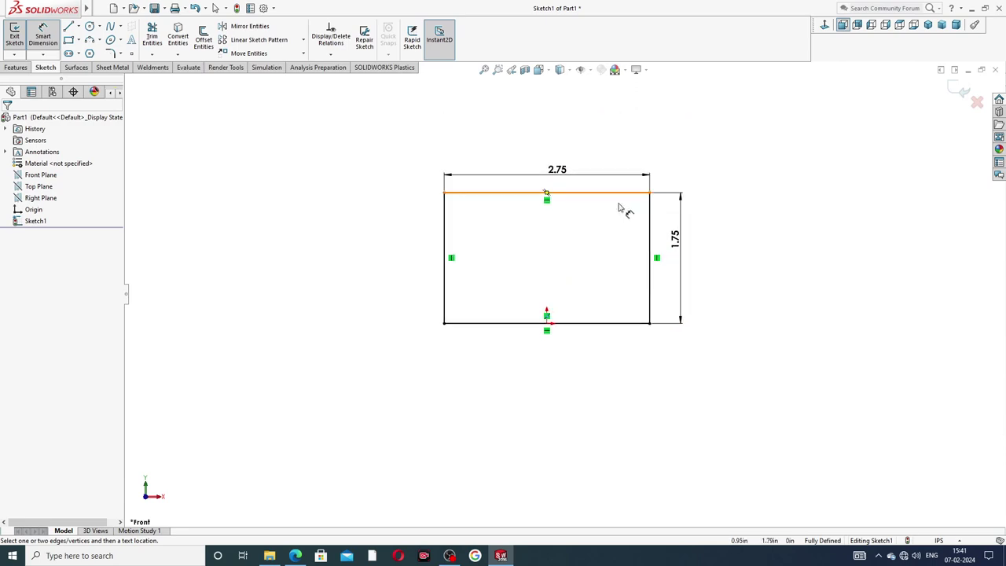
scroll(618, 266, down, 1)
scroll(619, 266, down, 1)
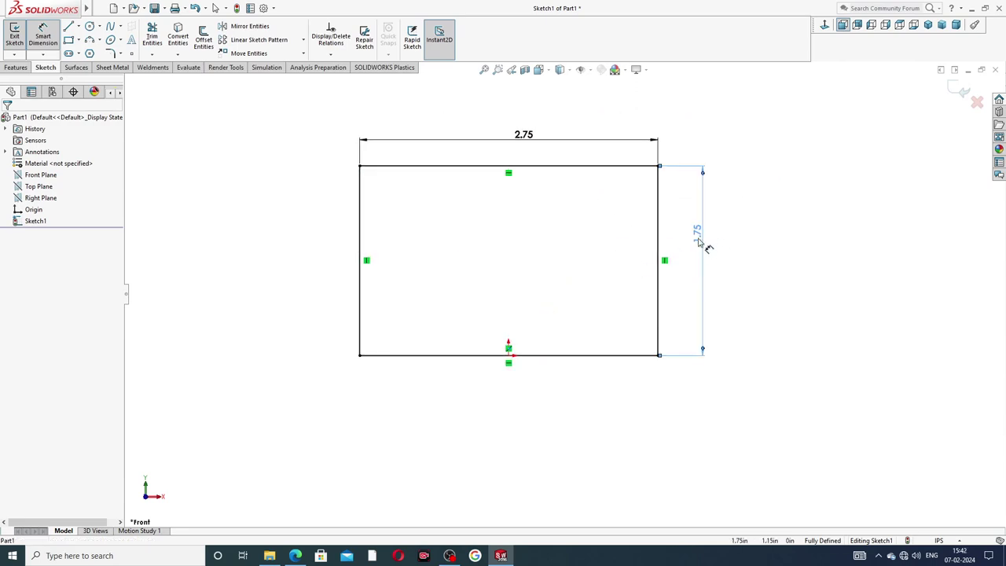
drag(689, 265, 686, 270)
- Extrude the rectangle in reversed direction, Blind 0.19 in, checking thickness against the drawing
click(754, 157)
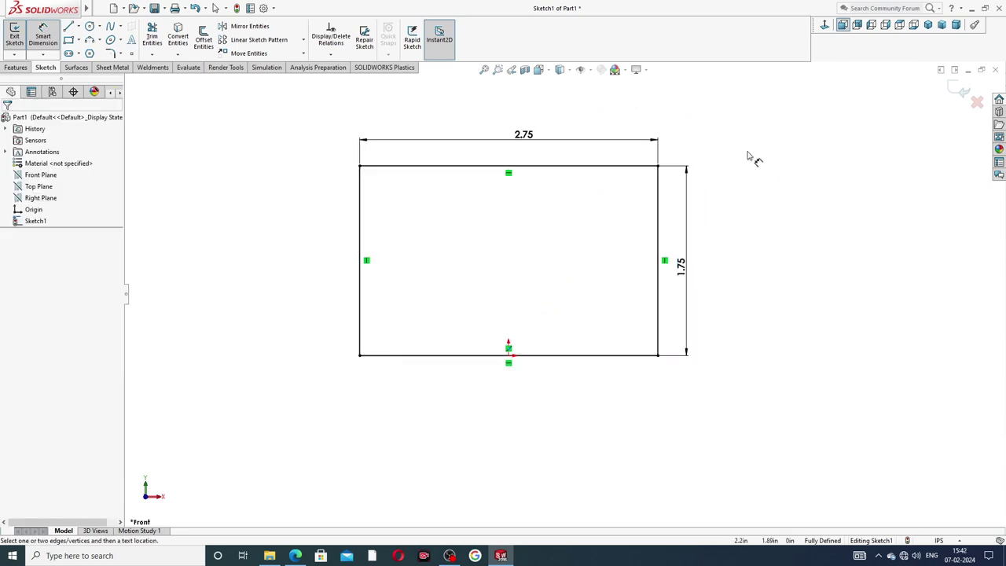
right_click(766, 161)
click(774, 157)
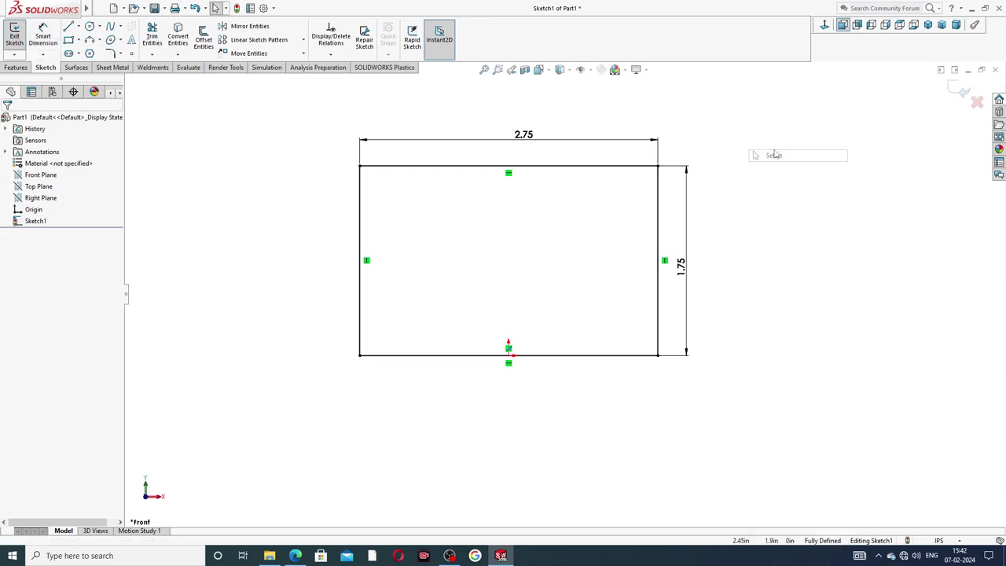
click(17, 68)
click(19, 36)
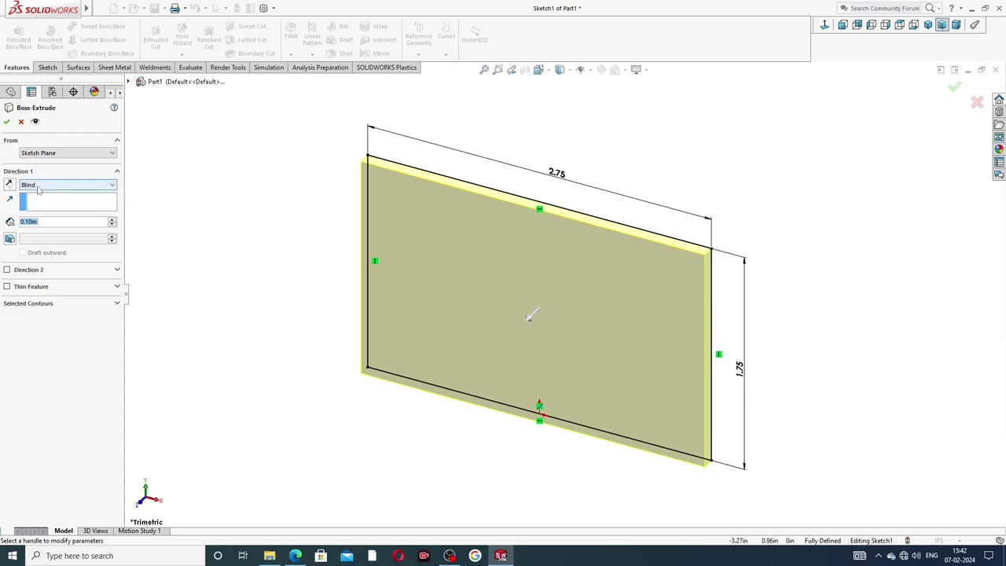
click(11, 184)
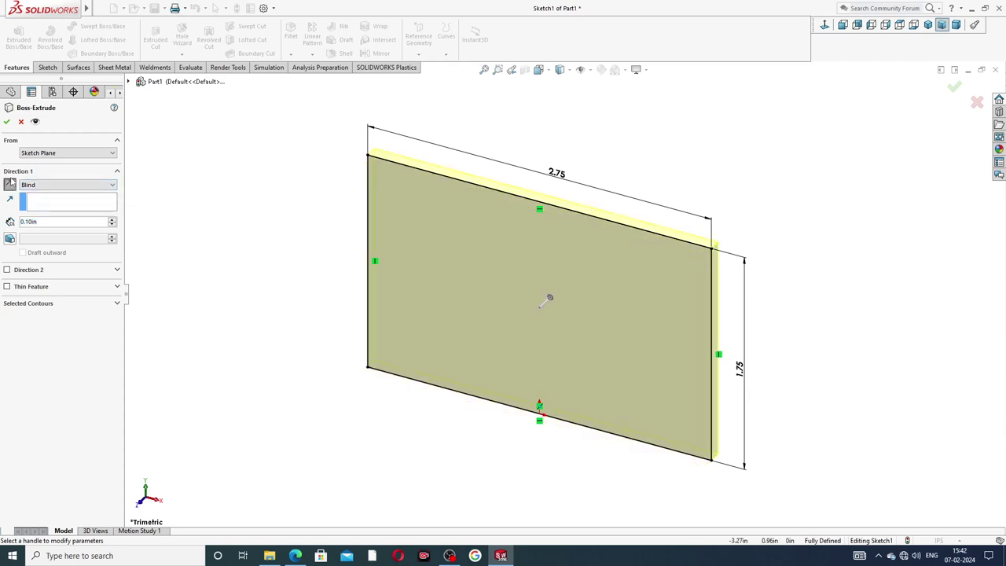
double_click(36, 221)
text(.19)
key(Return)
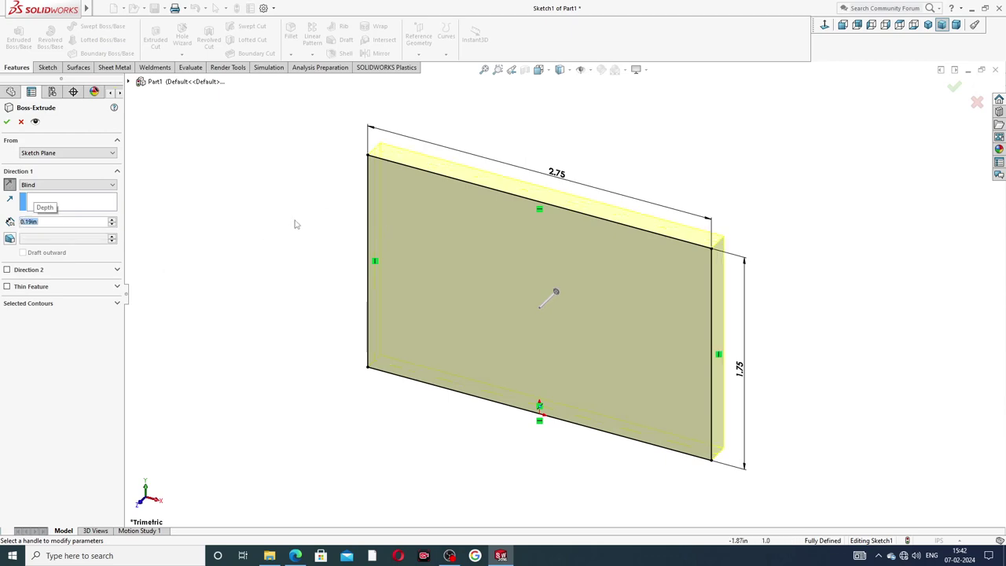
click(295, 555)
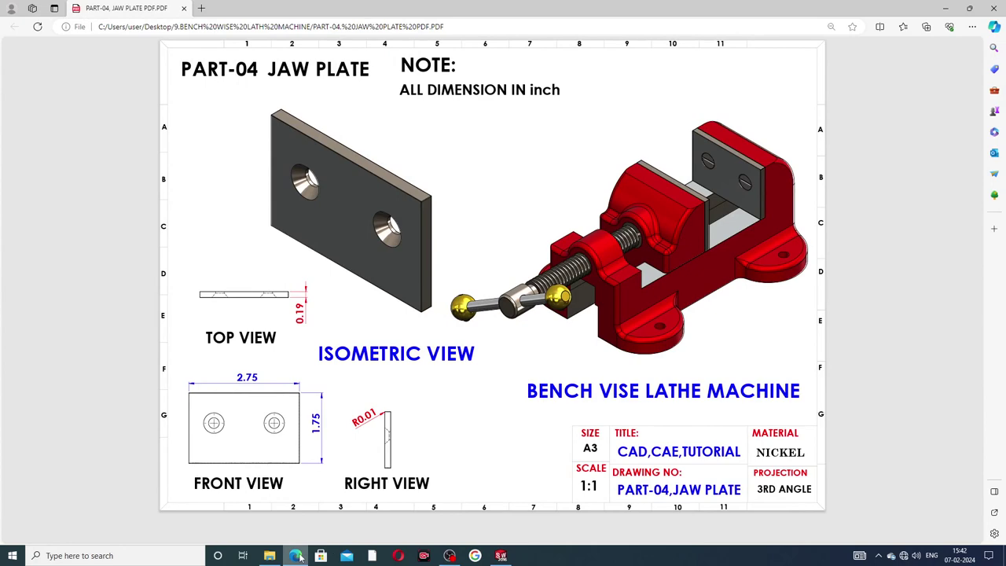
key(alt+Tab)
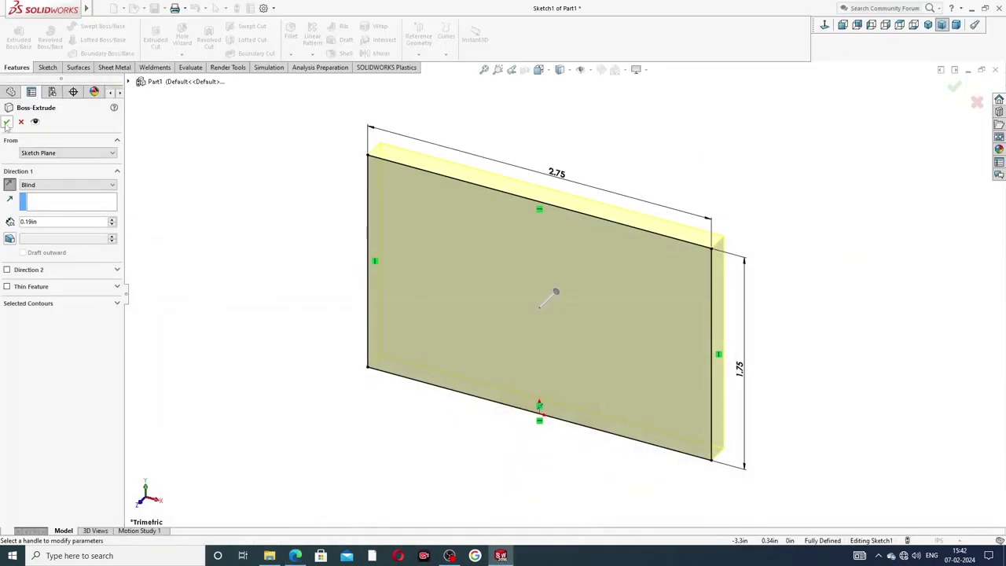
click(6, 121)
- Orbit the plate, apply a different scene, and view its front face Normal To
click(309, 221)
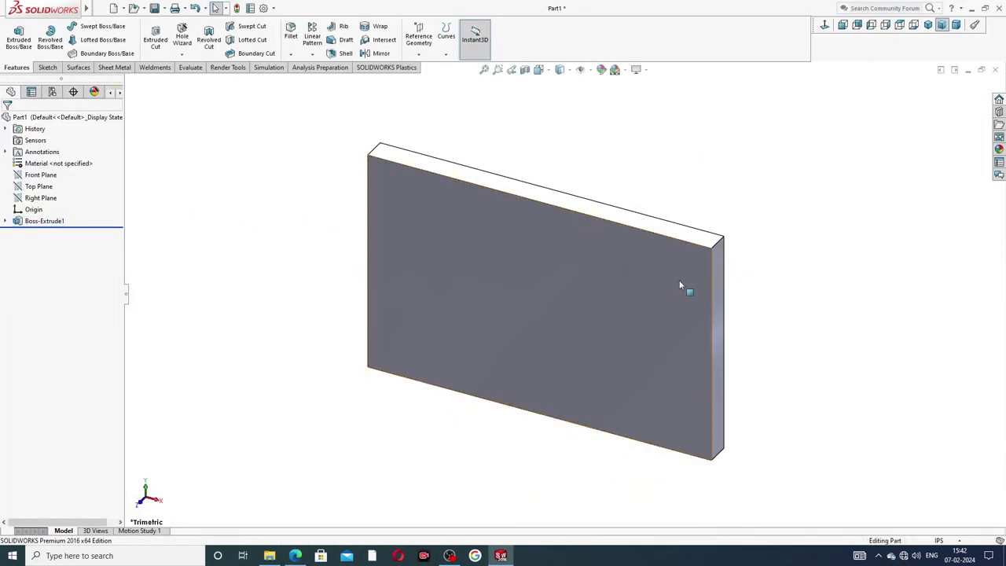
mouse_move(685, 288)
middle_down()
mouse_move(709, 230)
mouse_move(509, 348)
mouse_move(555, 343)
middle_up()
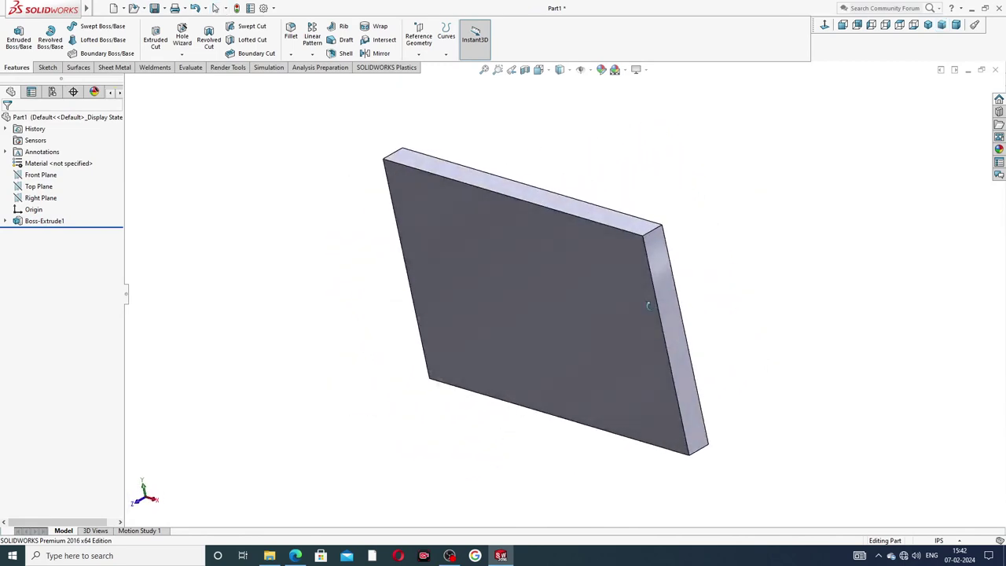
middle_drag(670, 221, 697, 222)
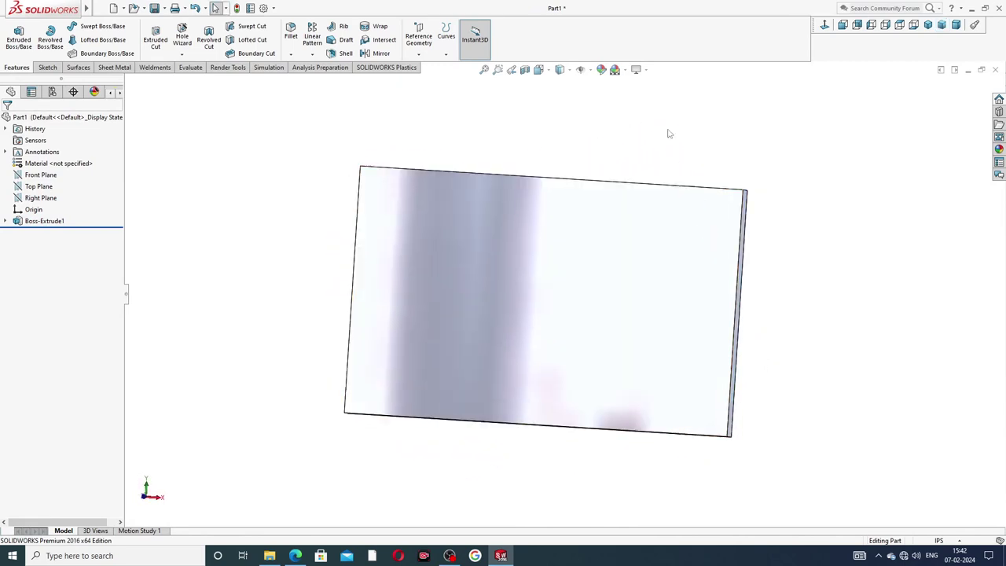
click(626, 71)
click(641, 65)
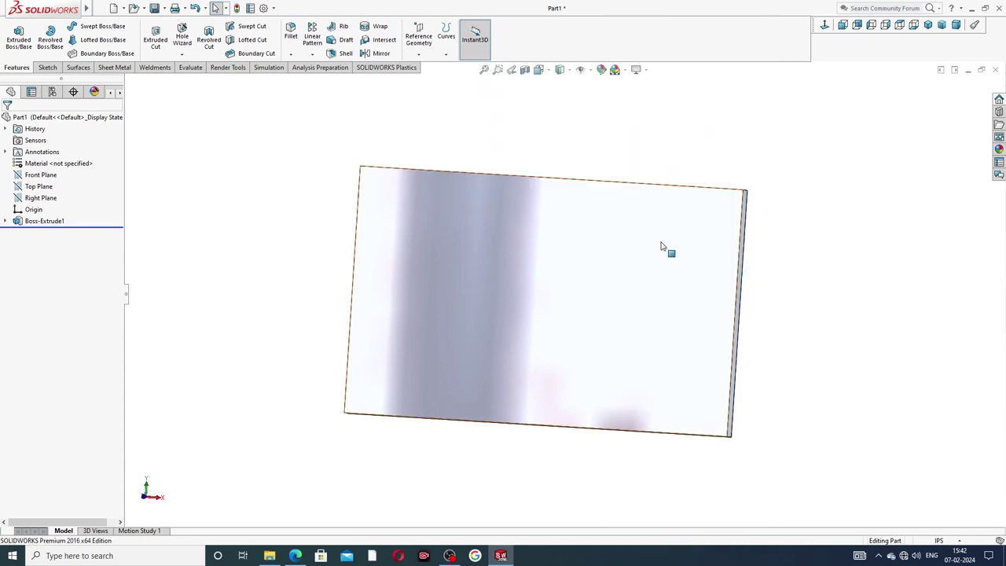
click(557, 266)
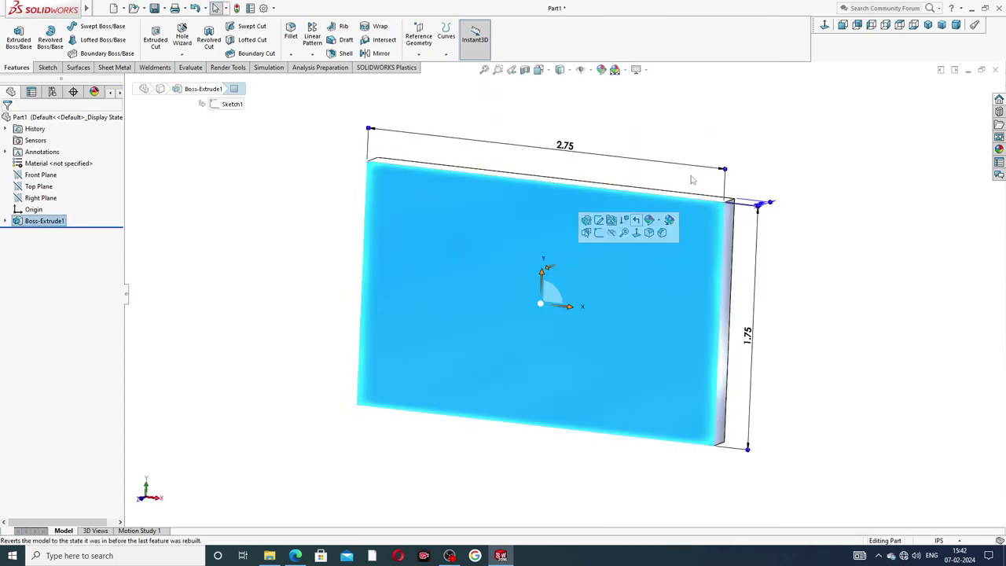
click(823, 25)
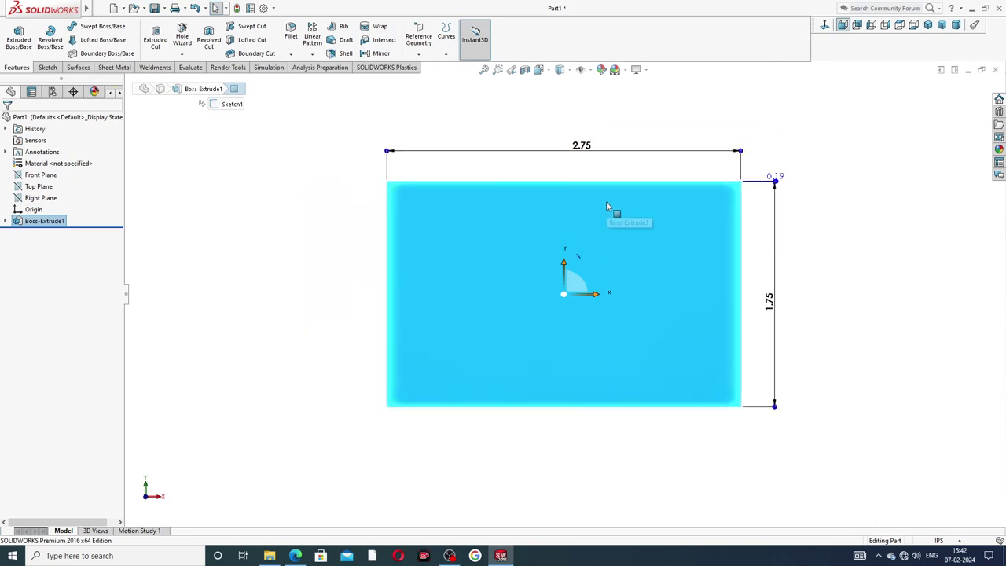
- Set a Hole Wizard countersink for a 1/4 Flat Head Screw (82), Through All, and go to Positions
click(183, 43)
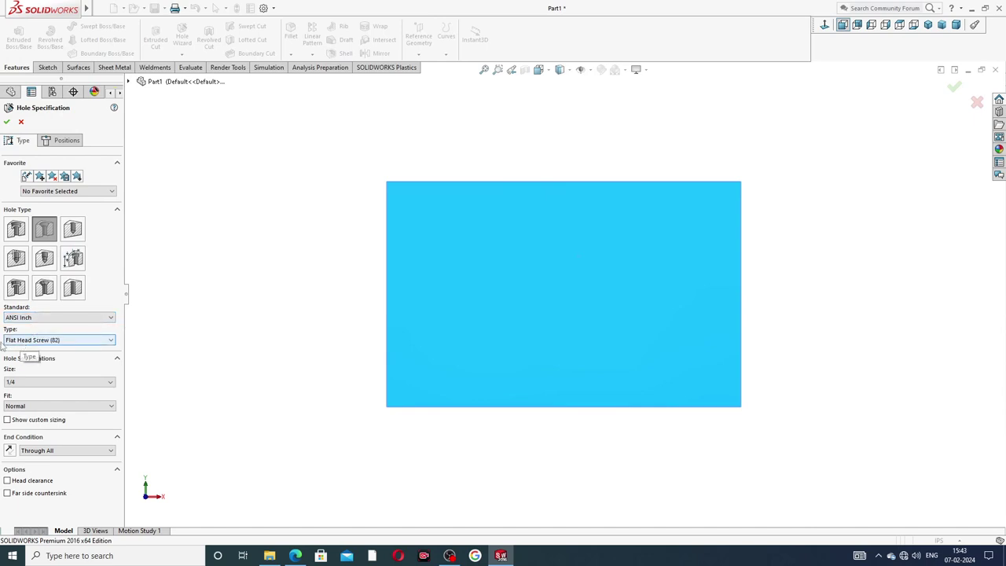
click(68, 340)
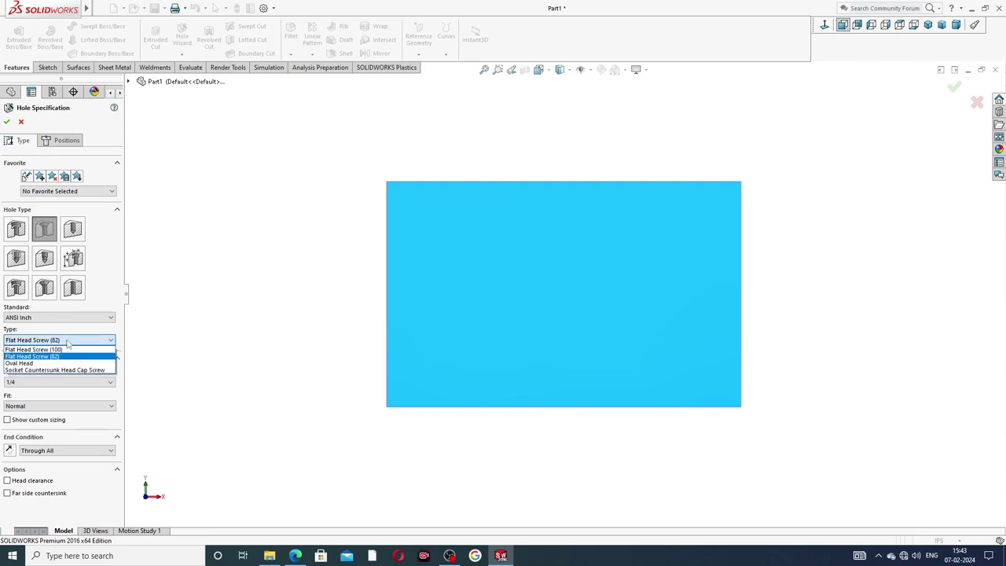
click(67, 356)
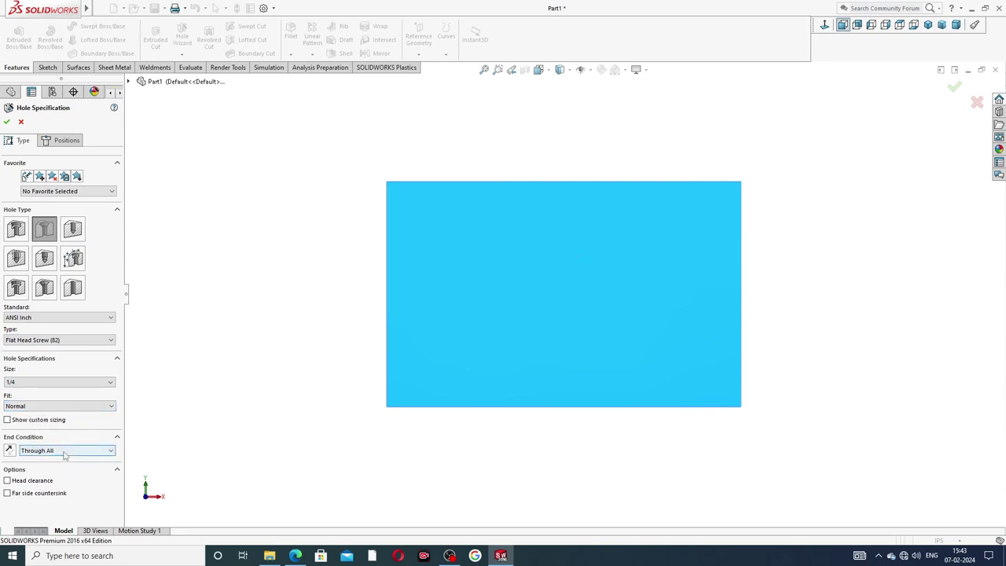
click(67, 140)
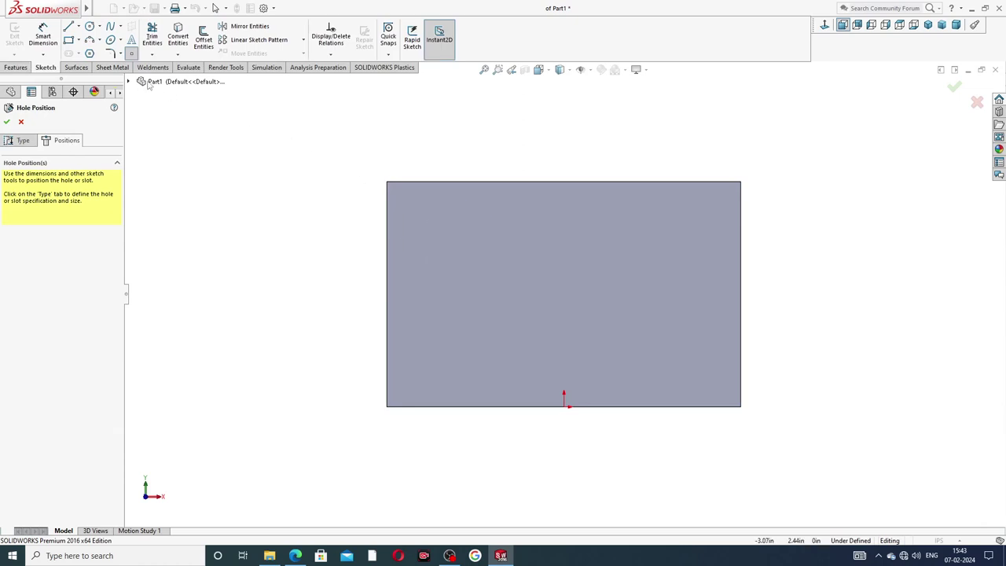
- Draw a vertical centreline from the origin upward on the plate face
click(79, 27)
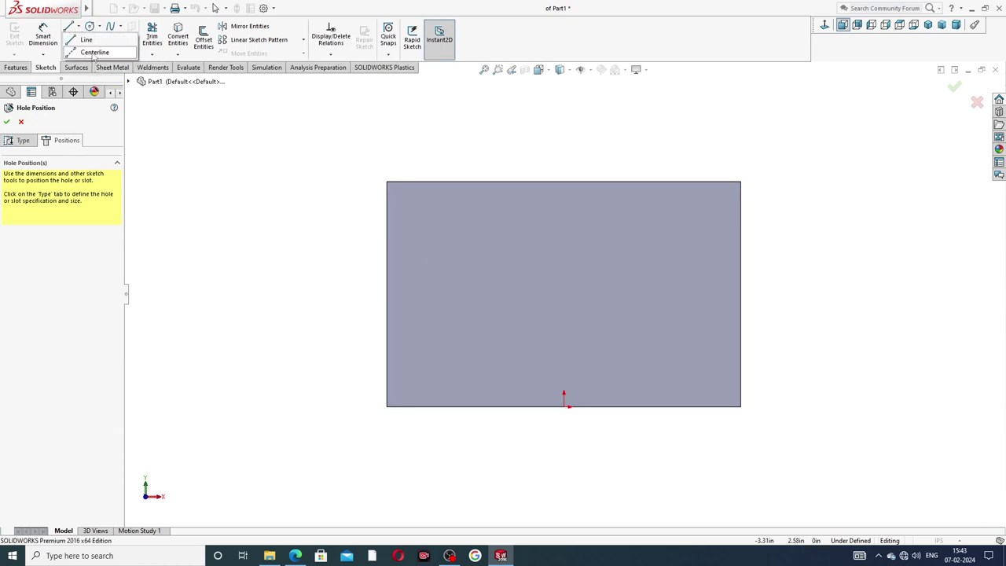
click(92, 49)
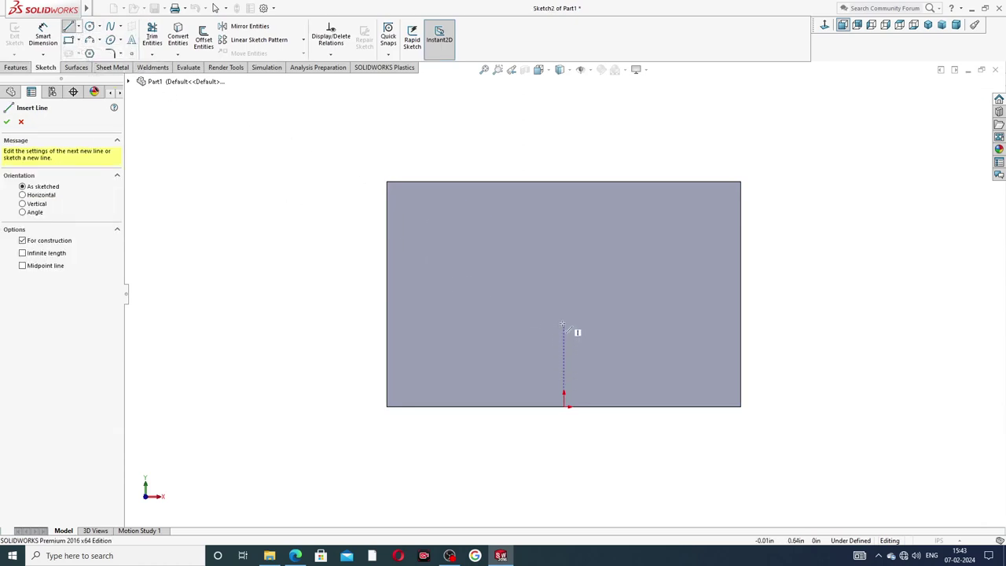
click(563, 406)
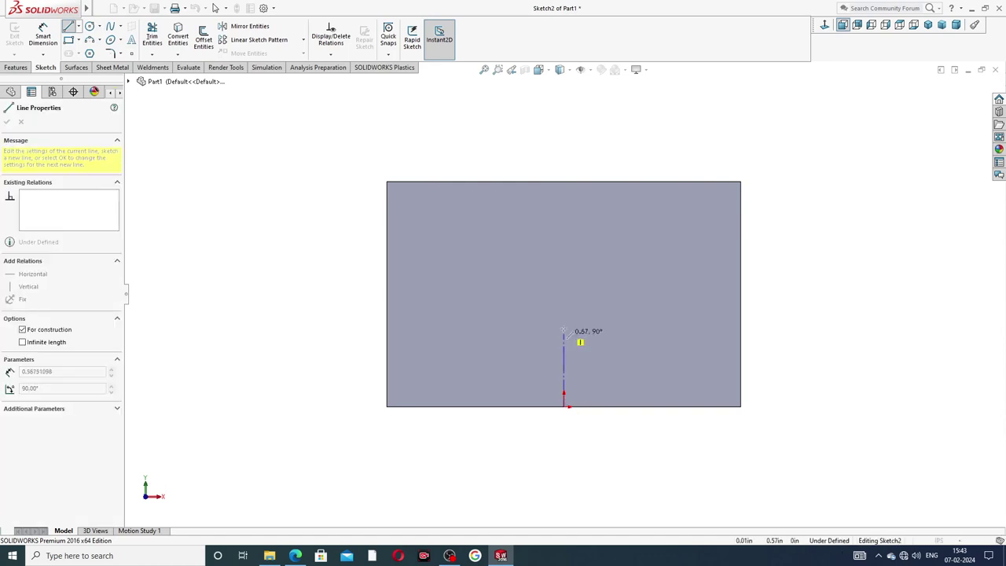
click(605, 278)
right_click(606, 277)
click(622, 288)
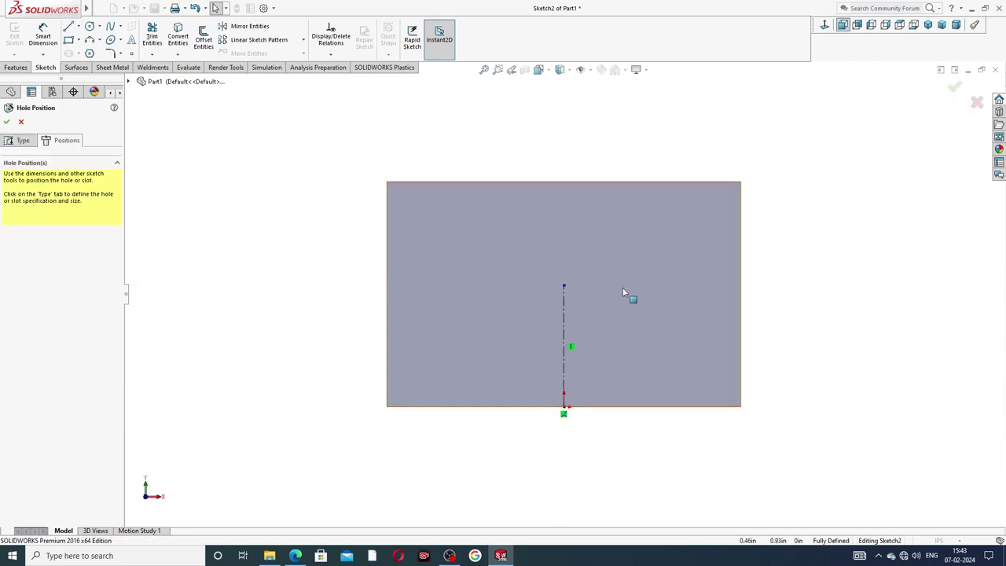
scroll(573, 367, down, 1)
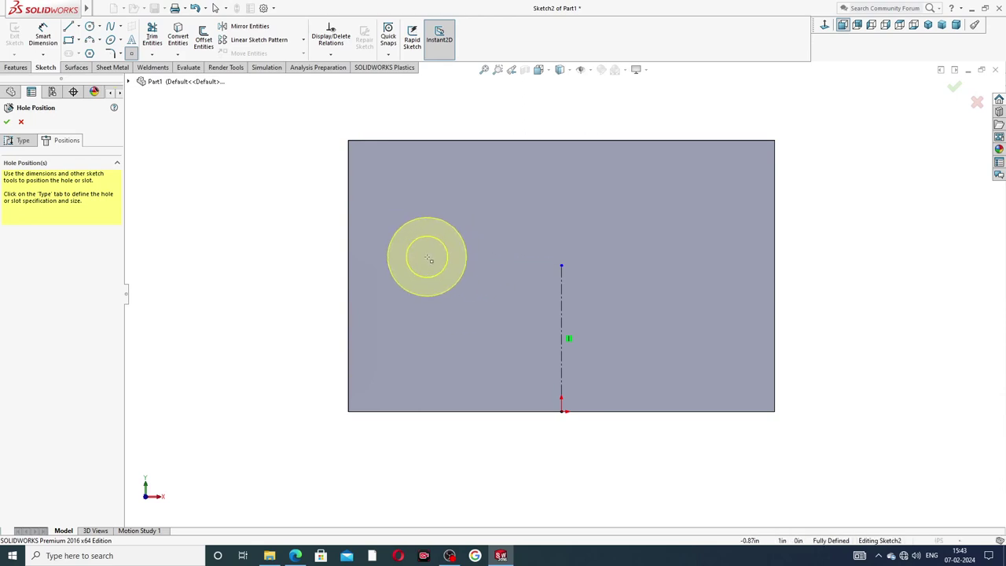
right_click(261, 205)
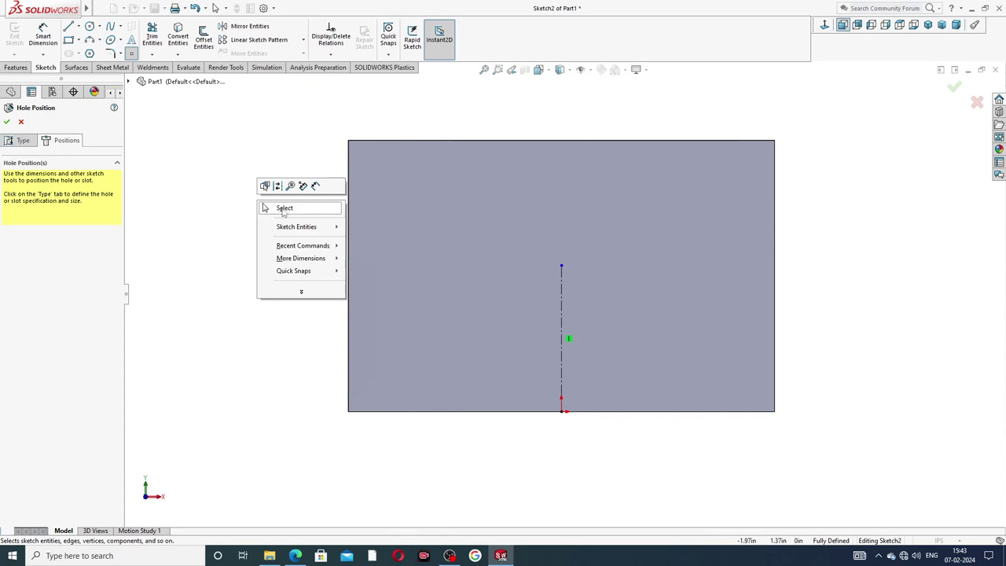
click(283, 209)
- Dimension the vertical centreline to 1.00 in, placing the dimension left of the bar
click(46, 39)
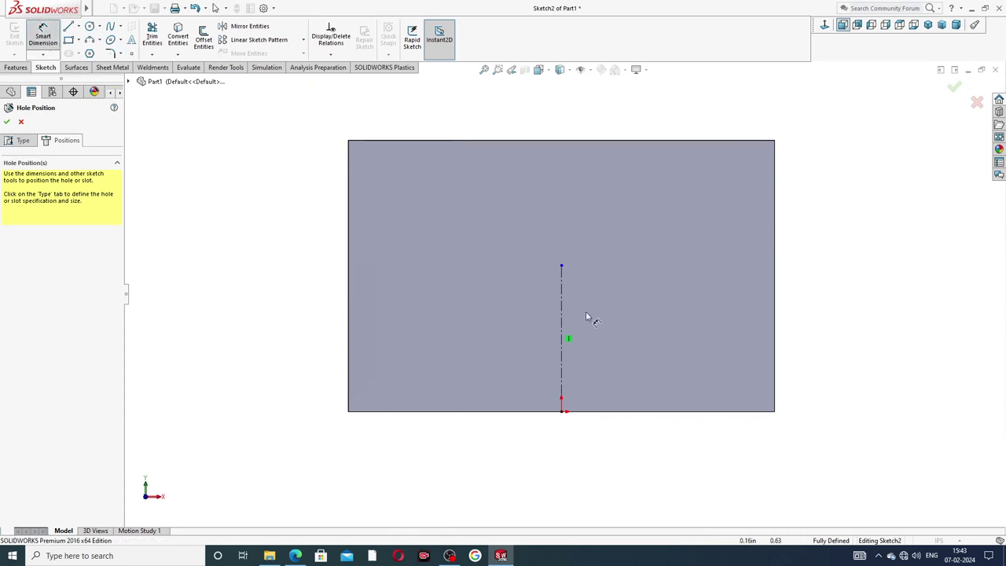
click(562, 301)
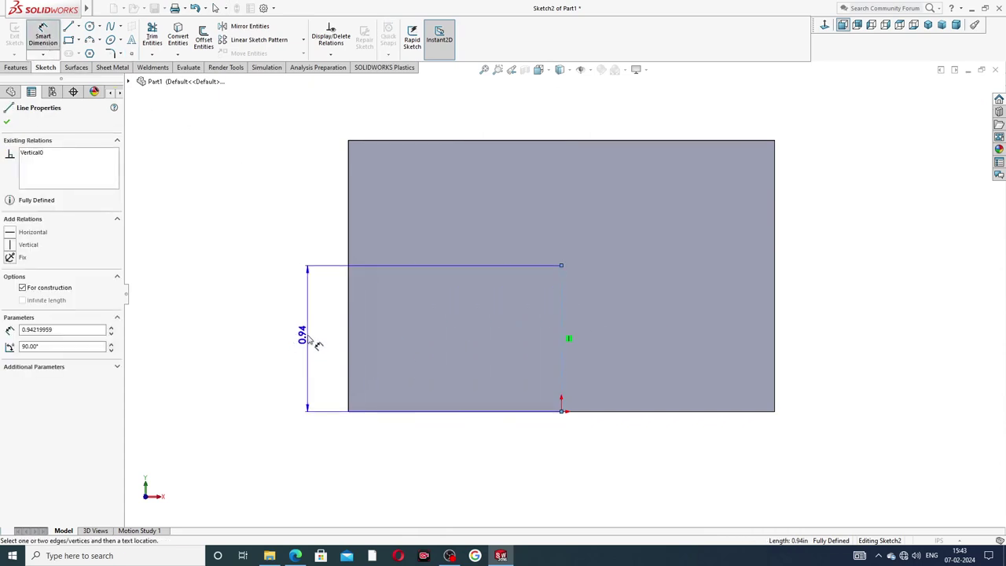
click(314, 343)
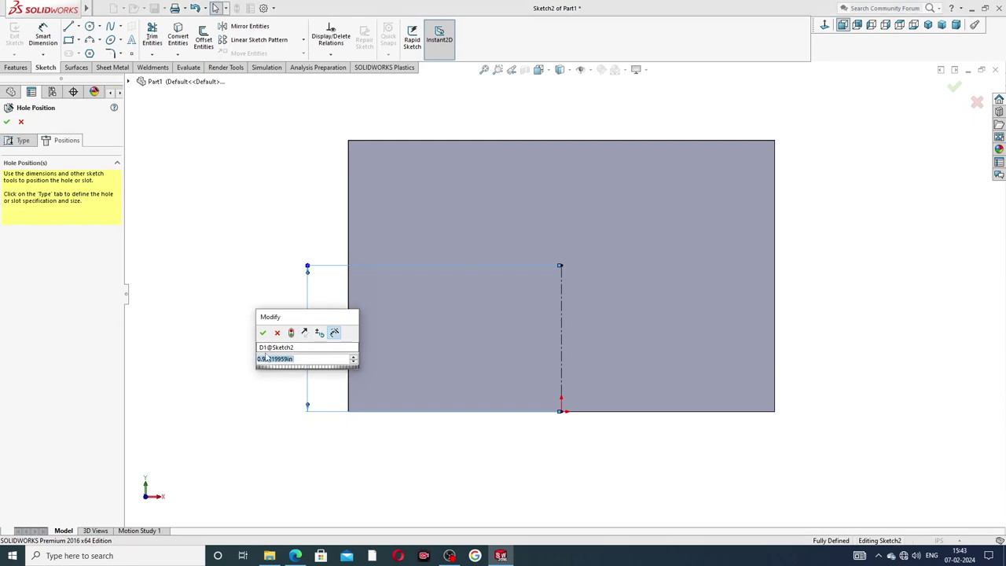
text(1)
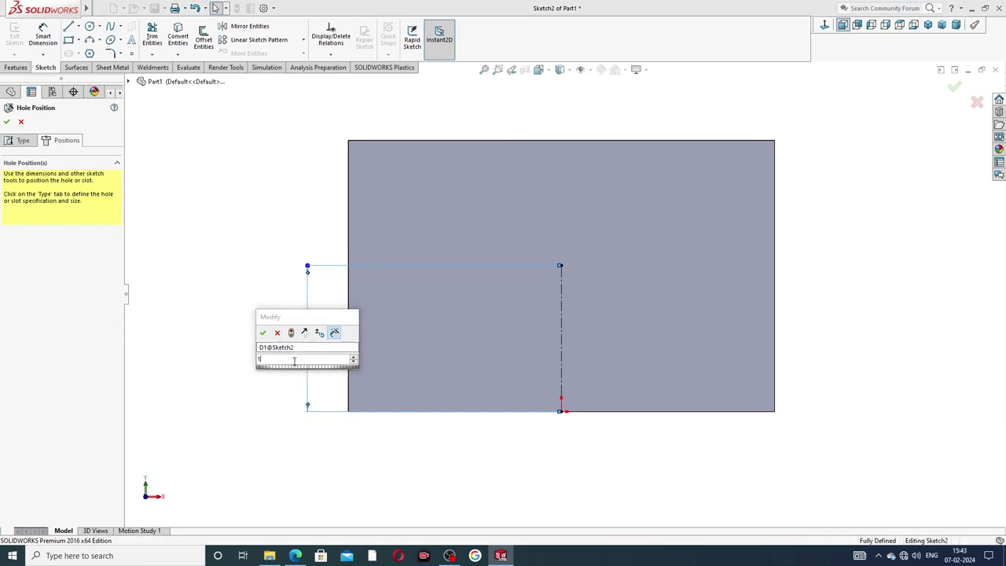
key(Return)
click(268, 272)
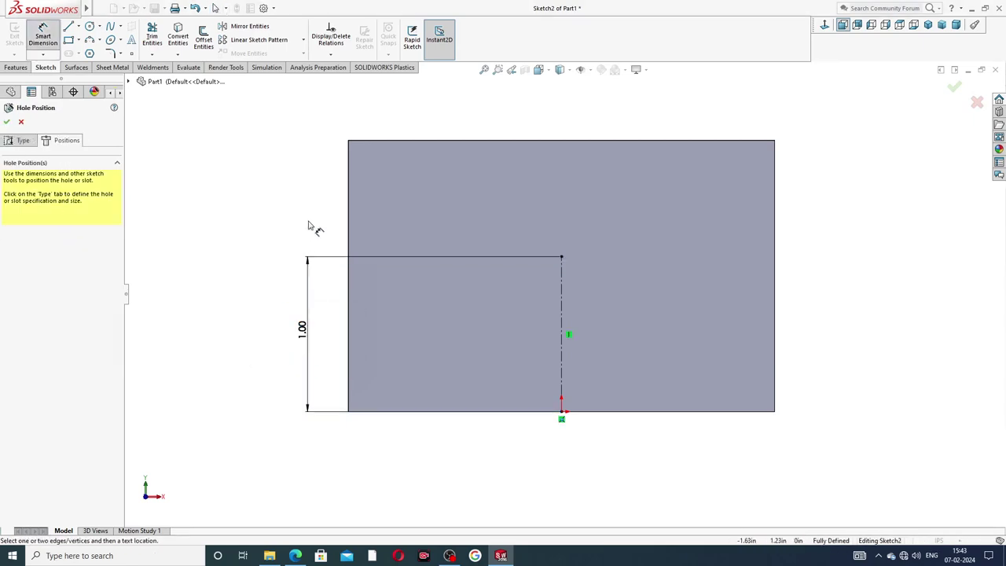
right_click(198, 172)
click(220, 181)
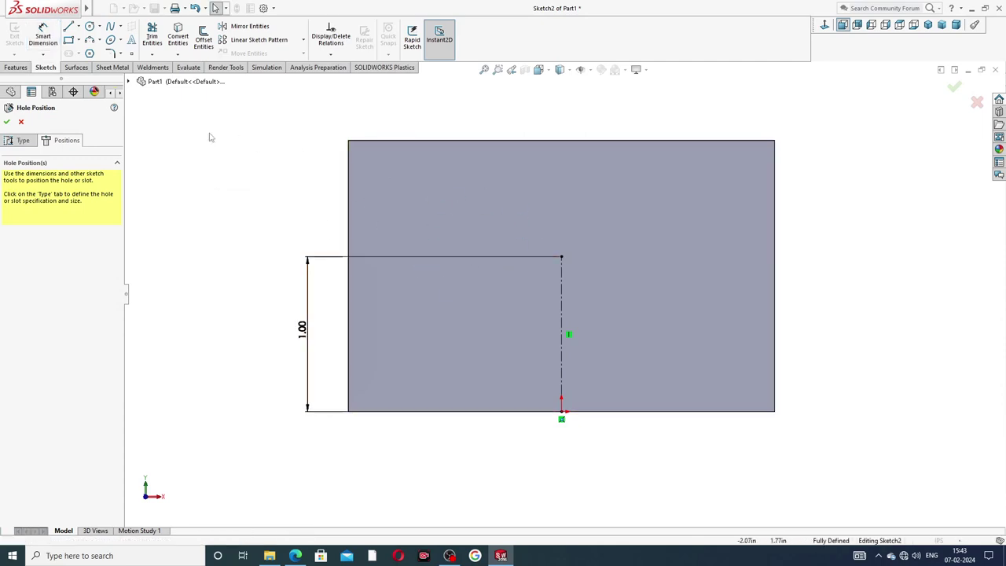
click(131, 53)
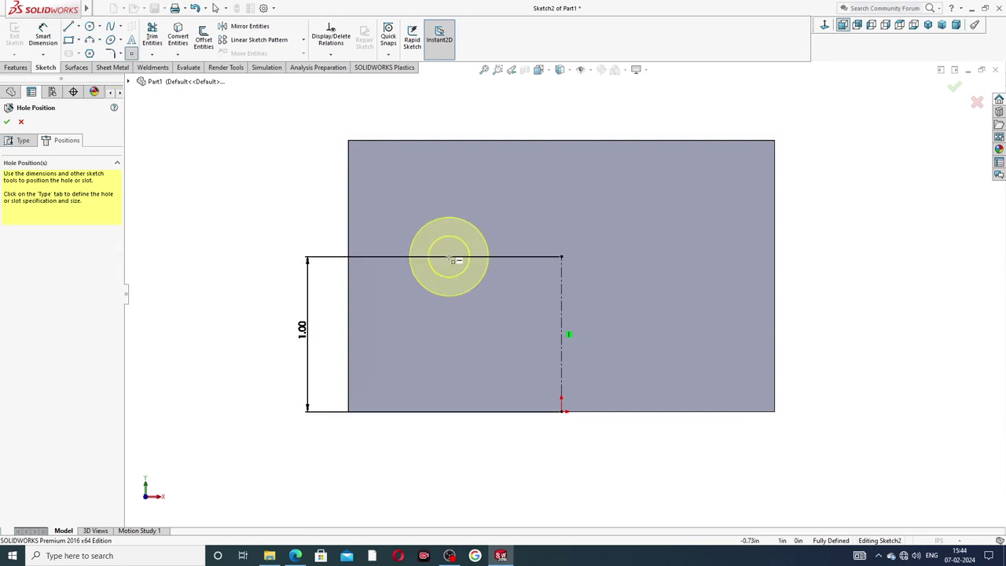
- Place the left hole centre and make both hole centres horizontal with the centreline's top end
click(445, 256)
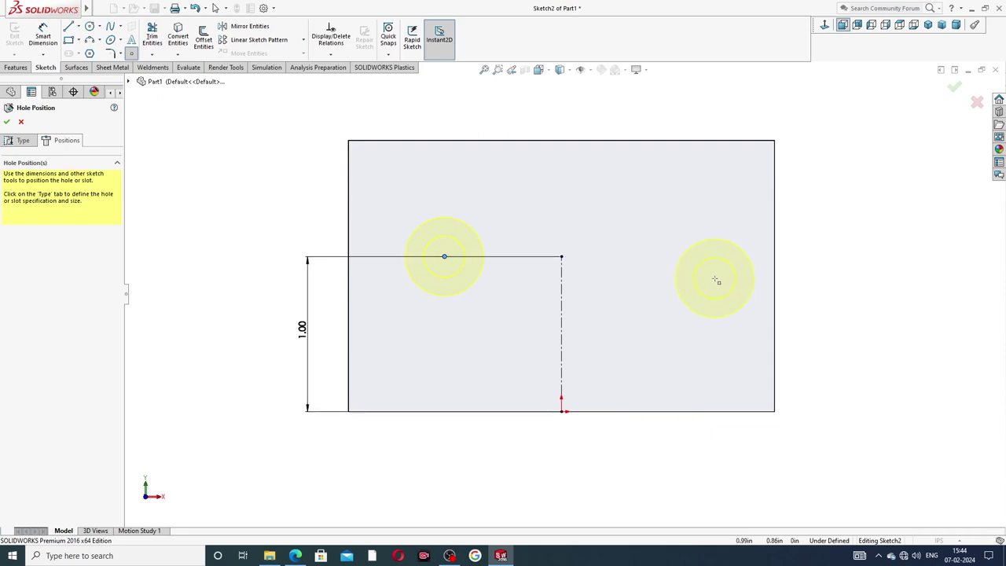
right_click(801, 232)
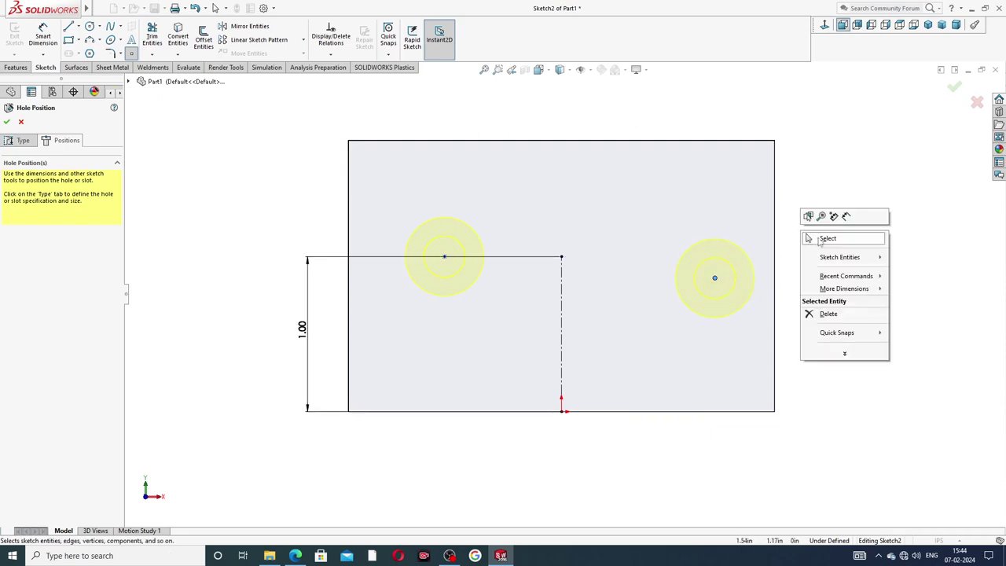
click(818, 242)
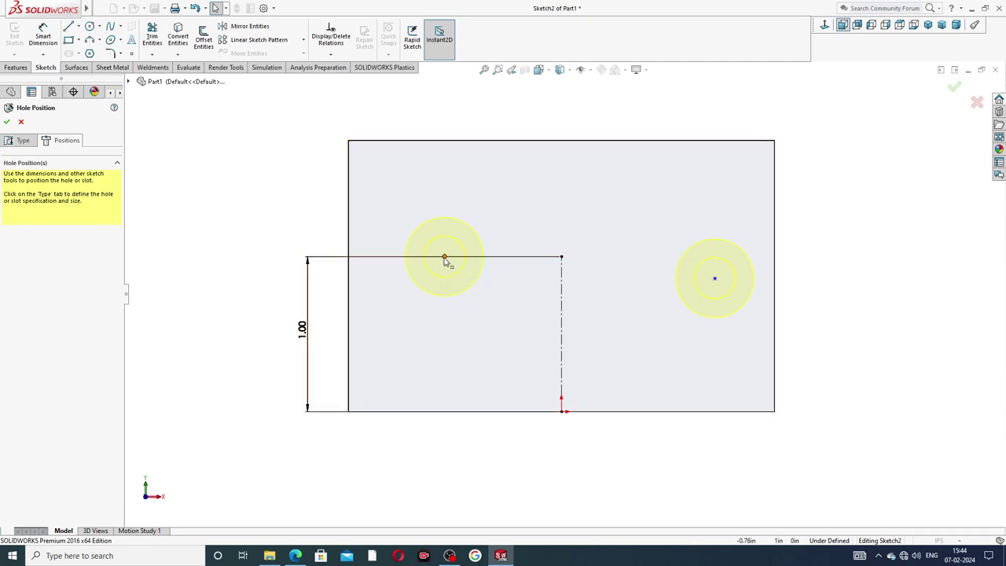
click(443, 259)
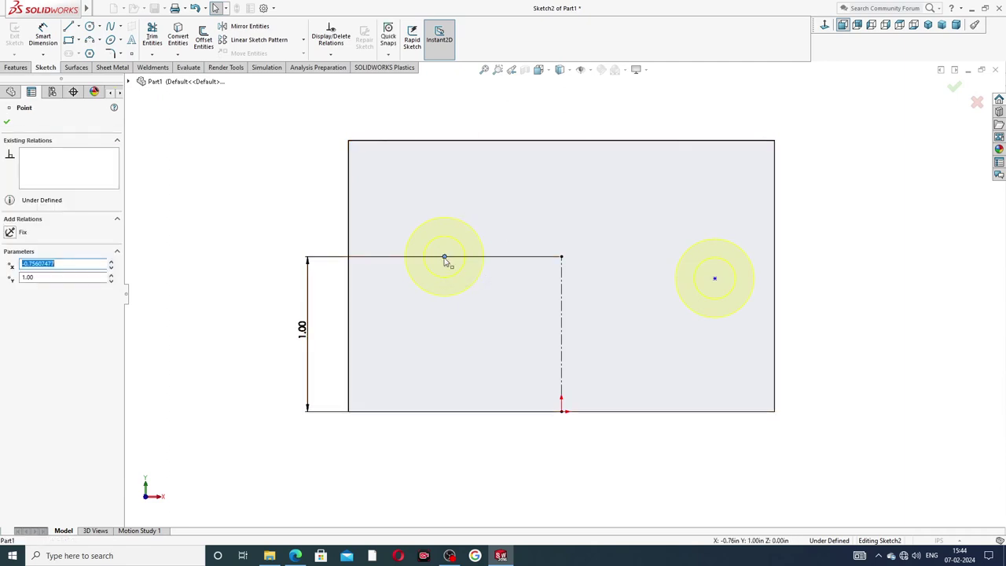
ctrl+click(561, 257)
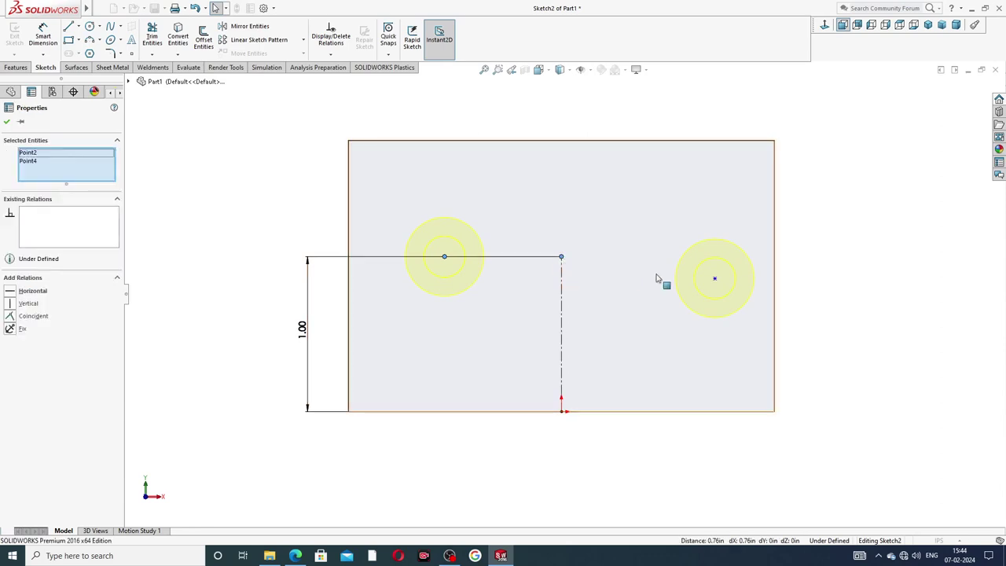
ctrl+click(714, 279)
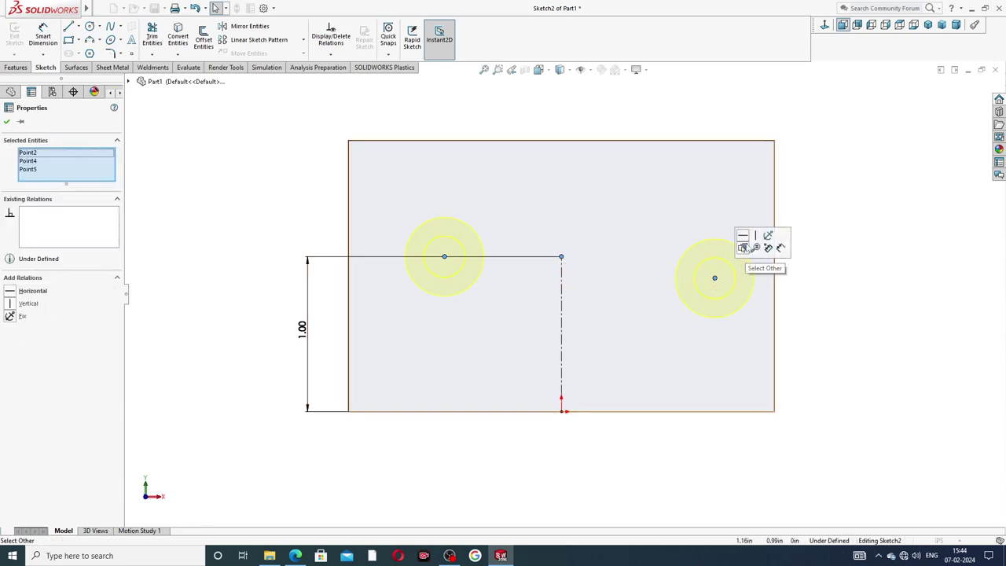
click(743, 237)
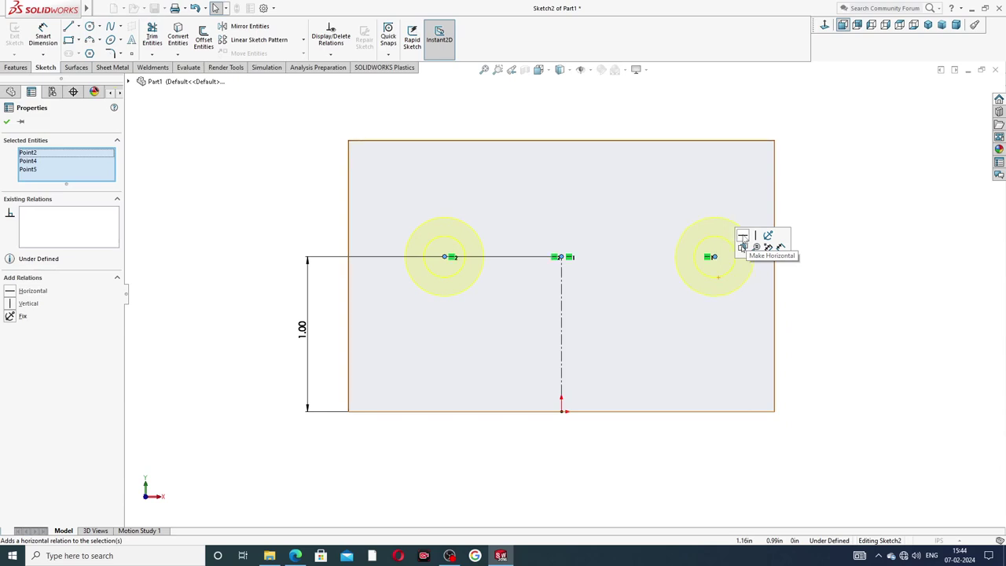
click(791, 211)
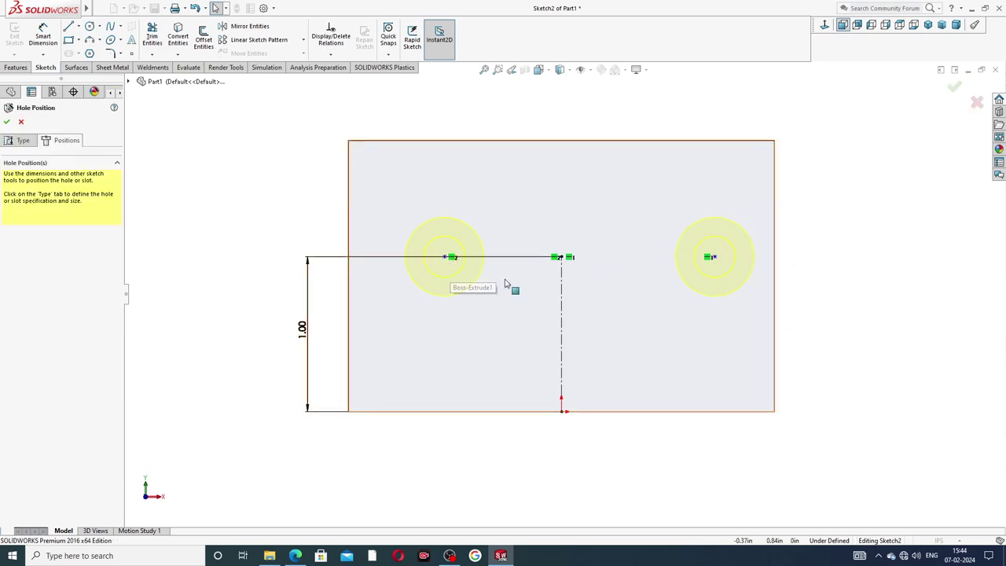
- Make the two hole centres symmetric about the vertical centreline
click(444, 257)
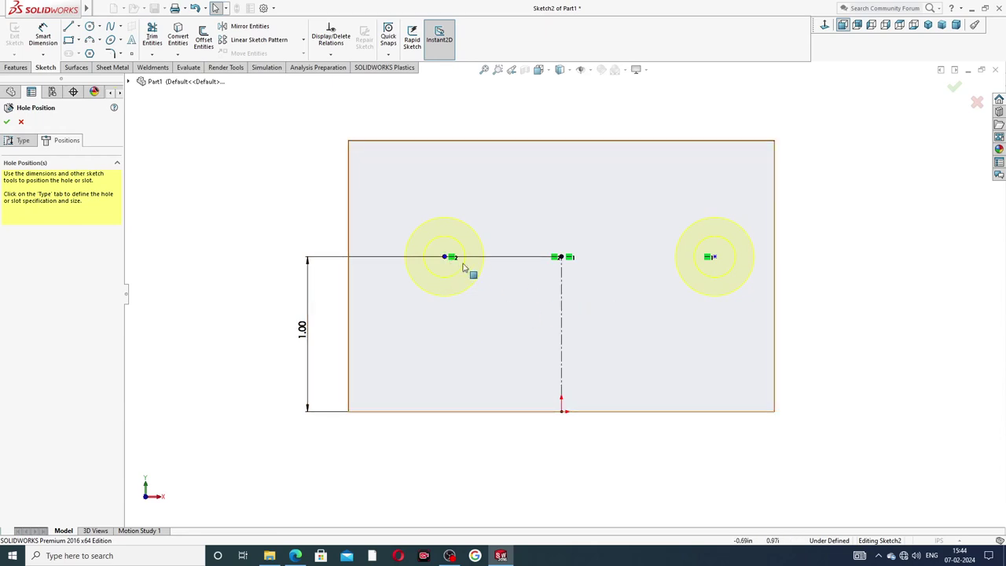
click(560, 290)
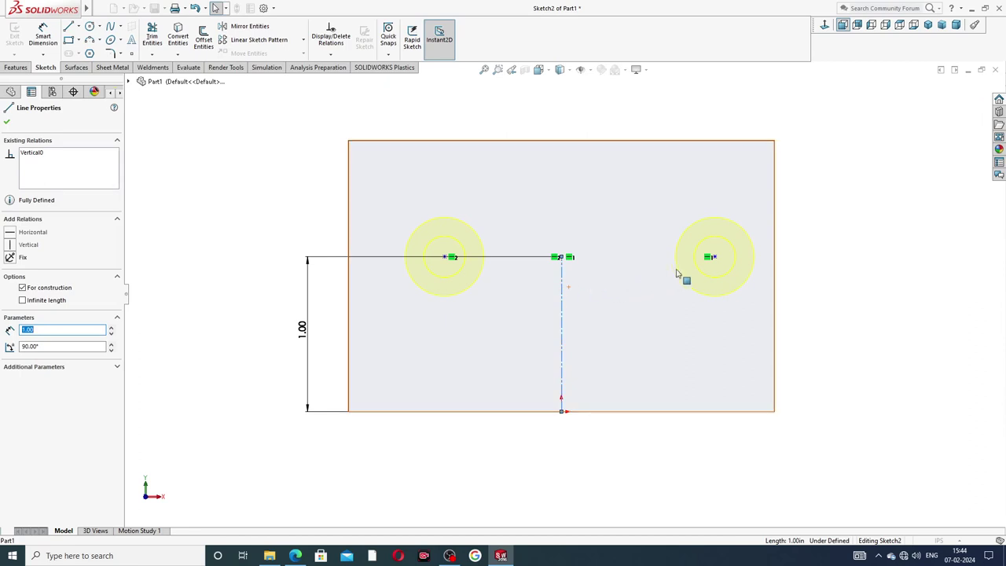
ctrl+click(714, 257)
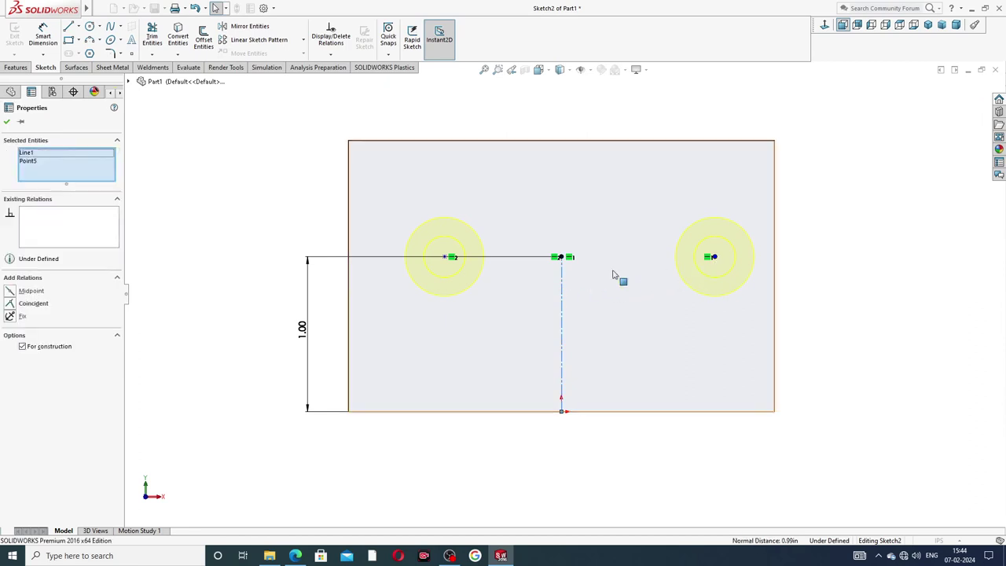
ctrl+click(445, 257)
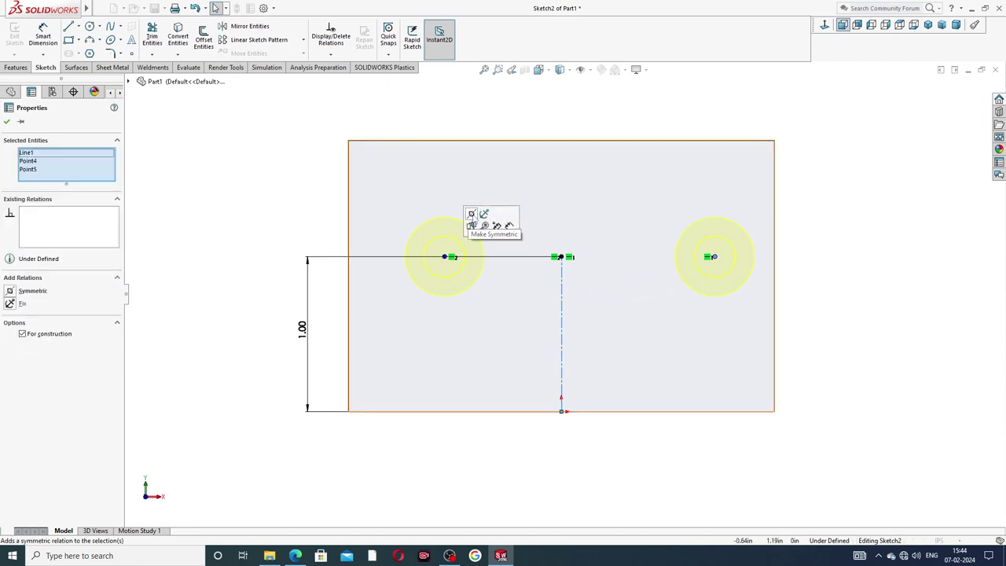
click(472, 213)
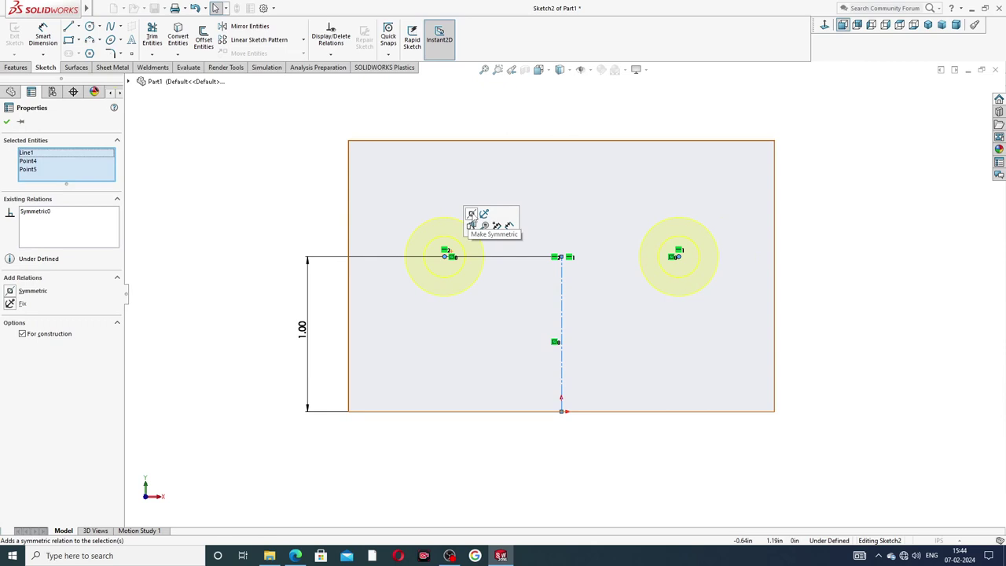
- Add a 1.50 dimension between the two hole centres
click(807, 240)
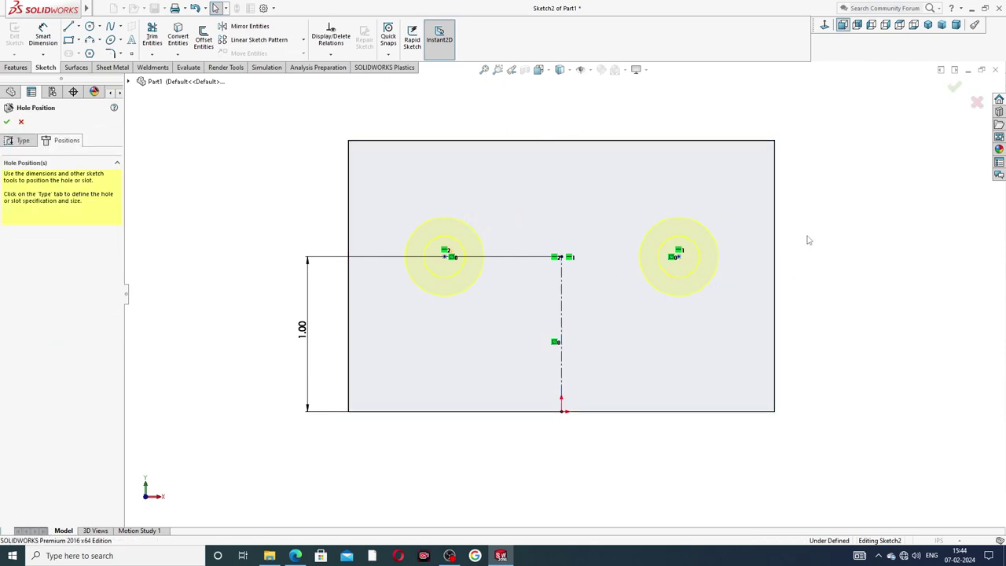
click(47, 34)
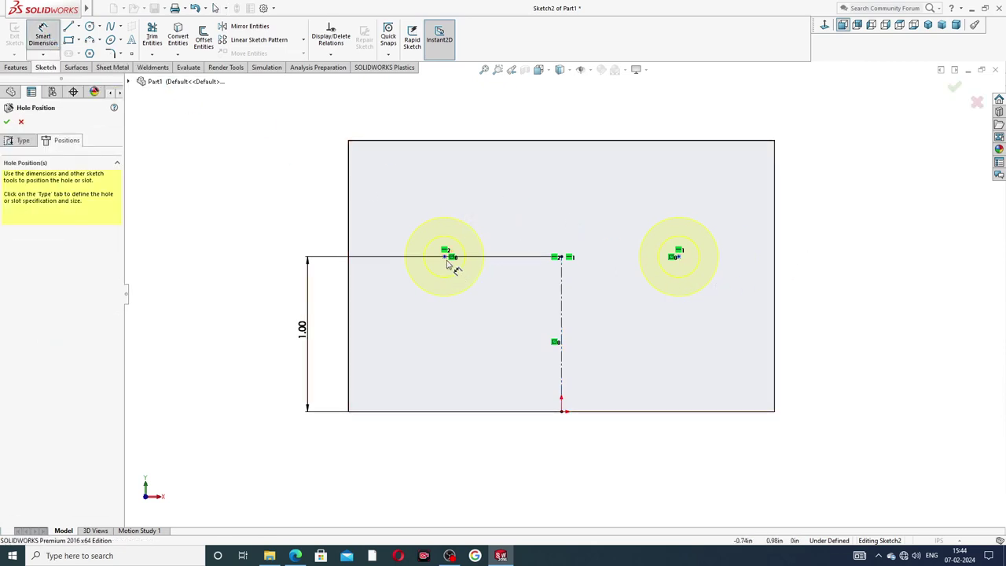
click(446, 257)
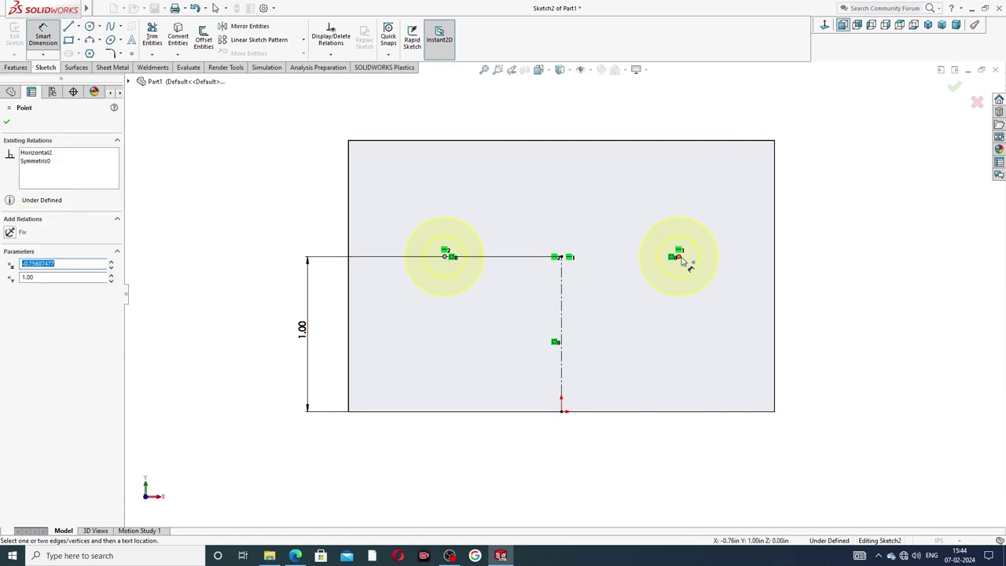
click(681, 256)
click(567, 198)
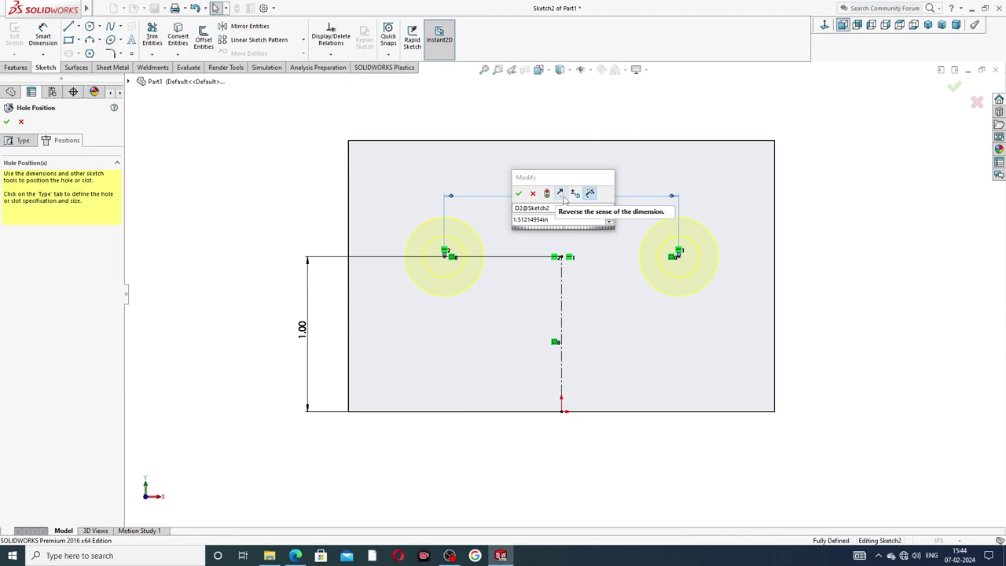
key(Return)
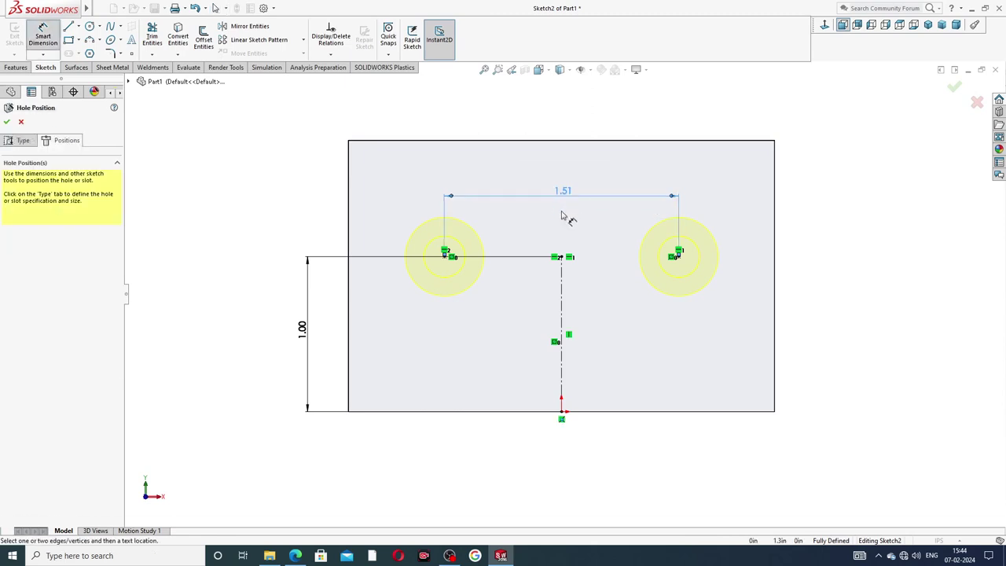
click(565, 196)
text(1.5)
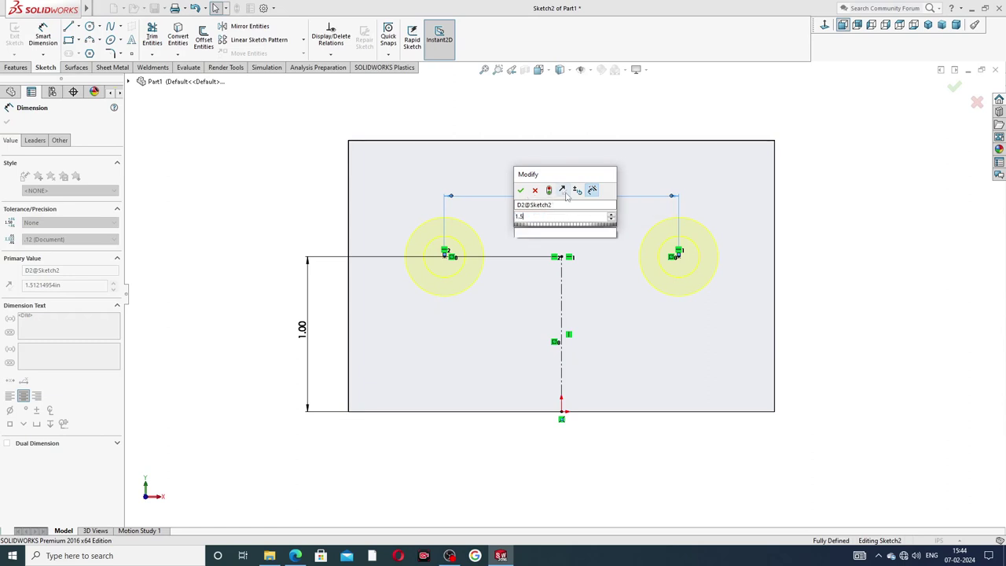
key(Return)
- Compare the hole spacing with the PDF drawing and confirm the countersunk hole positions
click(857, 185)
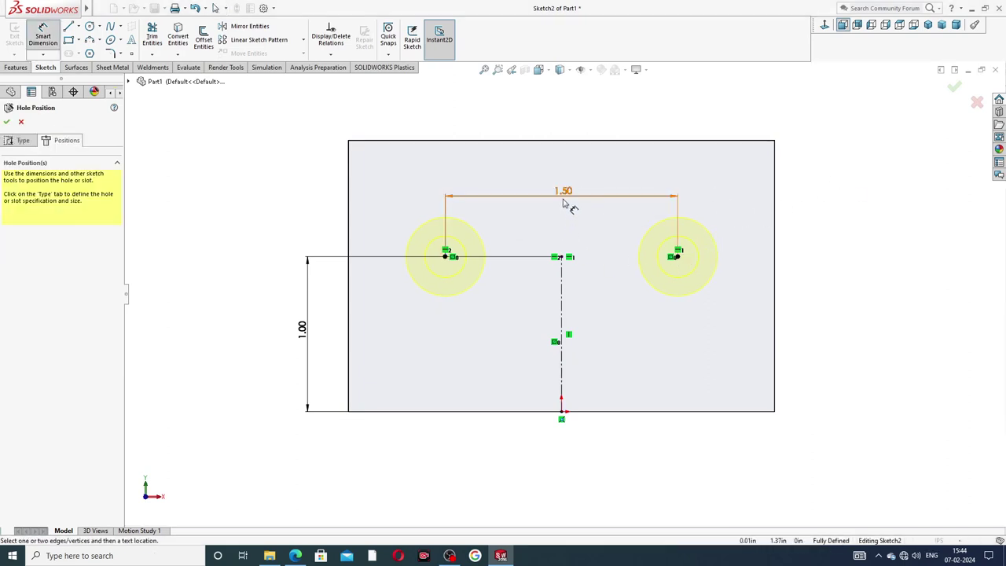
right_click(899, 151)
click(930, 176)
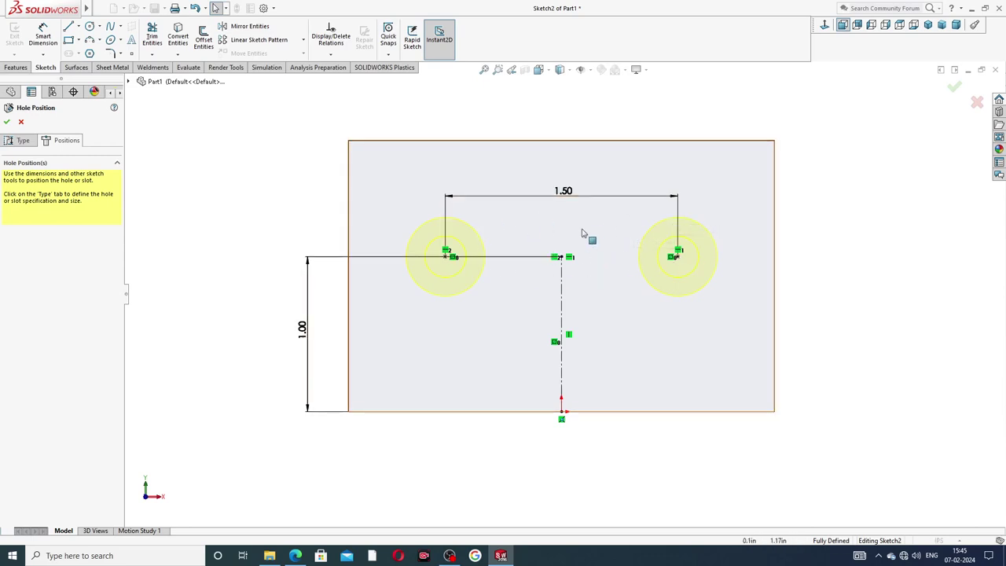
click(295, 555)
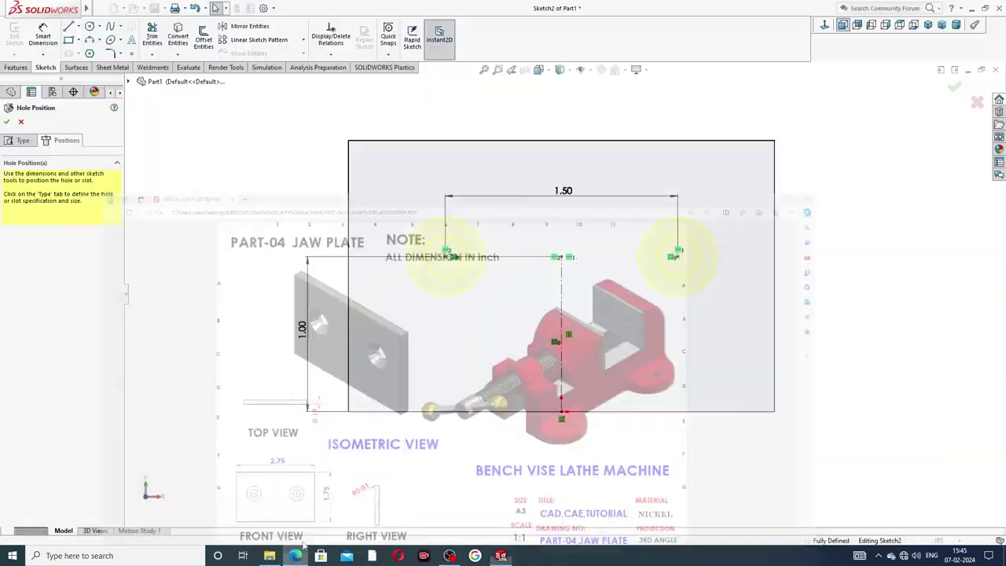
click(955, 87)
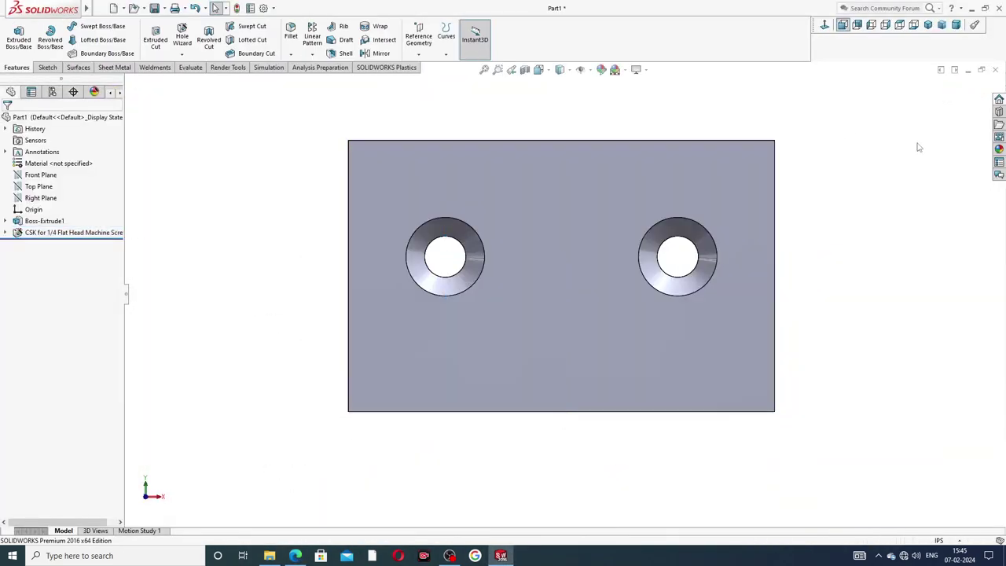
- Start a fillet on the plate with a 0.01in radius
mouse_move(918, 147)
middle_down()
mouse_move(767, 246)
mouse_move(866, 170)
mouse_move(868, 189)
middle_up()
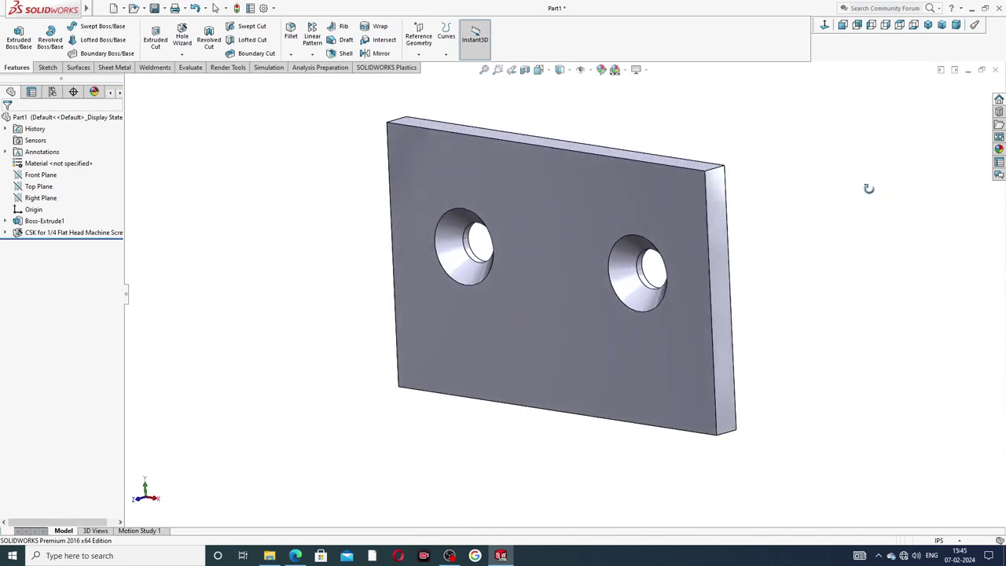
scroll(560, 187, up, 3)
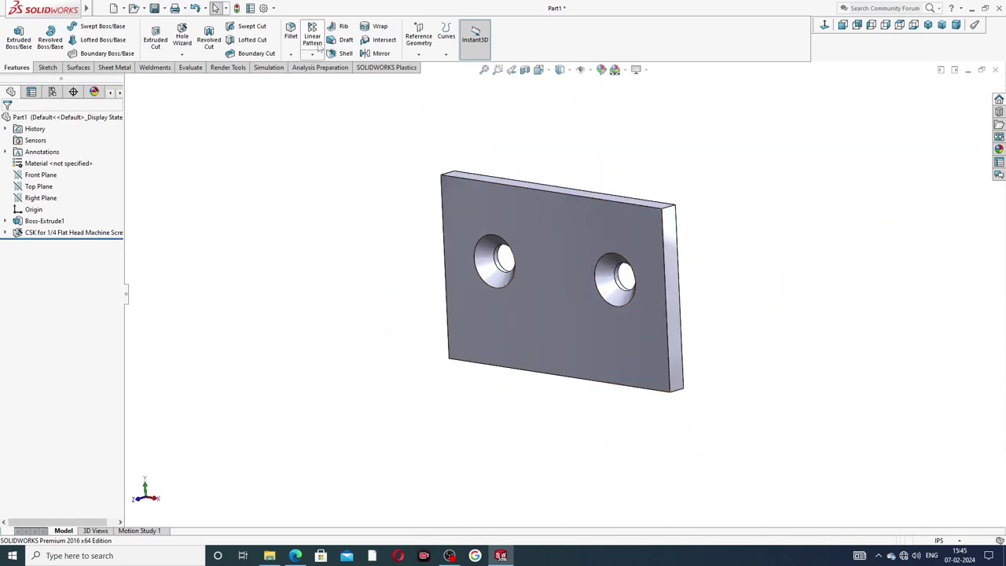
click(291, 36)
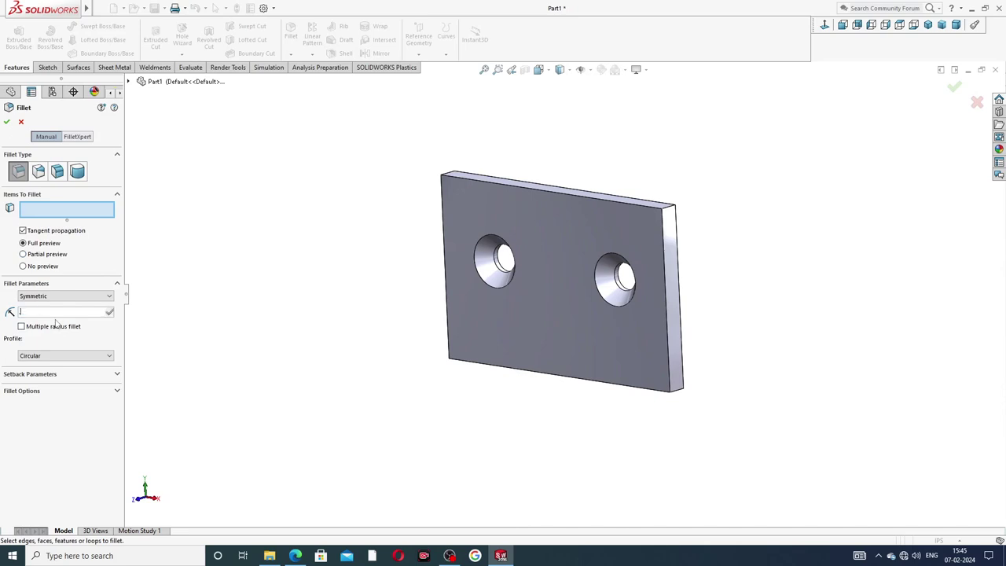
text(01)
key(Return)
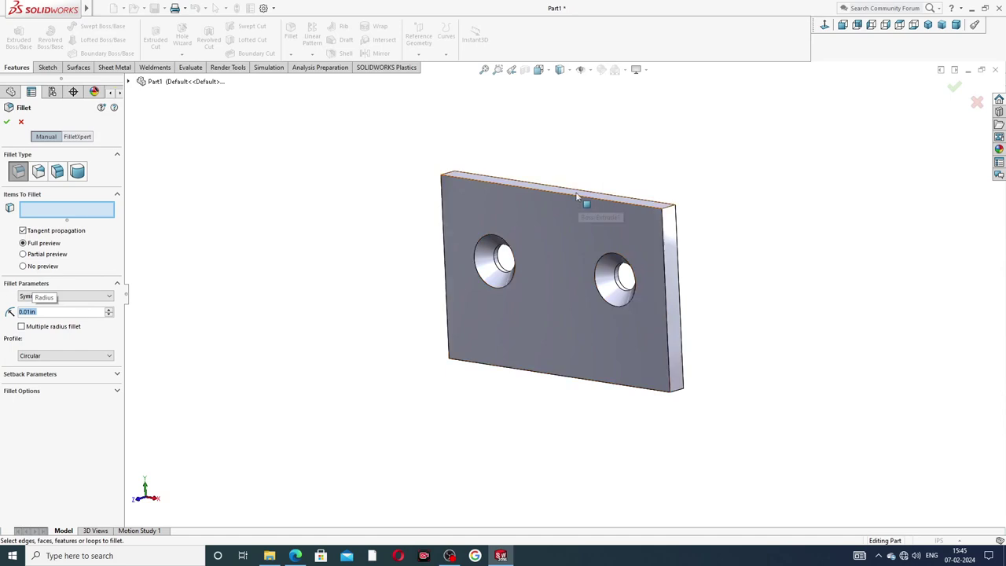
- Select the plate's top narrow face, right end face and bottom long face for the fillet
middle_drag(583, 197, 578, 209)
scroll(583, 236, down, 3)
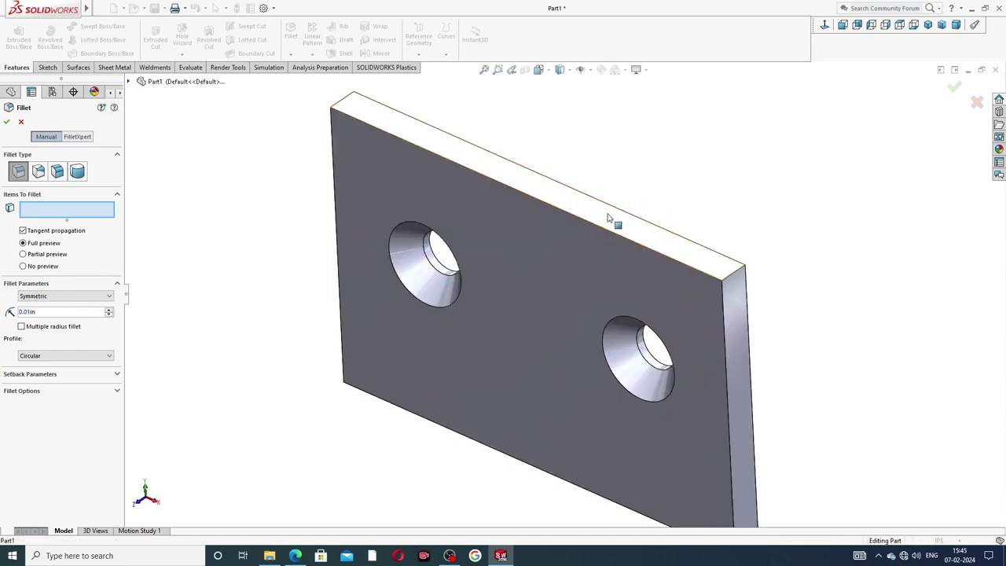
click(609, 217)
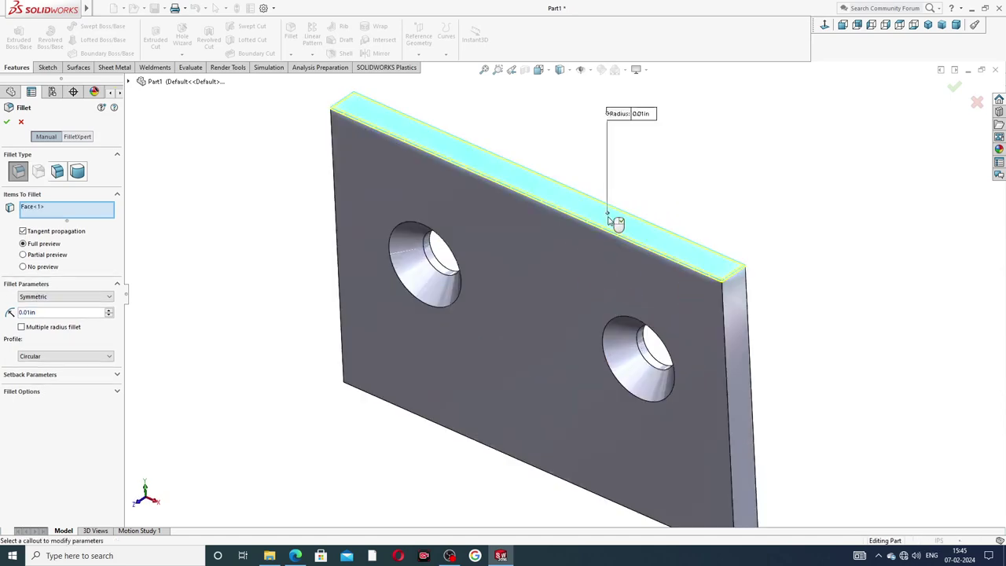
click(739, 334)
key(shift+Up)
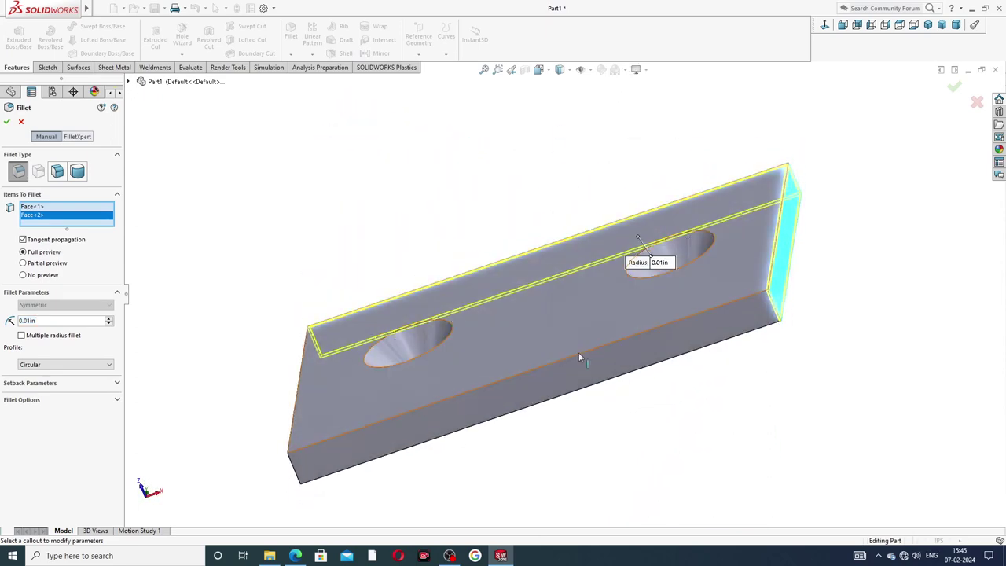
click(581, 364)
key(shift+Down)
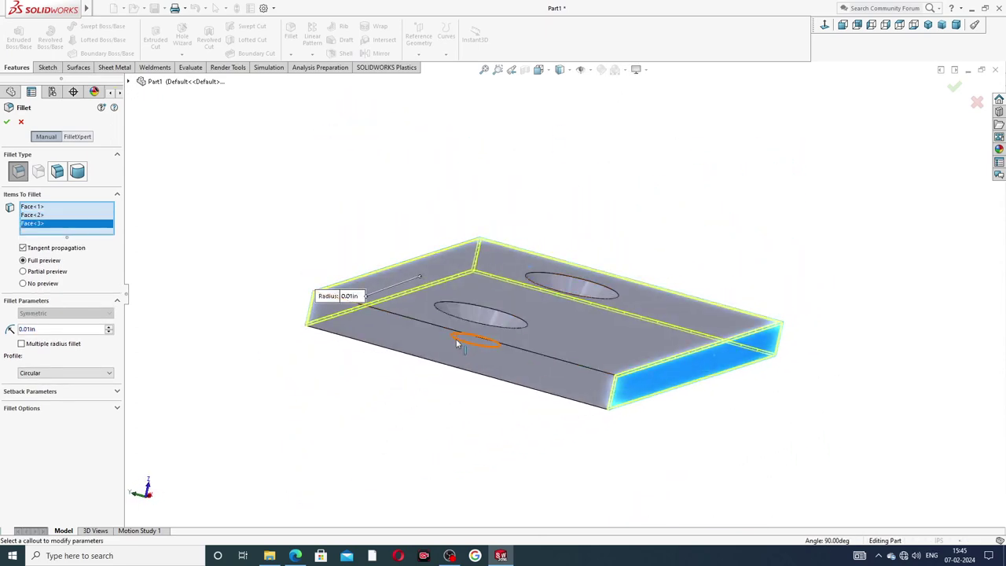
- Remove the stray hole edge, add the front long face, and apply the 0.01in fillet
click(456, 353)
key(ctrl+7)
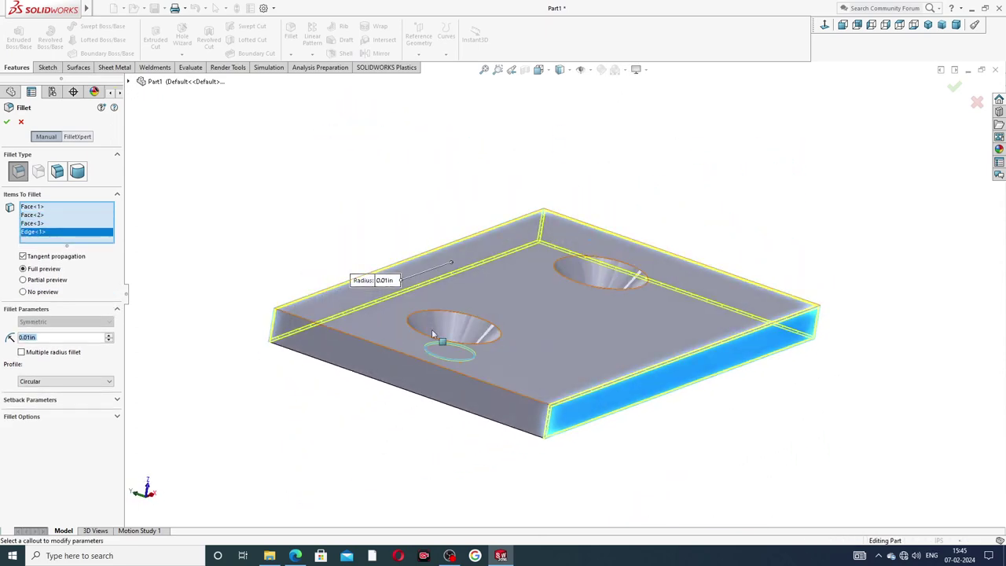
right_click(31, 233)
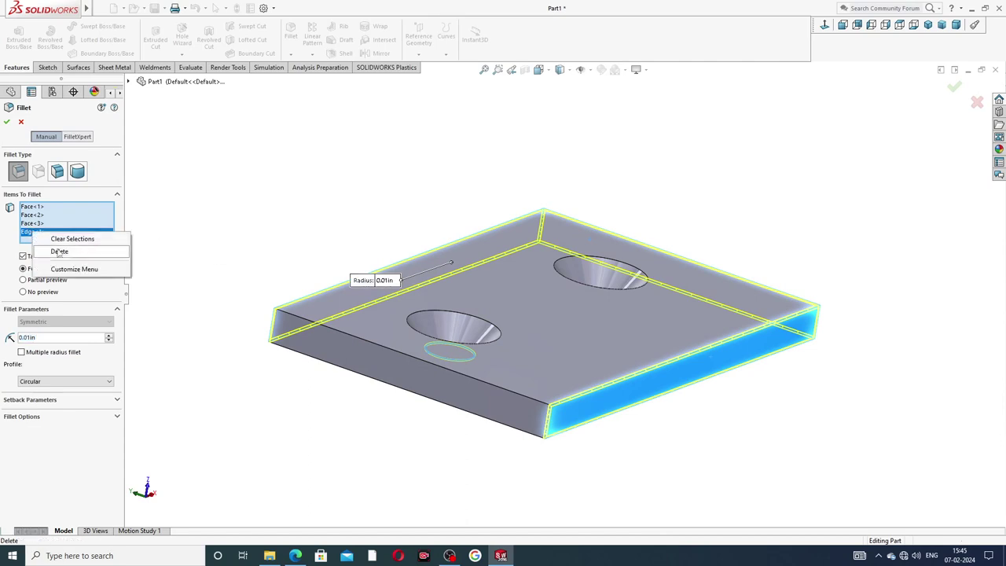
click(60, 252)
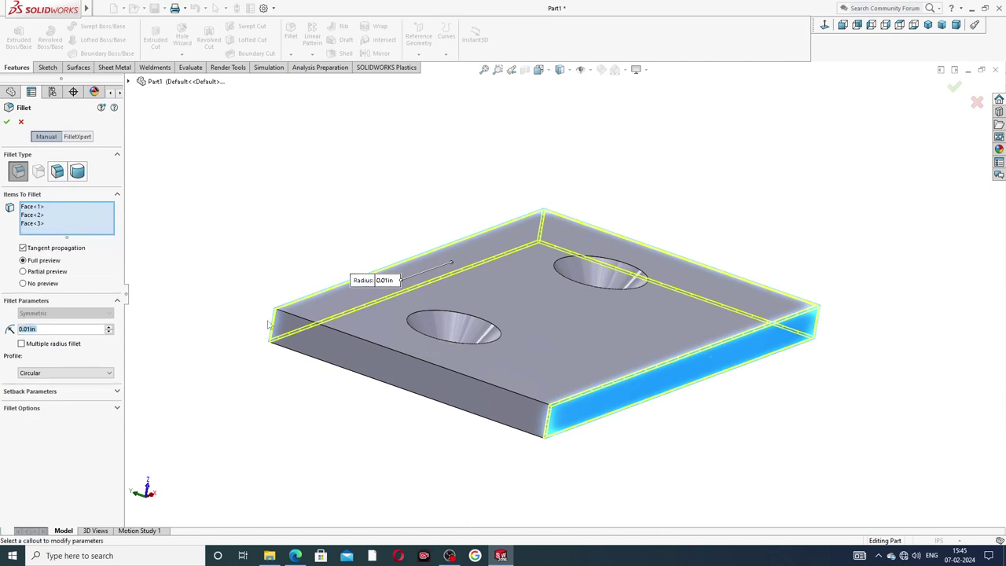
click(411, 377)
middle_drag(411, 377, 496, 403)
middle_drag(342, 378, 353, 453)
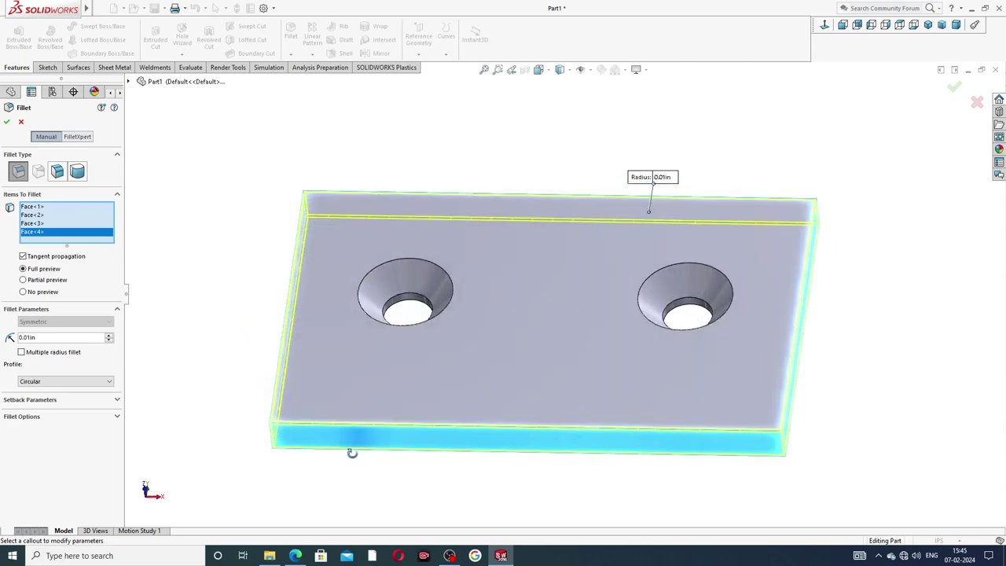
click(7, 122)
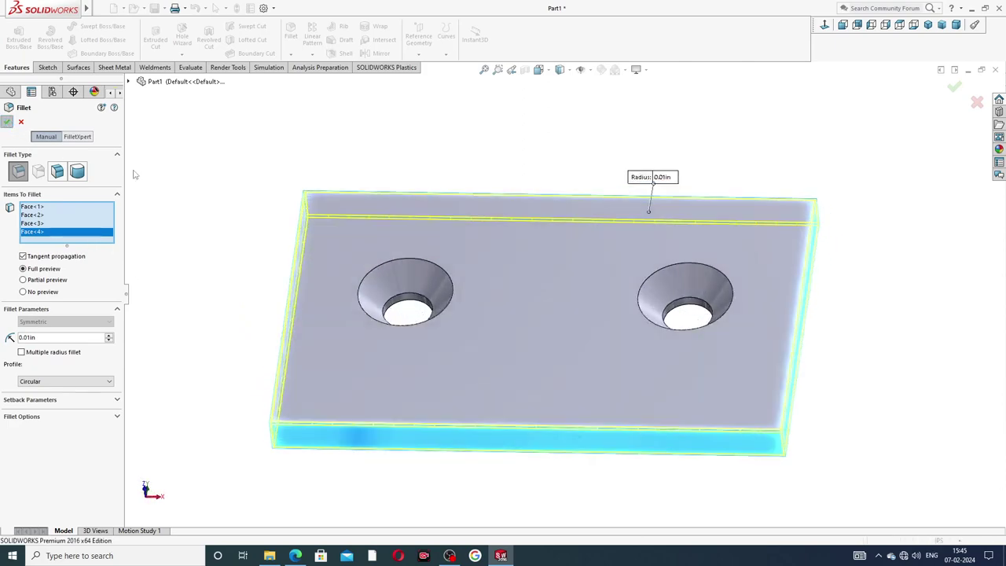
middle_drag(625, 159, 395, 289)
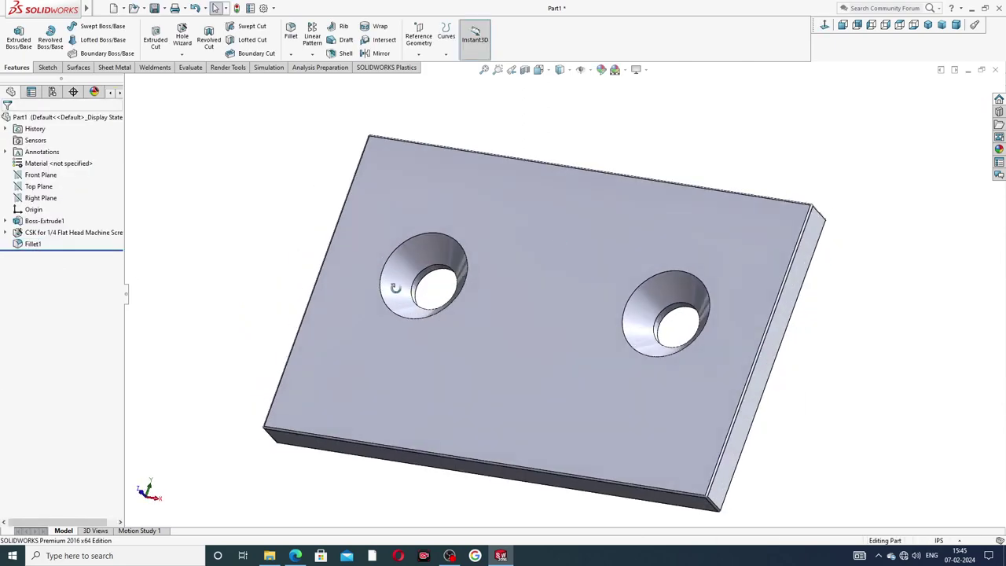
- Apply the chromium plate appearance from the metal appearances library to the plate
click(927, 24)
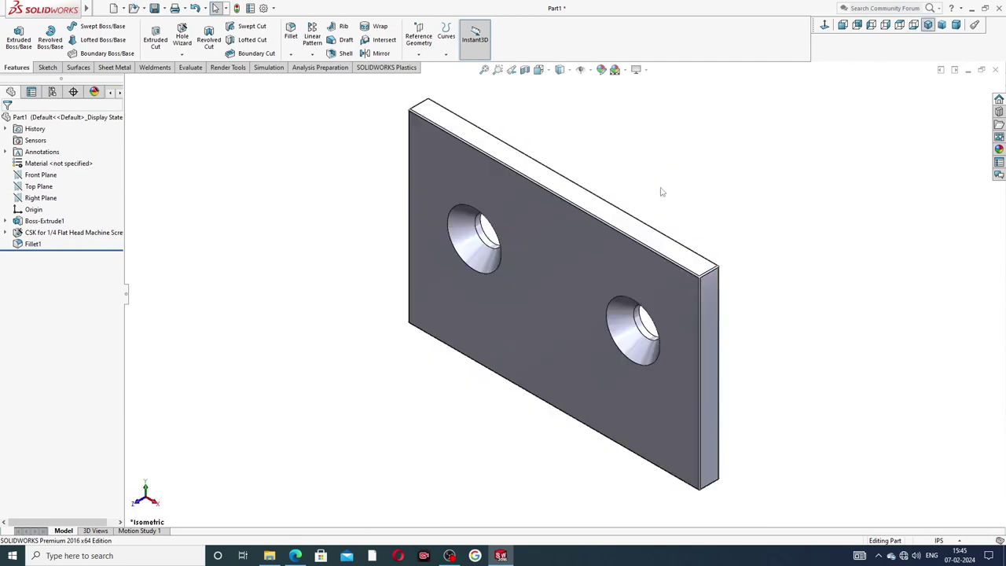
click(998, 148)
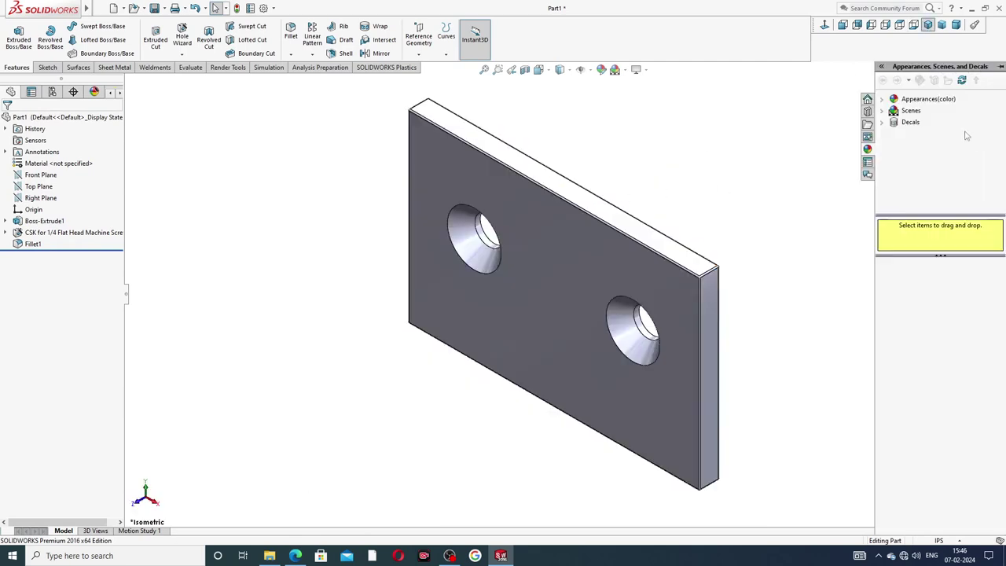
click(935, 101)
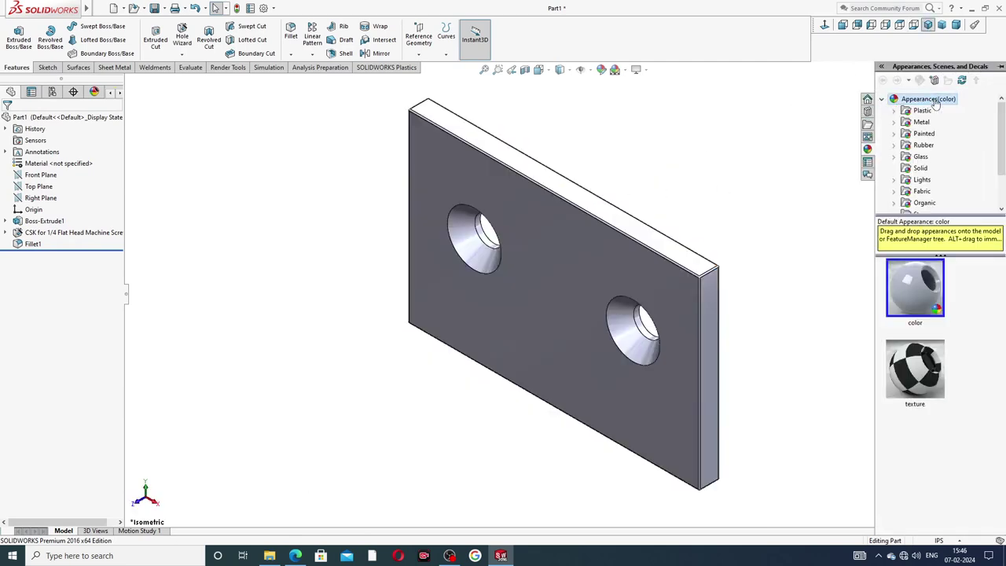
click(925, 123)
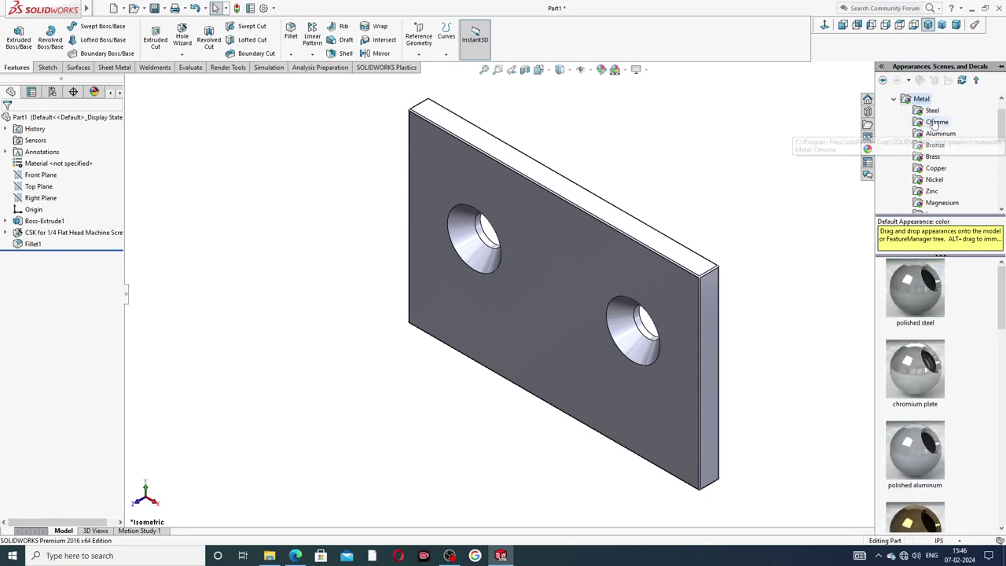
click(950, 125)
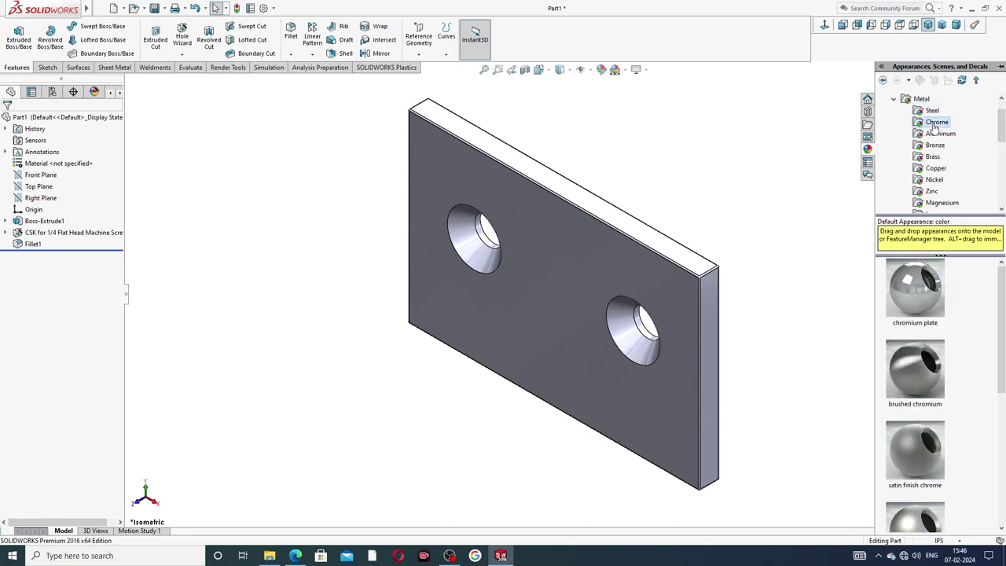
double_click(920, 294)
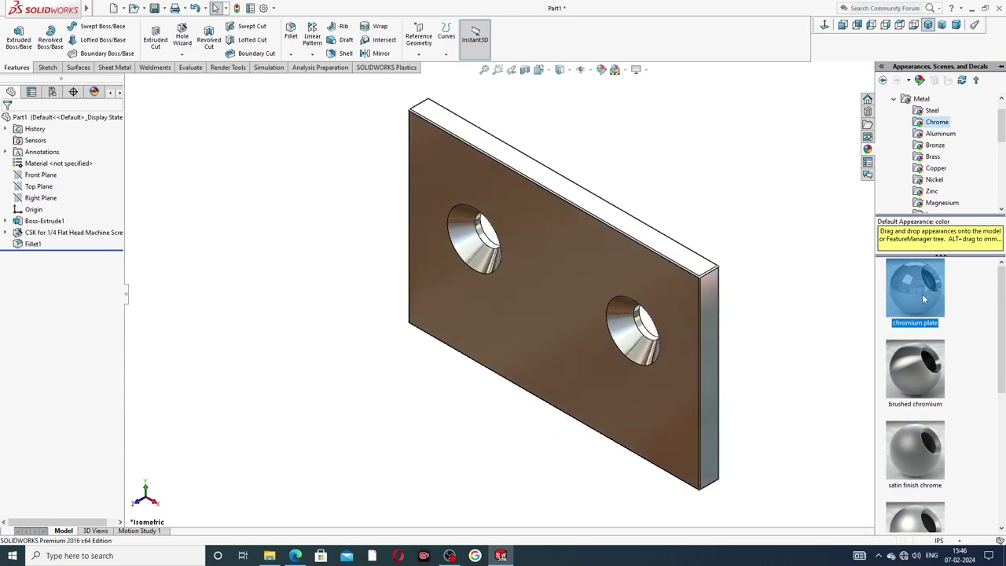
- Orbit the chrome plate to a front view and compare it with the JAW PLATE drawing
middle_drag(651, 169, 736, 139)
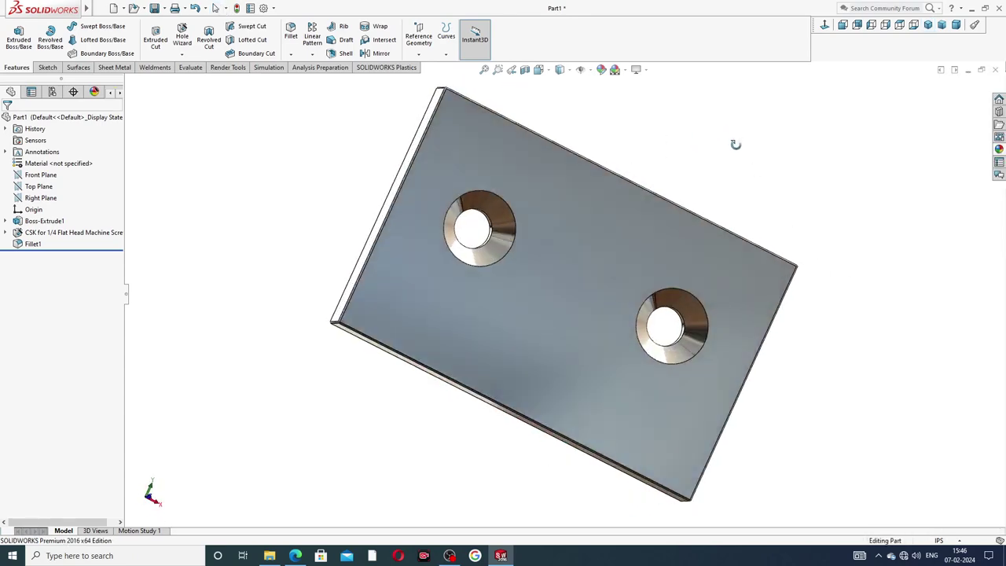
mouse_move(700, 218)
middle_down()
mouse_move(624, 191)
mouse_move(707, 184)
middle_up()
click(294, 554)
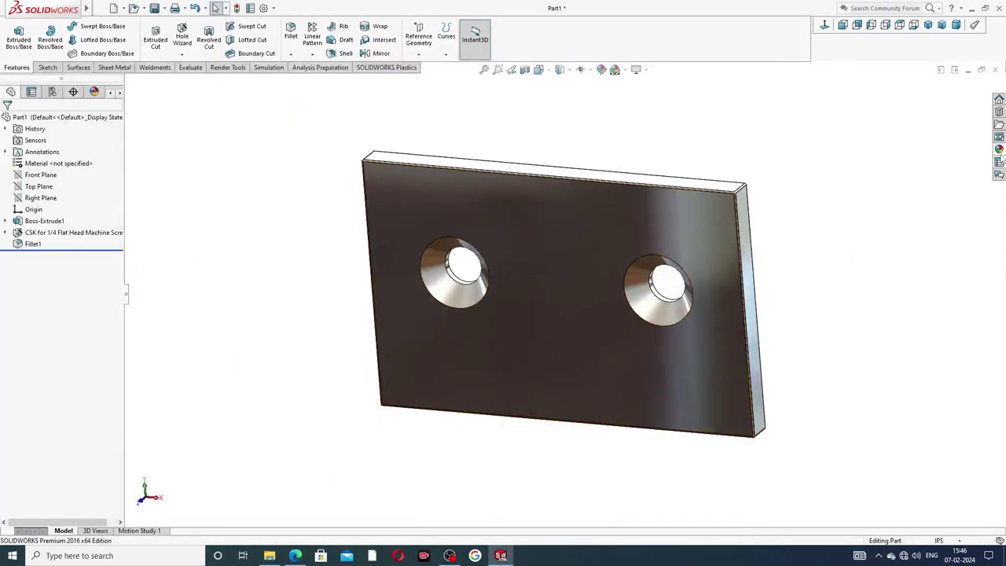
- Browse the nickel metal appearances and orbit the plate to inspect it
click(999, 151)
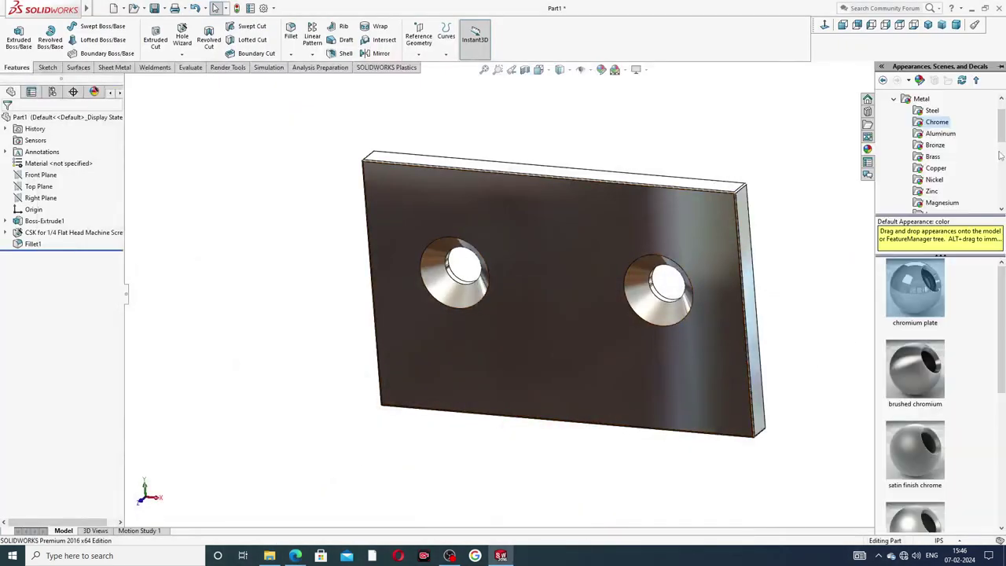
click(934, 181)
mouse_move(914, 289)
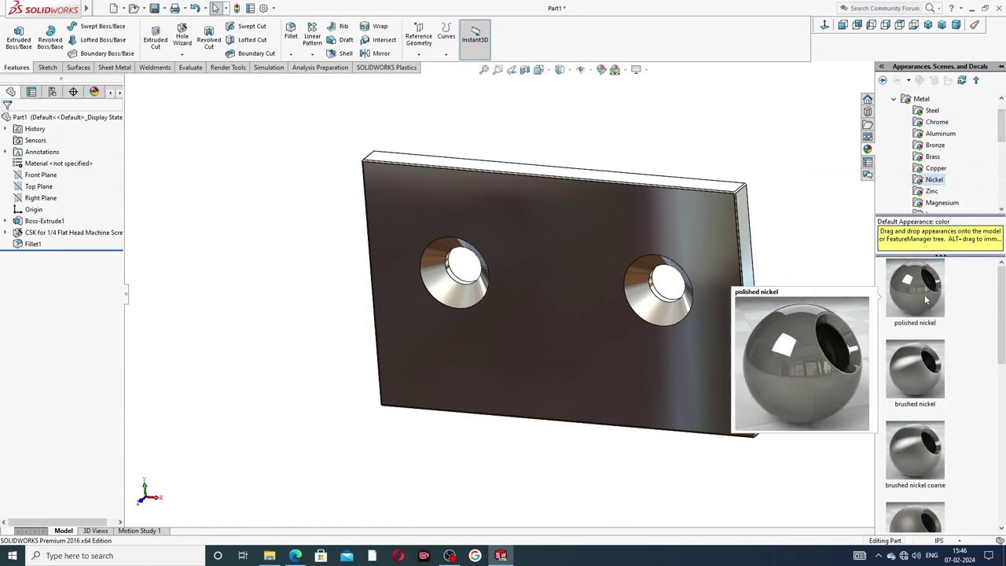
mouse_move(807, 257)
middle_down()
mouse_move(721, 304)
mouse_move(783, 182)
mouse_move(805, 215)
mouse_move(837, 175)
middle_up()
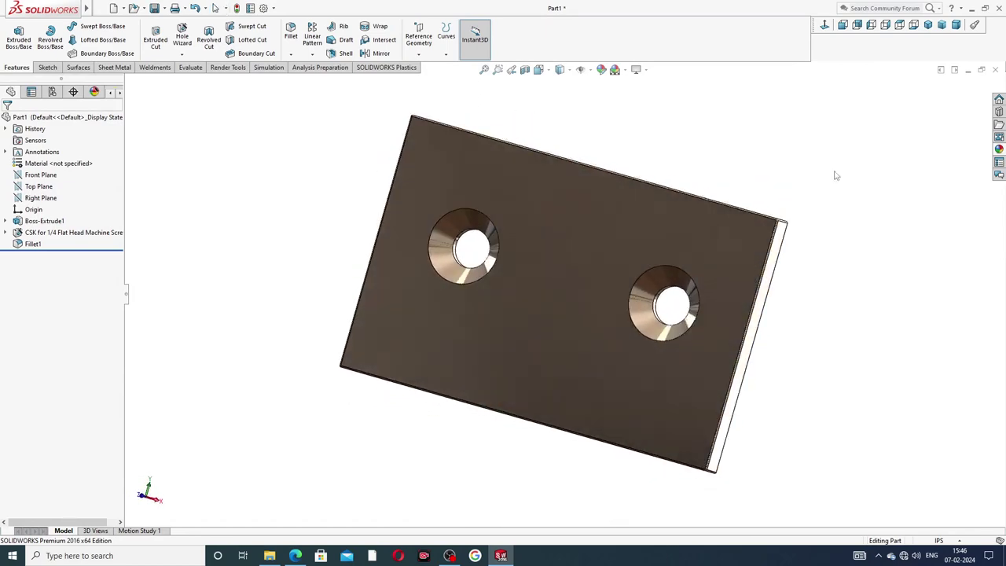
click(927, 25)
mouse_move(612, 224)
middle_down()
mouse_move(611, 156)
mouse_move(611, 166)
mouse_move(637, 137)
mouse_move(595, 220)
middle_up()
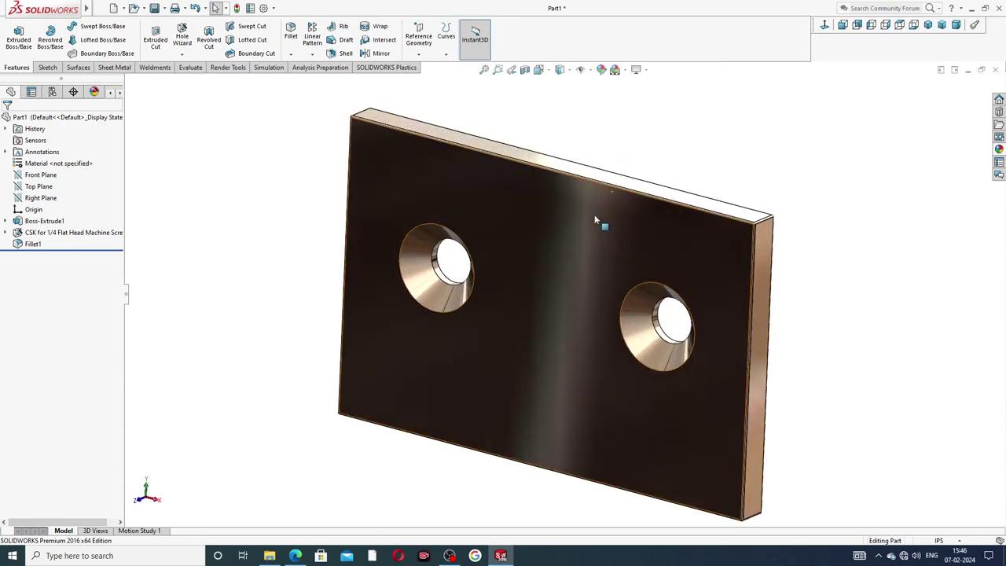
mouse_move(727, 216)
middle_down()
mouse_move(689, 172)
mouse_move(700, 191)
middle_up()
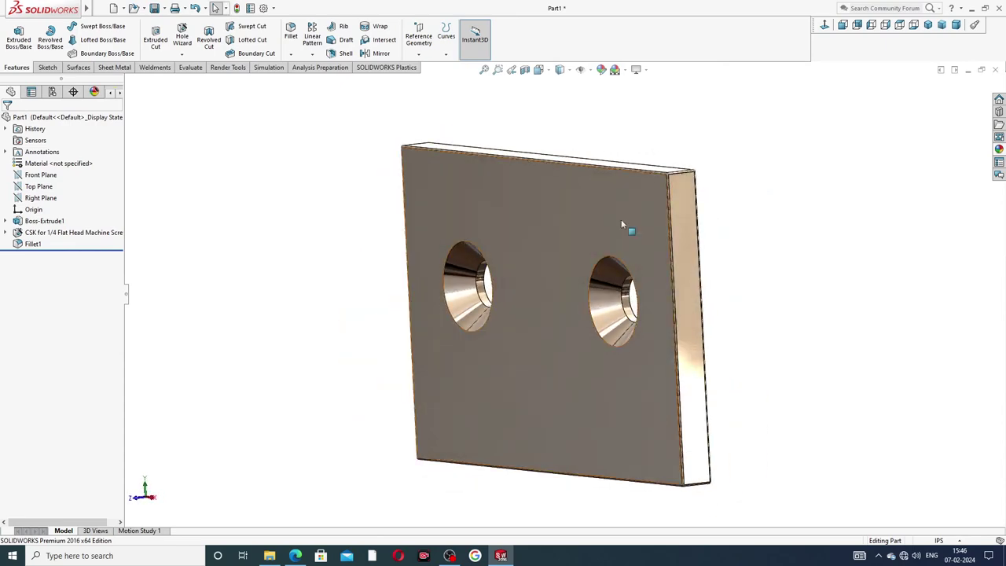
mouse_move(620, 225)
middle_down()
mouse_move(594, 233)
mouse_move(572, 389)
middle_up()
scroll(552, 414, down, 1)
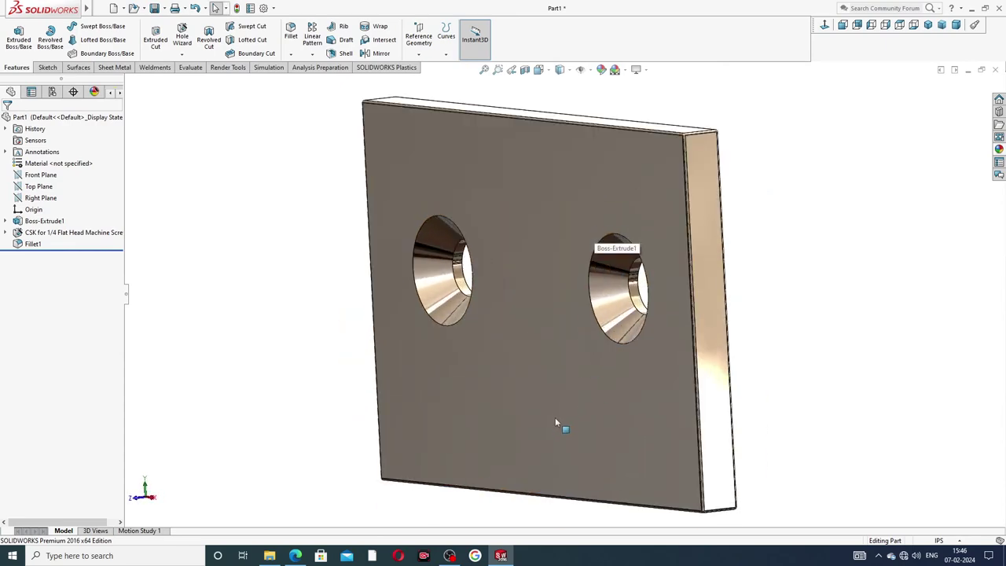
mouse_move(583, 340)
middle_down()
mouse_move(668, 331)
mouse_move(654, 370)
mouse_move(684, 332)
mouse_move(653, 330)
mouse_move(663, 345)
middle_up()
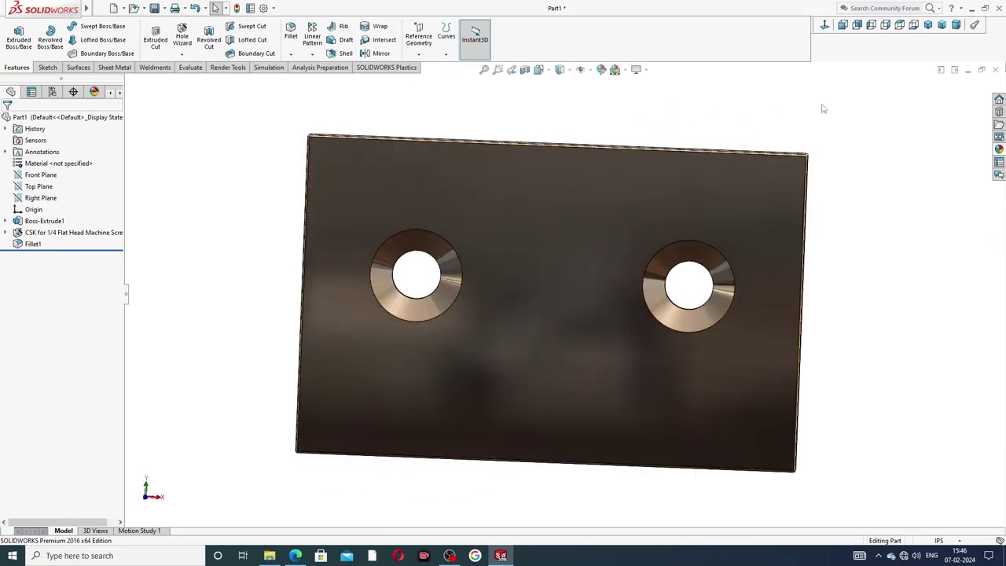
- Show the plate in Front then Isometric views and bring up the PDF drawing
click(825, 25)
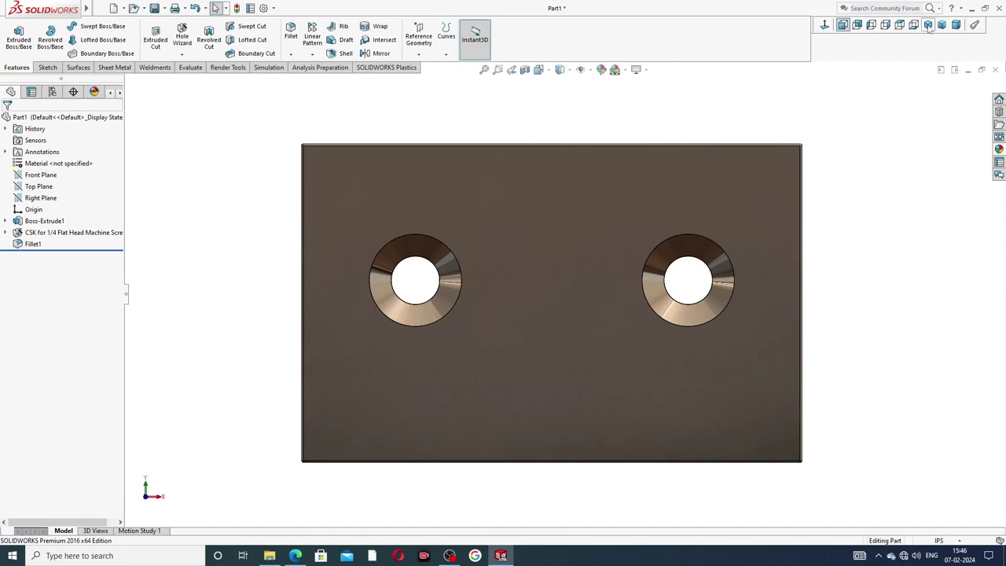
click(927, 25)
scroll(554, 186, down, 2)
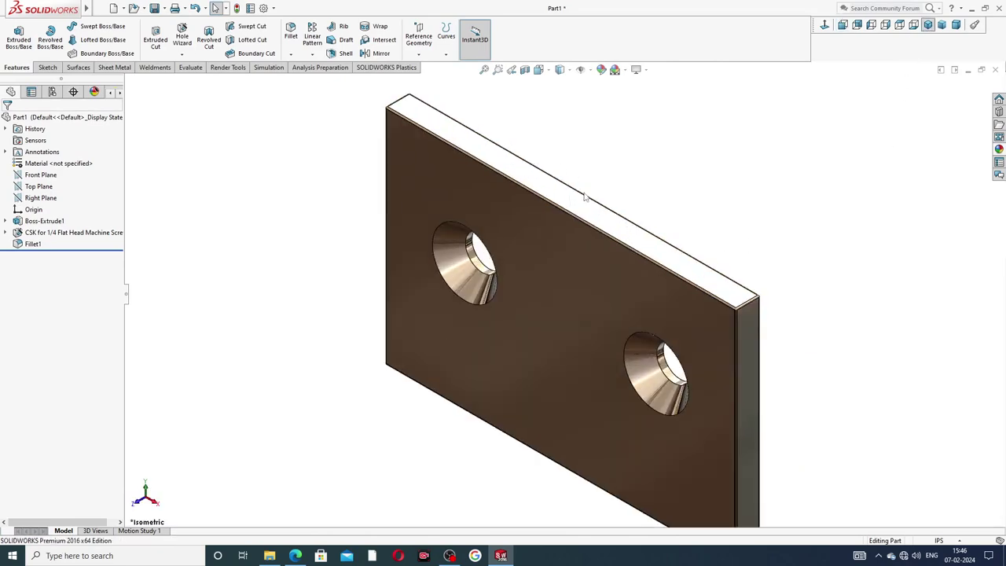
scroll(614, 348, up, 1)
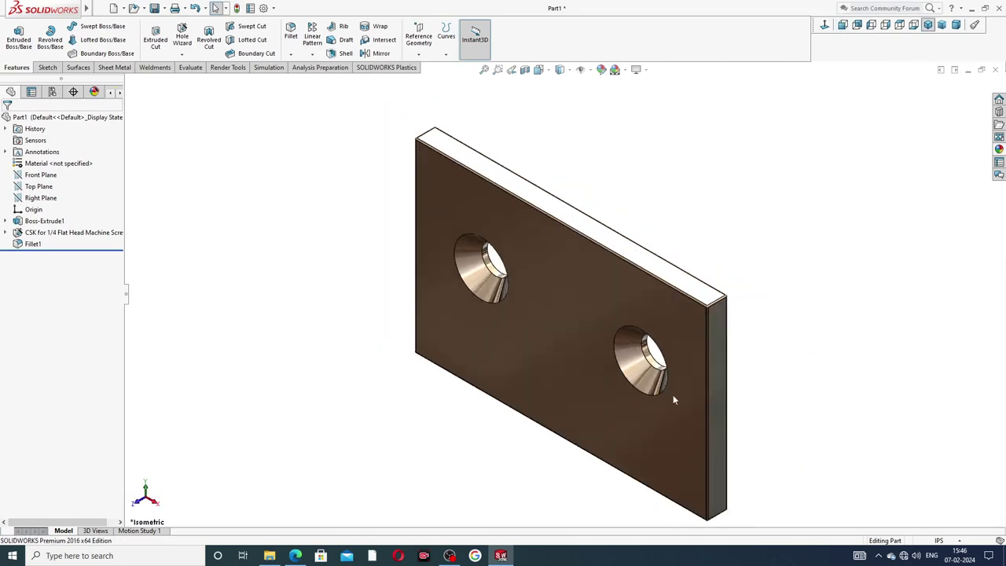
click(297, 556)
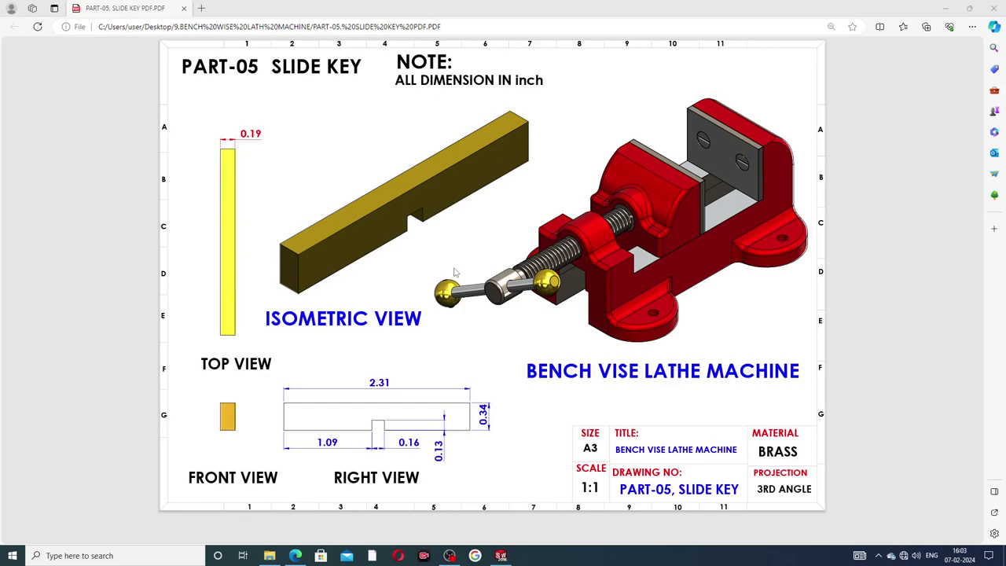
- Return to the SLIDE KEY part, orbit to inspect its notch, and zoom to fit
click(508, 550)
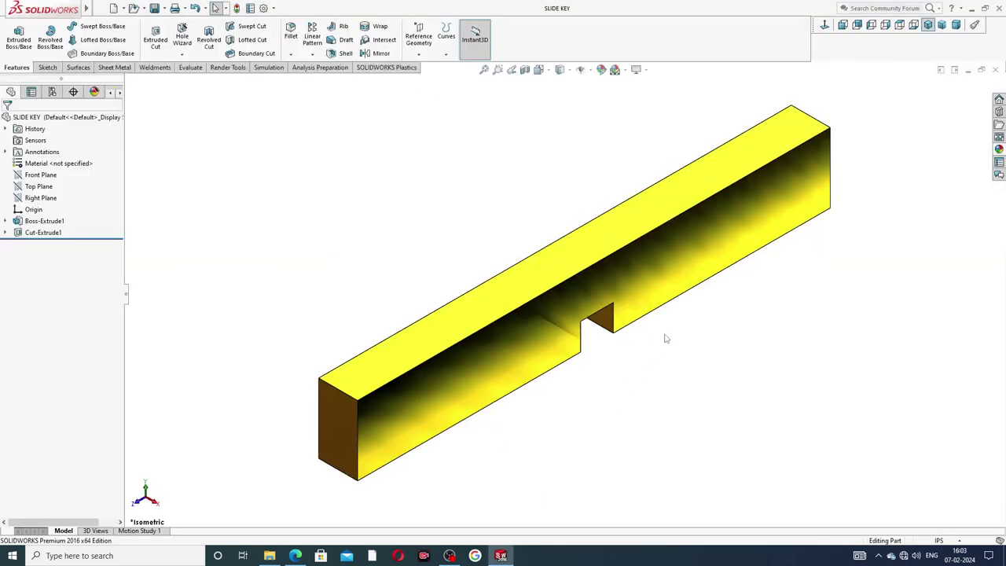
mouse_move(673, 321)
middle_down()
mouse_move(701, 298)
mouse_move(629, 275)
mouse_move(657, 254)
mouse_move(657, 272)
mouse_move(630, 284)
mouse_move(652, 304)
mouse_move(601, 288)
mouse_move(518, 333)
mouse_move(436, 312)
mouse_move(582, 299)
mouse_move(617, 381)
mouse_move(602, 367)
mouse_move(603, 375)
middle_up()
scroll(581, 298, down, 2)
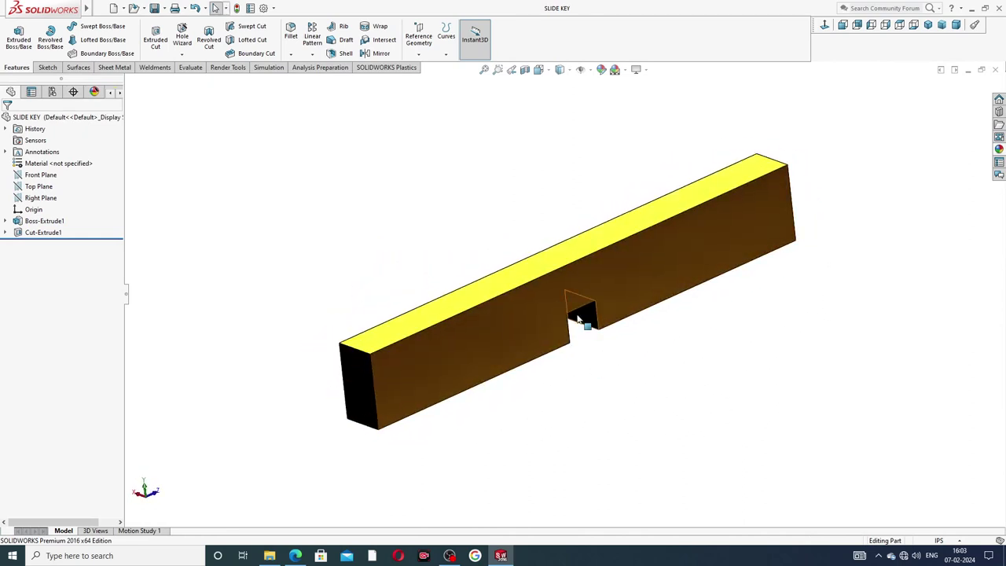
mouse_move(588, 330)
middle_down()
mouse_move(556, 332)
mouse_move(548, 233)
middle_up()
mouse_move(564, 321)
middle_down()
mouse_move(738, 202)
mouse_move(691, 259)
mouse_move(734, 359)
middle_up()
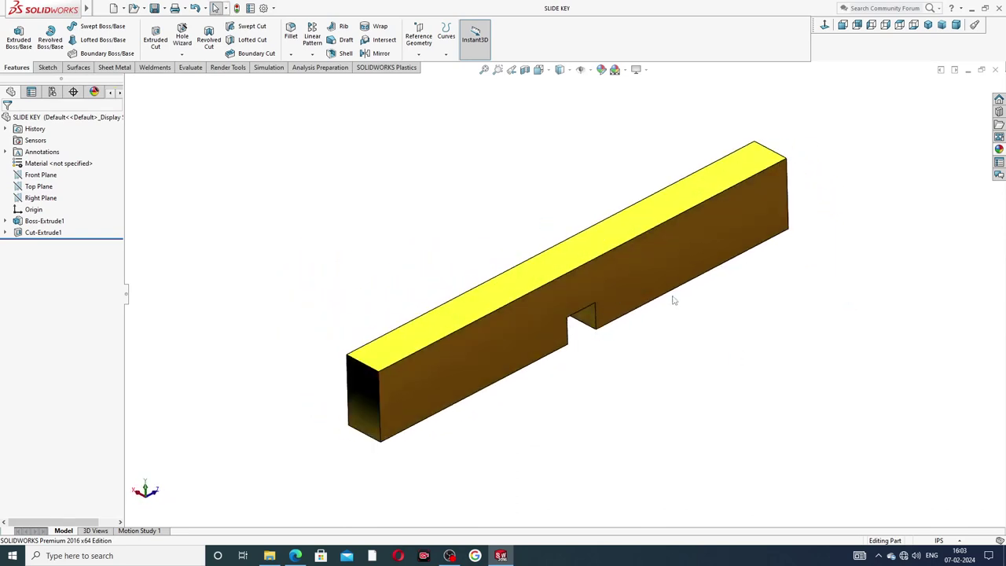
key(f)
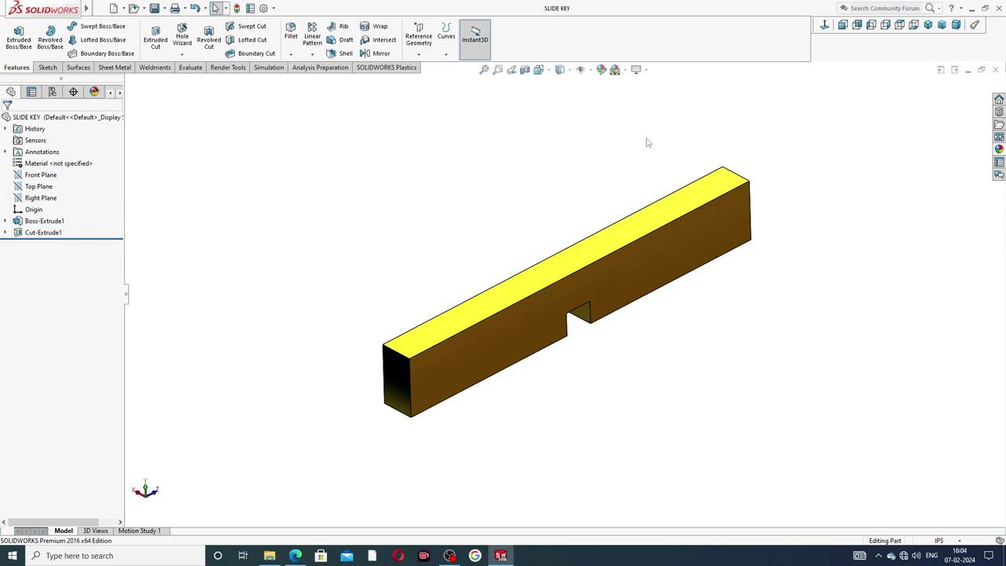
- Close the SLIDE KEY part and create a new part in IPS units
click(995, 69)
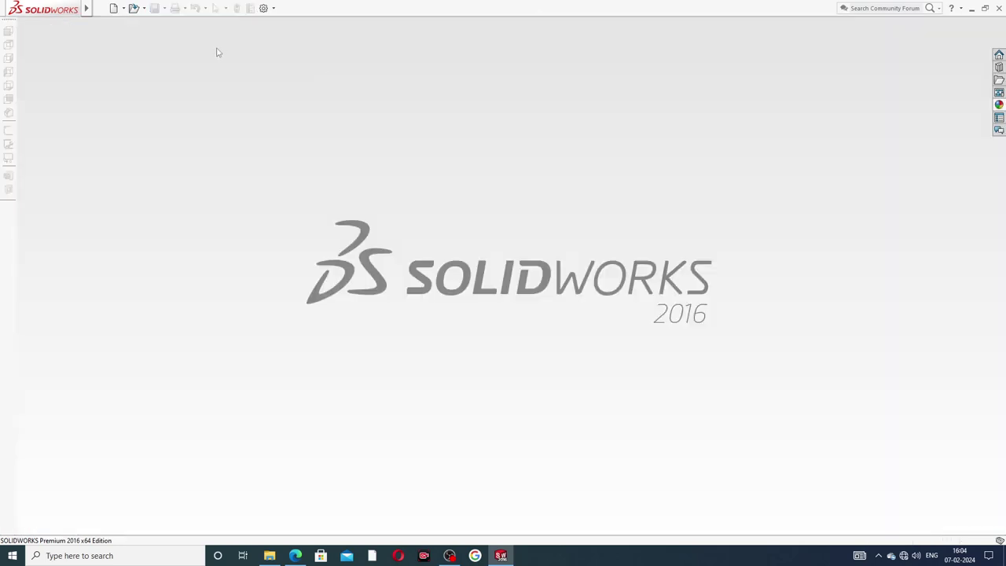
click(113, 9)
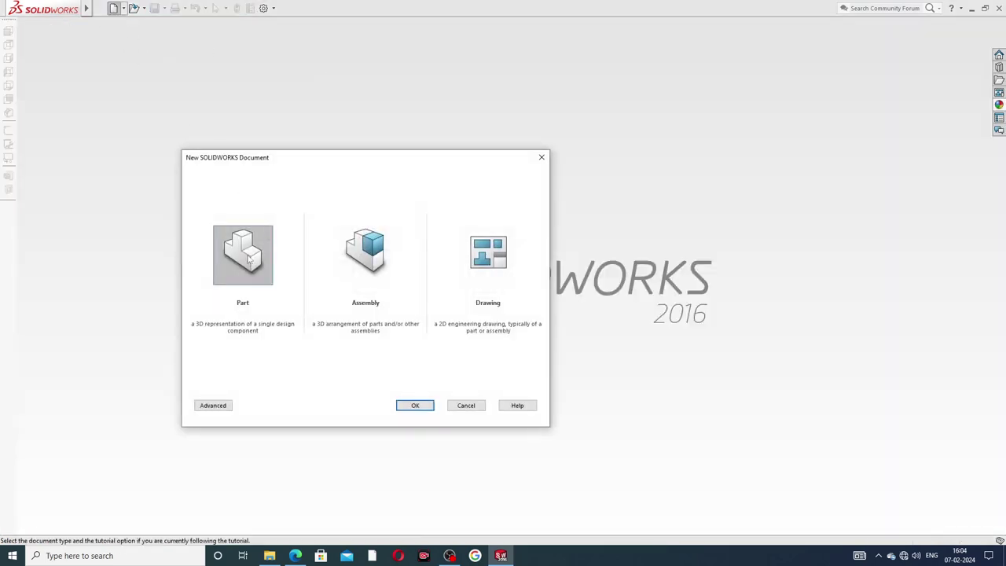
click(405, 405)
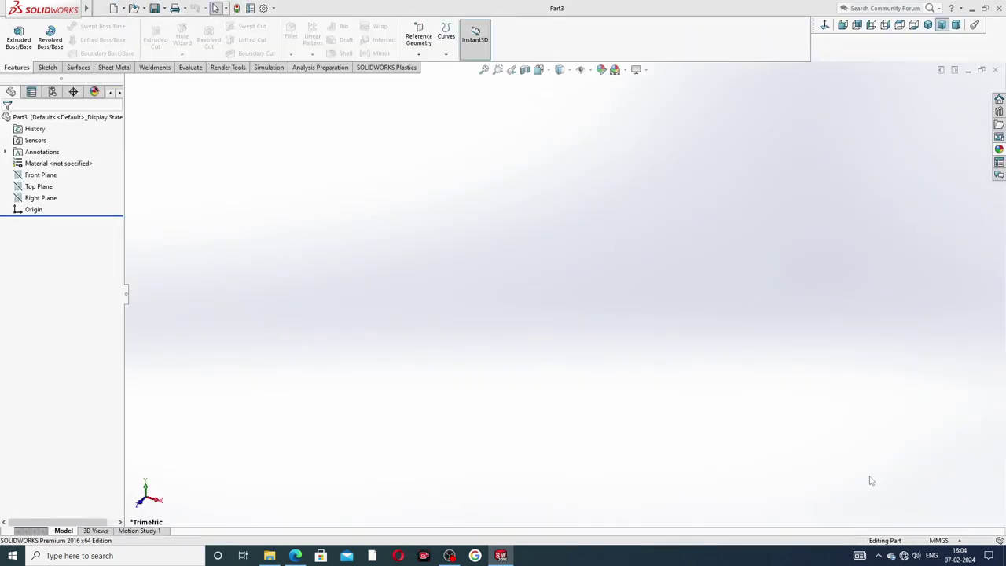
click(939, 540)
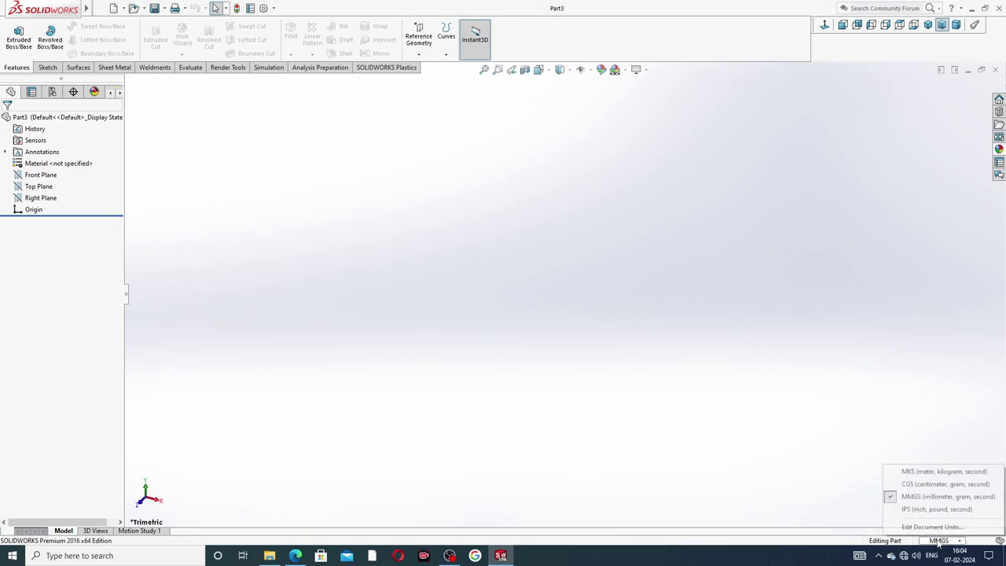
click(926, 509)
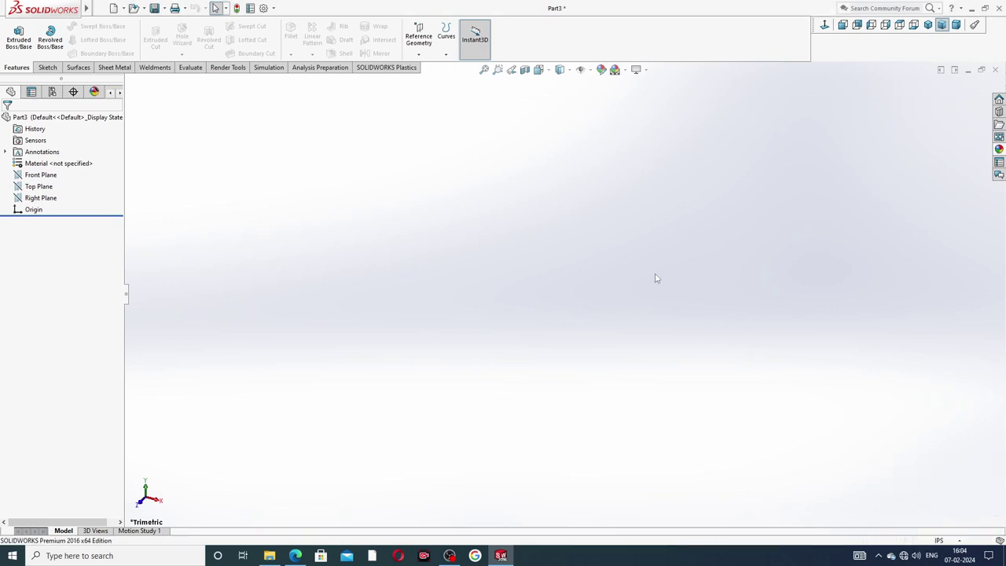
- Apply the Plain White scene and raise the document's image quality to high
click(625, 71)
click(652, 26)
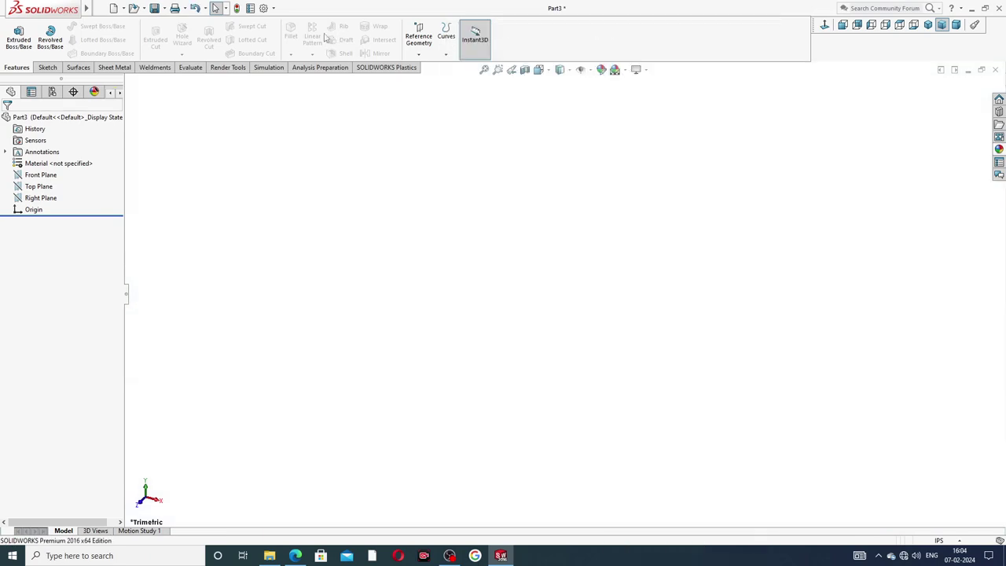
click(263, 8)
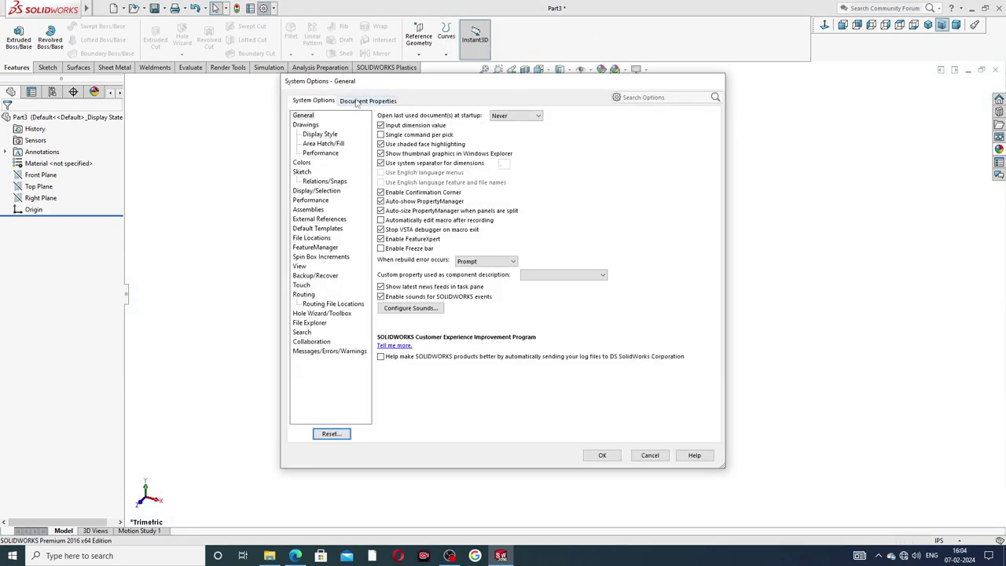
click(356, 102)
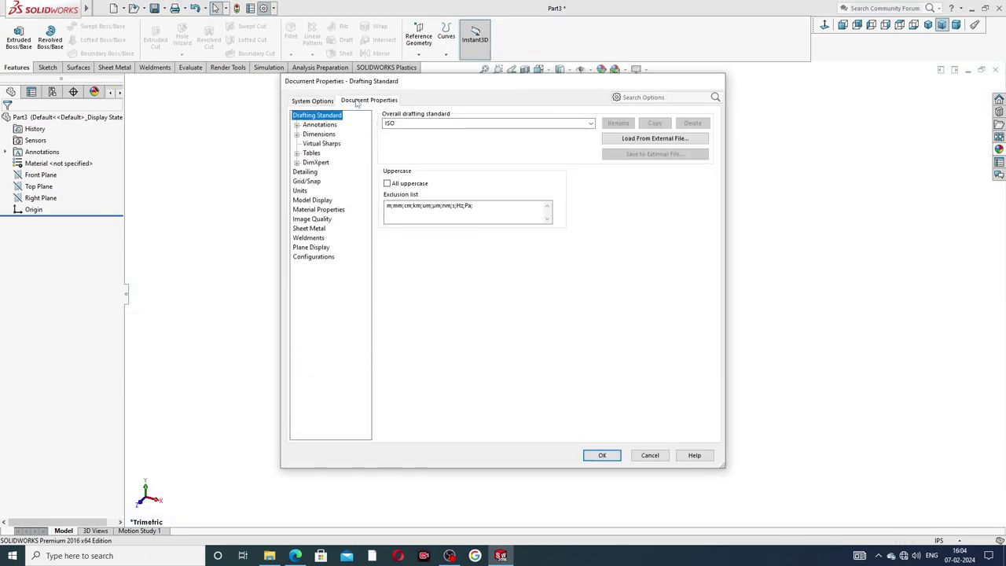
click(312, 219)
drag(471, 132, 577, 131)
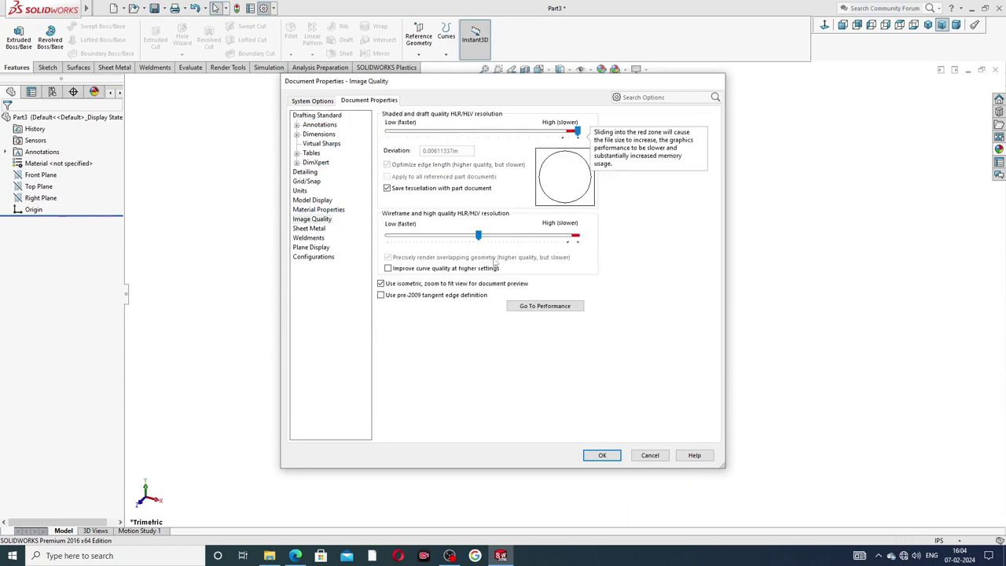
mouse_move(478, 236)
mouse_down()
mouse_move(441, 236)
mouse_move(578, 237)
mouse_up()
click(601, 454)
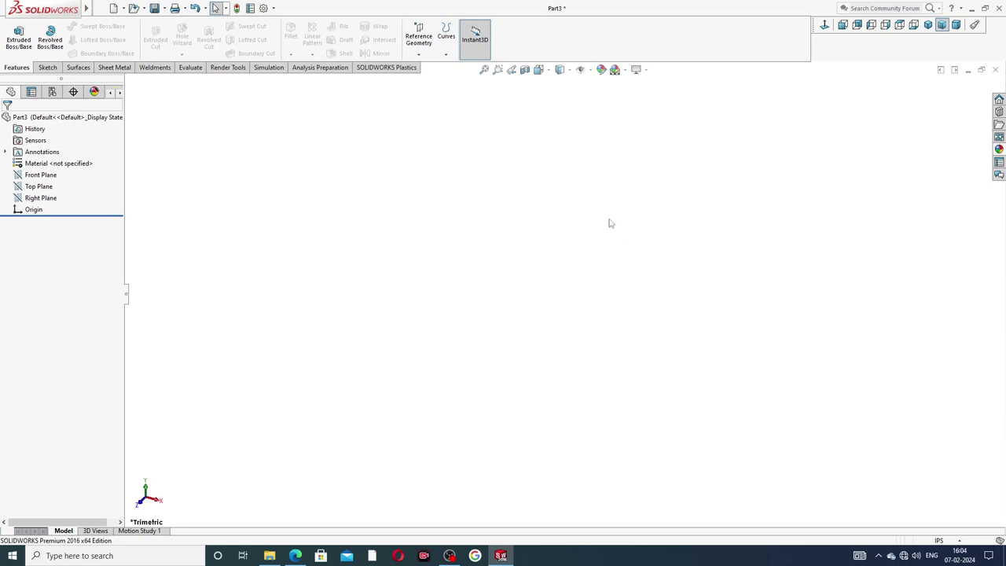
- Check the Slide Key drawing and start a sketch on the Right Plane
click(295, 556)
click(39, 199)
click(45, 186)
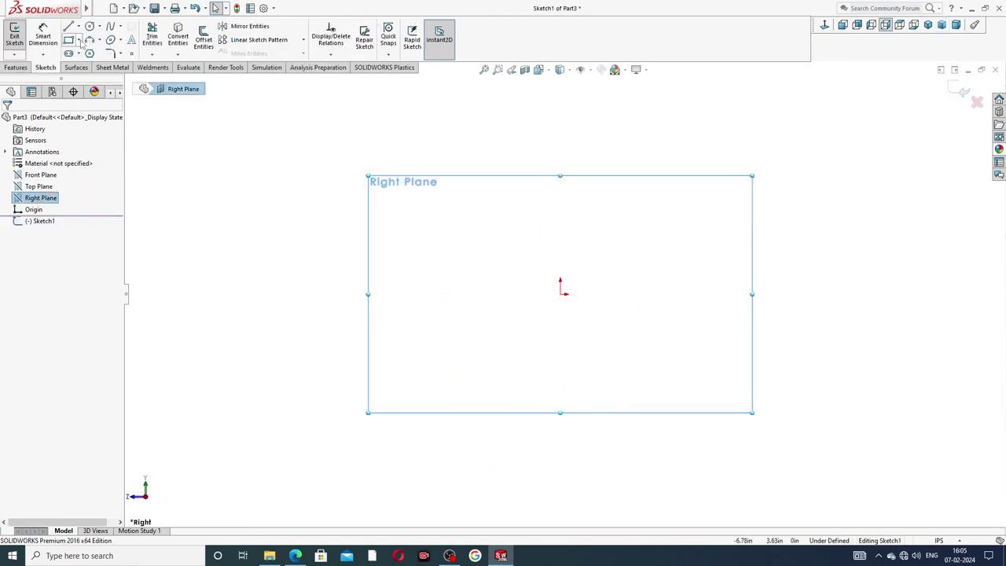
- Draw a centre rectangle anchored at the origin
click(79, 40)
click(98, 68)
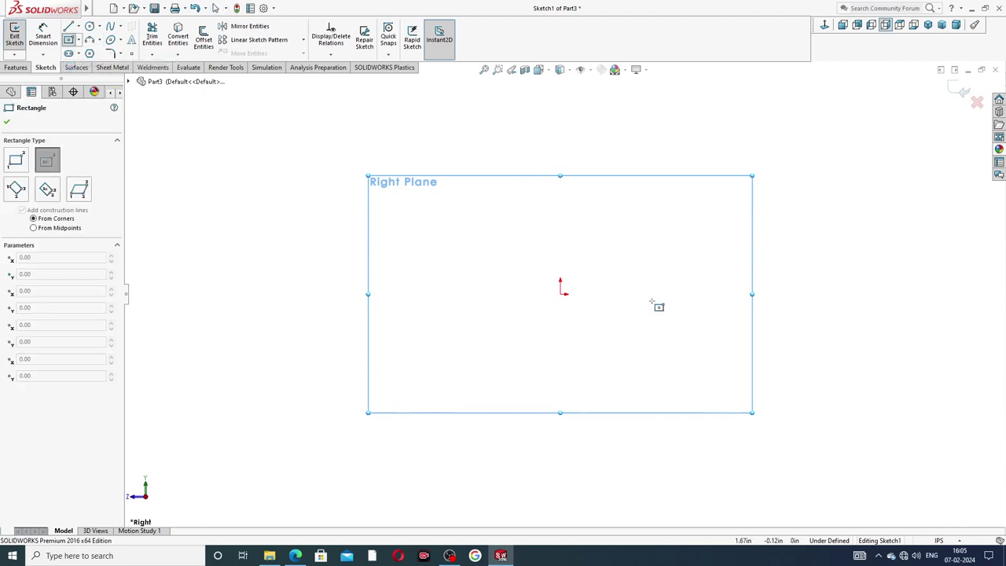
click(561, 293)
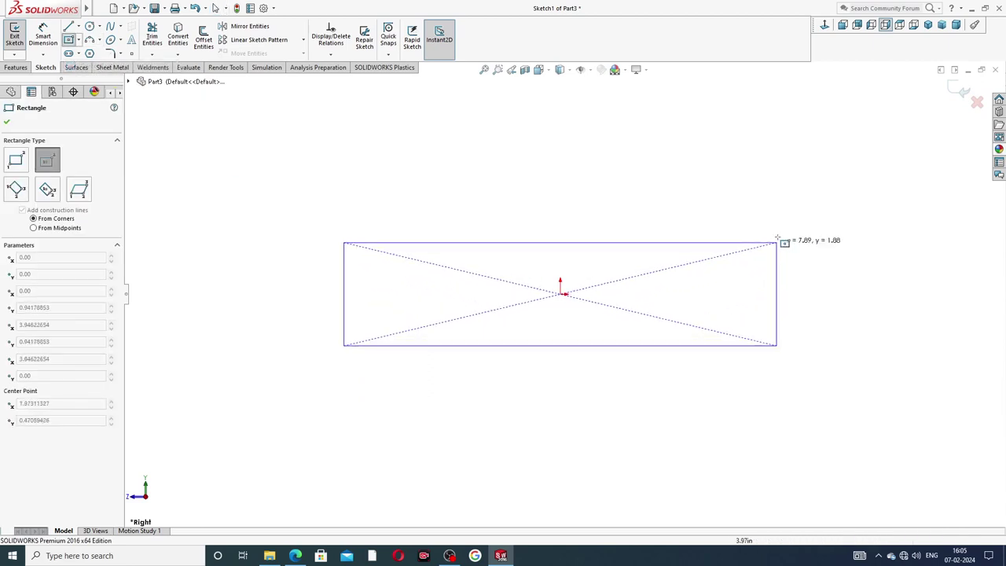
click(766, 204)
right_click(811, 159)
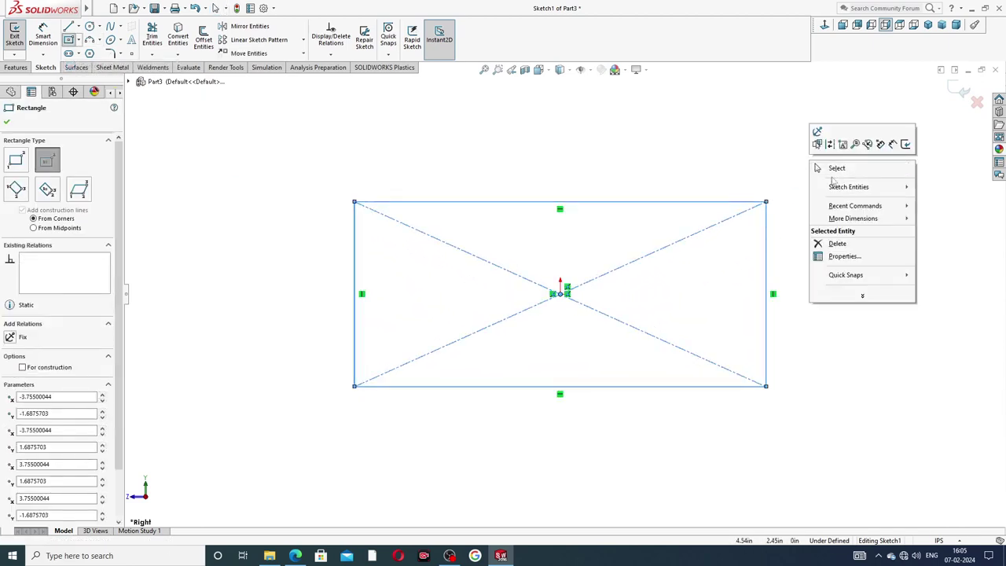
click(829, 169)
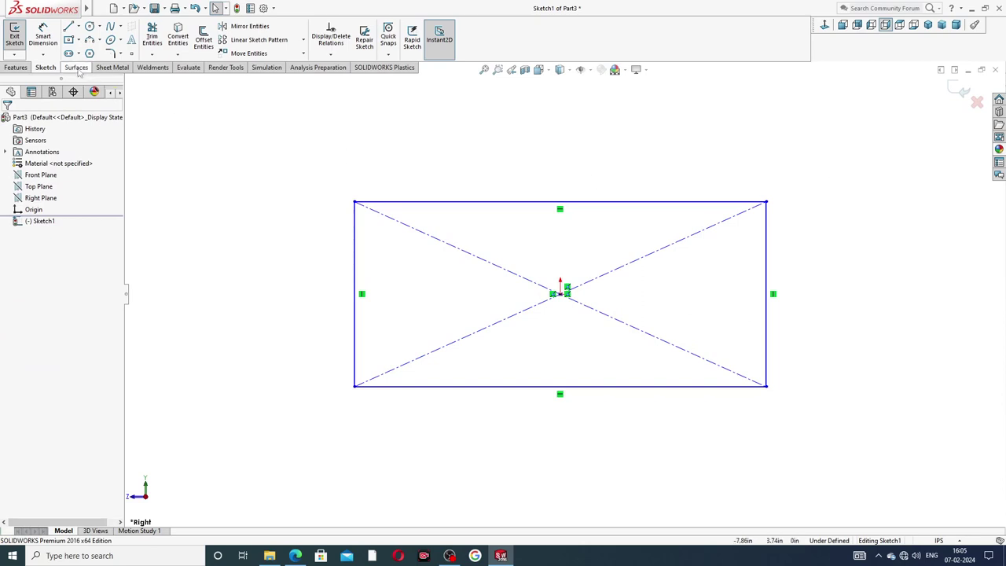
- Dimension the rectangle's top edge to a 2.31 width
click(43, 37)
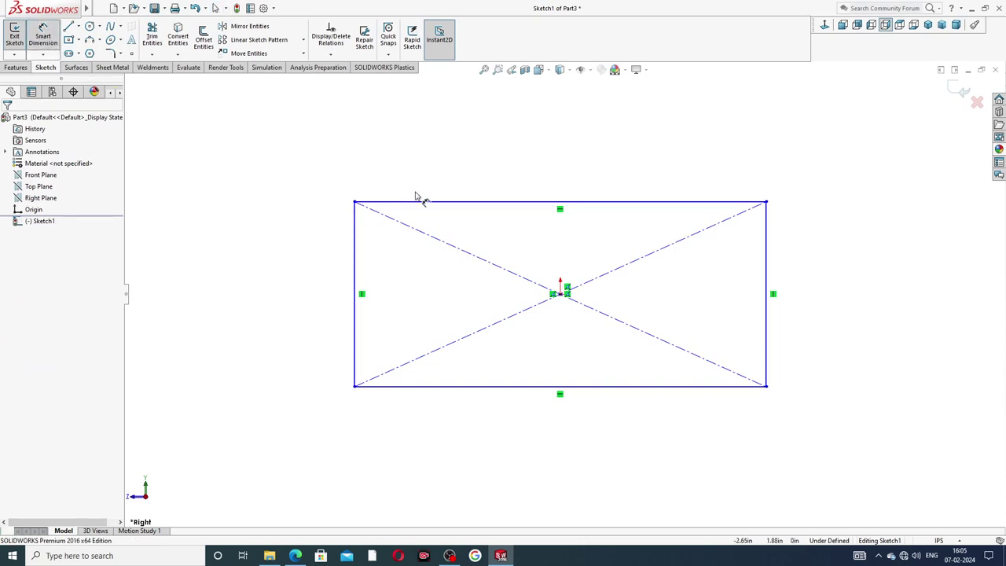
click(424, 205)
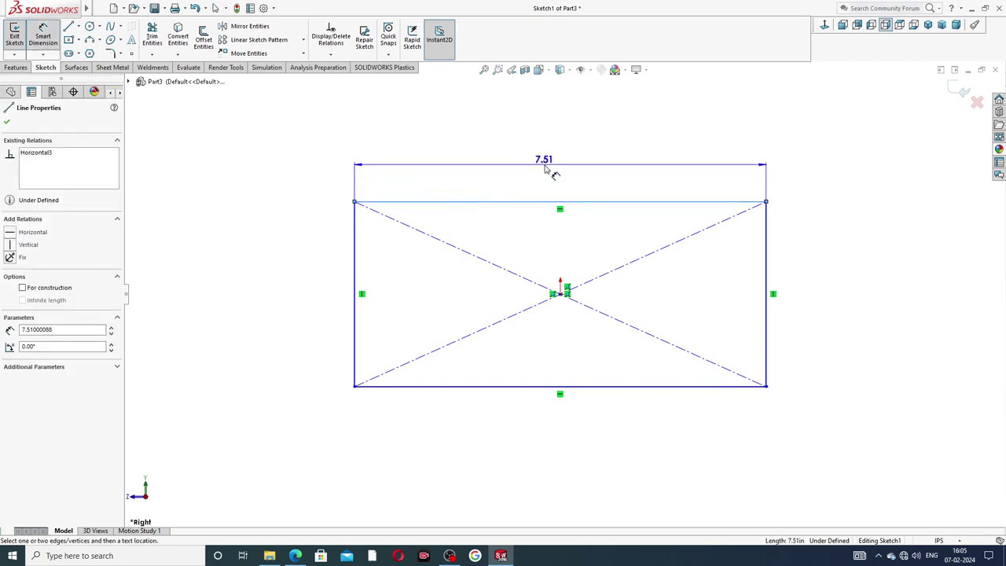
click(549, 167)
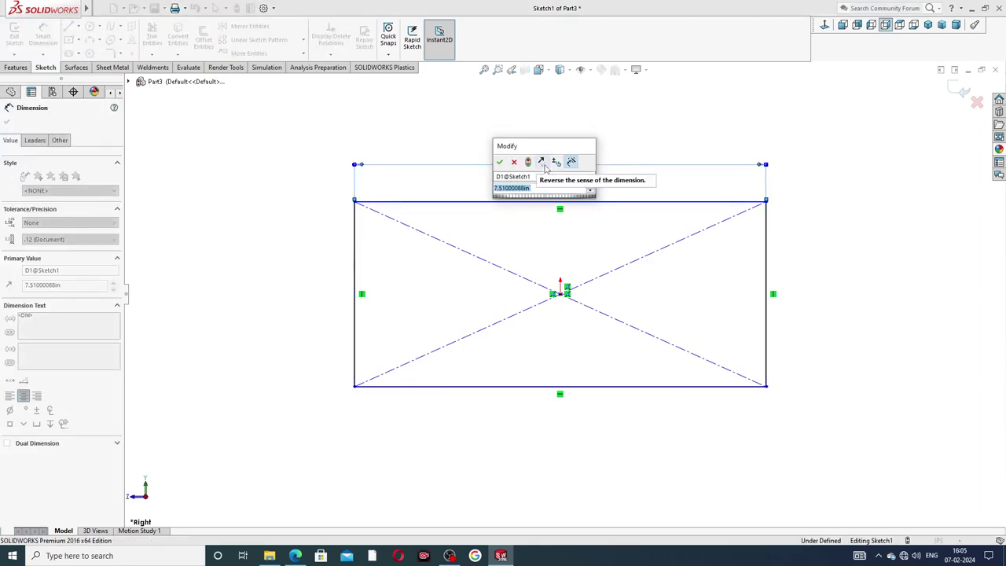
click(295, 555)
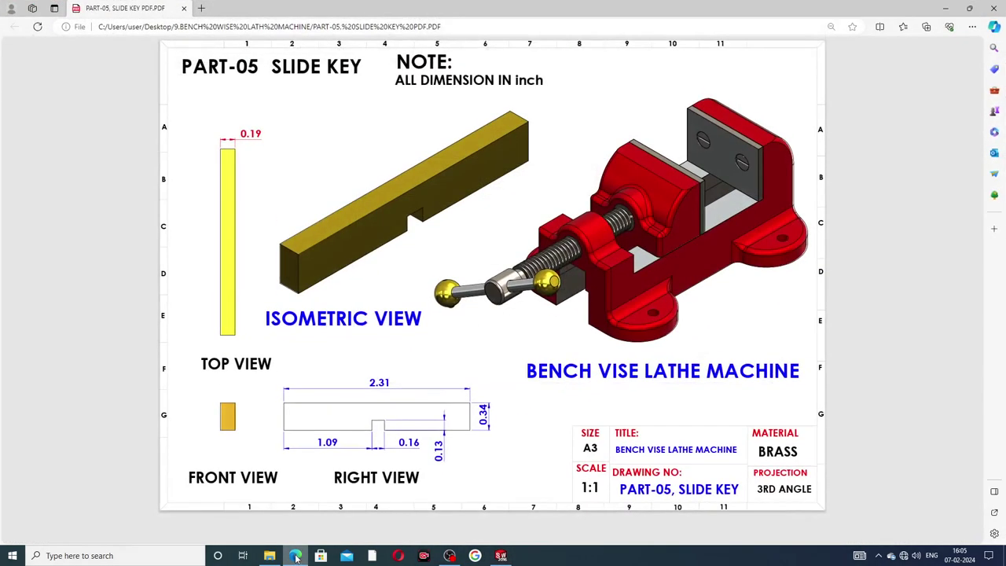
click(296, 556)
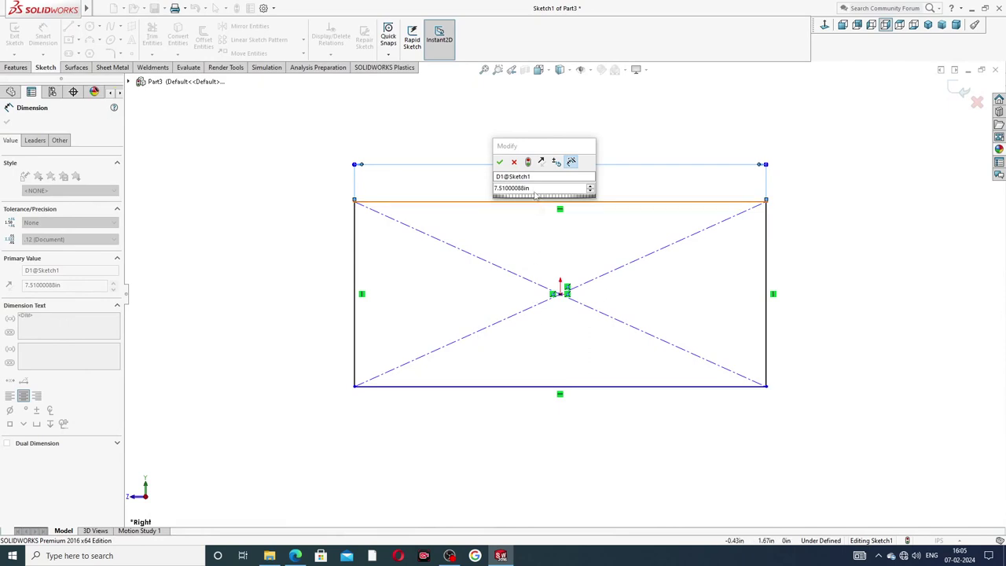
click(505, 194)
text(8)
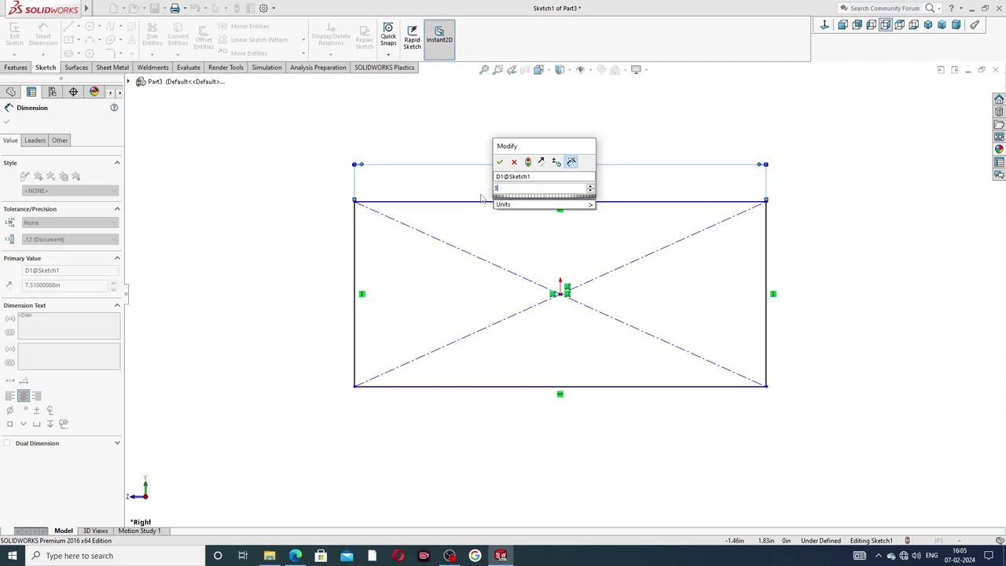
key(BackSpace)
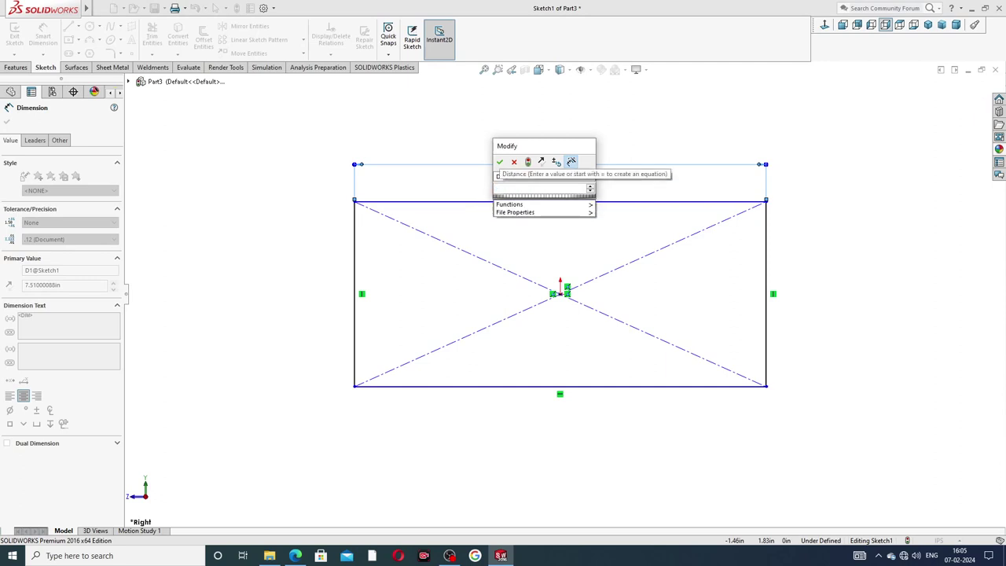
text(2.31)
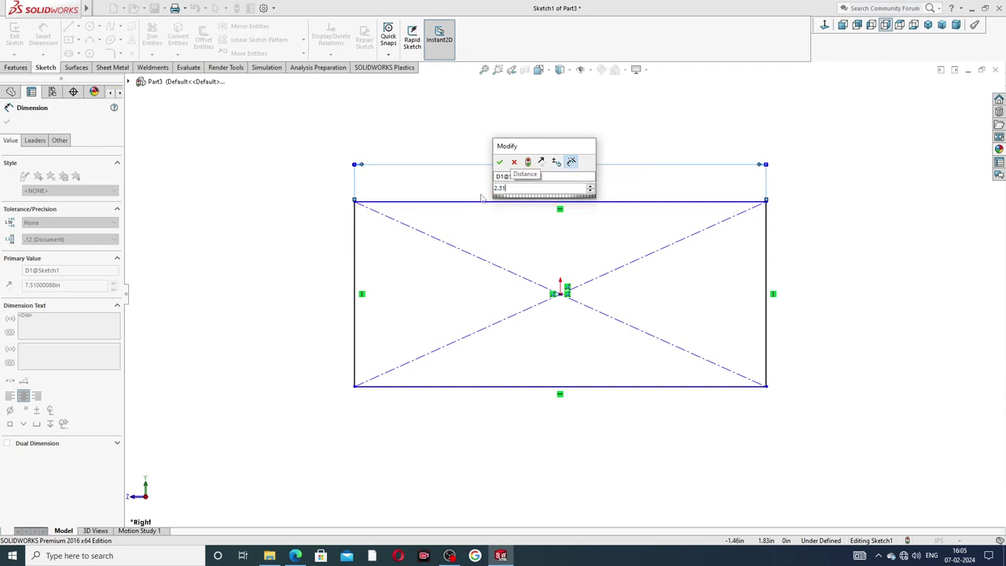
key(Return)
click(612, 137)
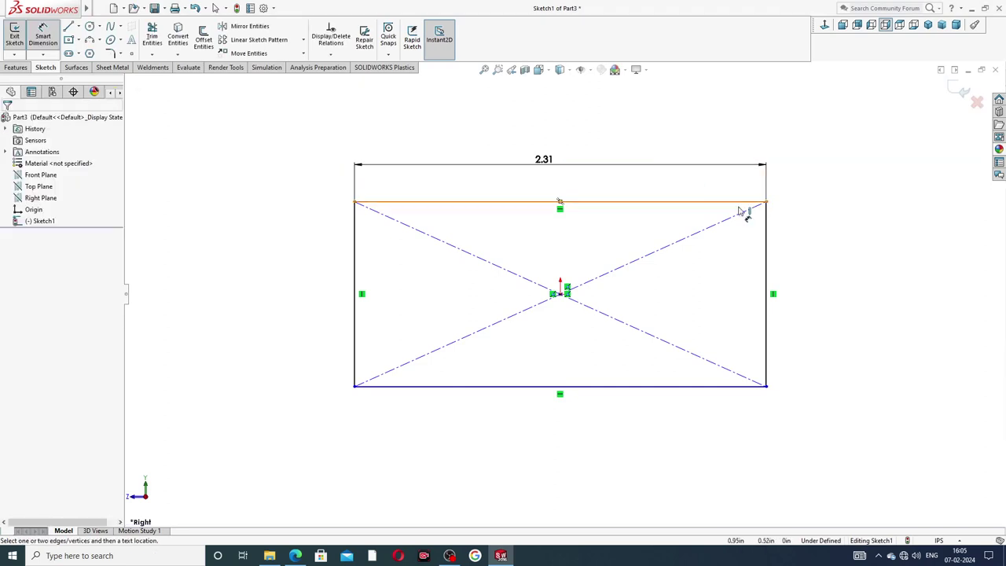
- Dimension the rectangle's right edge to a 0.34 height
click(765, 236)
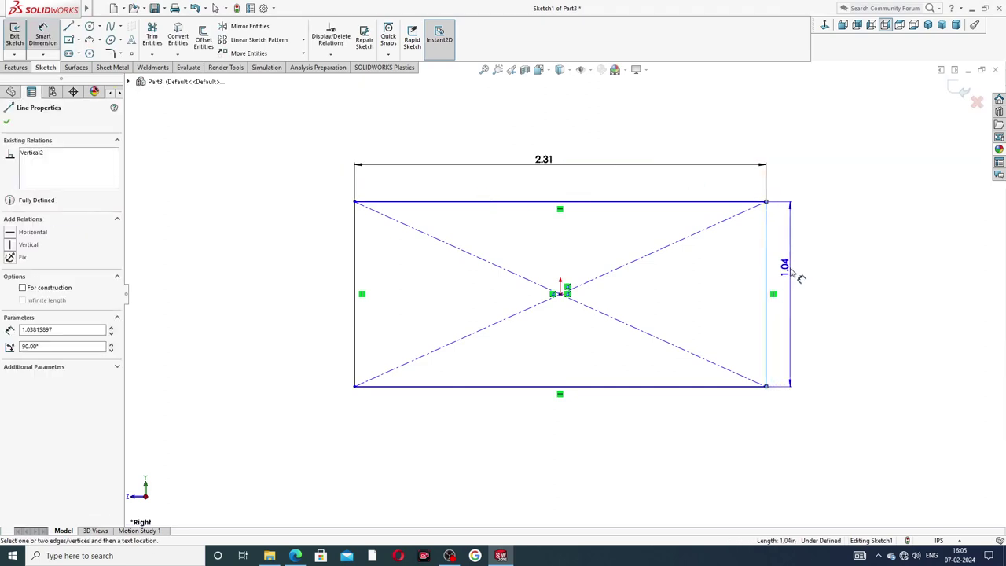
click(791, 272)
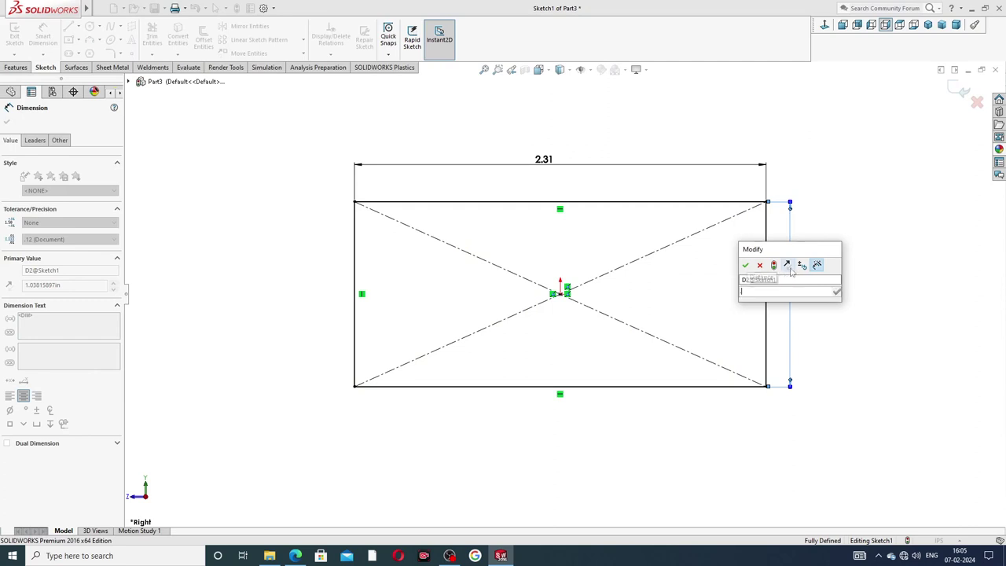
text(34)
key(Return)
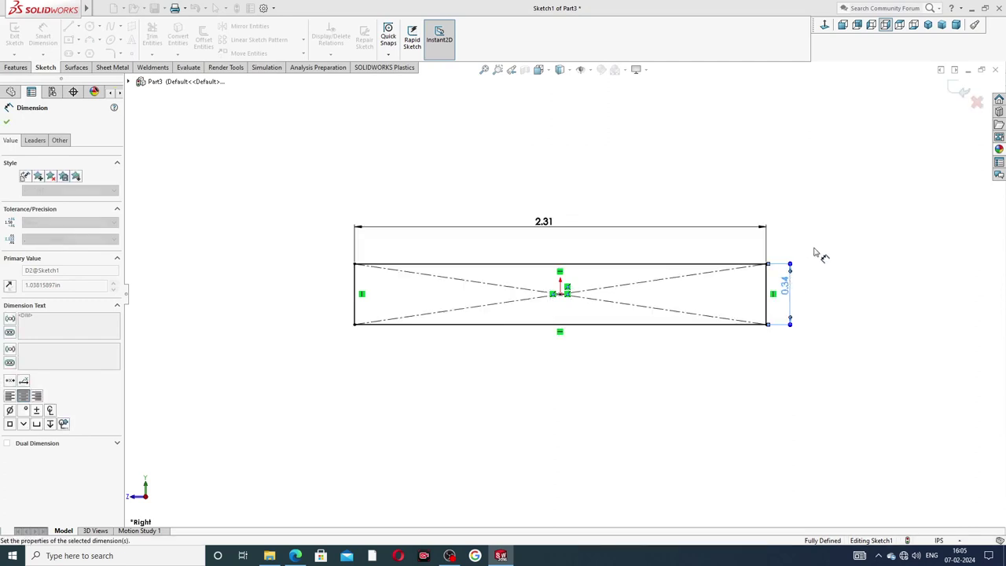
click(795, 291)
click(830, 291)
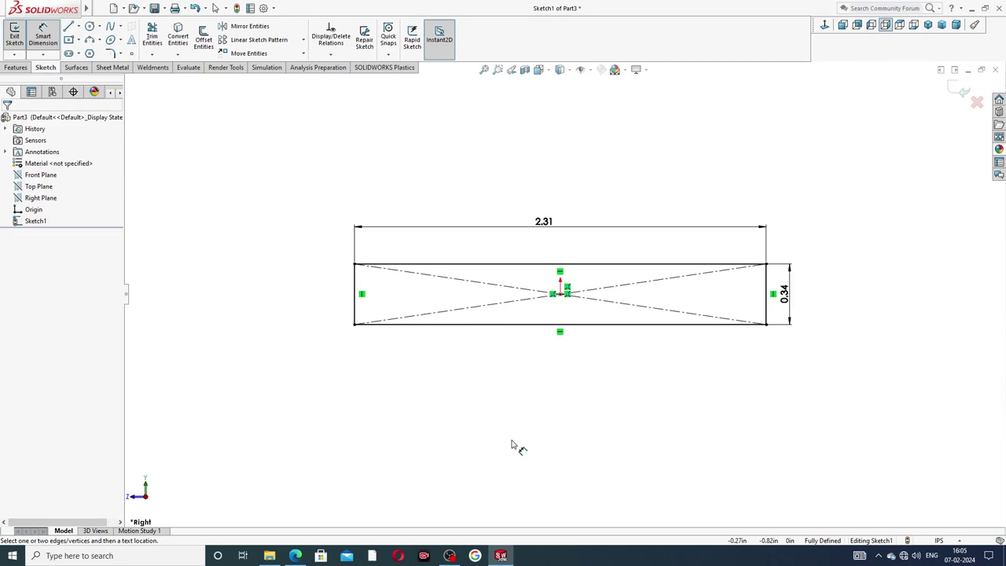
- Compare the dimensioned sketch with the slide key drawing and exit dimensioning
click(297, 556)
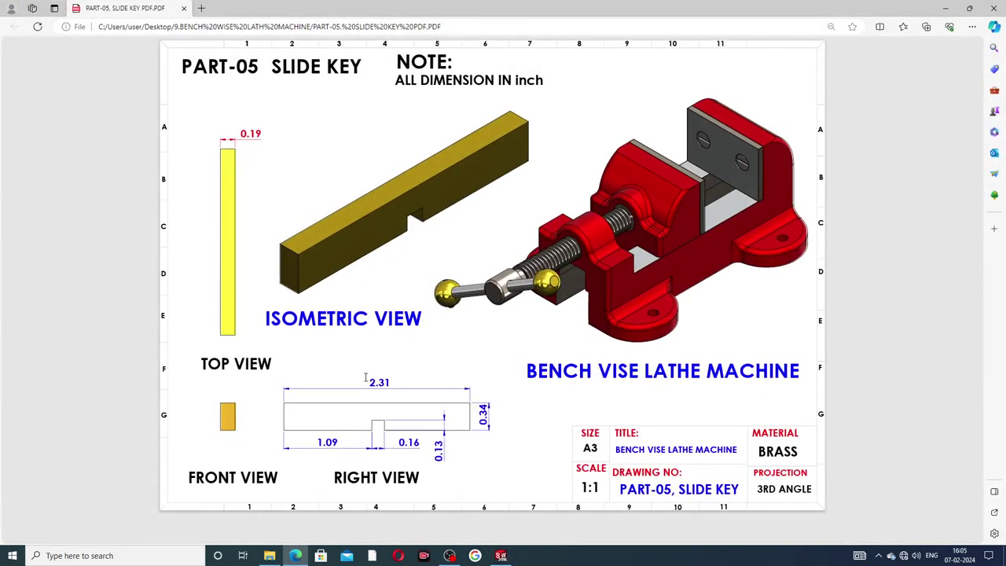
click(299, 554)
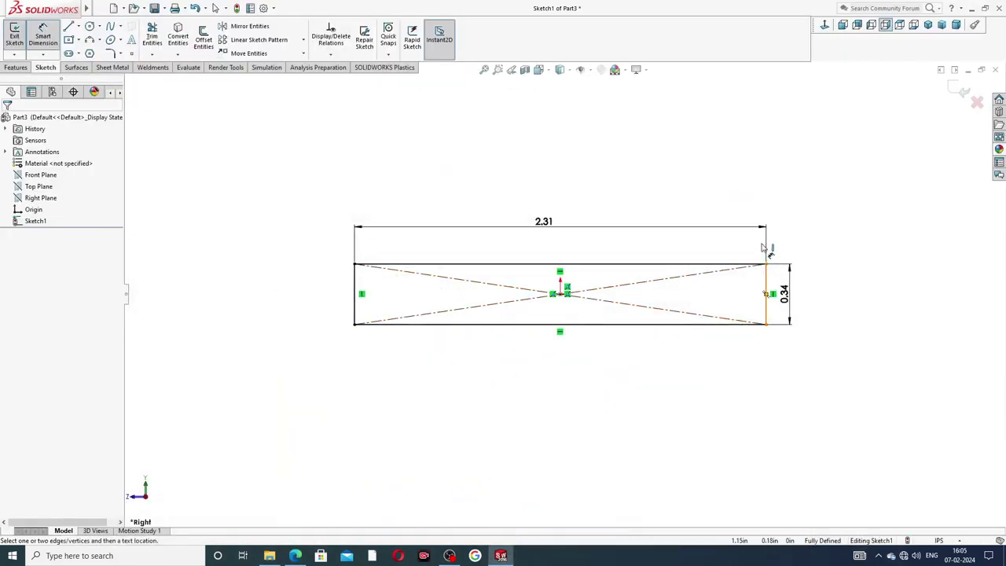
click(295, 557)
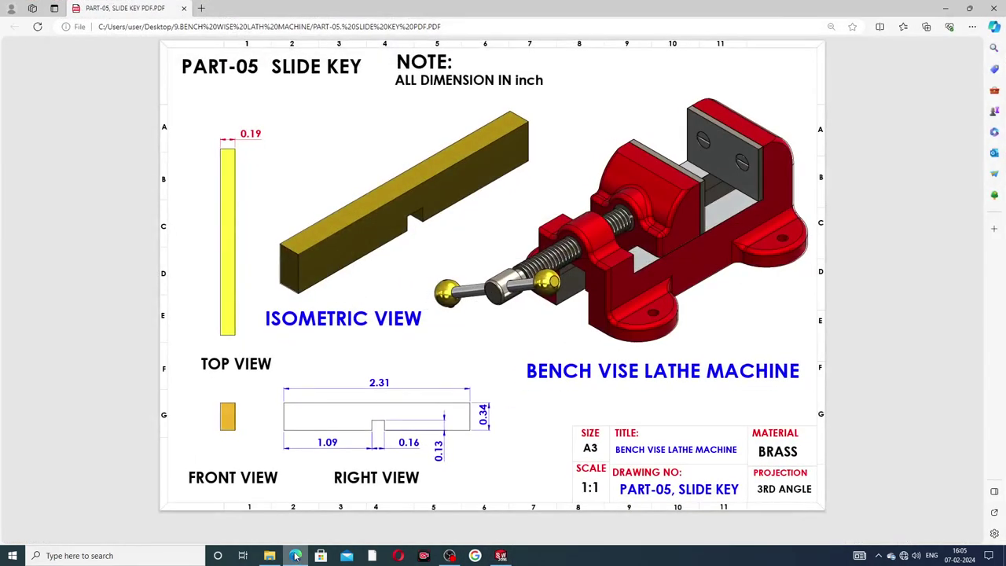
click(294, 555)
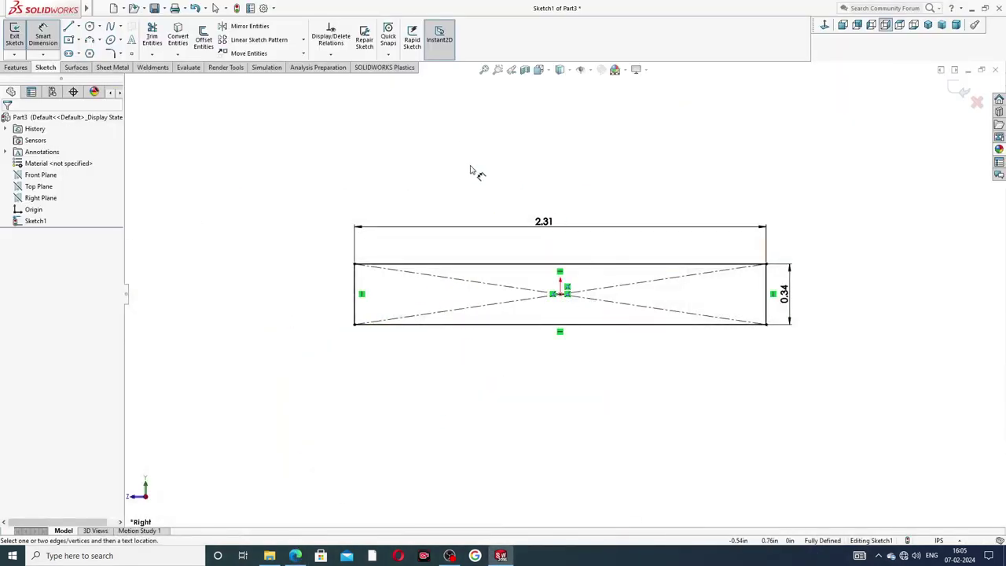
right_click(488, 165)
click(510, 155)
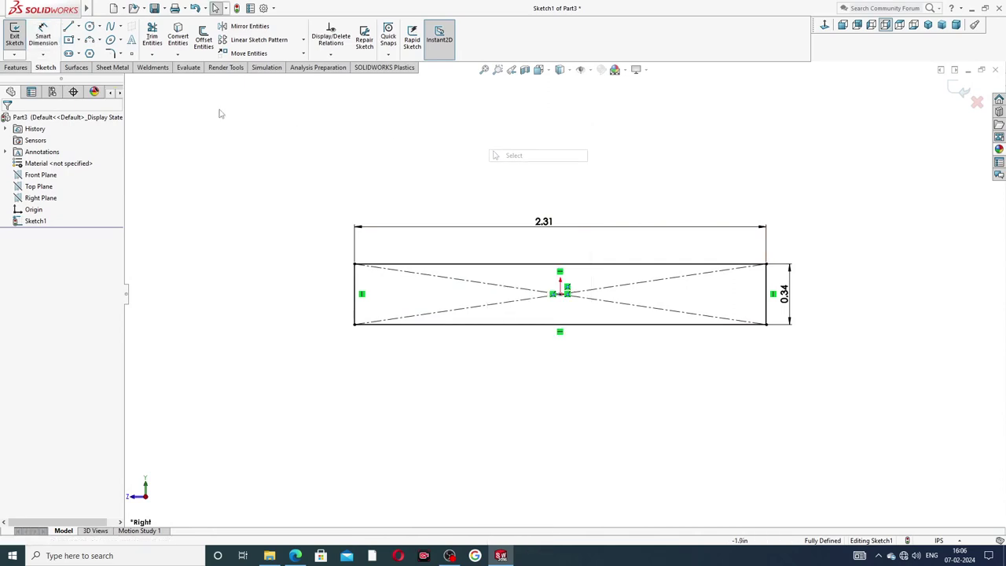
- Extrude the rectangle Mid Plane to a depth of 0.19in
click(18, 68)
click(18, 38)
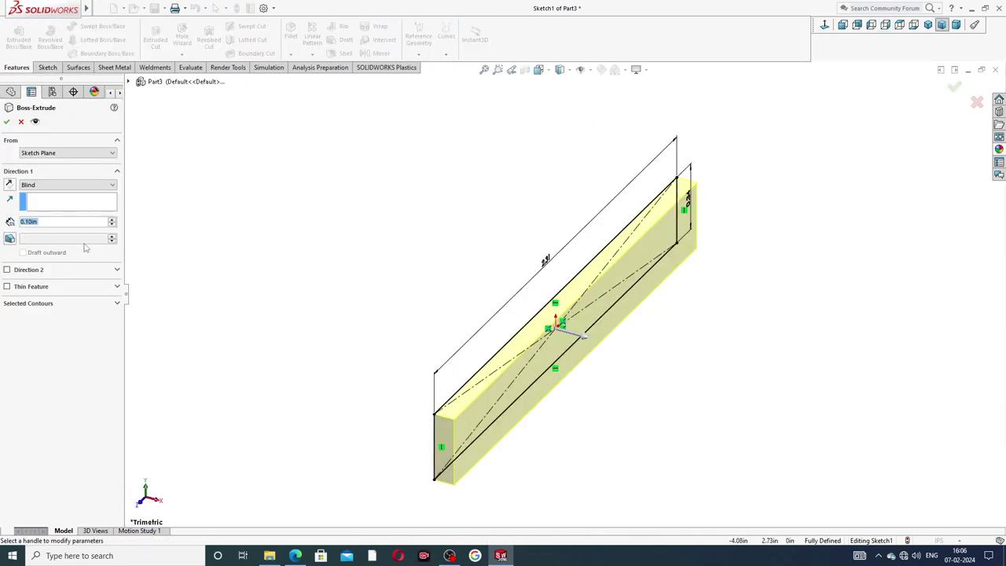
click(67, 185)
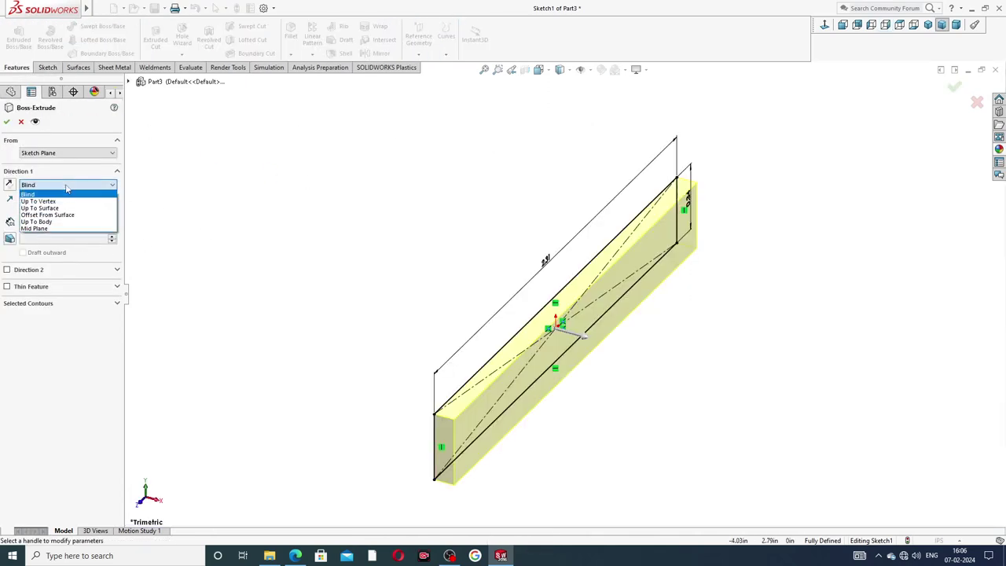
click(61, 229)
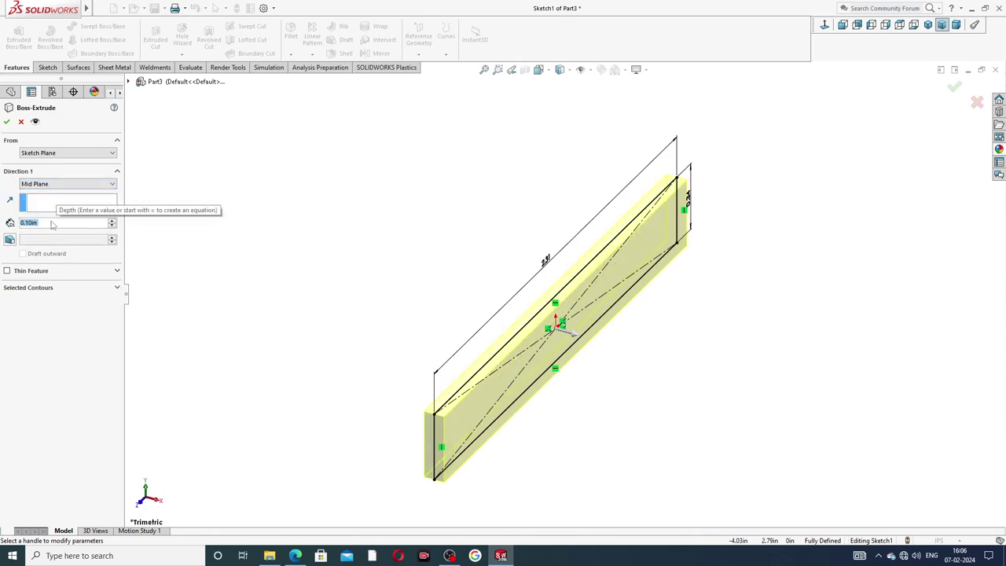
text(0.19)
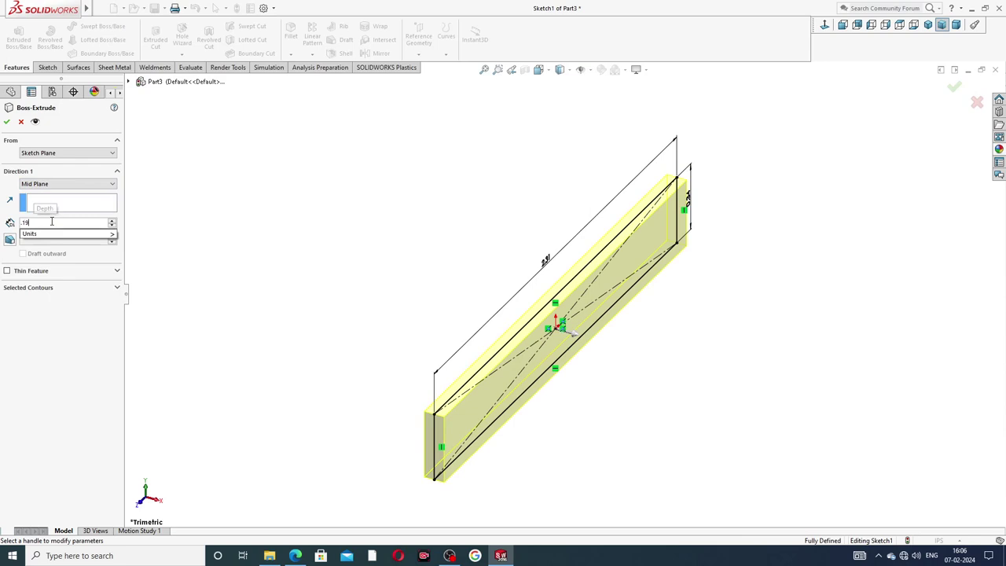
key(Return)
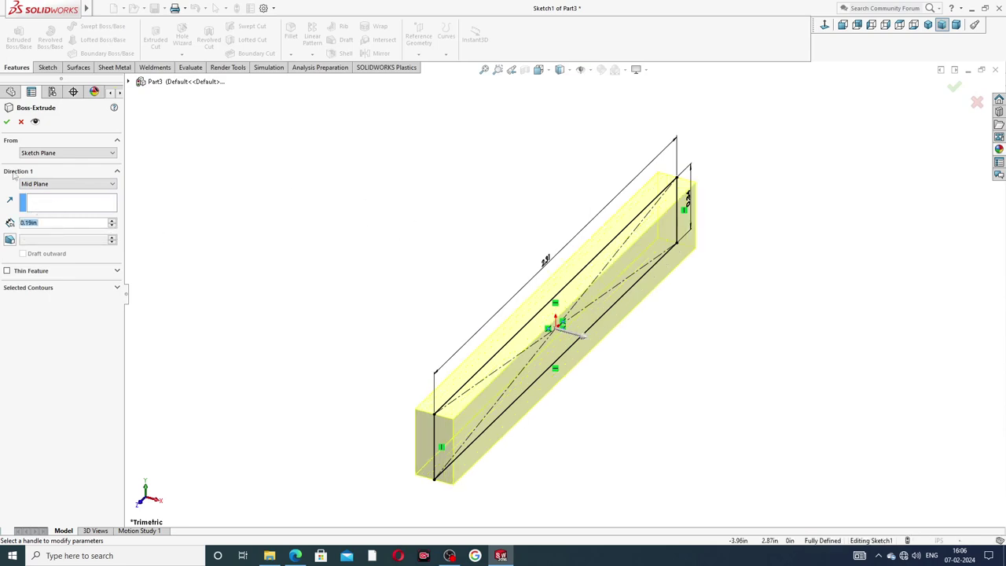
click(7, 121)
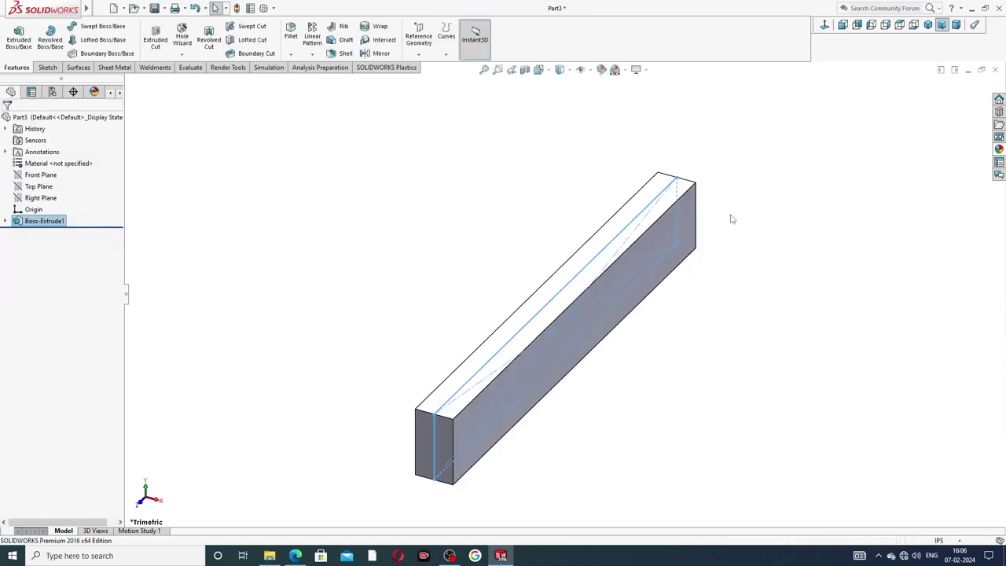
- Orbit the bar to a flatter angle and dismiss an accidentally opened drawing dialog
mouse_move(730, 289)
middle_down()
mouse_move(732, 240)
mouse_move(709, 283)
mouse_move(674, 294)
mouse_move(689, 297)
middle_up()
click(615, 329)
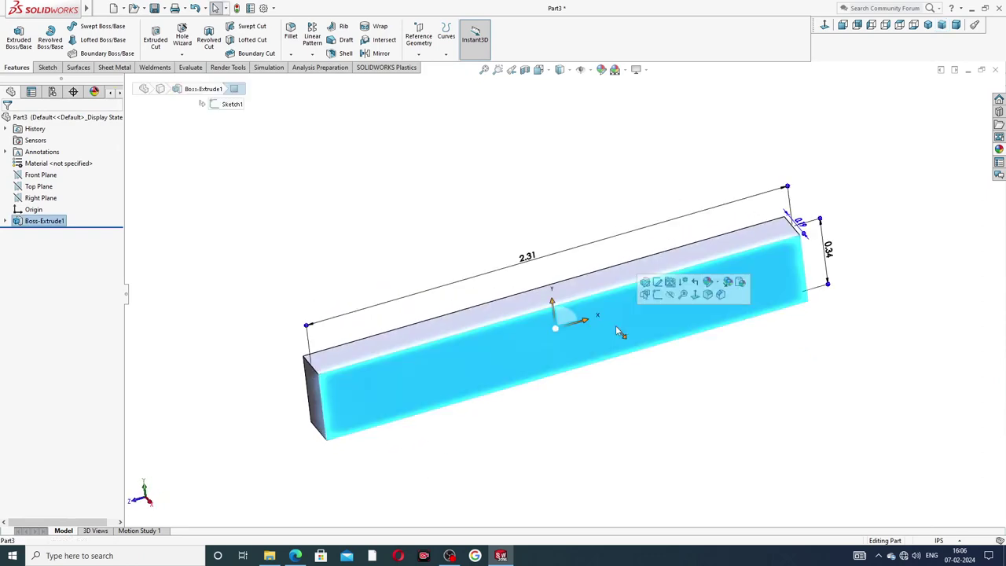
click(660, 292)
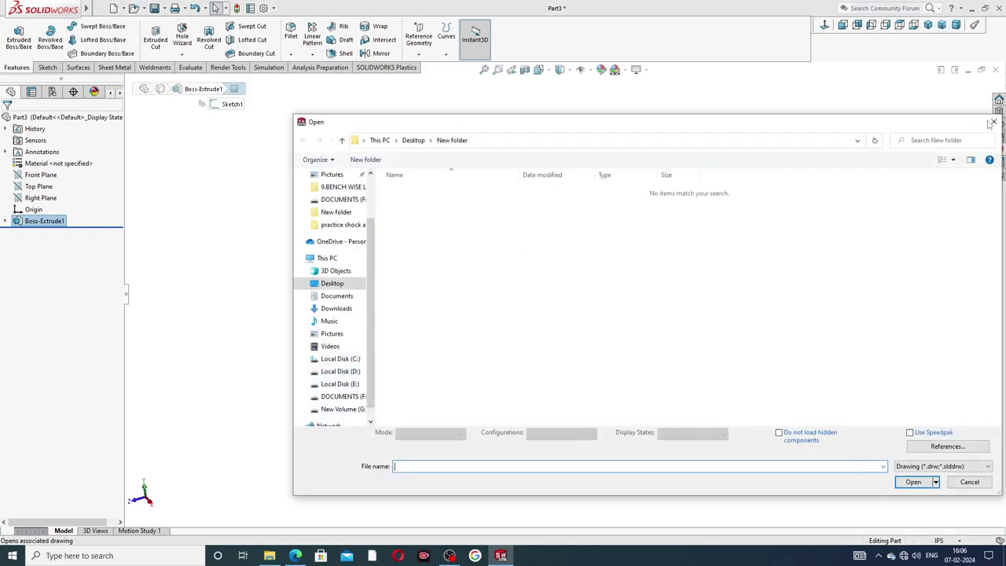
click(993, 124)
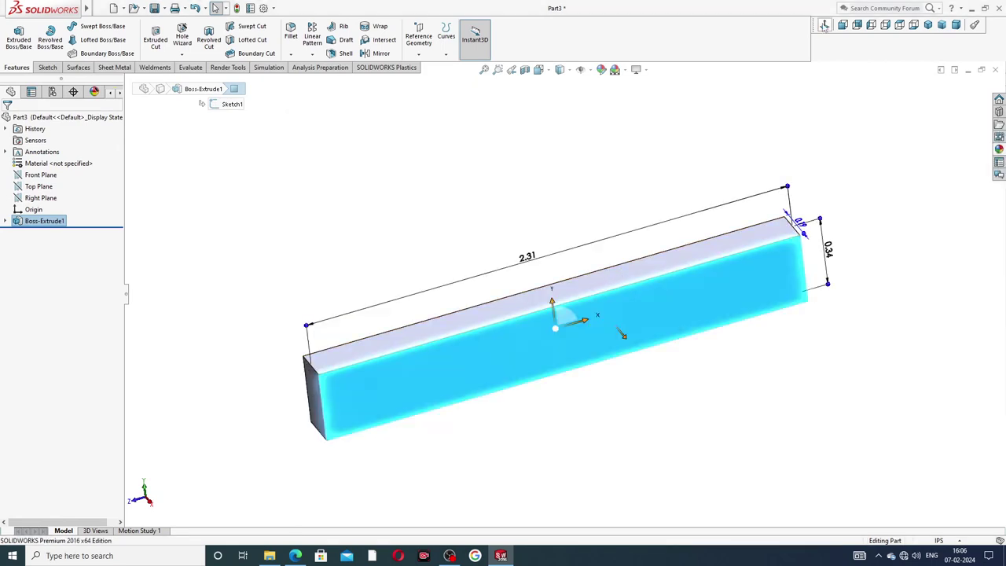
- Start a sketch on the bar's long side face, viewed Normal To and zoomed in
click(698, 287)
click(739, 253)
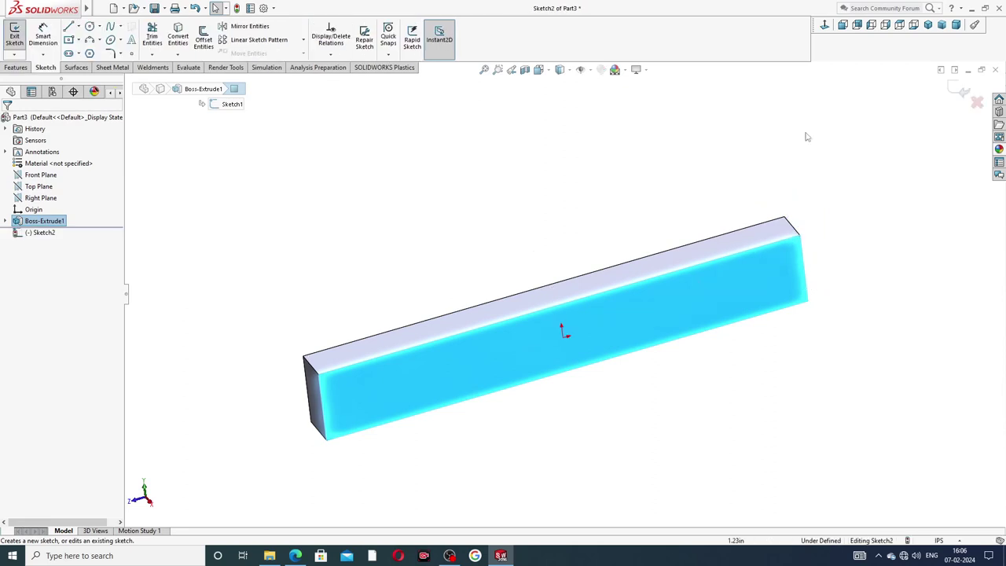
click(824, 25)
scroll(581, 307, down, 1)
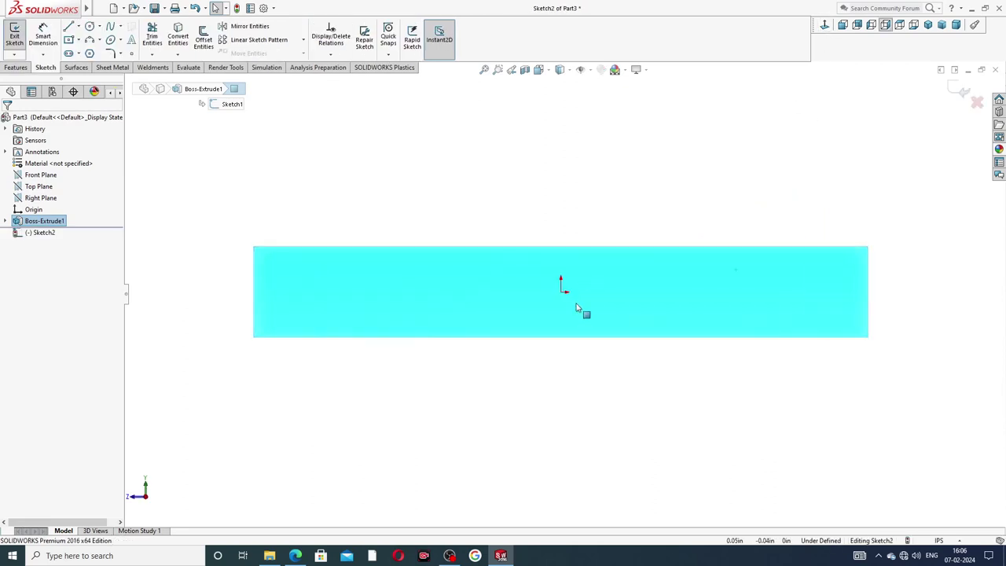
scroll(581, 307, down, 1)
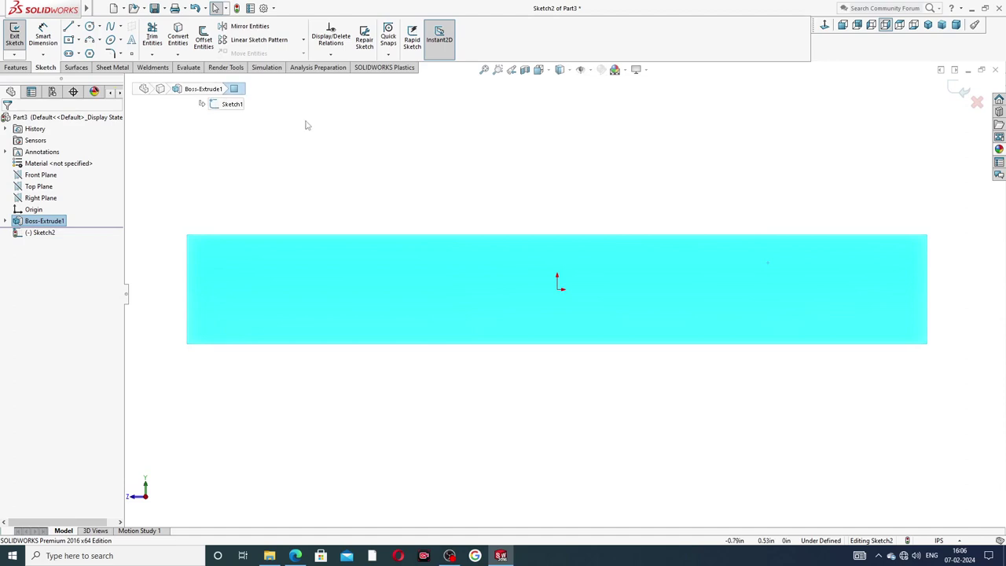
- Draw a corner rectangle up from the bar's bottom edge, straddling the origin
click(78, 40)
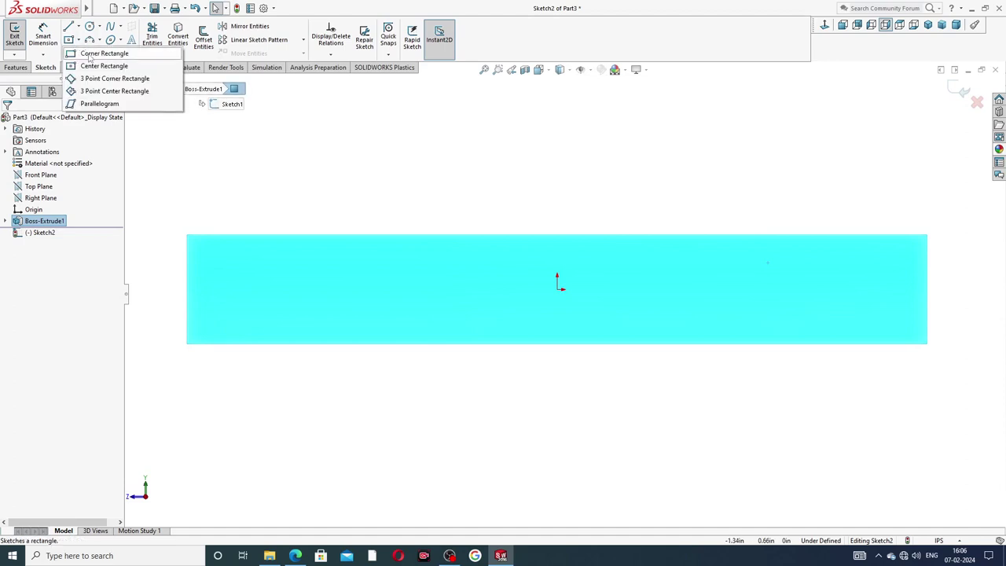
click(93, 53)
scroll(589, 330, down, 1)
scroll(585, 318, down, 2)
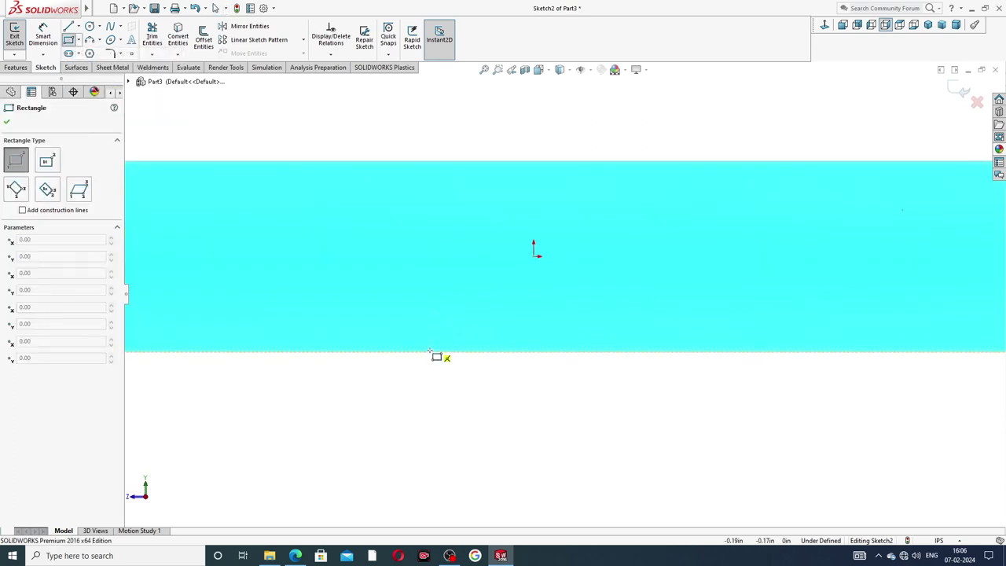
drag(430, 351, 655, 214)
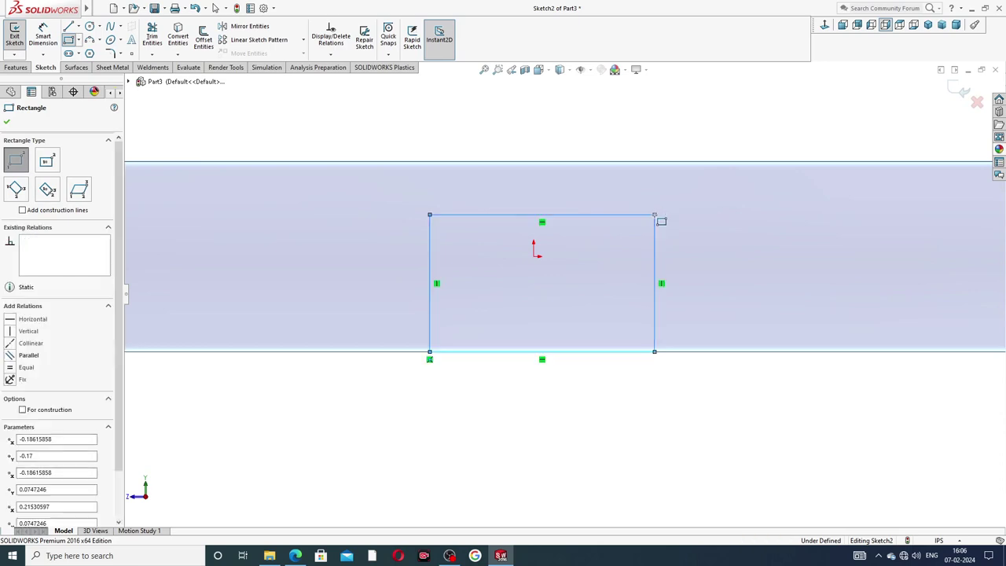
right_click(698, 250)
click(720, 250)
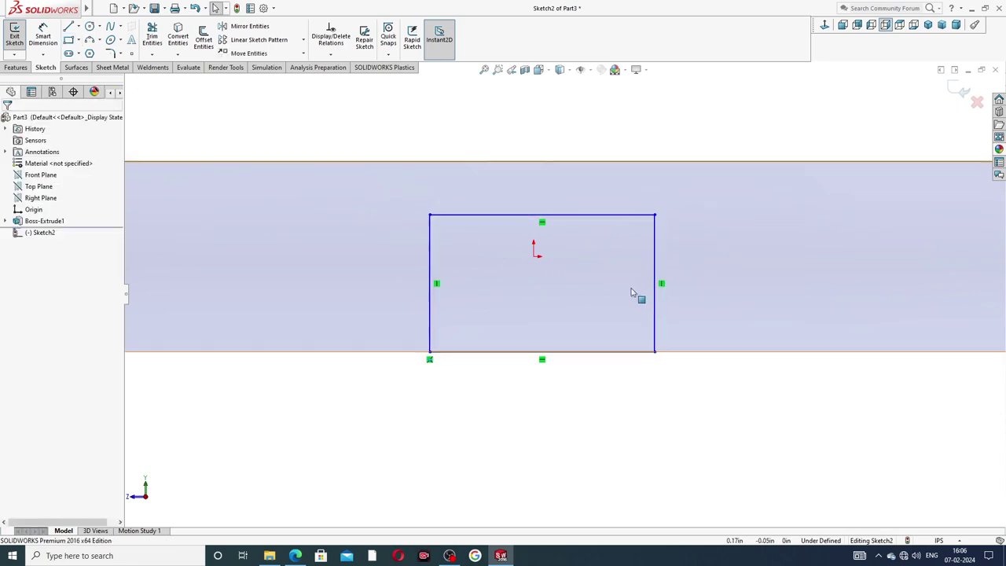
scroll(635, 292, up, 3)
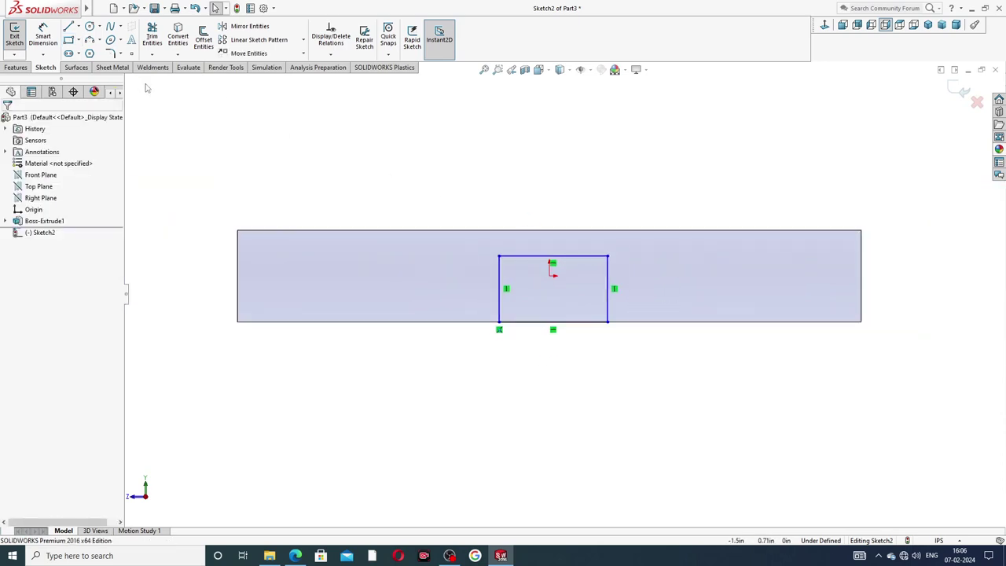
click(44, 37)
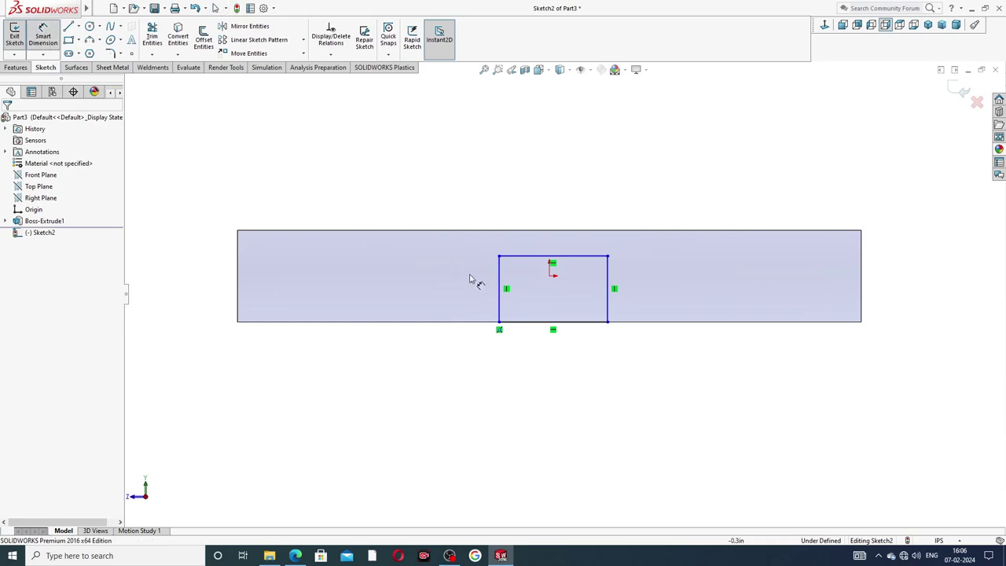
- Check the PDF, then dimension the rectangle's left side 1.09 from the bar's left end
click(295, 556)
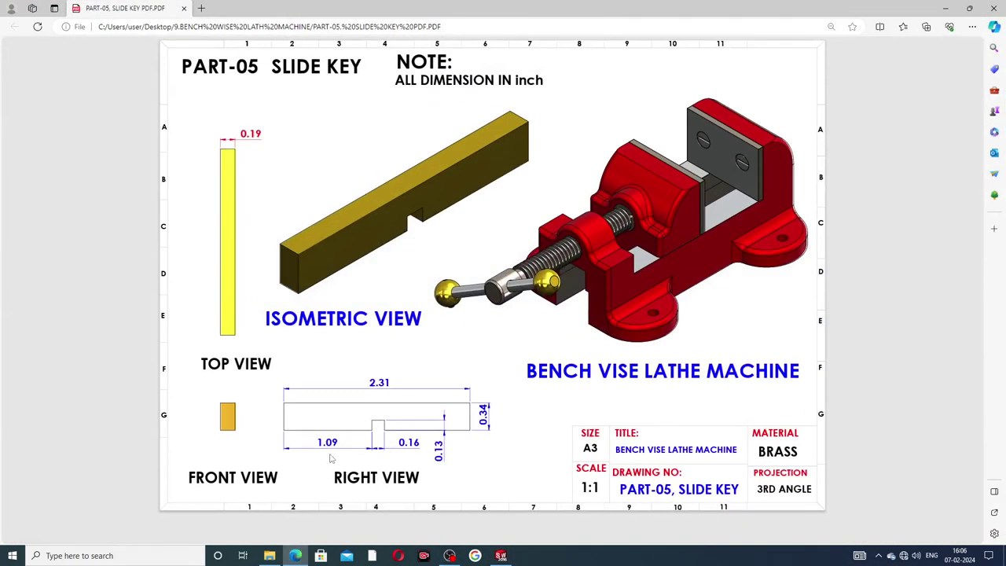
click(295, 555)
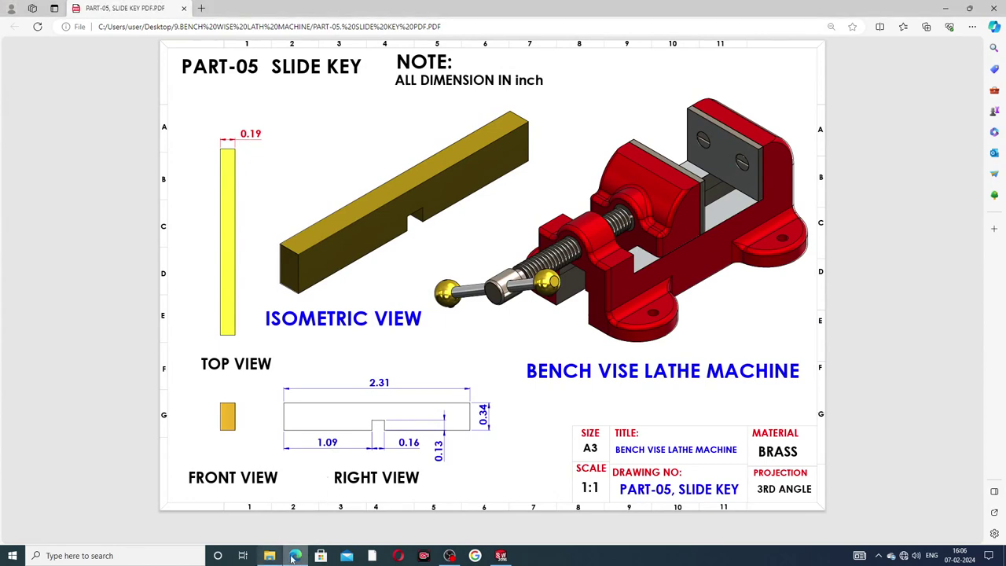
click(295, 554)
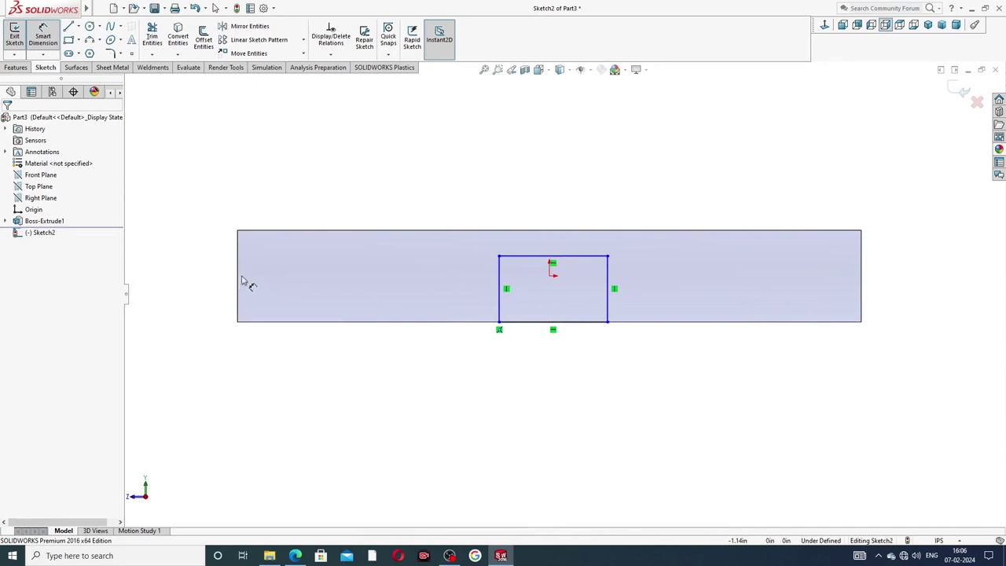
click(239, 277)
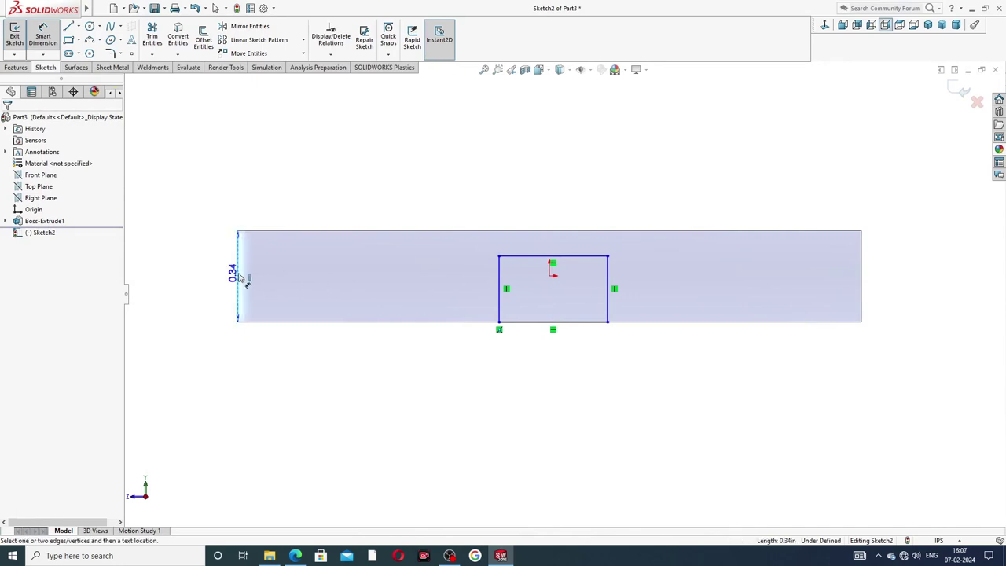
click(505, 287)
click(405, 362)
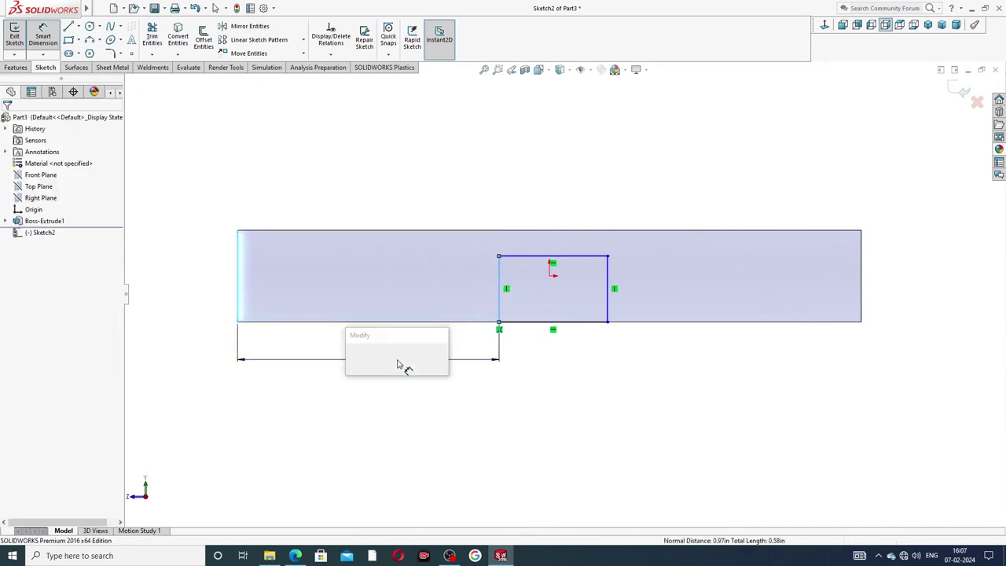
text(1)
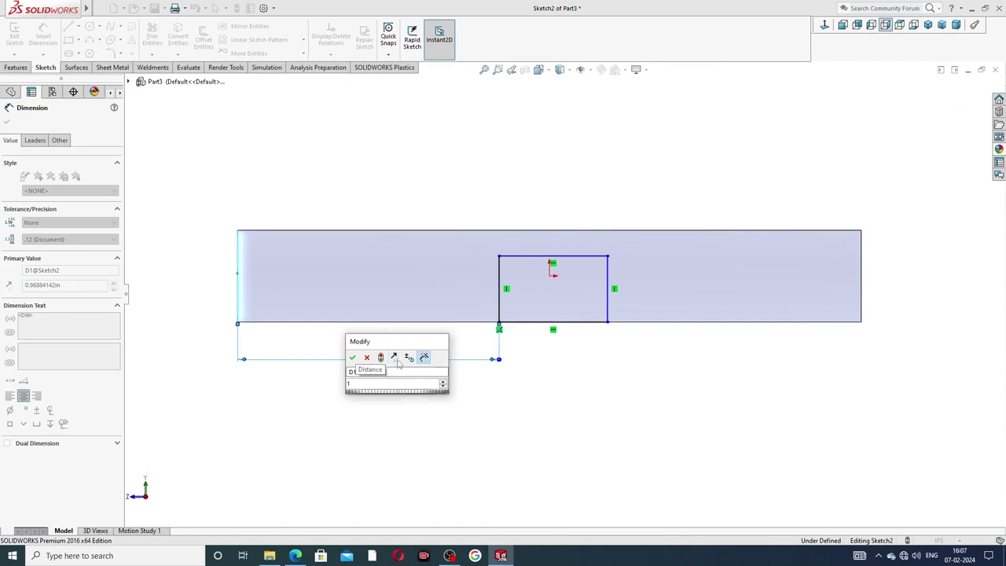
text(.09)
key(Return)
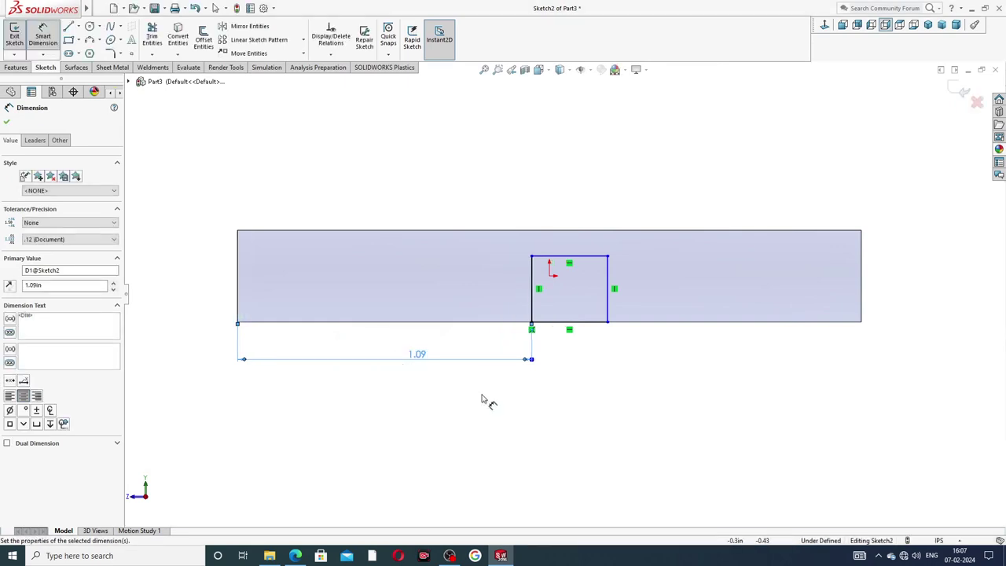
- Dimension the rectangle's bottom edge to a 0.16 slot width, as the drawing shows
click(579, 321)
click(578, 353)
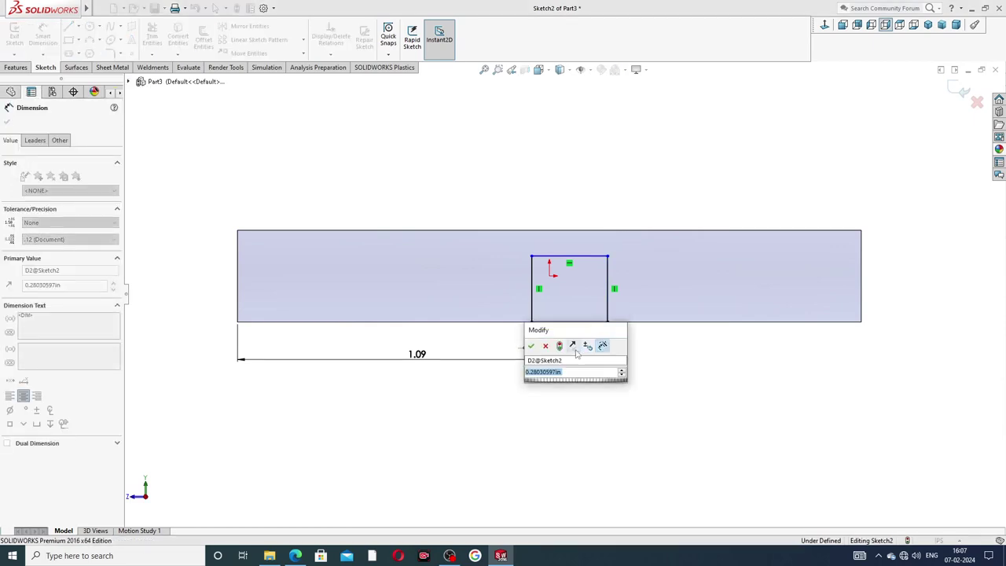
click(296, 556)
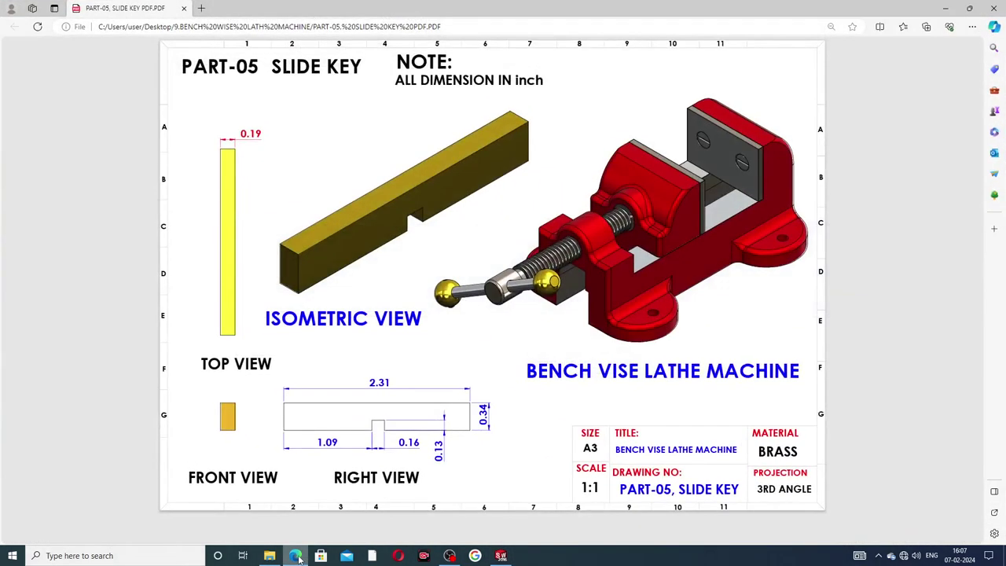
click(296, 556)
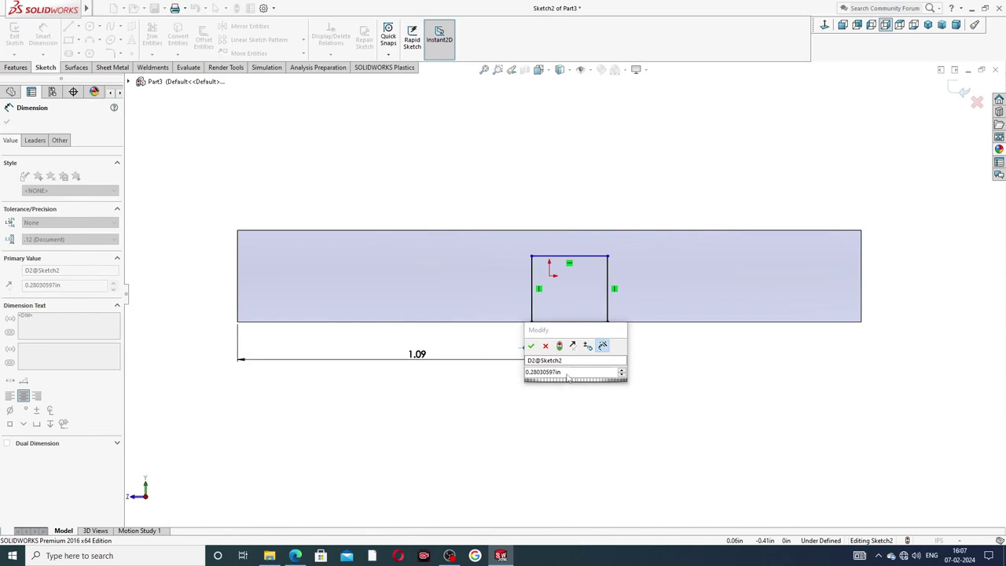
key(BackSpace)
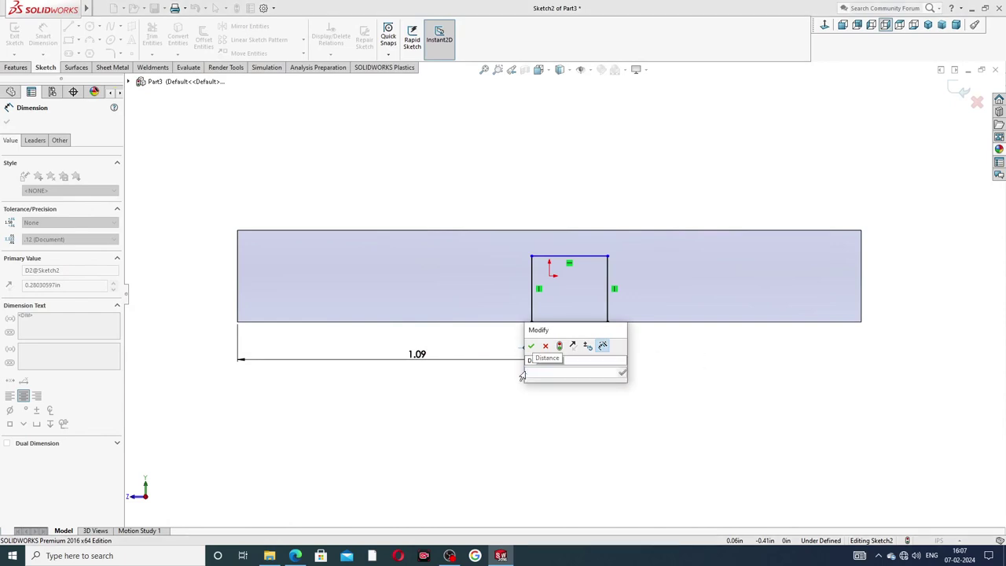
text(0.16)
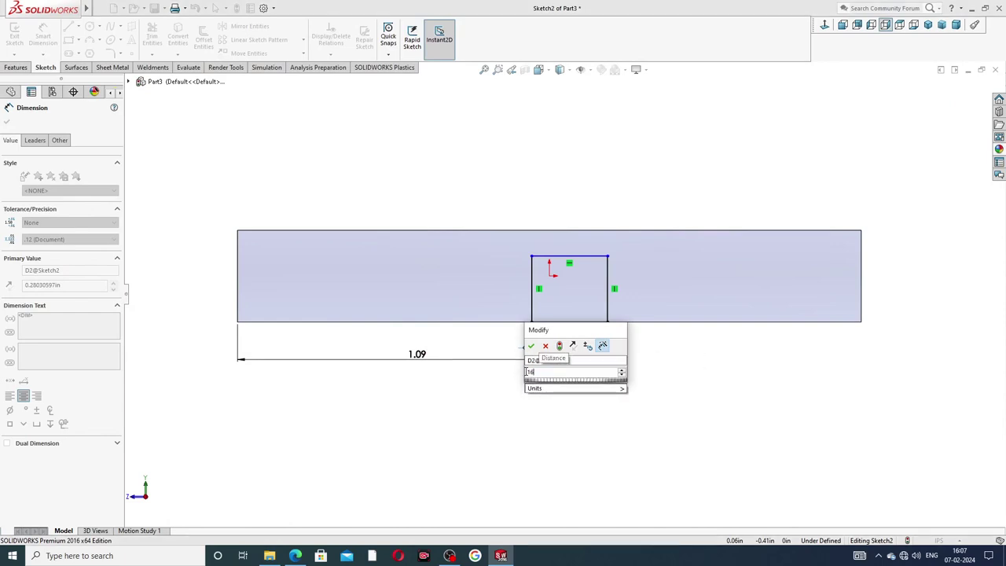
key(Return)
key(Escape)
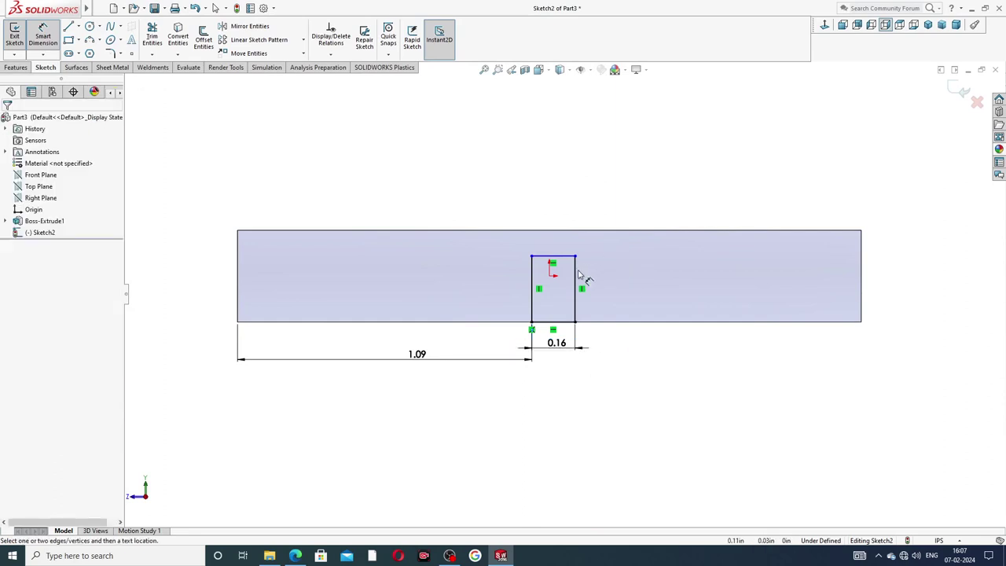
- Dimension the rectangle's height, correcting it from 0.31 to 0.13 after checking the drawing
click(576, 279)
click(596, 288)
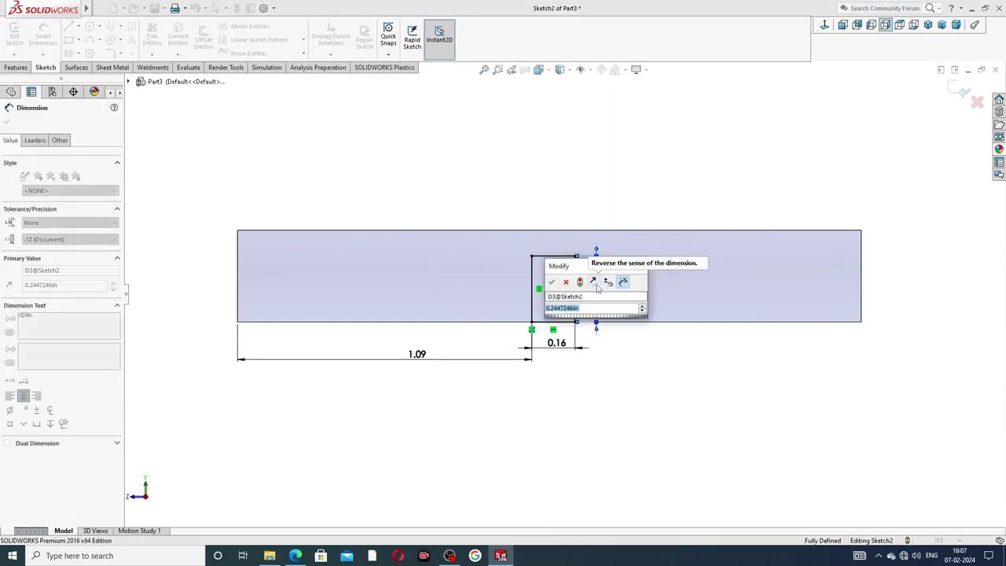
text(.31)
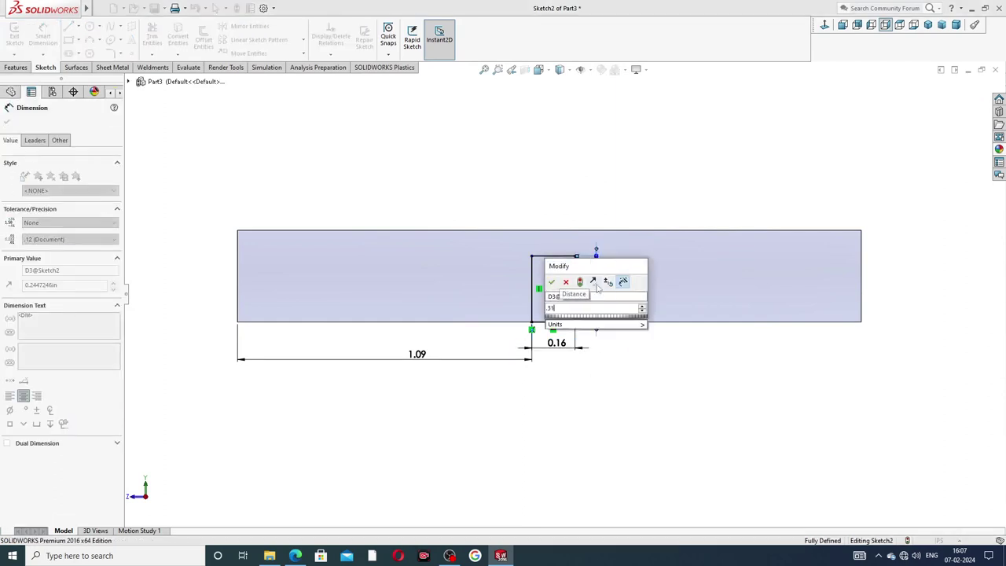
key(Return)
key(Escape)
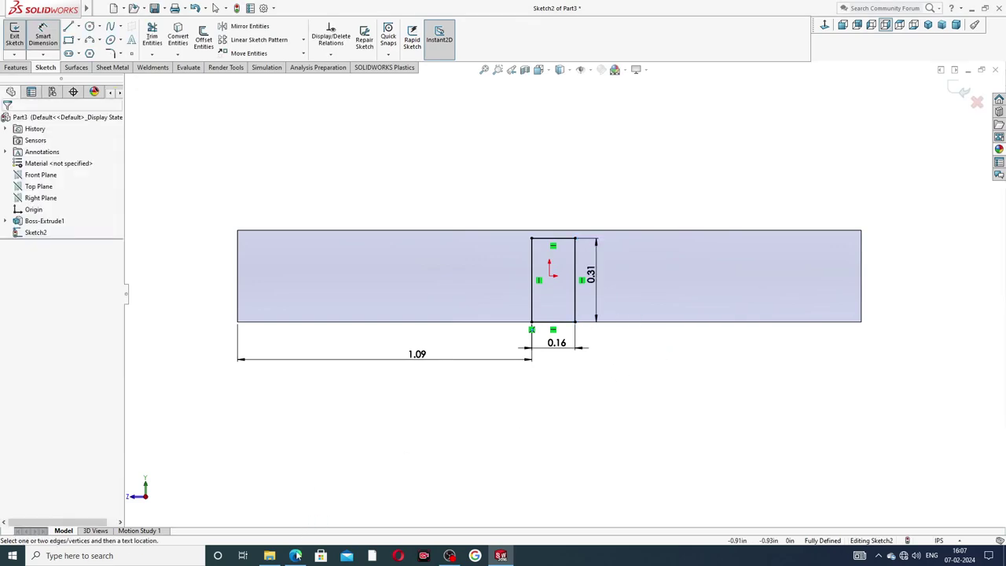
click(296, 556)
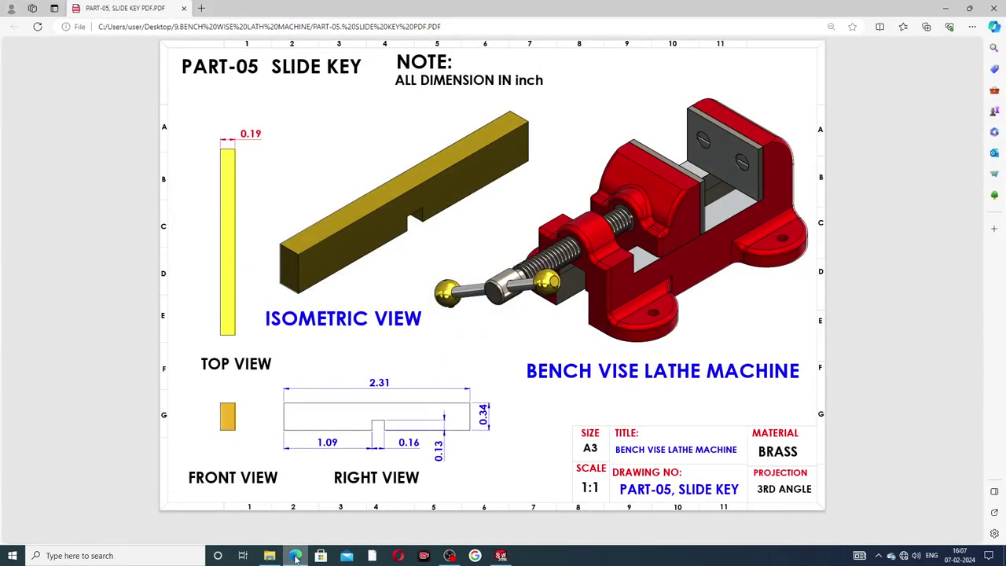
click(296, 556)
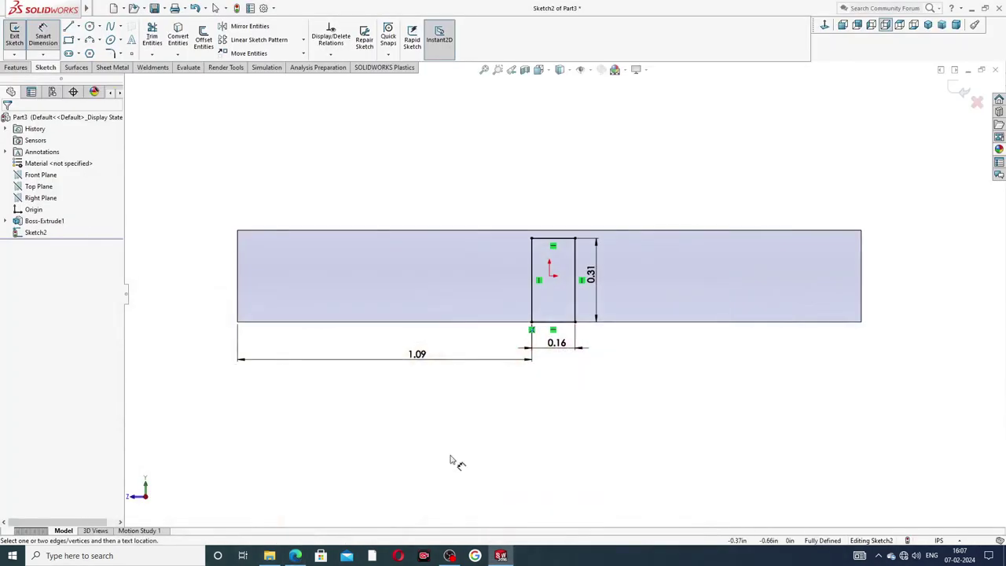
click(597, 275)
click(597, 275)
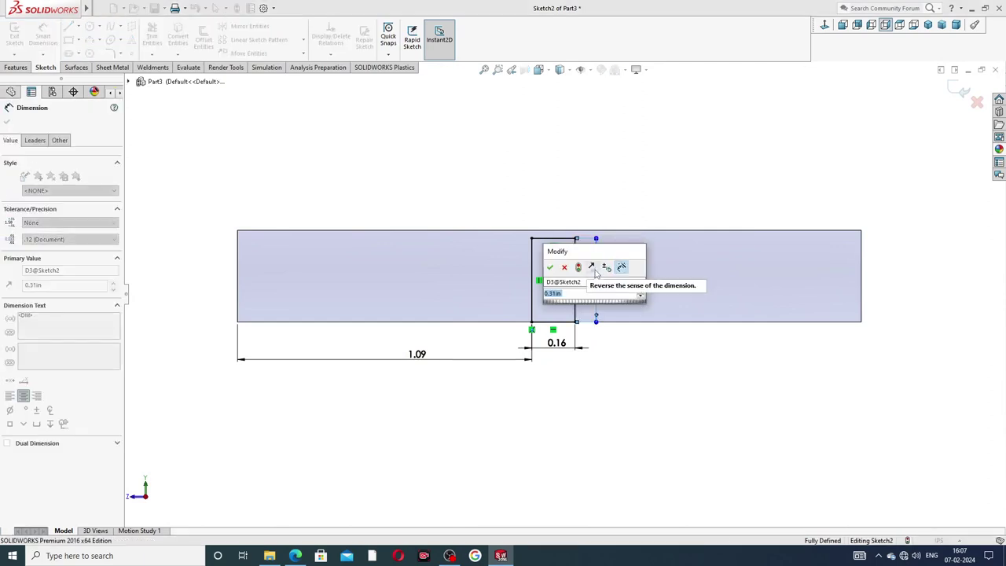
text(.13)
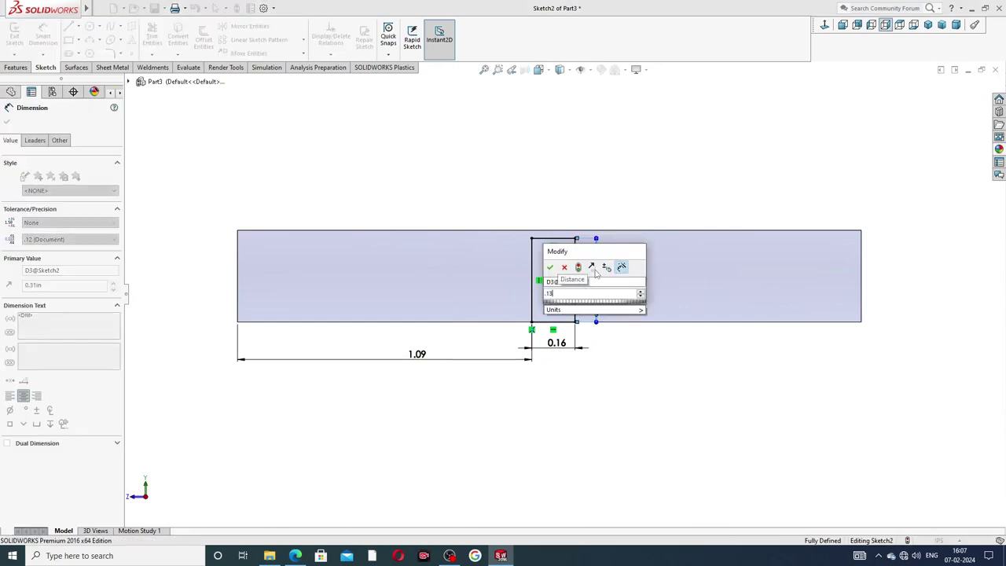
key(Return)
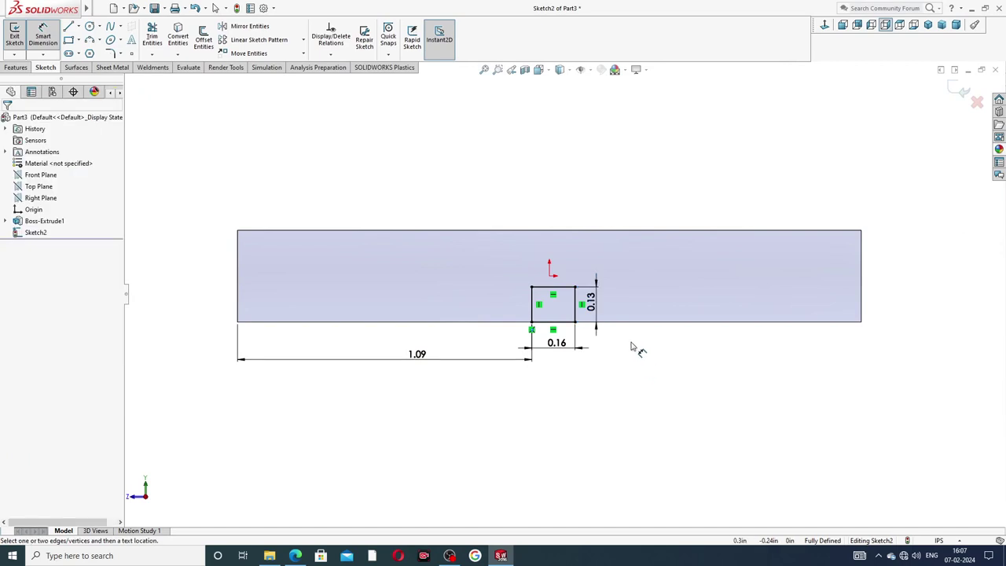
- Rearrange the 0.16, 1.09 and 0.13 dimensions neatly around the notch
click(554, 347)
drag(561, 353, 559, 358)
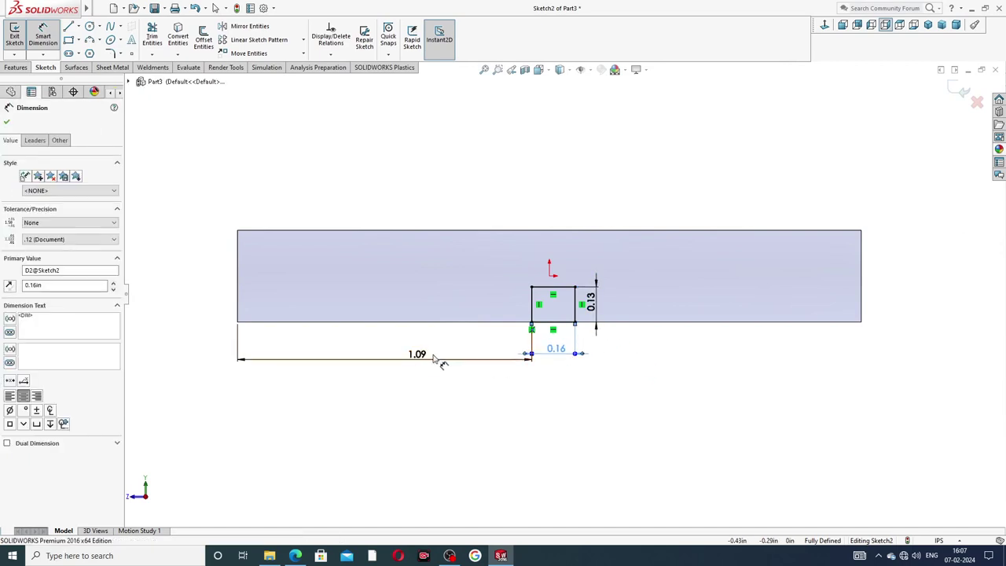
drag(426, 366, 424, 353)
click(599, 400)
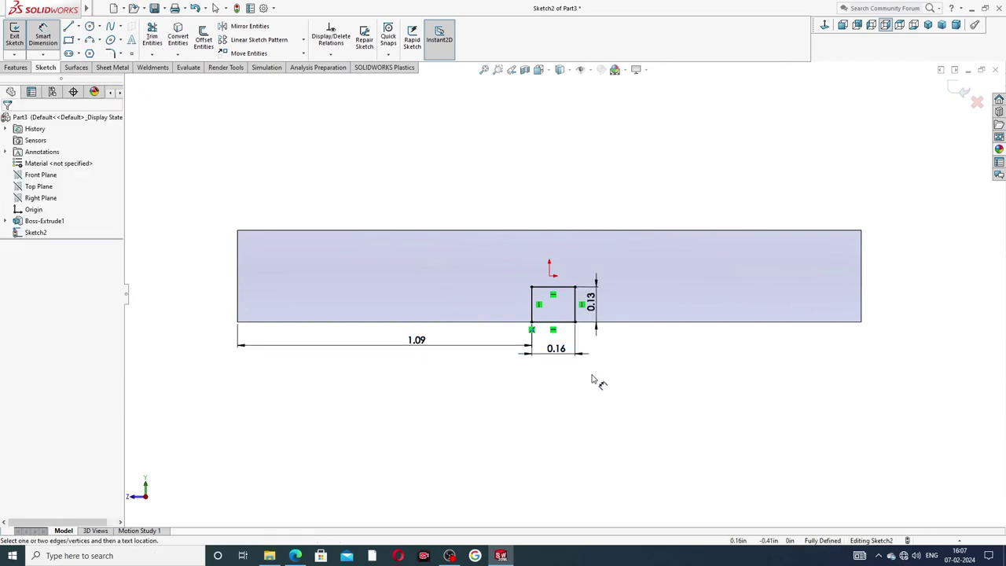
drag(599, 299, 601, 308)
click(616, 375)
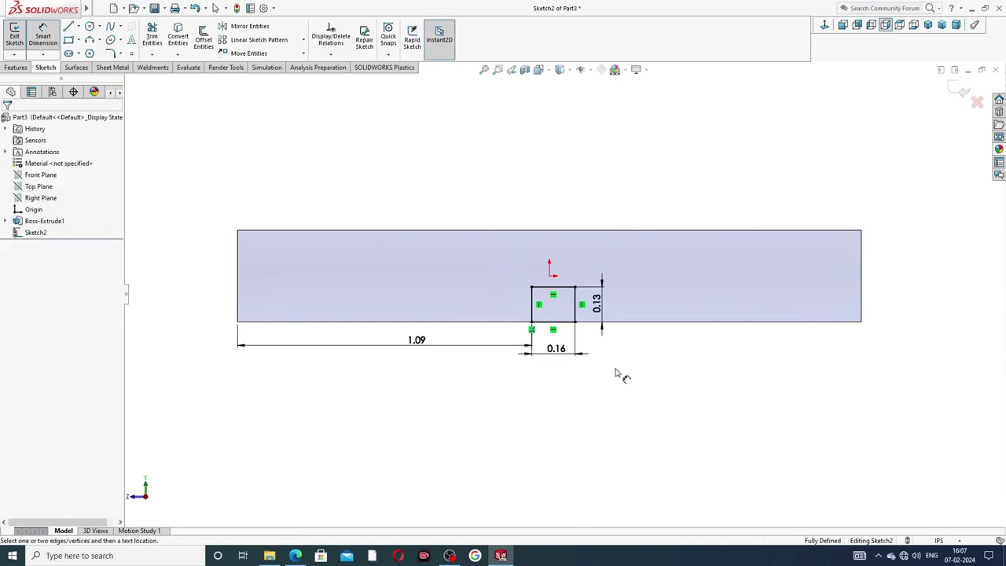
right_click(616, 375)
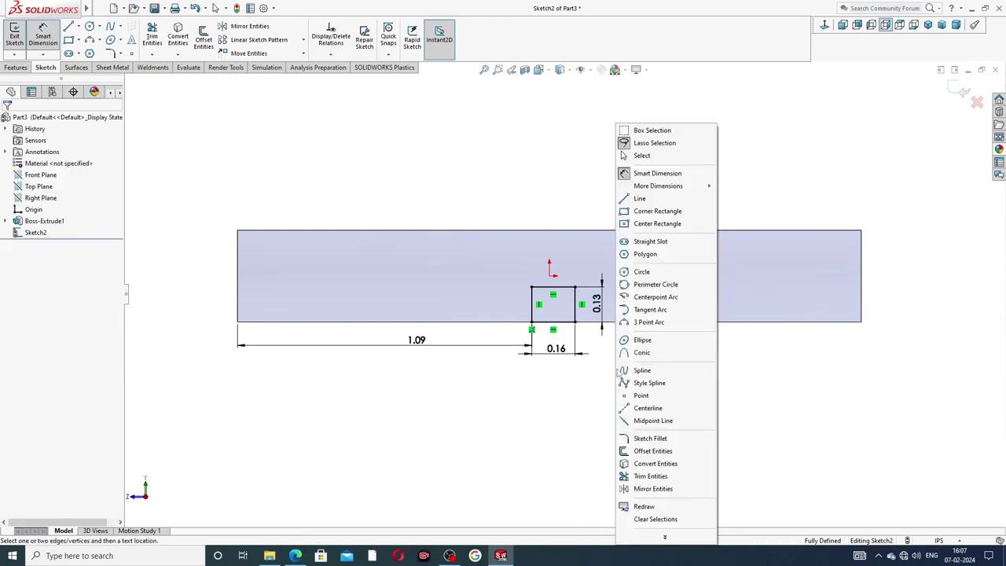
click(658, 156)
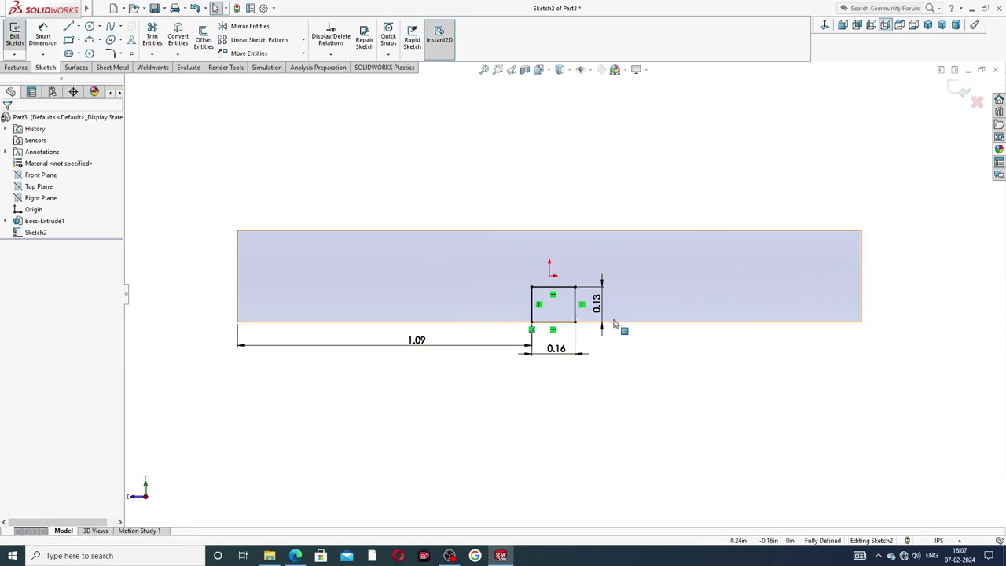
- Compare the notch sketch with the slide key drawing and start an Extruded Cut
click(295, 556)
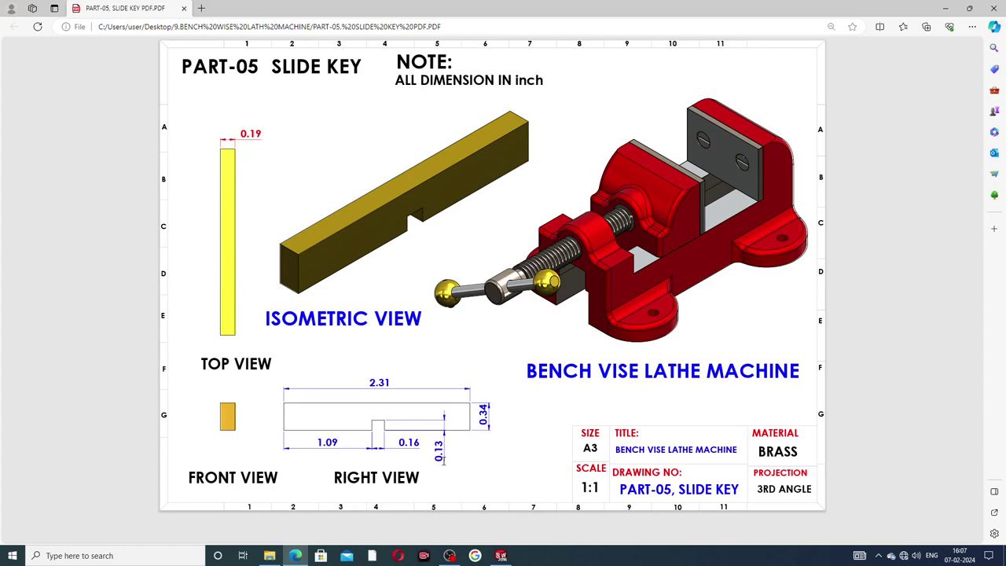
click(295, 555)
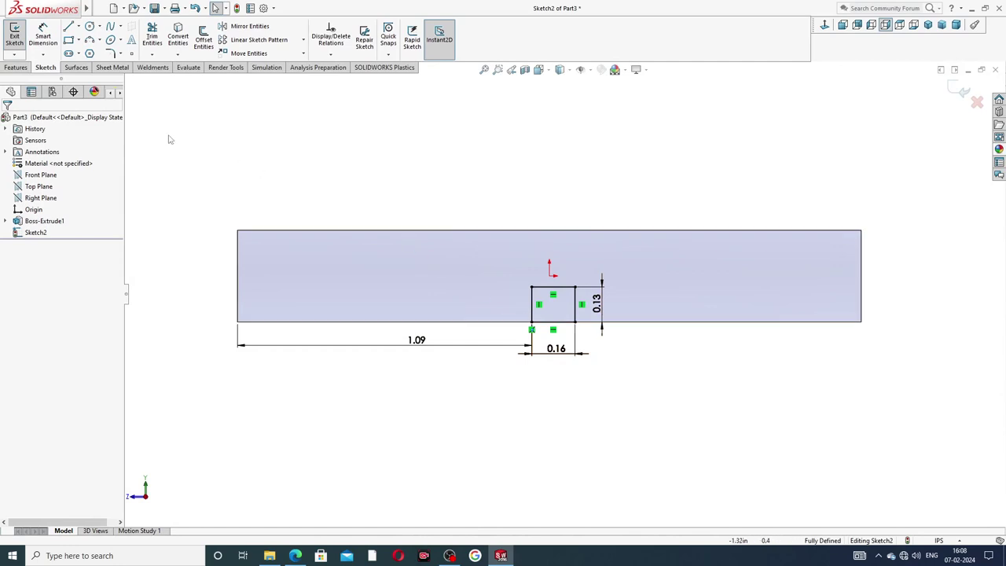
click(16, 67)
click(155, 41)
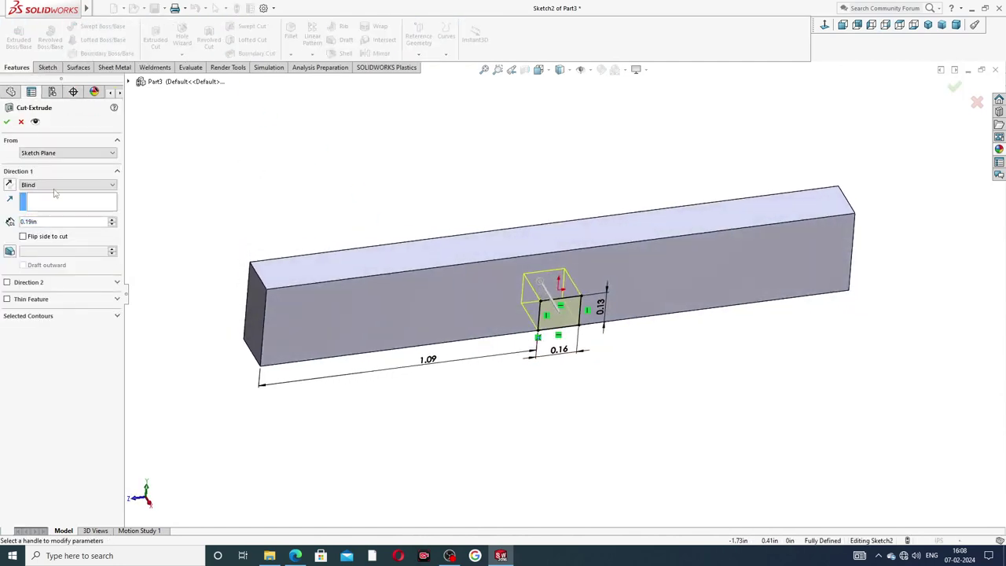
- Set the cut to Through All, accept Cut-Extrude1, and return to isometric view
click(57, 187)
click(56, 202)
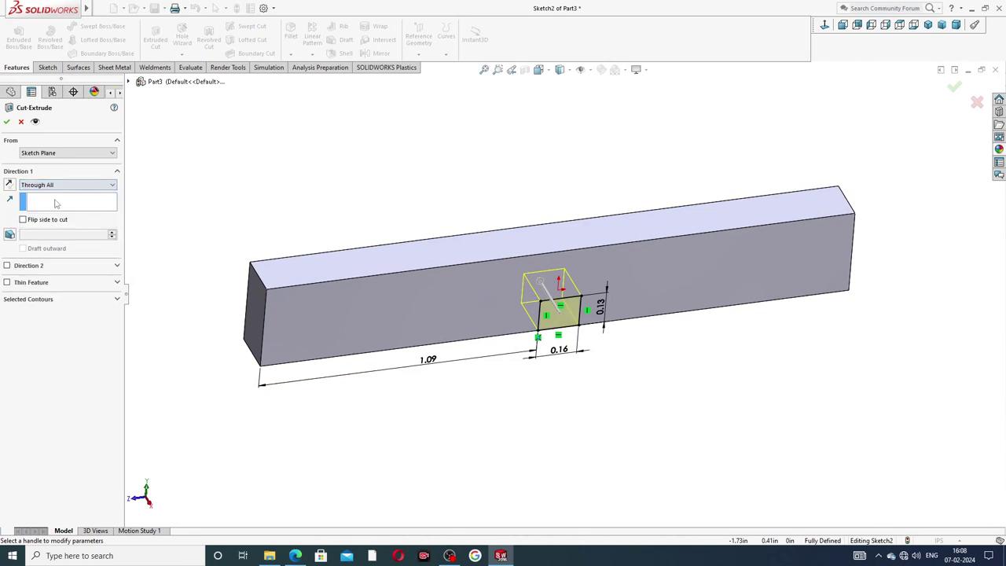
click(7, 122)
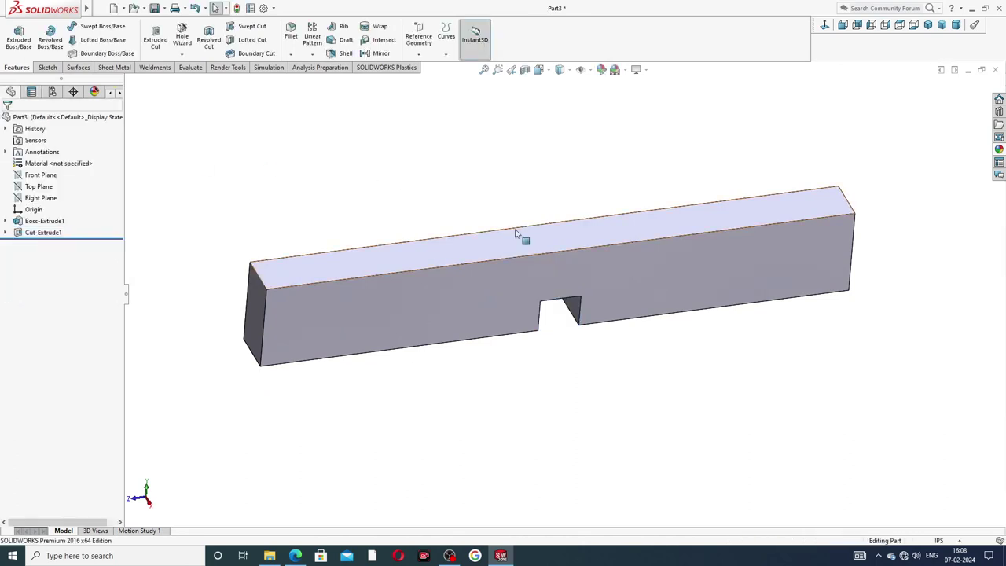
mouse_move(523, 231)
middle_down()
mouse_move(505, 119)
mouse_move(555, 280)
mouse_move(572, 291)
mouse_move(540, 252)
mouse_move(565, 236)
middle_up()
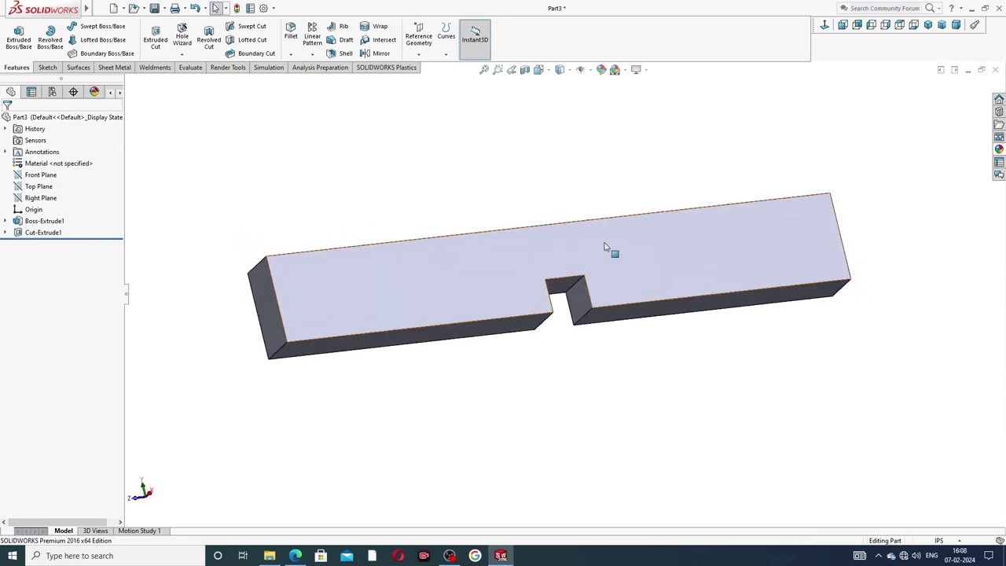
click(927, 25)
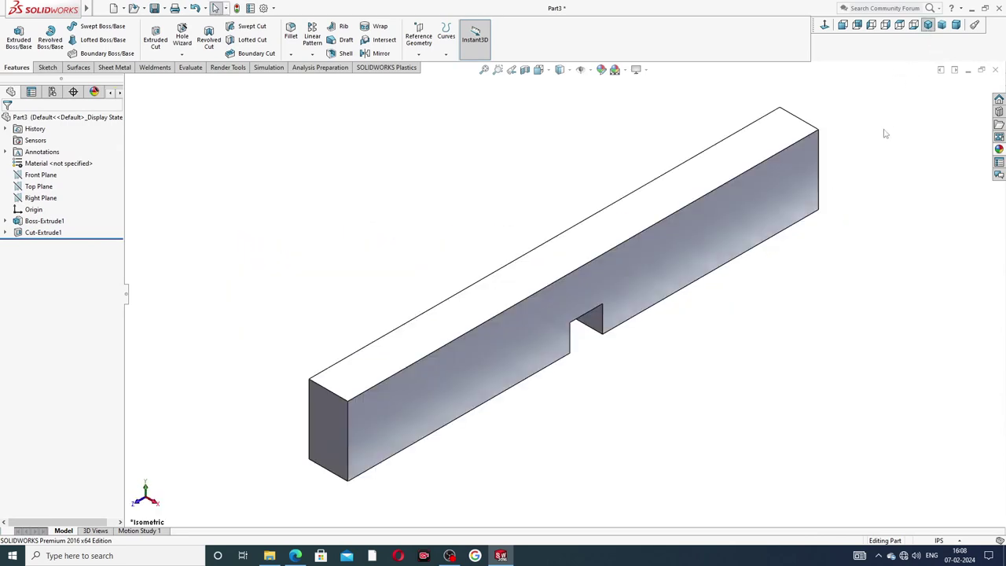
- Apply the polished brass appearance to the bar and orbit around to inspect it
click(999, 148)
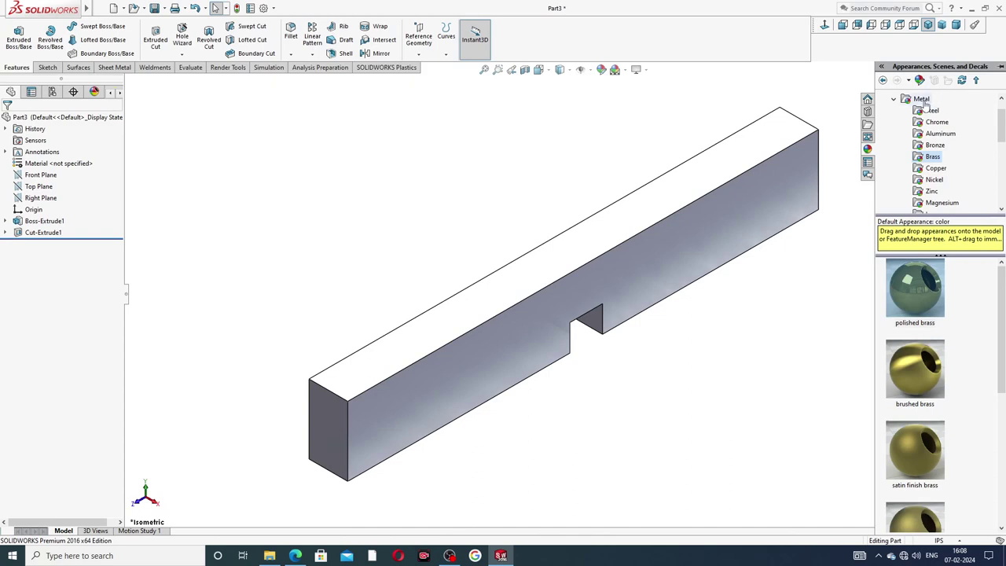
scroll(950, 124, up, 1)
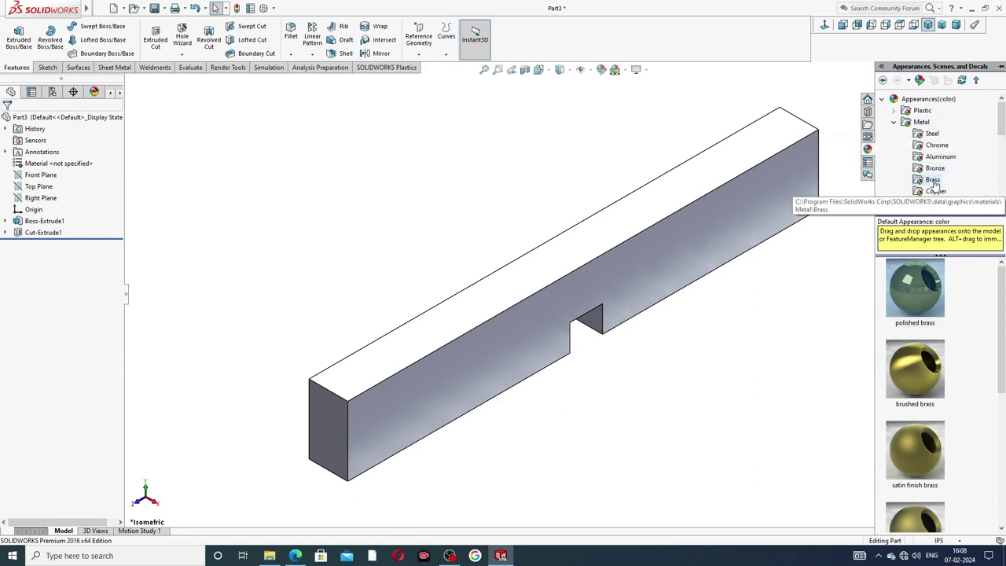
double_click(927, 300)
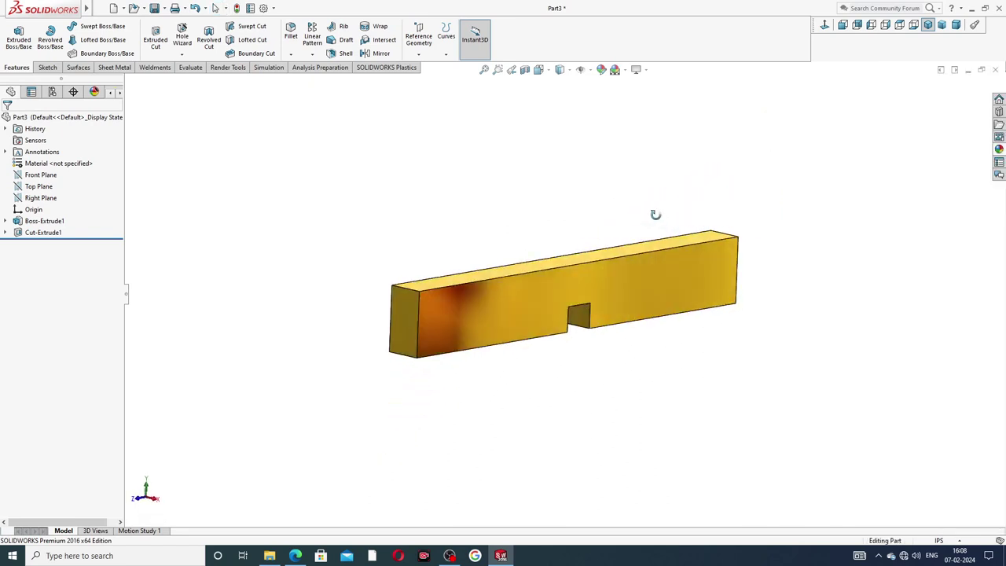
mouse_move(659, 254)
middle_down()
mouse_move(633, 231)
mouse_move(478, 337)
mouse_move(683, 303)
mouse_move(564, 206)
mouse_move(570, 119)
mouse_move(604, 197)
mouse_move(525, 352)
middle_up()
middle_drag(763, 301, 573, 220)
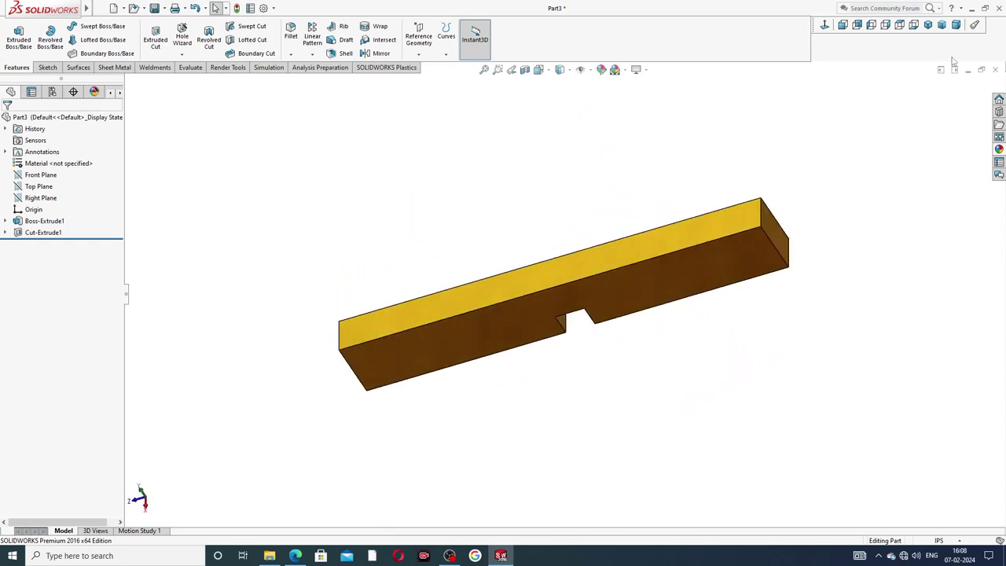
click(928, 25)
scroll(770, 248, up, 1)
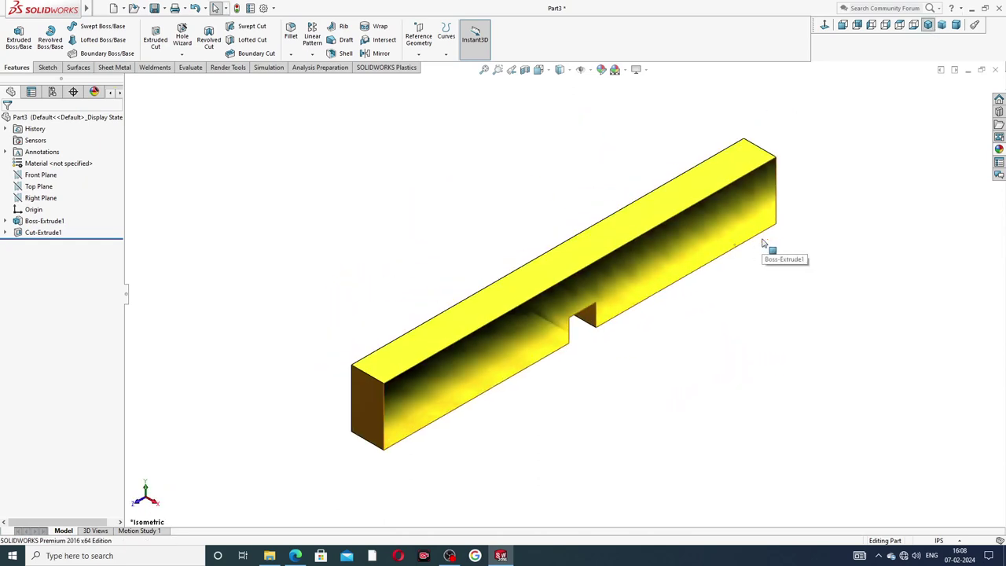
- Bring the PART-06 KEY DESIGN PDF drawing to the front
click(293, 555)
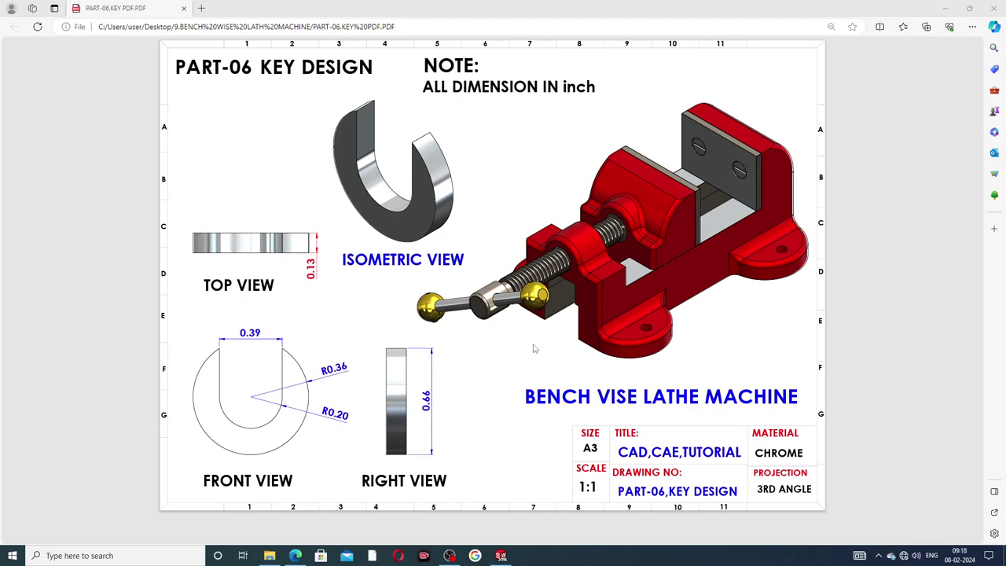
- Orbit the finished U-shaped KEY part to inspect it, then close the document
click(500, 555)
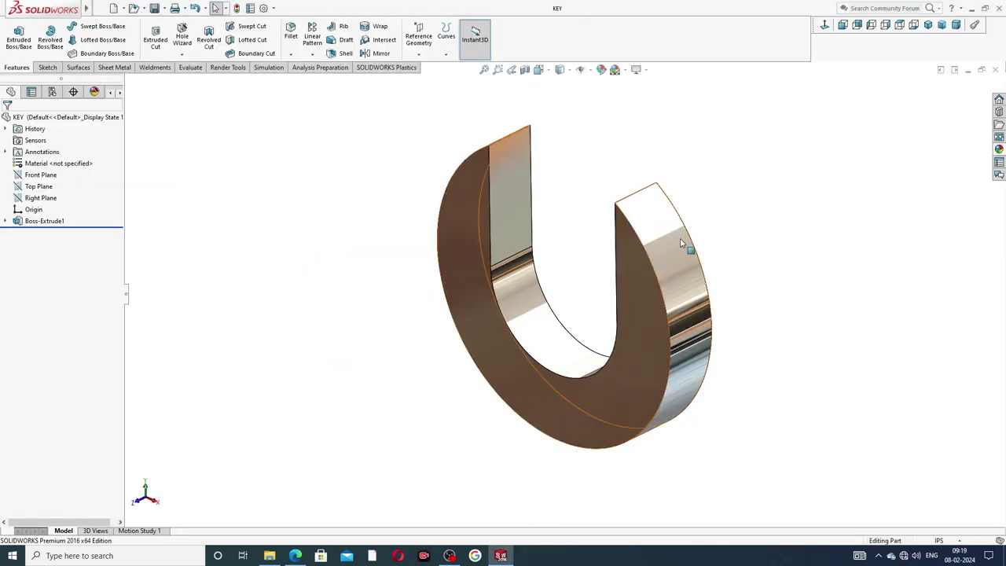
mouse_move(681, 246)
middle_down()
mouse_move(574, 294)
mouse_move(714, 215)
mouse_move(635, 175)
mouse_move(673, 196)
mouse_move(633, 247)
mouse_move(606, 238)
mouse_move(703, 233)
mouse_move(703, 265)
middle_up()
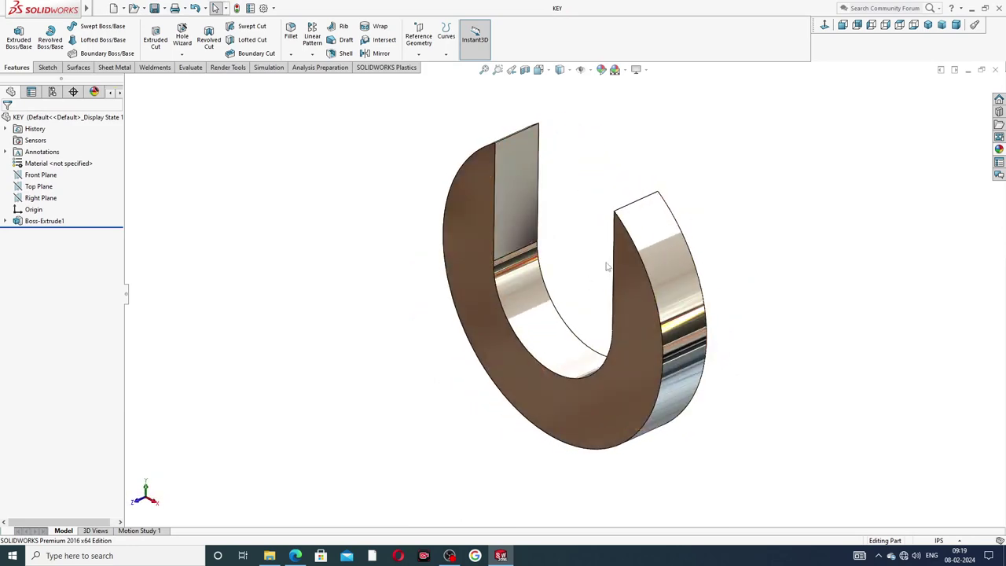
mouse_move(606, 264)
middle_down()
mouse_move(515, 251)
mouse_move(655, 205)
mouse_move(583, 308)
mouse_move(589, 320)
mouse_move(601, 254)
mouse_move(645, 238)
mouse_move(480, 195)
mouse_move(440, 348)
mouse_move(372, 320)
mouse_move(391, 337)
middle_up()
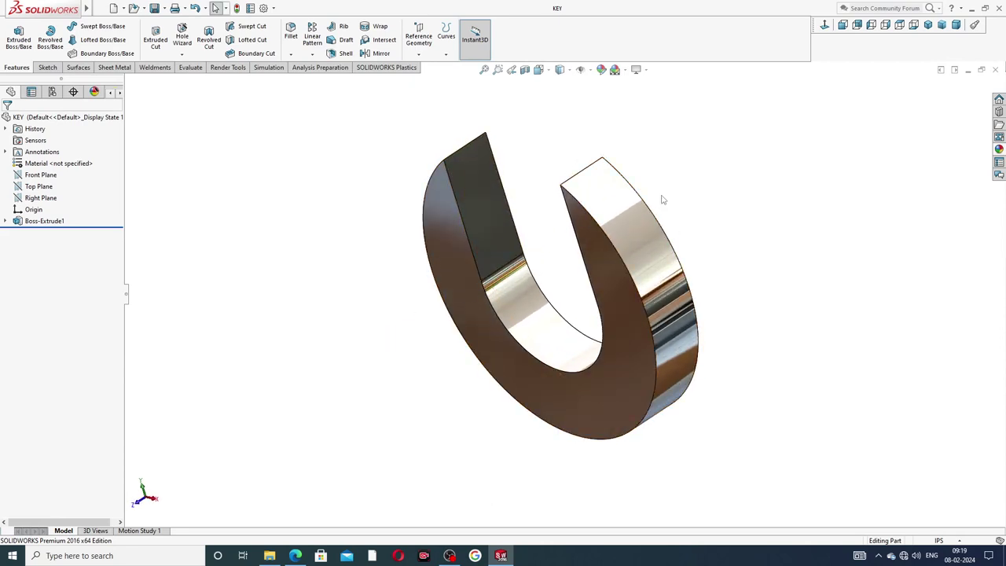
click(994, 71)
- Create a new blank part using the Plain White background scene
click(114, 7)
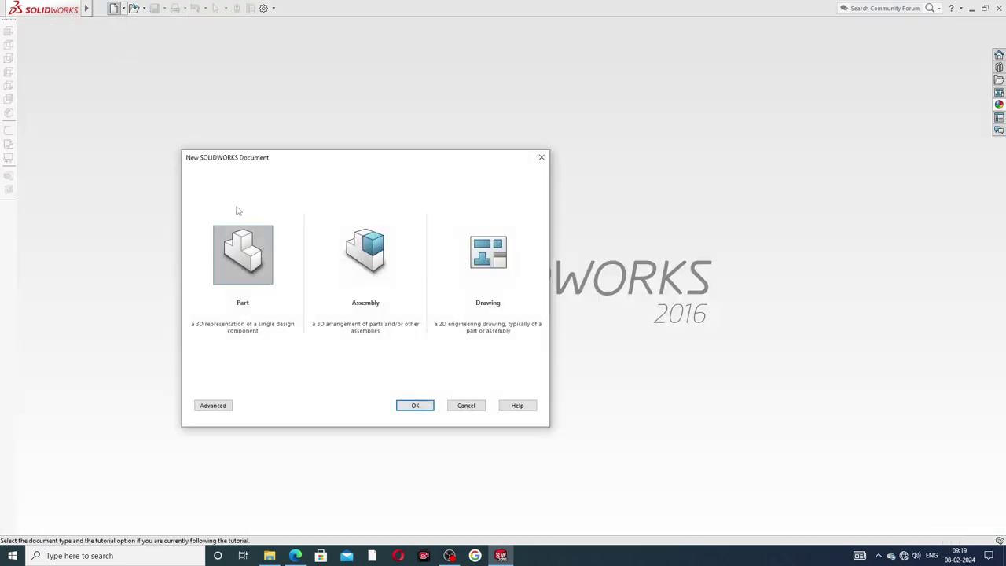
click(428, 407)
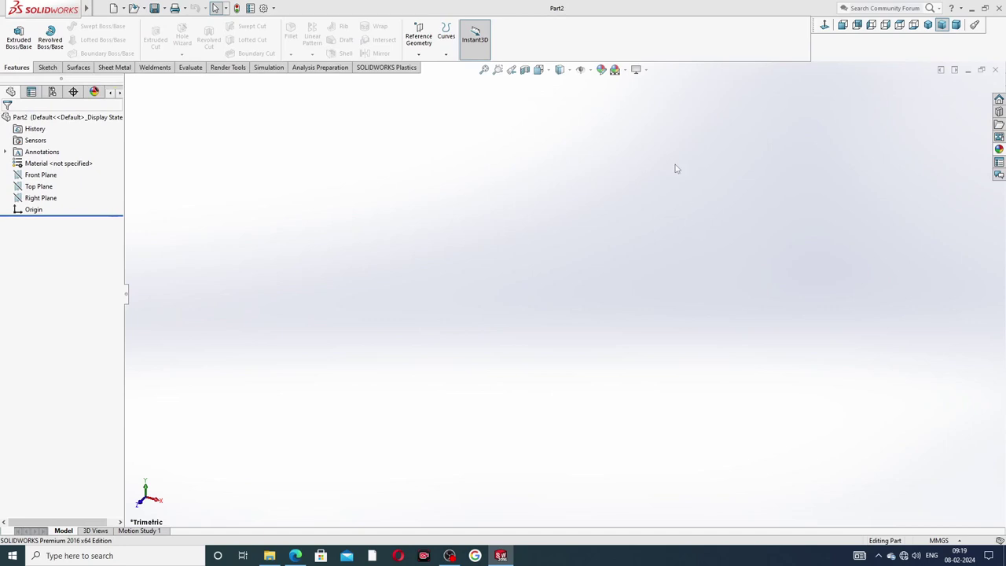
click(615, 70)
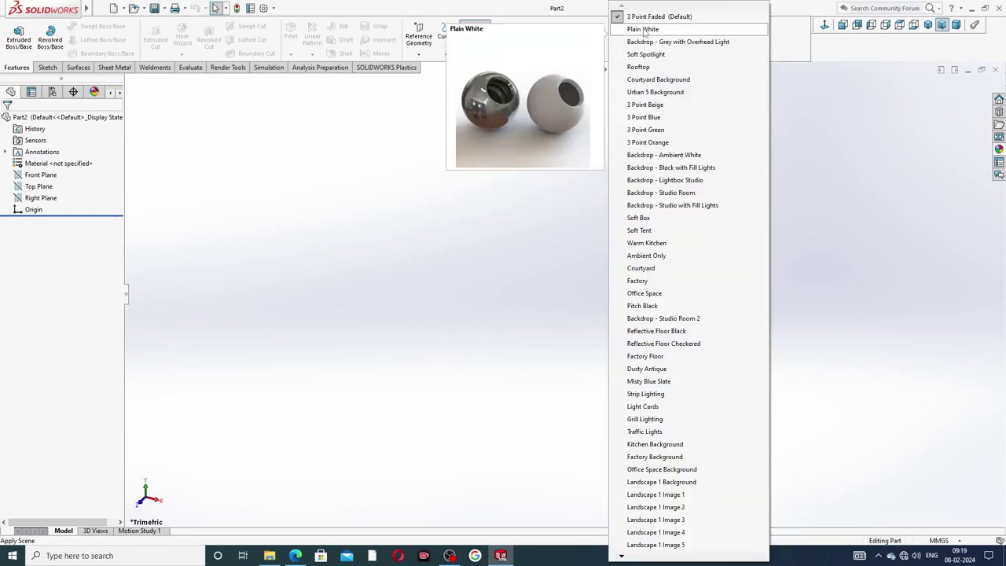
click(644, 30)
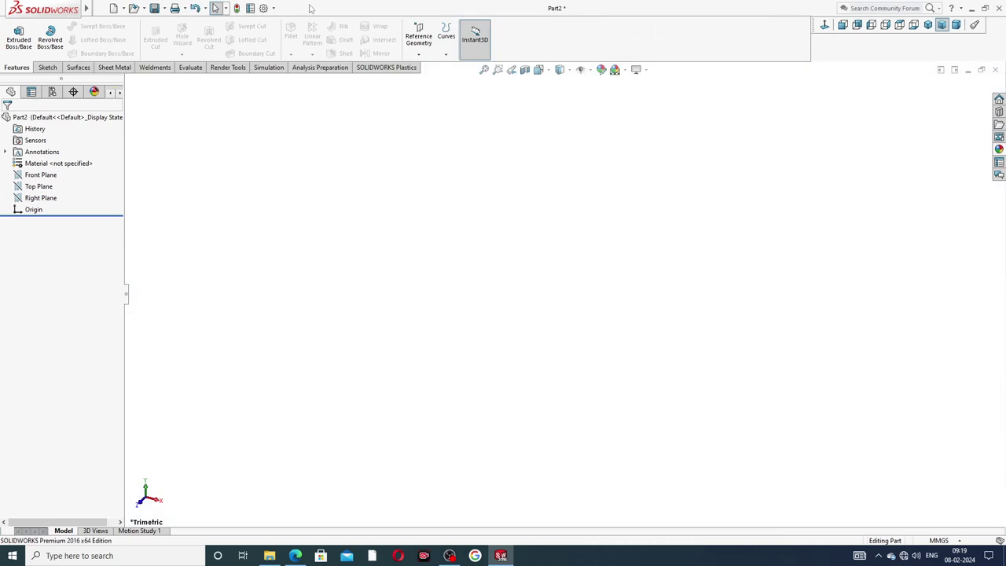
- Set both Image Quality resolution sliders in Document Properties to their maximum
click(264, 9)
click(351, 101)
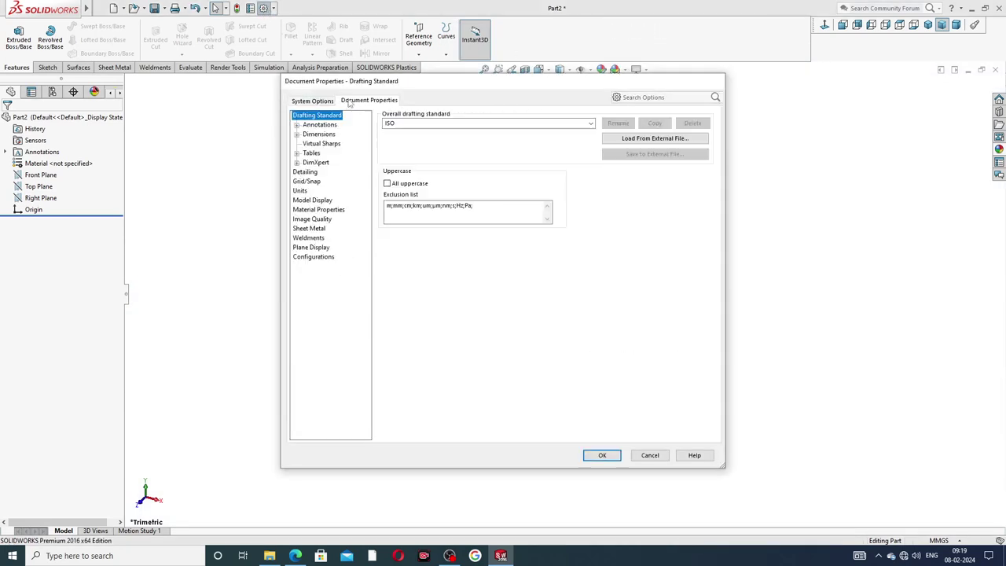
click(320, 220)
drag(470, 130, 577, 131)
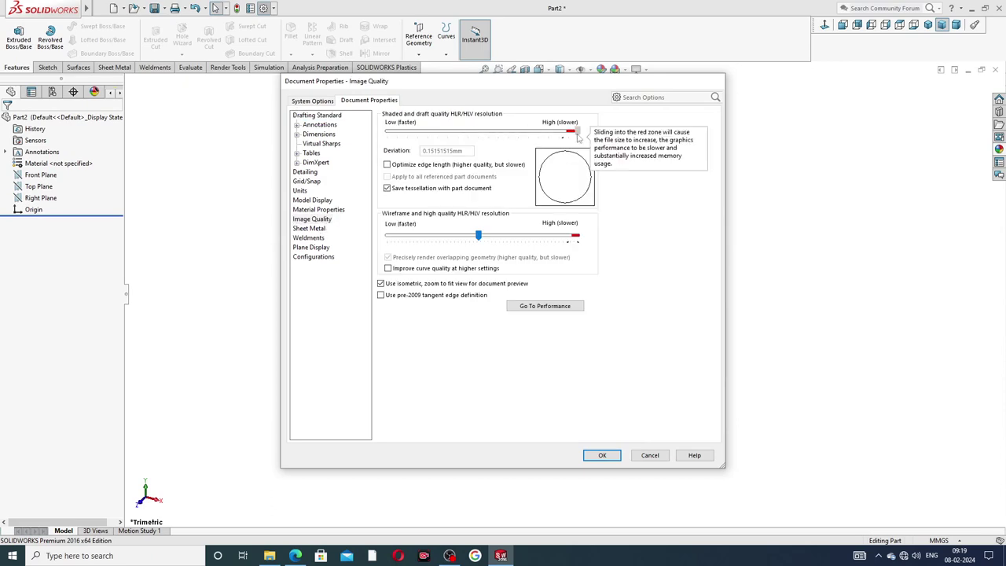
drag(478, 236, 577, 236)
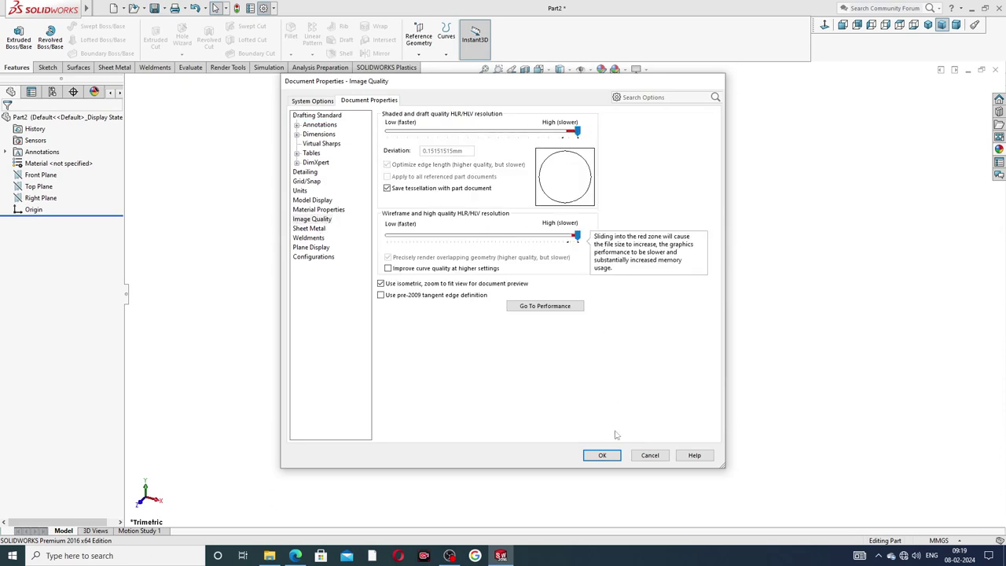
click(602, 455)
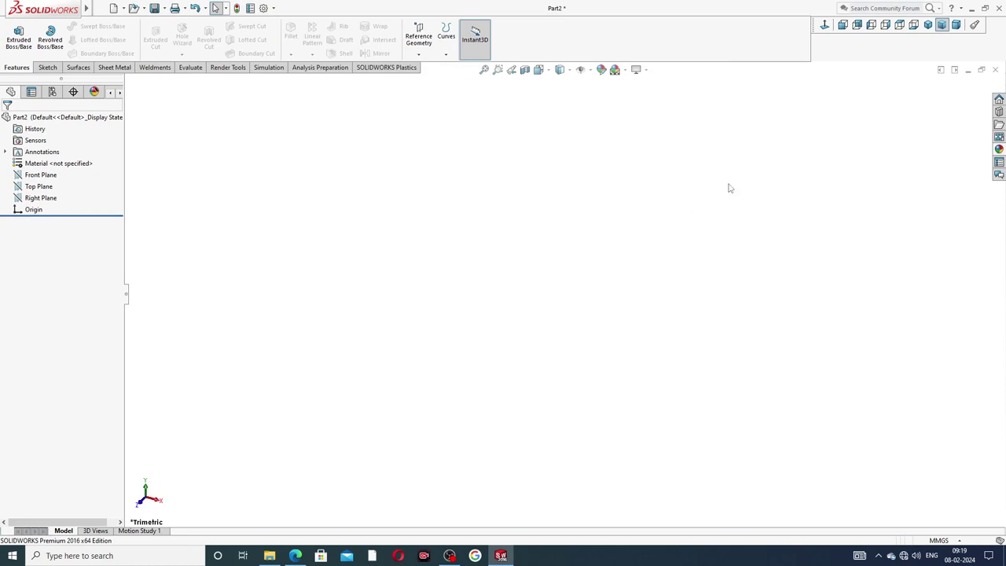
- Set the part units to IPS (inch, pound, second) and show the Key PDF drawing
click(941, 540)
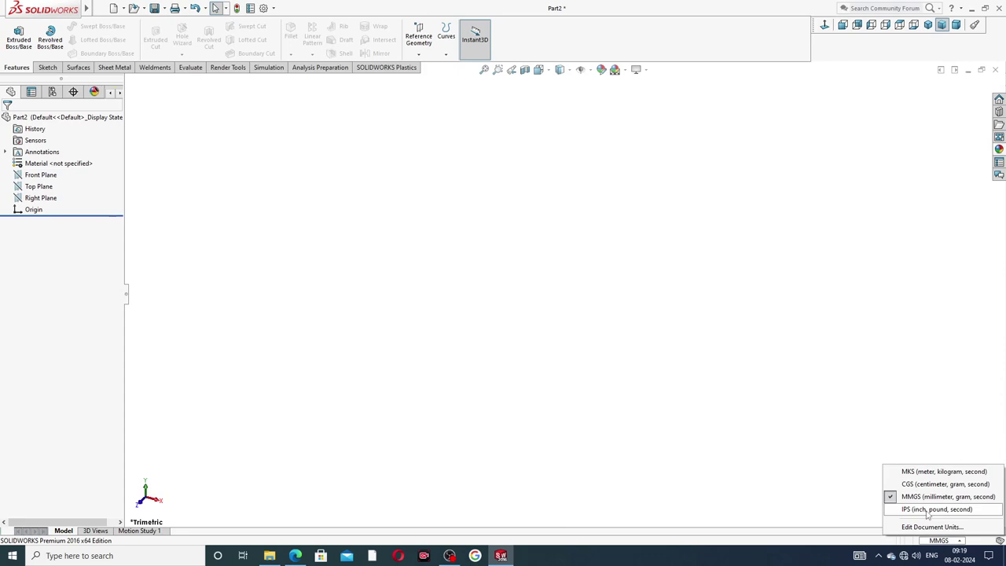
click(927, 510)
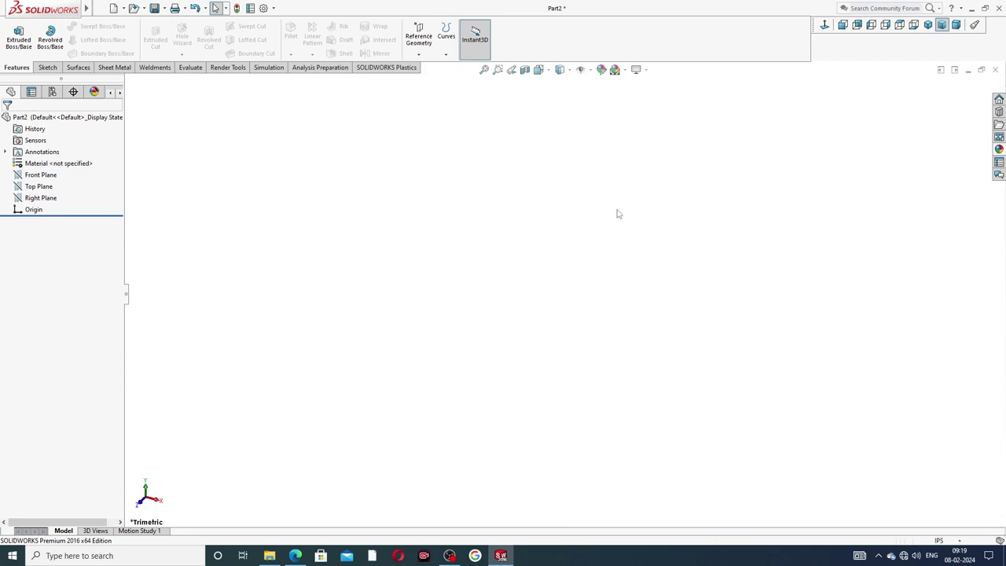
click(294, 556)
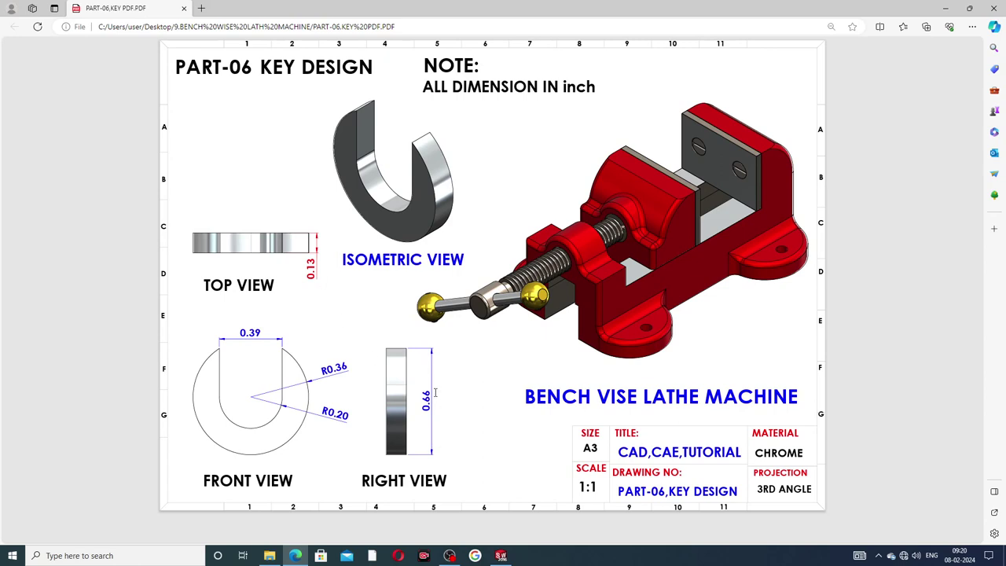
- Start a sketch on the Front Plane and draw two concentric circles centred on the origin
click(294, 556)
click(41, 174)
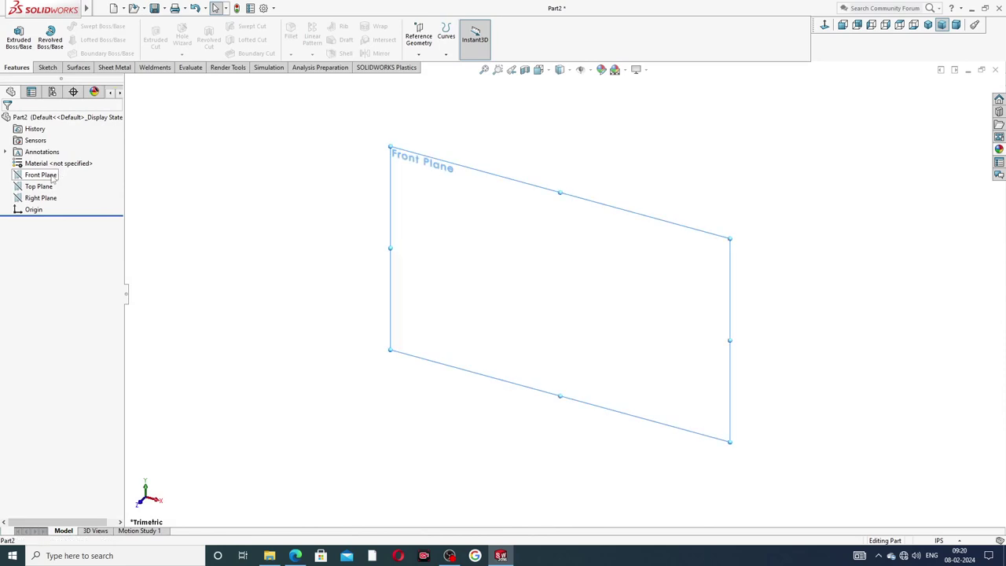
click(59, 161)
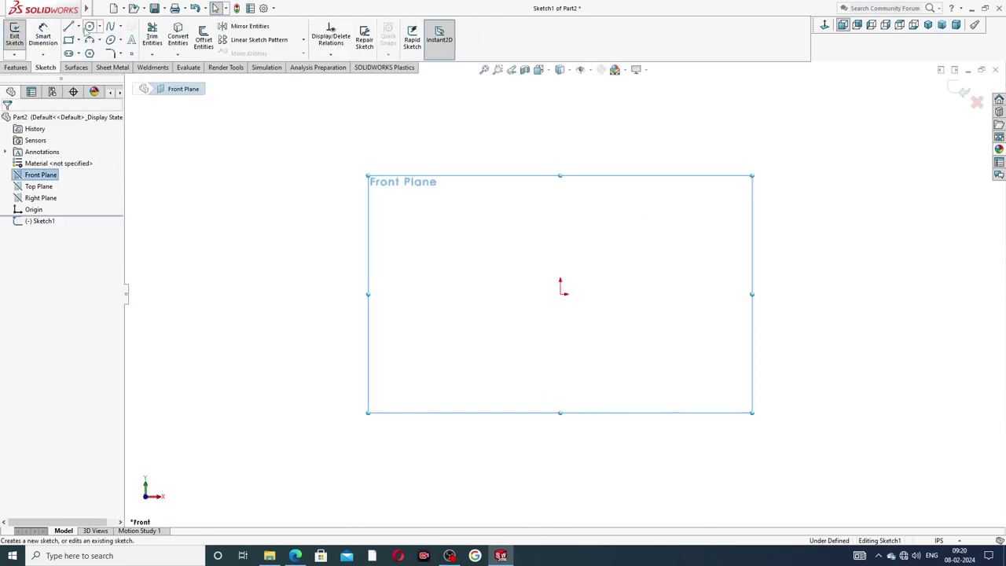
click(90, 27)
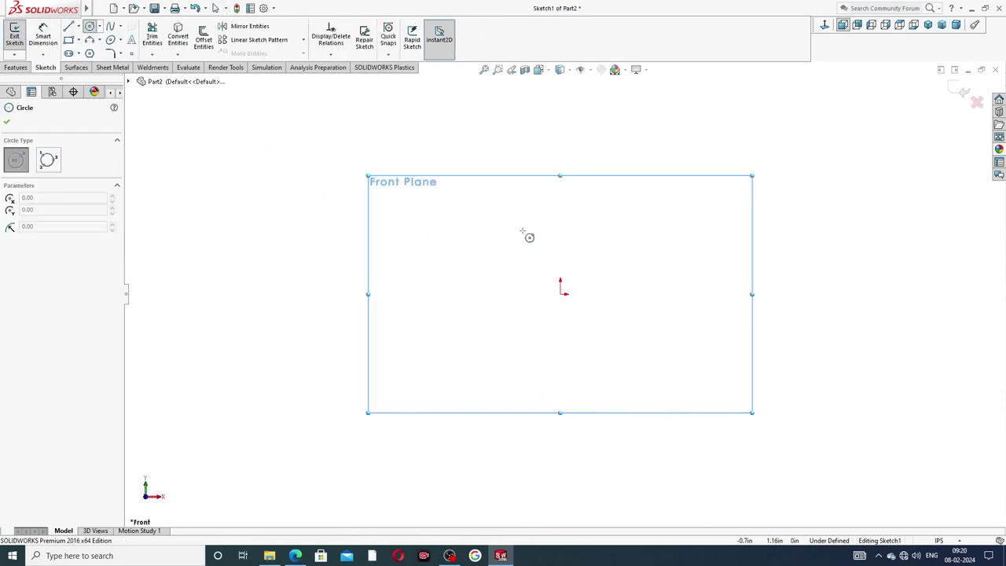
click(561, 289)
click(588, 205)
click(560, 293)
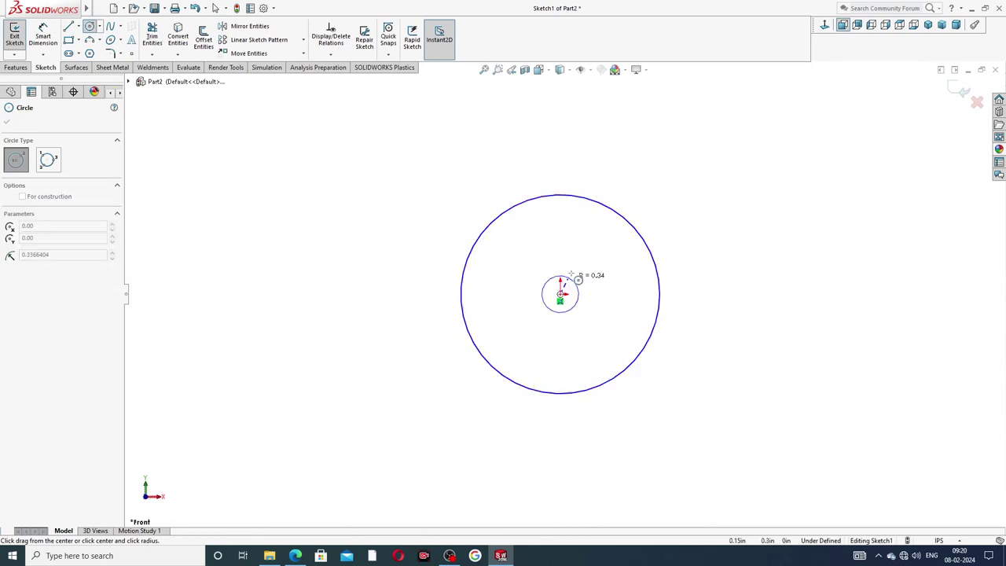
click(583, 233)
click(696, 204)
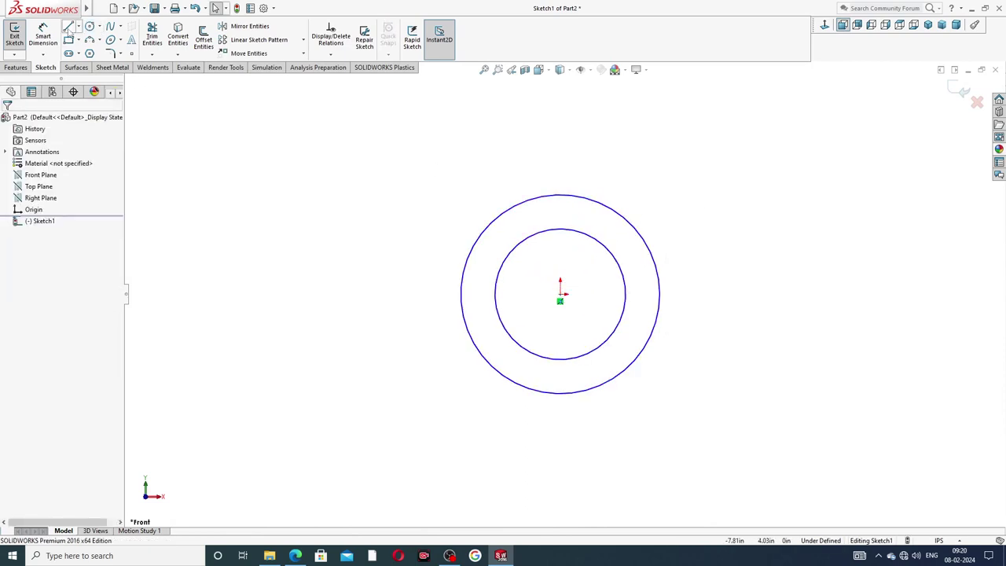
- Draw a vertical line from the inner circle's left quadrant up to the outer circle
click(69, 26)
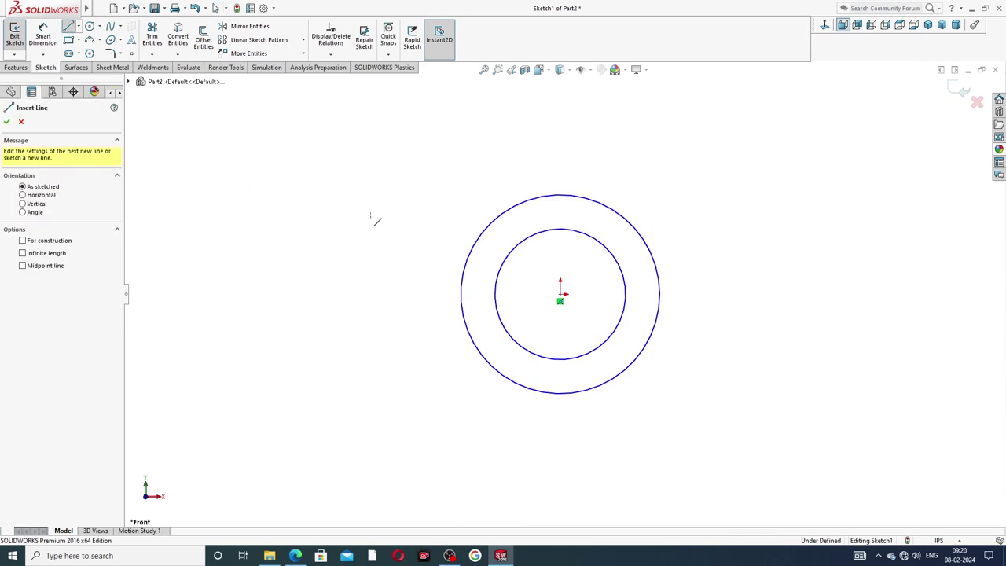
click(494, 294)
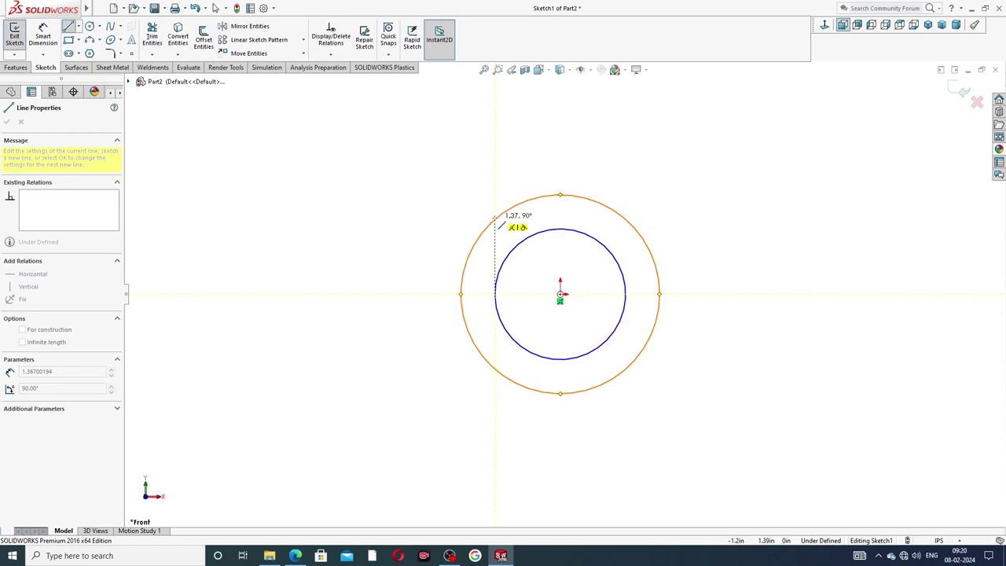
click(494, 226)
right_click(509, 188)
click(538, 188)
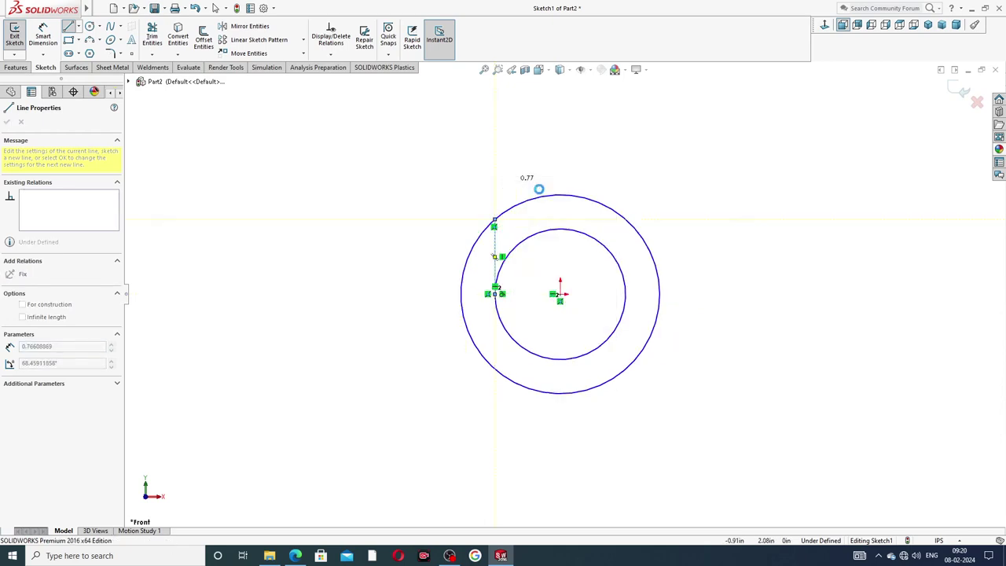
- Begin a line at the inner circle's right quadrant, then cancel it
key(l)
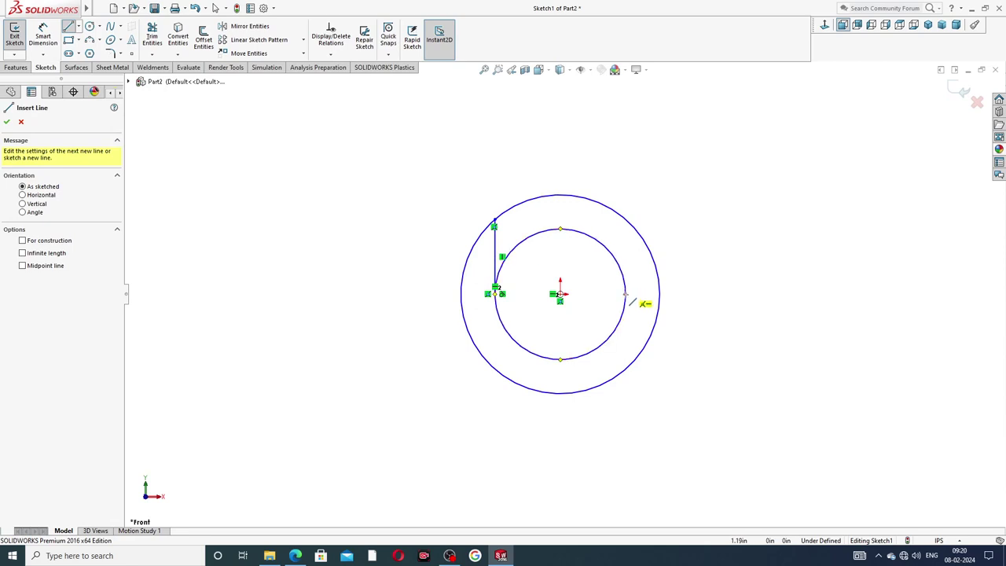
click(625, 294)
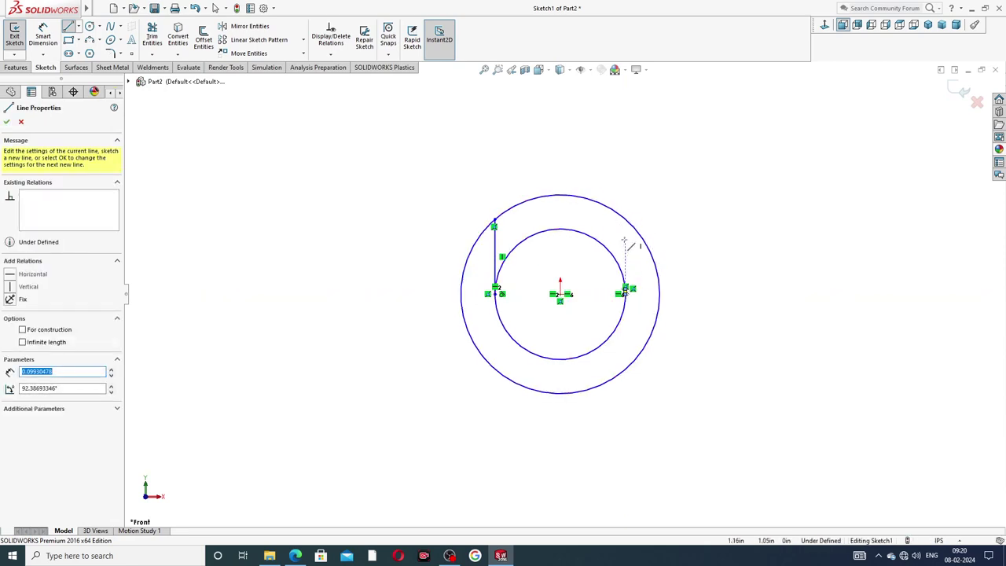
right_click(684, 239)
click(700, 247)
- Remove the stray short line left on the inner arc
scroll(626, 296, down, 1)
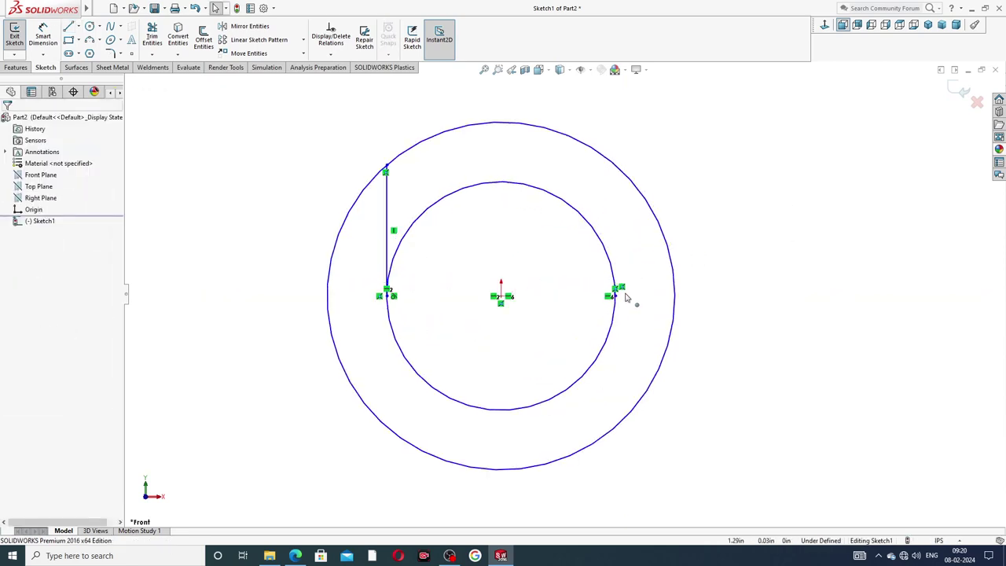
scroll(613, 291, down, 3)
scroll(593, 297, down, 3)
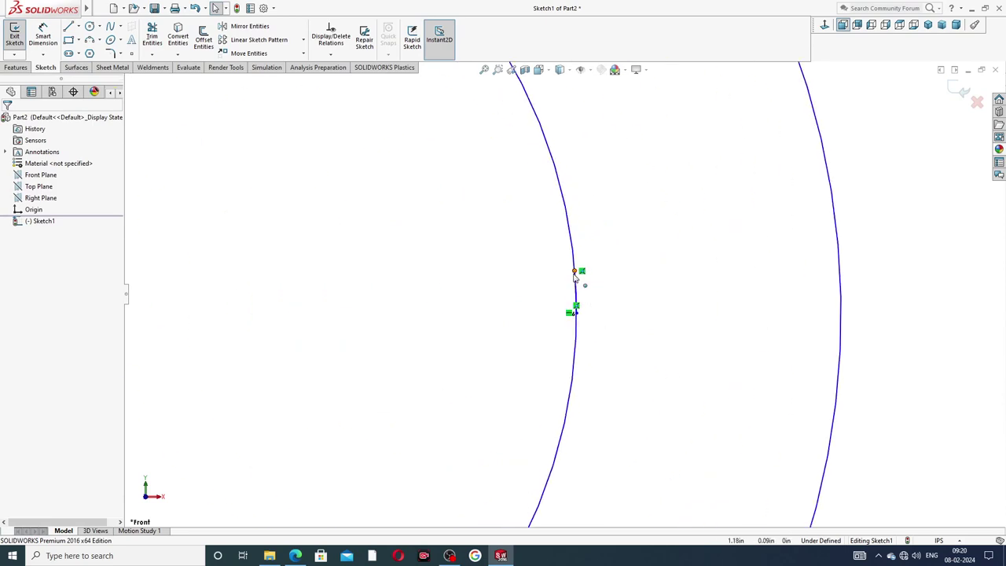
click(576, 272)
ctrl+middle_drag(605, 275, 628, 281)
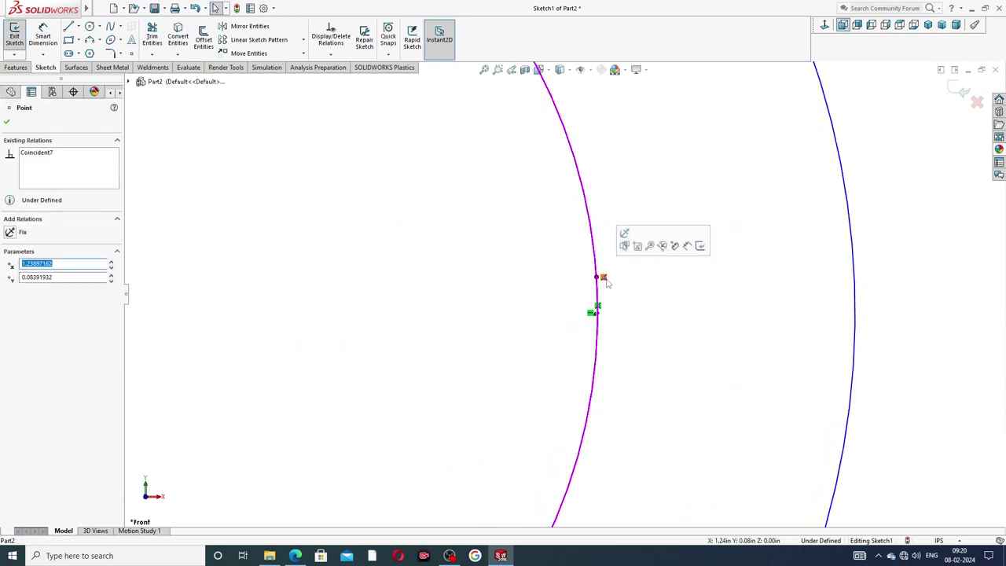
drag(606, 281, 611, 284)
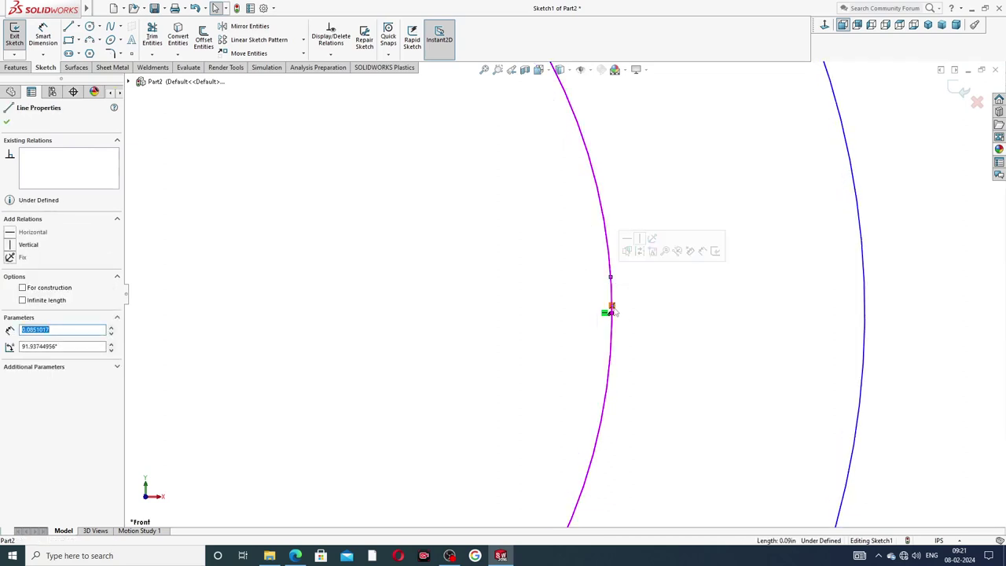
key(Escape)
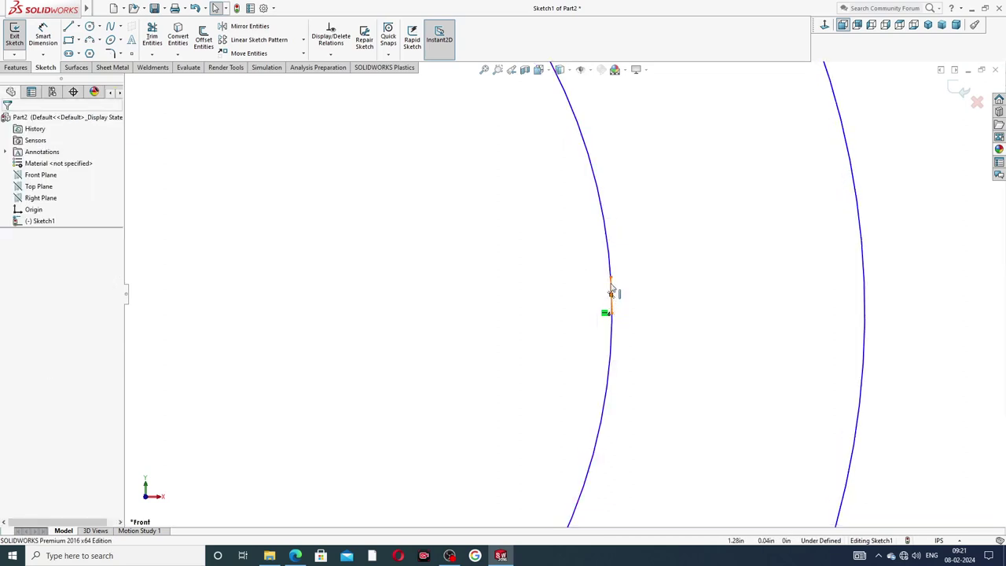
click(611, 279)
drag(612, 278, 628, 283)
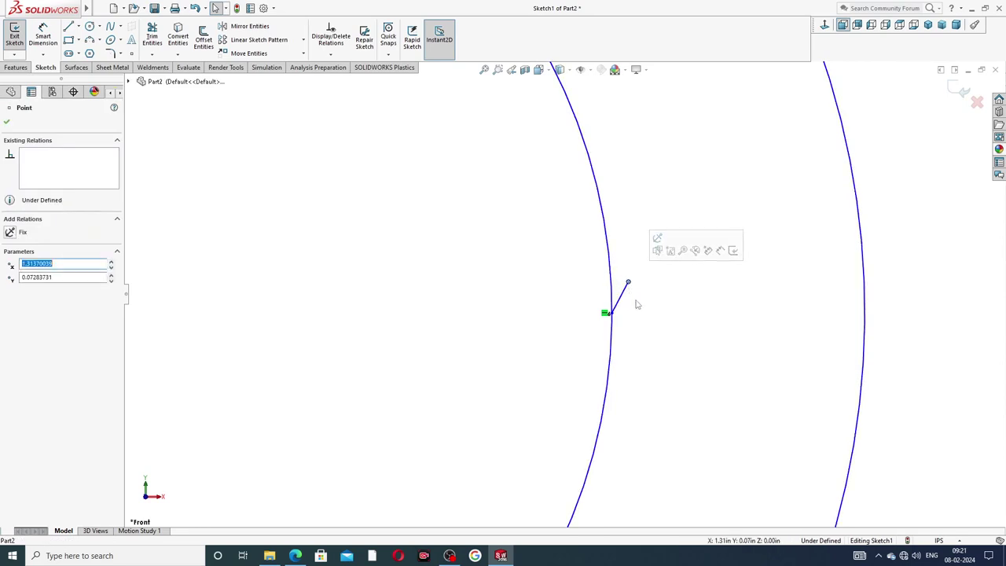
key(ctrl+z)
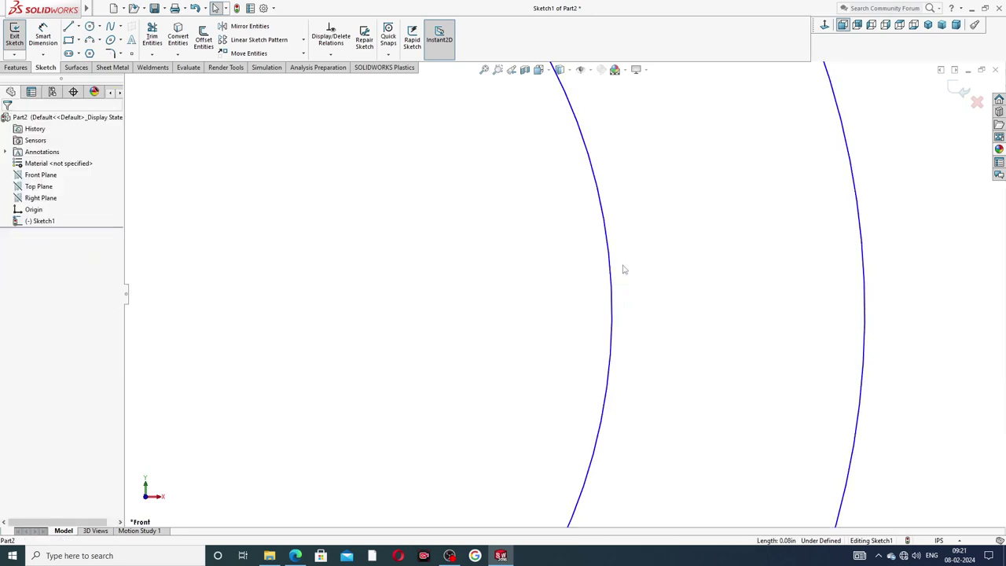
- Draw a vertical line from the inner circle's right quadrant up to the outer circle
click(69, 26)
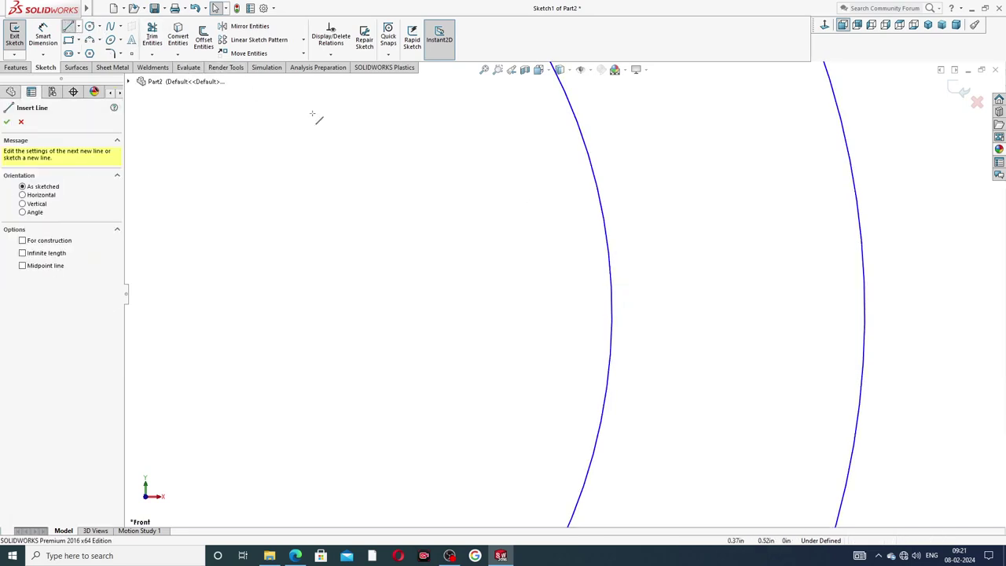
scroll(640, 220, up, 2)
scroll(640, 220, up, 3)
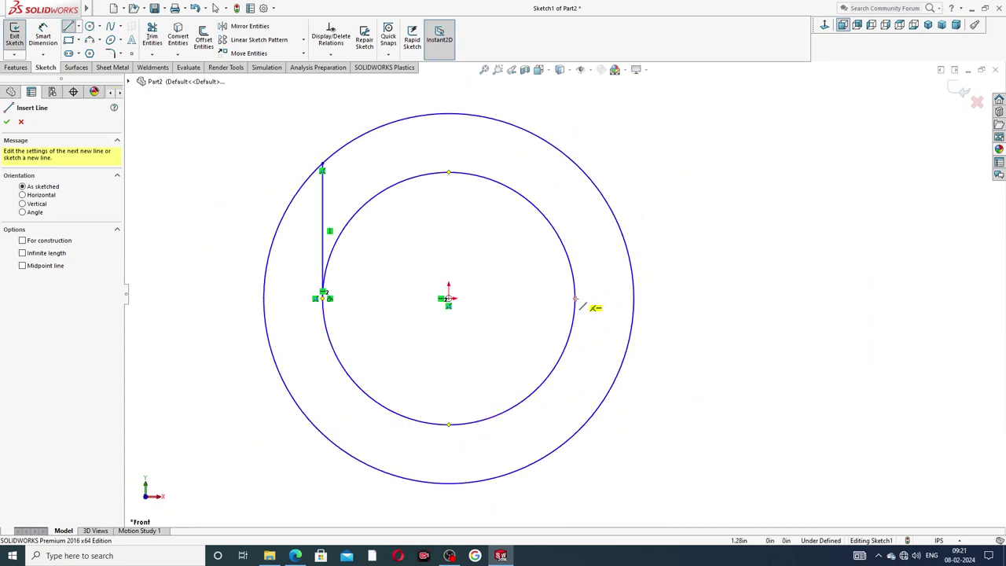
click(574, 298)
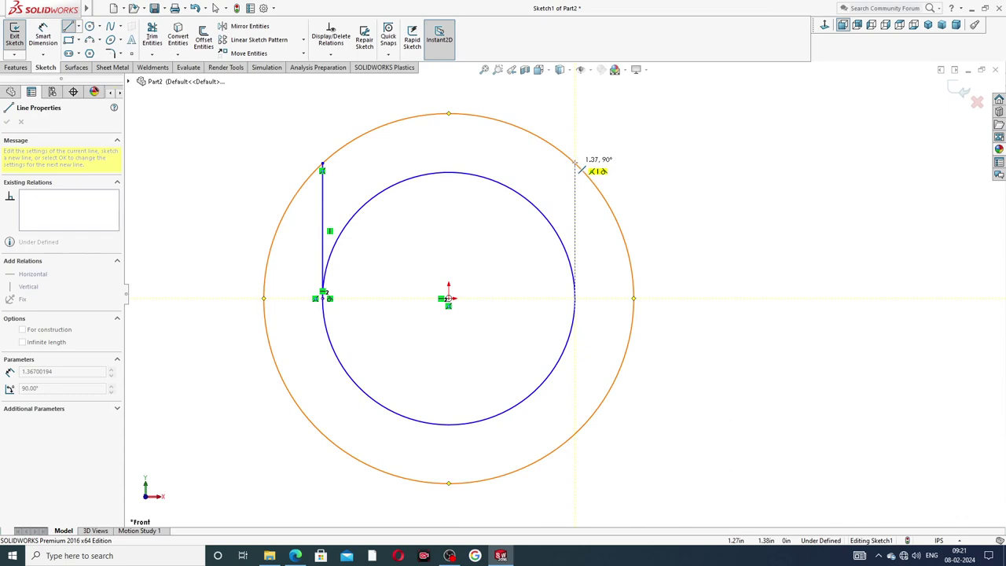
click(575, 165)
right_click(620, 166)
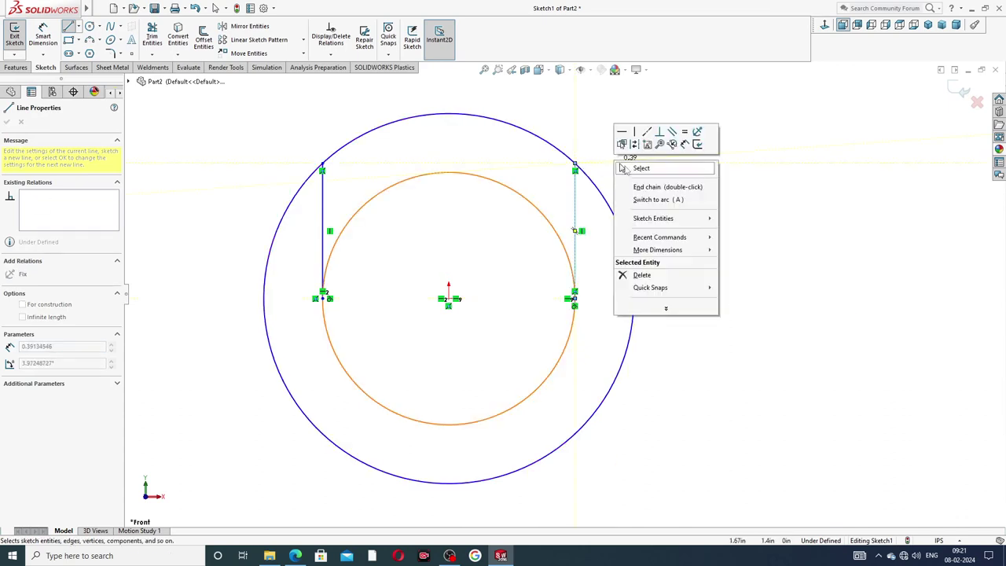
click(622, 168)
key(z)
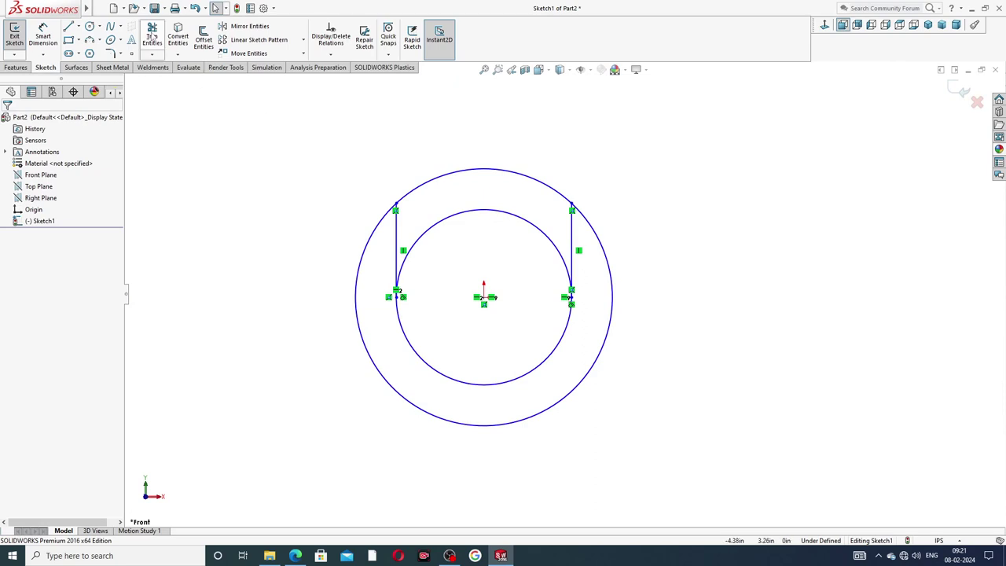
- Trim away the top arcs of the inner and outer circles
click(151, 36)
click(478, 210)
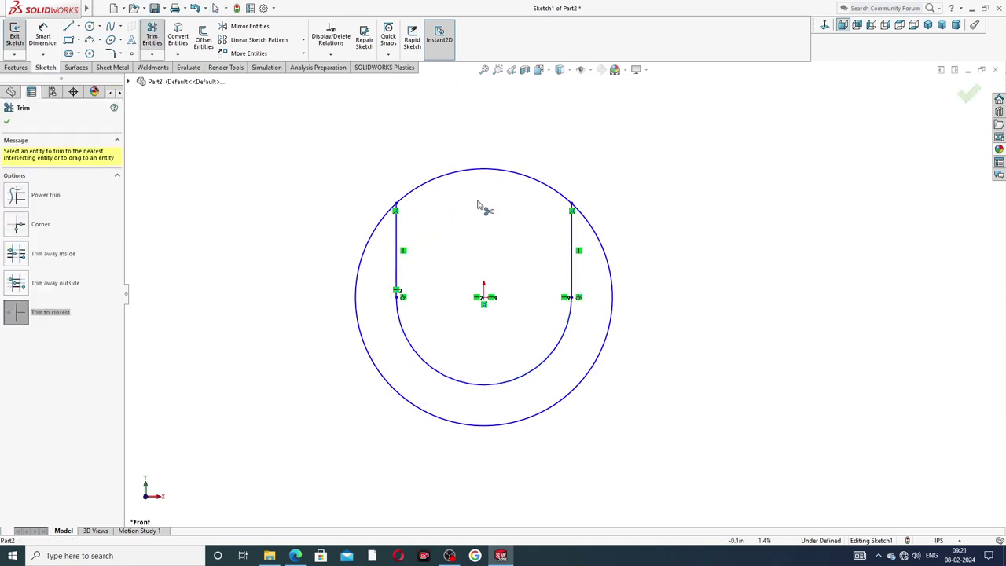
click(480, 169)
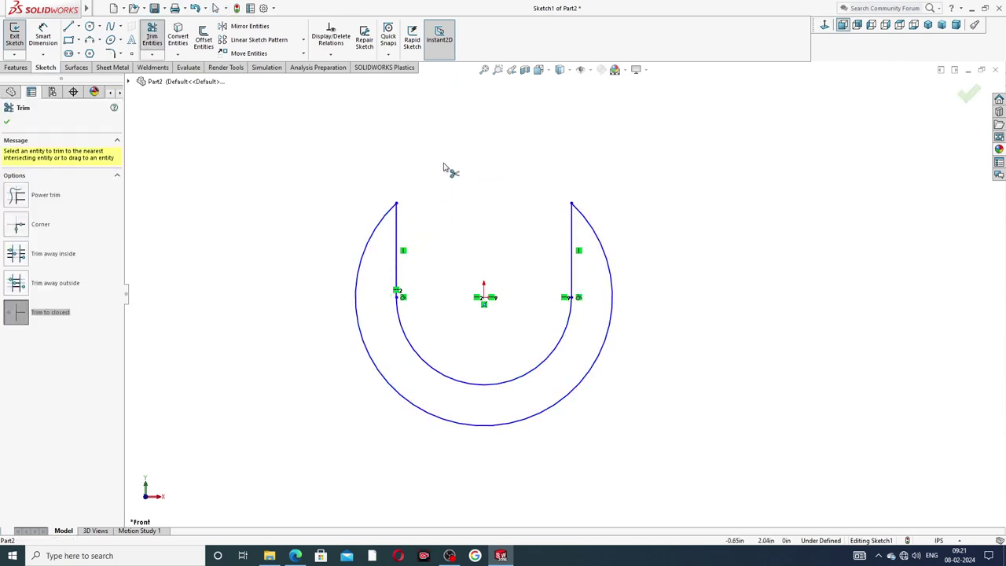
right_click(440, 161)
click(466, 155)
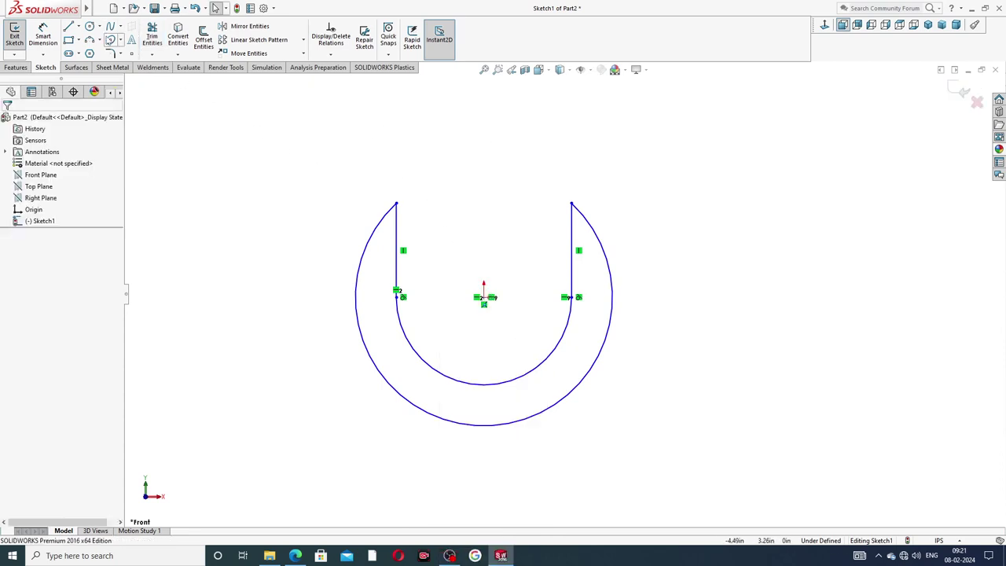
- Dimension the outer arc radius as 0.36 with Smart Dimension
click(44, 44)
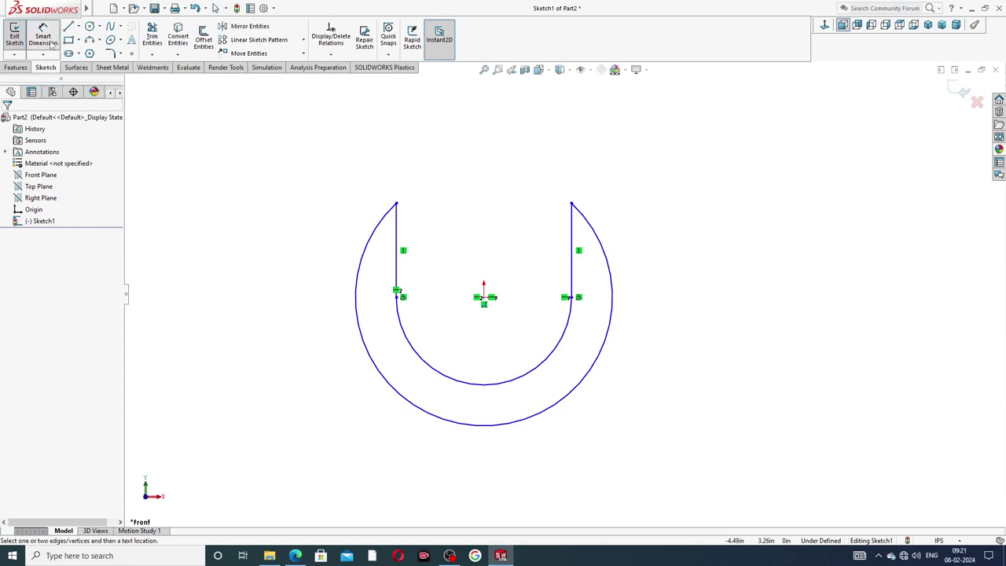
click(611, 346)
click(647, 358)
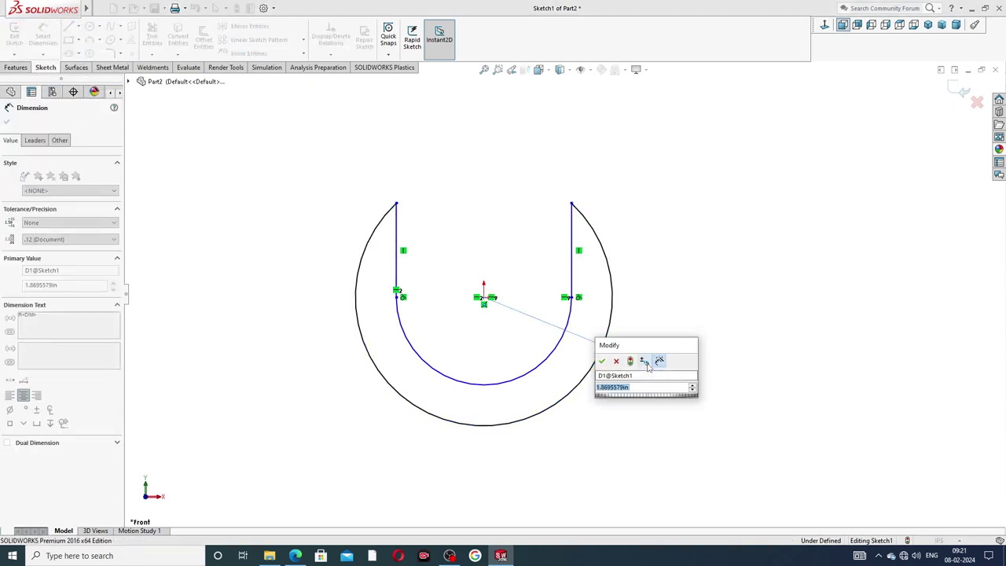
text(.3)
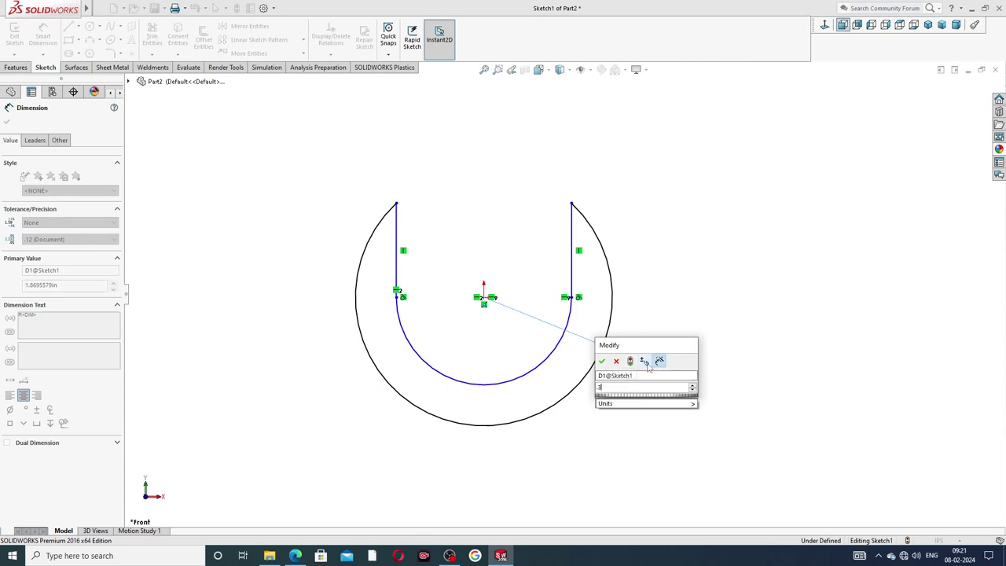
text(6)
key(Return)
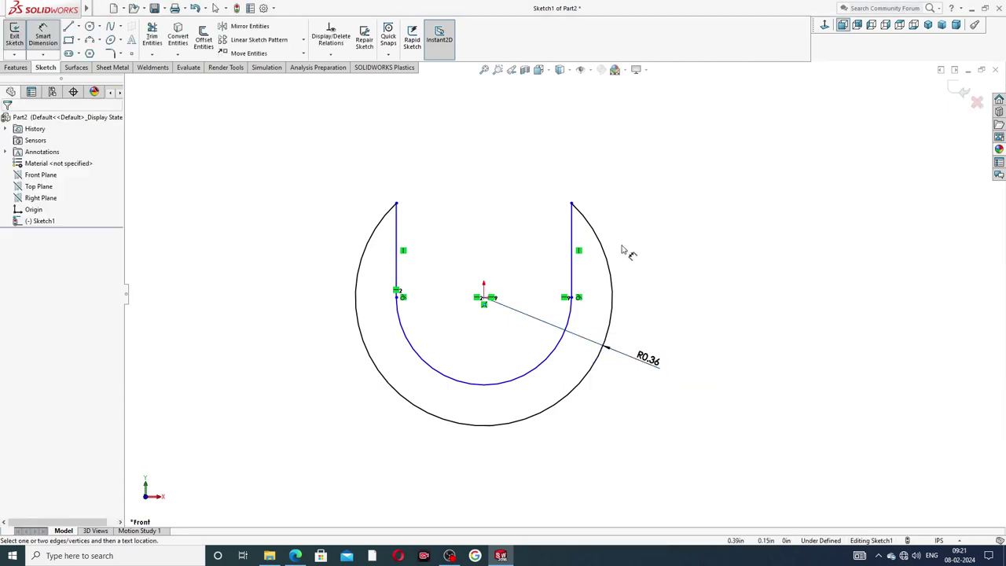
- Set the distance between the slot lines' top endpoints to 0.39
click(397, 204)
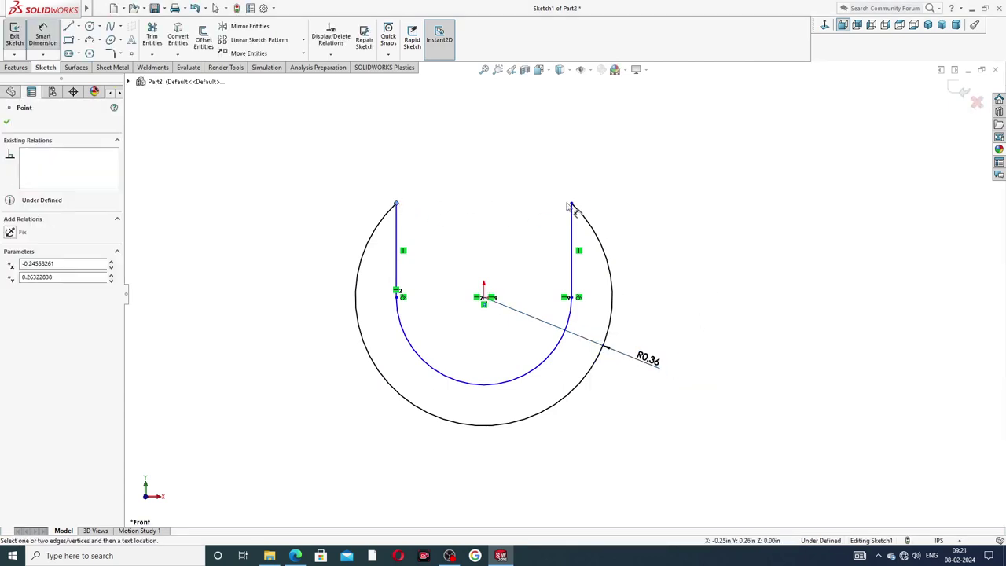
click(571, 204)
click(512, 185)
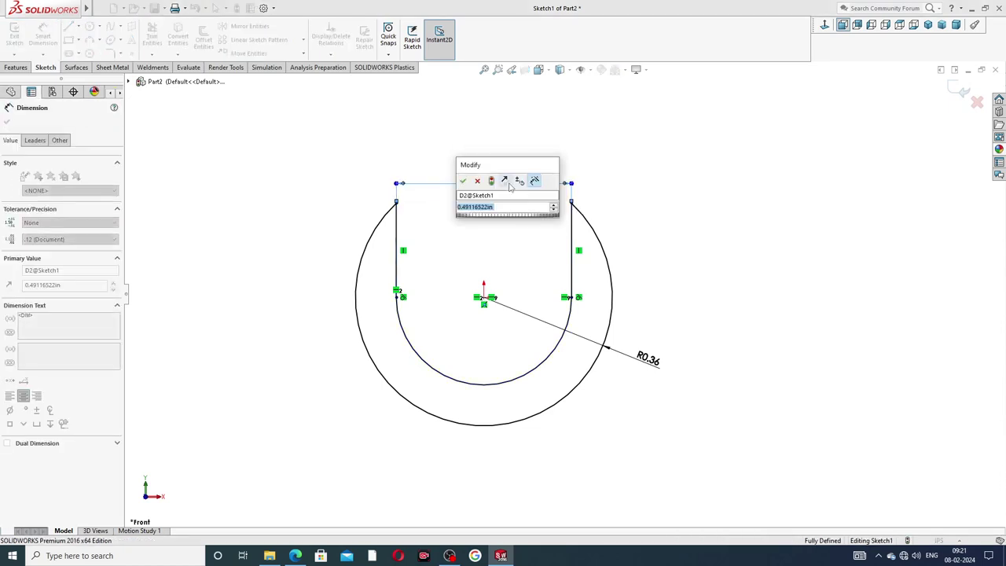
text(.39)
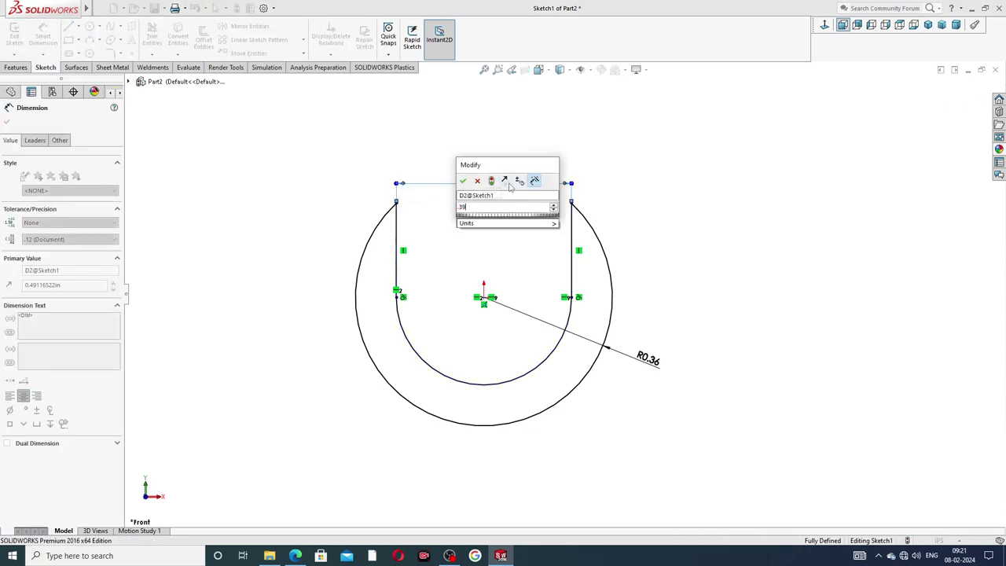
key(Return)
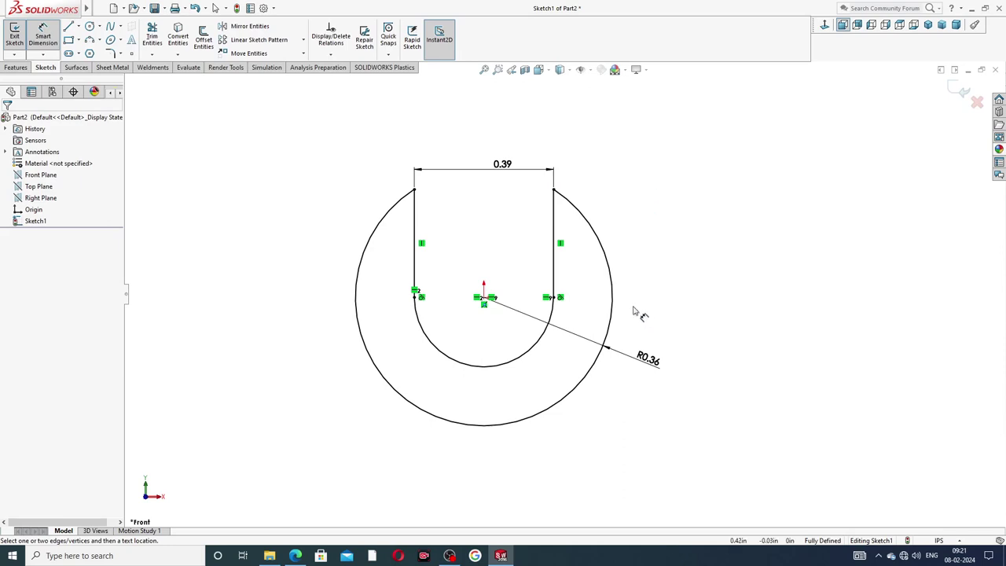
- Add the inner arc's R0.20 as a driven reference dimension
click(533, 353)
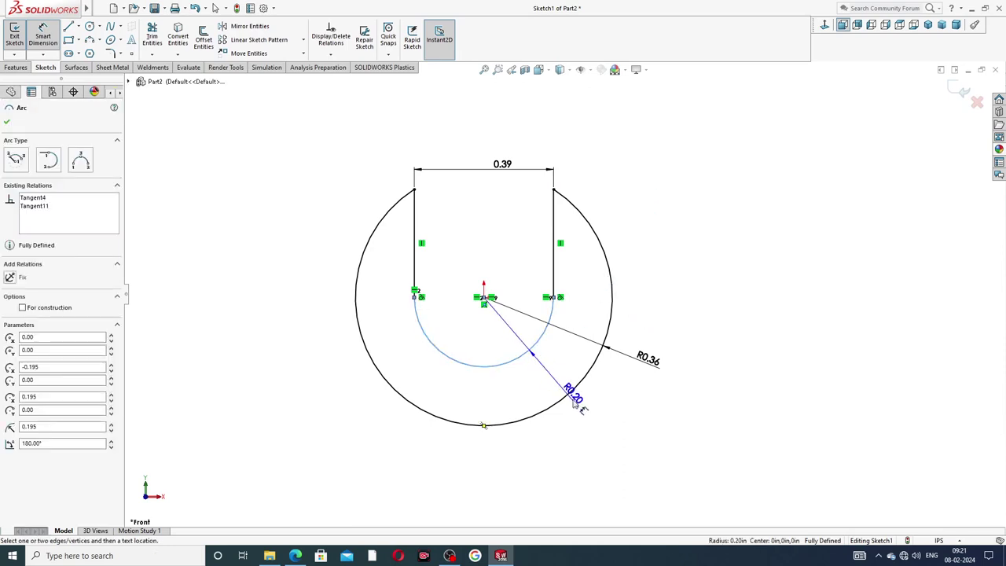
click(621, 423)
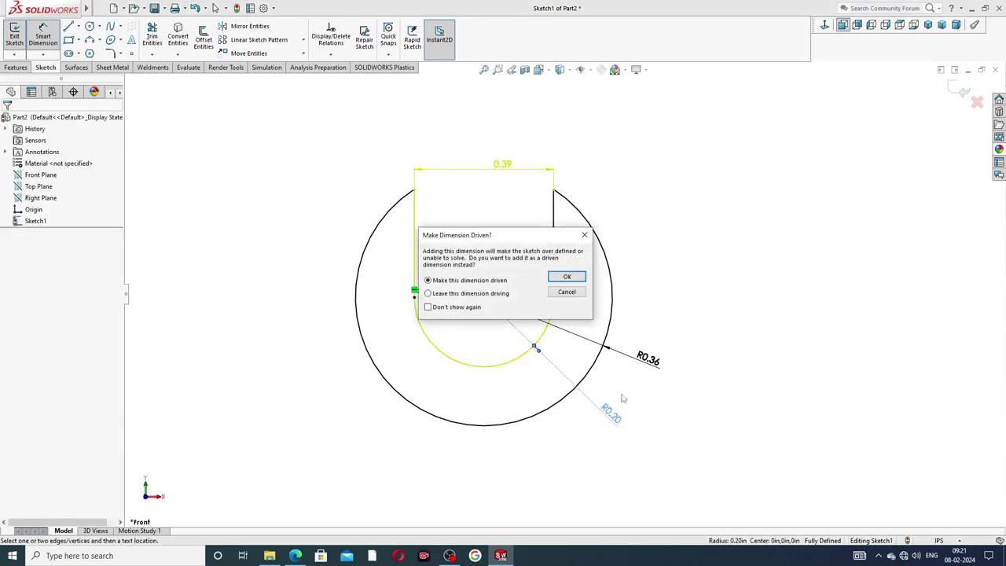
click(565, 281)
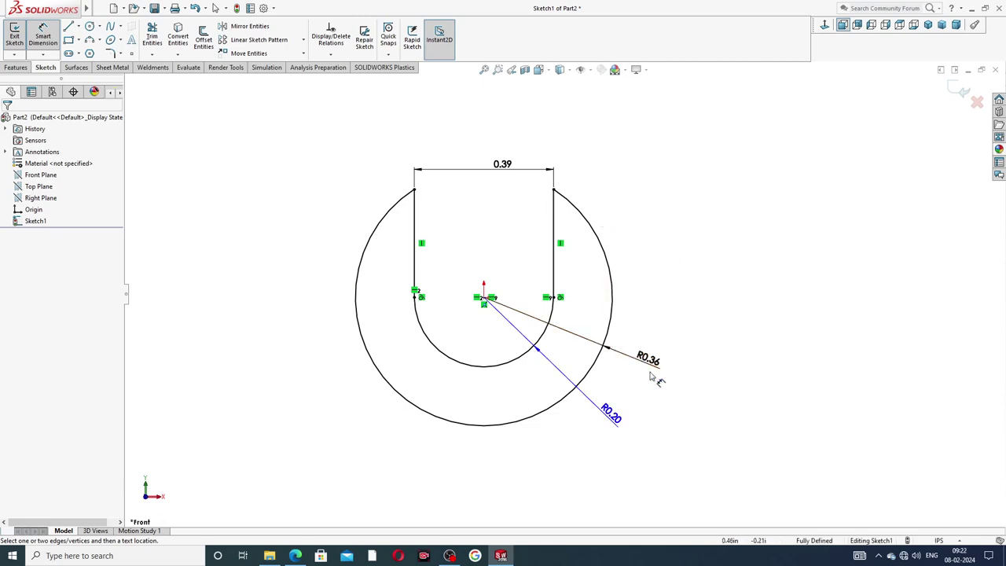
right_click(663, 196)
click(689, 157)
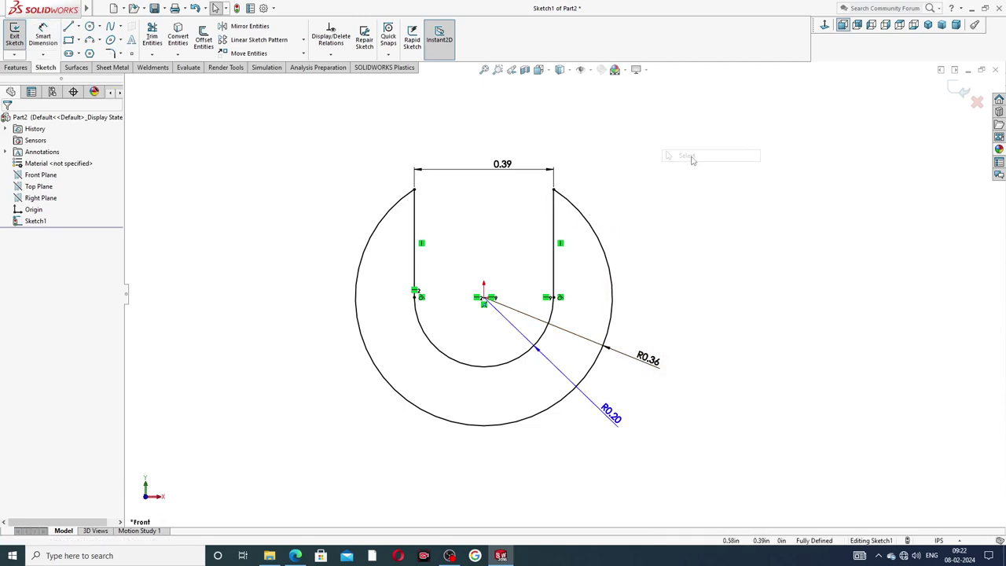
- Extrude the U-shaped sketch as a Blind boss 0.13in deep
click(16, 67)
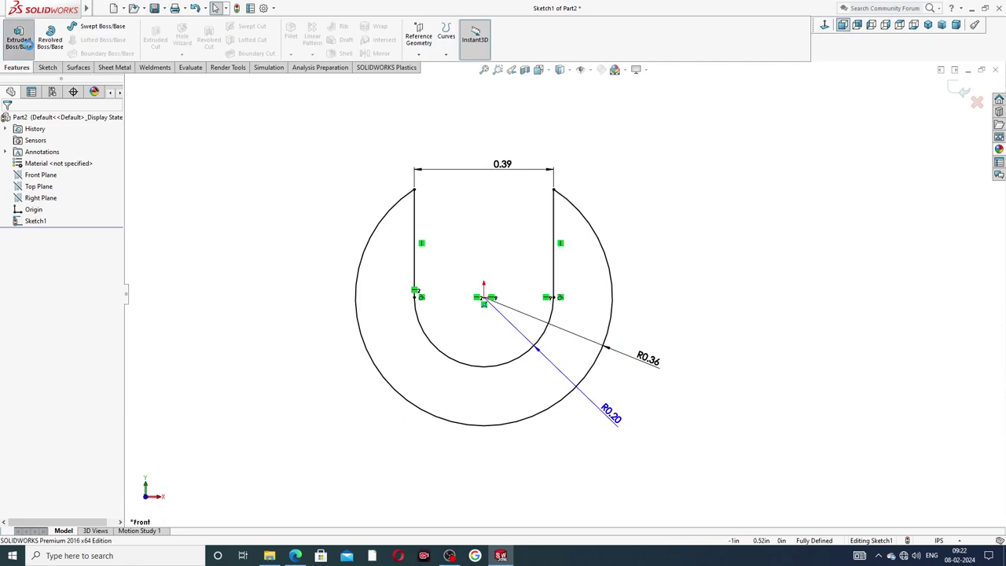
click(19, 39)
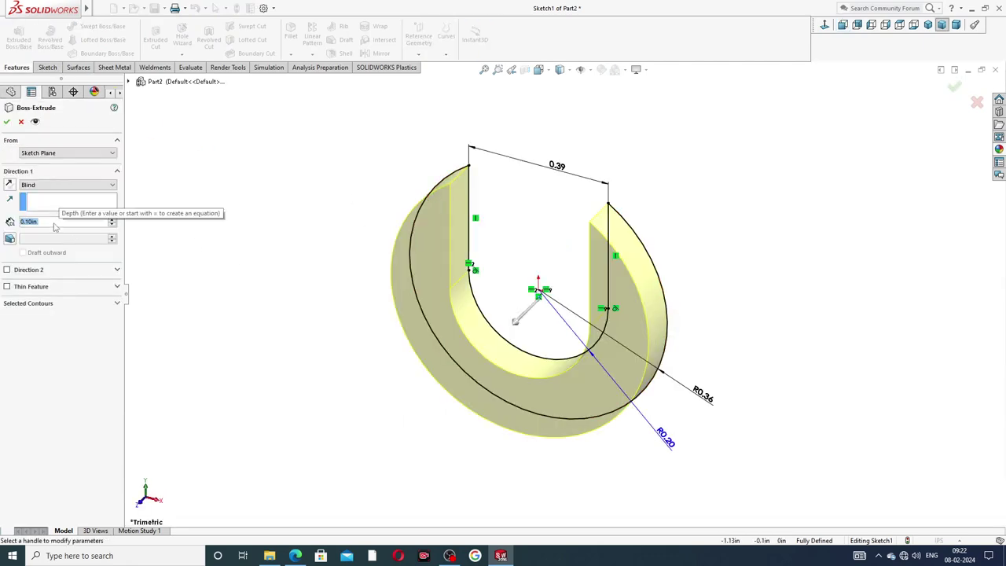
scroll(55, 226, up, 3)
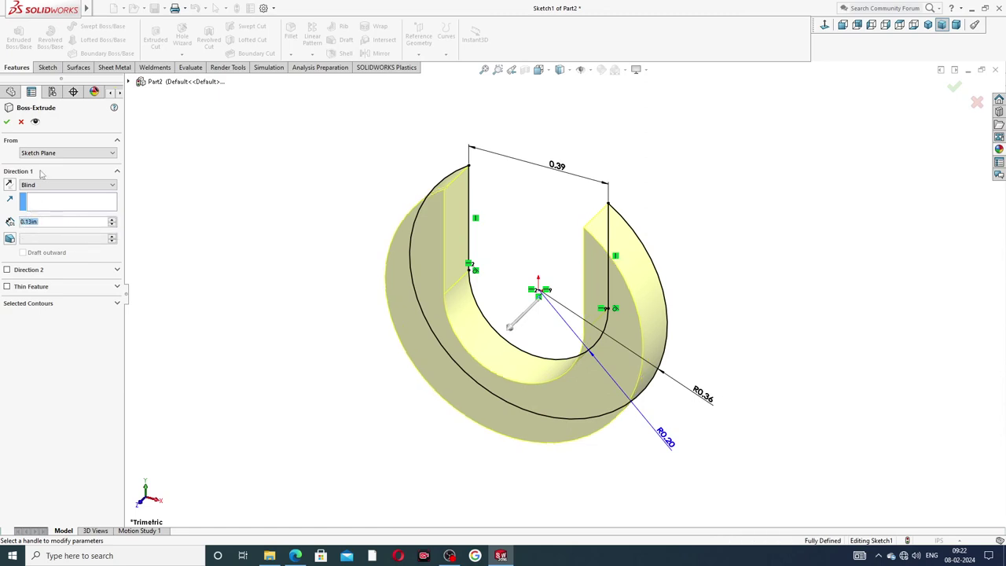
click(7, 121)
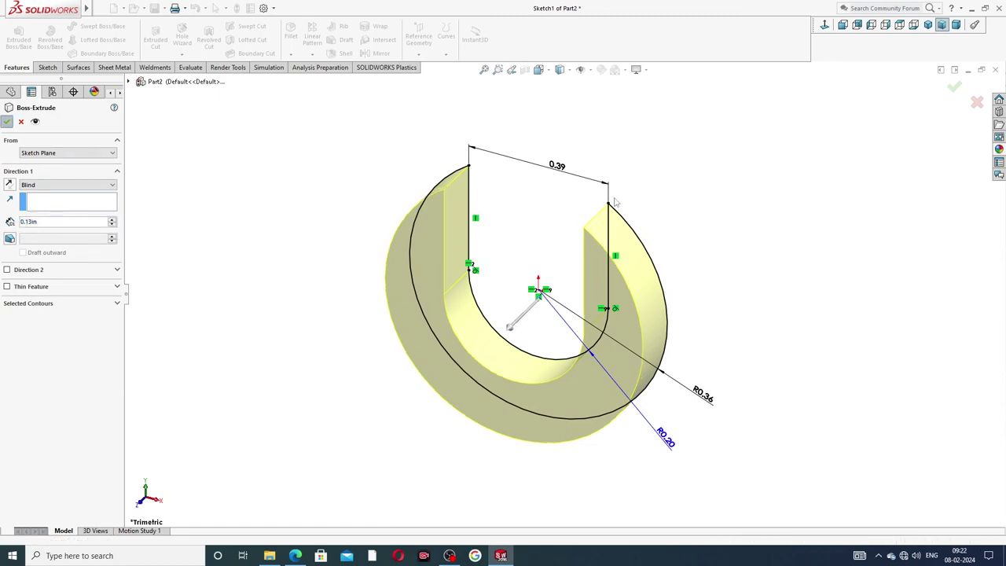
middle_drag(656, 194, 667, 259)
- Compare the extruded key against the PDF drawing
click(295, 556)
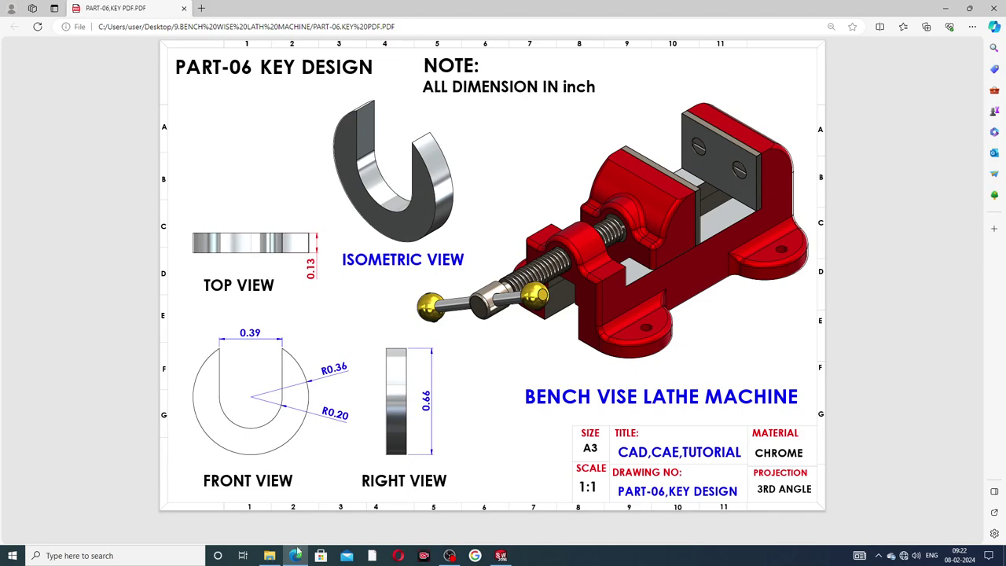
click(296, 555)
mouse_move(544, 256)
middle_down()
mouse_move(530, 236)
mouse_move(543, 257)
middle_up()
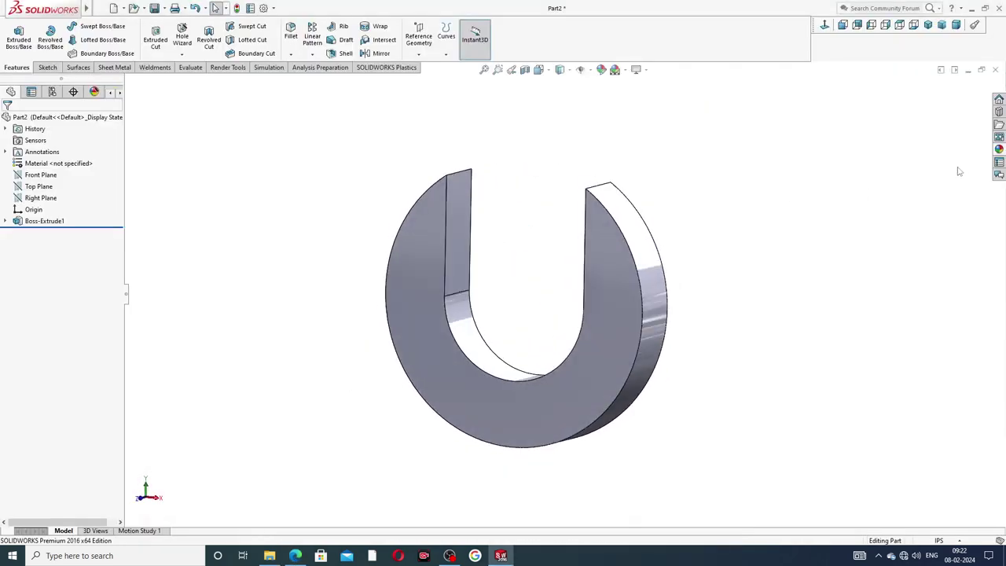
- Apply the chromium plate appearance from the Metal > Chrome library to the key
click(997, 149)
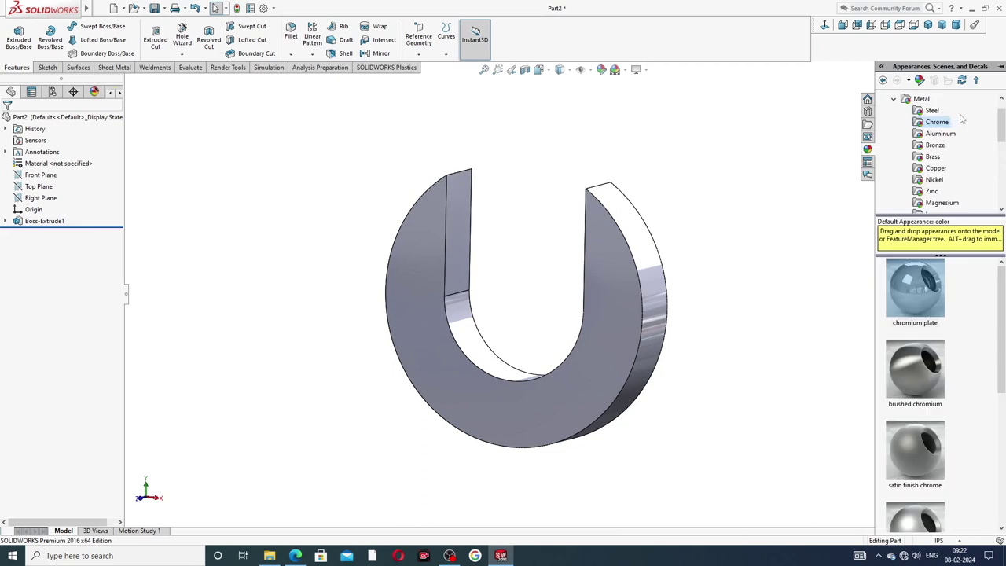
scroll(962, 118, up, 1)
scroll(923, 110, up, 1)
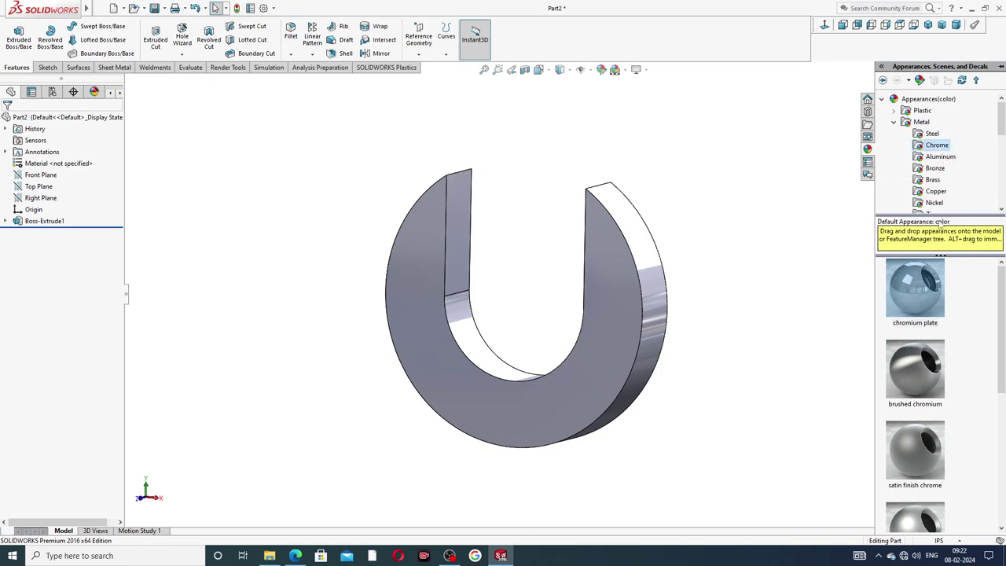
double_click(928, 292)
click(718, 254)
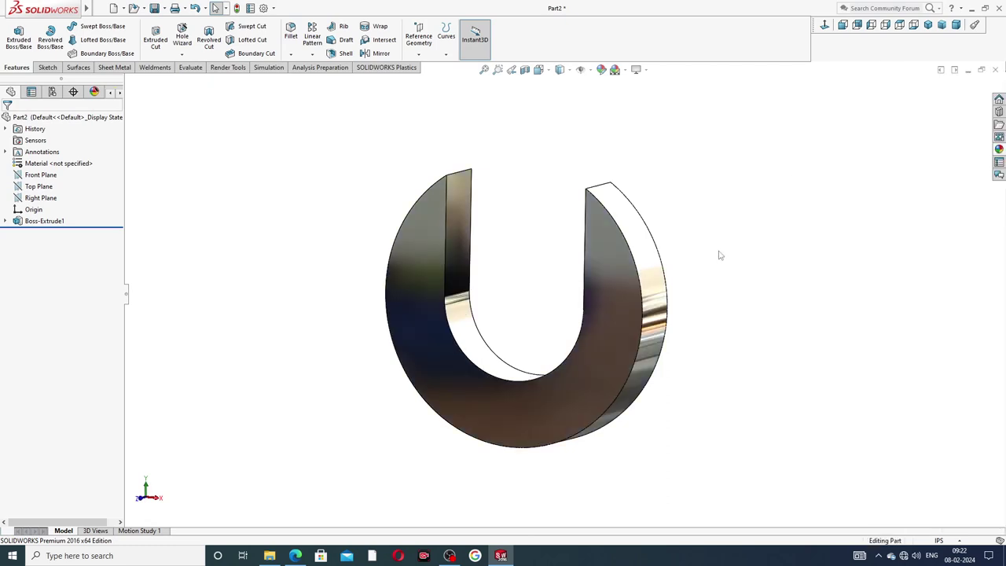
mouse_move(730, 227)
middle_down()
mouse_move(691, 251)
mouse_move(738, 275)
mouse_move(721, 267)
middle_up()
mouse_move(573, 292)
middle_down()
mouse_move(542, 217)
mouse_move(572, 312)
mouse_move(540, 260)
mouse_move(740, 200)
middle_up()
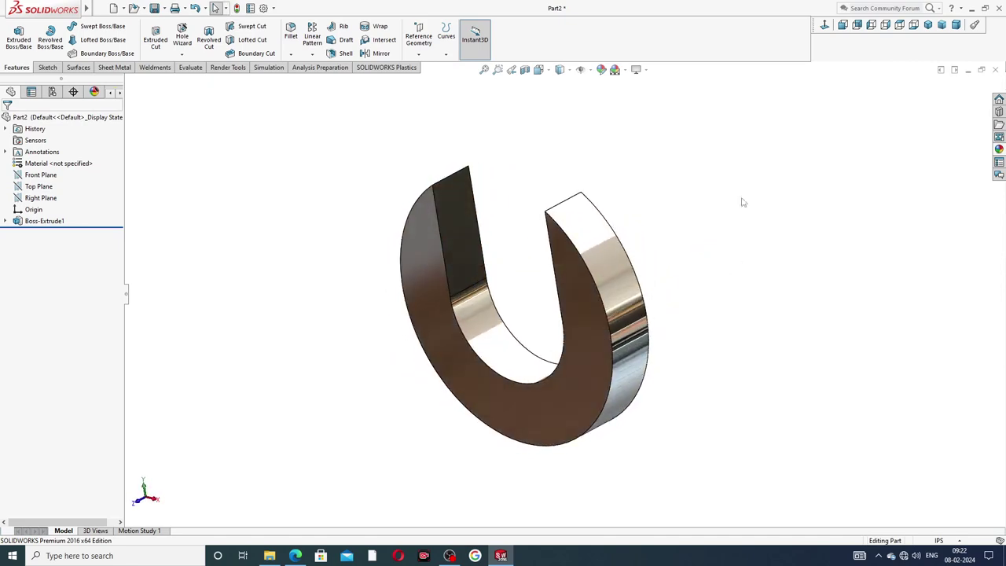
- Set the chrome key to isometric view, then bring up the PDF key drawing
click(929, 26)
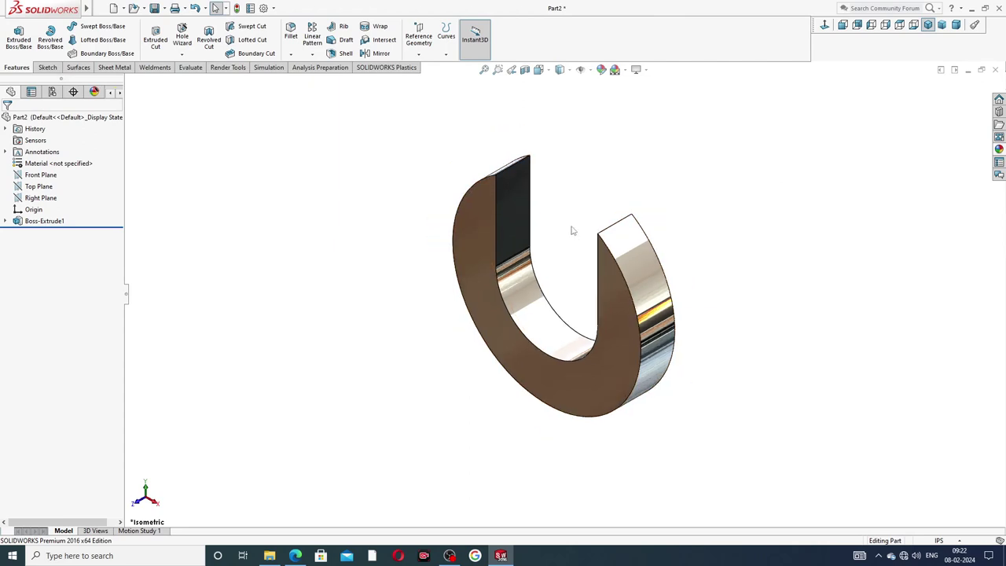
mouse_move(572, 229)
middle_down()
mouse_move(692, 301)
mouse_move(606, 353)
mouse_move(522, 317)
mouse_move(558, 332)
mouse_move(551, 338)
middle_up()
scroll(551, 339, down, 3)
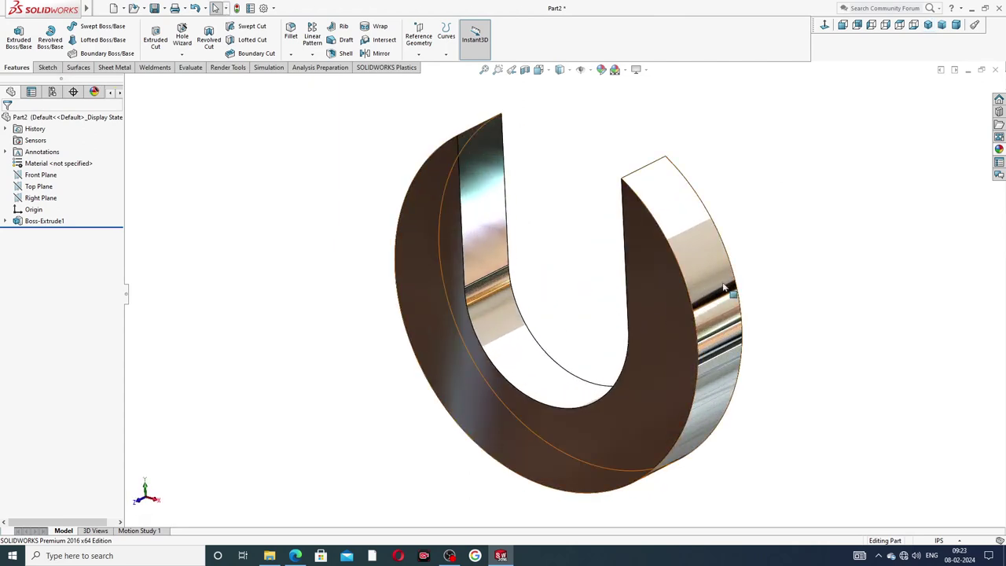
mouse_move(792, 271)
middle_down()
mouse_move(804, 224)
mouse_move(795, 251)
middle_up()
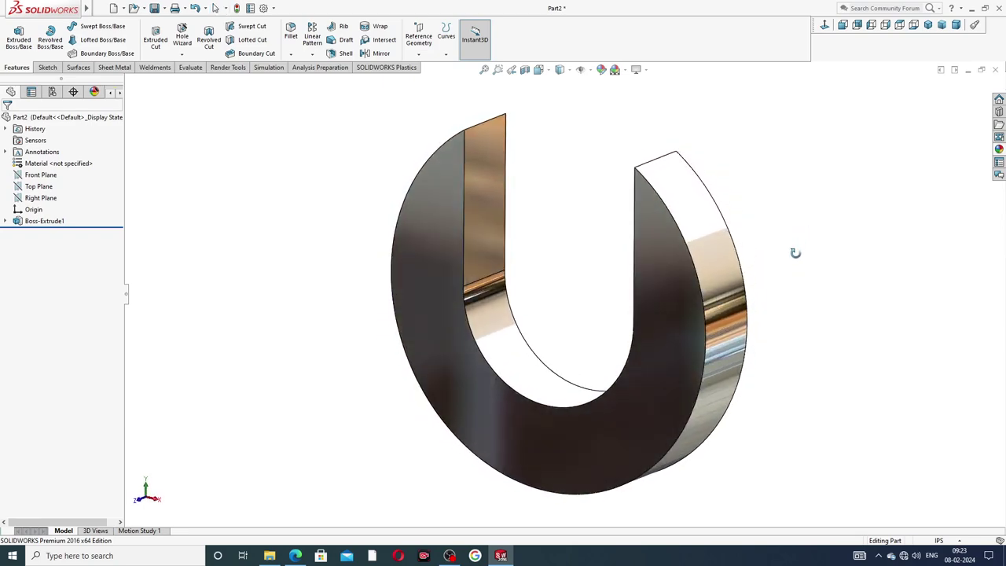
scroll(578, 255, up, 2)
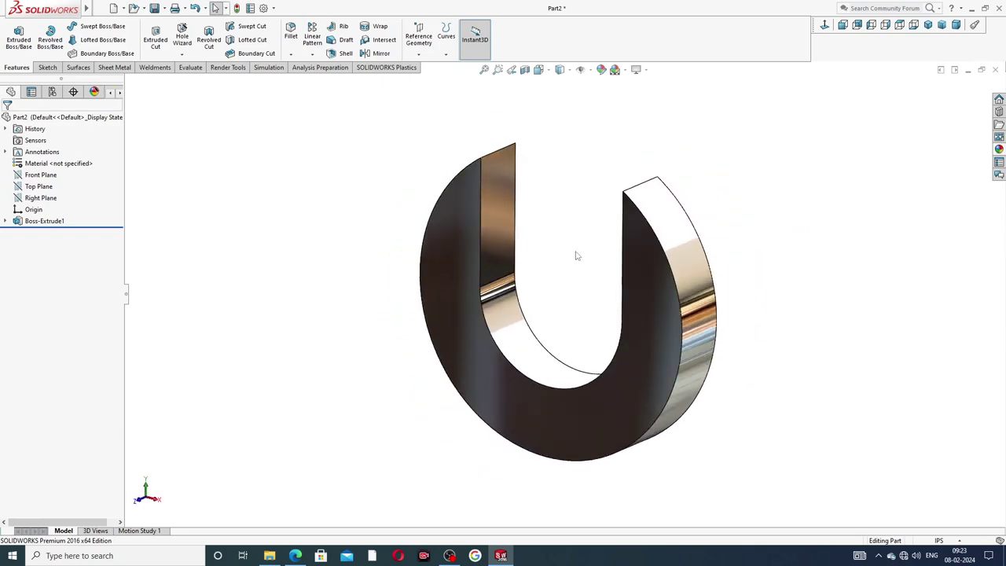
click(928, 25)
scroll(561, 176, down, 2)
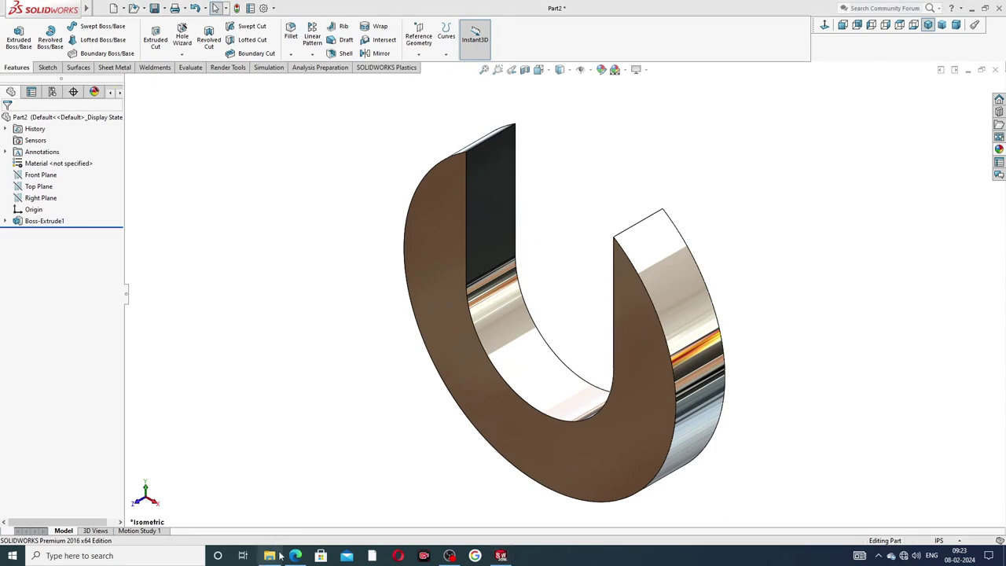
click(295, 555)
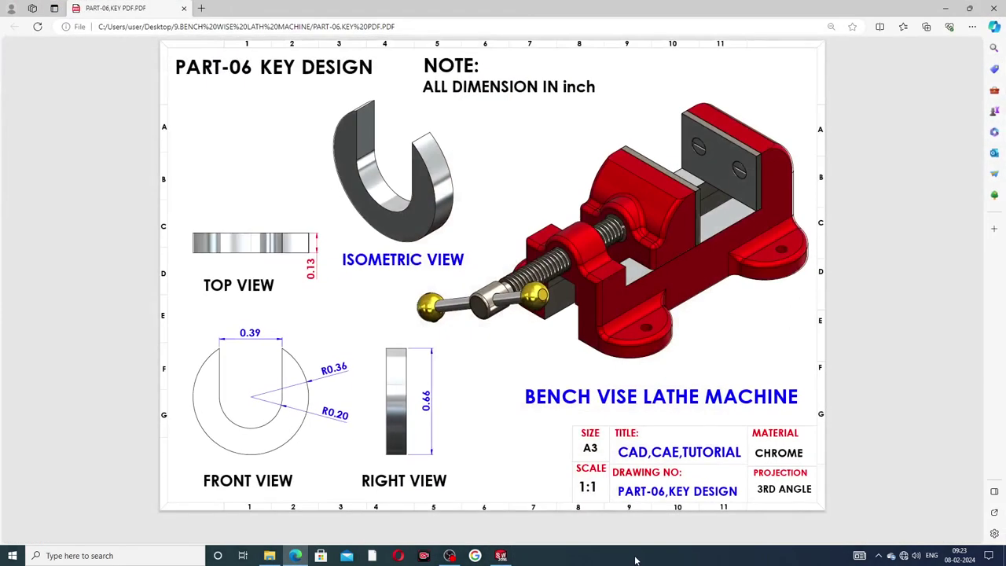
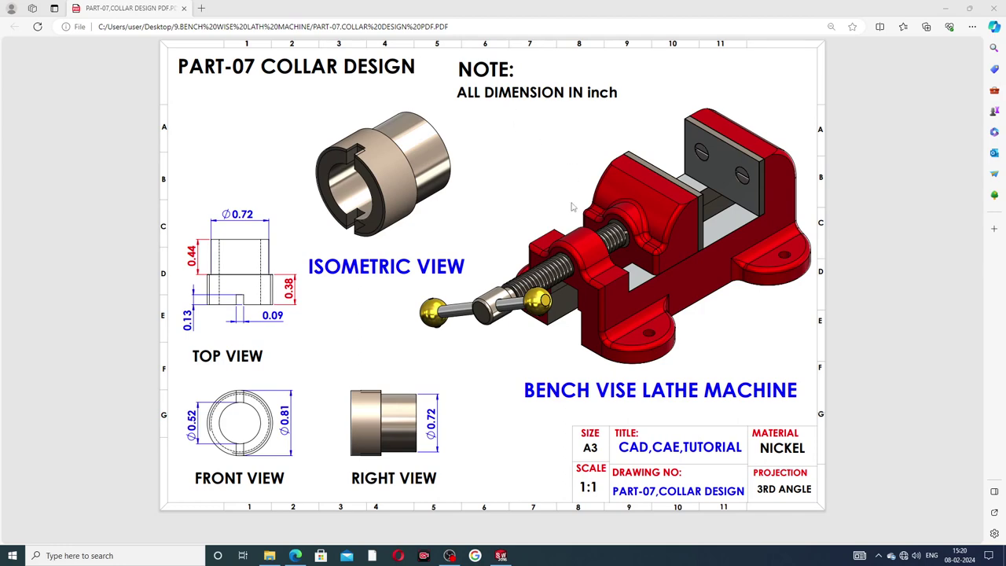
- Bring up the COLLAR DESIGN part and orbit it to view the bore, grooved and notched ends
click(501, 555)
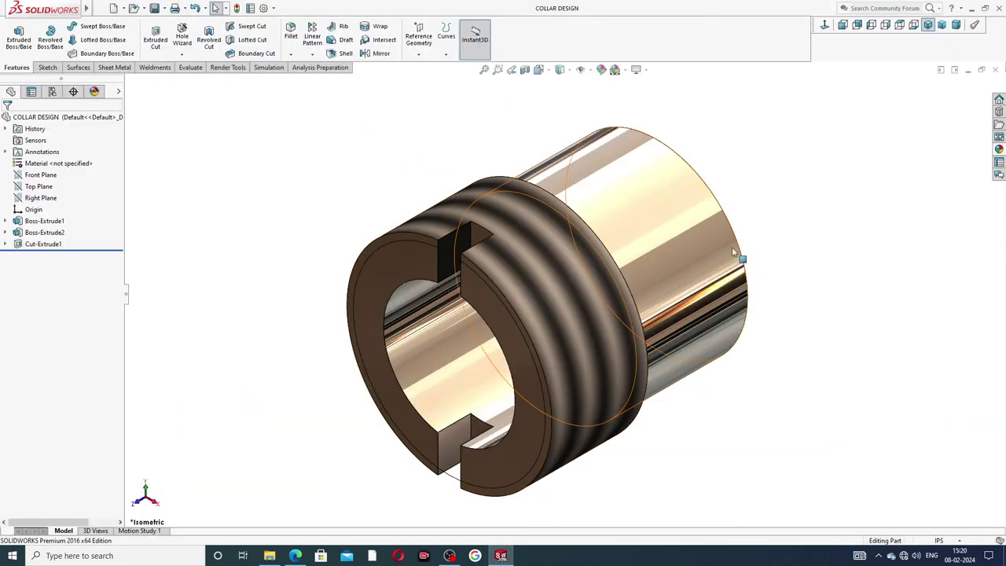
scroll(759, 272, up, 3)
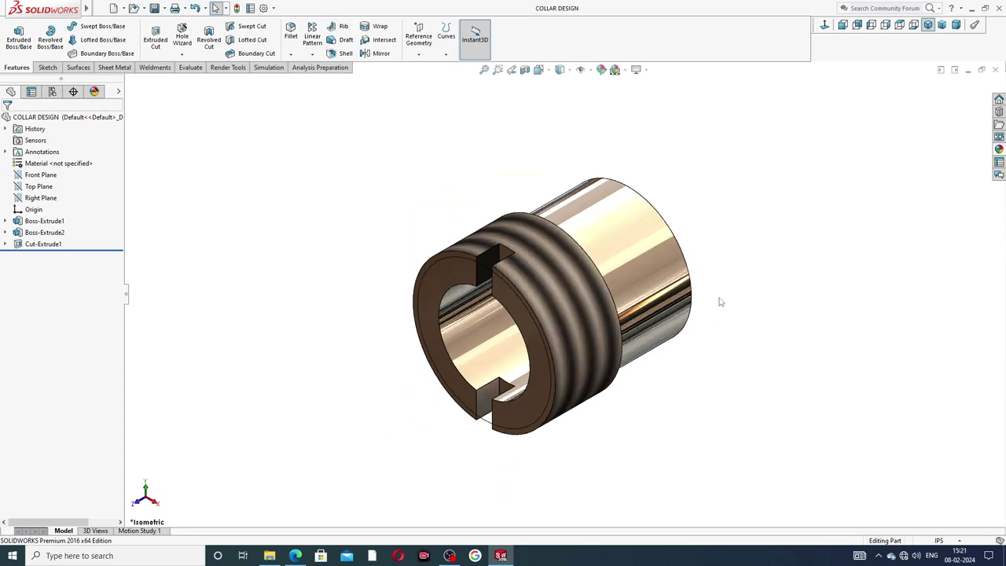
middle_drag(719, 302, 657, 245)
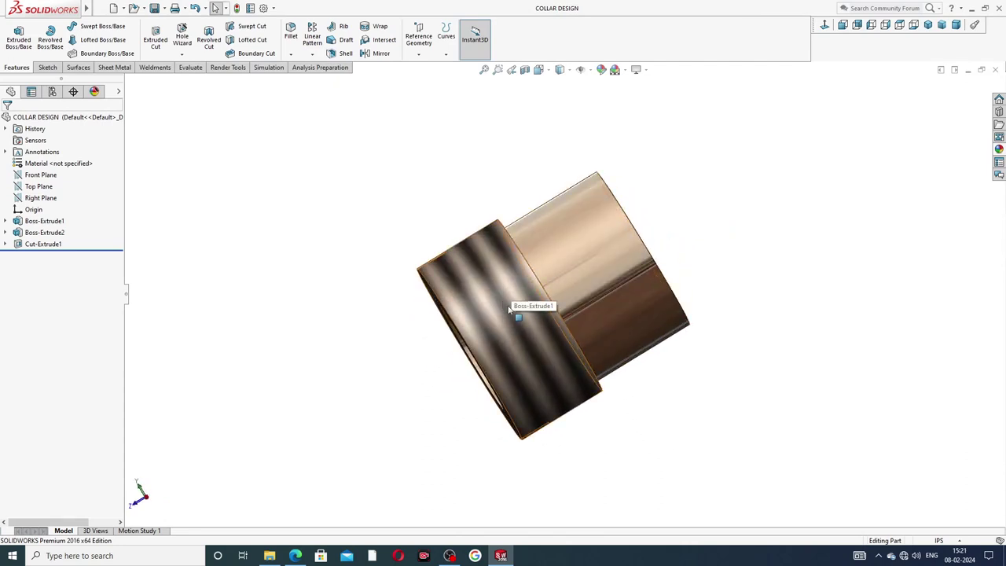
middle_drag(509, 308, 549, 254)
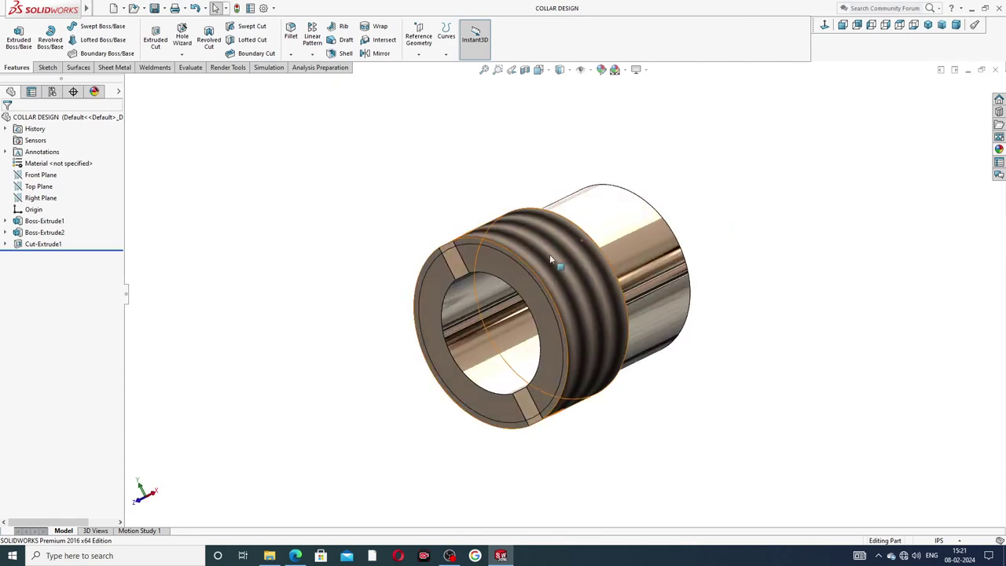
scroll(556, 250, down, 2)
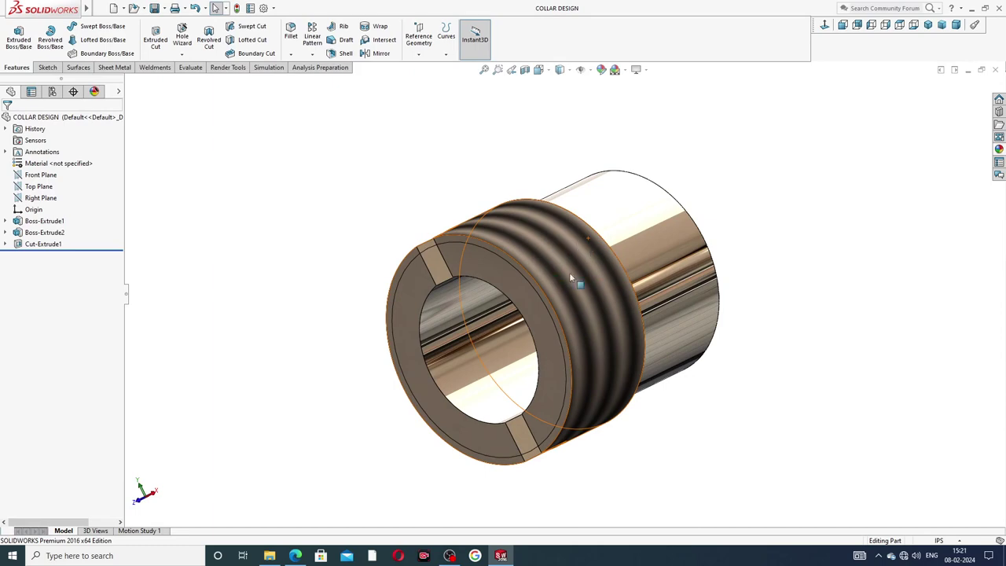
mouse_move(573, 262)
middle_down()
mouse_move(577, 231)
mouse_move(773, 188)
mouse_move(564, 201)
mouse_move(641, 247)
mouse_move(636, 206)
middle_up()
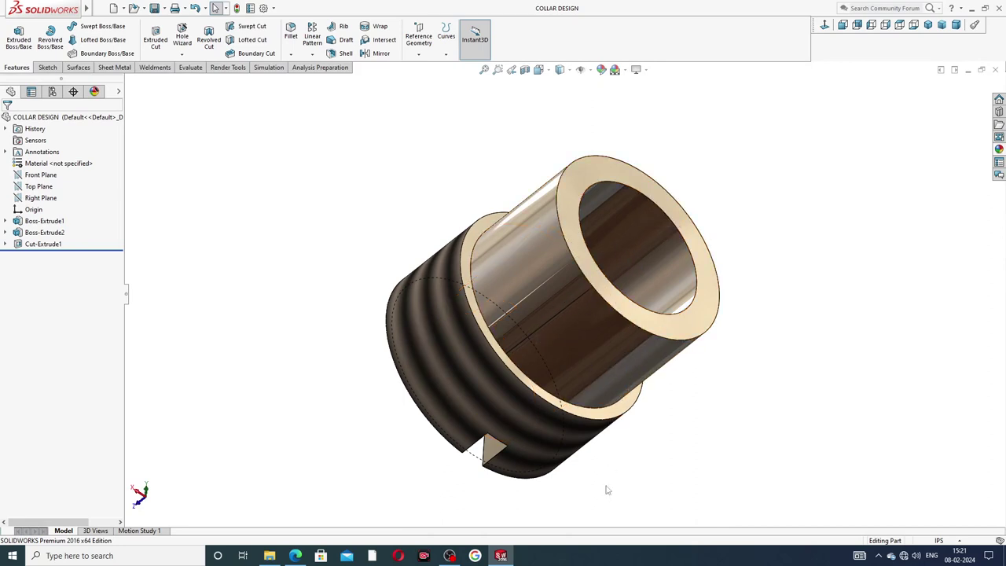
- Close the collar and start a new part with the Plain White background scene
click(994, 72)
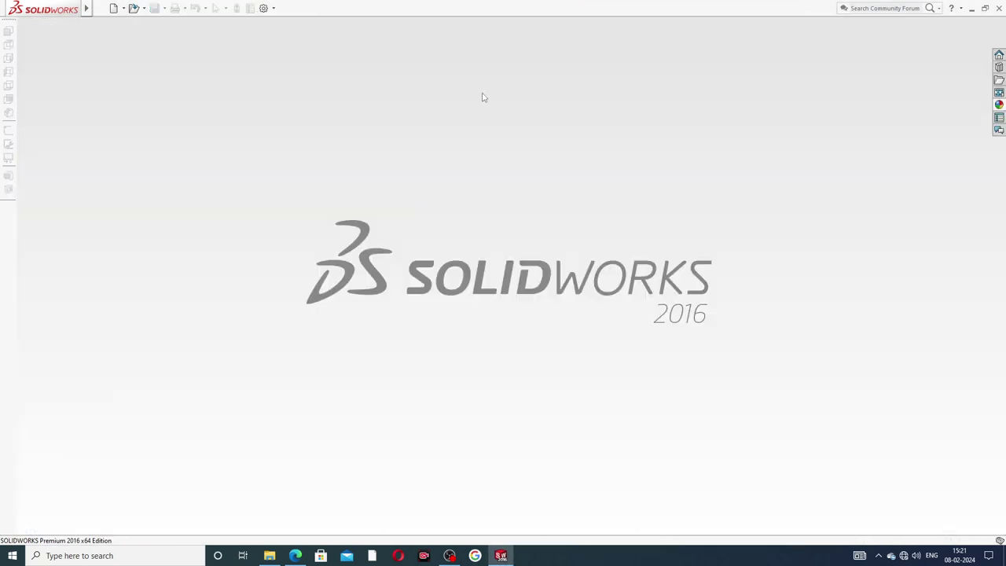
click(114, 9)
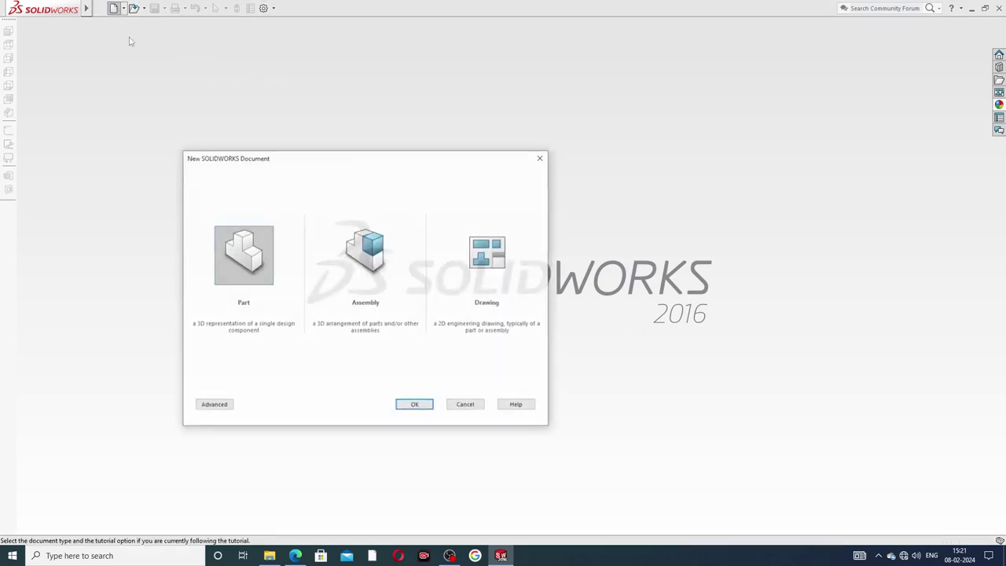
click(415, 407)
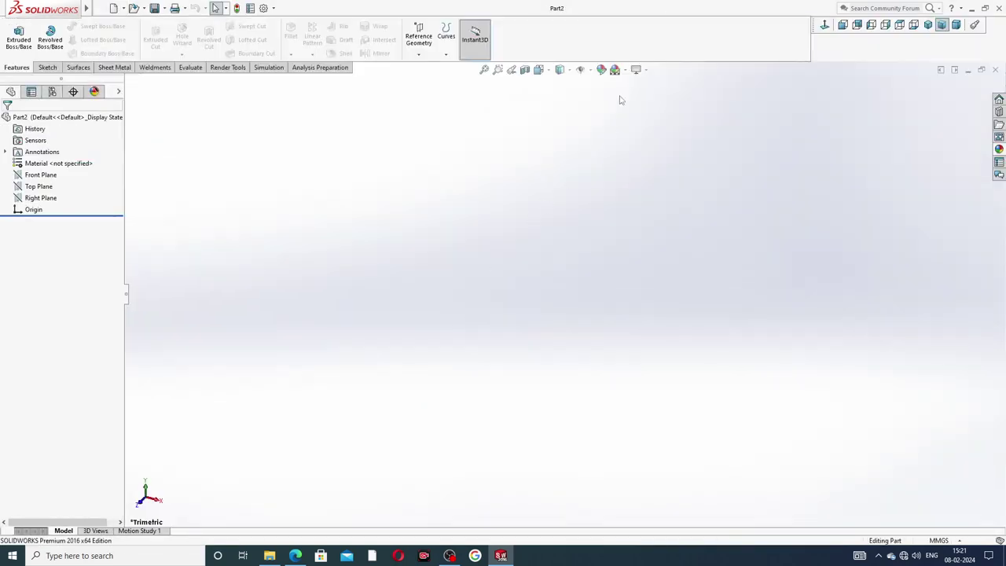
click(625, 71)
mouse_move(643, 29)
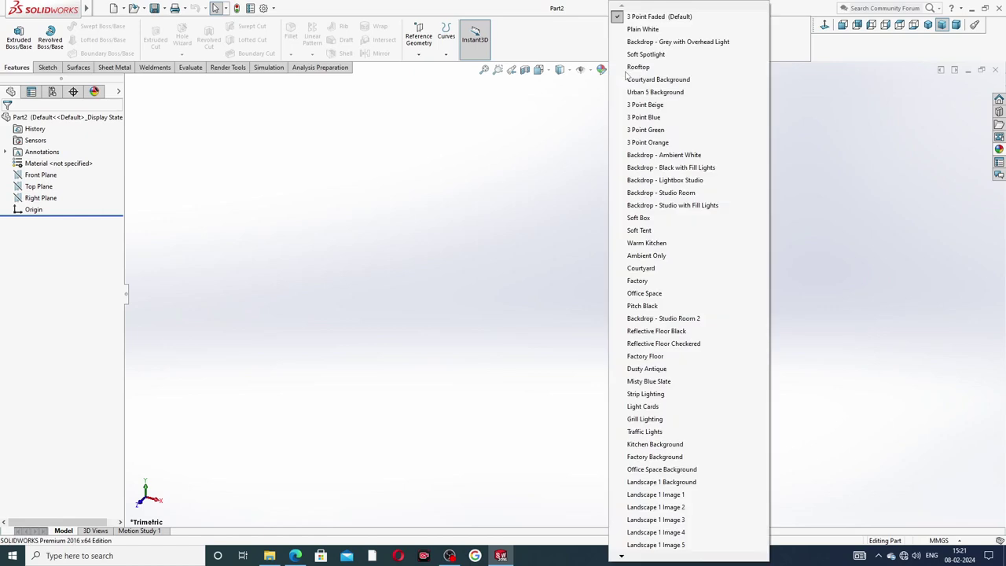
click(642, 30)
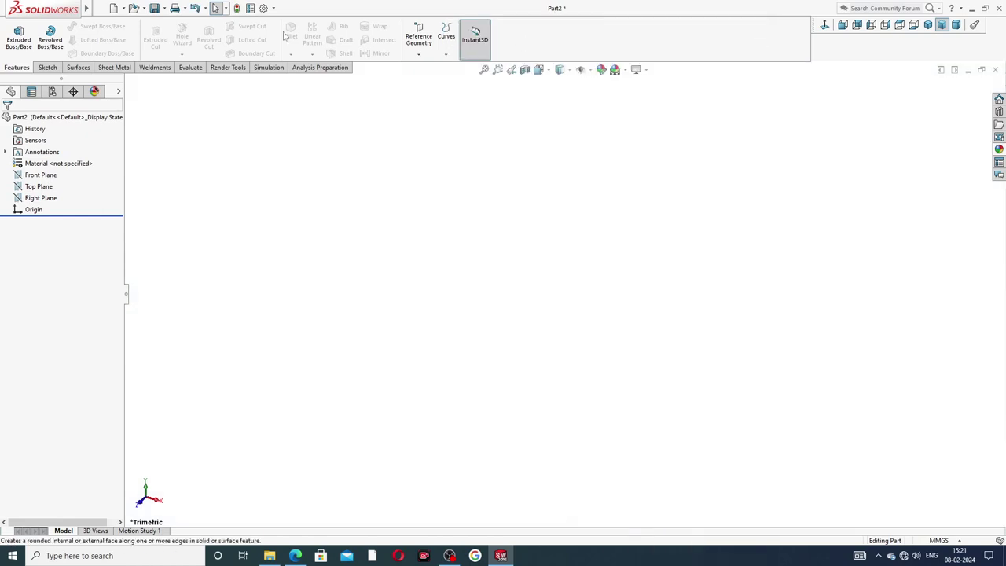
- Max both Image Quality sliders in Document Properties and set IPS units, then view the collar drawing
click(264, 8)
click(347, 101)
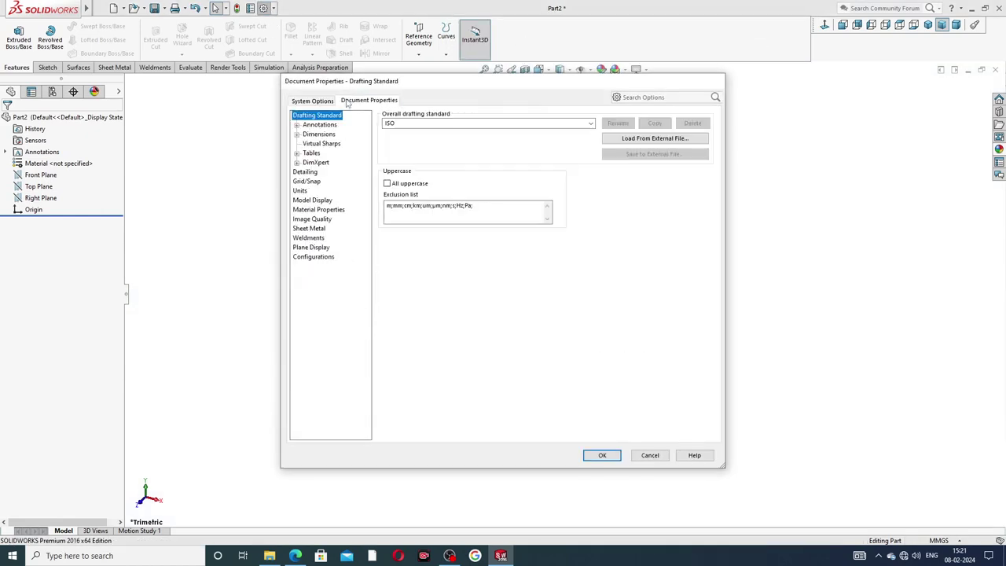
click(313, 219)
drag(489, 131, 578, 132)
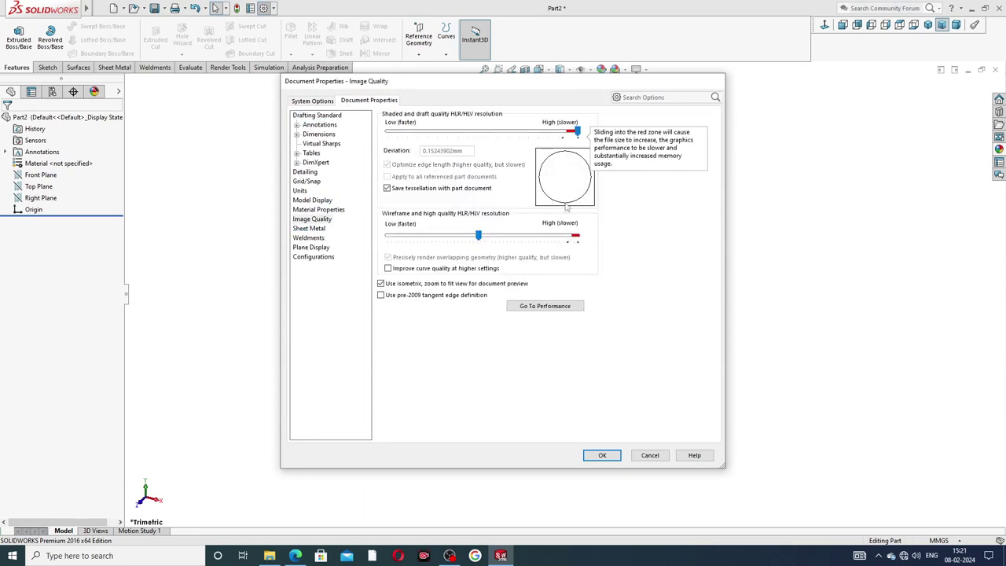
drag(478, 235, 578, 234)
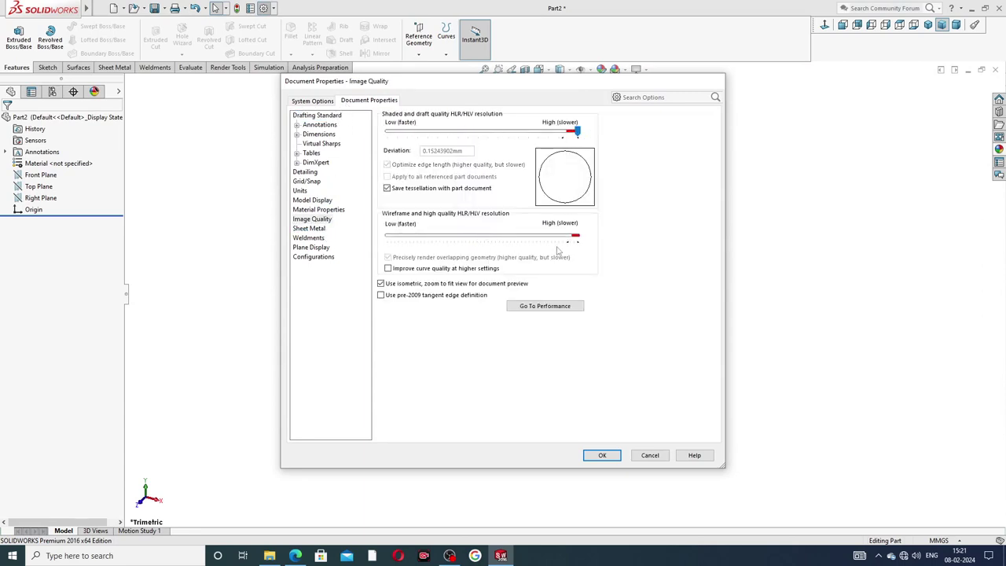
click(599, 454)
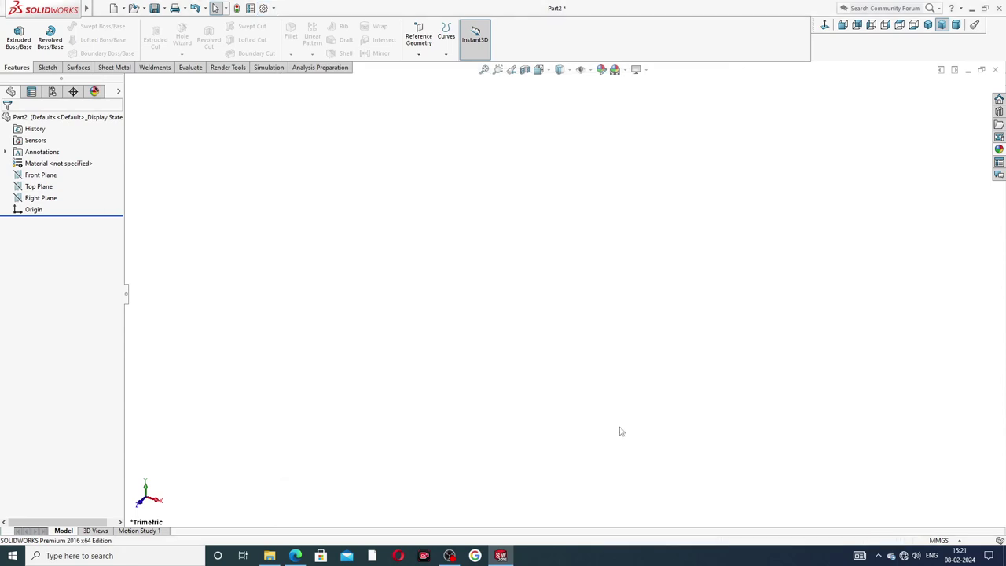
click(939, 541)
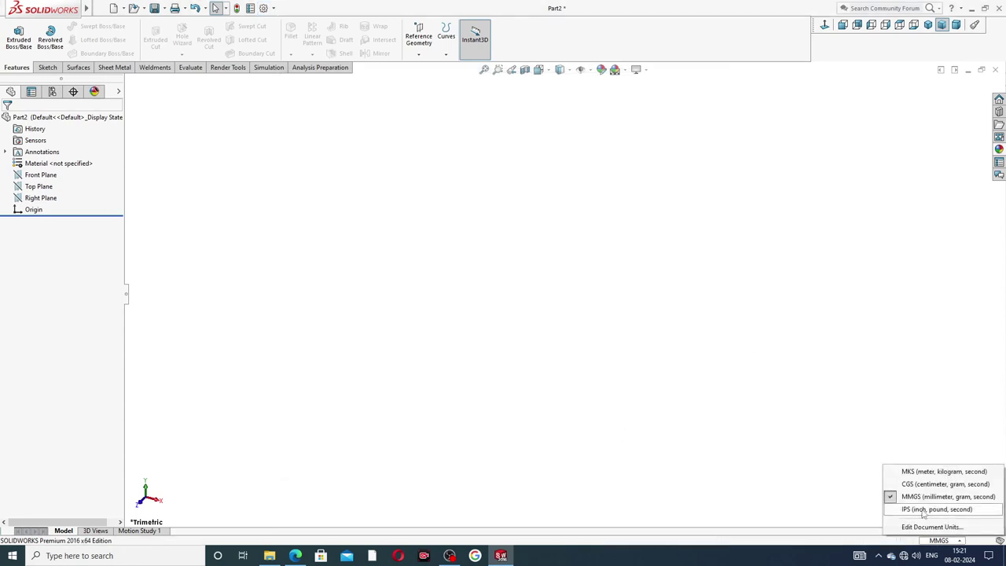
click(923, 511)
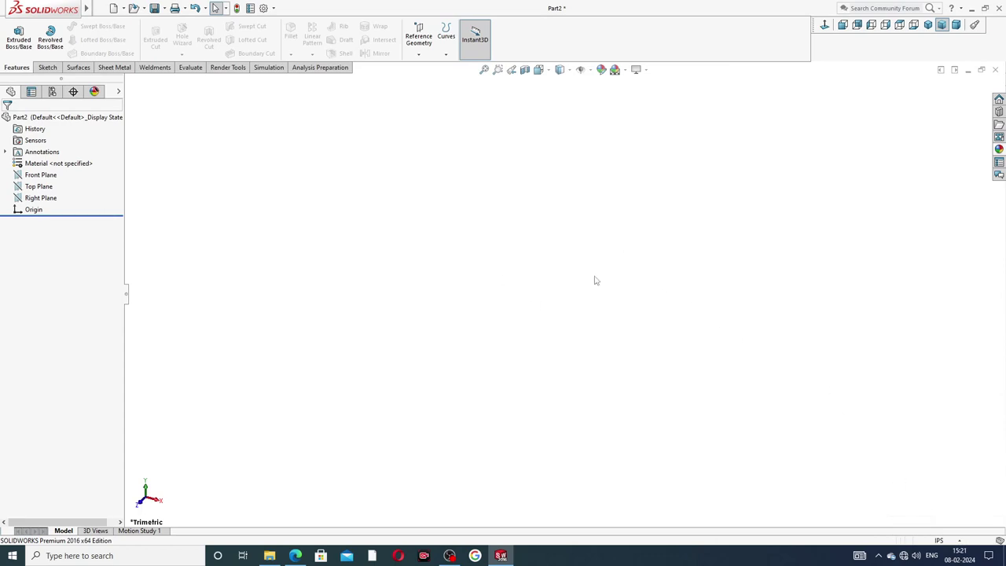
click(296, 556)
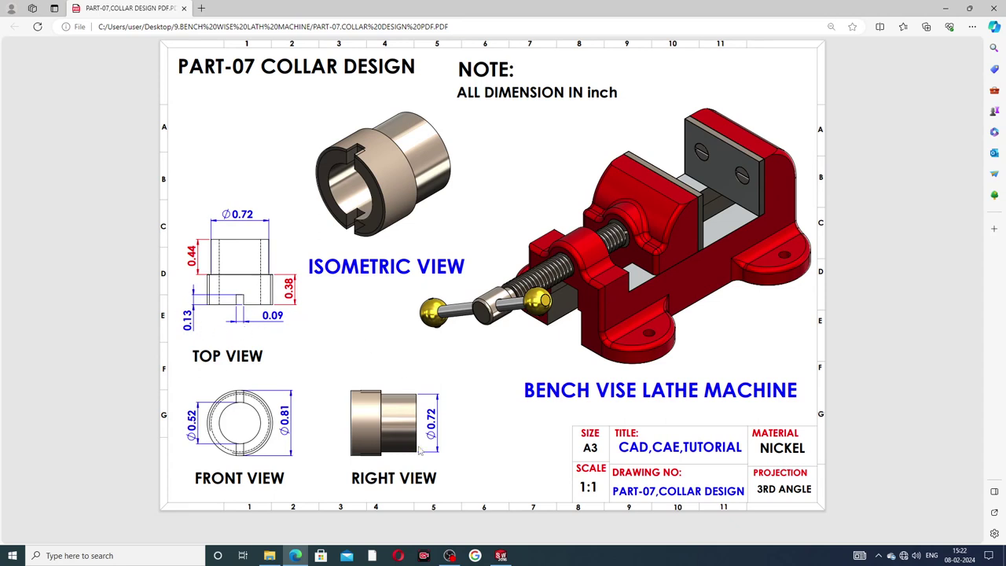
click(500, 556)
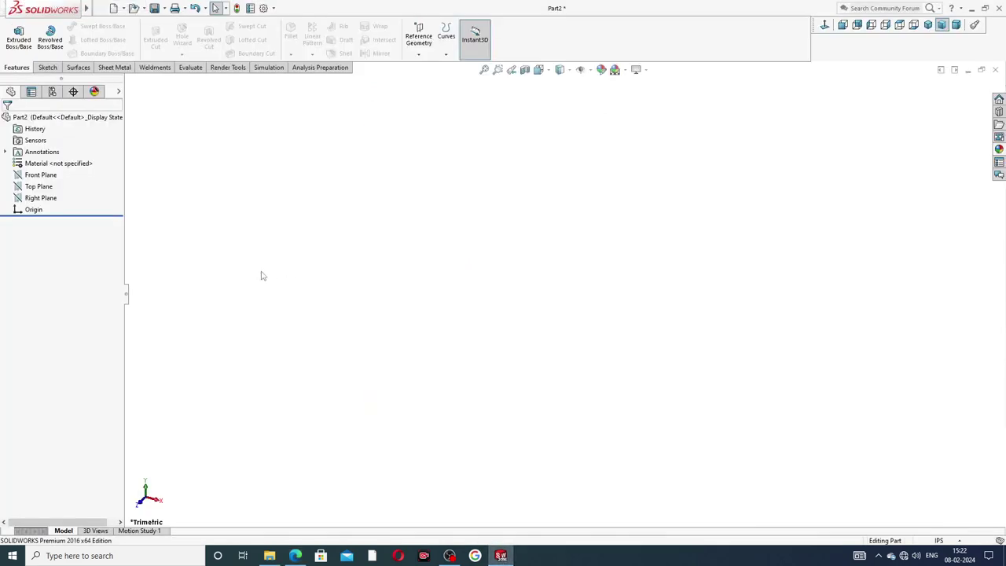
- Sketch two concentric circles centred on the origin on the Front Plane
click(41, 174)
click(79, 165)
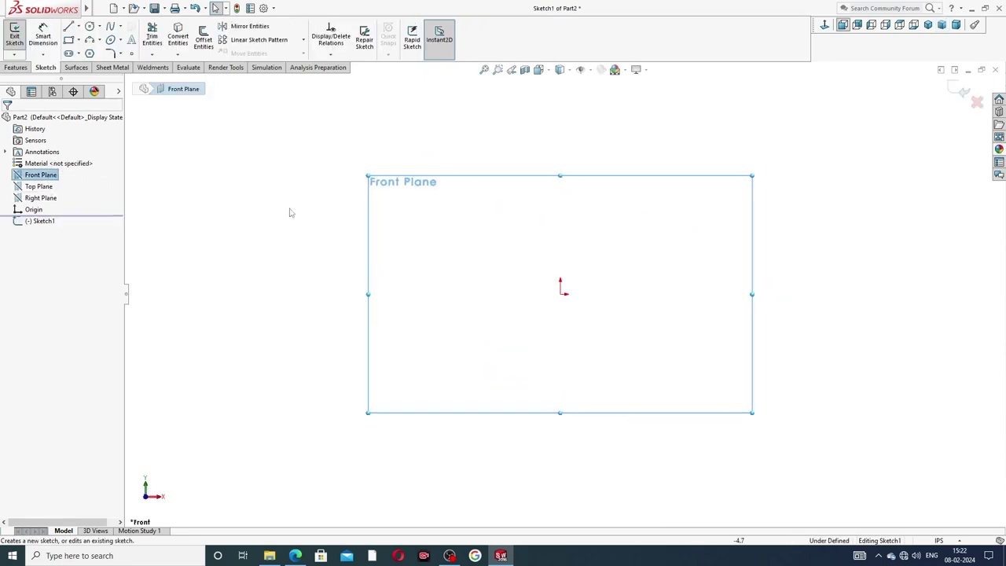
click(90, 26)
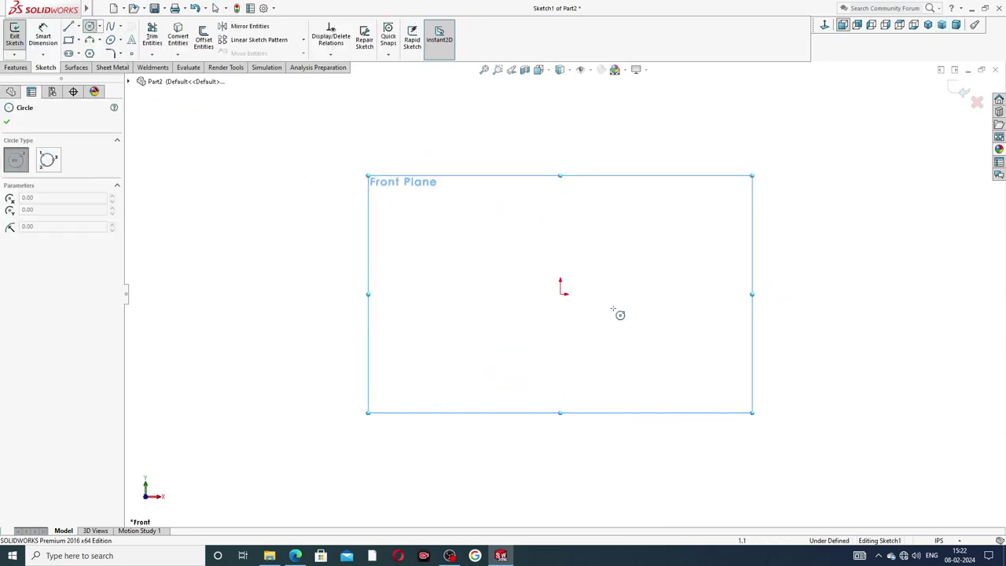
drag(561, 294, 602, 174)
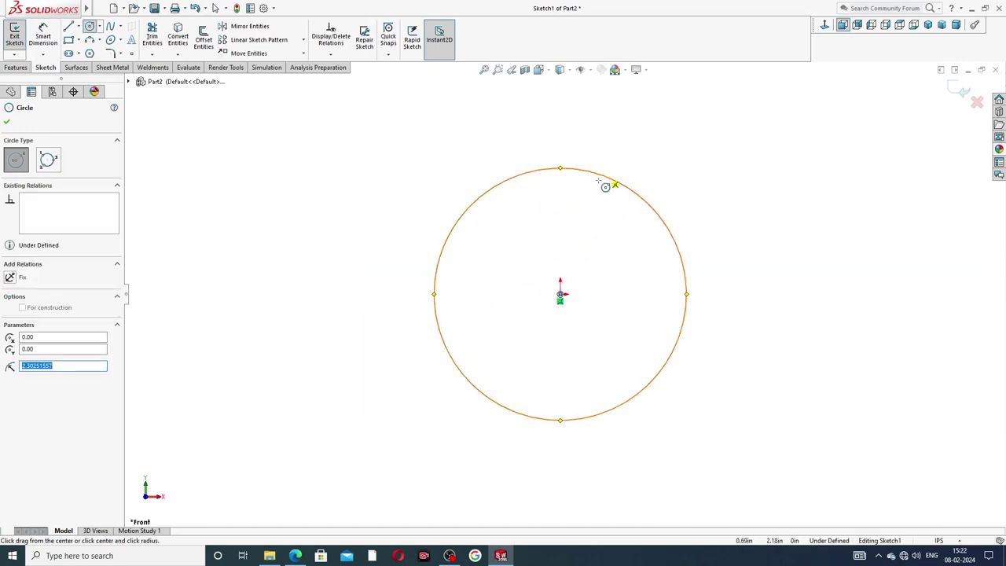
right_click(590, 274)
click(612, 276)
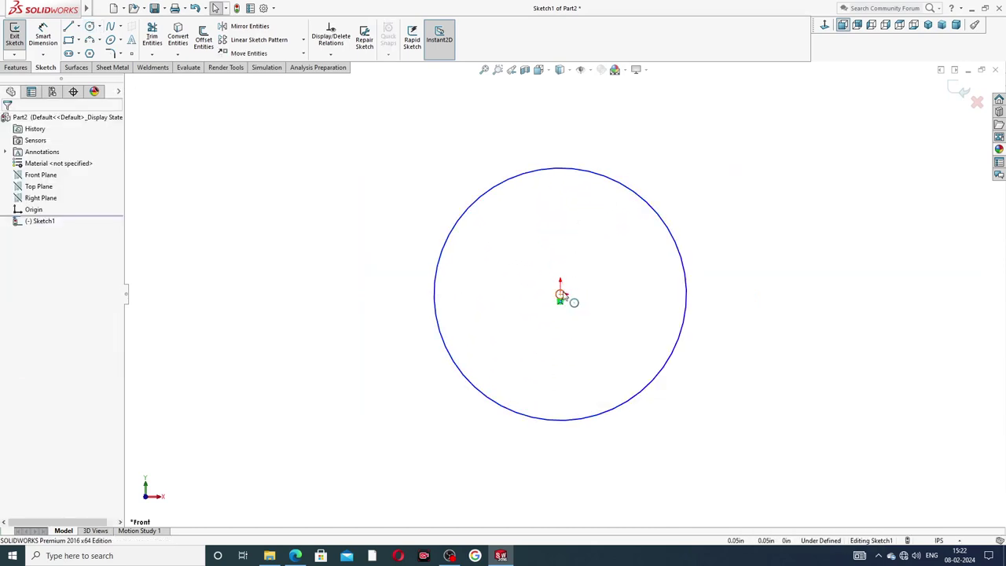
key(Return)
drag(560, 294, 574, 230)
key(Escape)
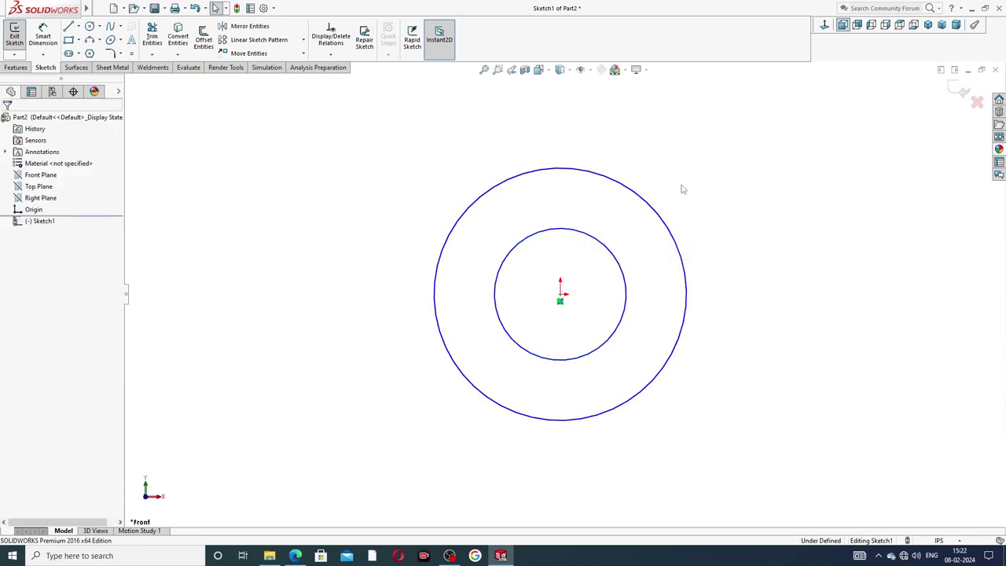
- Dimension the outer circle Ø0.81 and the inner circle Ø0.52
click(48, 43)
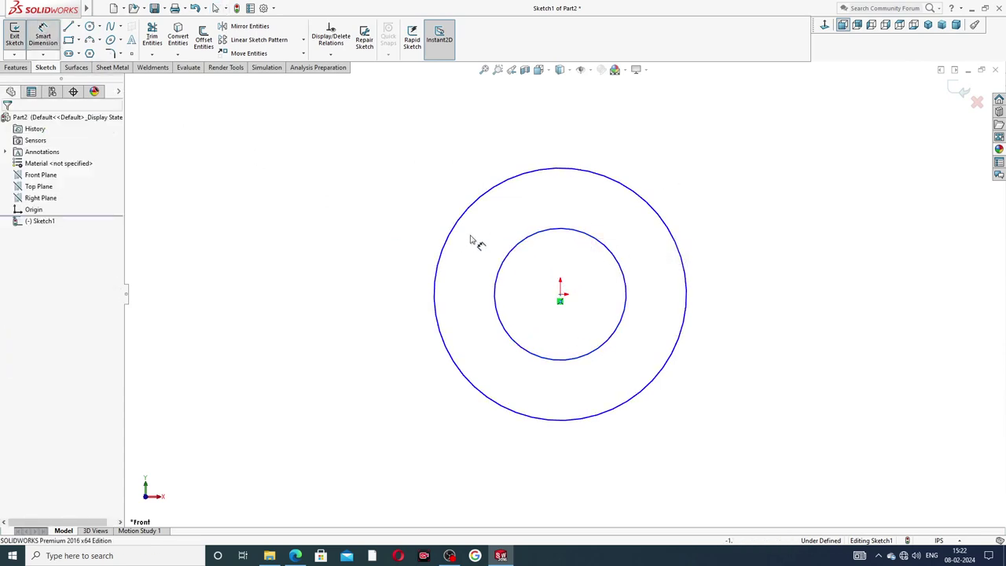
click(452, 246)
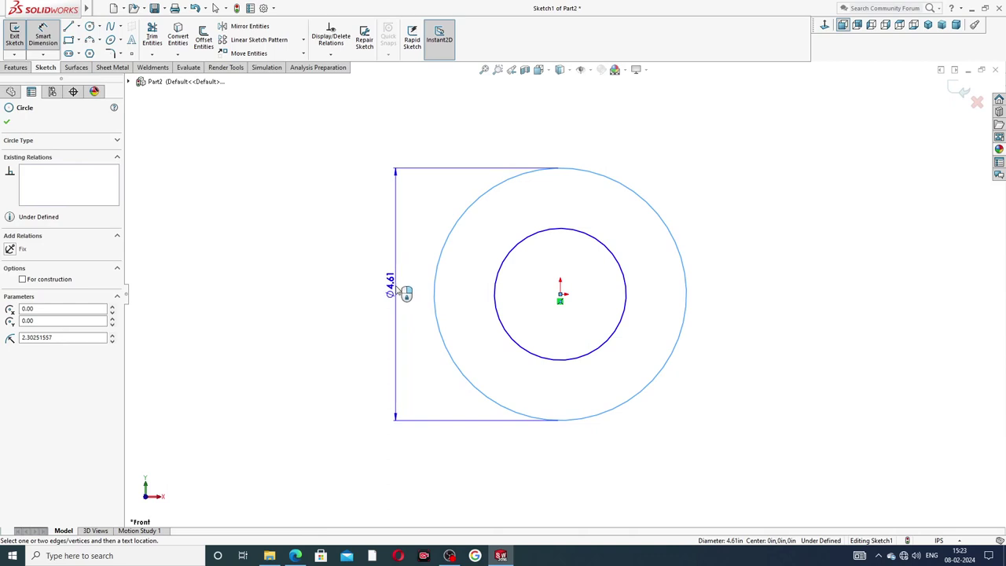
click(387, 292)
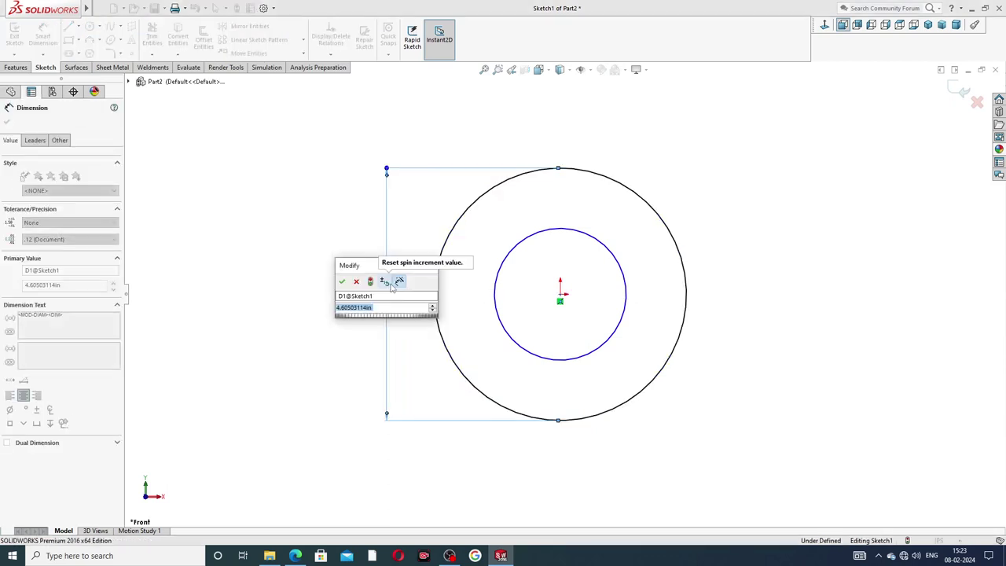
key(BackSpace)
text(8)
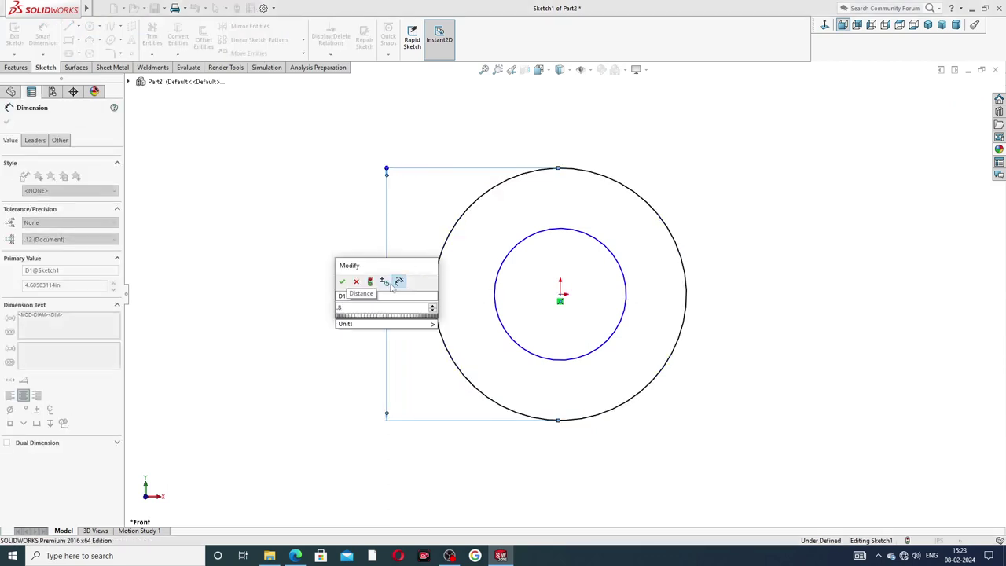
text(1)
key(Return)
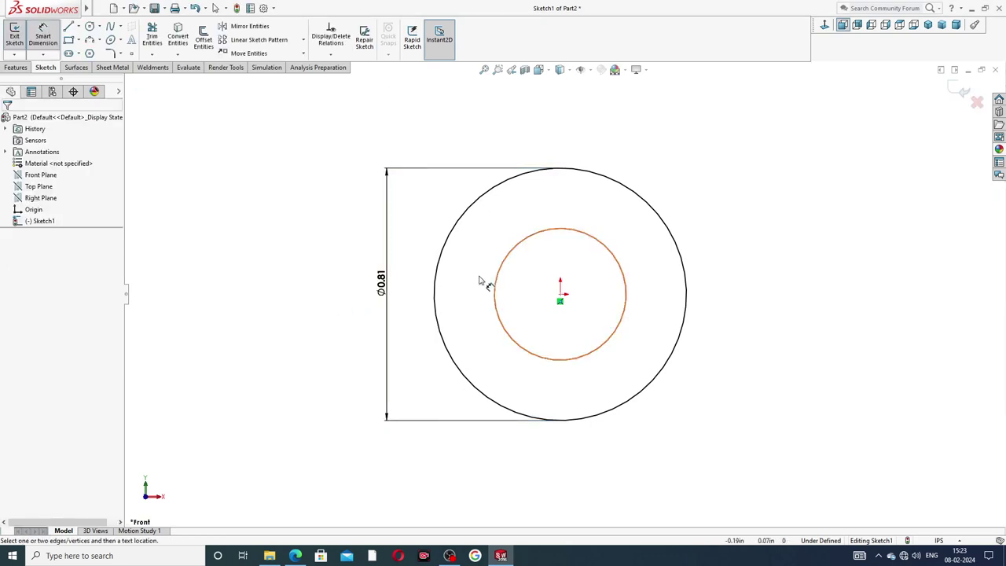
drag(391, 281, 369, 282)
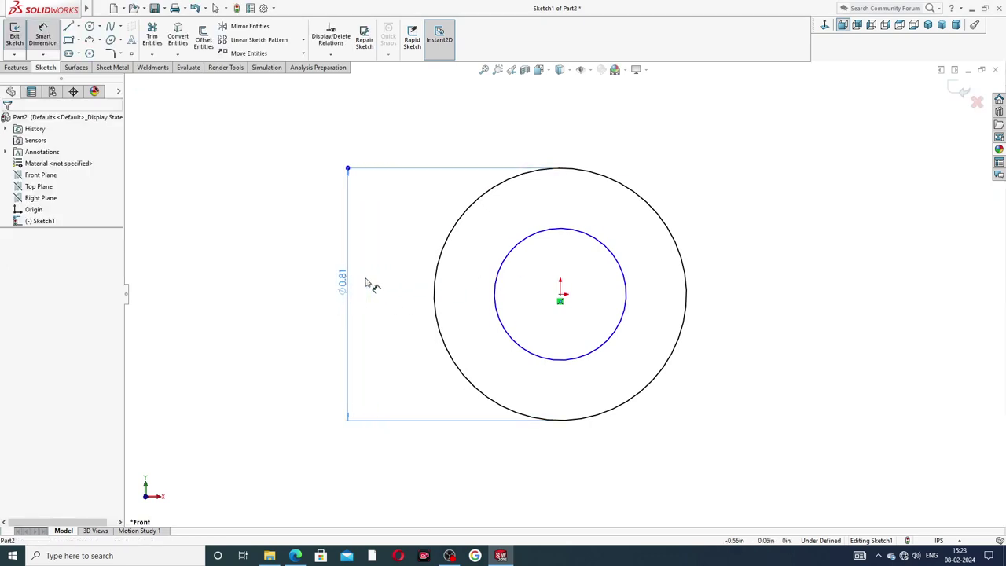
click(498, 278)
click(386, 290)
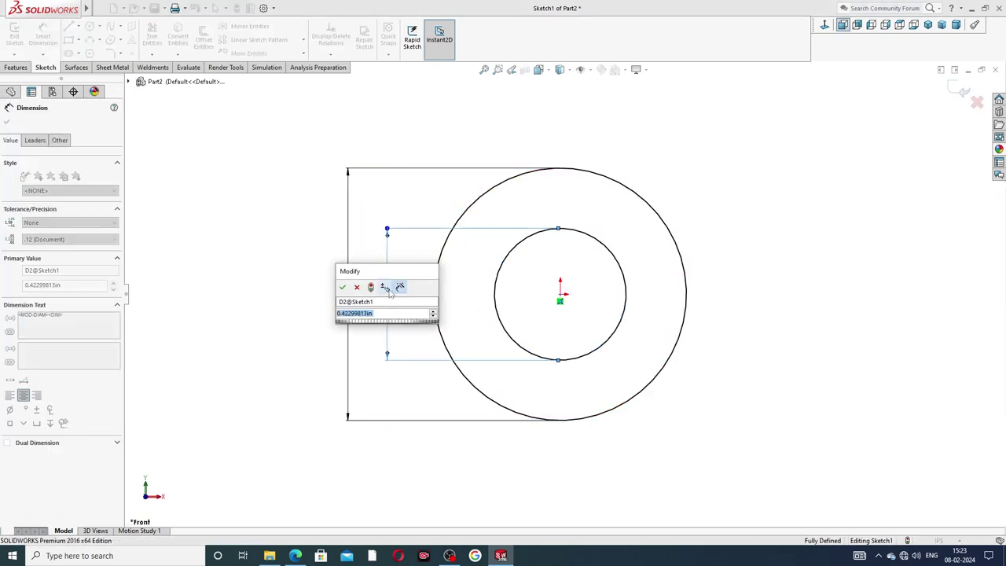
text(.52)
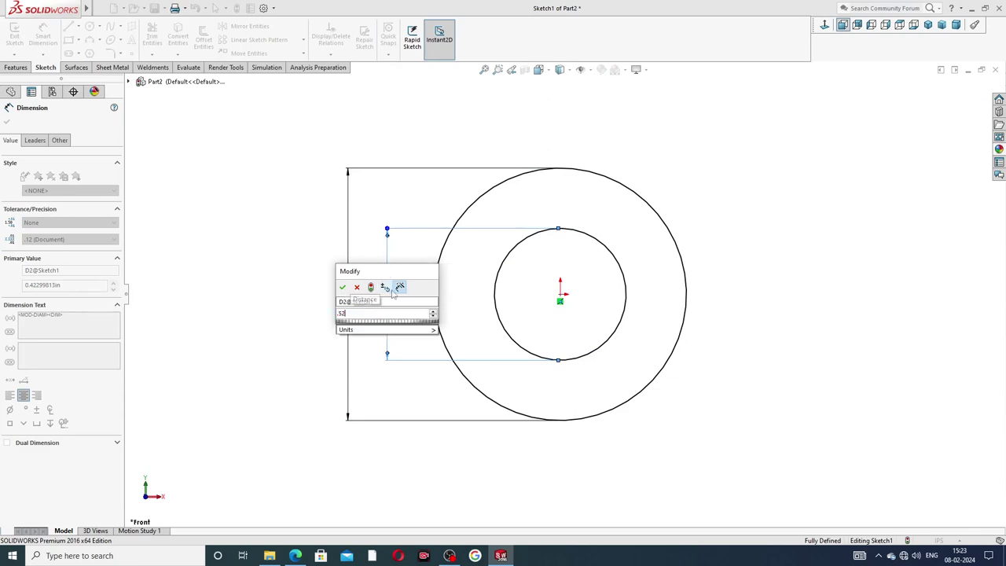
key(Return)
click(321, 321)
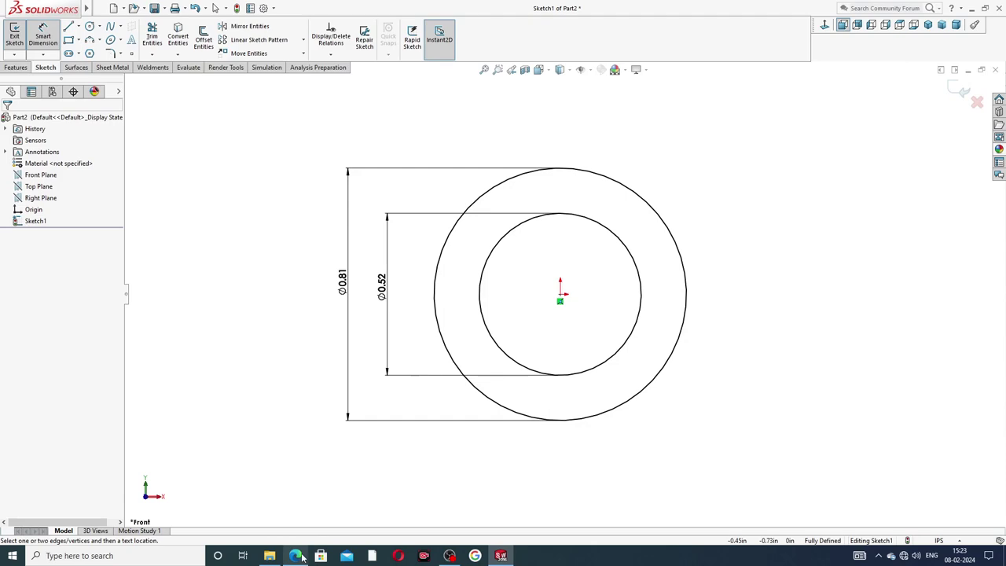
- Check the collar reference drawing, then leave Smart Dimension for plain Select
click(298, 555)
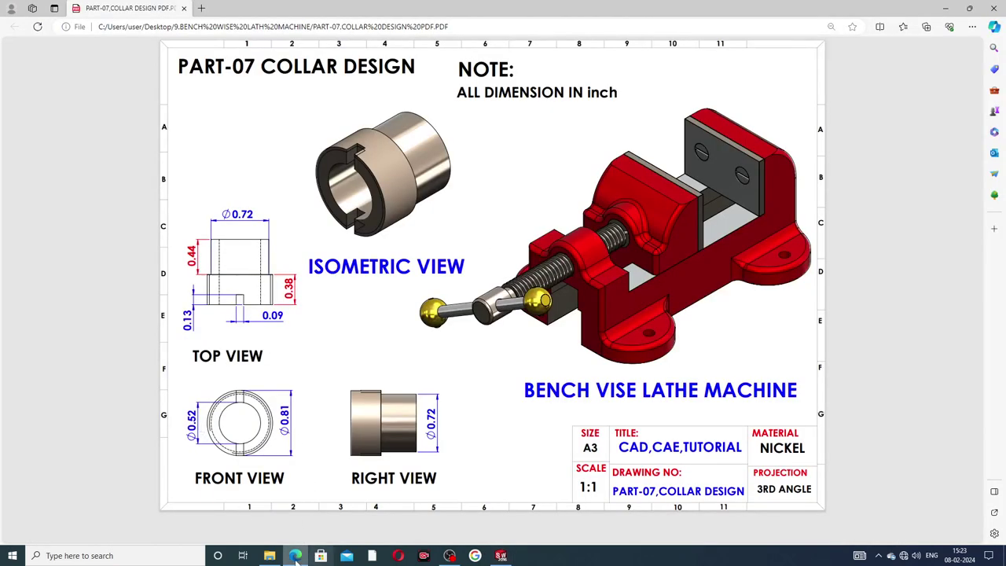
click(294, 556)
right_click(759, 214)
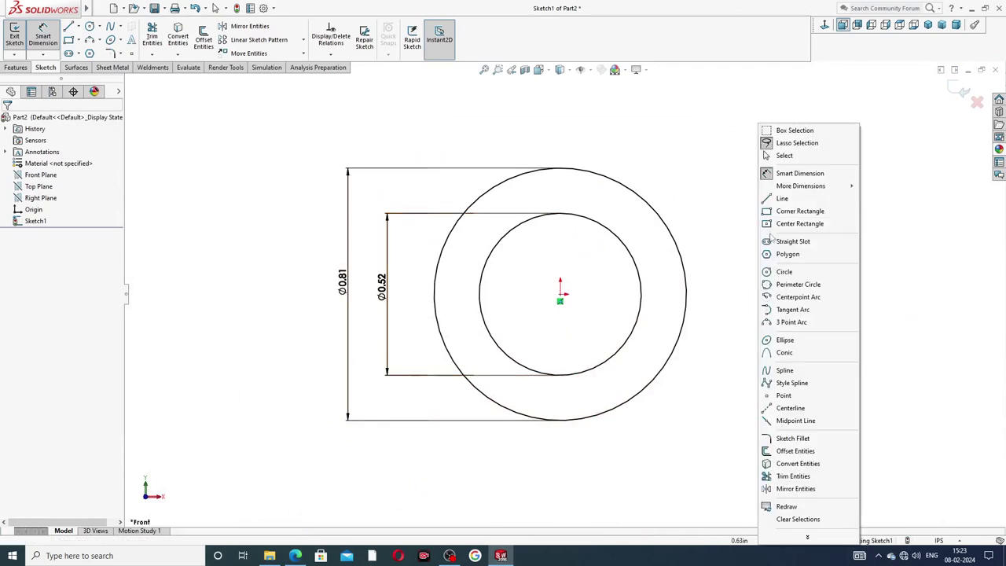
click(784, 156)
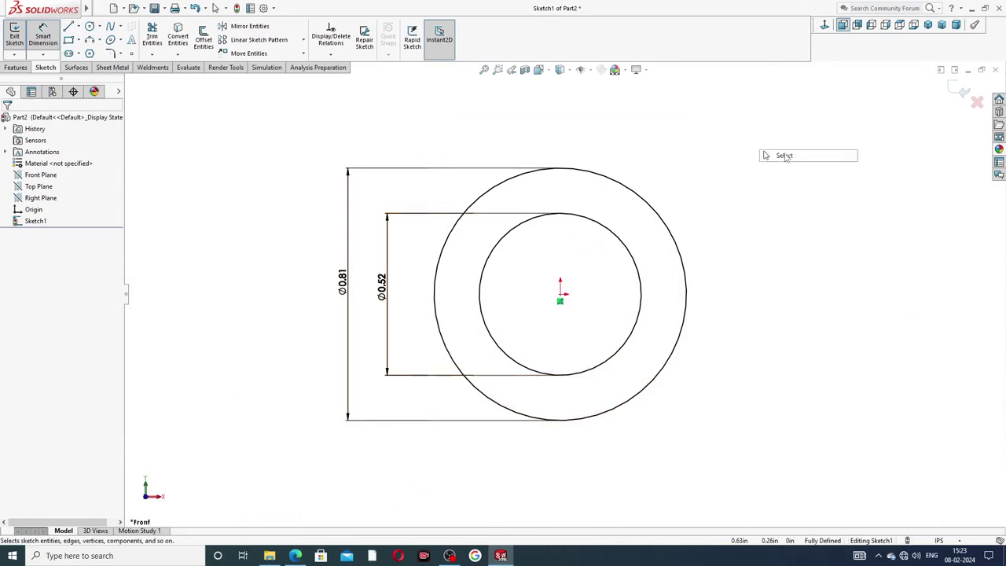
- Extrude the ring sketch in the reversed direction to a 0.38 in depth
click(16, 67)
click(18, 36)
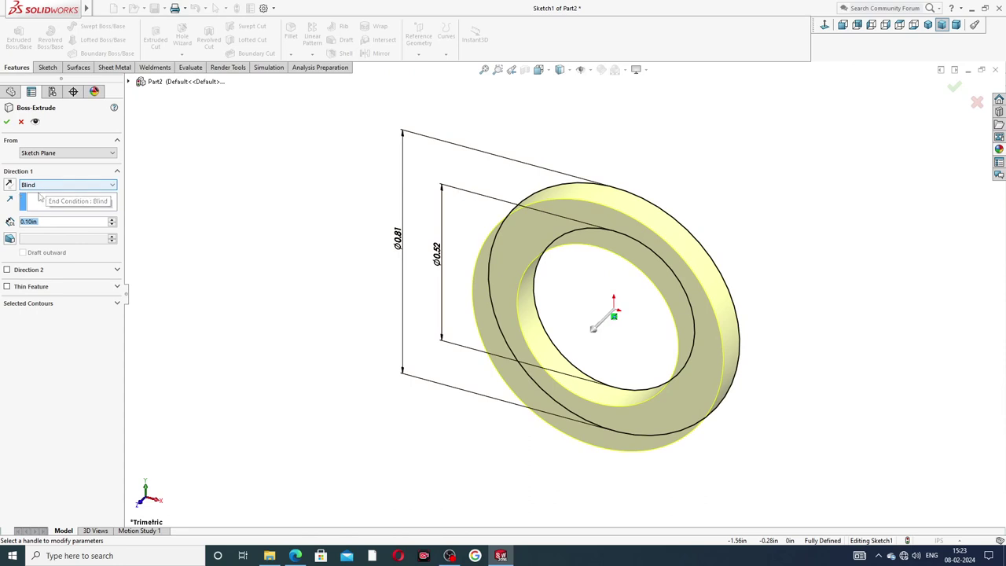
click(10, 185)
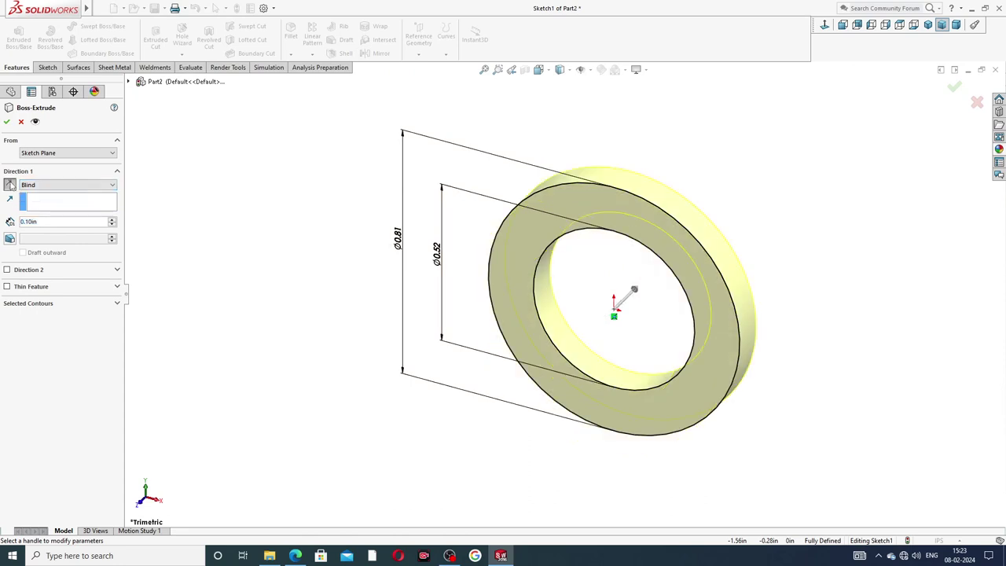
drag(39, 223, 1, 223)
text(.)
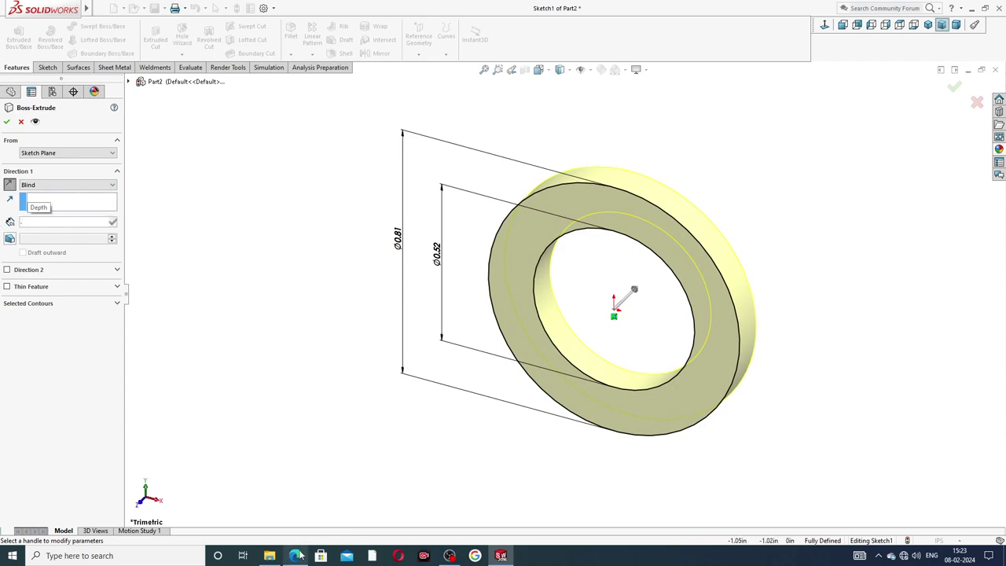
click(296, 555)
click(298, 555)
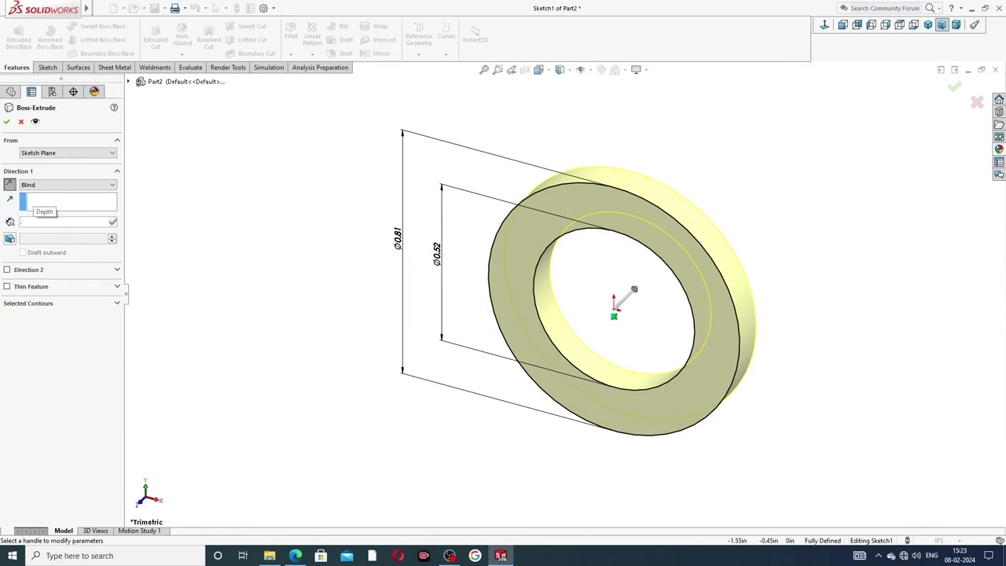
text(30.38)
key(Return)
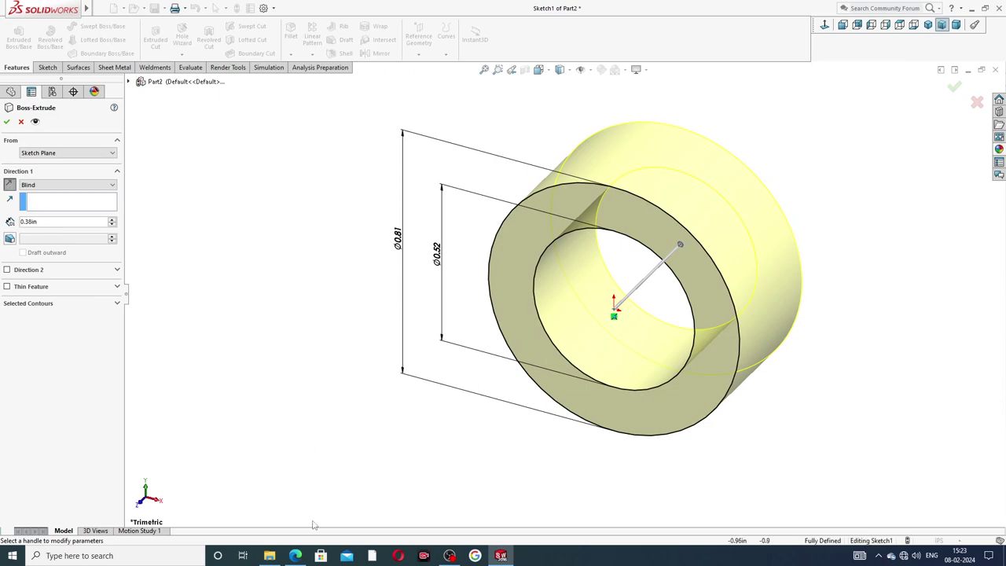
click(295, 556)
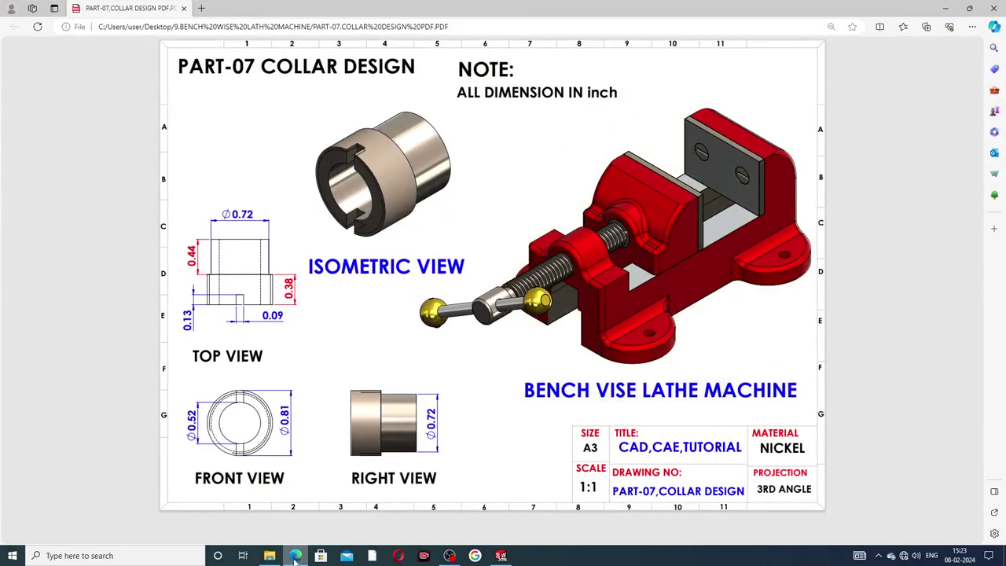
click(295, 556)
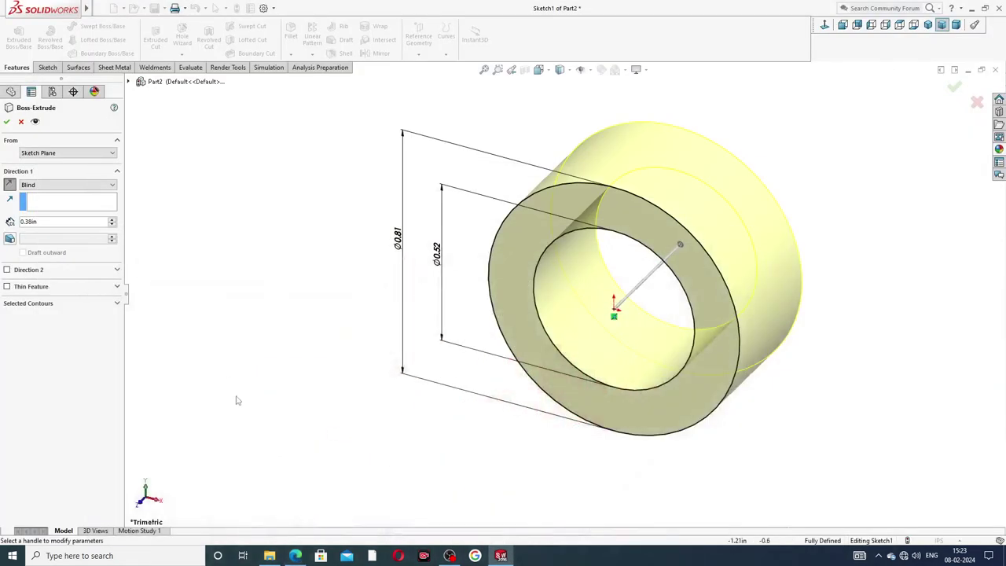
click(6, 121)
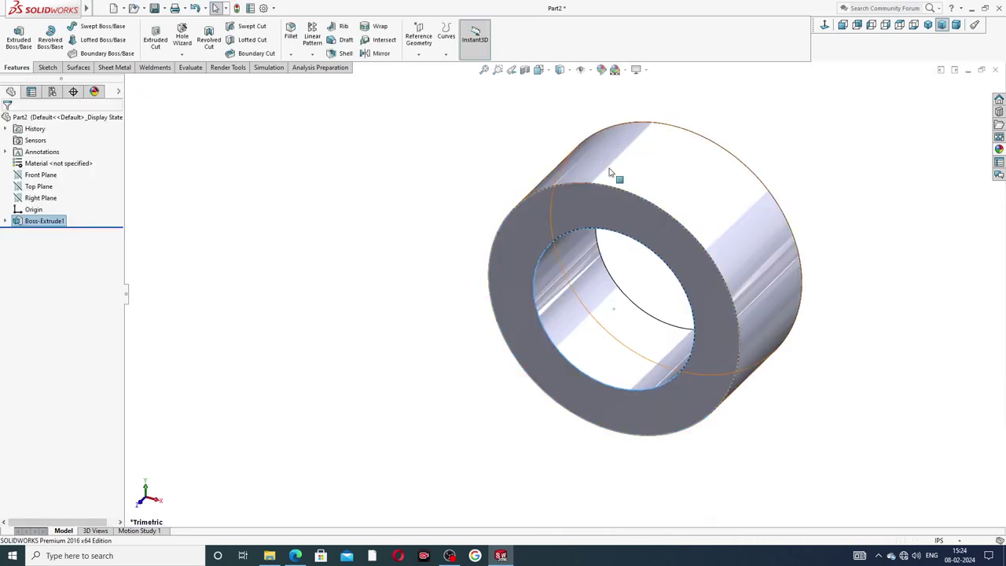
- Inspect the new hollow collar from another angle
click(719, 143)
click(775, 166)
scroll(727, 193, up, 3)
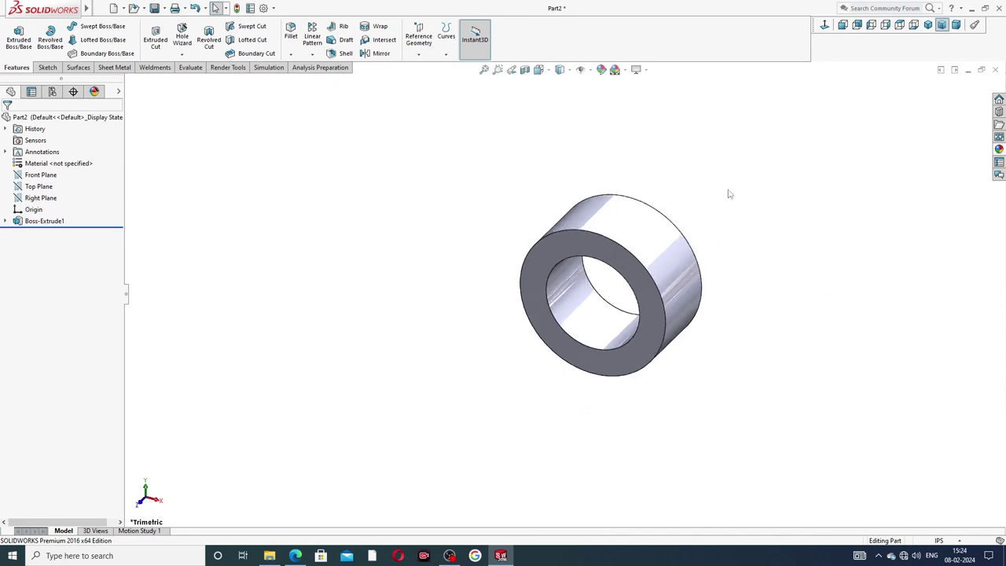
mouse_move(728, 193)
middle_down()
mouse_move(622, 230)
mouse_move(700, 209)
mouse_move(729, 180)
mouse_move(700, 198)
middle_up()
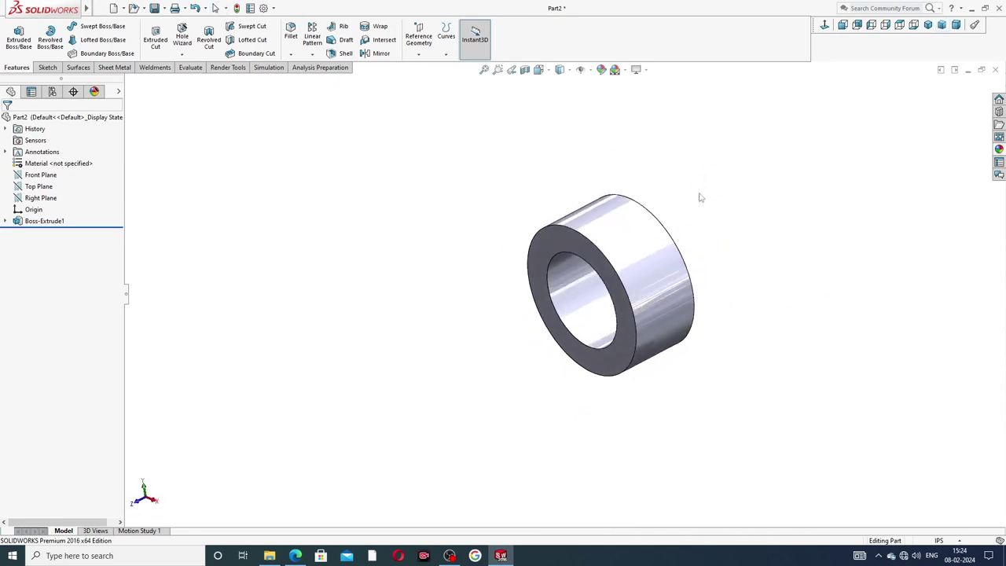
scroll(671, 258, down, 2)
scroll(675, 263, down, 2)
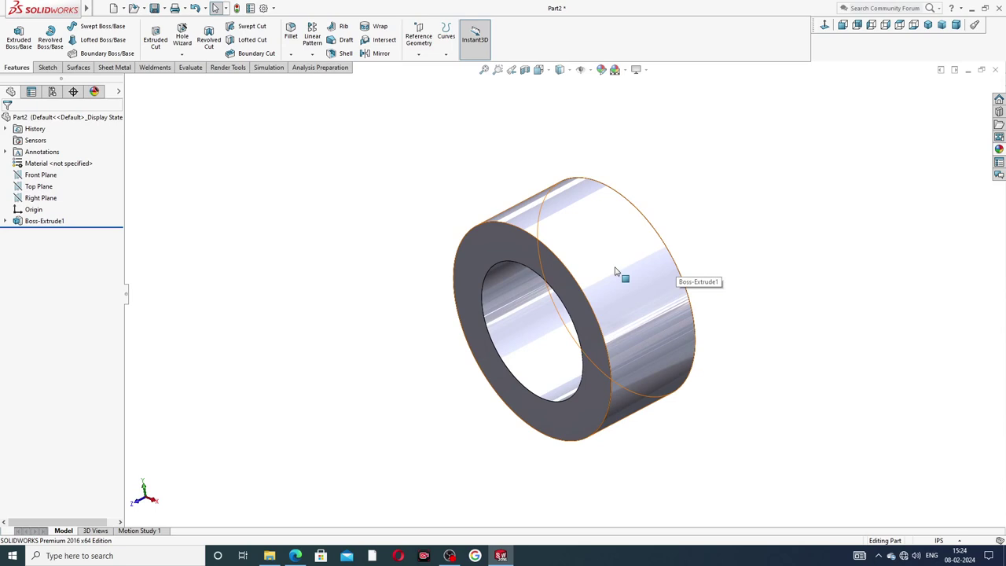
click(266, 9)
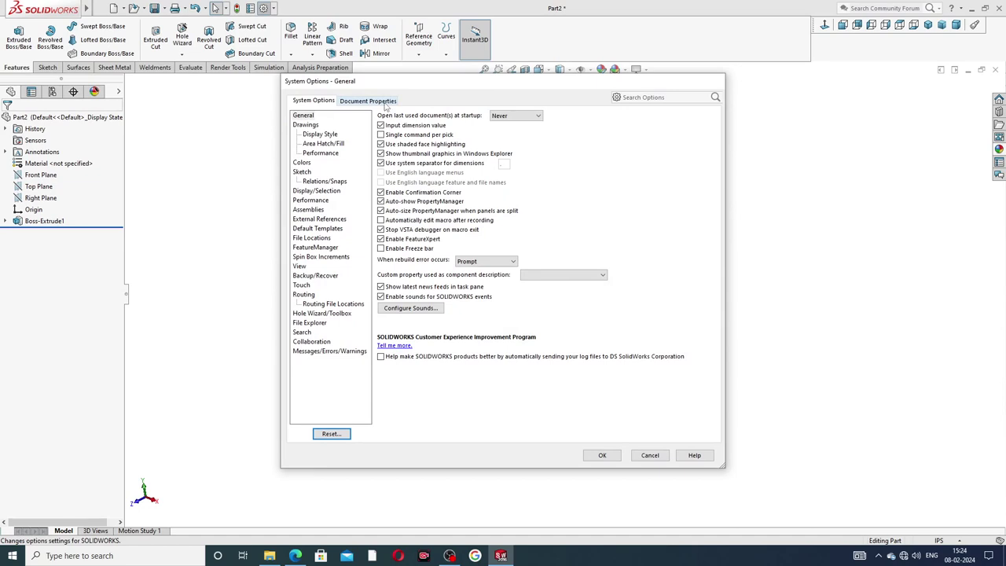
- Turn on Shaded cosmetic threads in the Detailing document properties
click(383, 102)
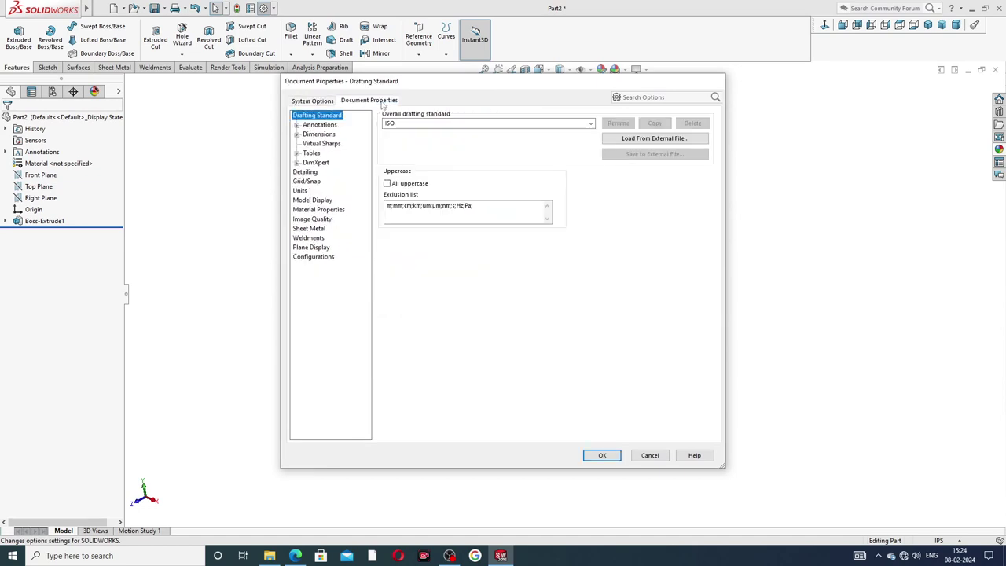
click(307, 173)
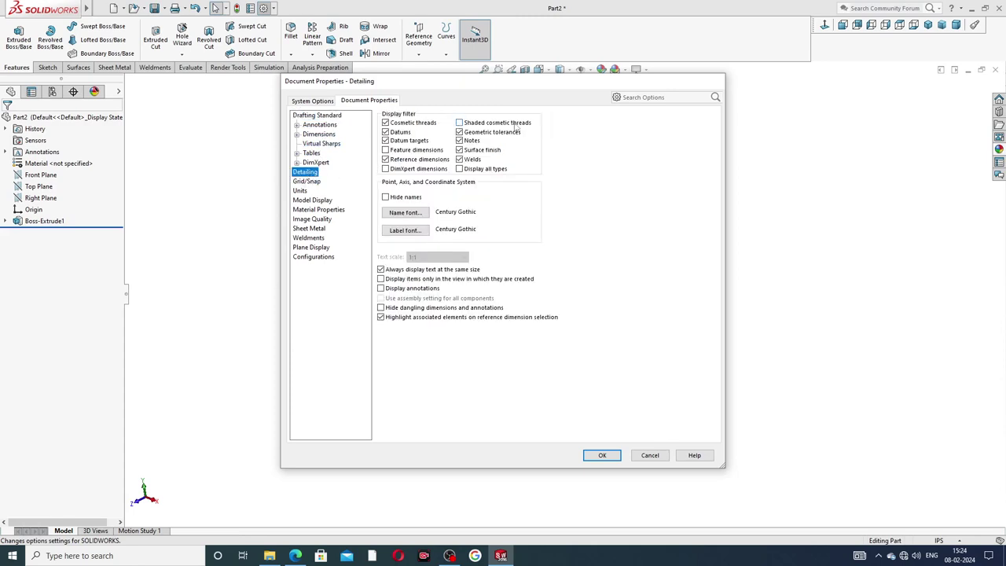
click(459, 124)
click(602, 455)
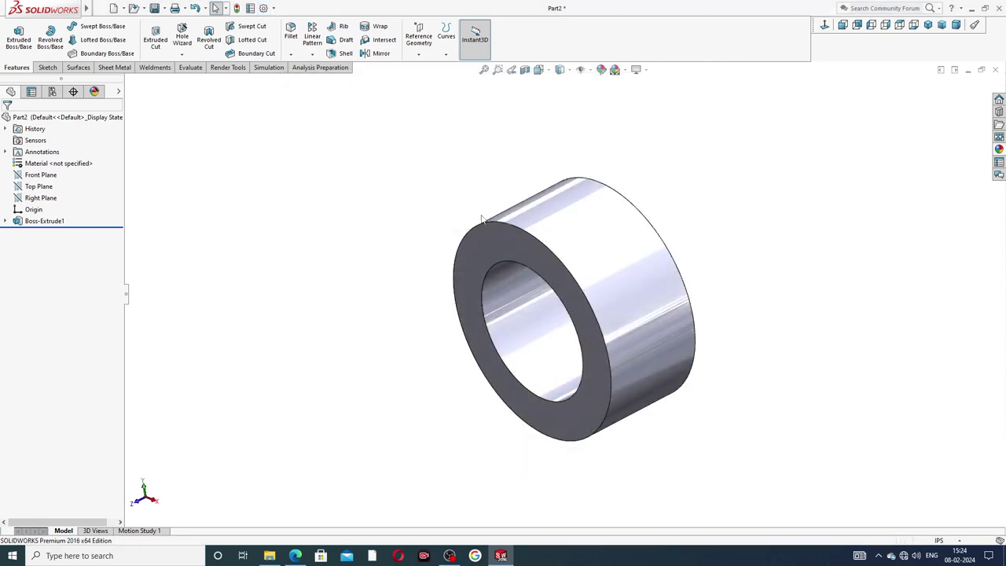
- Add a Blind 0.375 in cosmetic thread on the collar's front outer edge, standard None
click(162, 9)
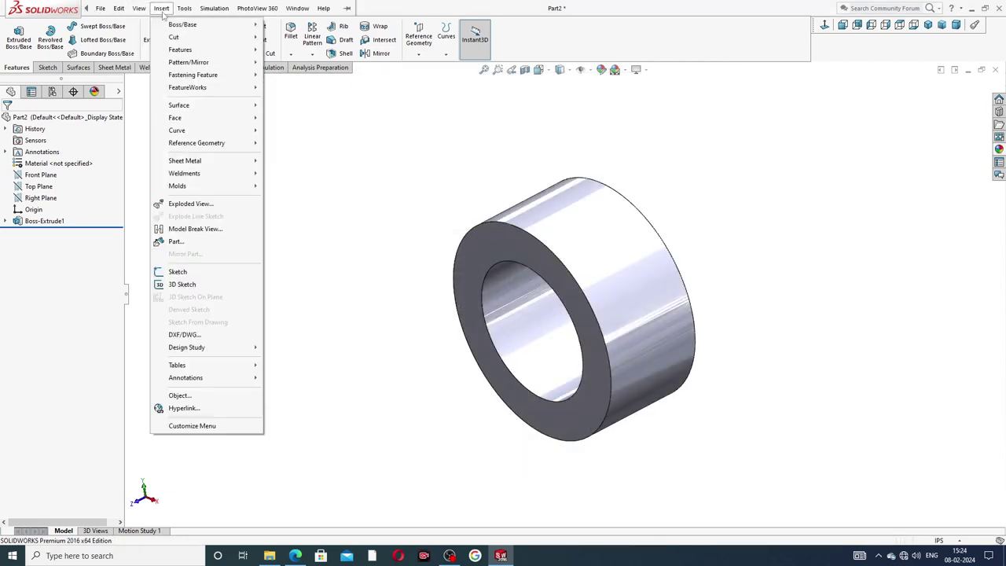
mouse_move(185, 377)
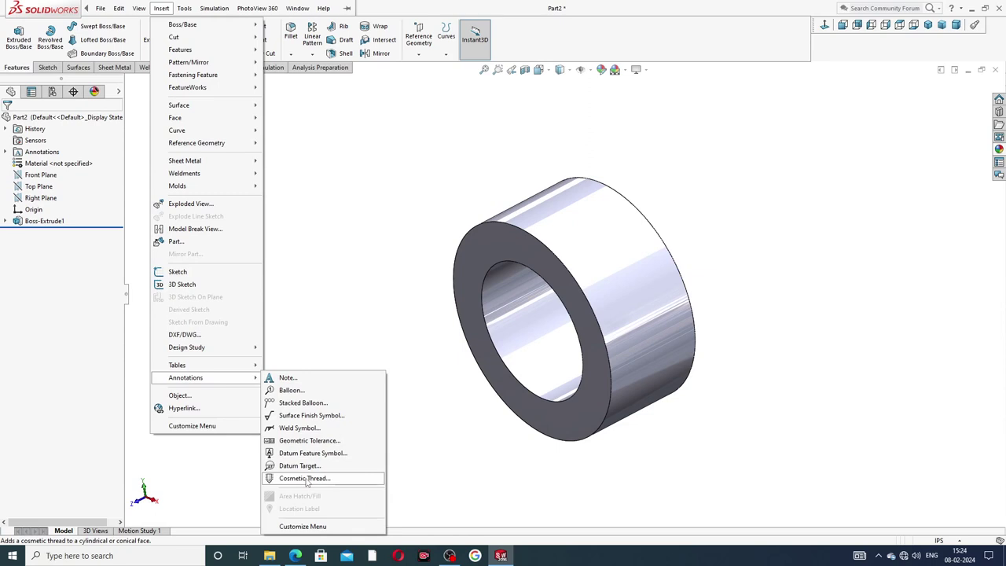
click(300, 478)
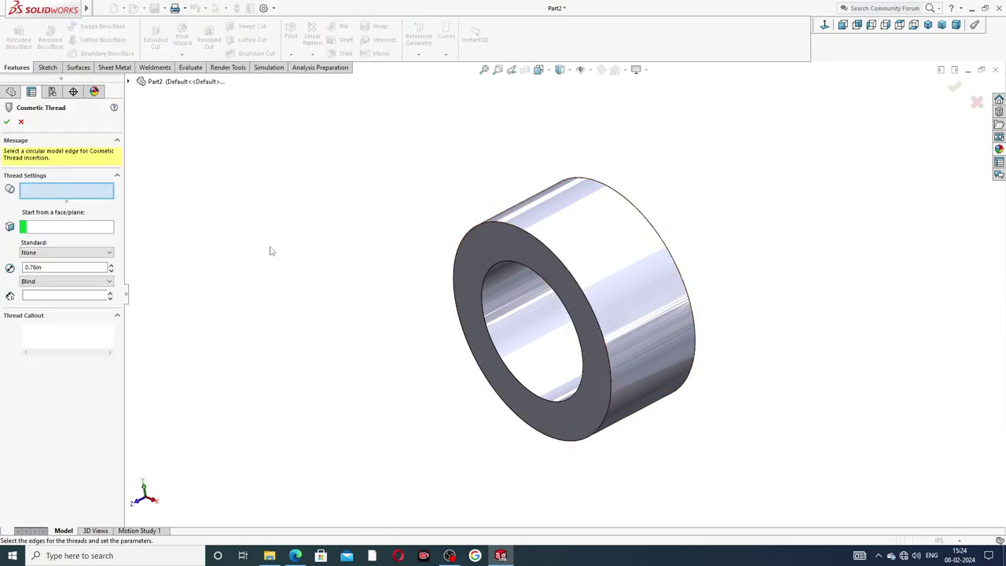
middle_drag(278, 251, 312, 236)
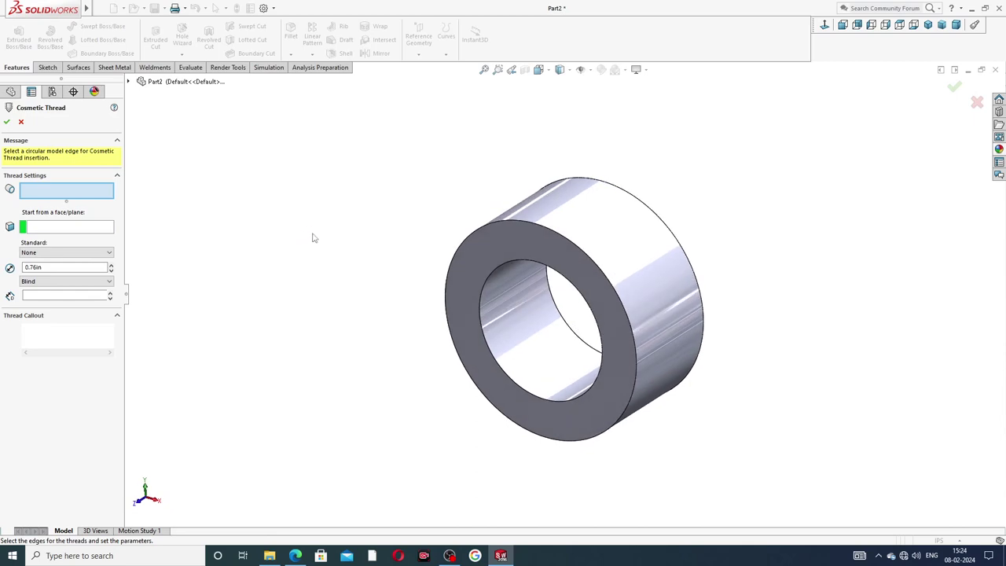
click(569, 241)
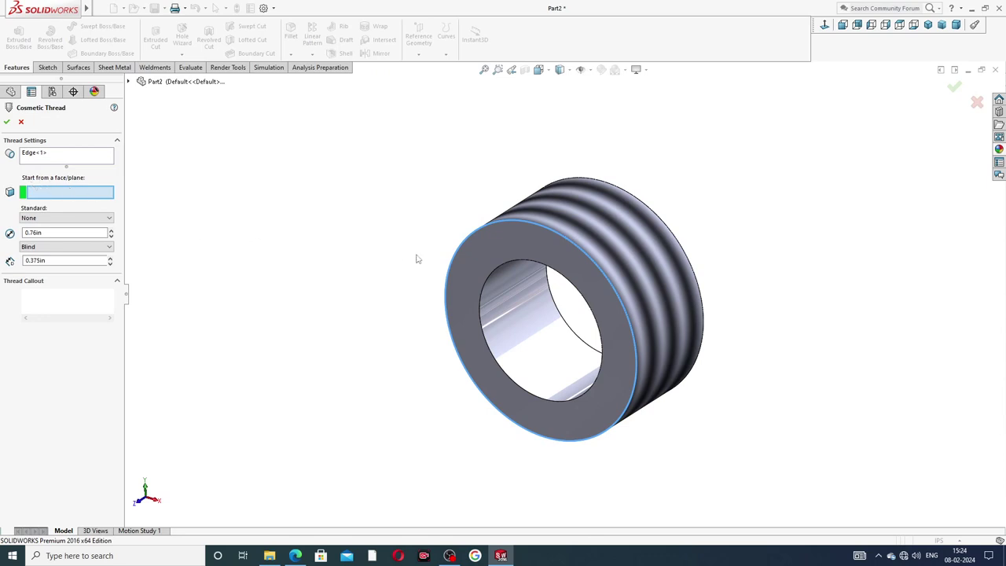
click(44, 219)
click(45, 225)
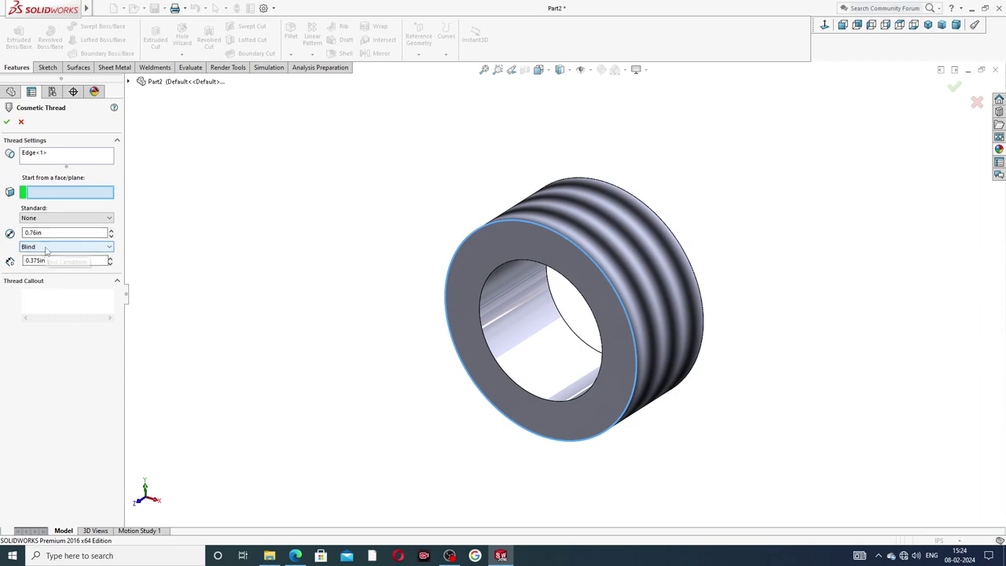
click(46, 250)
click(46, 253)
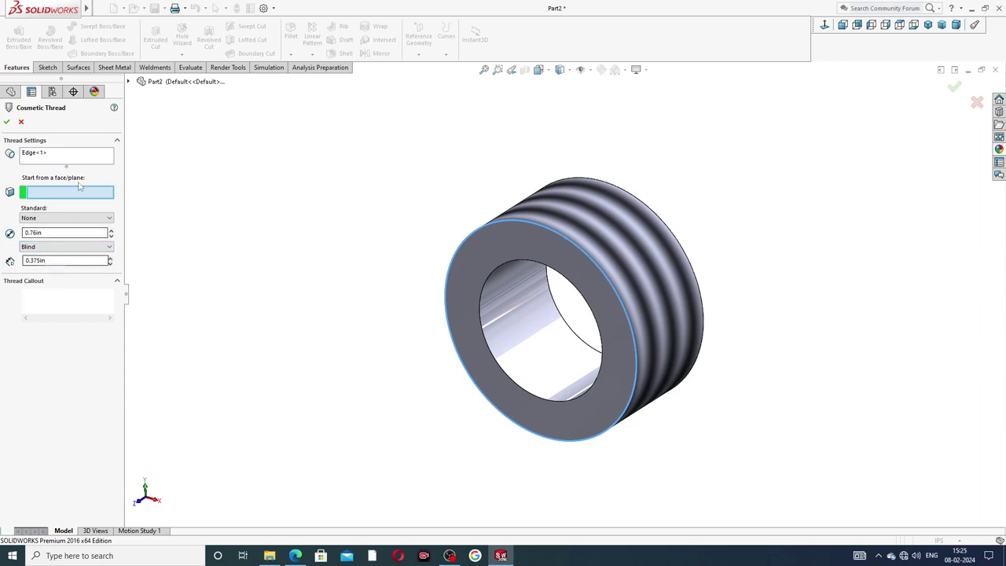
click(6, 122)
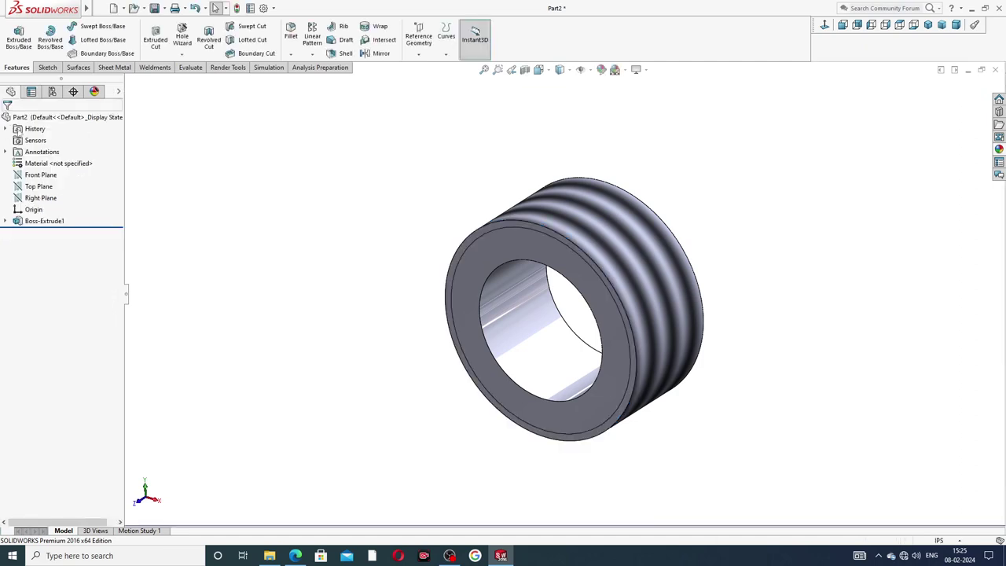
- Start a sketch on the collar's end face and convert the bore edge into it
mouse_move(610, 208)
middle_down()
mouse_move(612, 194)
mouse_move(608, 213)
middle_up()
click(598, 197)
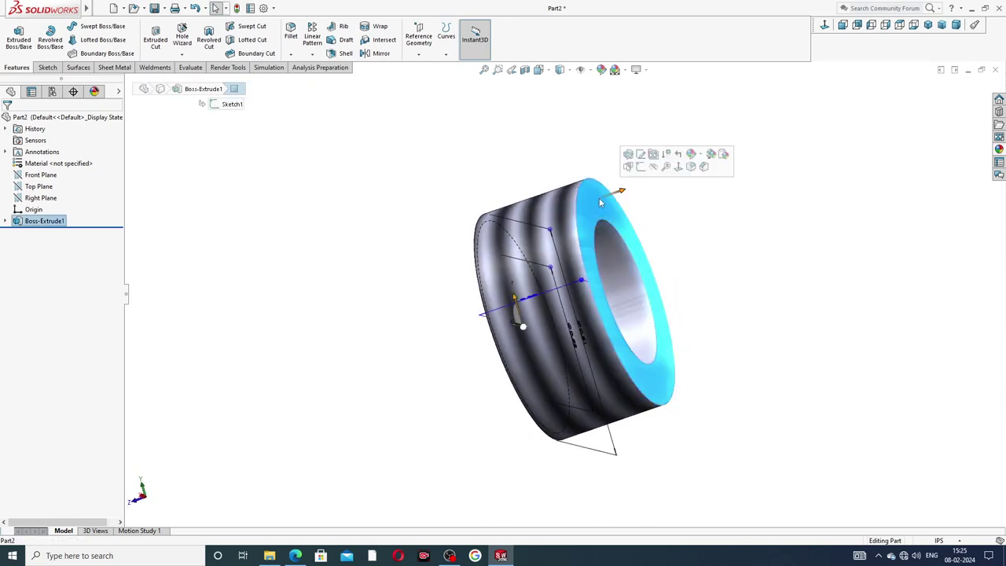
click(640, 167)
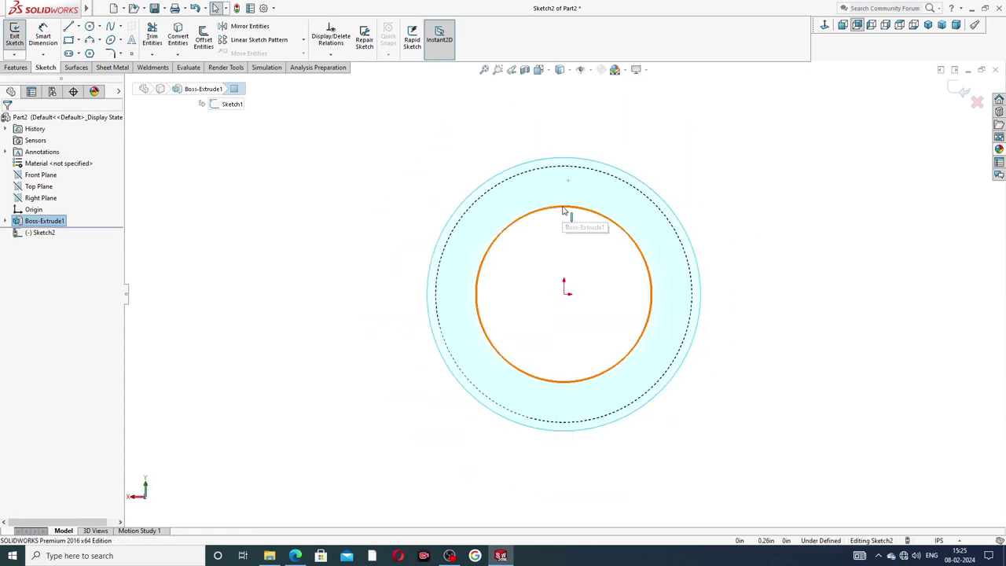
click(563, 210)
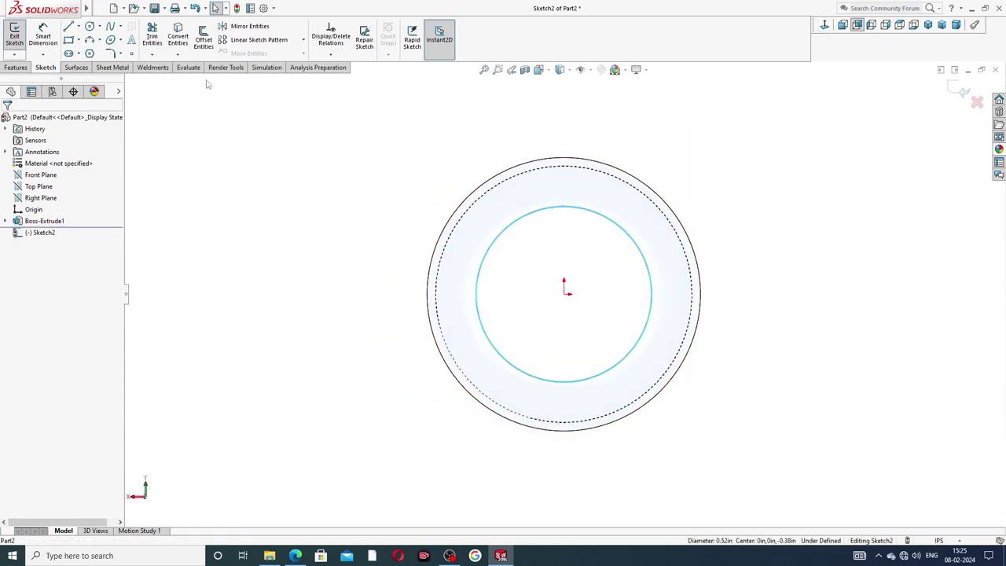
click(184, 41)
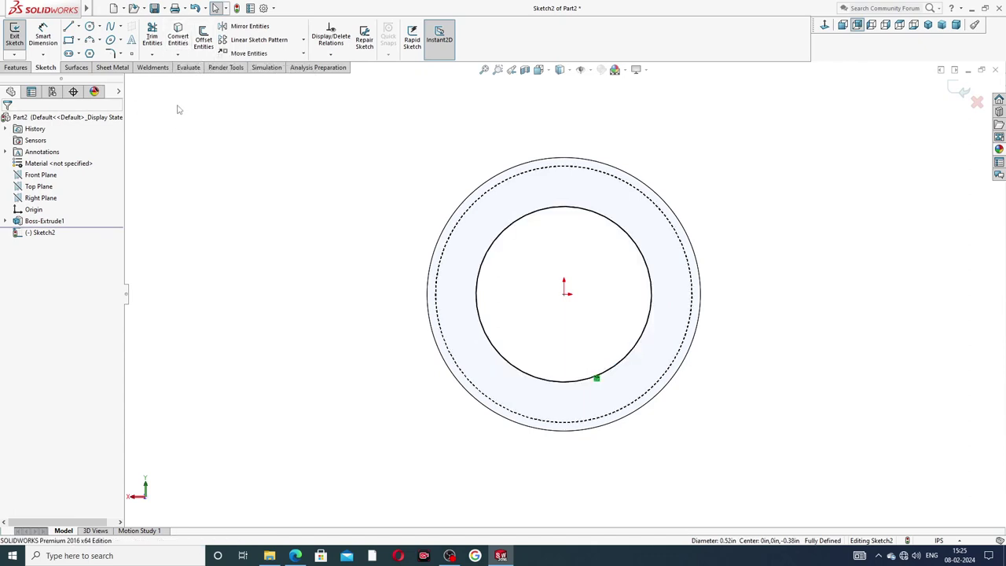
- Draw a circle centred on the origin, outside the bore circle
click(90, 26)
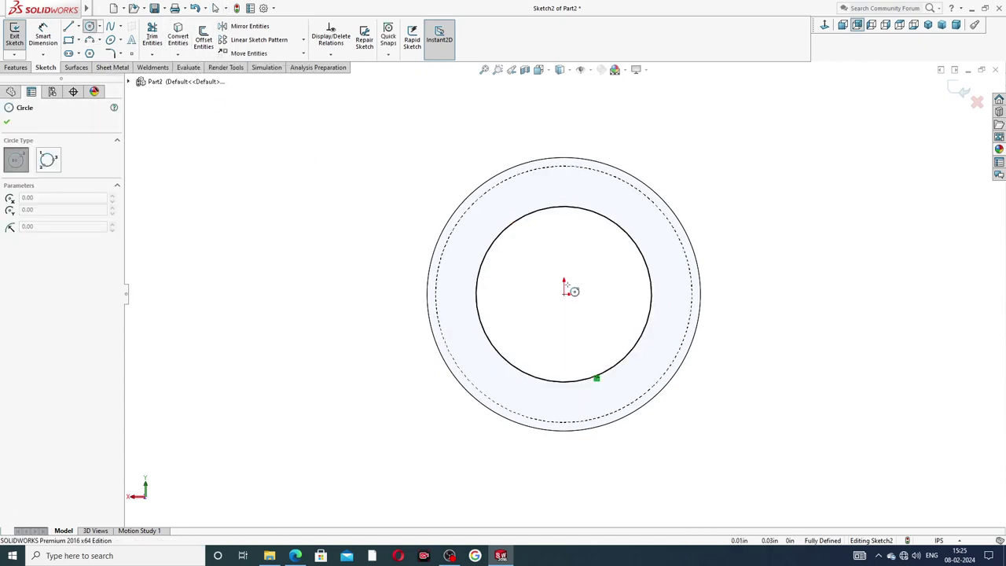
click(564, 292)
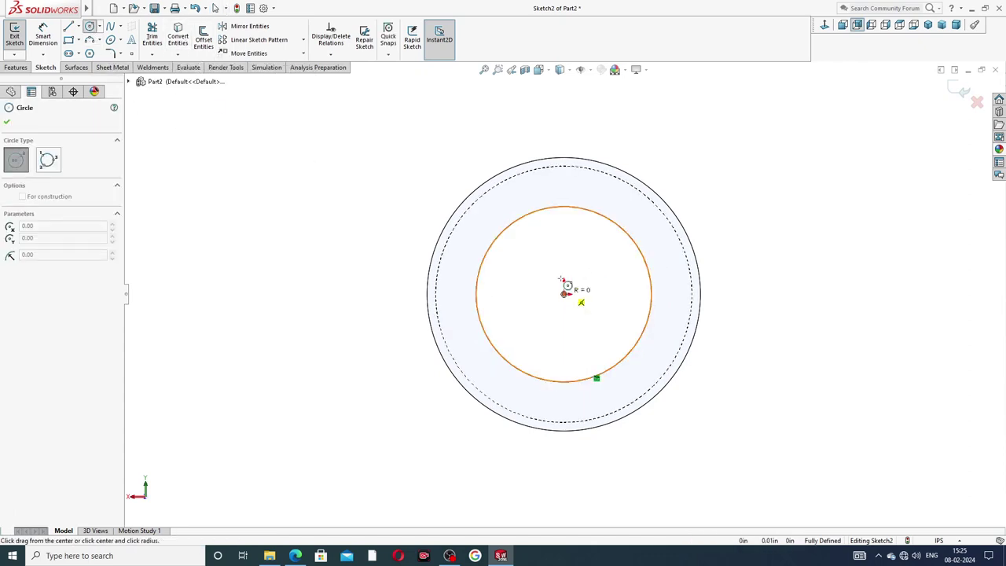
click(557, 194)
right_click(662, 164)
click(684, 170)
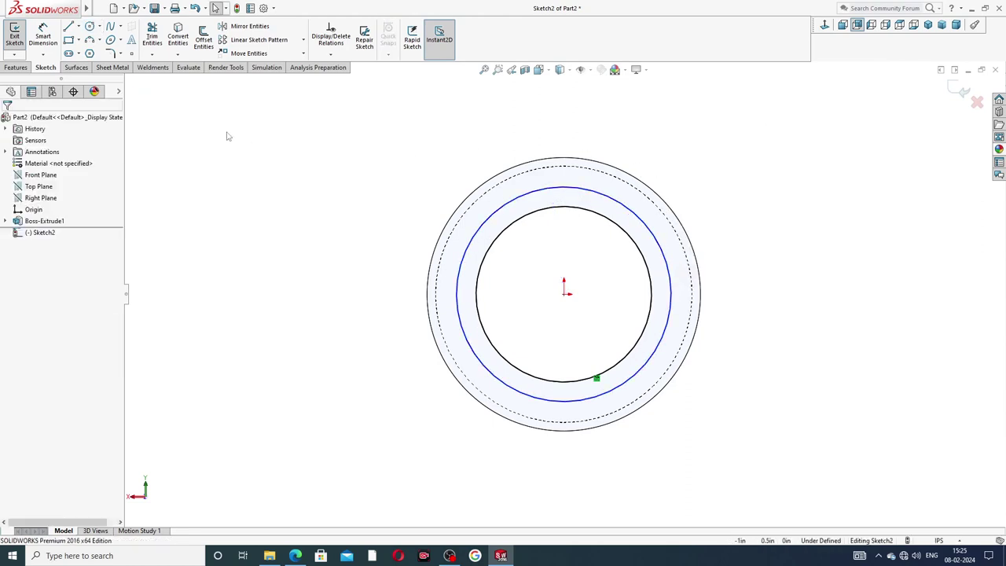
- Dimension the new circle to Ø0.72
click(44, 37)
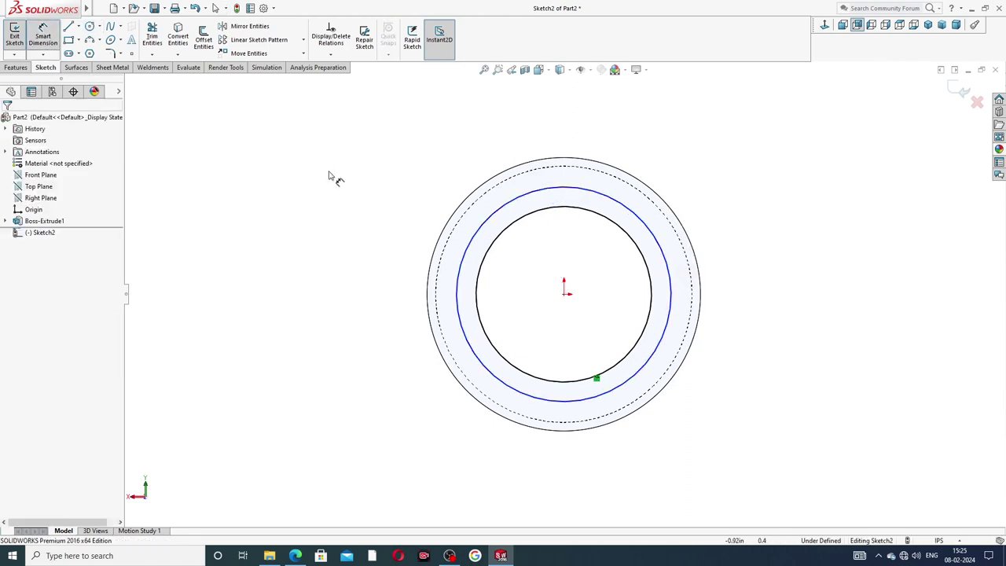
click(538, 197)
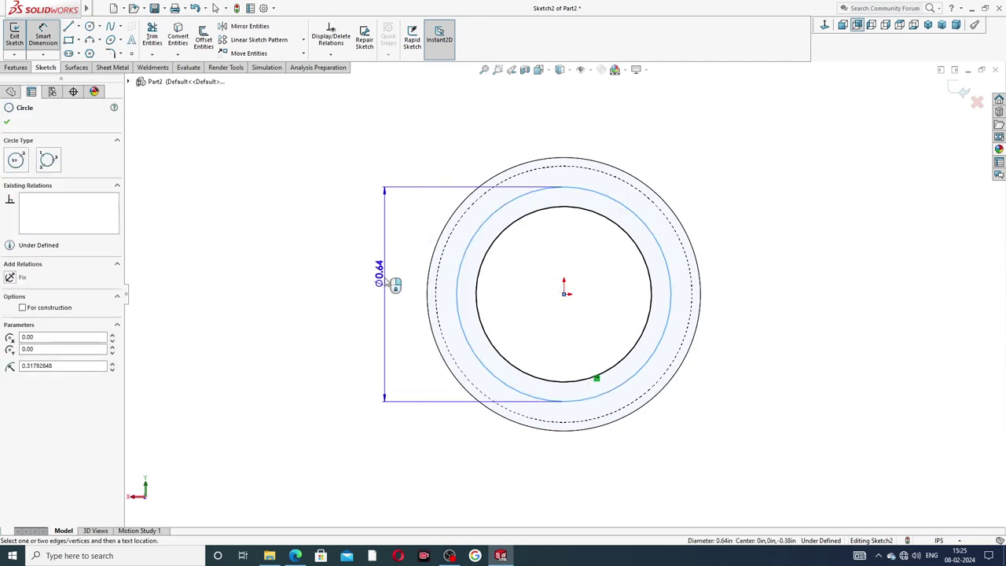
click(387, 289)
text(.7)
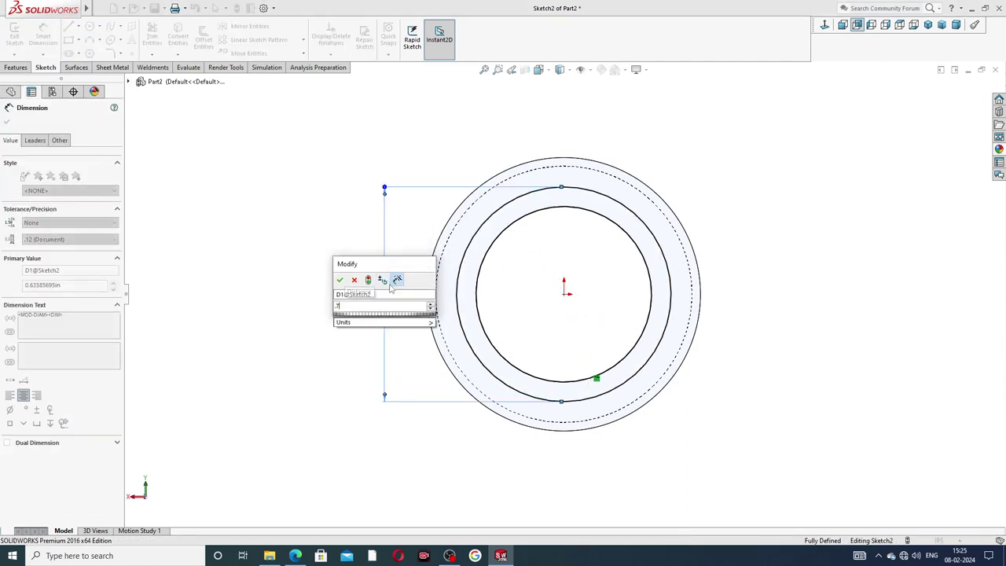
text(2)
key(Return)
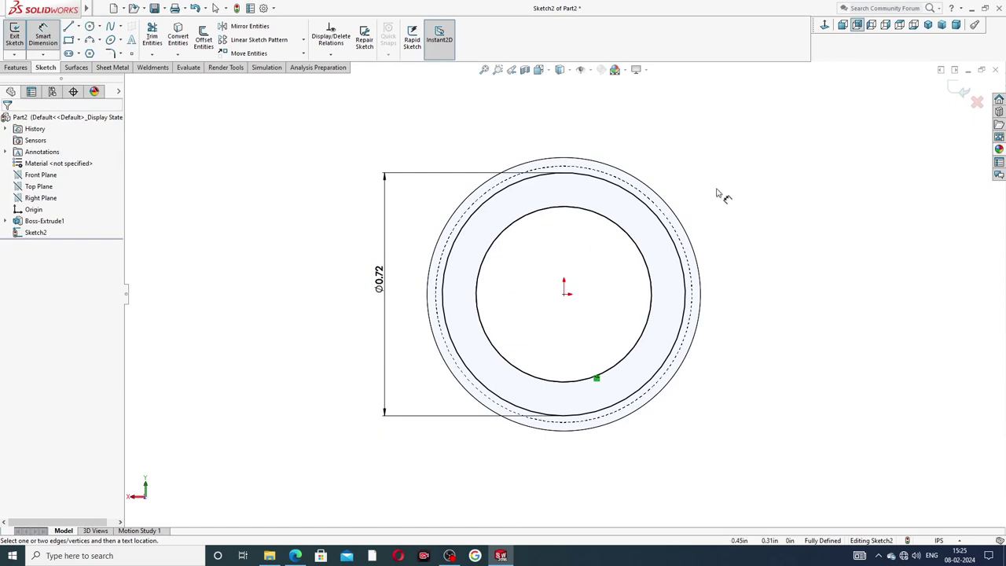
right_click(718, 180)
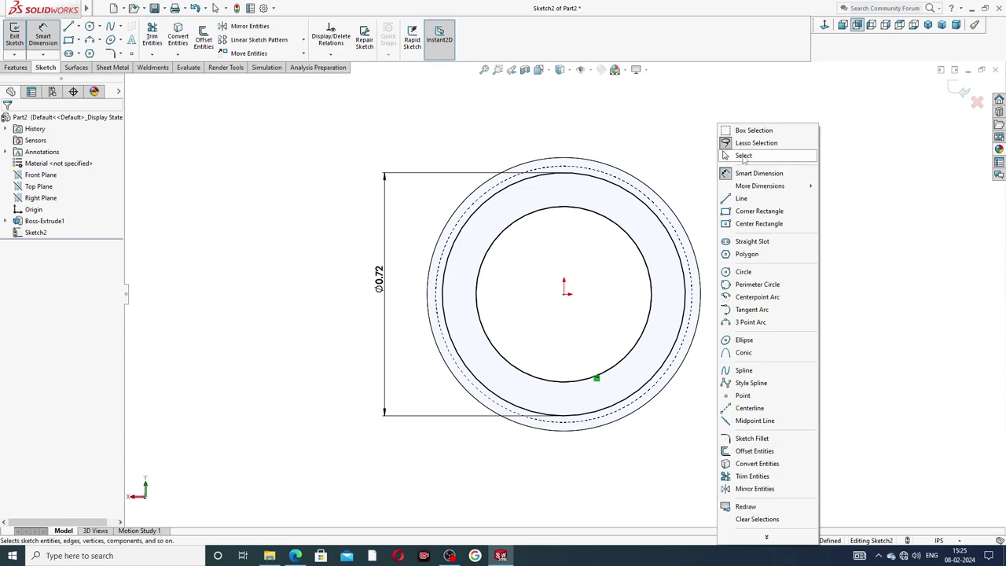
click(746, 158)
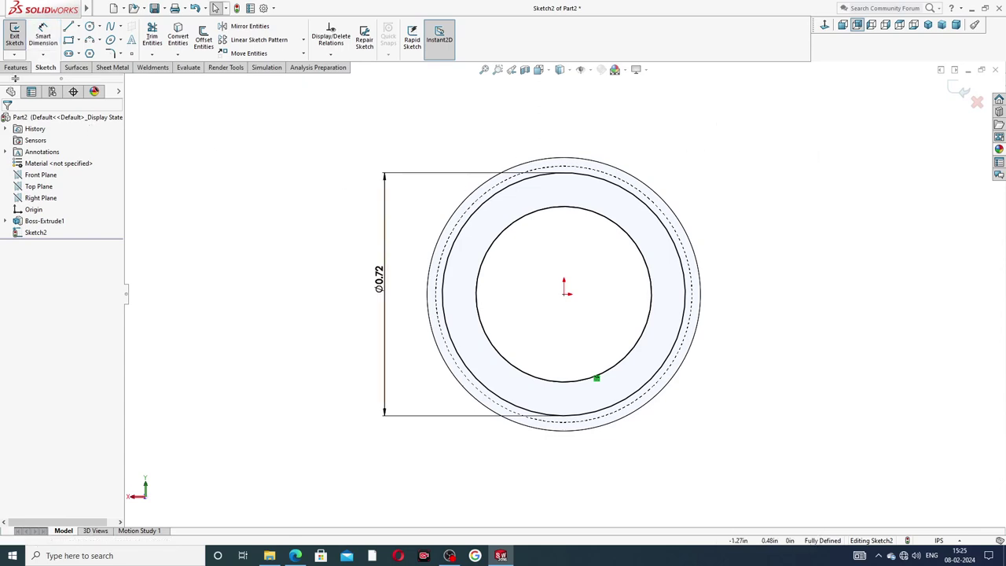
click(15, 67)
- Extrude the ring profile 0.44 in as Boss-Extrude2 and orbit to view the stepped collar
click(19, 36)
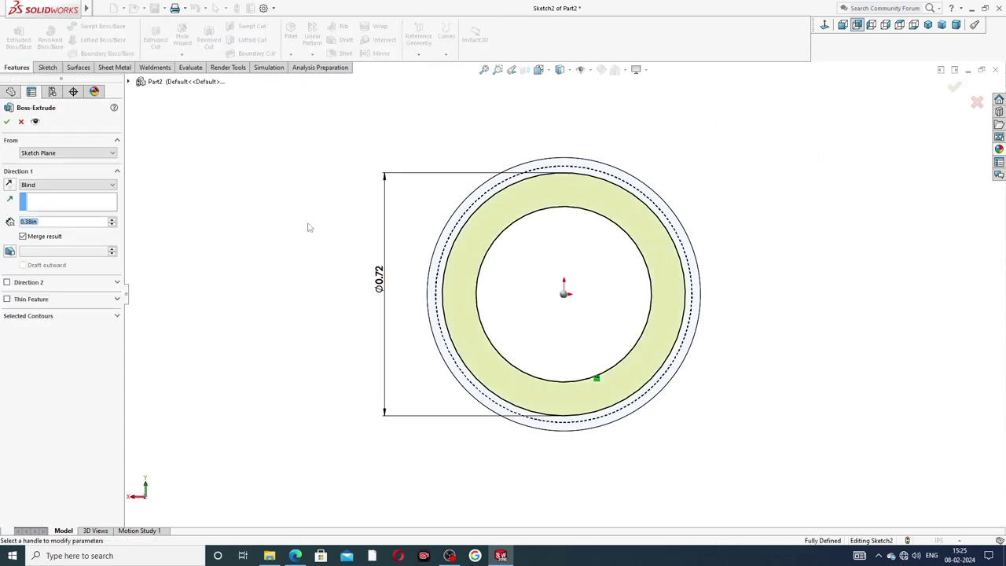
mouse_move(494, 246)
middle_down()
mouse_move(602, 259)
mouse_move(603, 303)
middle_up()
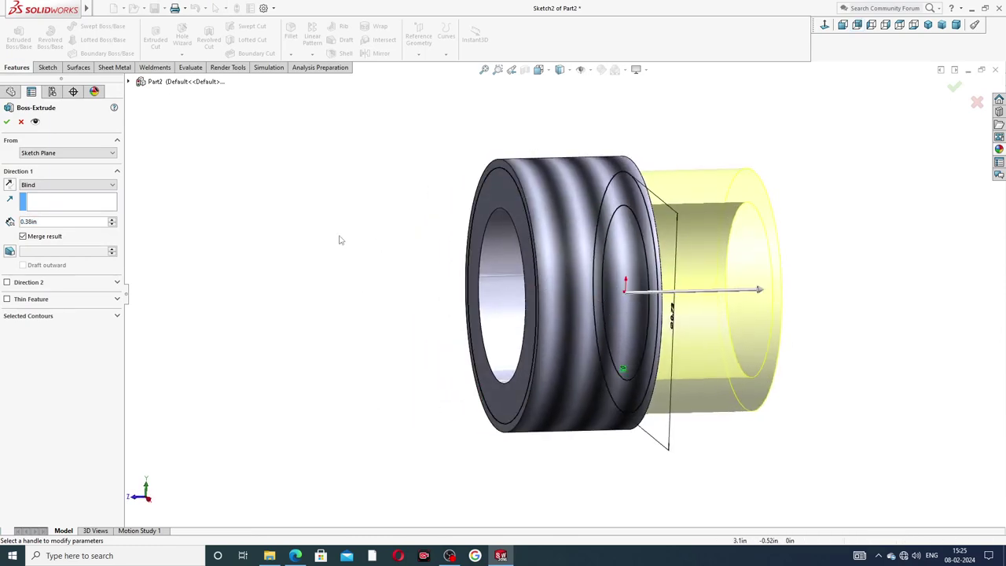
click(291, 556)
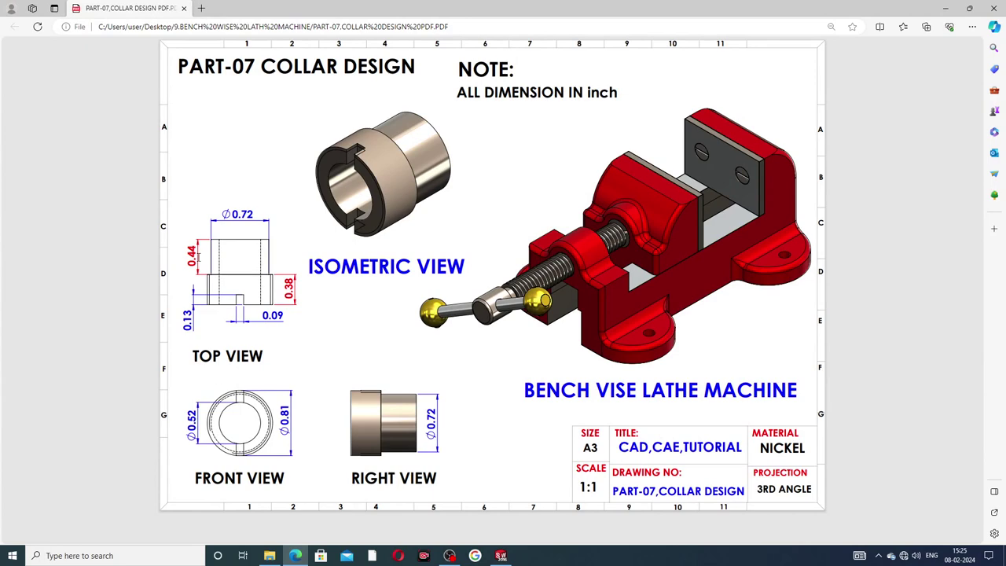
key(alt+Tab)
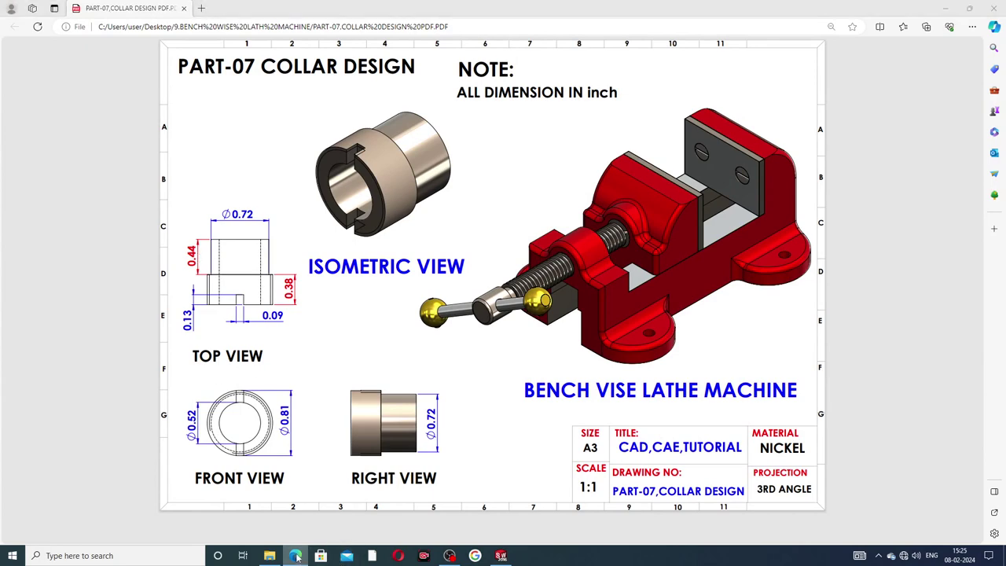
drag(47, 226, 8, 223)
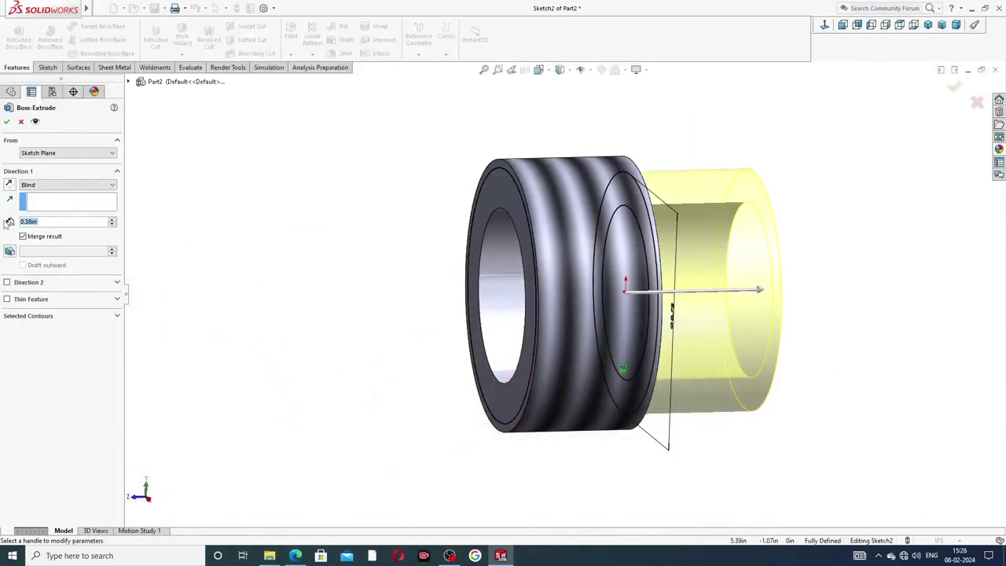
text(0.44)
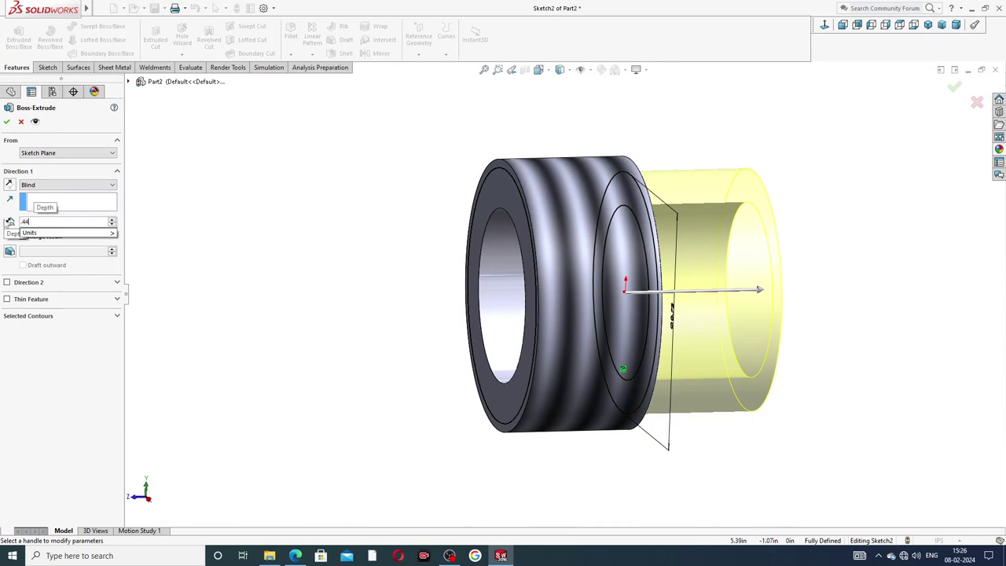
key(Return)
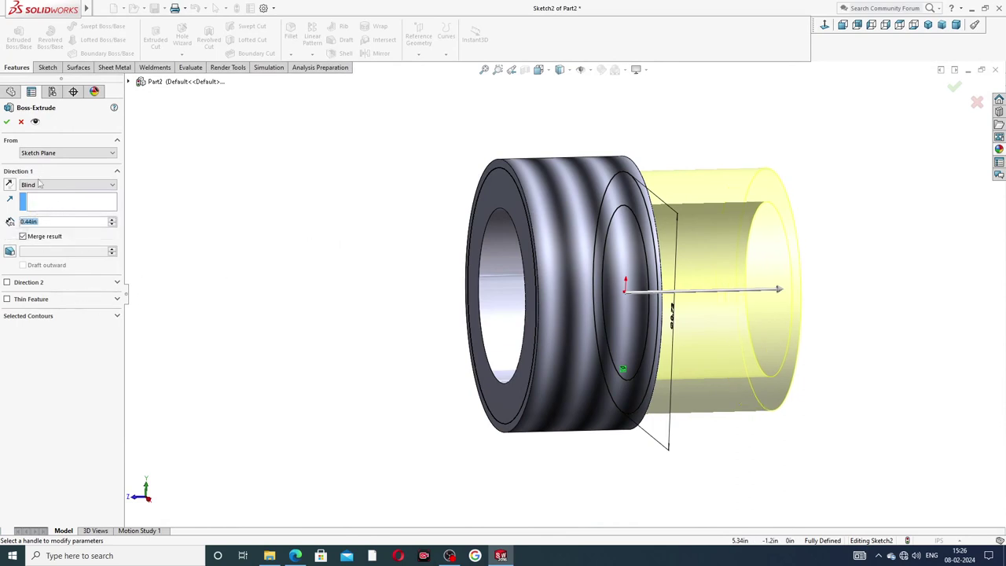
click(7, 121)
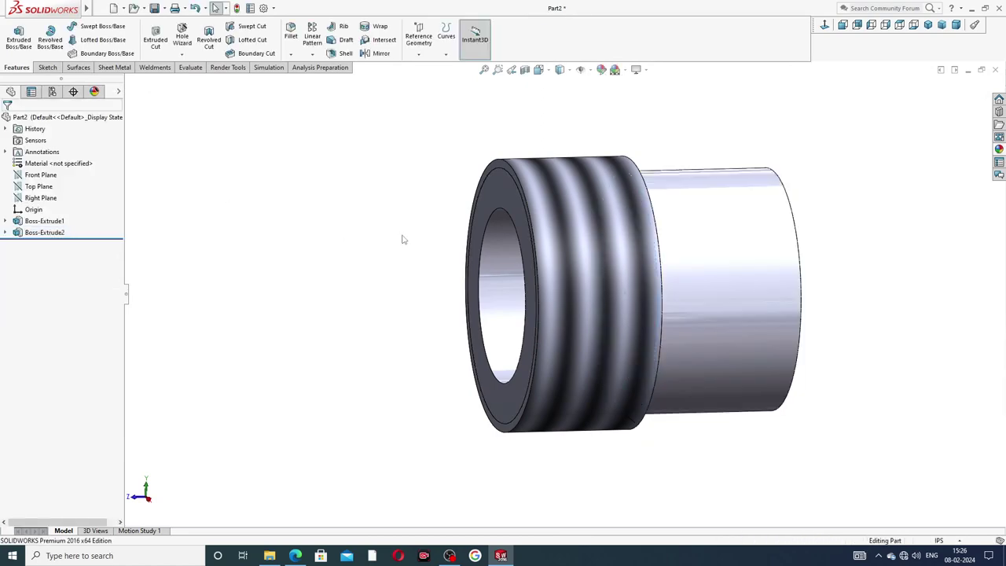
mouse_move(835, 218)
middle_down()
mouse_move(811, 227)
mouse_move(822, 214)
mouse_move(747, 222)
middle_up()
scroll(756, 280, up, 2)
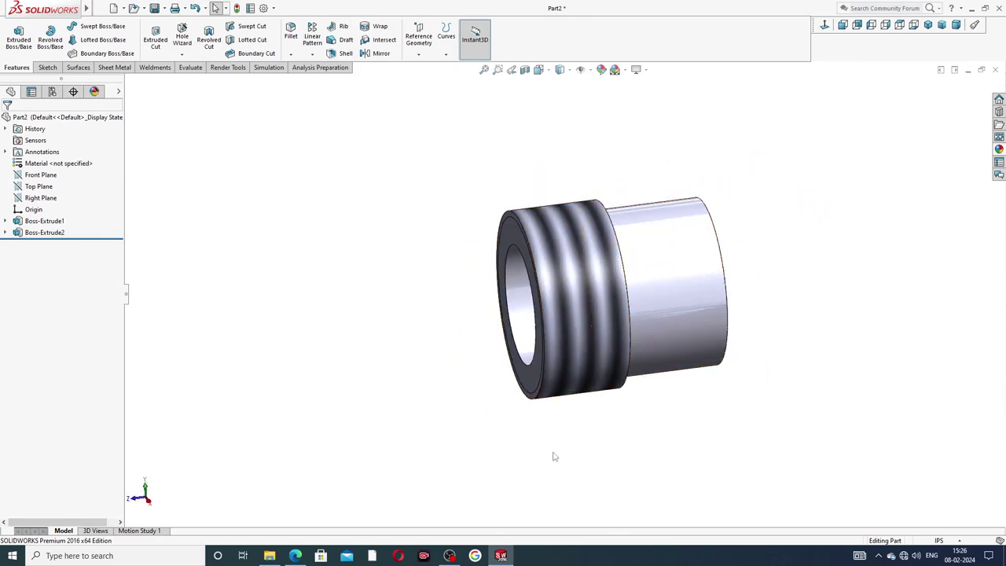
- Start a sketch on the Top Plane viewed normal to it, after checking the reference drawing
click(294, 555)
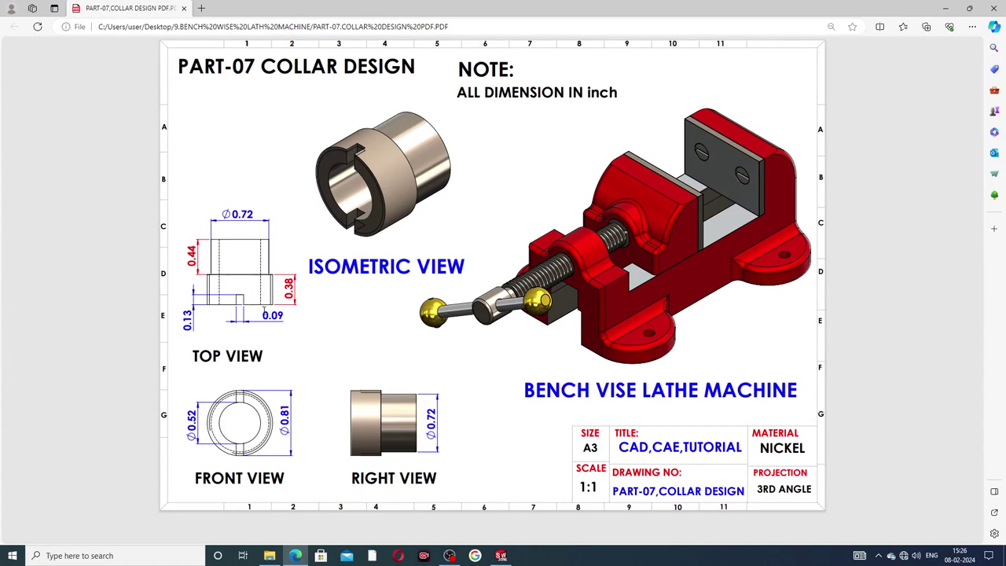
click(295, 555)
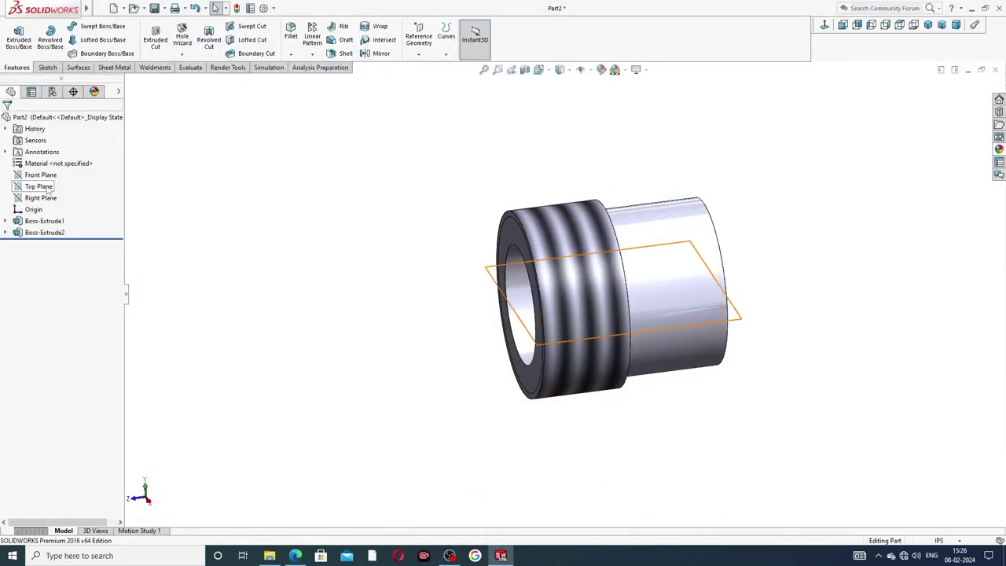
click(40, 186)
click(54, 173)
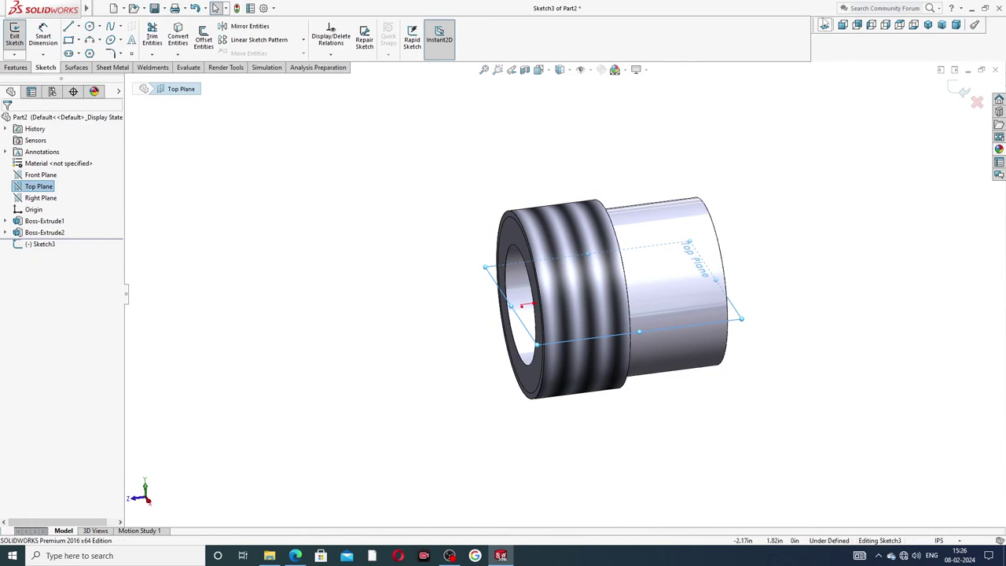
click(824, 26)
scroll(584, 433, down, 1)
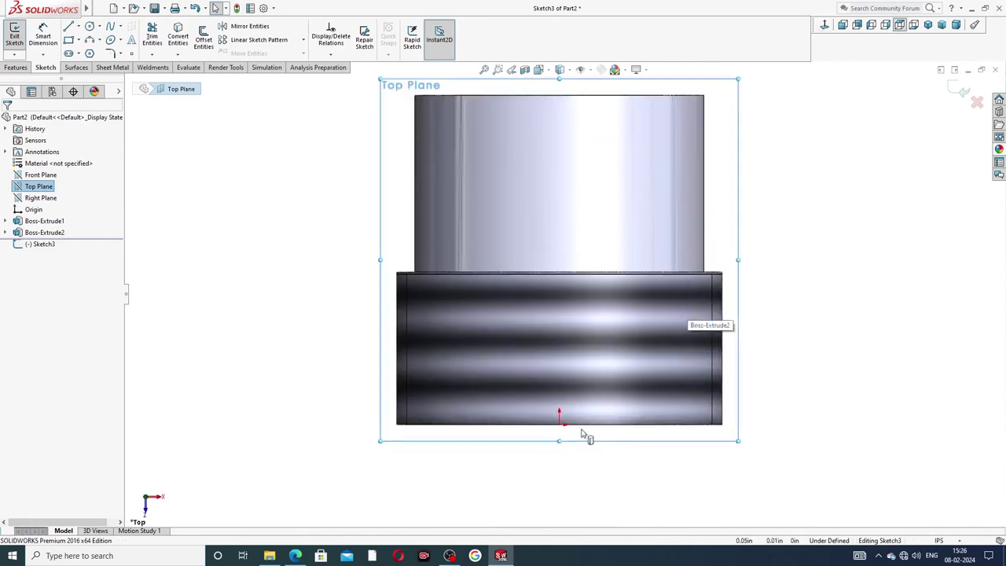
scroll(576, 419, down, 3)
scroll(575, 417, down, 1)
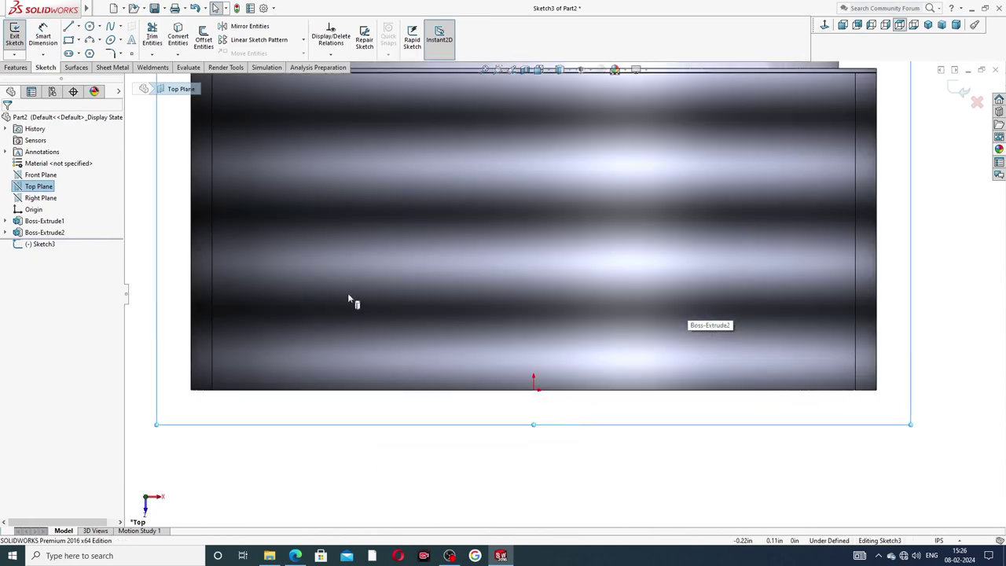
- Draw a corner rectangle starting on the part's bottom edge
click(78, 41)
click(161, 52)
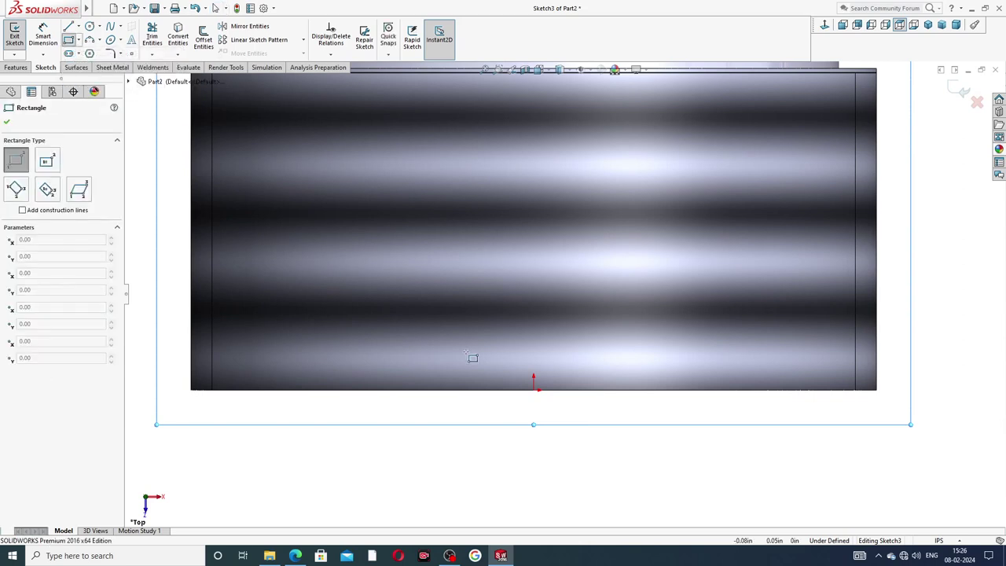
scroll(468, 390, down, 1)
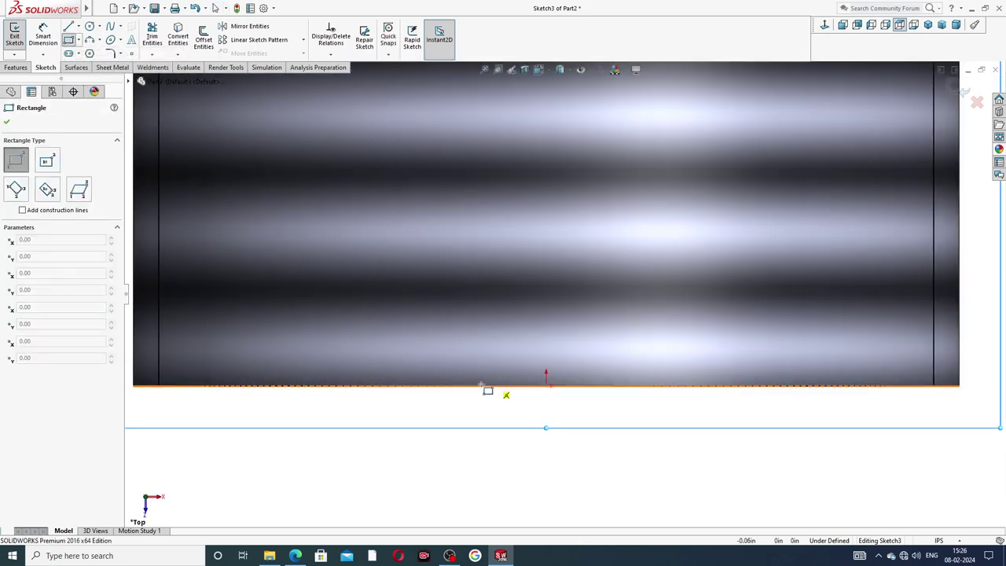
click(462, 385)
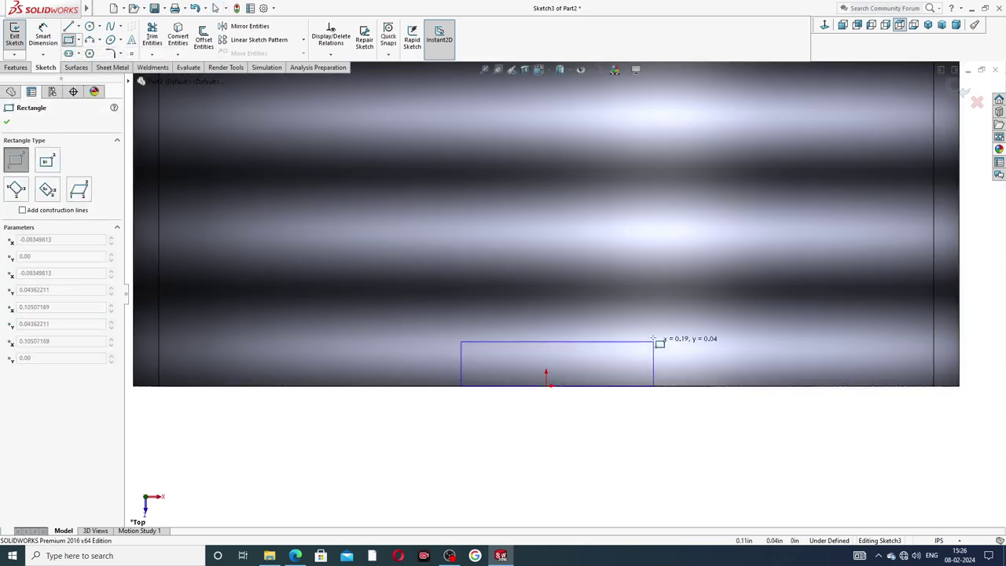
click(647, 288)
right_click(696, 298)
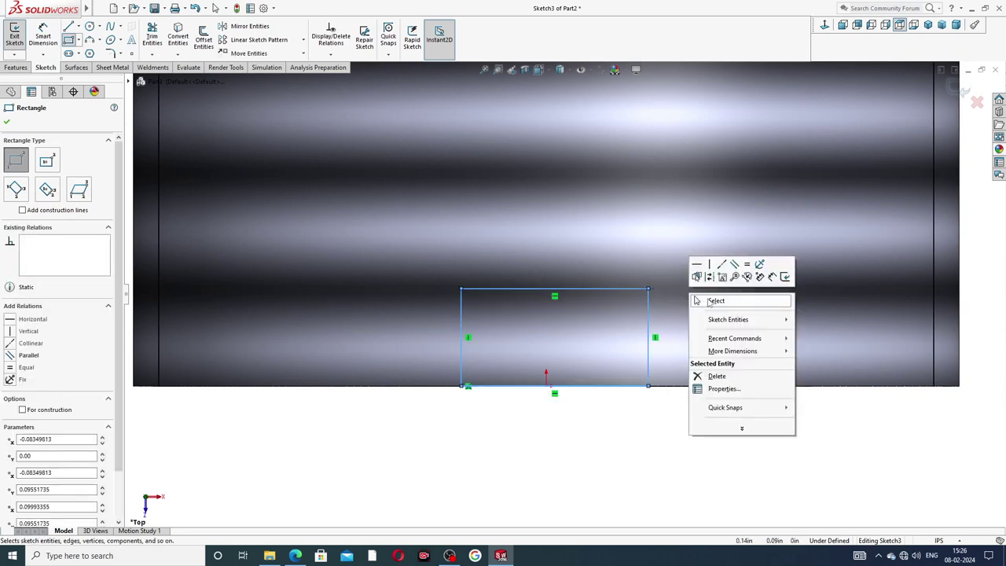
click(707, 298)
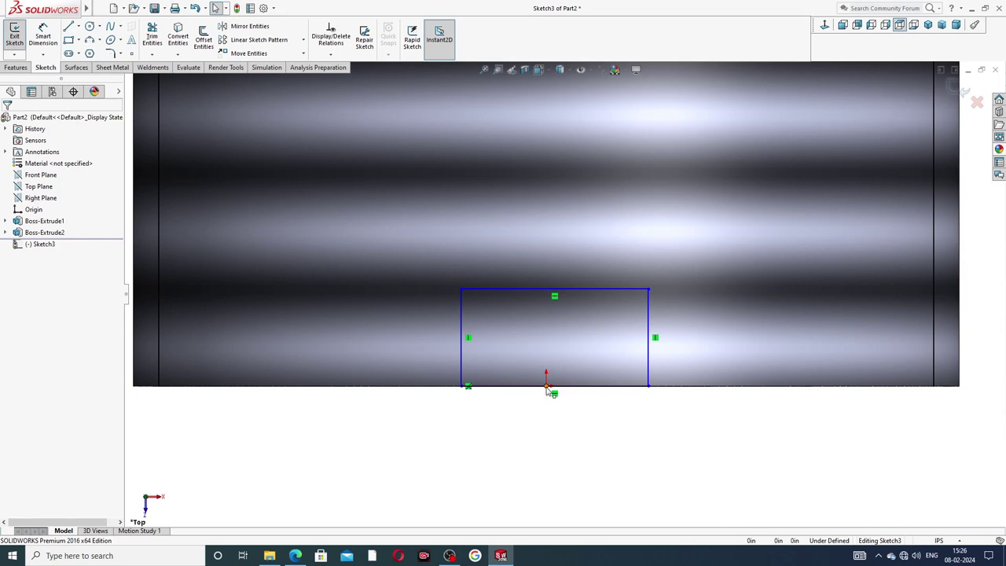
- Add a Midpoint relation between the origin and the rectangle's bottom line
click(547, 388)
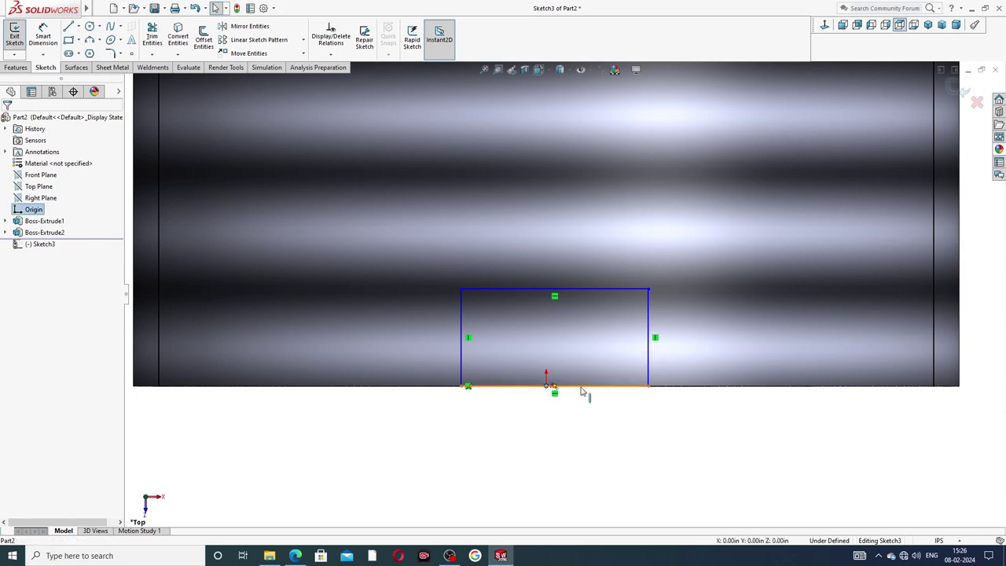
ctrl+click(581, 386)
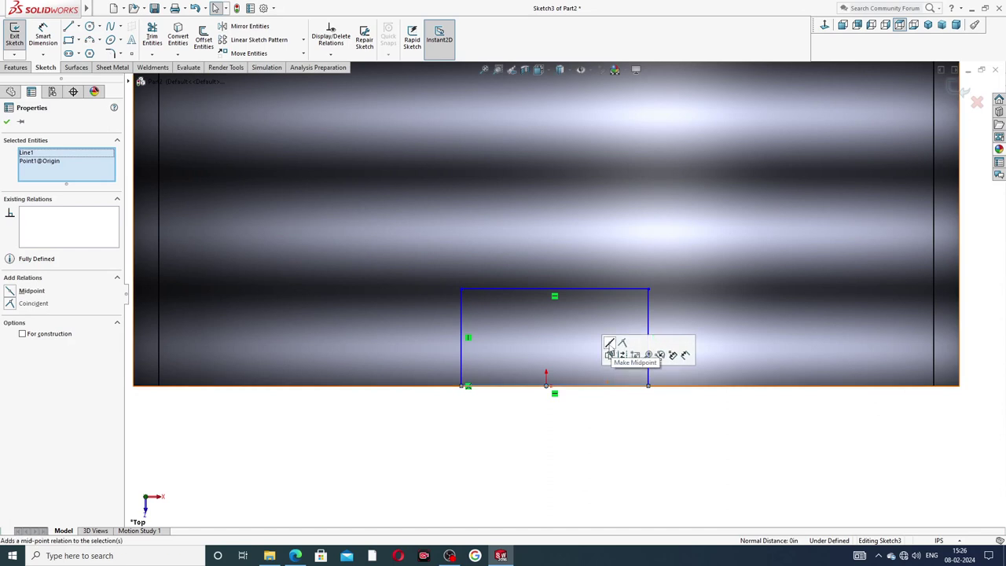
click(609, 344)
click(598, 408)
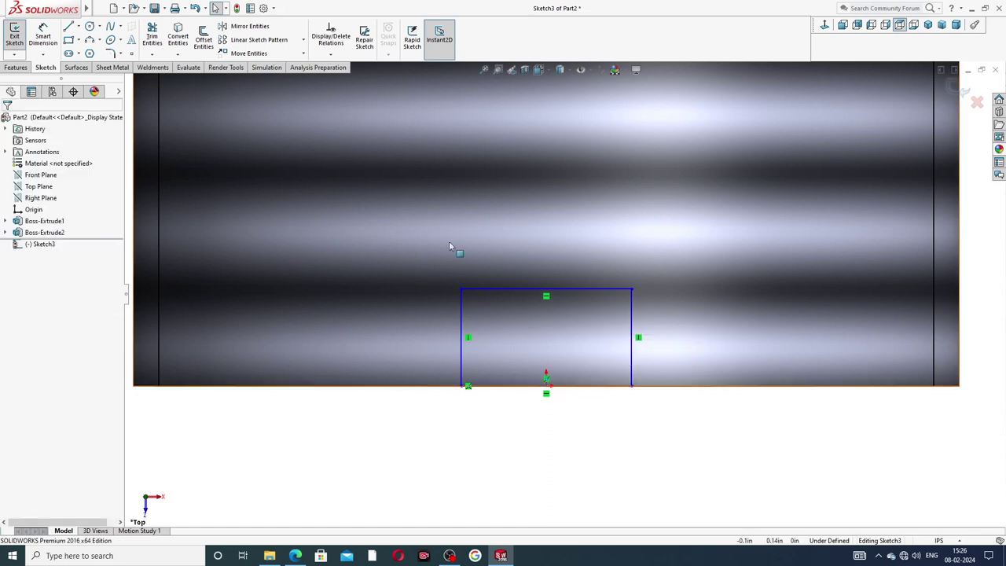
- Dimension the rectangle 0.09 in wide and 0.13 in tall
click(43, 35)
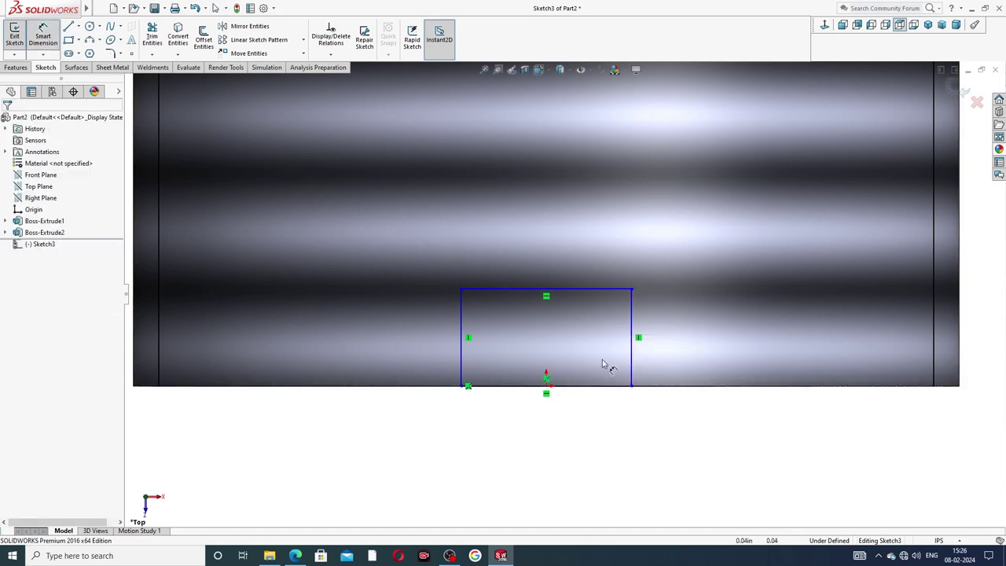
click(601, 388)
click(547, 416)
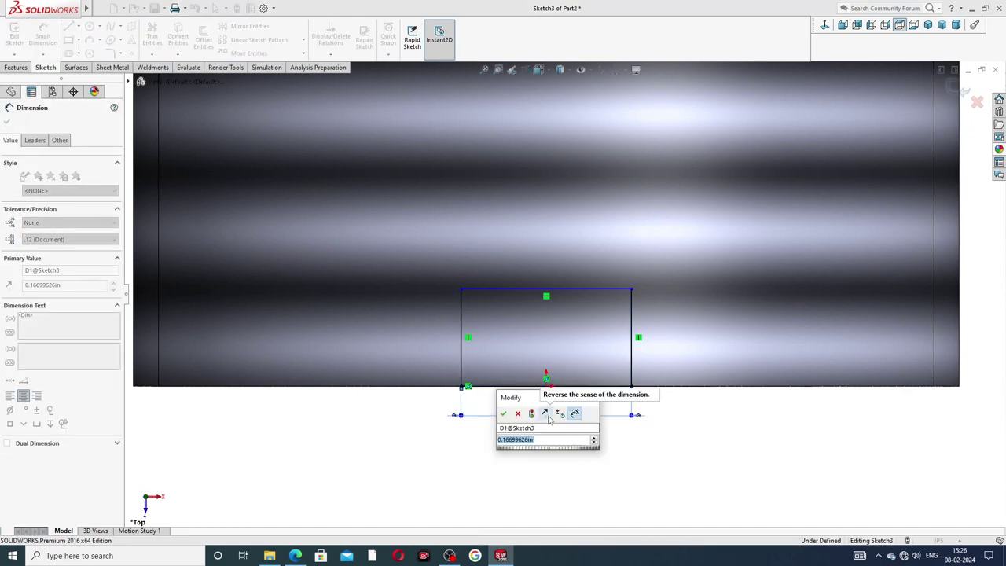
text(.09)
key(Return)
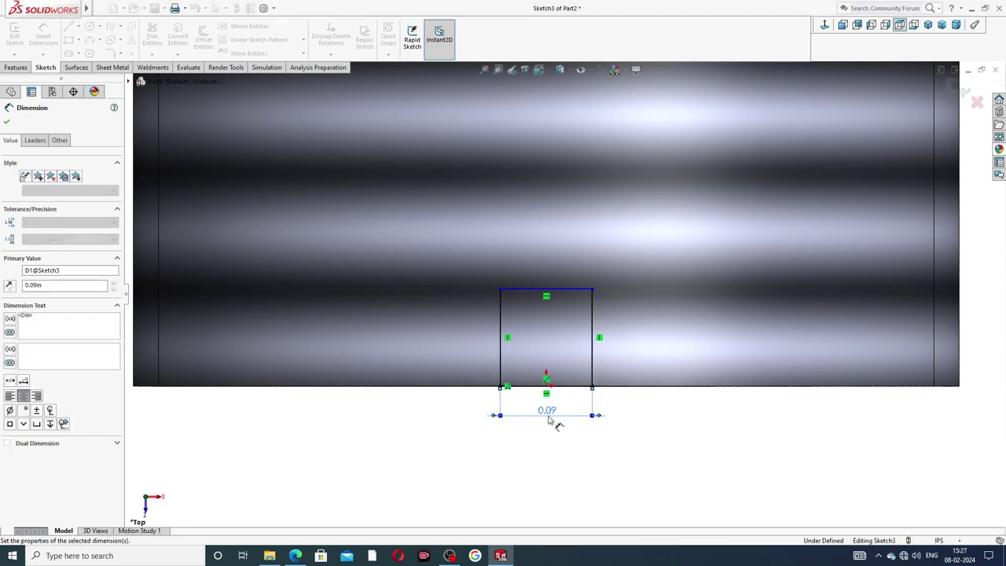
click(592, 325)
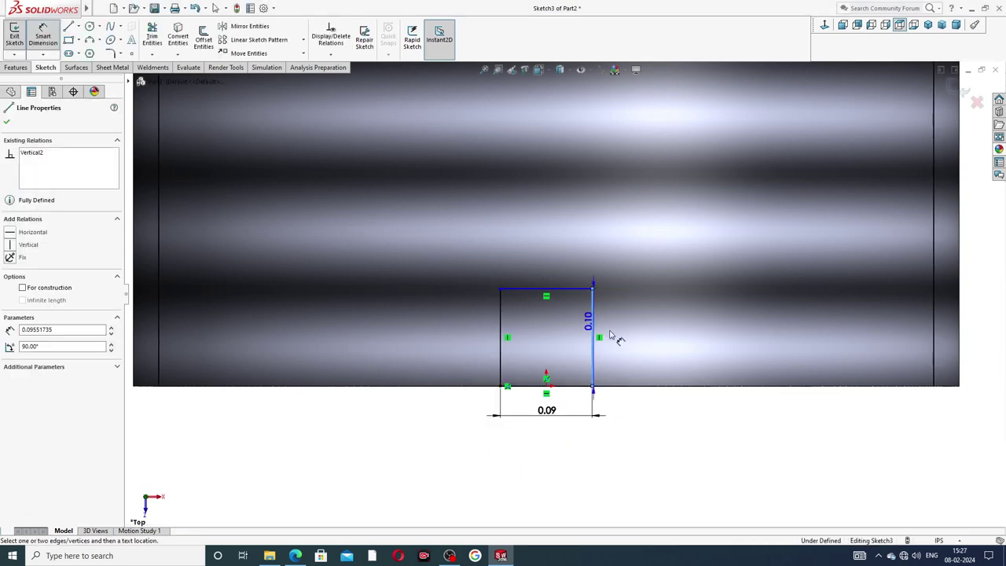
click(618, 338)
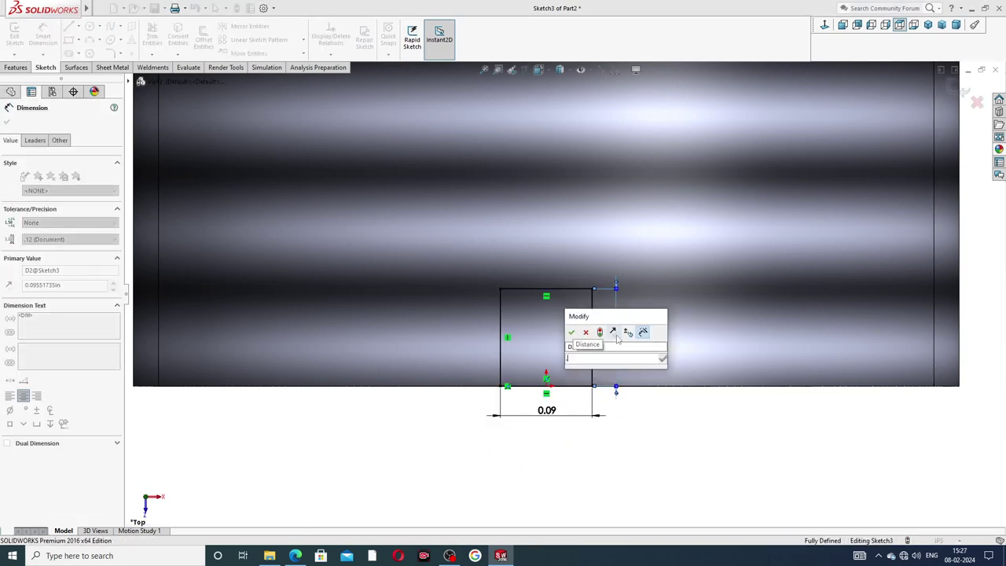
text(0.13)
key(Return)
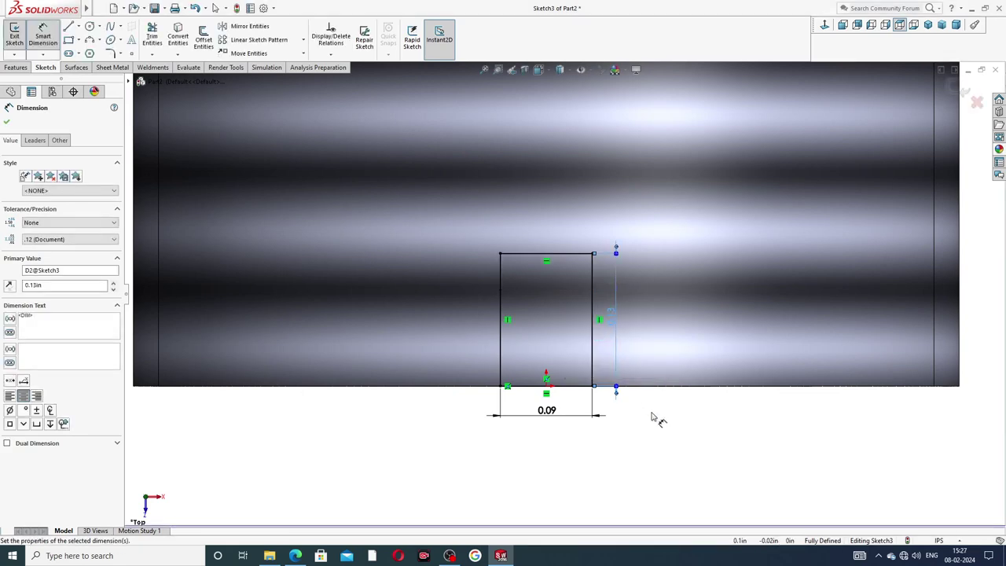
key(Escape)
click(621, 322)
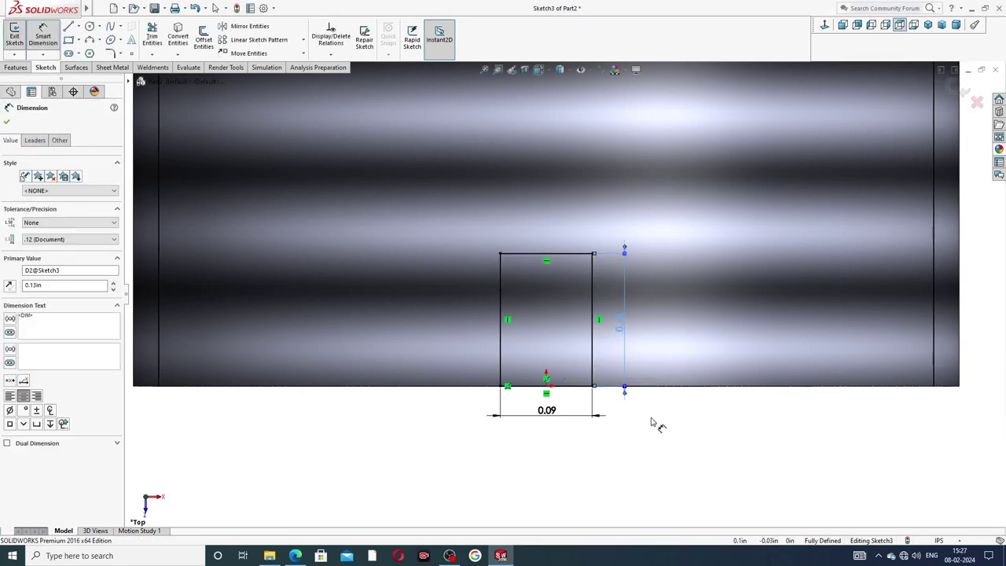
click(653, 422)
- Compare with the collar reference drawing, then return to plain selection
click(296, 556)
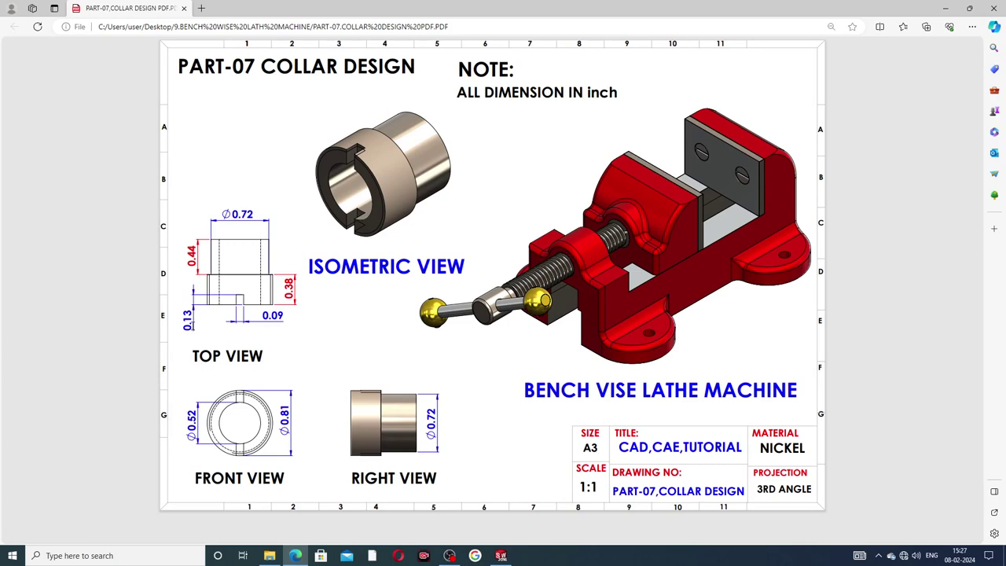
click(295, 556)
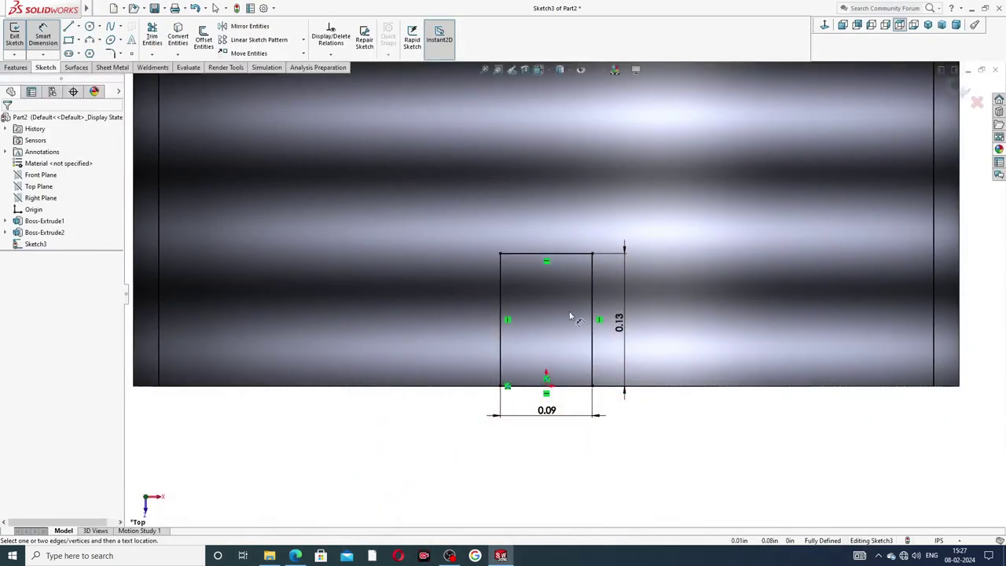
right_click(602, 443)
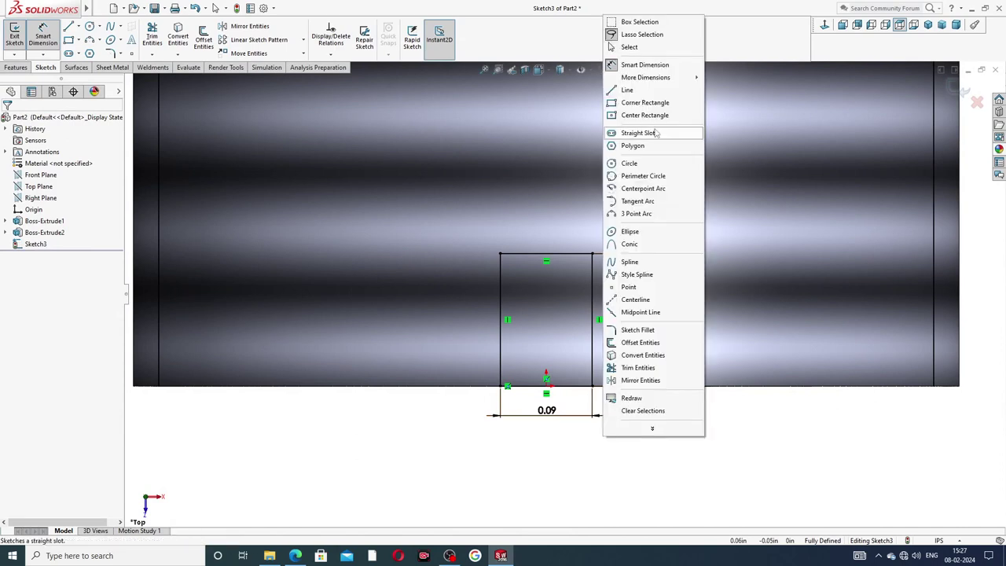
click(632, 47)
- Extrude-cut the rectangle Through All - Both to notch two opposite slots in the collar's end
key(f)
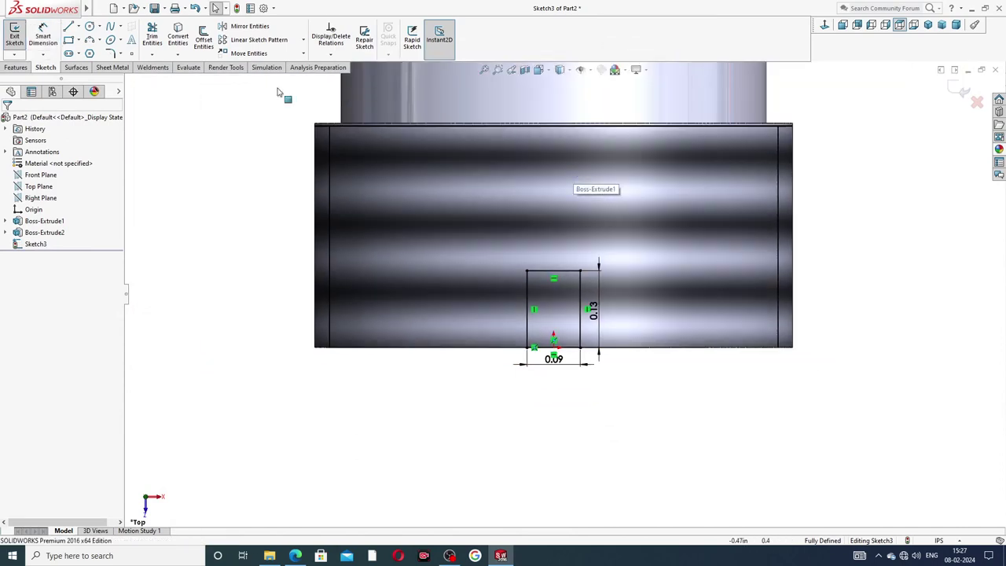
click(16, 68)
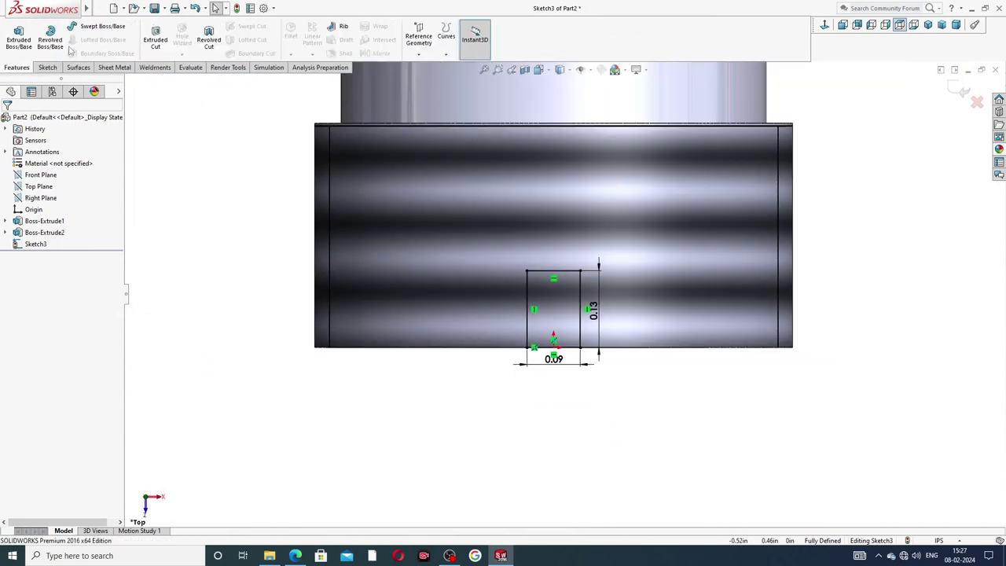
click(156, 39)
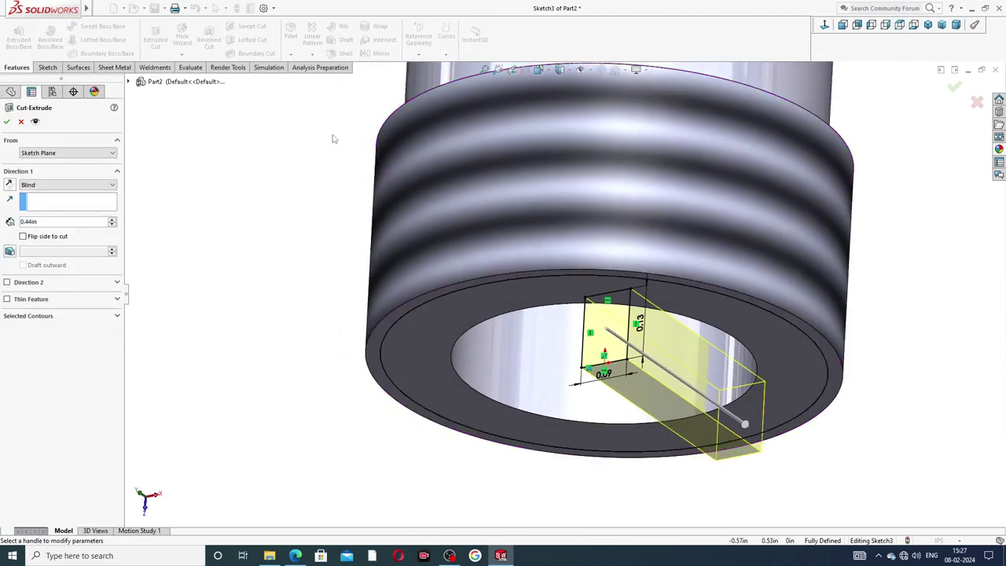
click(84, 185)
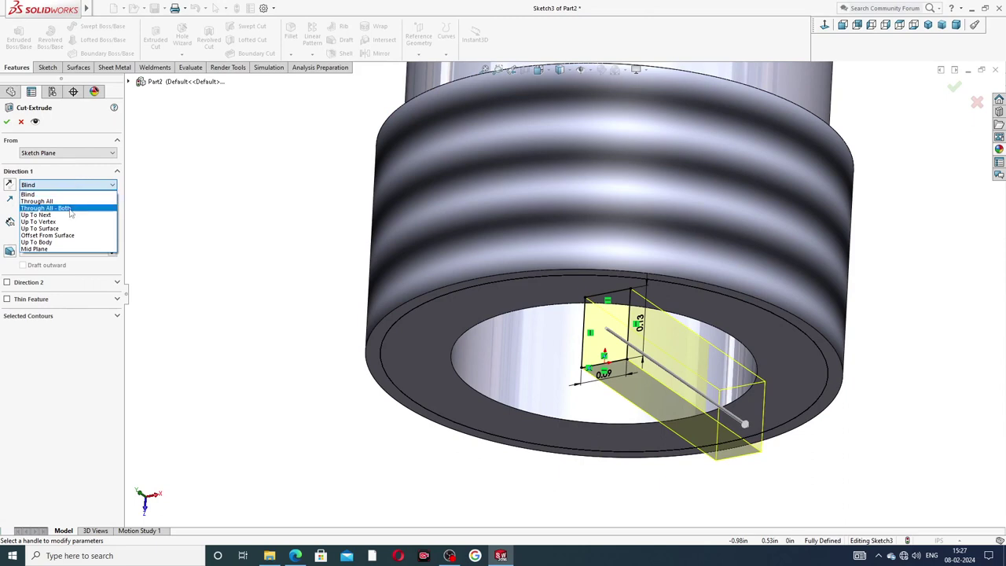
click(71, 209)
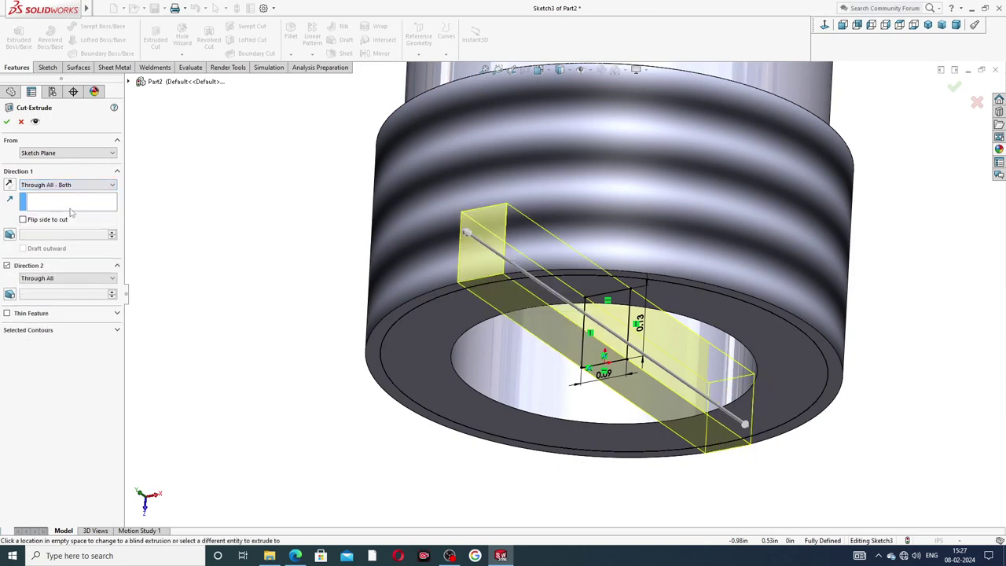
click(7, 122)
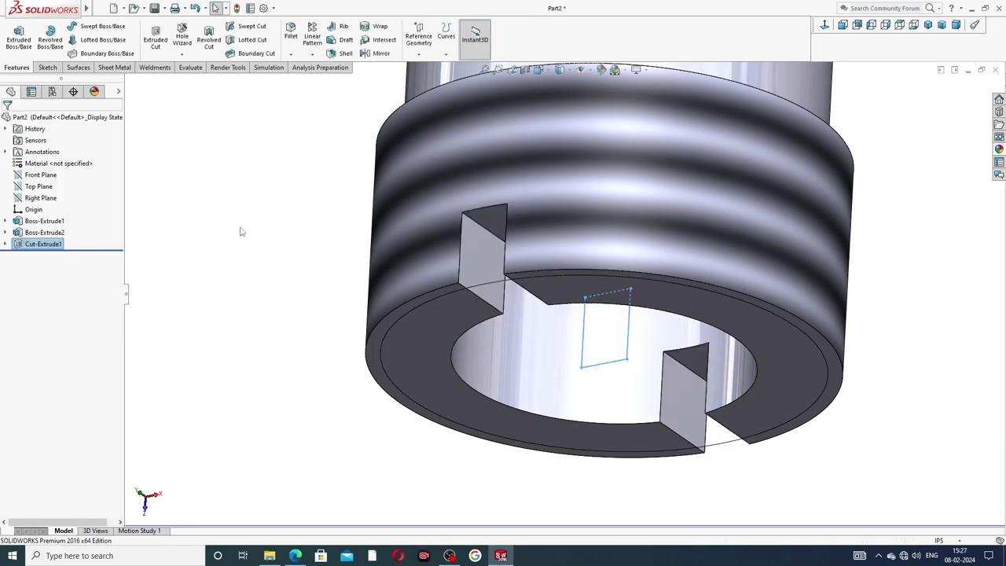
- Orbit to inspect the slot, then apply the polished nickel appearance to the part
mouse_move(242, 231)
middle_down()
mouse_move(615, 236)
mouse_move(711, 159)
mouse_move(506, 208)
middle_up()
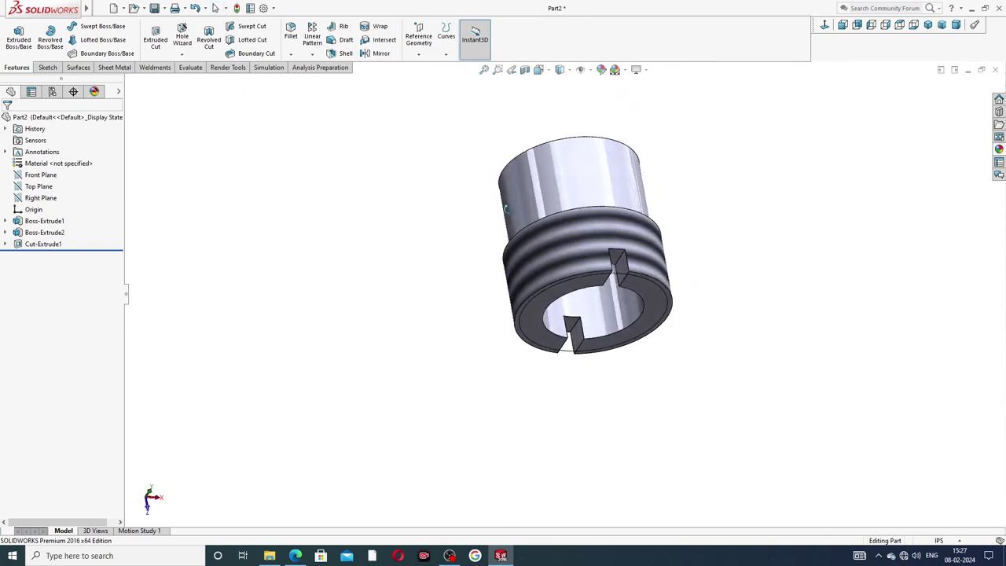
middle_drag(506, 208, 618, 207)
scroll(617, 206, down, 3)
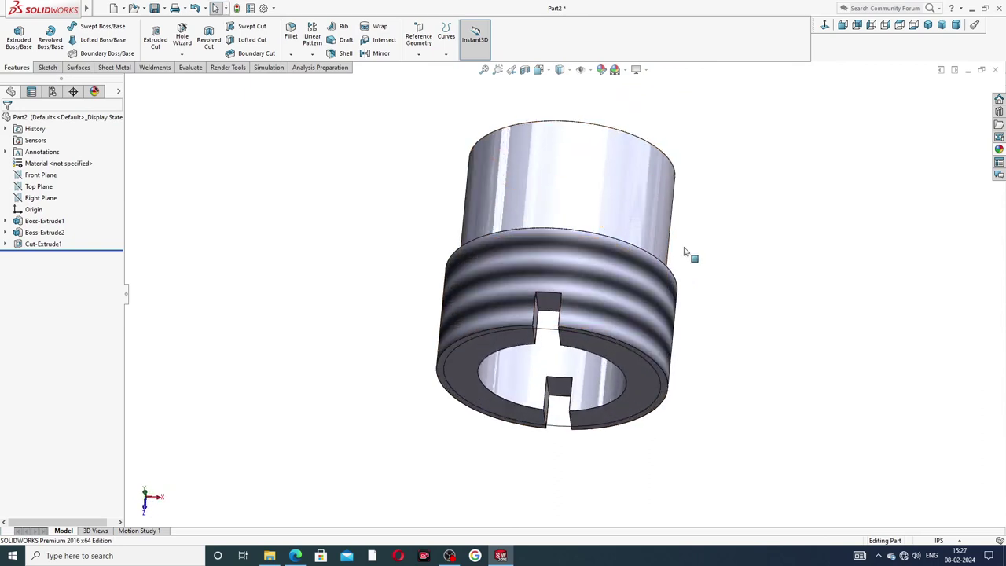
middle_drag(683, 251, 595, 163)
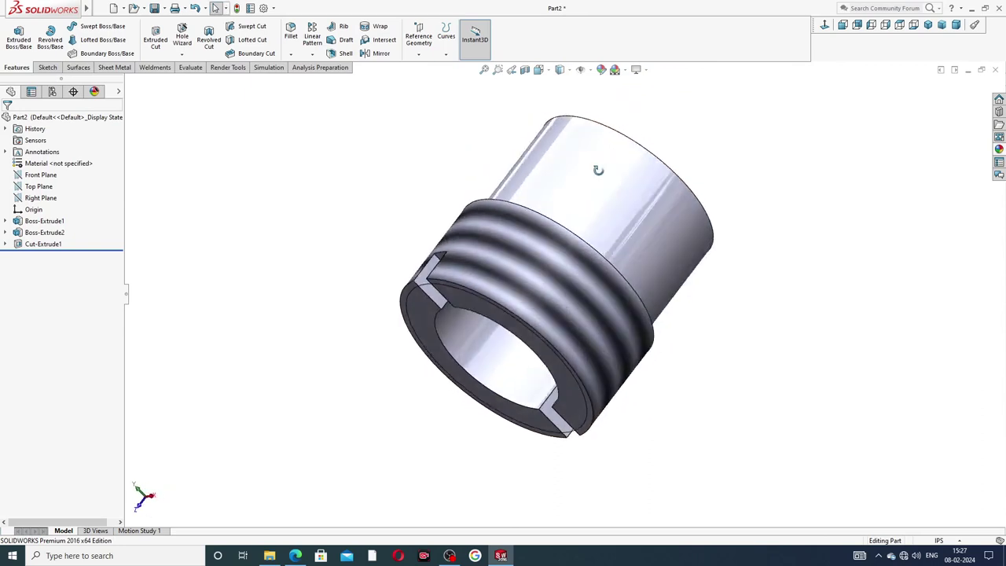
click(999, 149)
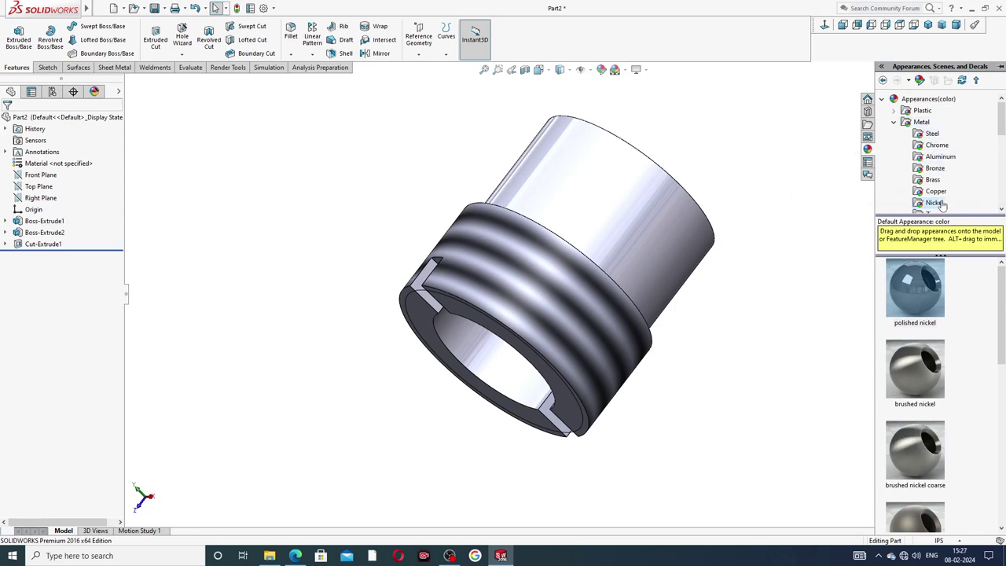
click(915, 293)
mouse_move(790, 154)
middle_down()
mouse_move(728, 195)
mouse_move(796, 240)
middle_up()
- Switch to the isometric view and bring up the PART-08 SET SCREW drawing in the browser
click(928, 25)
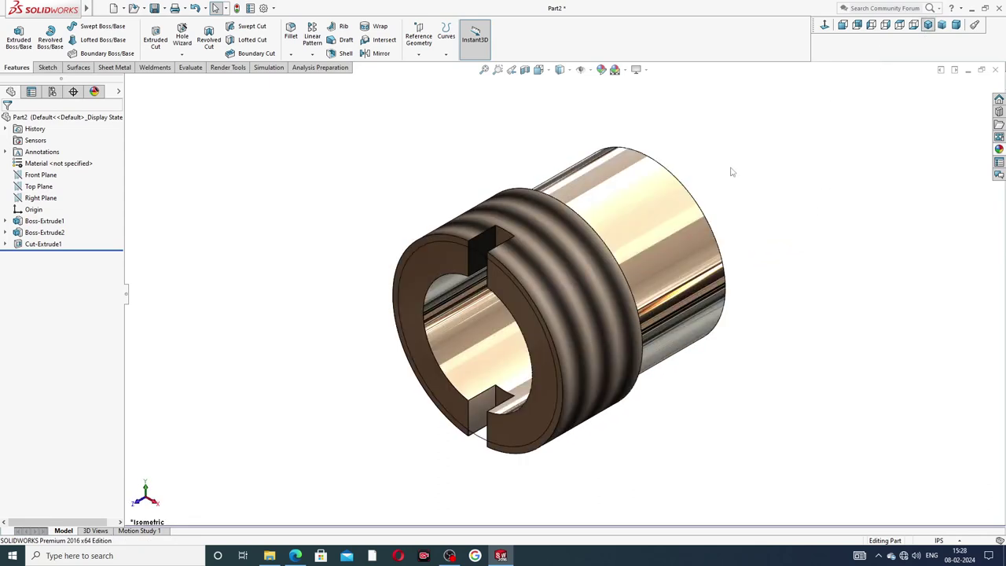
scroll(610, 220, down, 2)
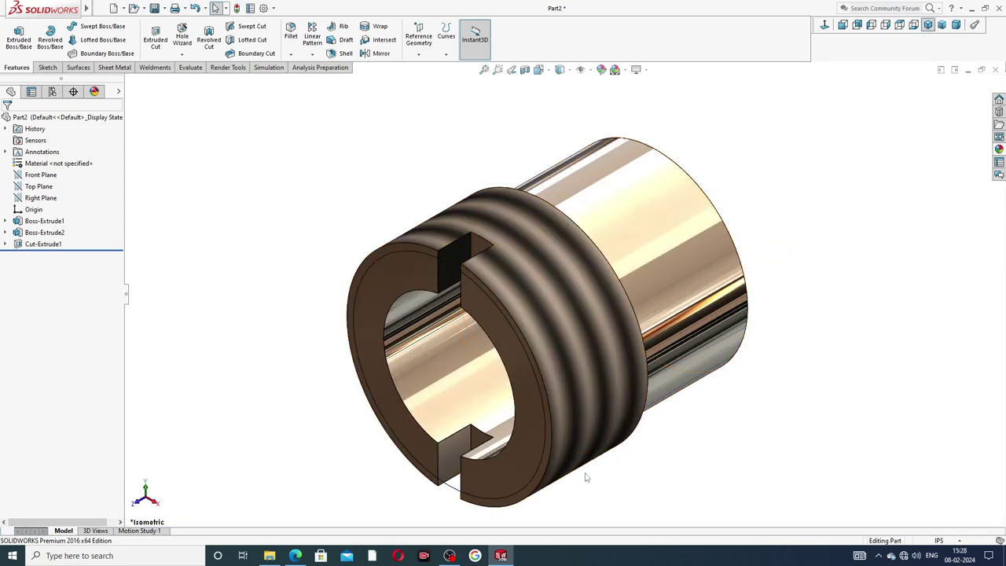
click(295, 555)
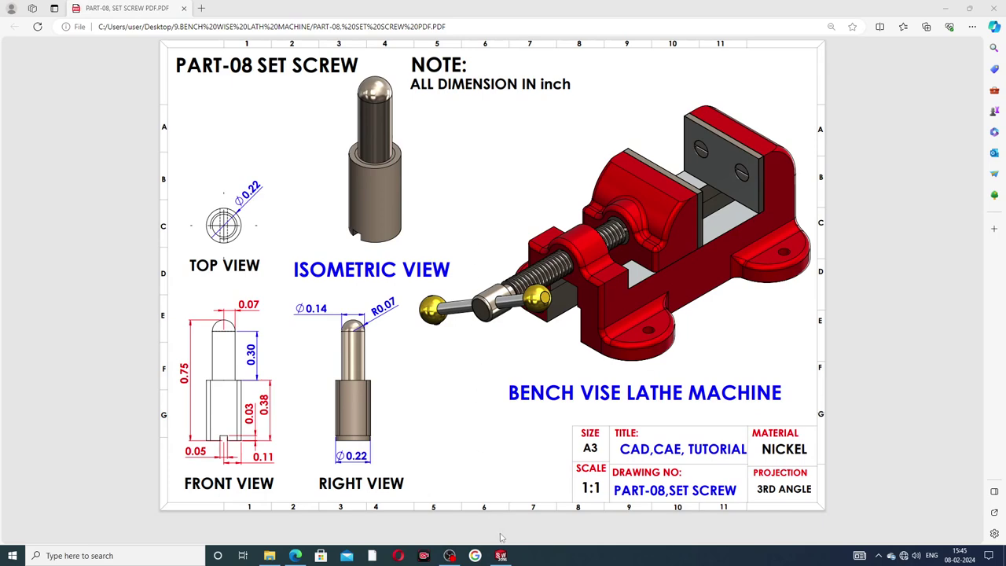
- Return to the set screw model and orbit toward its slotted threaded end
click(501, 556)
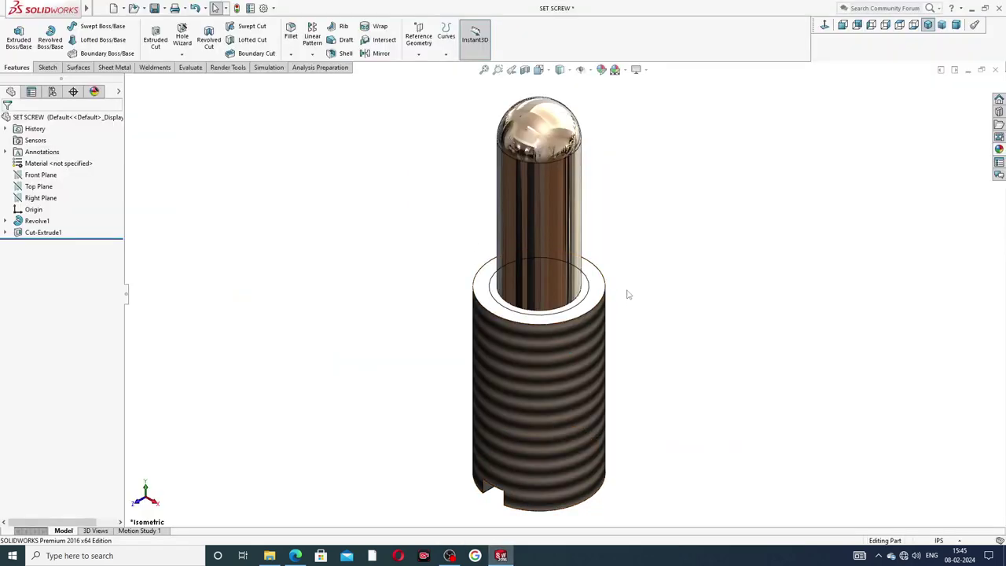
mouse_move(642, 225)
middle_down()
mouse_move(689, 129)
mouse_move(780, 198)
mouse_move(741, 117)
middle_up()
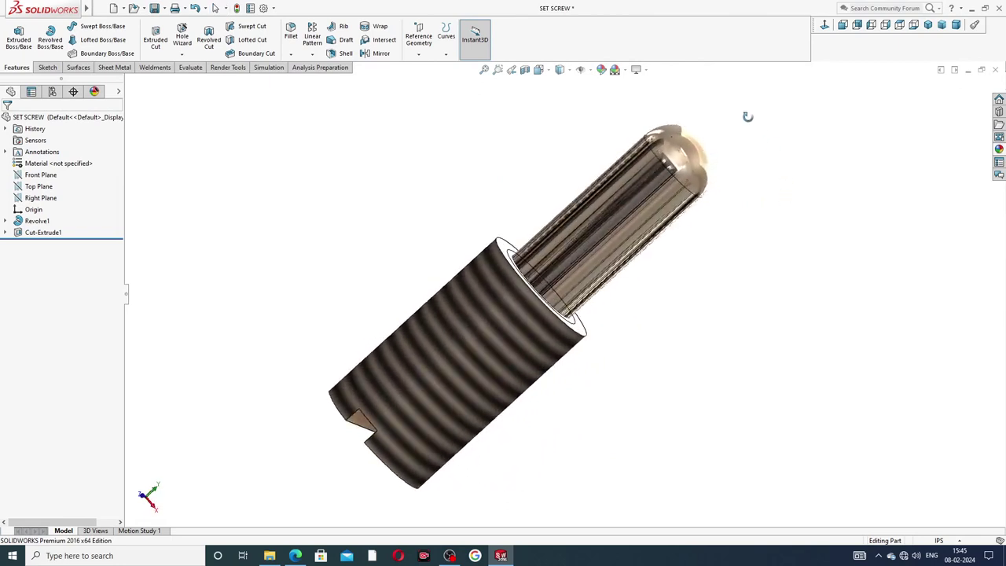
mouse_move(486, 298)
middle_down()
mouse_move(470, 344)
mouse_move(491, 330)
mouse_move(540, 203)
middle_up()
scroll(491, 281, down, 2)
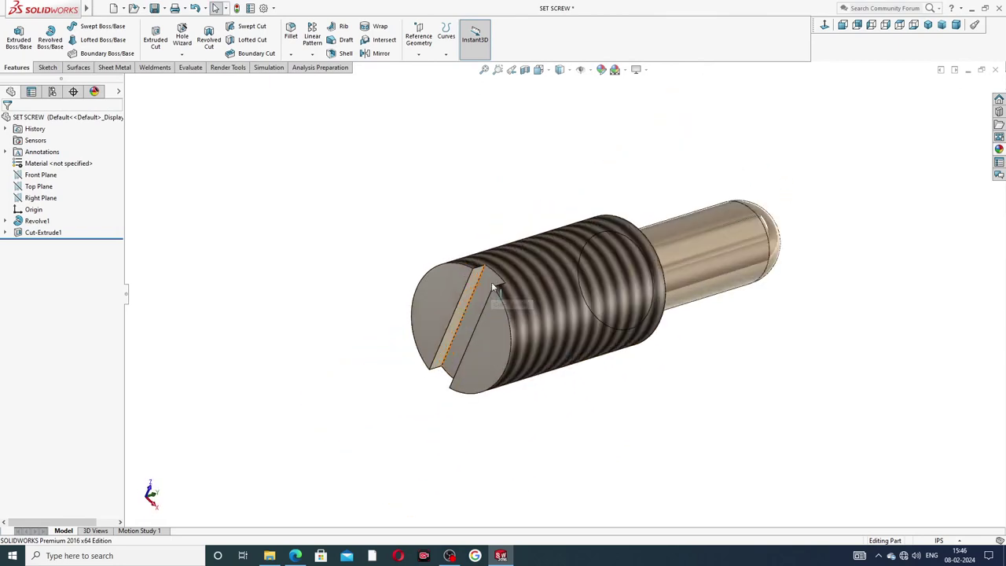
scroll(486, 282, down, 2)
middle_drag(485, 283, 517, 301)
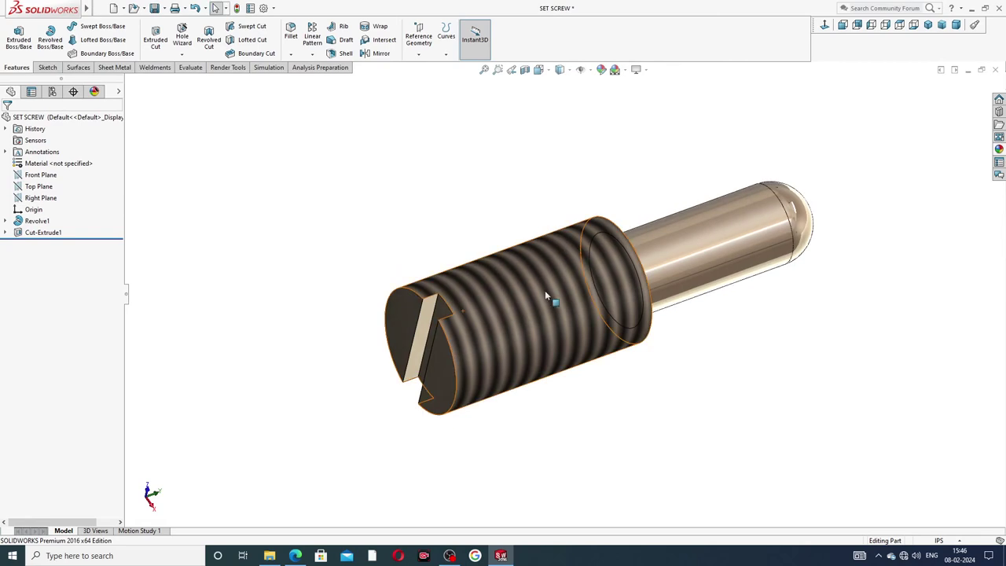
- Orbit the screw through side and threaded-end views, then close the document
middle_drag(612, 253, 652, 238)
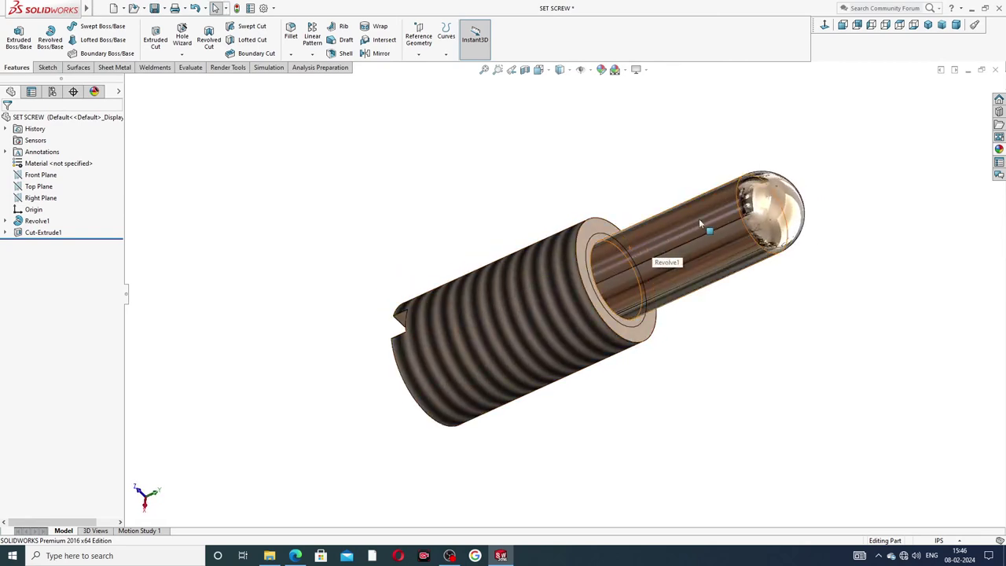
mouse_move(703, 255)
middle_down()
mouse_move(660, 251)
mouse_move(679, 353)
mouse_move(629, 270)
middle_up()
middle_drag(454, 318, 344, 312)
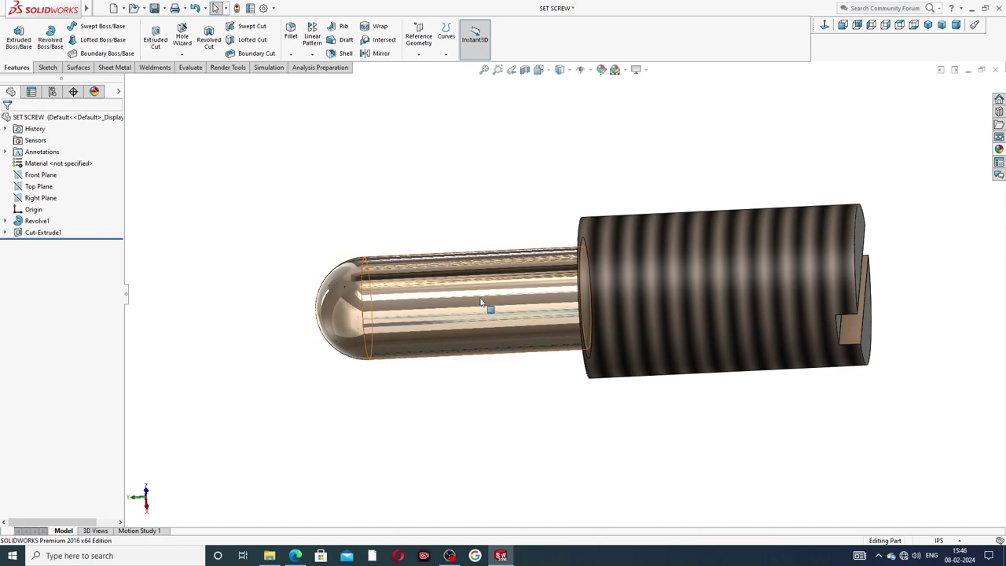
mouse_move(521, 291)
middle_down()
mouse_move(655, 274)
mouse_move(550, 269)
mouse_move(736, 227)
mouse_move(678, 152)
mouse_move(828, 222)
mouse_move(798, 178)
middle_up()
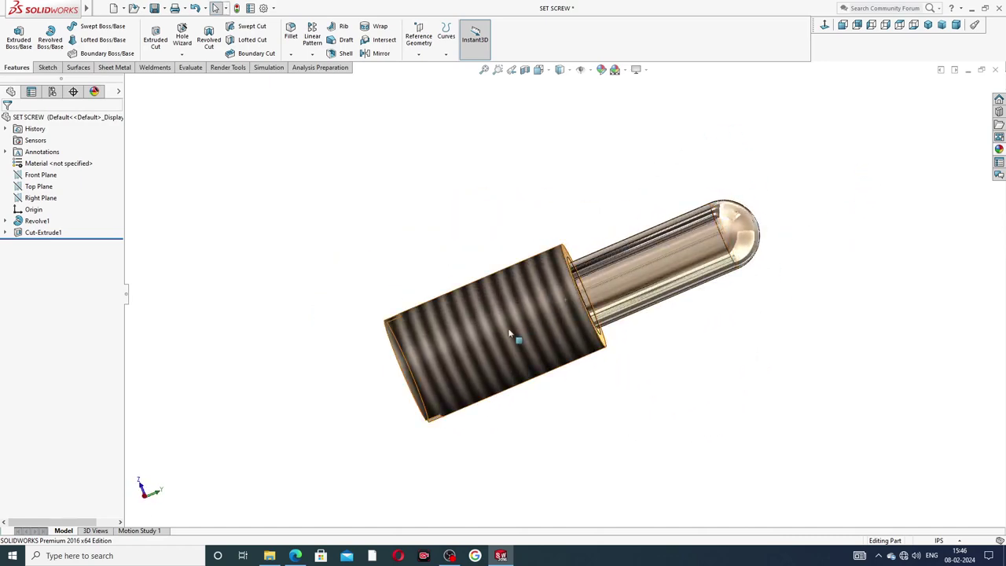
scroll(507, 348, down, 2)
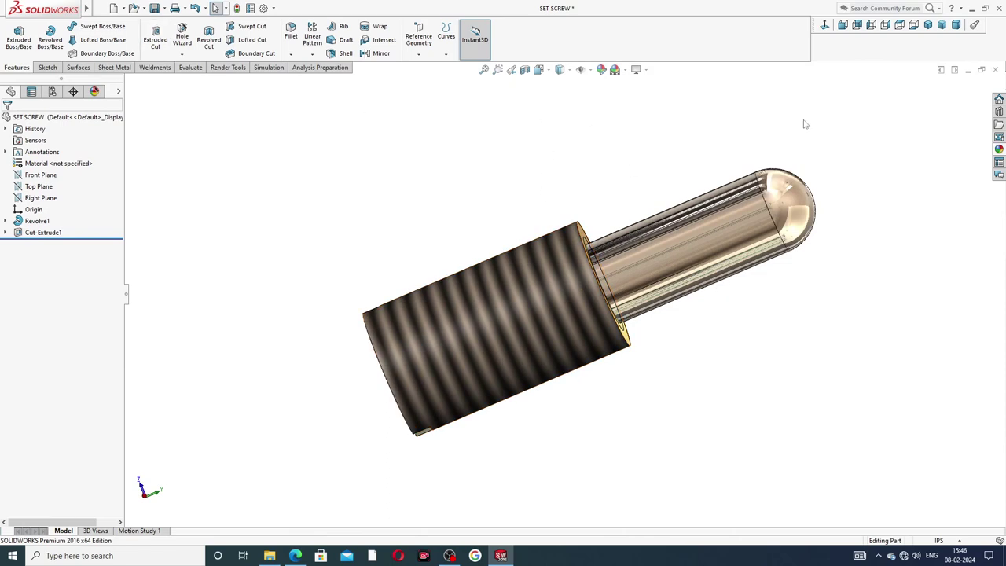
click(995, 70)
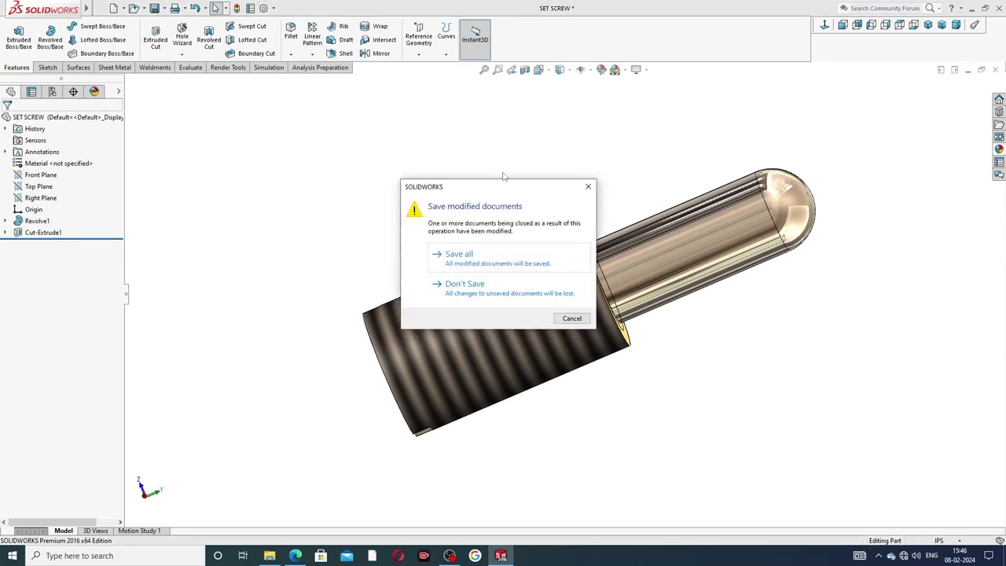
- Discard the set screw's unsaved changes and create a new Part document
click(508, 284)
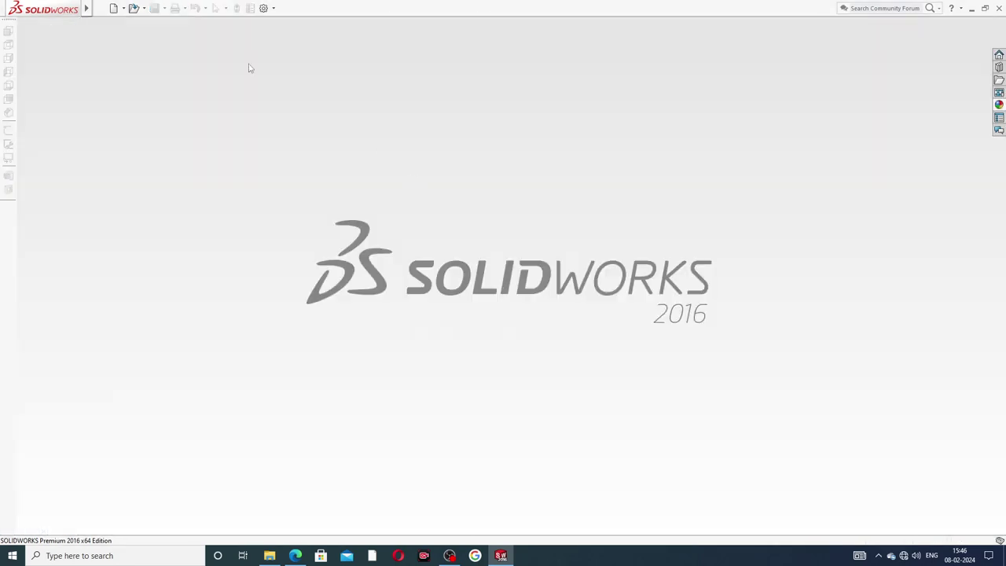
click(113, 8)
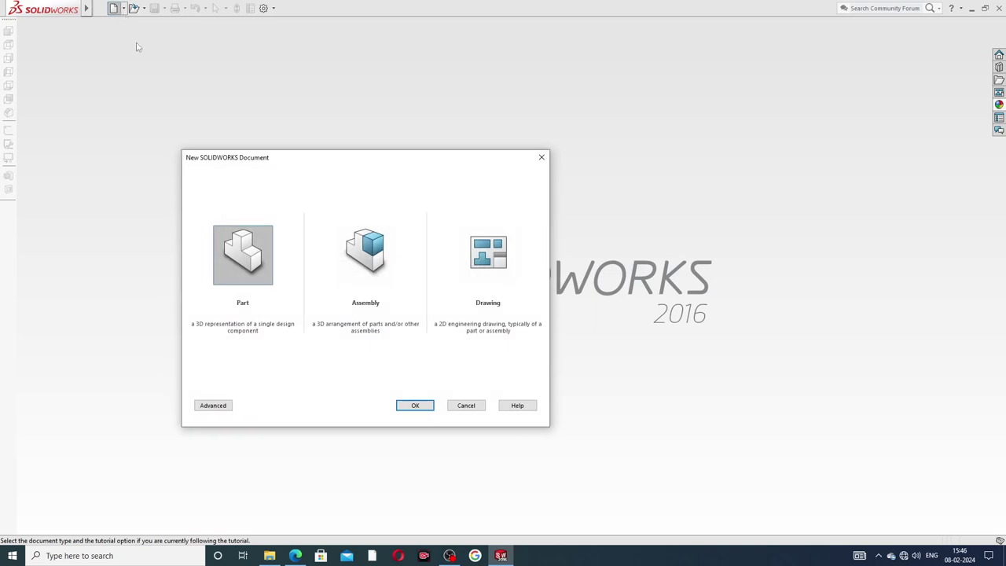
click(414, 405)
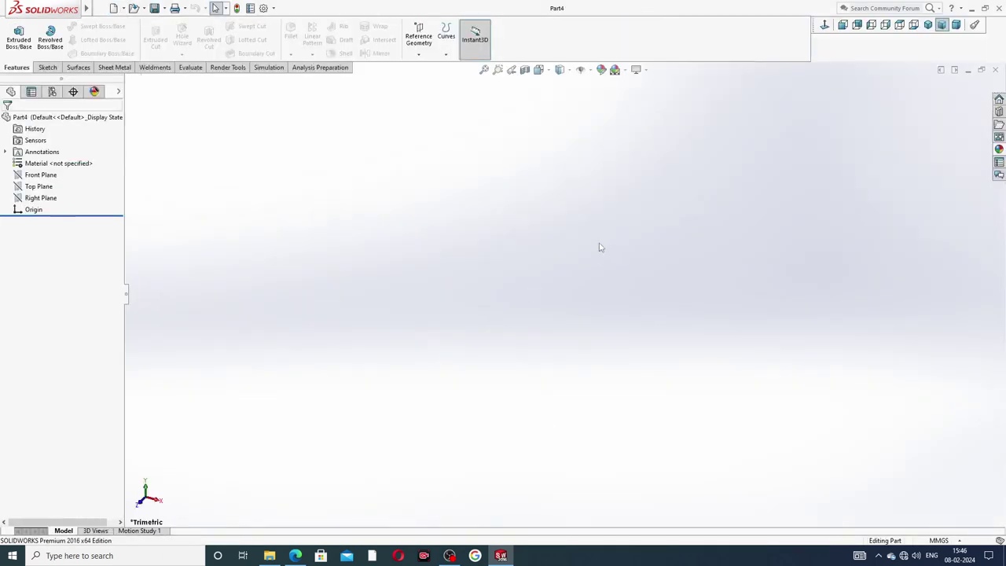
- Set the part's units to IPS and apply the Plain White scene
click(934, 540)
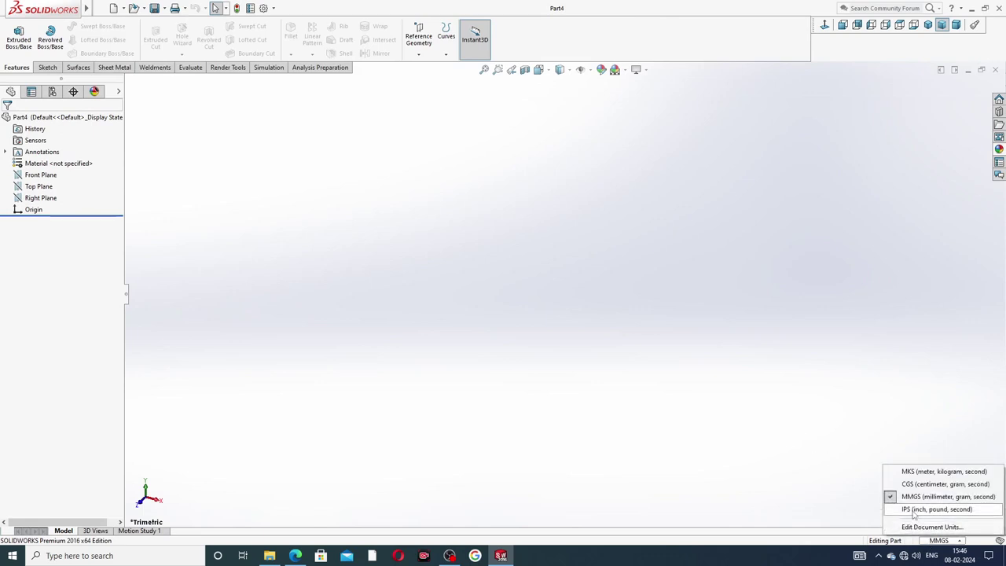
click(913, 511)
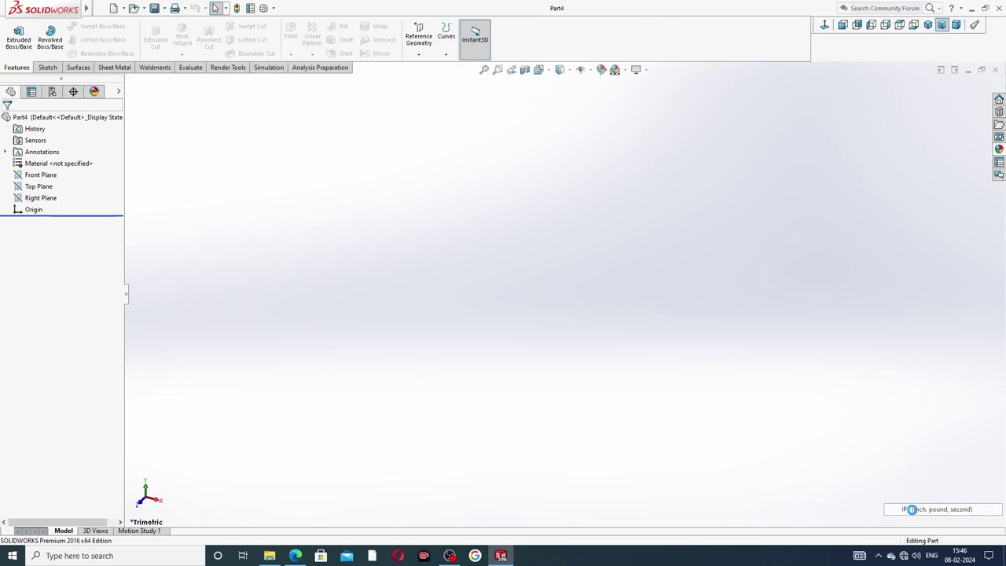
click(624, 70)
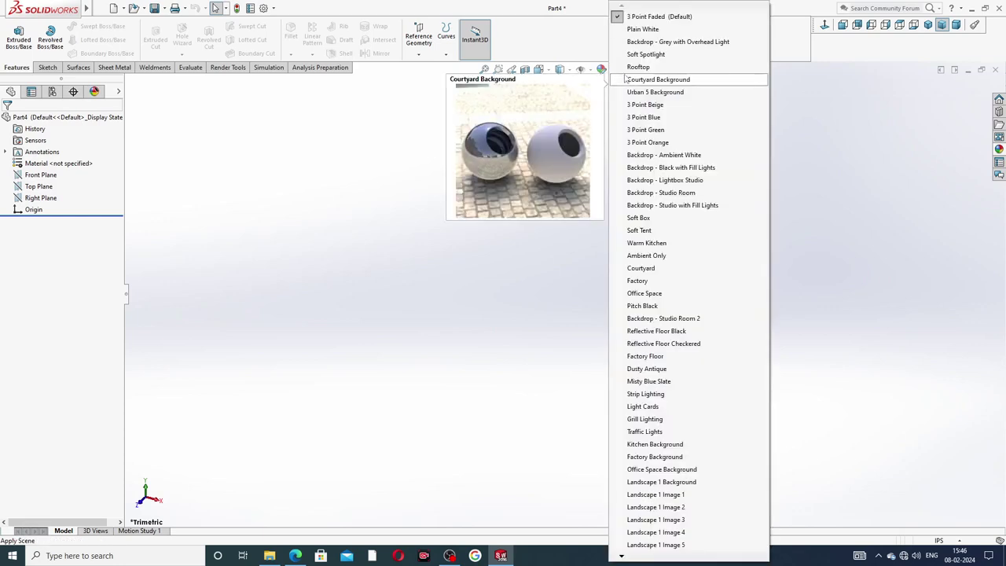
click(641, 32)
- Raise shaded and wireframe image quality to maximum in Document Properties > Image Quality
click(265, 8)
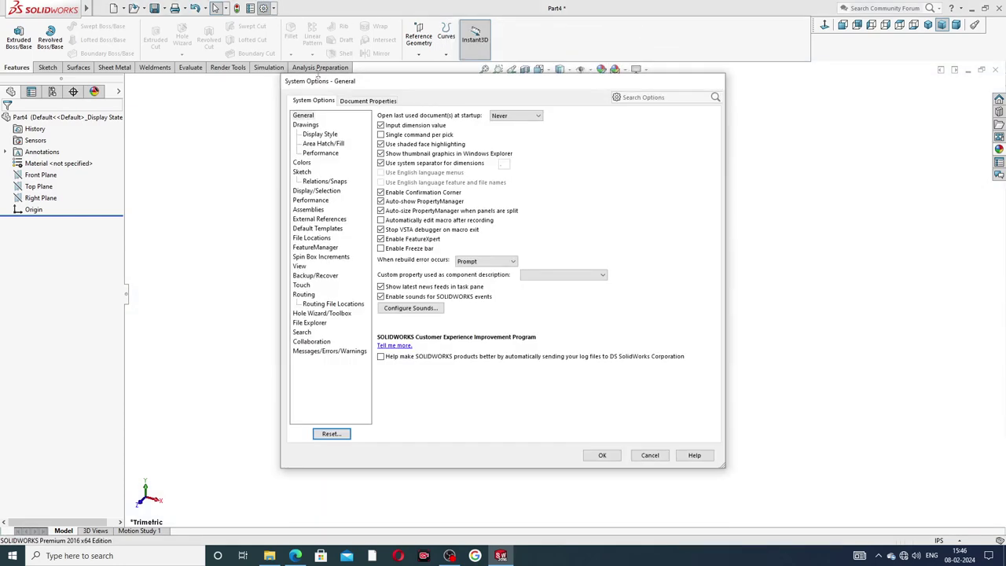
click(357, 102)
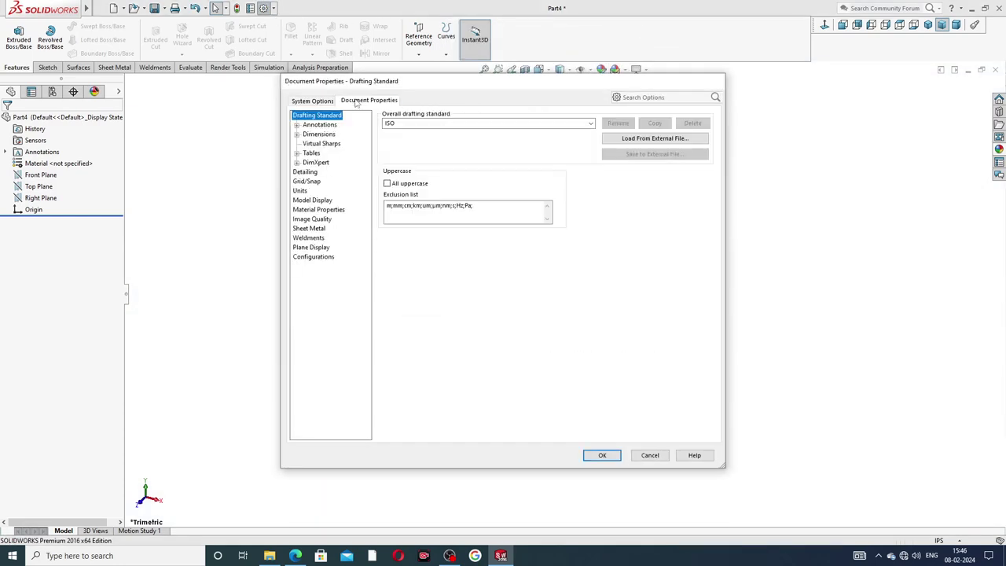
click(312, 219)
drag(462, 132, 577, 132)
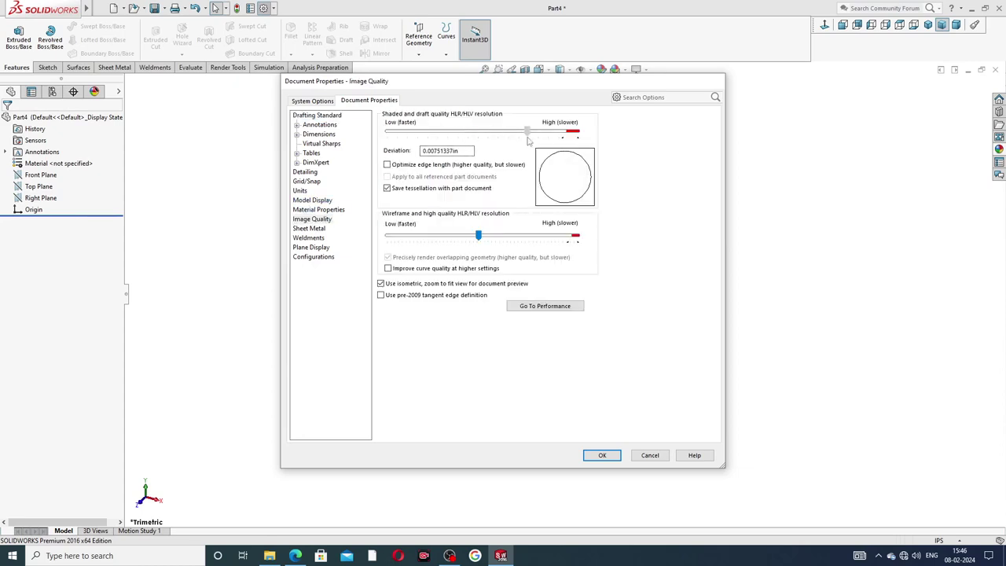
drag(478, 236, 576, 236)
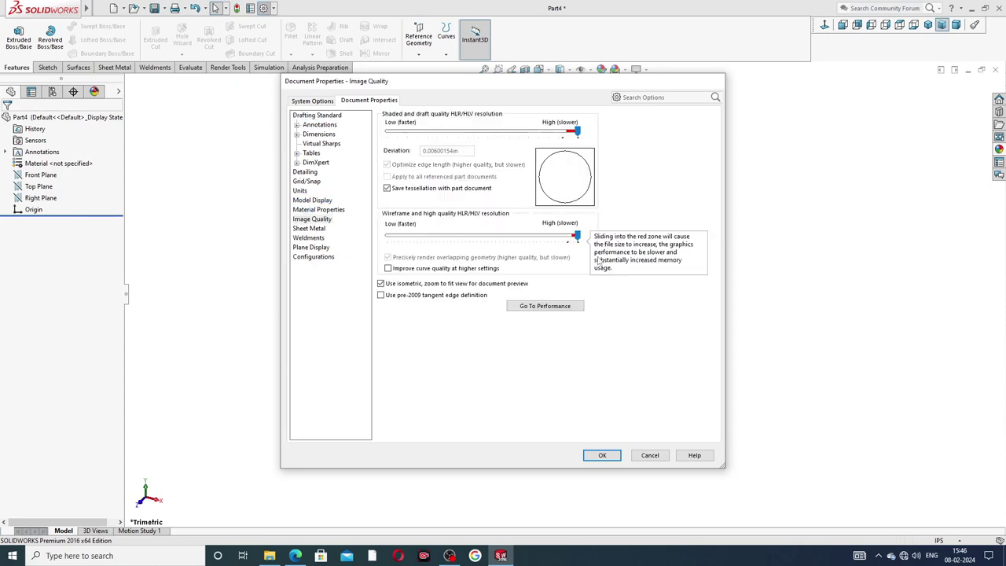
click(602, 456)
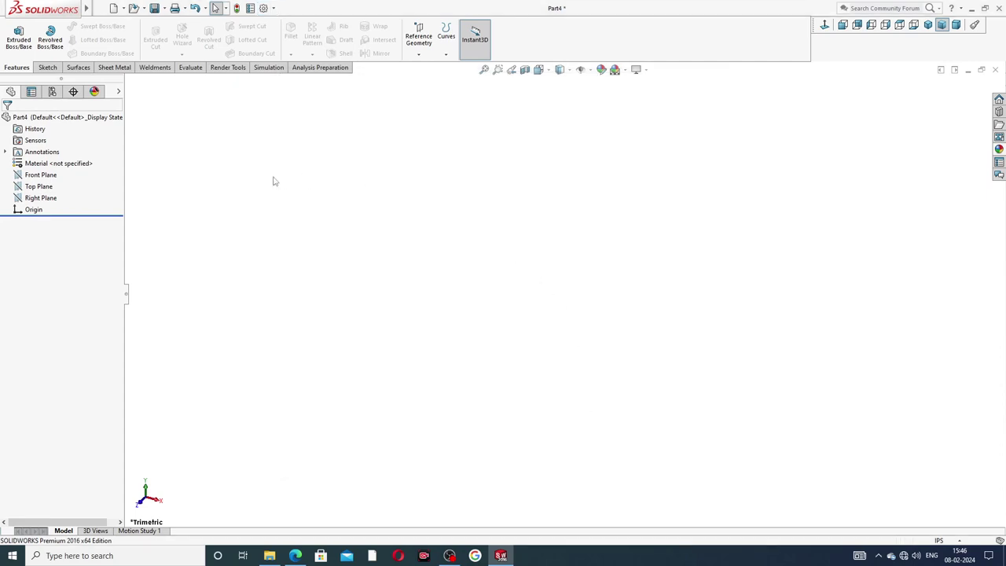
- Switch to the PART-08 SET SCREW reference drawing in Edge
click(295, 555)
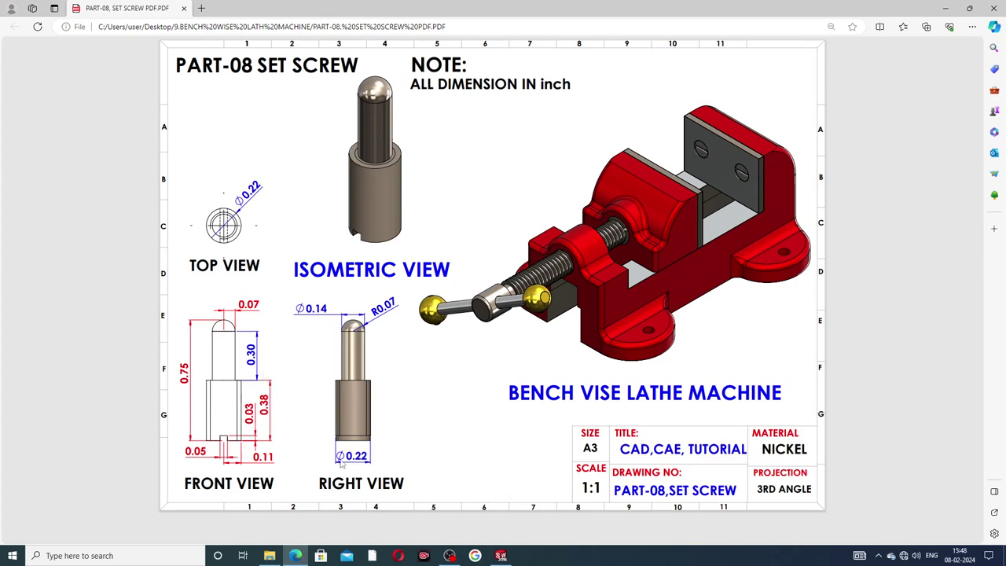
- Return to Part4 and start a sketch on the Front Plane
key(alt+Tab)
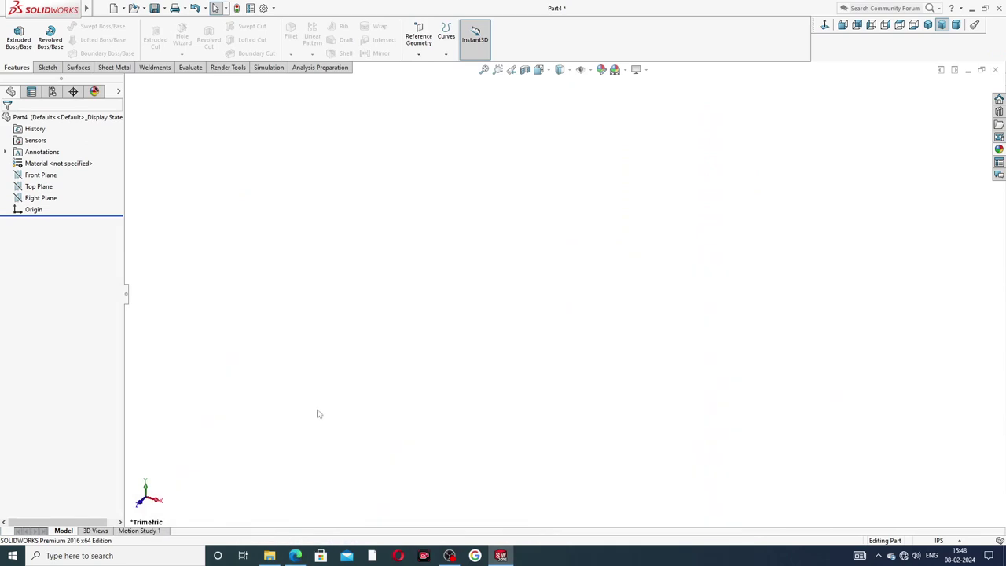
click(45, 175)
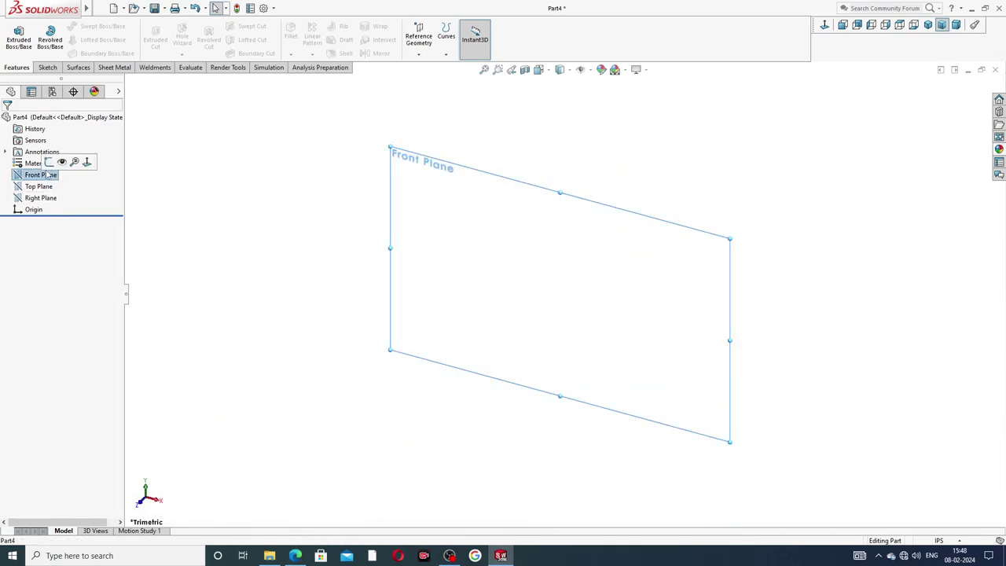
click(49, 162)
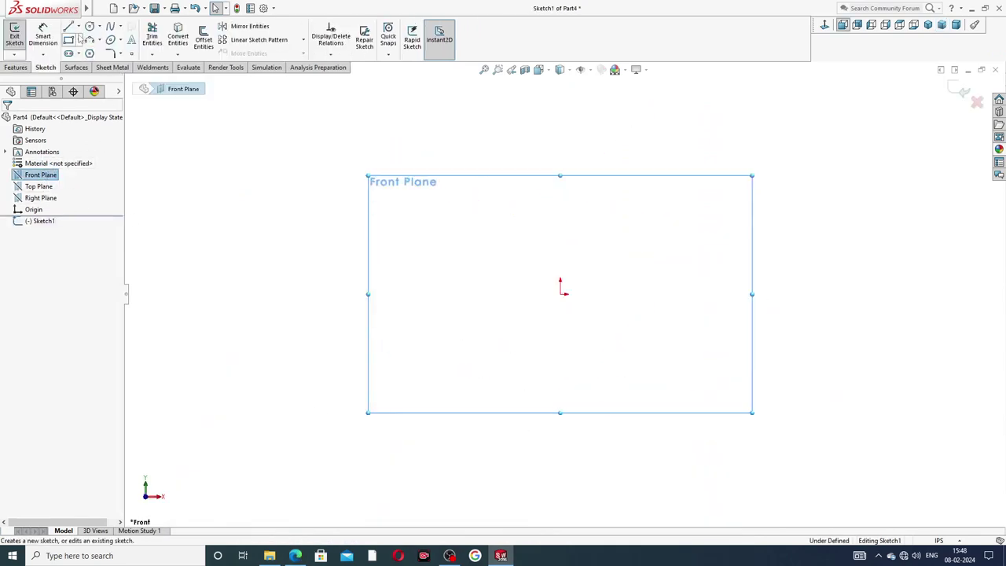
- Draw the half-profile: axis line, base, threaded edge, step, shank edge and domed arc tip
click(78, 26)
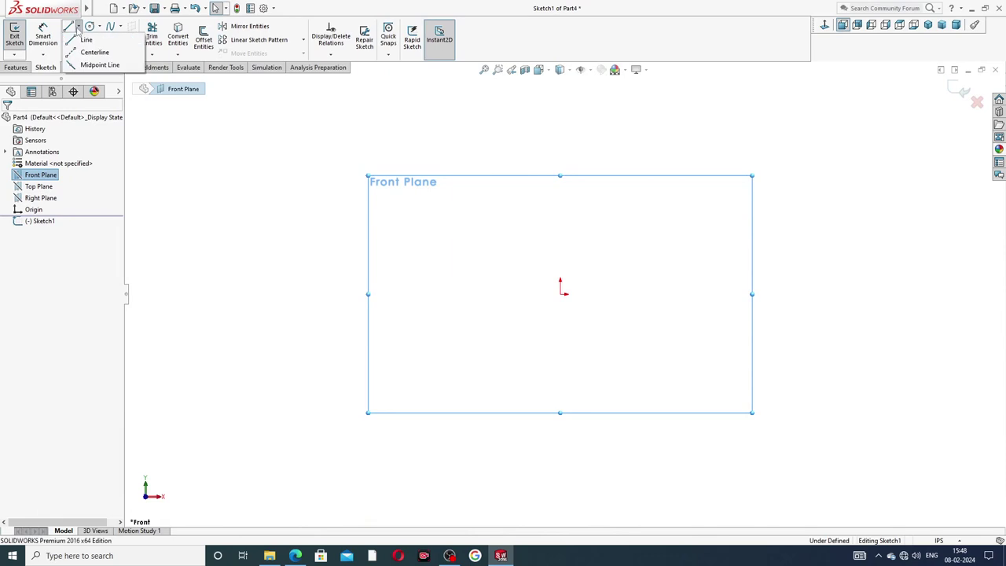
click(86, 42)
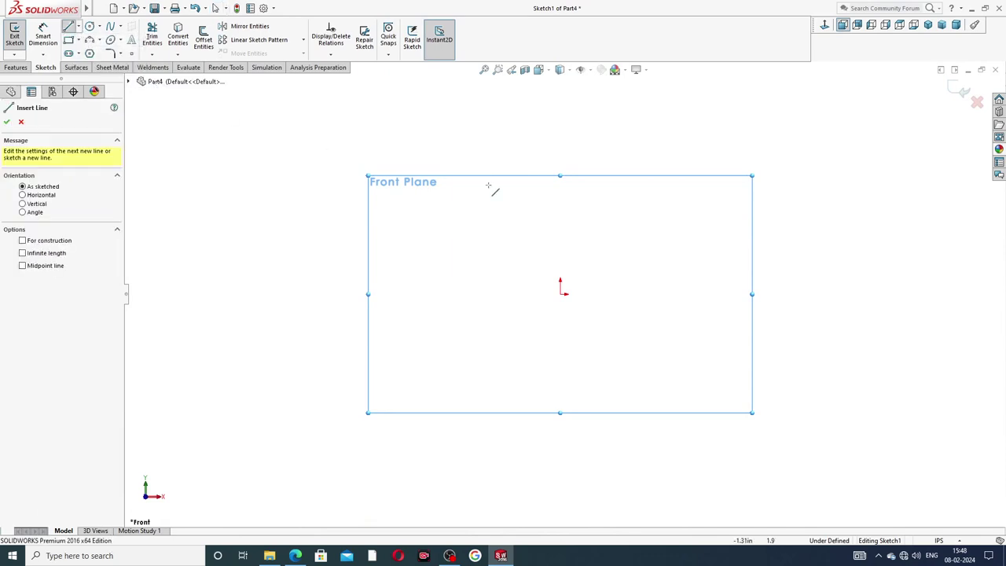
click(560, 131)
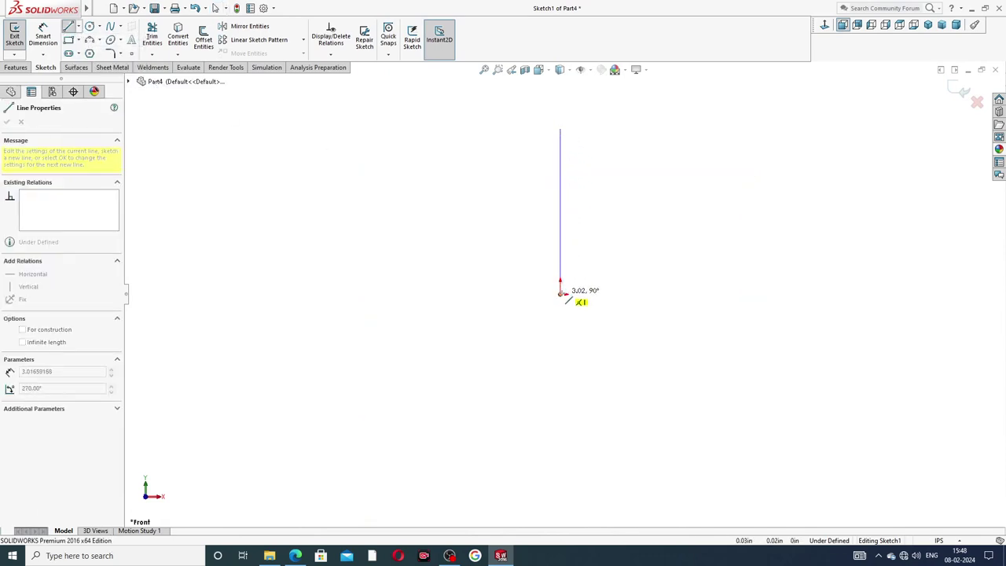
click(560, 293)
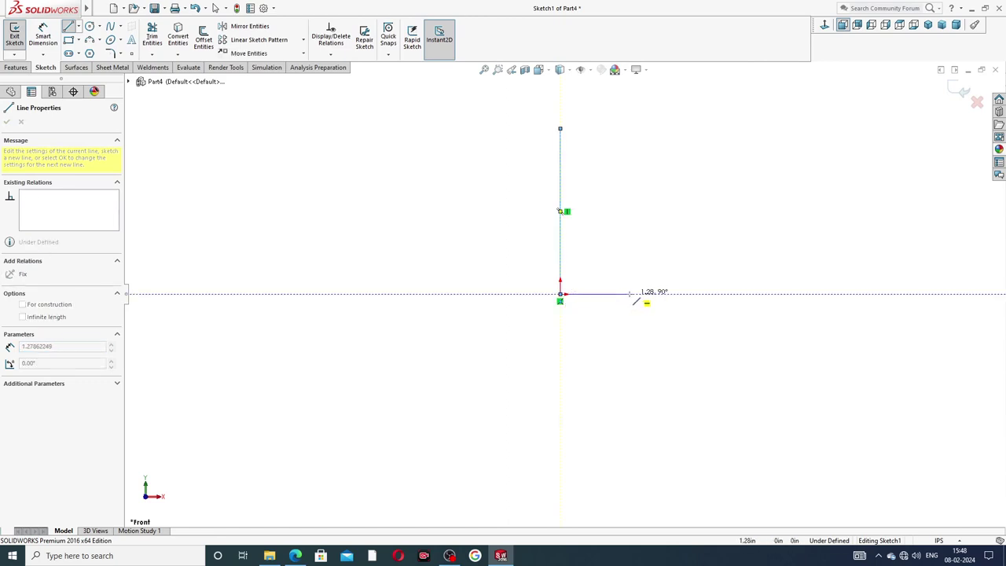
click(625, 294)
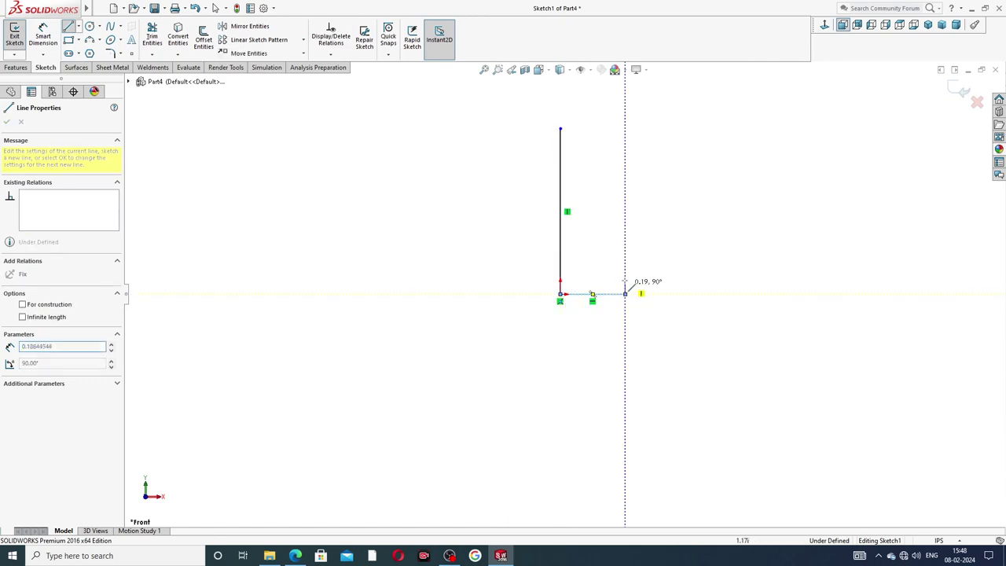
click(625, 233)
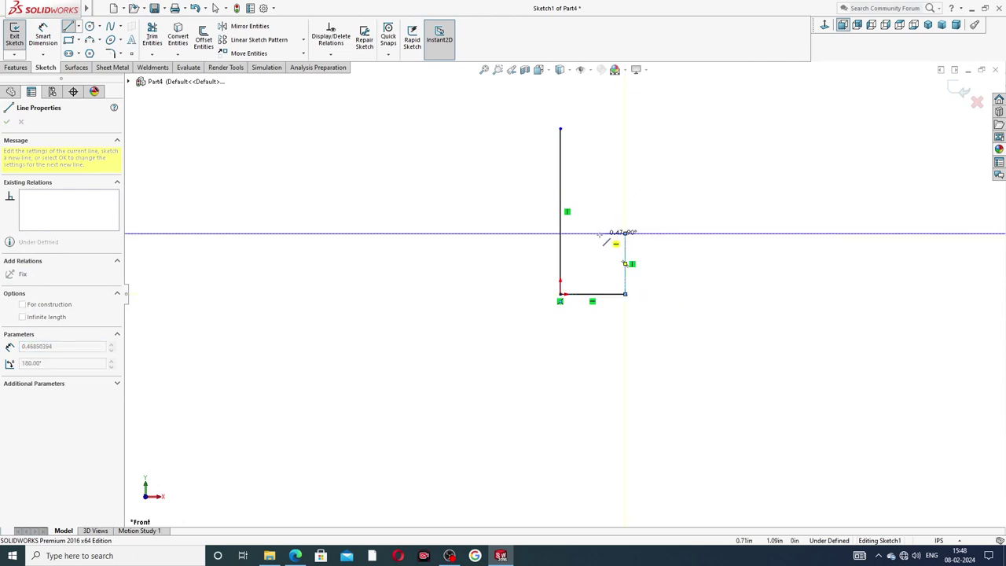
click(600, 233)
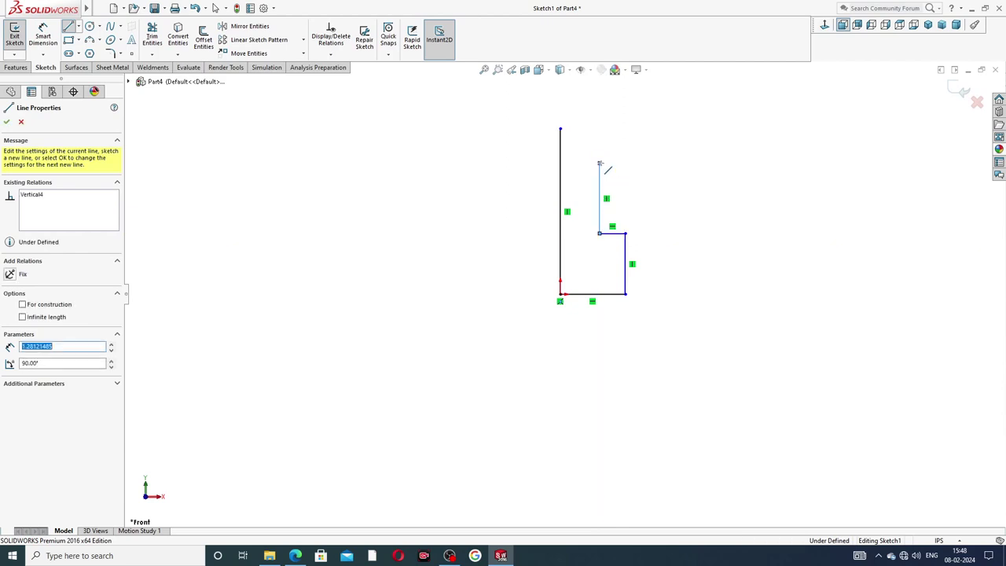
click(599, 163)
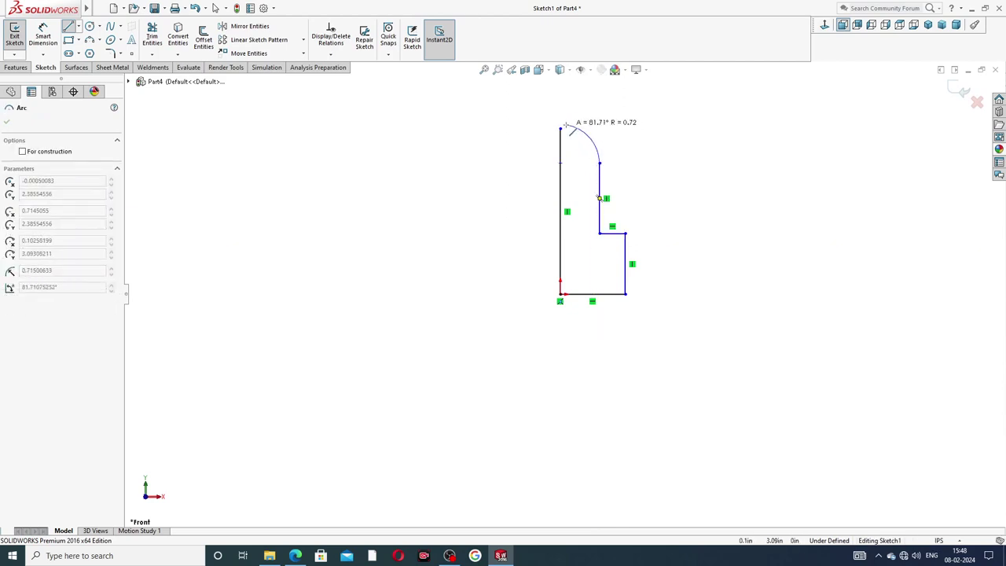
click(561, 129)
right_click(638, 139)
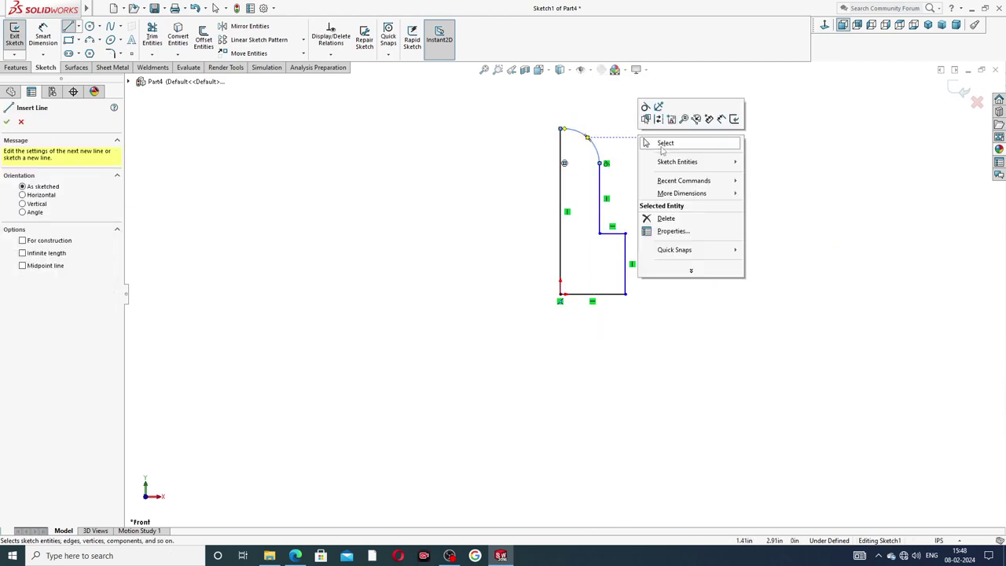
click(662, 143)
scroll(628, 152, down, 2)
scroll(628, 153, down, 2)
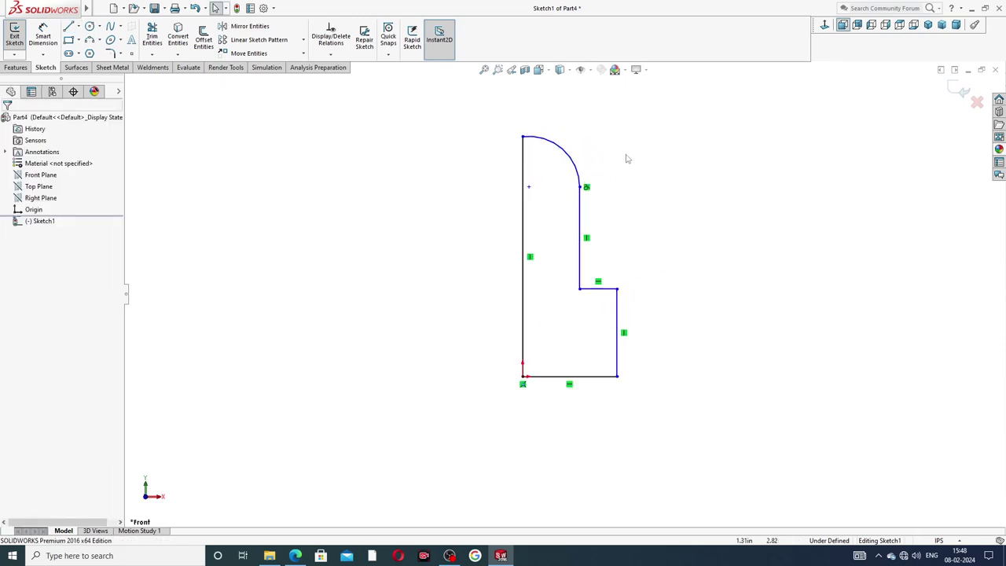
- Lower the arc's end and make the arc centre coincident with the left vertical line
drag(578, 188, 580, 204)
click(655, 206)
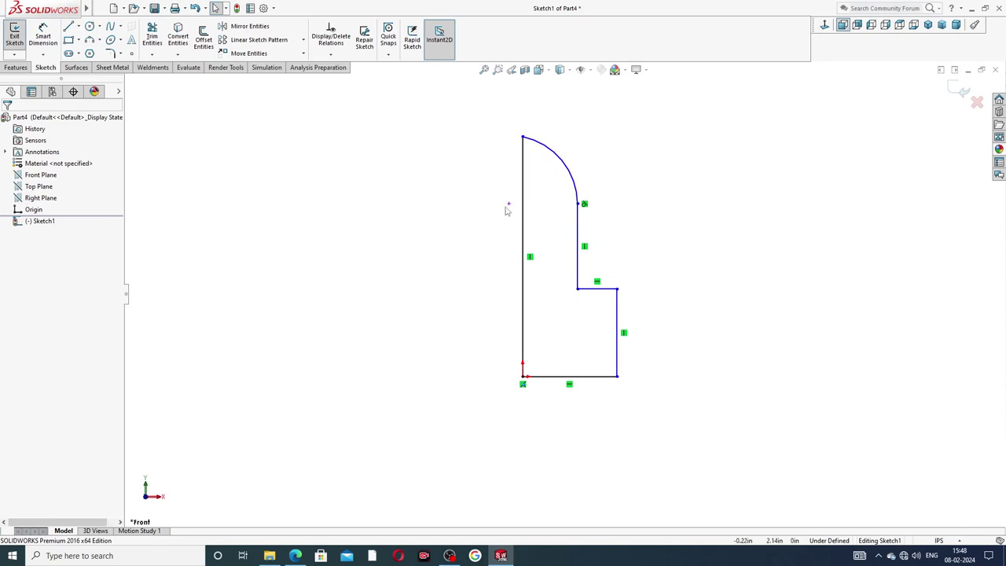
click(508, 205)
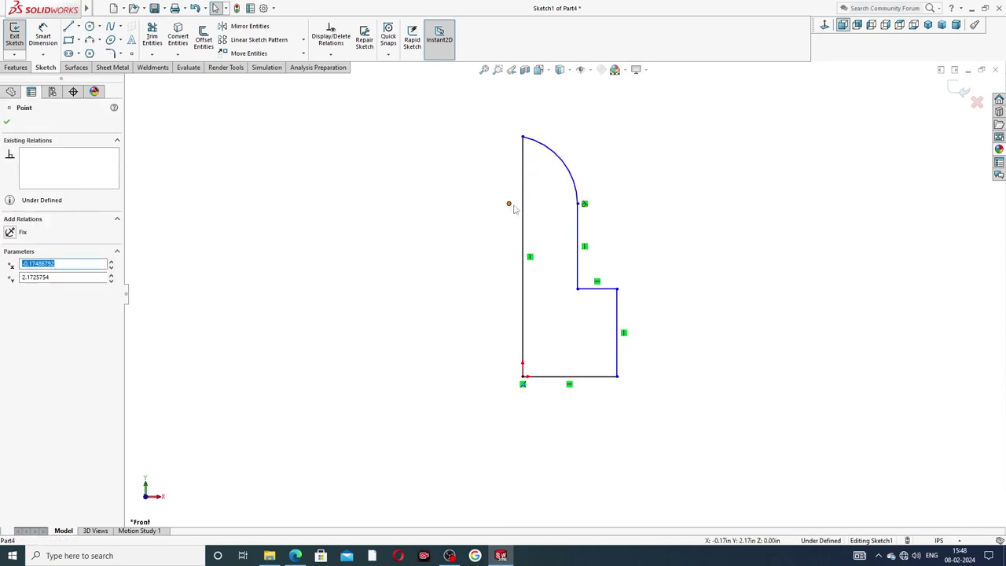
ctrl+click(523, 201)
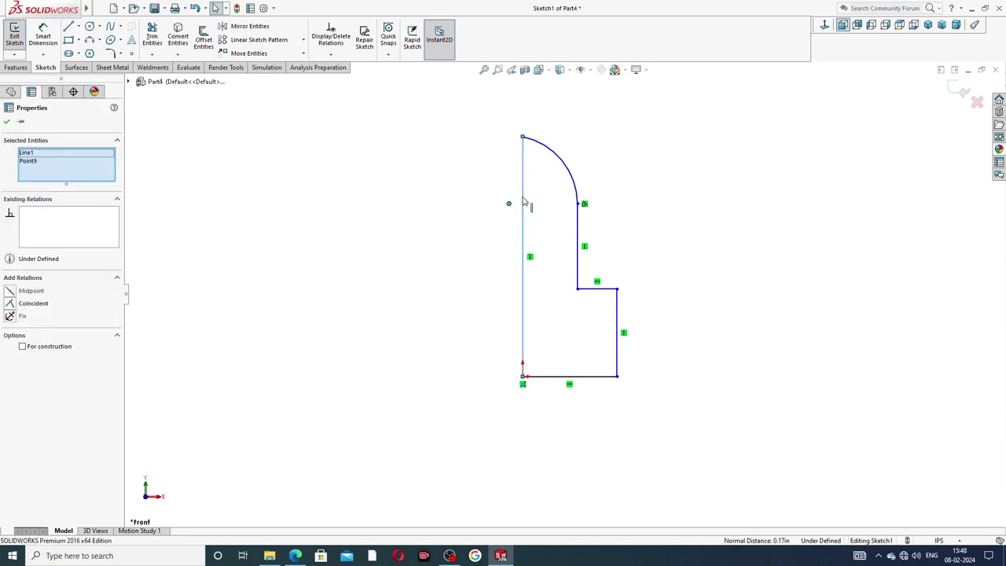
click(39, 309)
click(337, 272)
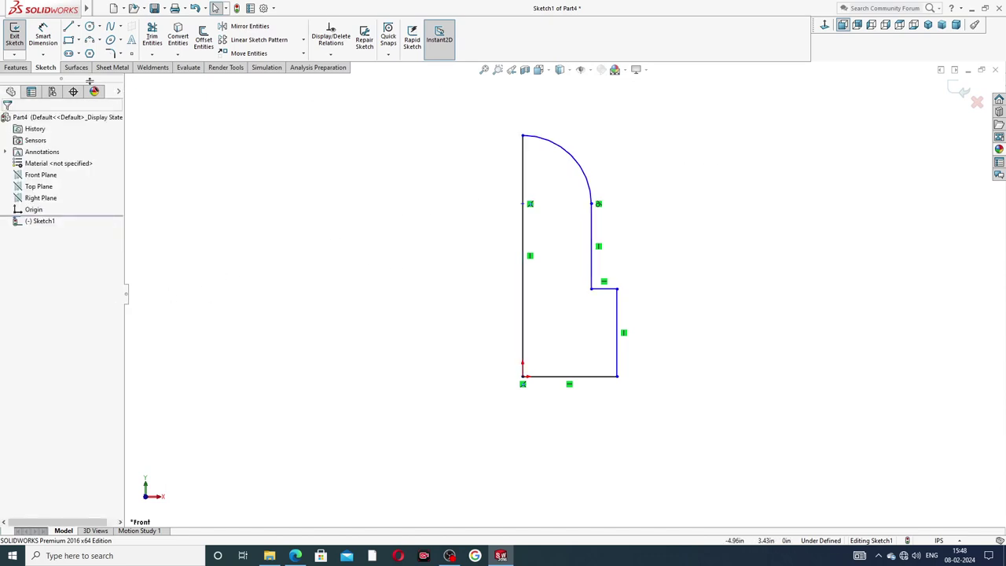
- Dimension the profile's overall height to 0.75 and base width to 0.11
click(43, 35)
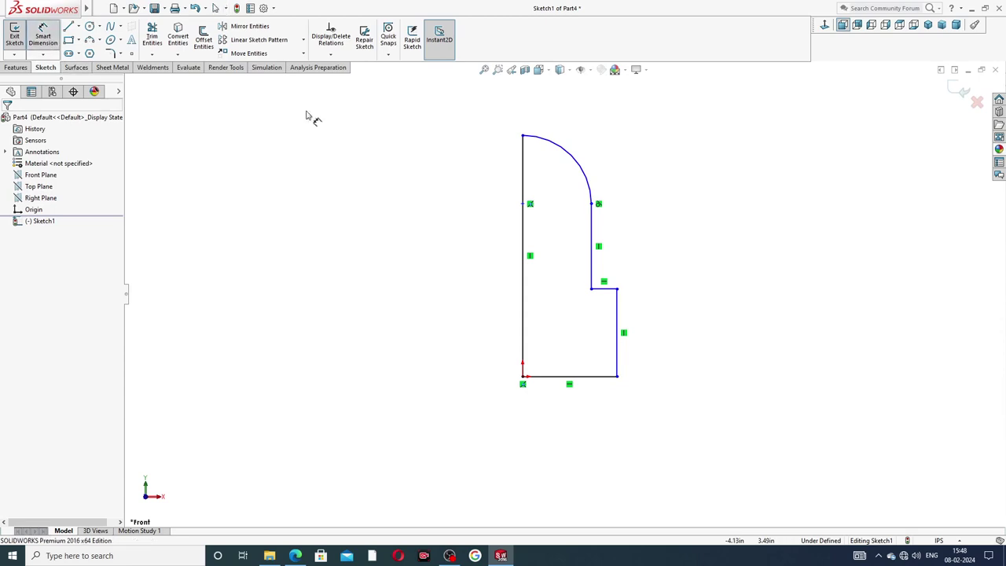
click(522, 137)
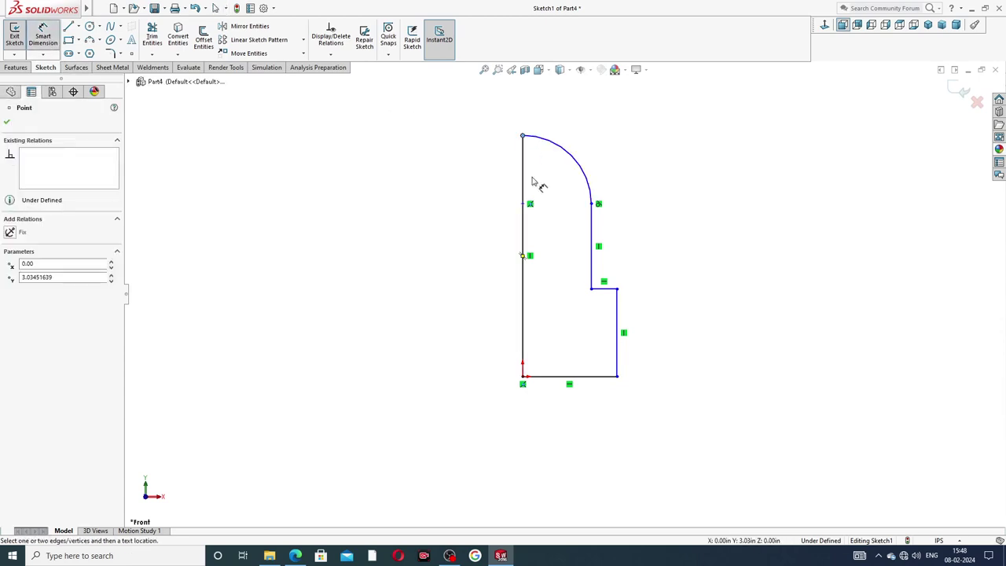
click(524, 376)
click(478, 270)
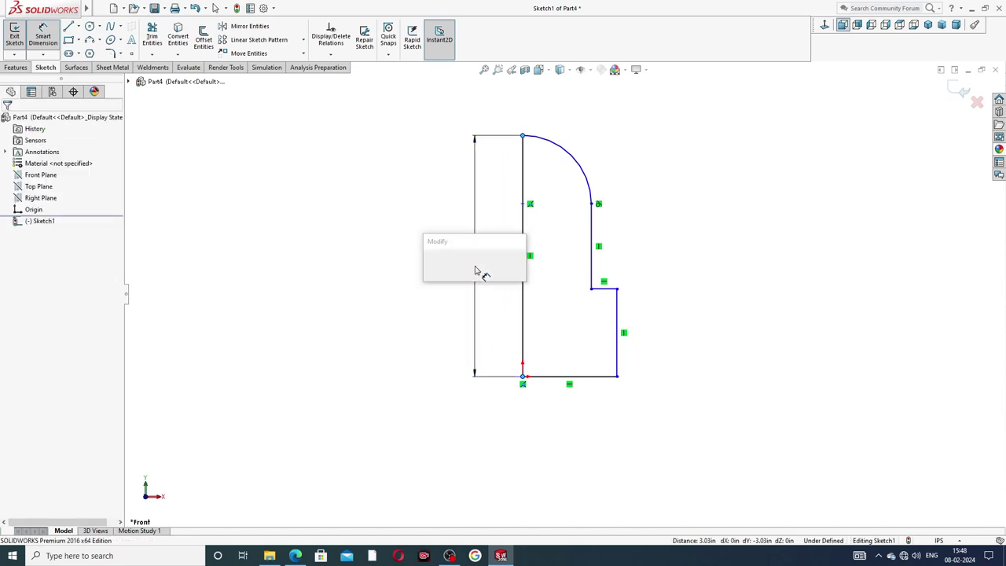
text(.75)
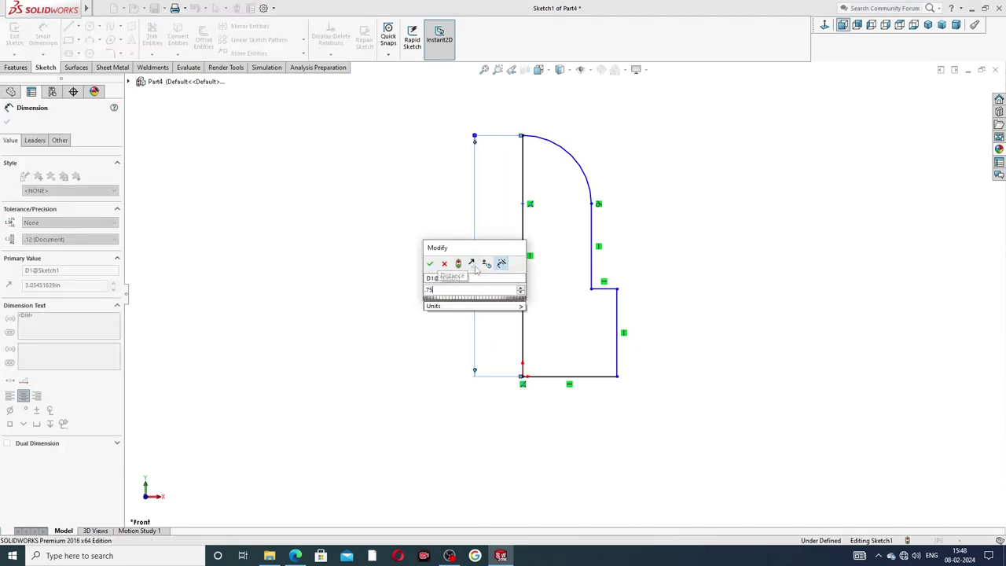
key(Return)
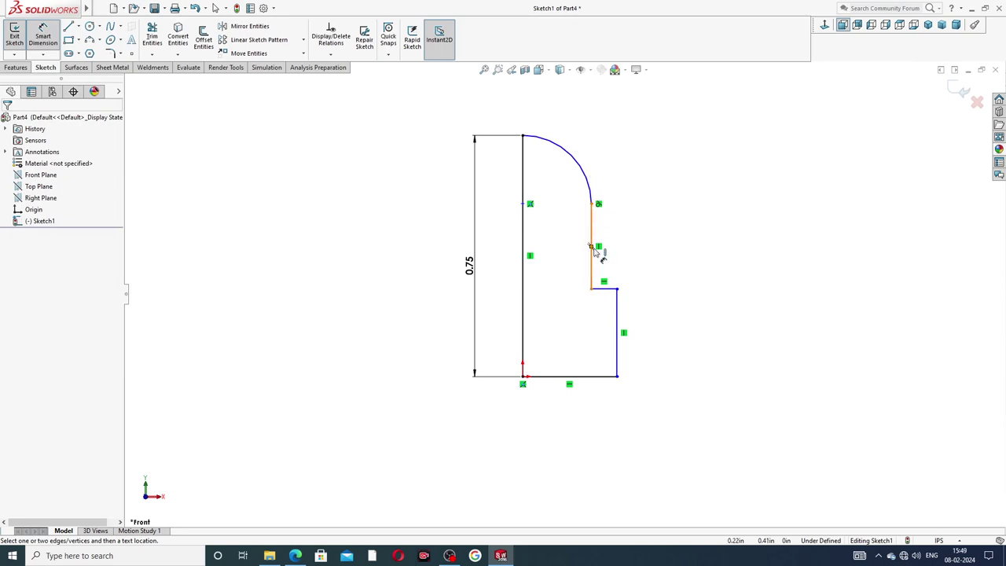
click(552, 377)
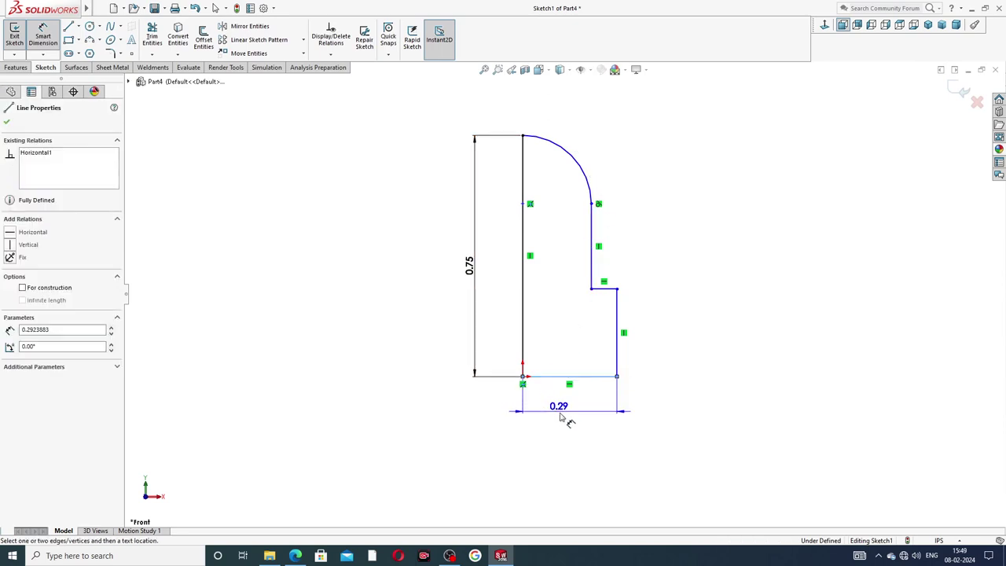
click(560, 418)
text(.1)
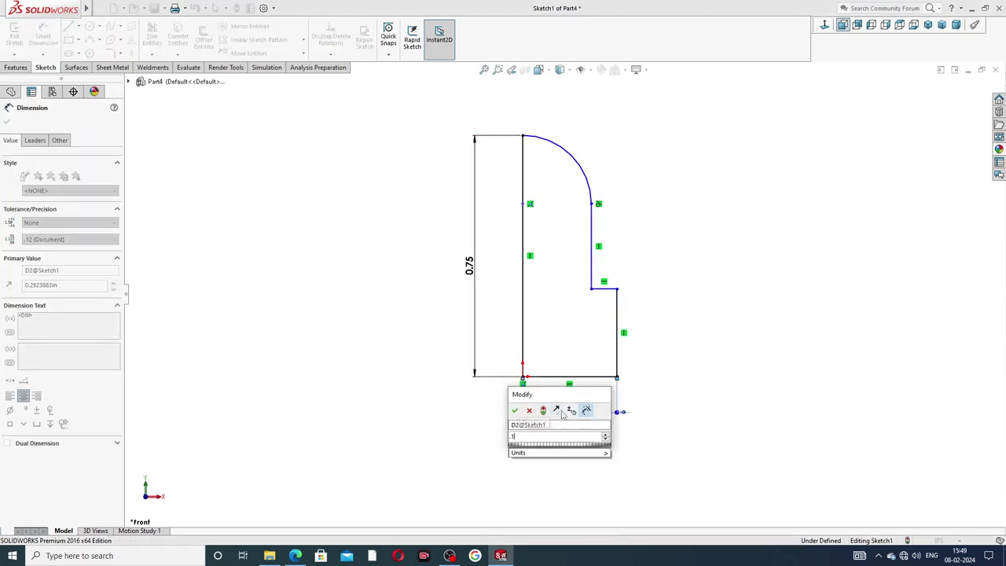
text(1)
key(Return)
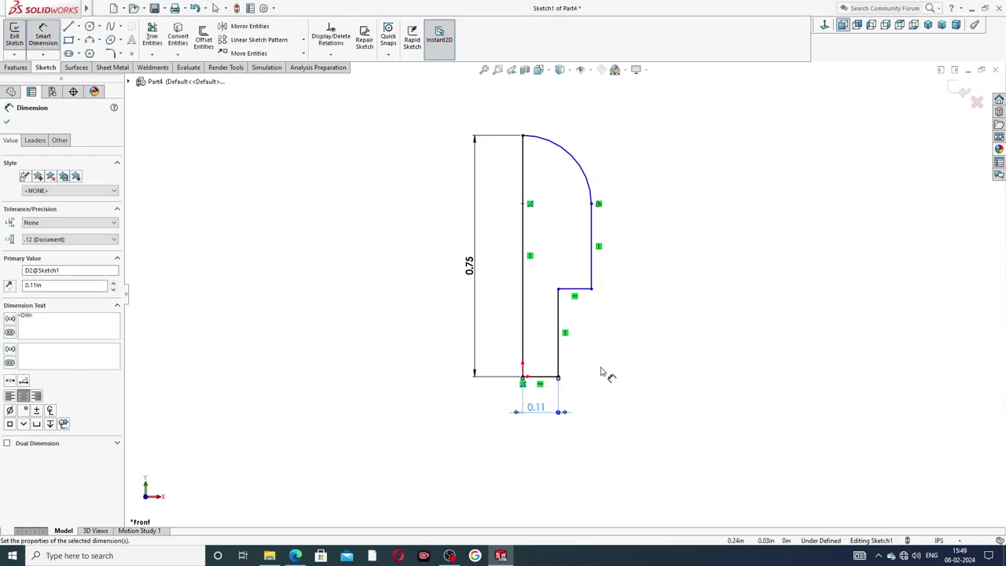
click(601, 373)
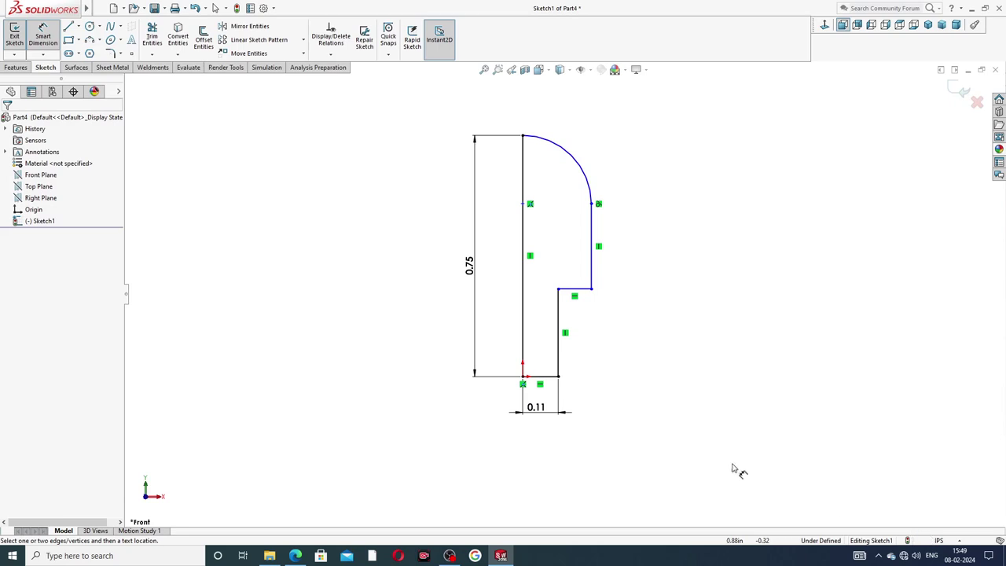
- Add the 0.38 step height, then drag the tip edge closer to the axis
click(537, 410)
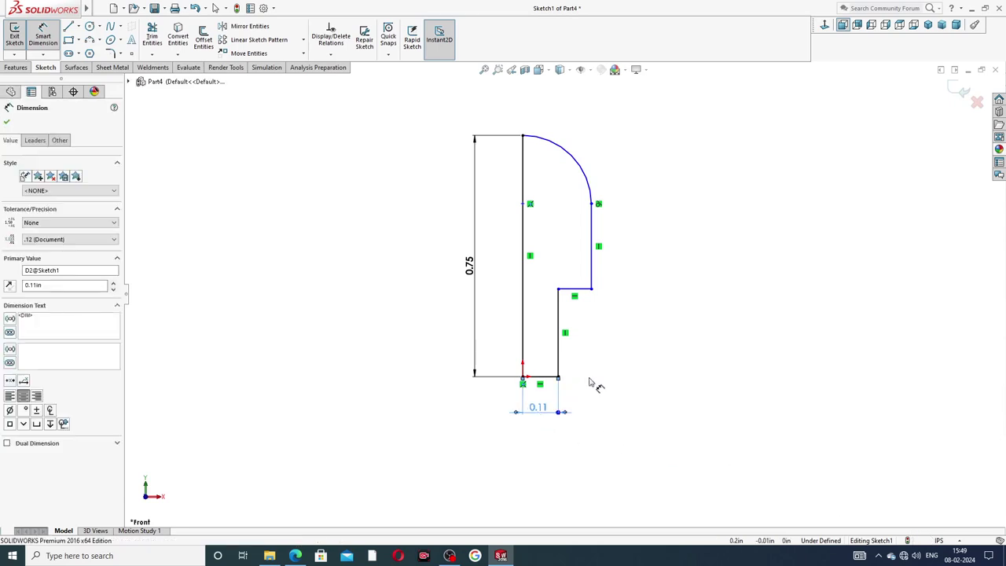
click(559, 323)
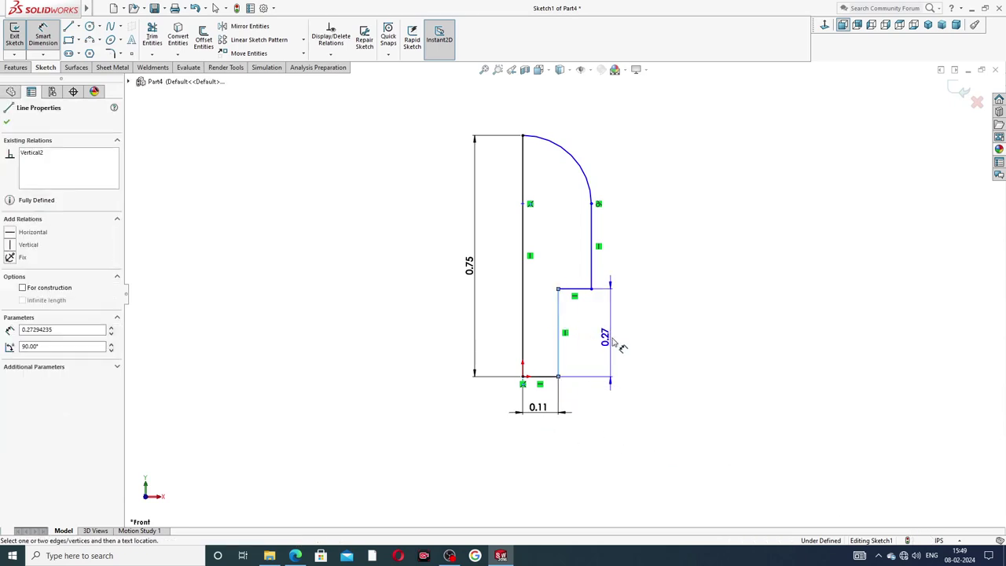
click(615, 344)
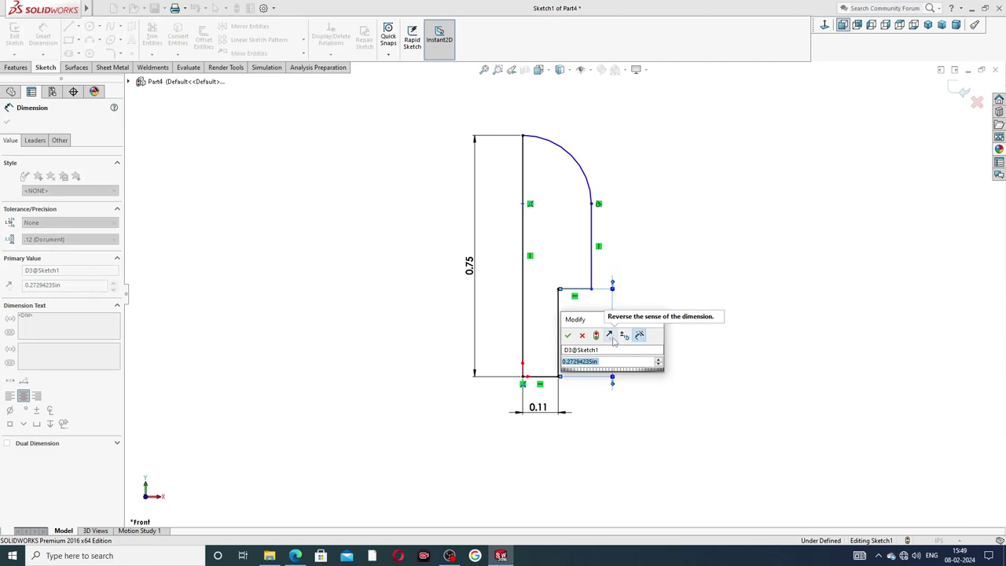
text(.3)
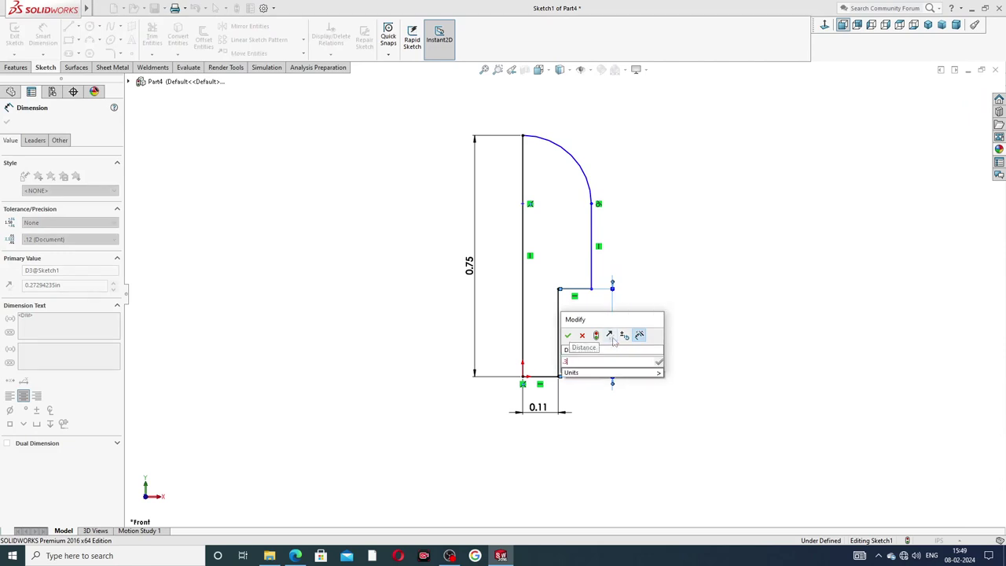
text(8)
key(Return)
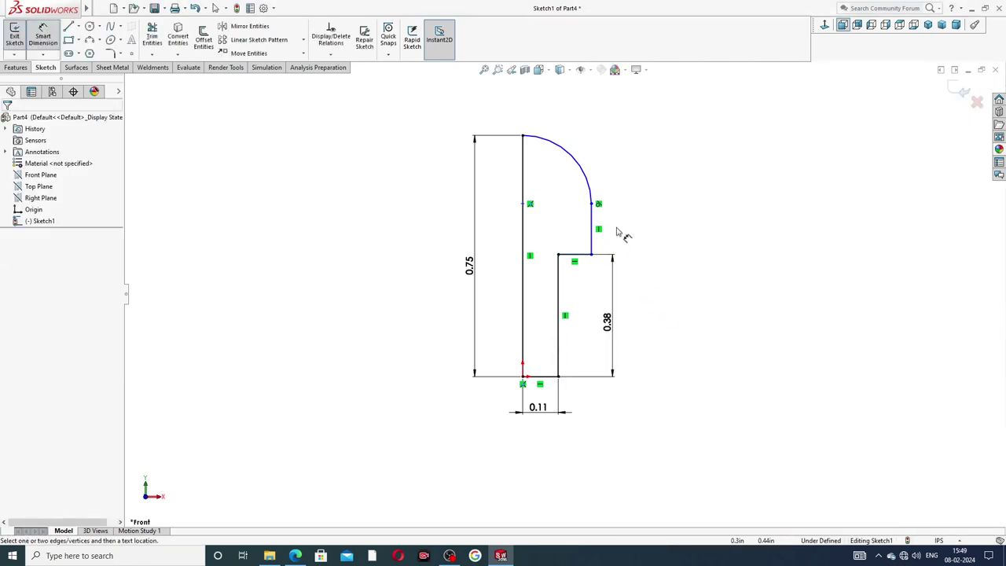
right_click(657, 143)
click(663, 155)
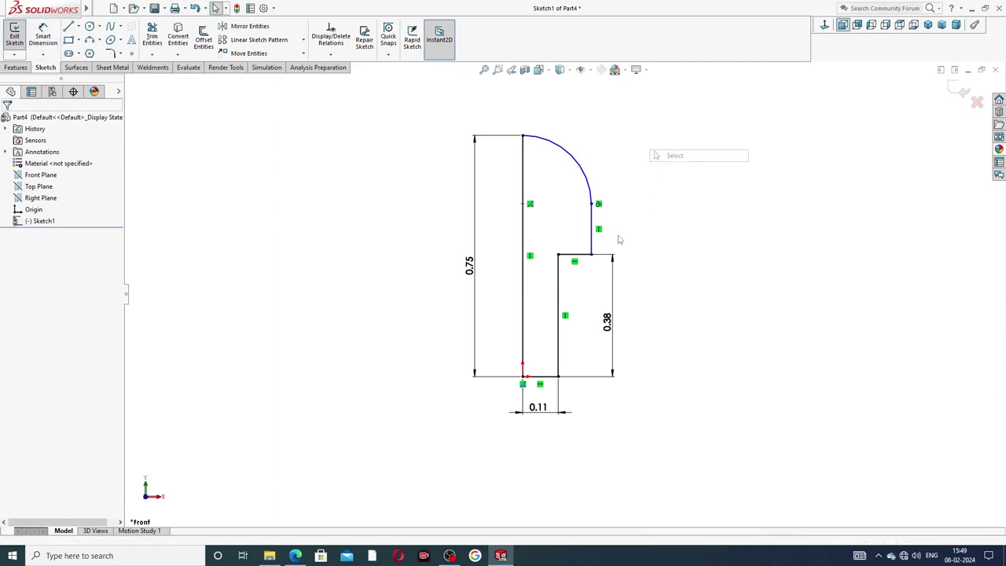
drag(592, 256, 546, 254)
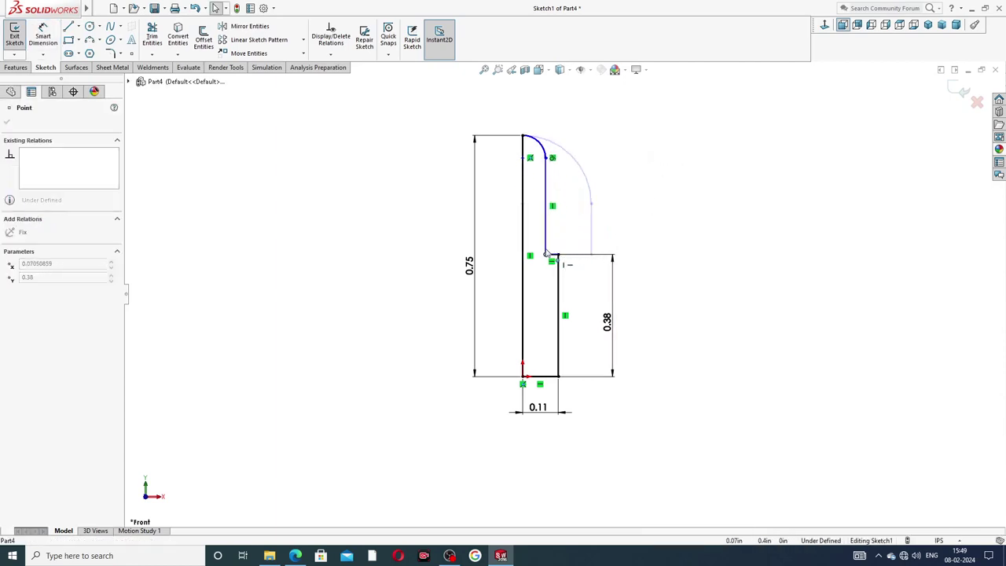
click(640, 248)
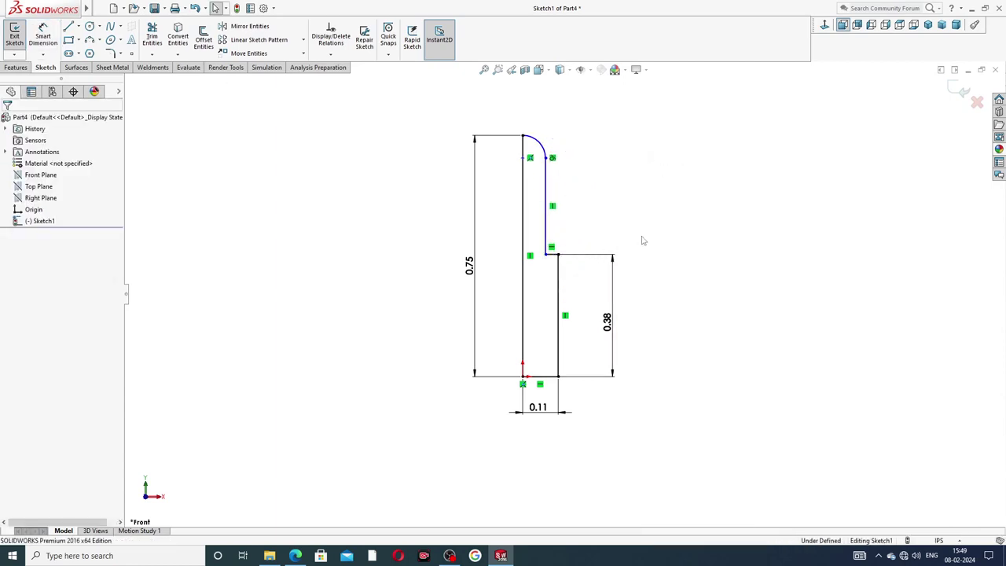
- Add the 0.07 tip width to fully define the sketch, then view the reference drawing
click(43, 38)
scroll(532, 153, down, 2)
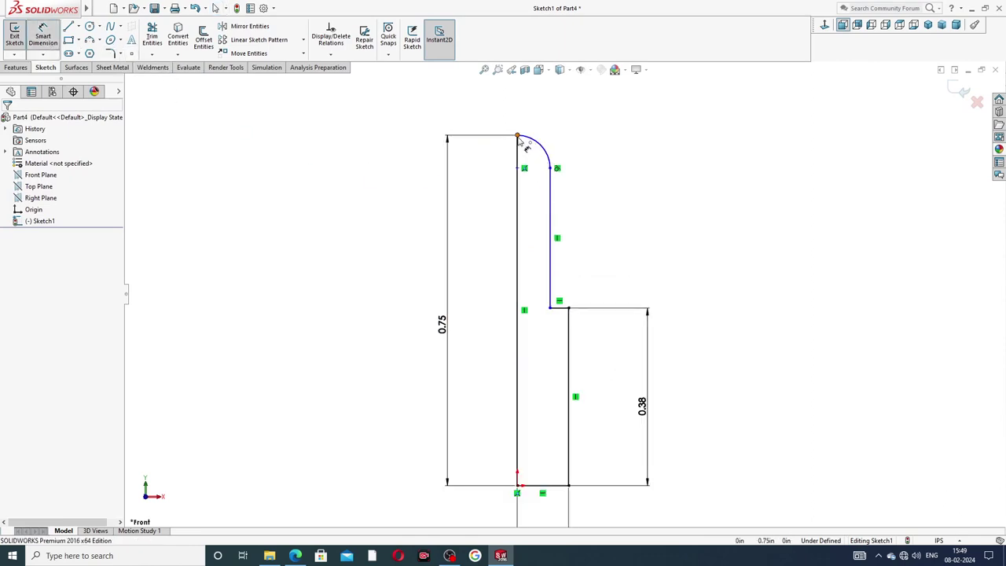
click(517, 136)
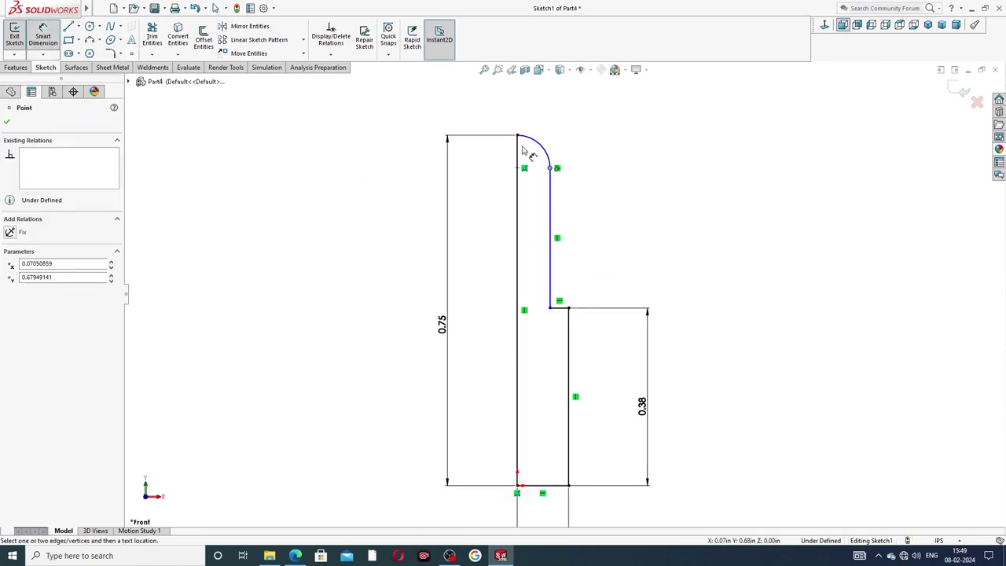
click(550, 188)
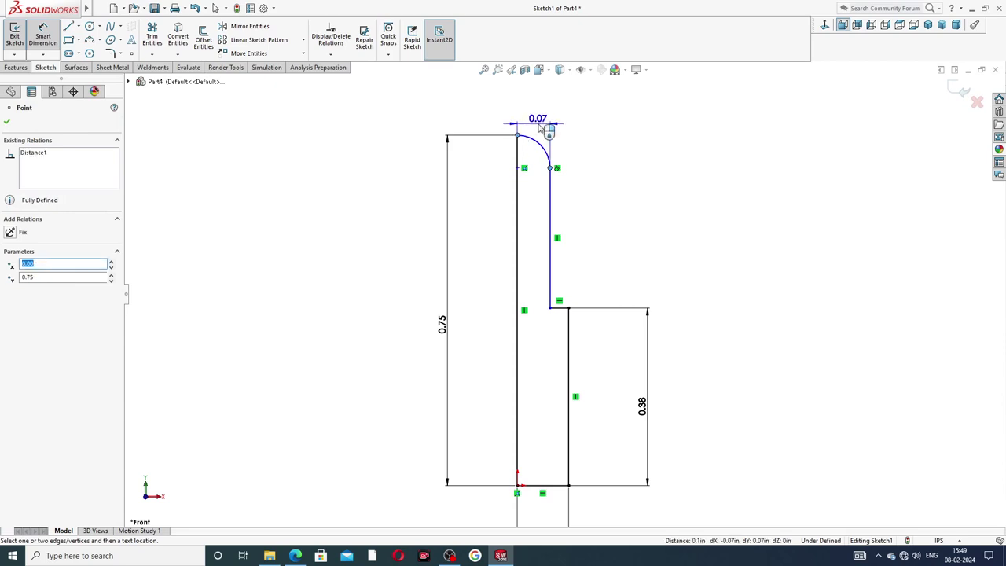
click(539, 128)
text(.0)
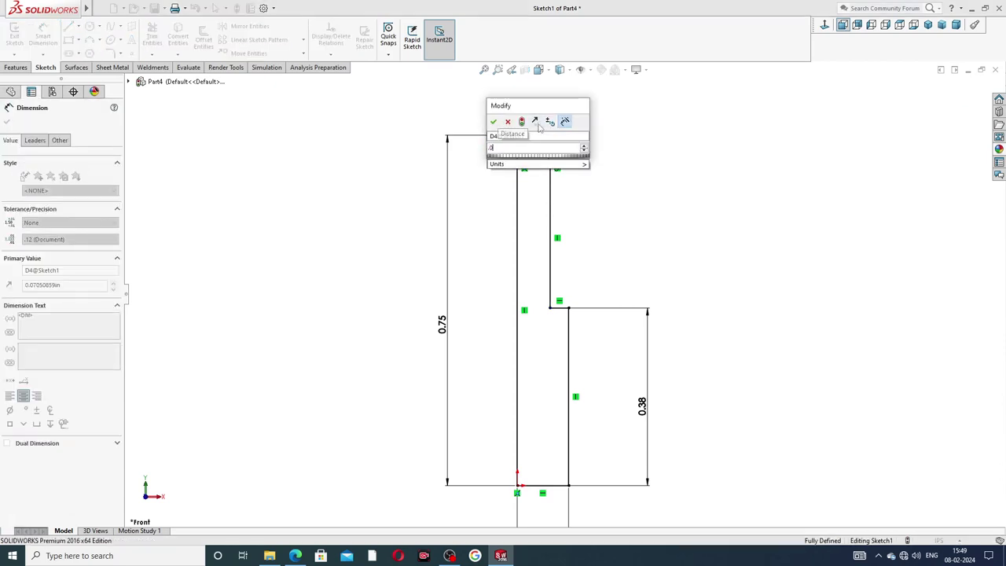
text(7)
key(Return)
click(588, 157)
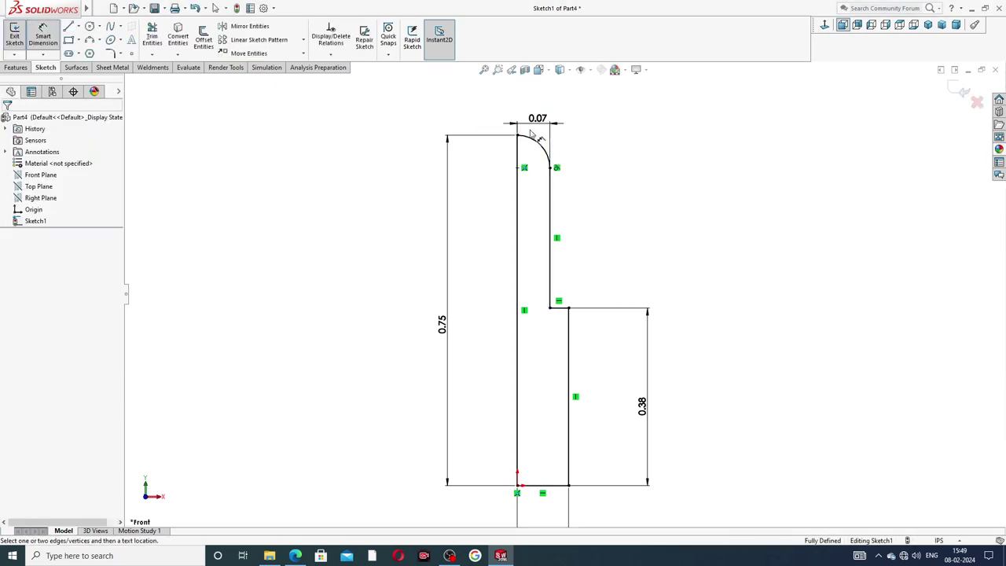
scroll(667, 251, up, 2)
right_click(673, 225)
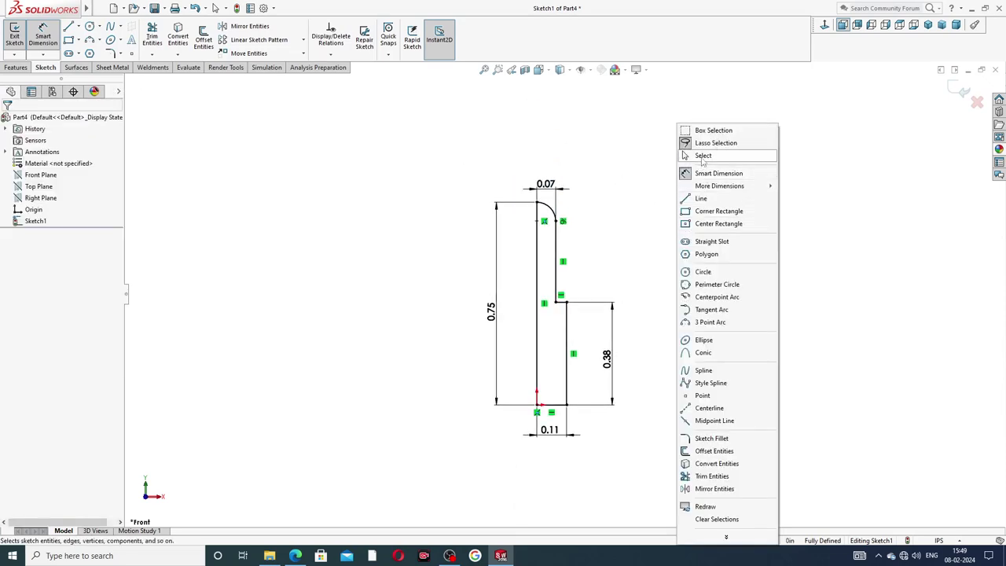
click(703, 156)
click(295, 555)
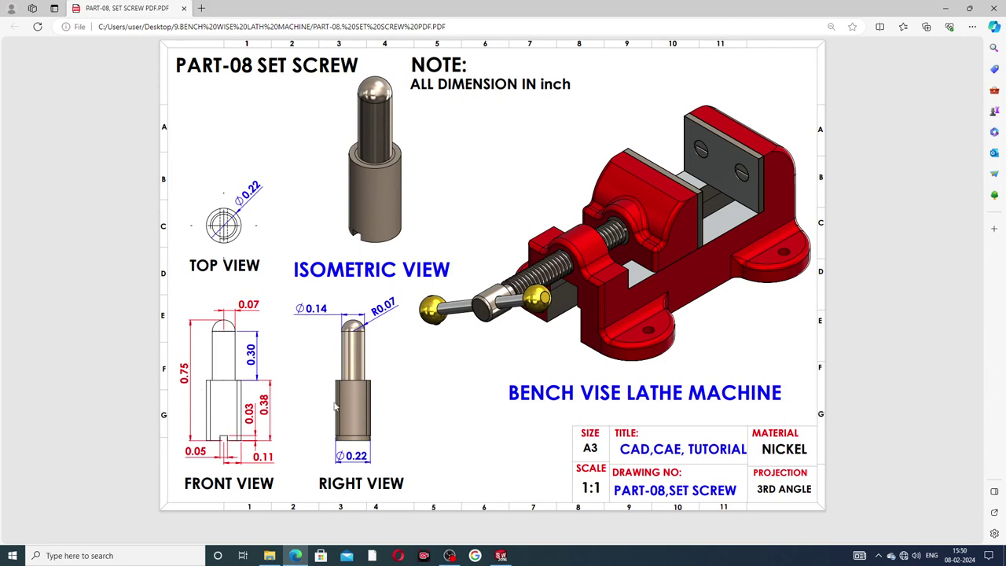
- Go back from the reference drawing to the Part4 sketch in SOLIDWORKS
click(500, 555)
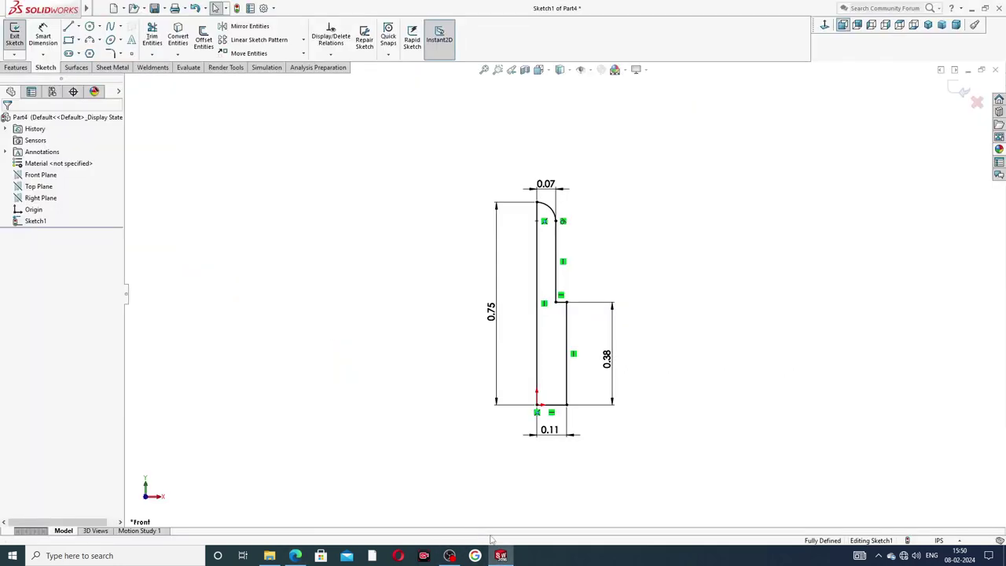
- Revolve Sketch1 360° about its left vertical line into a domed stepped pin
click(16, 68)
click(50, 40)
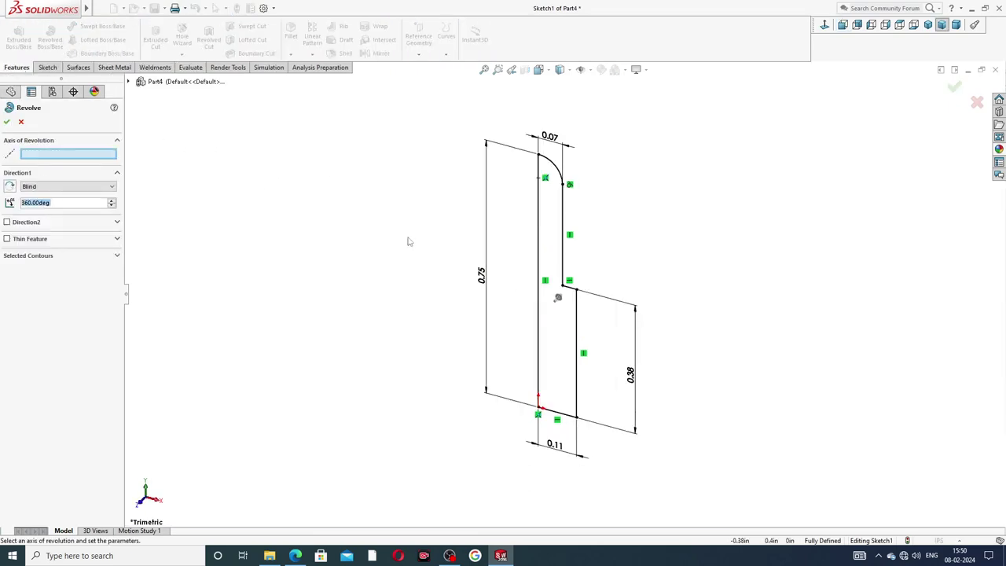
click(539, 272)
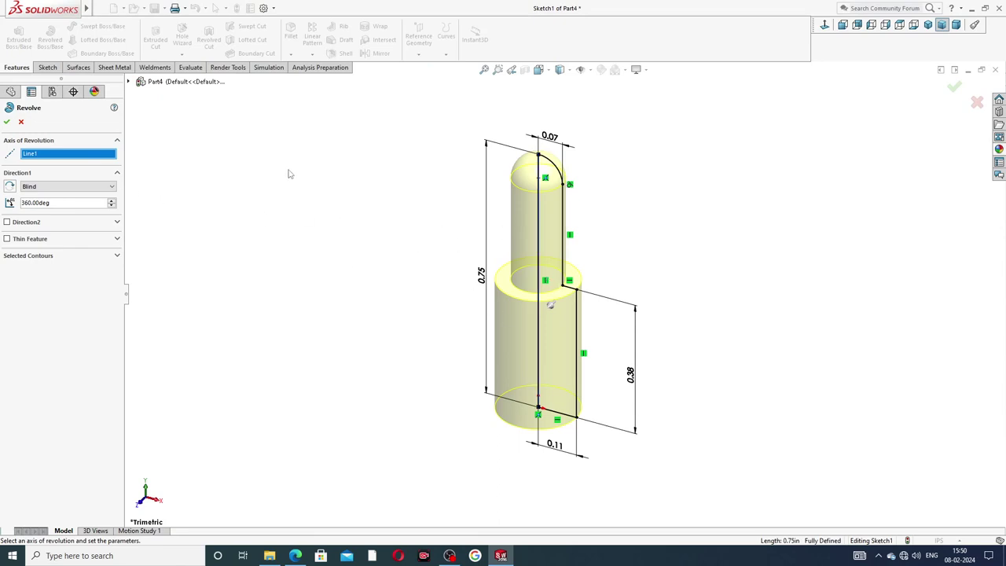
click(7, 121)
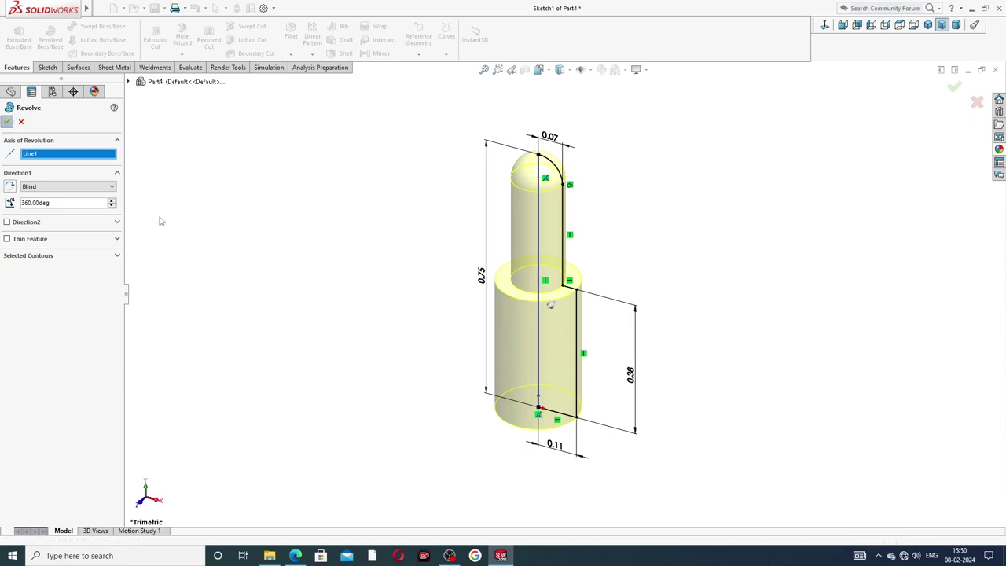
mouse_move(655, 225)
middle_down()
mouse_move(627, 232)
mouse_move(637, 193)
middle_up()
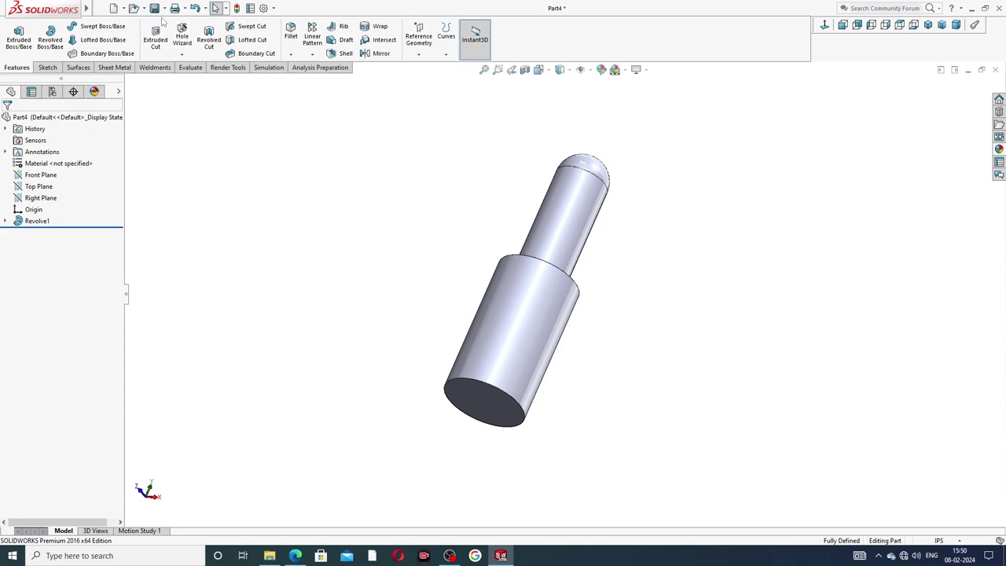
- Enable Shaded cosmetic threads in Part4's Document Properties > Detailing settings
mouse_move(86, 9)
click(100, 9)
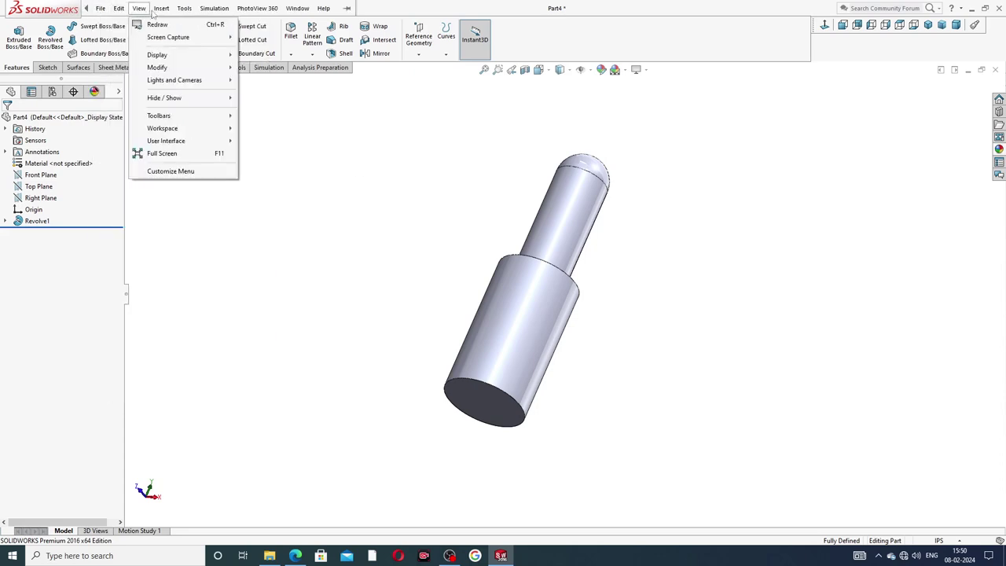
click(313, 138)
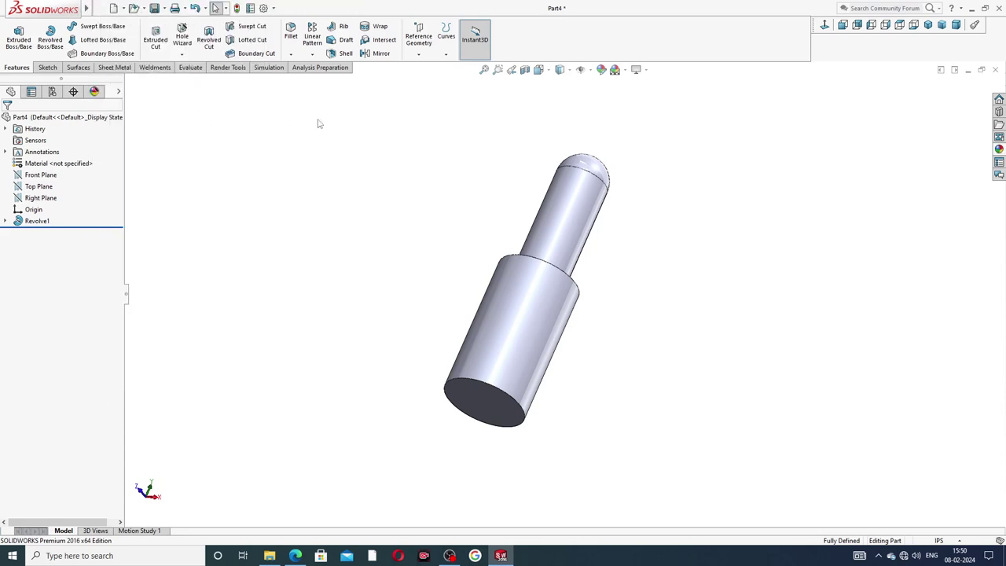
click(265, 9)
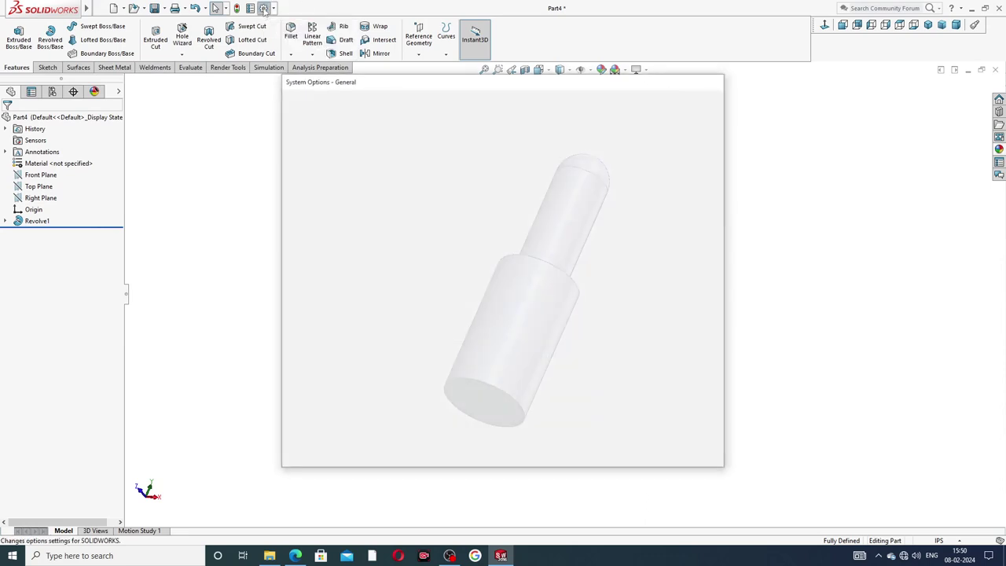
click(373, 102)
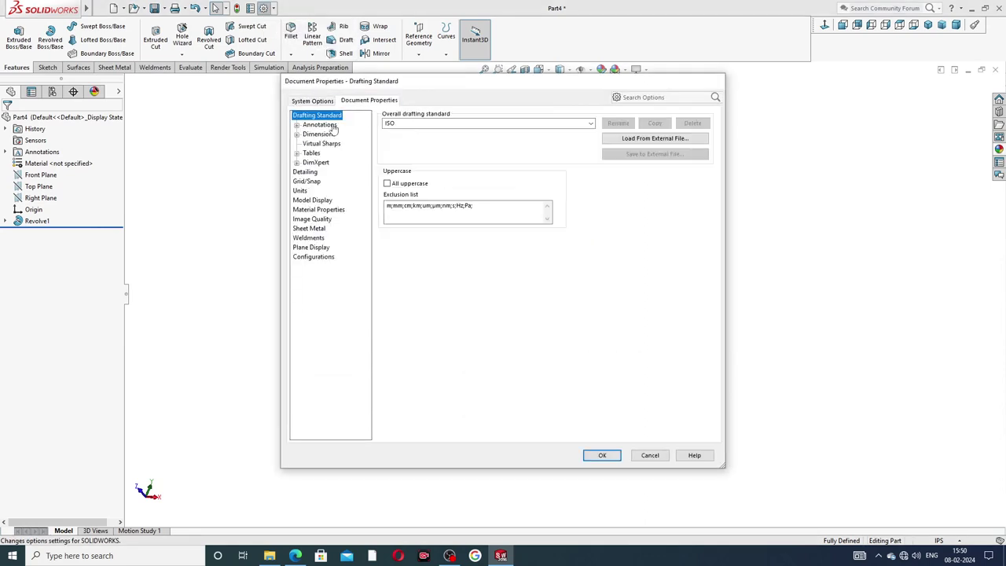
click(305, 171)
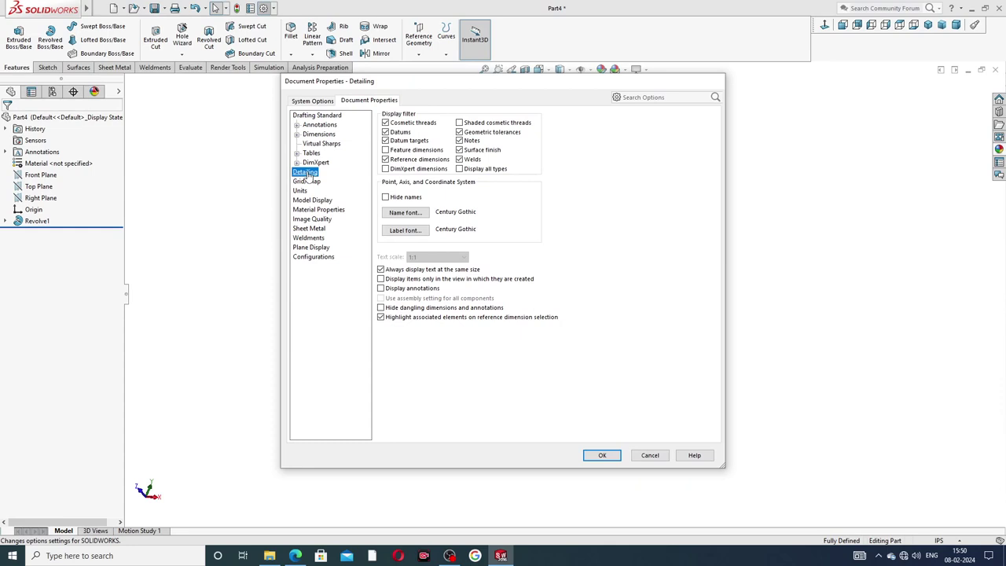
click(459, 123)
click(591, 460)
mouse_move(86, 8)
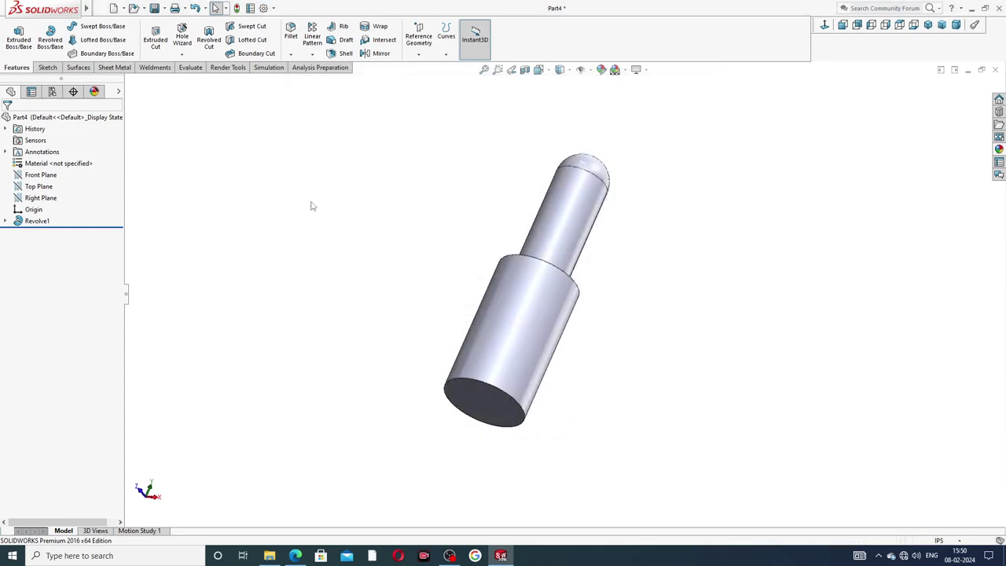
click(138, 8)
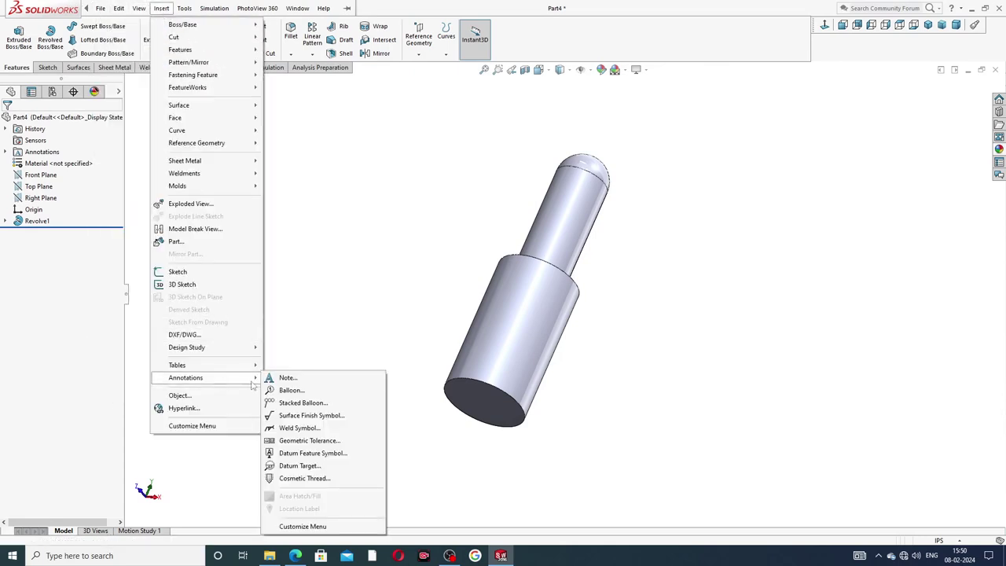
mouse_move(186, 378)
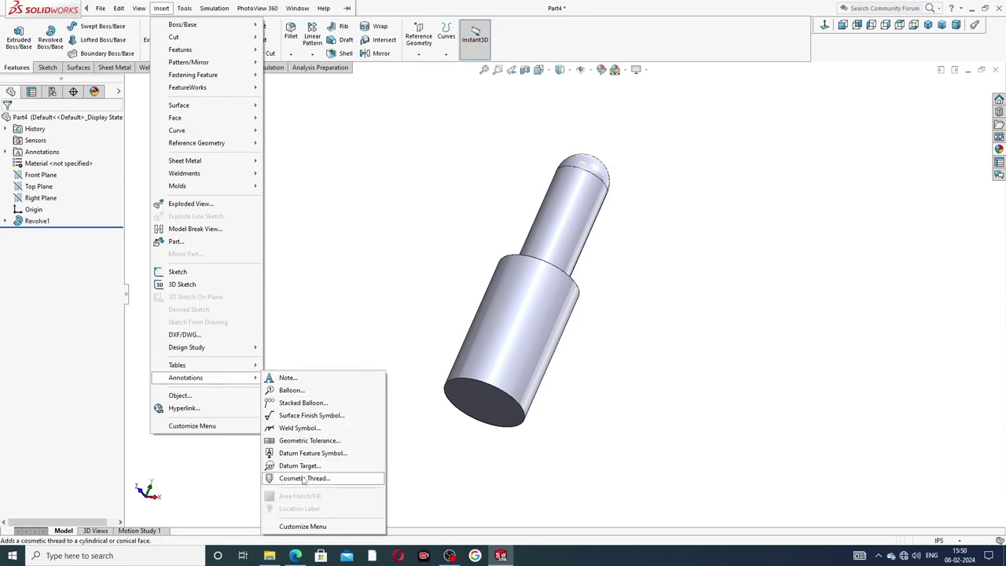
- Add a #12-24 ANSI Inch Through cosmetic thread on the wider cylinder's circular step edge
click(304, 478)
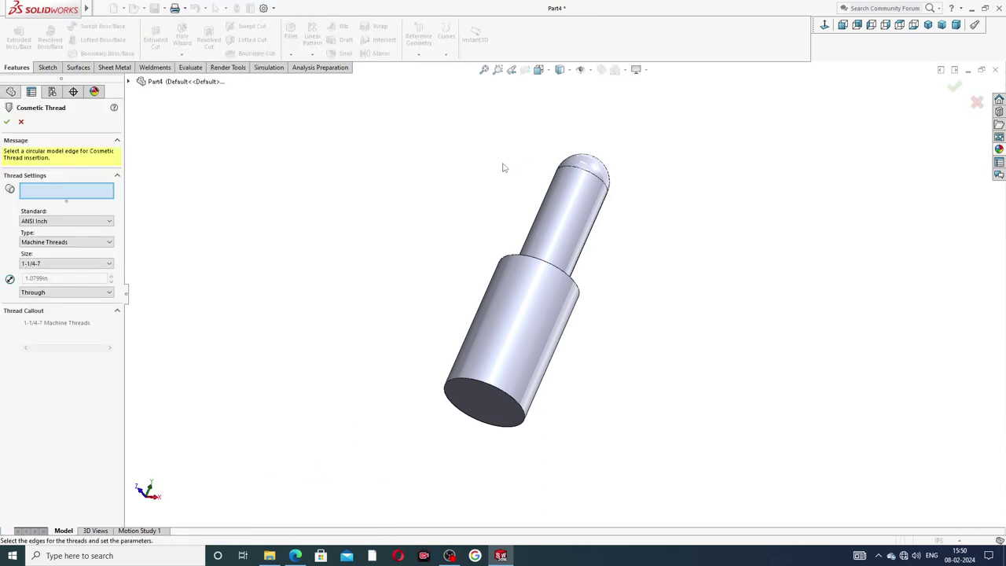
middle_drag(503, 167, 431, 254)
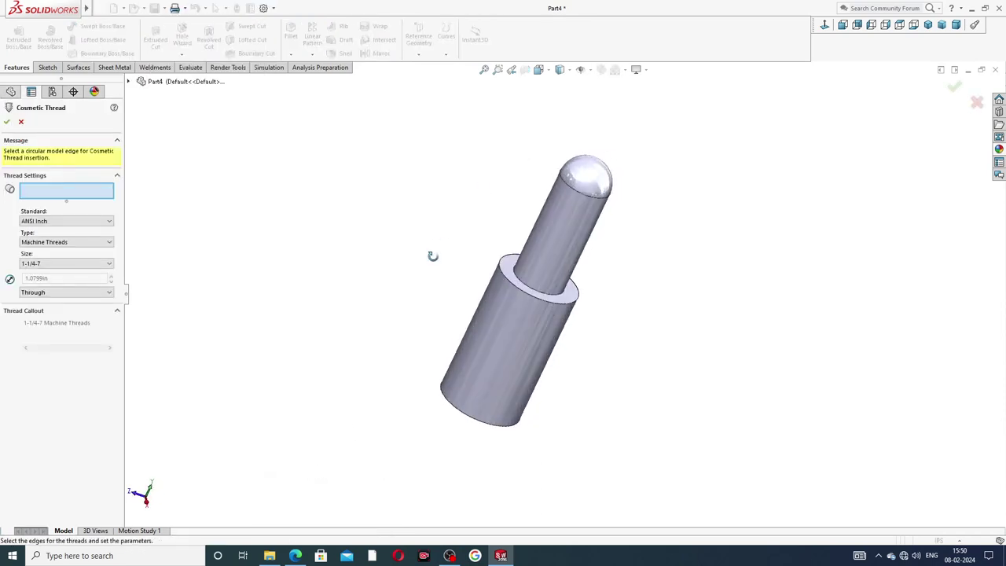
click(531, 299)
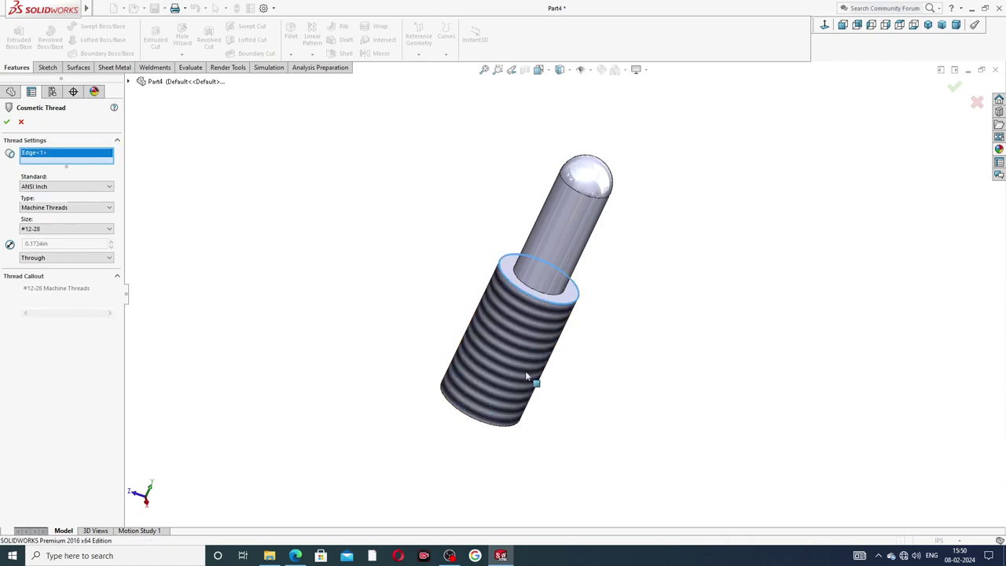
middle_drag(535, 374, 507, 337)
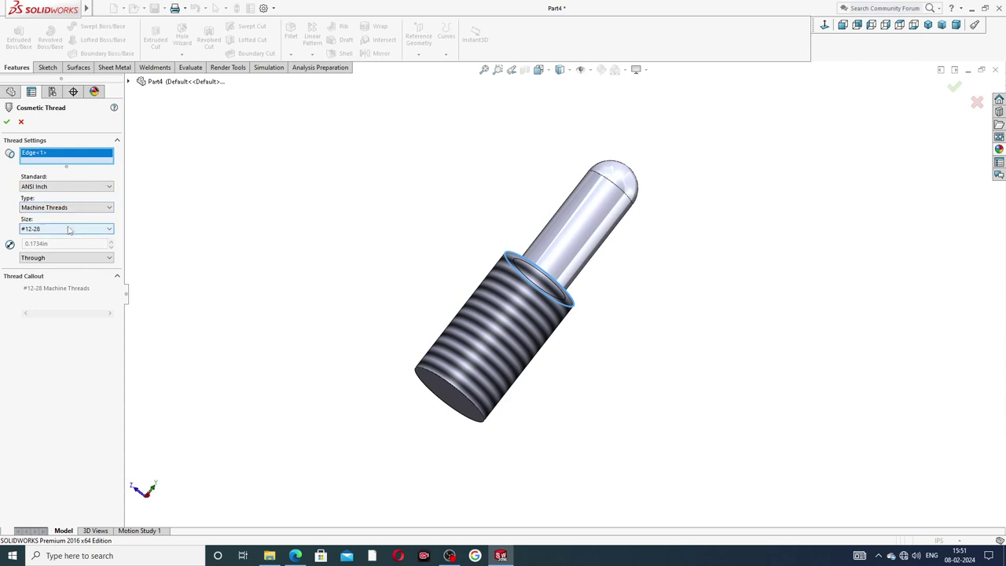
click(68, 228)
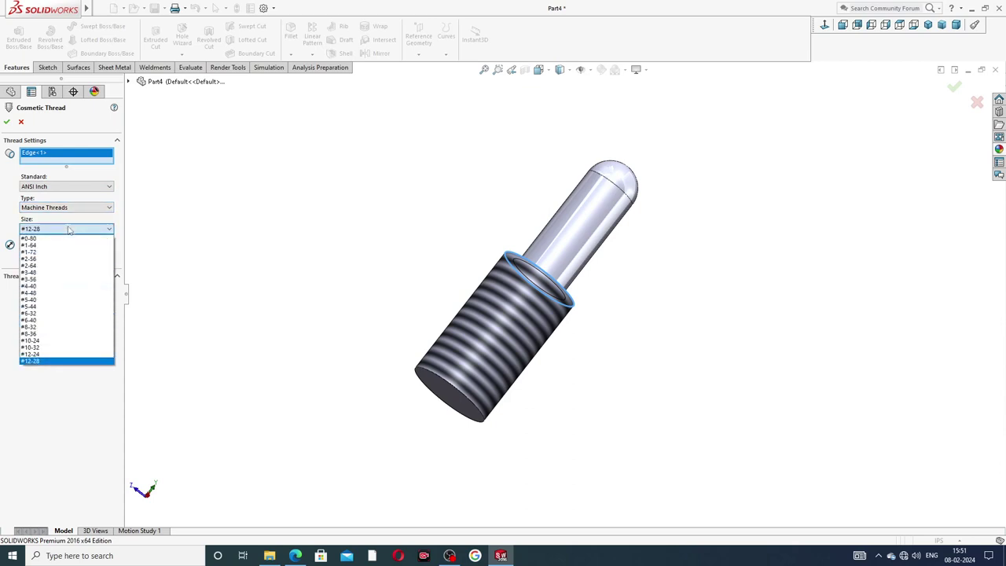
click(56, 355)
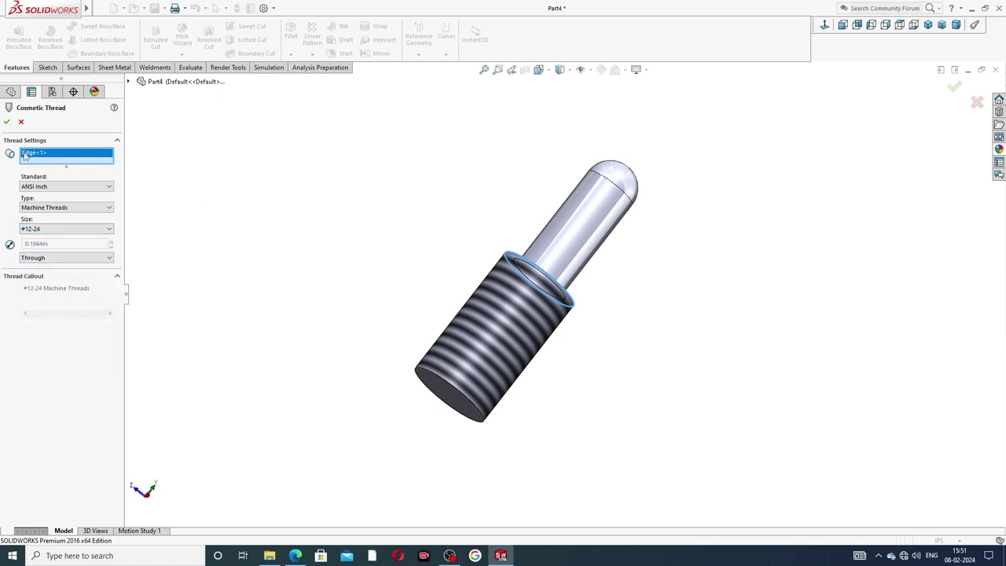
click(6, 121)
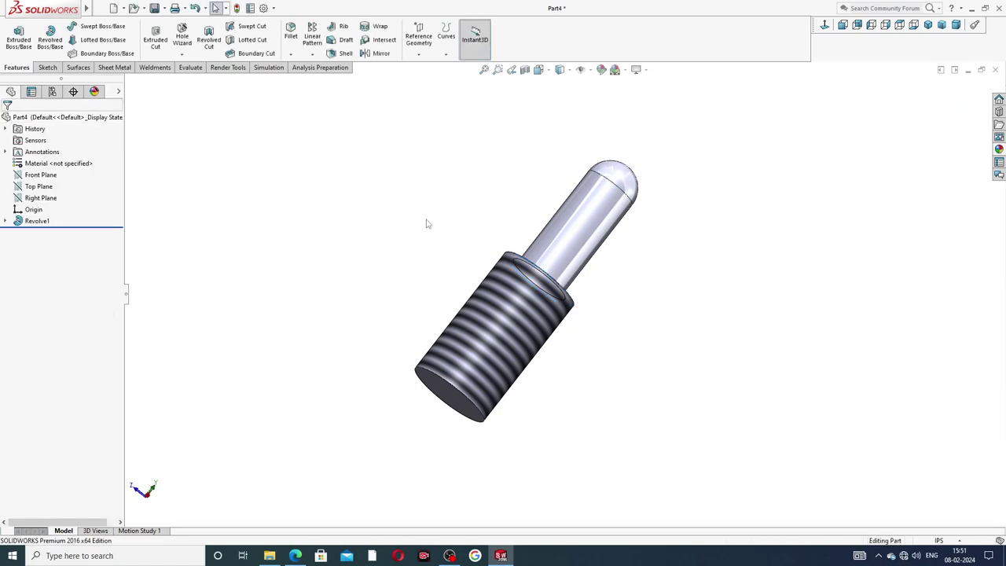
mouse_move(488, 178)
middle_down()
mouse_move(572, 188)
mouse_move(432, 385)
middle_up()
click(294, 555)
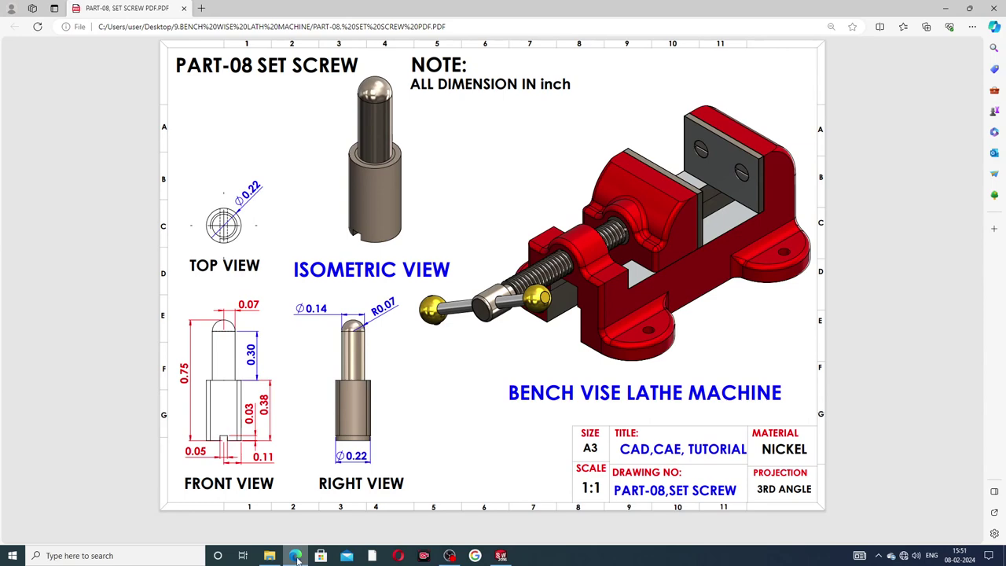
click(295, 556)
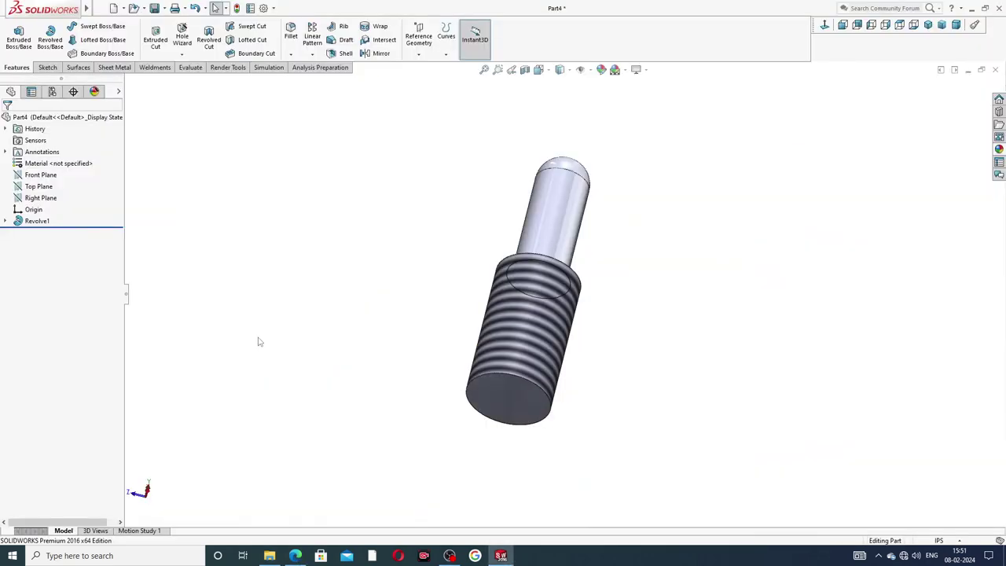
- Start a Front Plane sketch and draw a rectangle on the threaded end's bottom edge
click(44, 176)
click(52, 160)
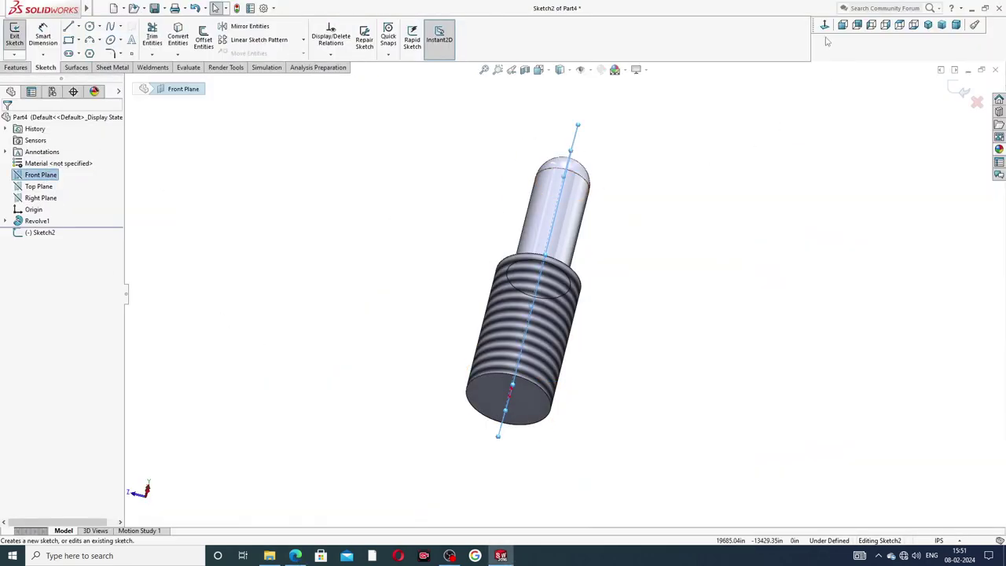
scroll(573, 442, down, 2)
scroll(566, 498, down, 2)
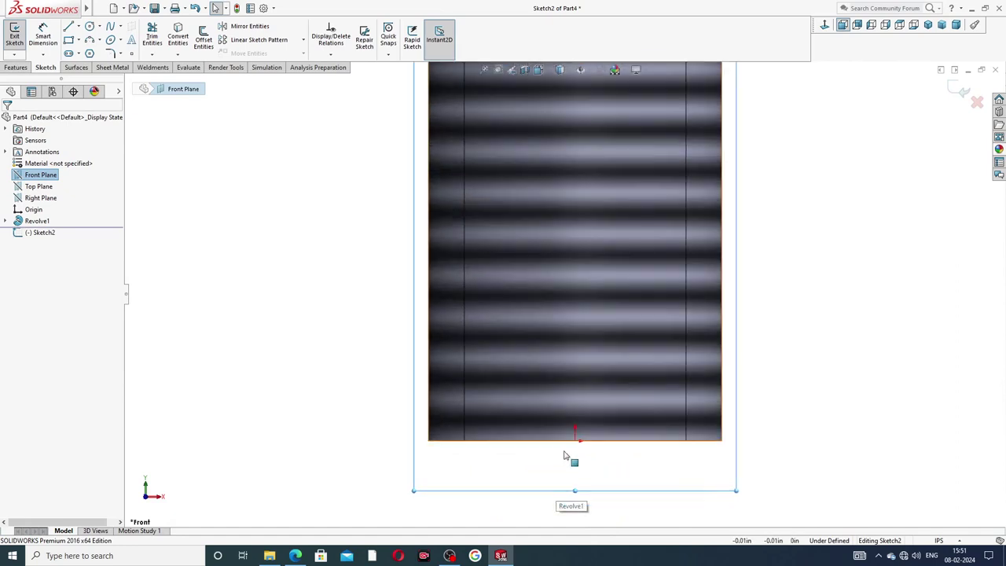
click(78, 41)
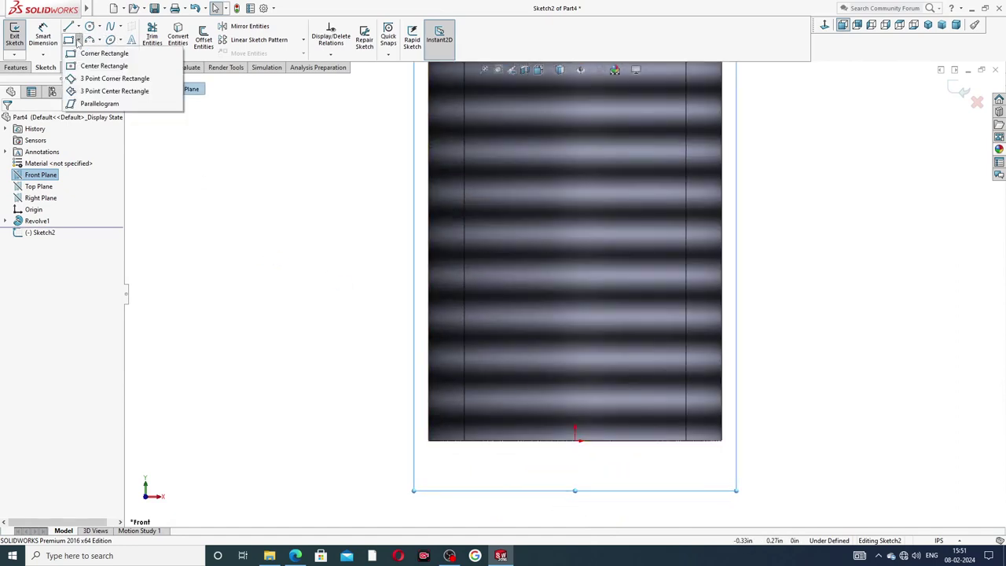
click(93, 50)
scroll(556, 453, down, 2)
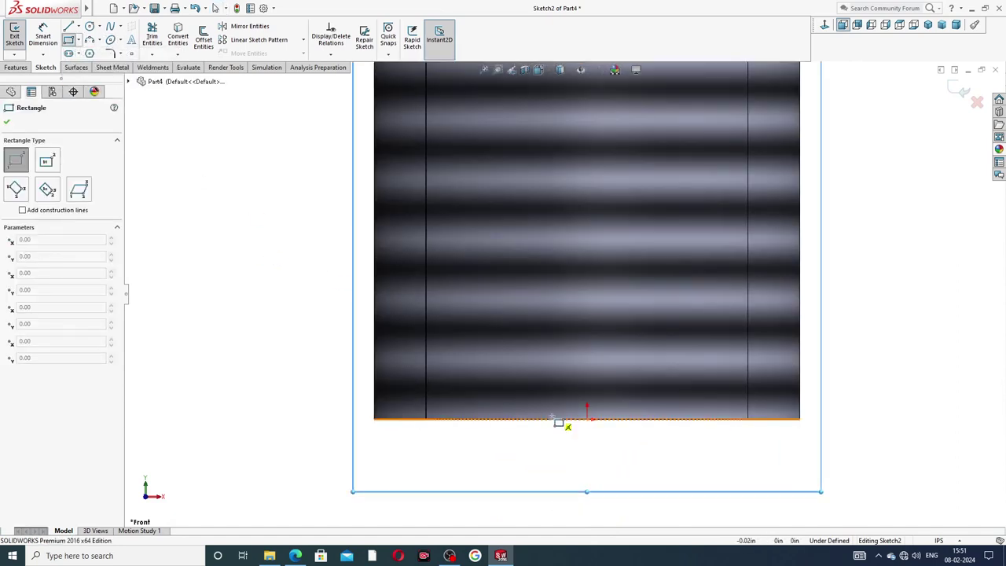
click(536, 419)
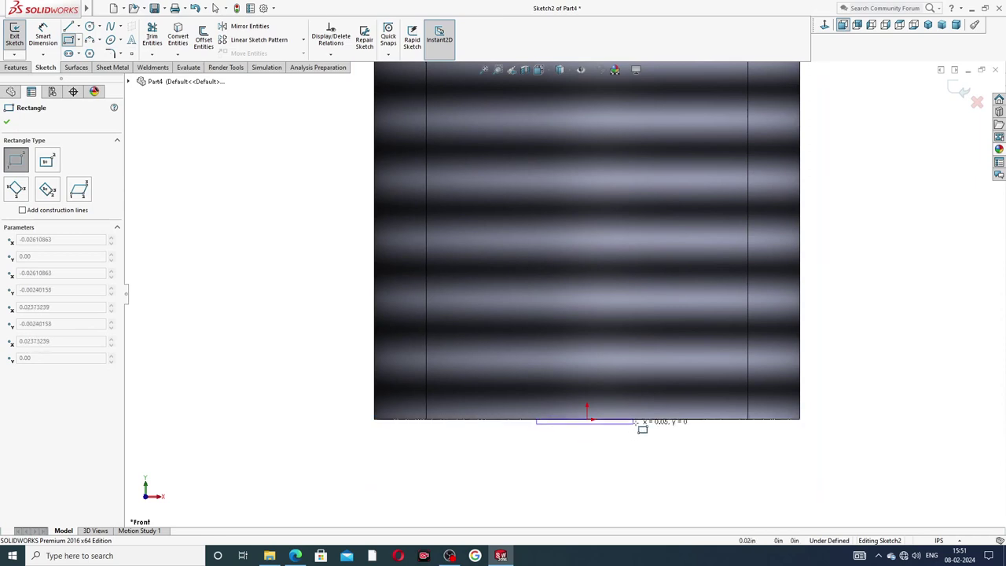
click(652, 340)
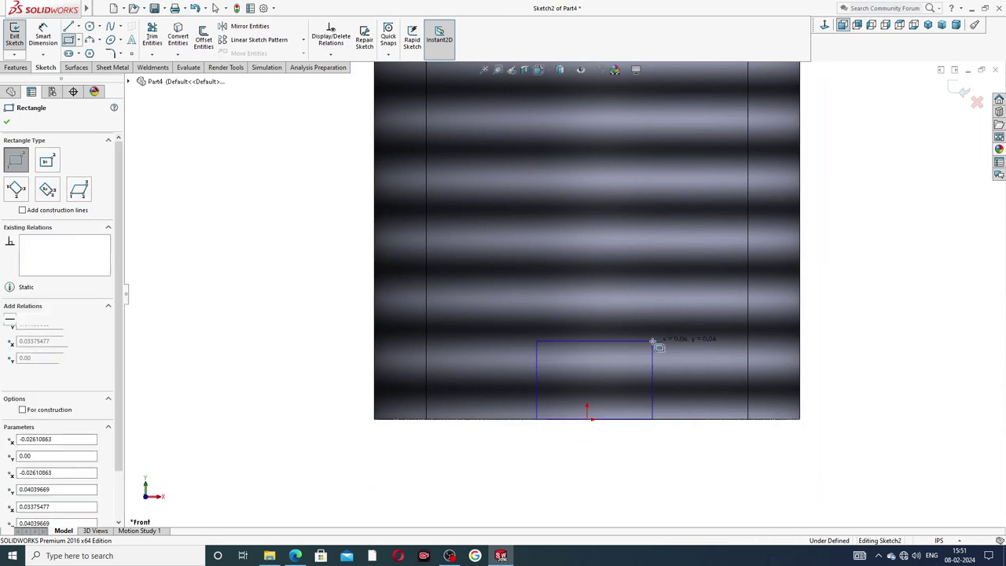
right_click(831, 299)
click(835, 296)
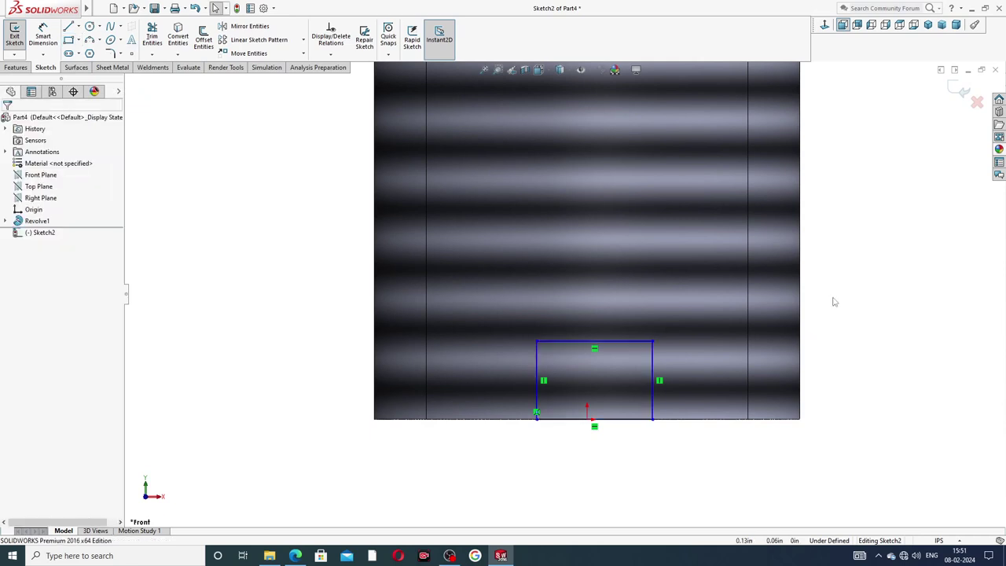
- Centre the rectangle's bottom line on the origin with a midpoint relation
click(586, 418)
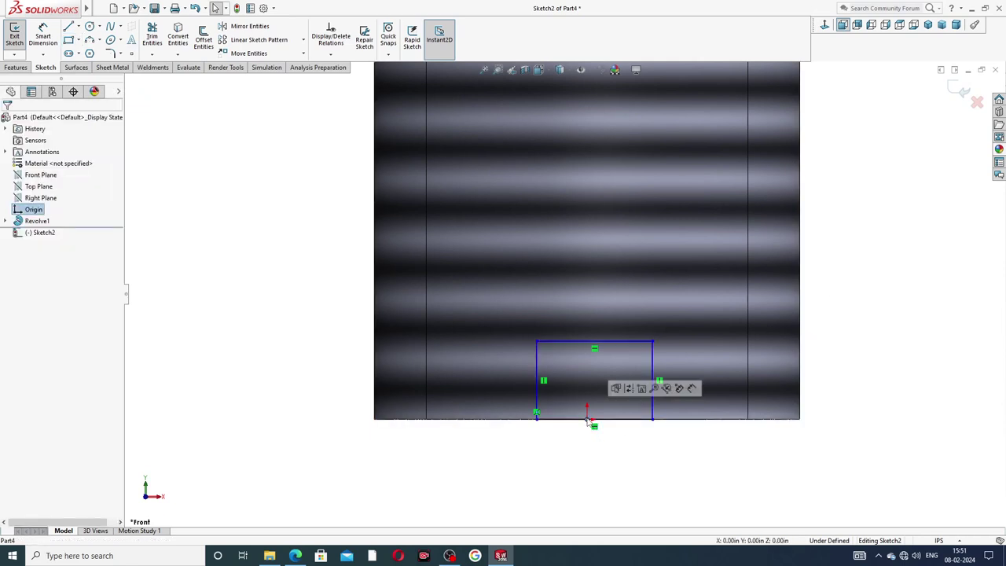
ctrl+click(606, 420)
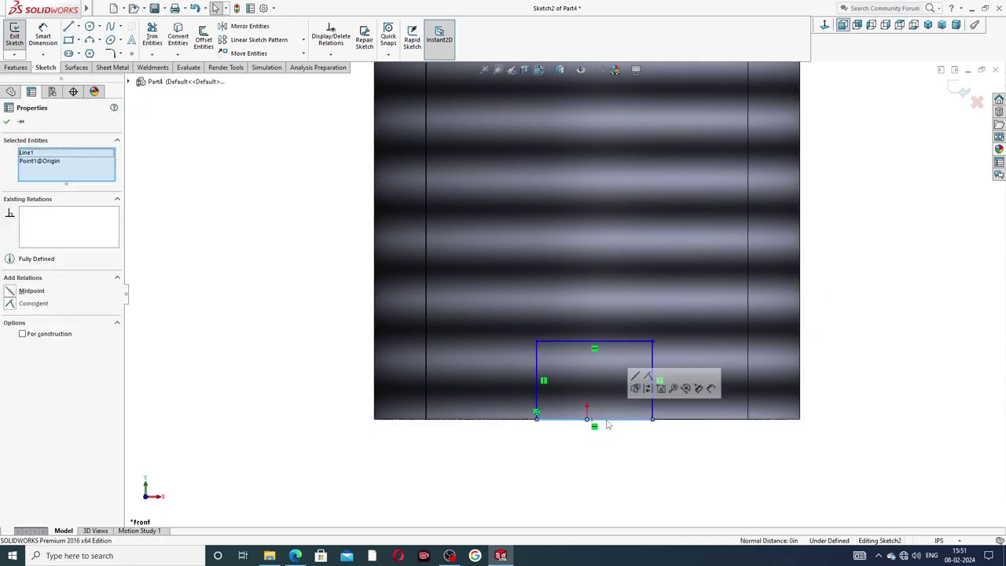
click(635, 377)
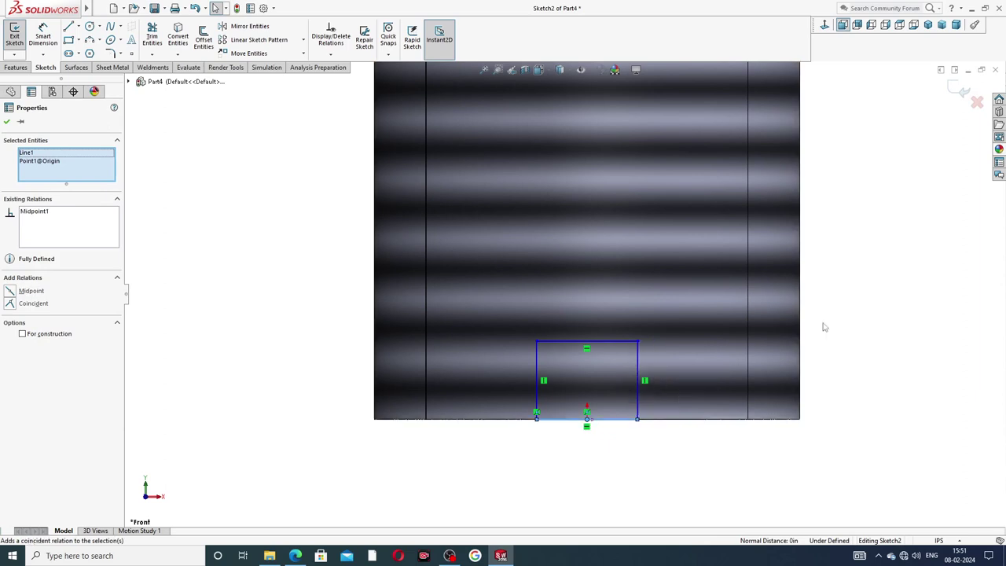
click(868, 302)
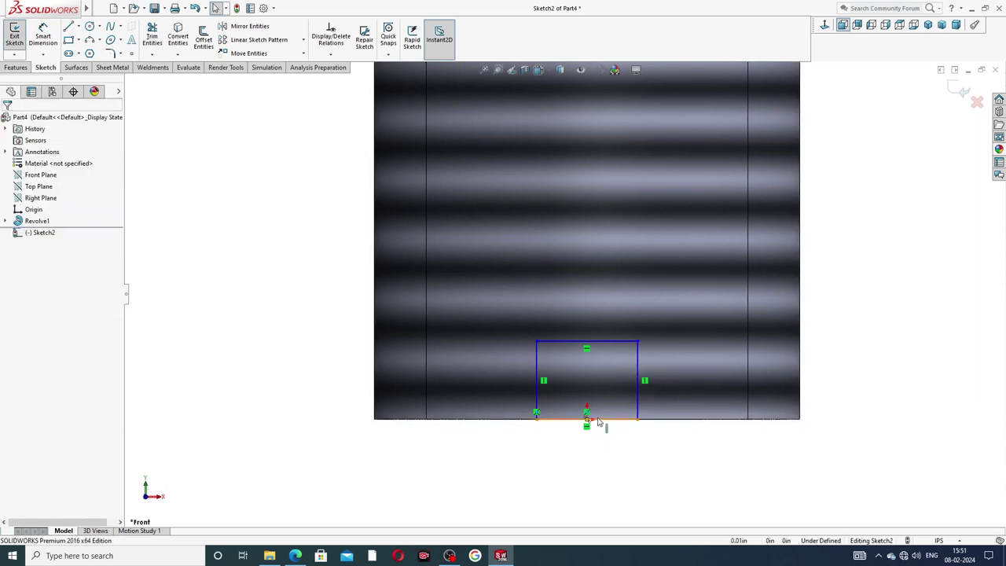
scroll(602, 426, down, 2)
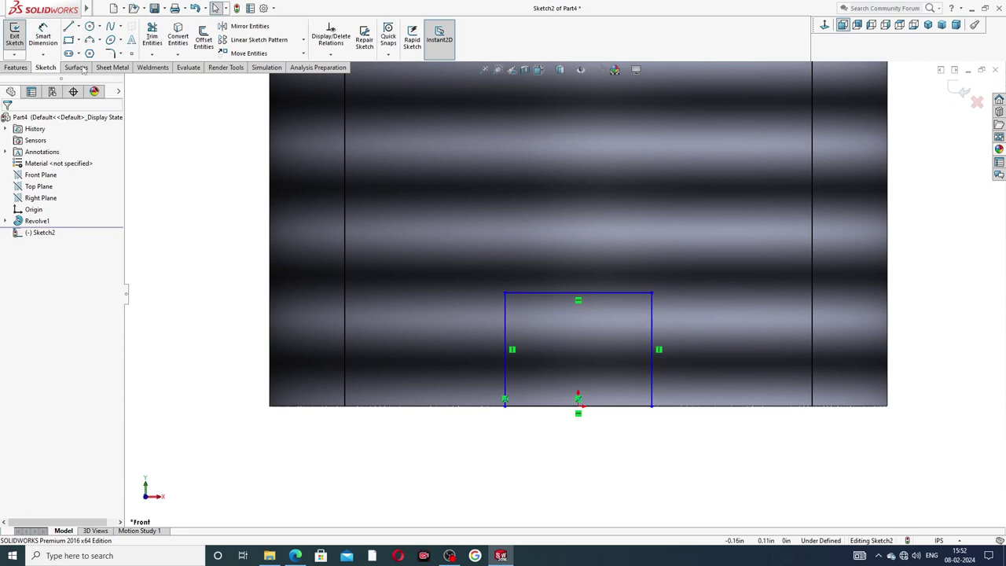
- Dimension the rectangle's bottom edge to a 0.05 in width
click(43, 39)
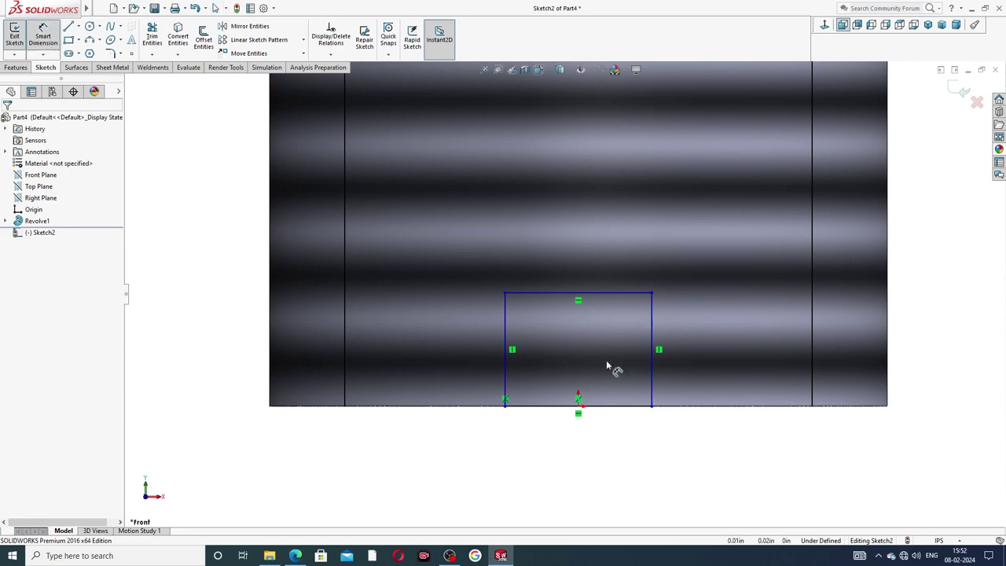
click(610, 407)
click(581, 437)
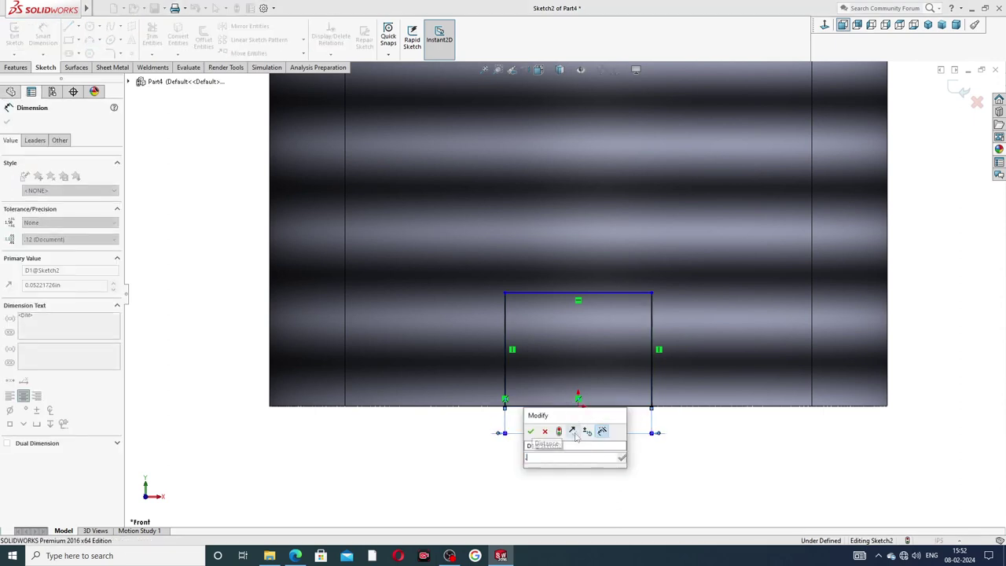
text(0.05)
key(Return)
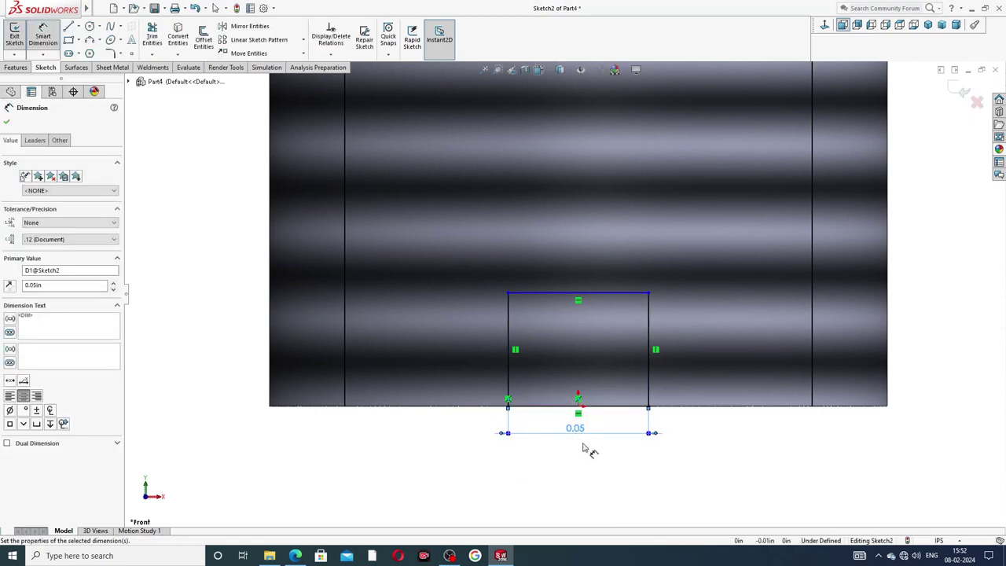
- Dimension the rectangle's right edge to a 0.03 in height and exit Smart Dimension
click(650, 338)
click(672, 339)
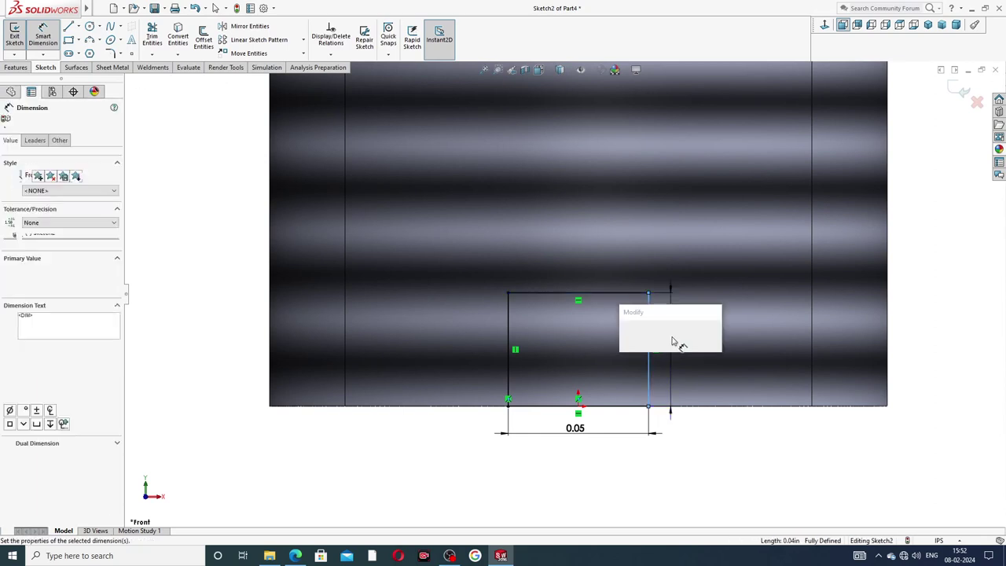
text(0.)
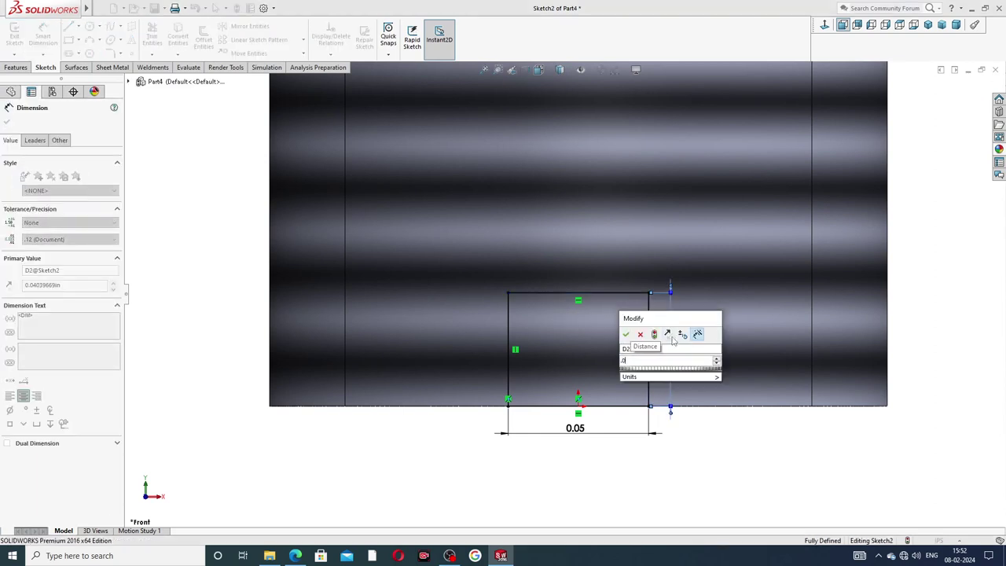
text(3)
key(Return)
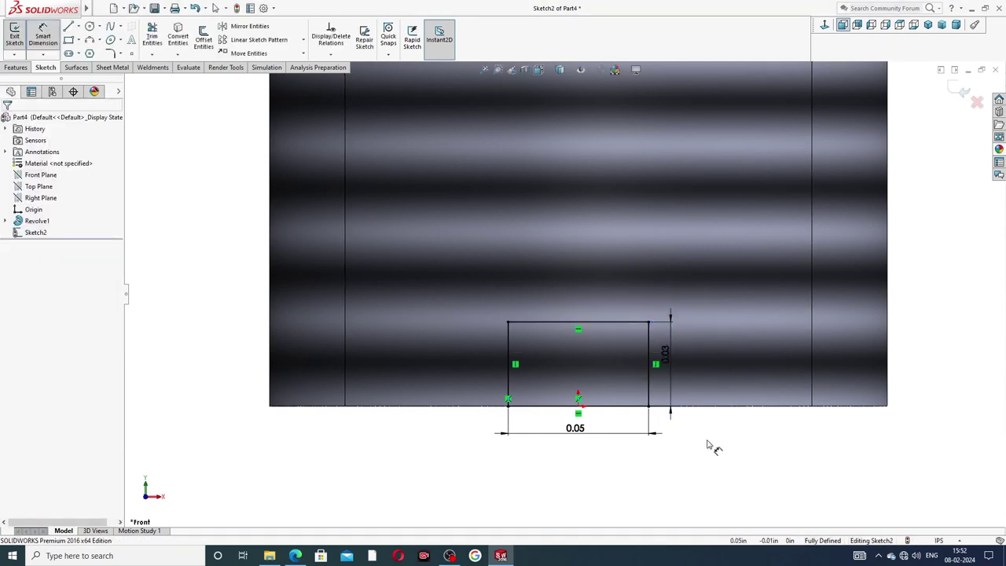
drag(665, 353, 686, 359)
click(705, 437)
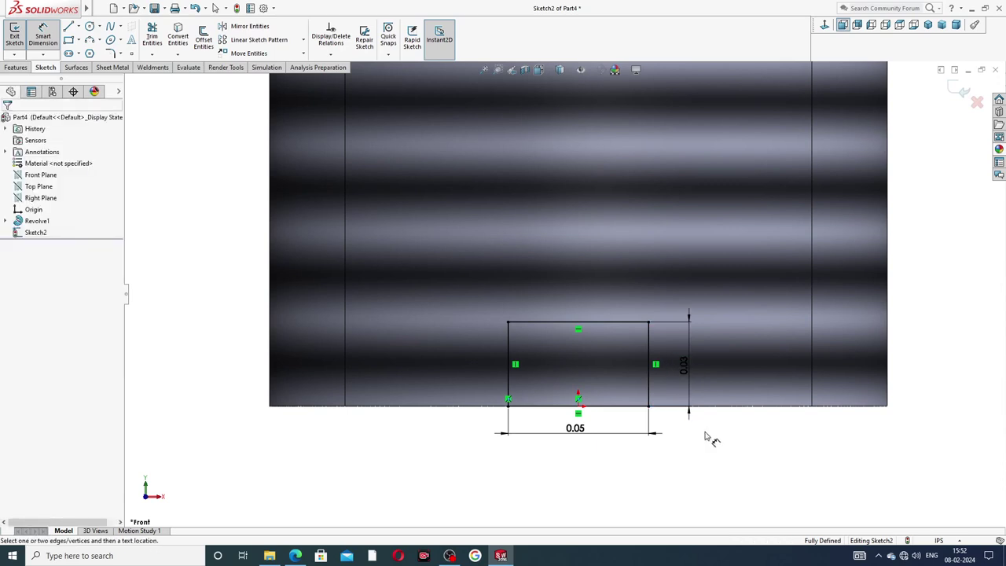
right_click(705, 437)
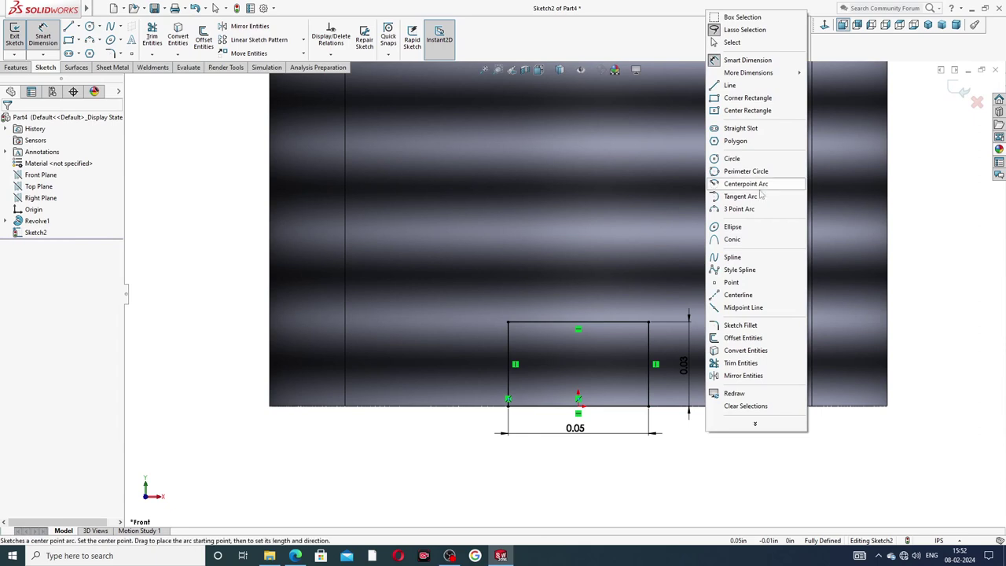
click(743, 44)
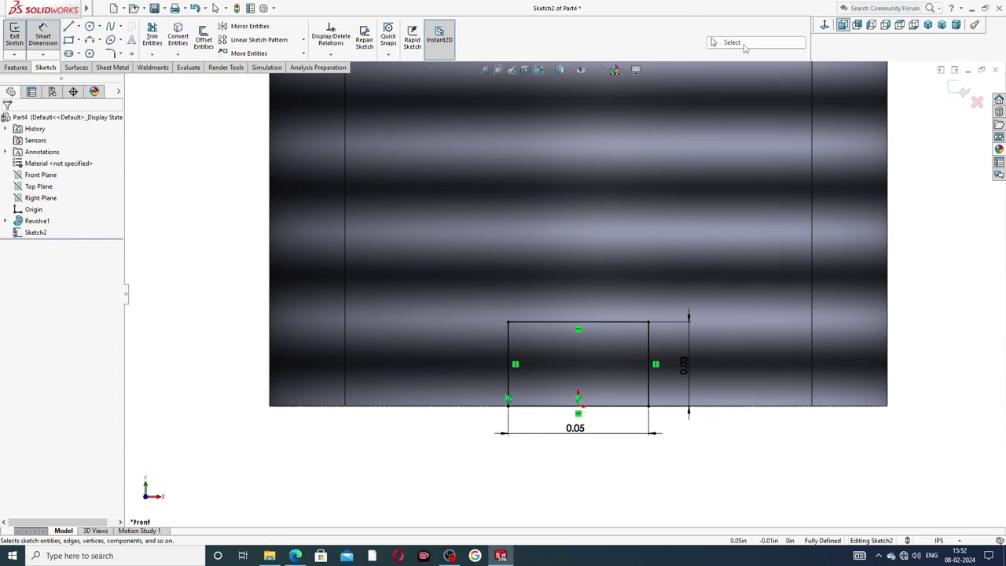
click(16, 66)
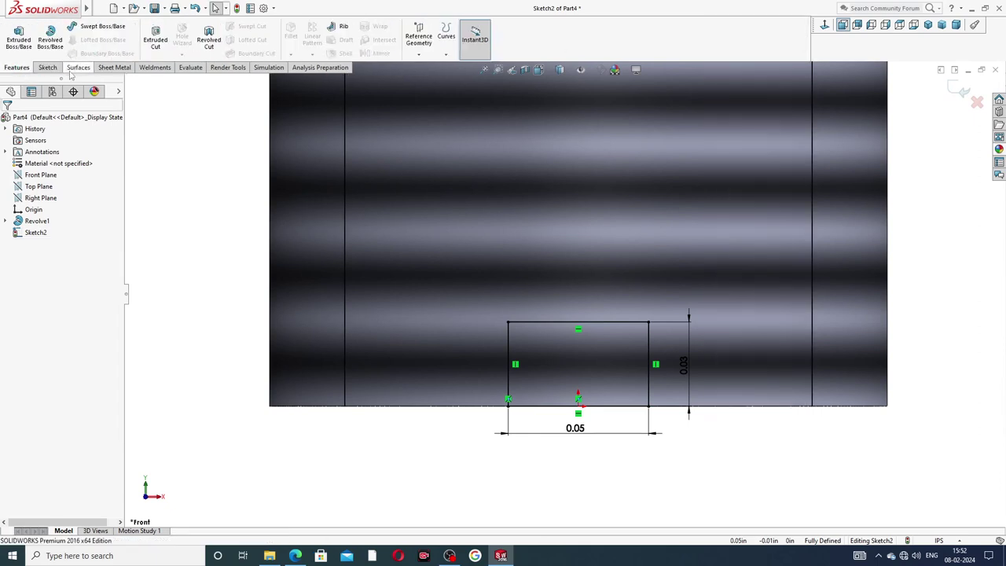
- Extrude-cut Sketch2 with Through All - Both to slot the threaded end
click(155, 39)
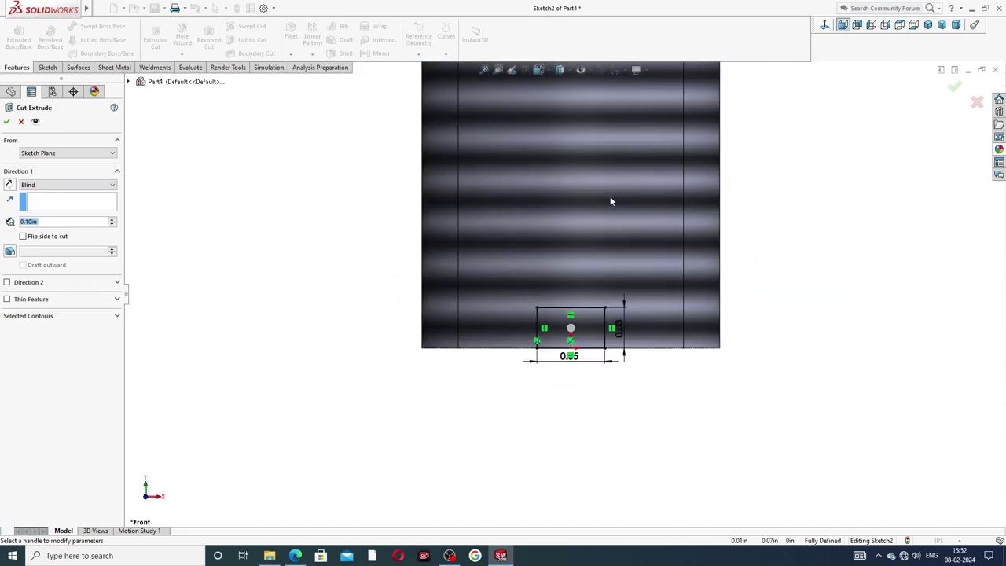
click(47, 186)
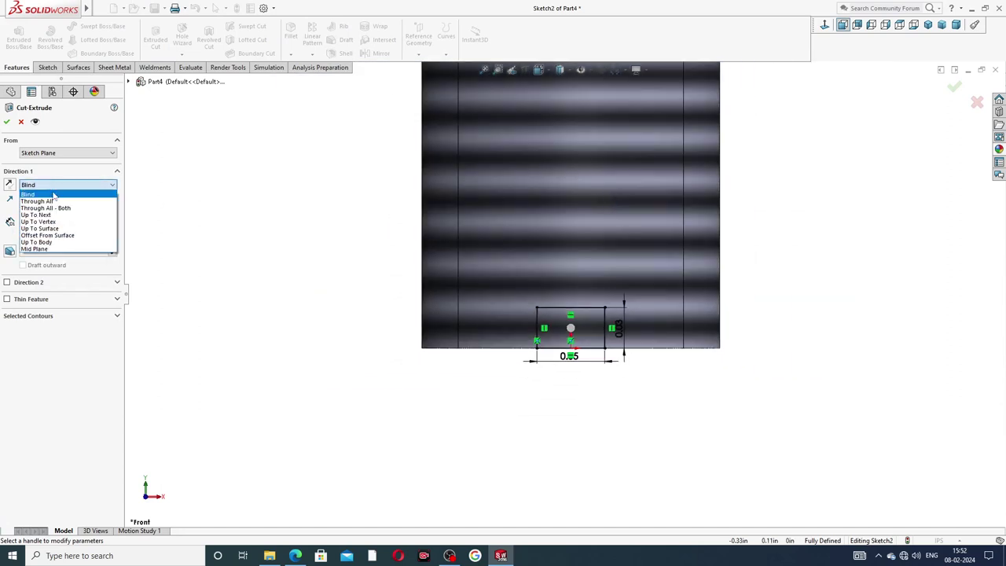
click(61, 208)
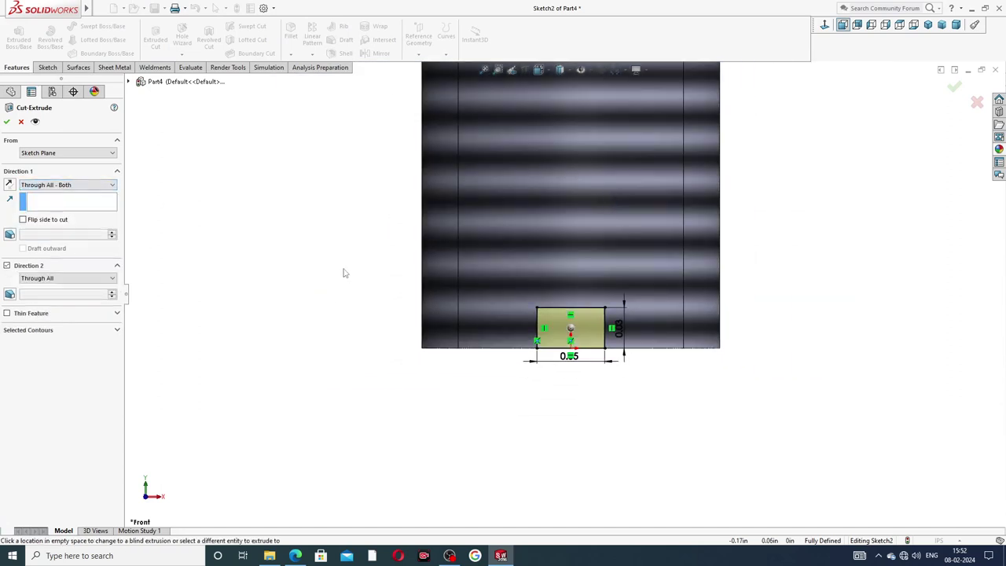
mouse_move(343, 272)
middle_down()
mouse_move(458, 266)
mouse_move(458, 388)
middle_up()
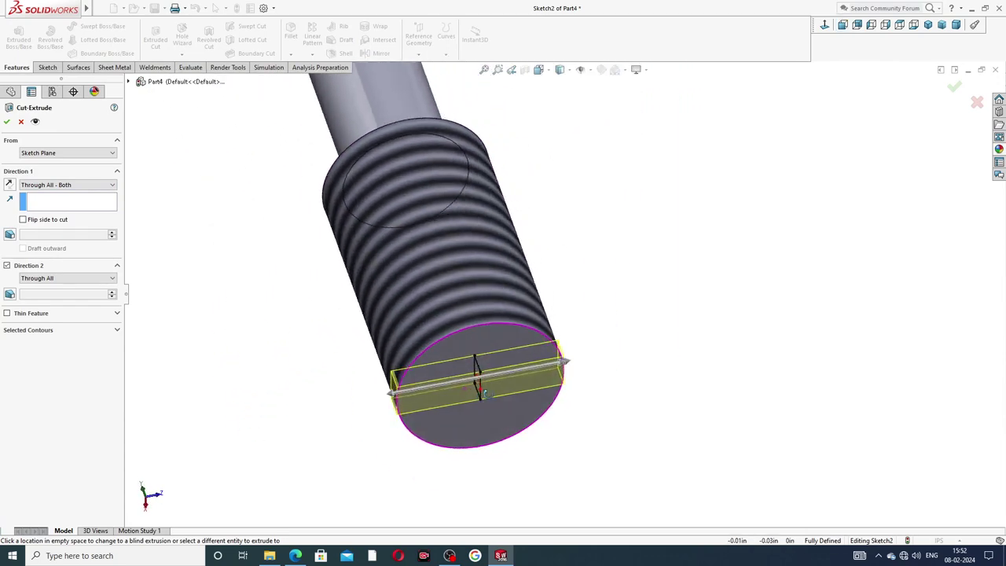
middle_drag(458, 389, 49, 226)
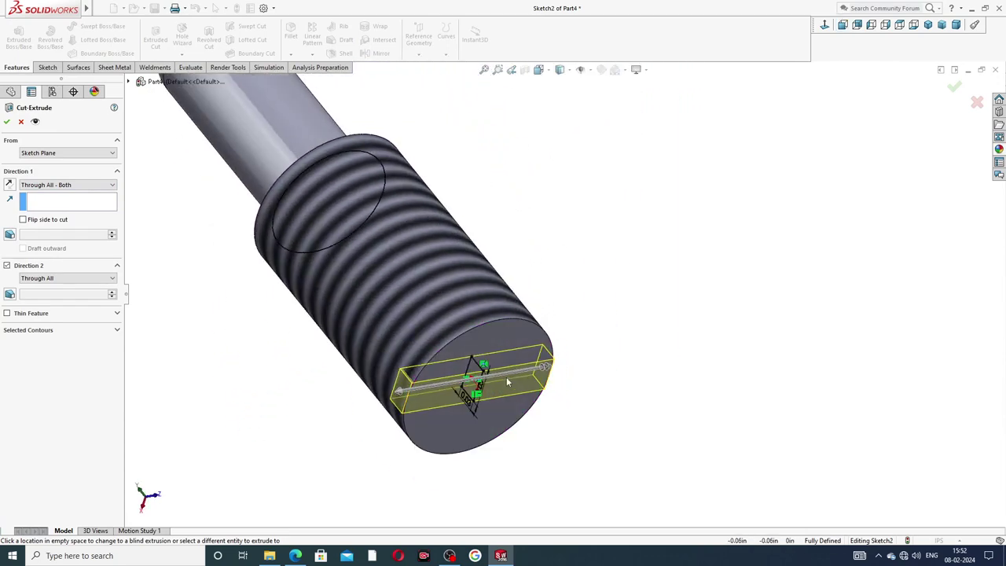
click(7, 121)
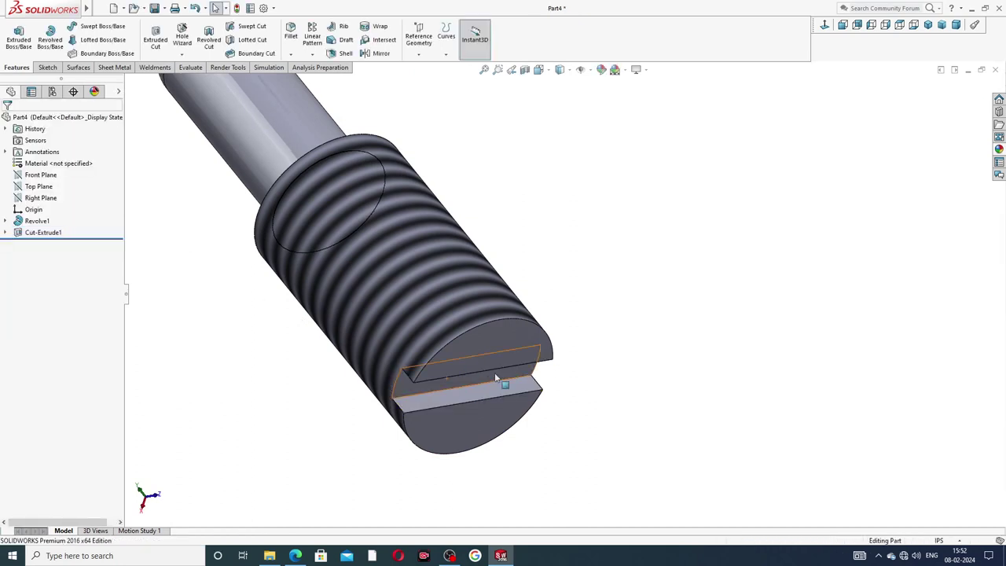
scroll(512, 377, up, 5)
- Apply the polished nickel appearance from Metal > Nickel to the set screw
mouse_move(512, 386)
middle_down()
mouse_move(510, 207)
mouse_move(539, 313)
middle_up()
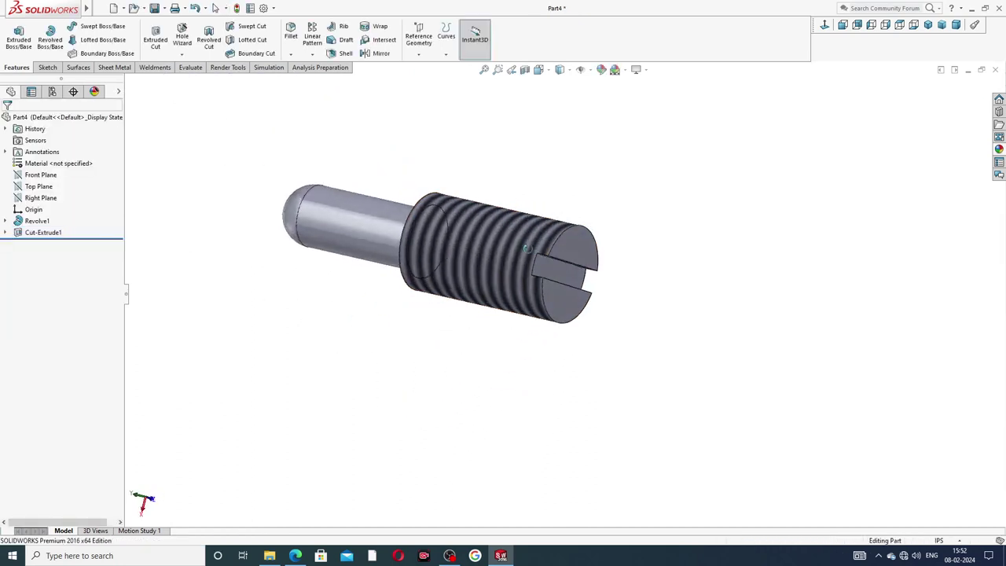
scroll(543, 310, up, 2)
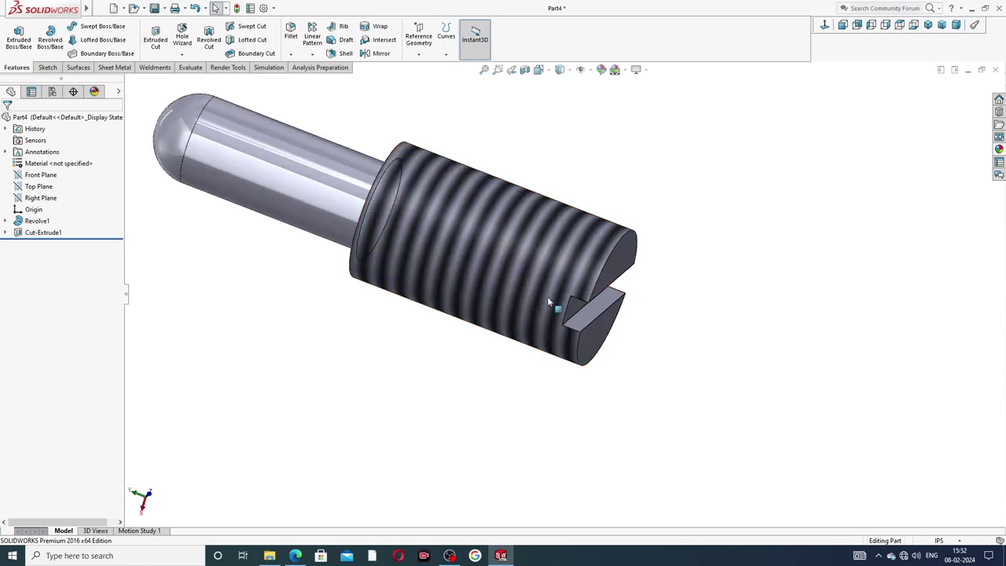
scroll(550, 303, up, 2)
scroll(597, 275, up, 2)
mouse_move(602, 274)
middle_down()
mouse_move(474, 262)
mouse_move(372, 234)
middle_up()
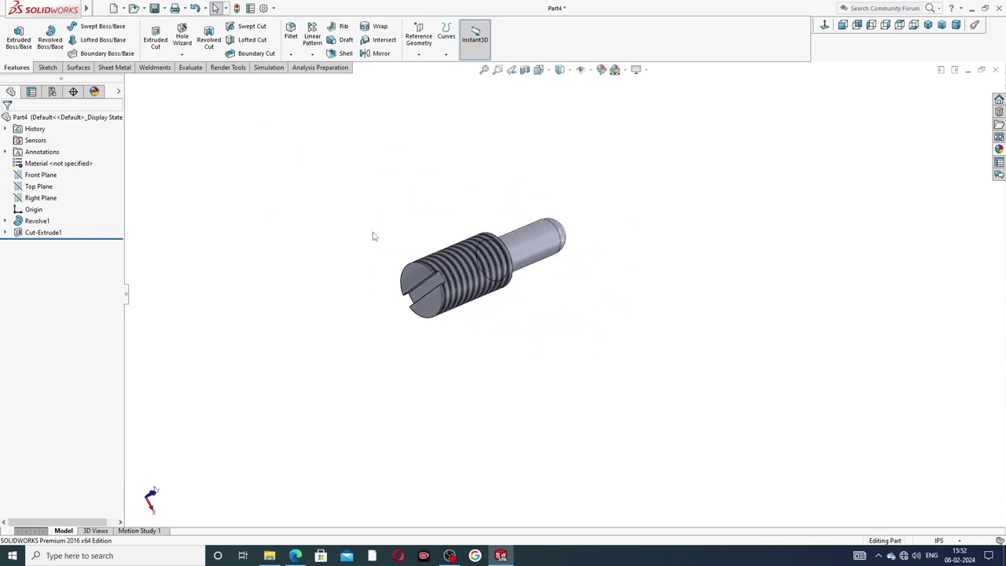
scroll(464, 264, down, 1)
scroll(519, 236, down, 3)
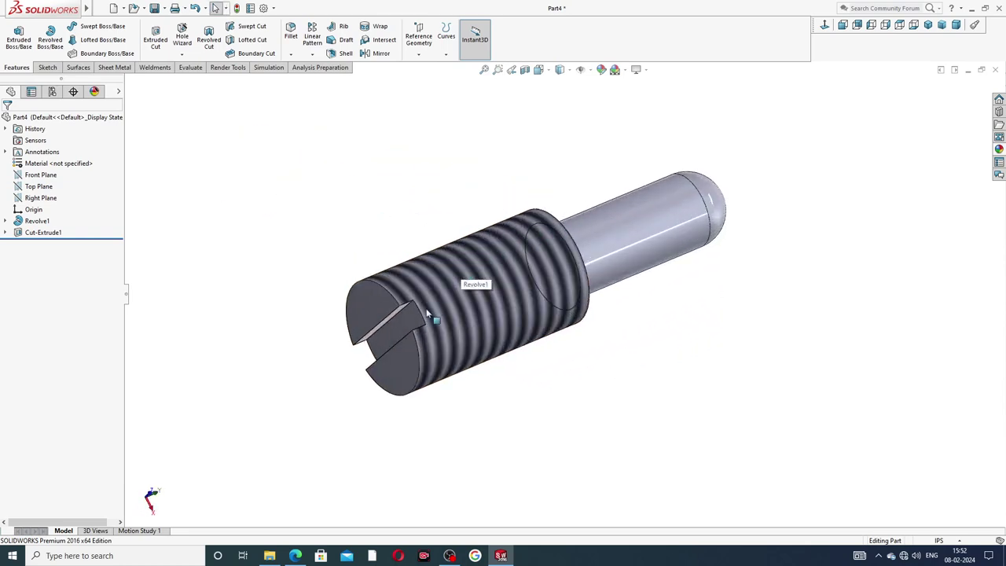
click(997, 149)
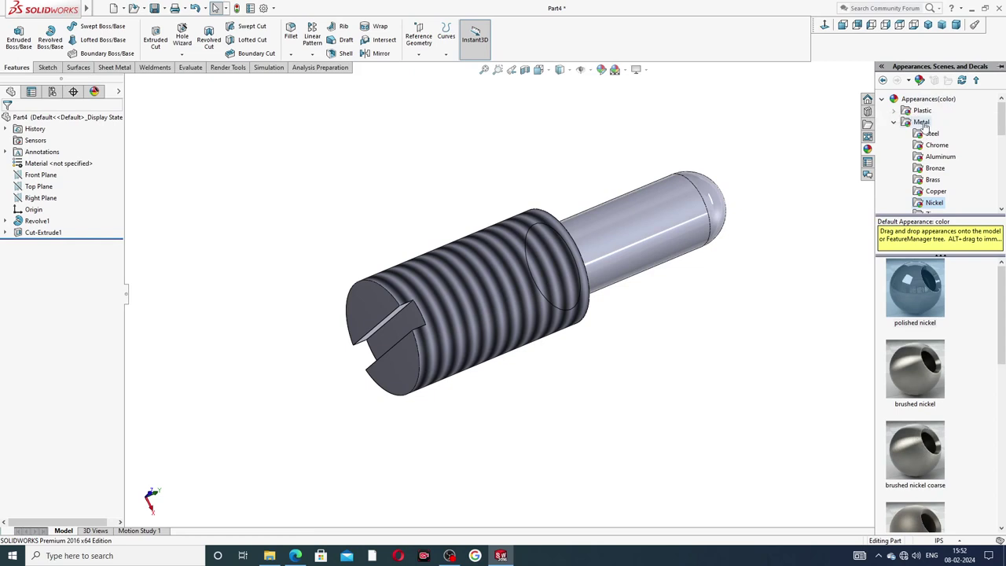
double_click(917, 285)
click(659, 313)
- Switch to Isometric view and bring up the PART-08 SET SCREW drawing PDF
mouse_move(576, 303)
middle_down()
mouse_move(537, 233)
mouse_move(582, 227)
middle_up()
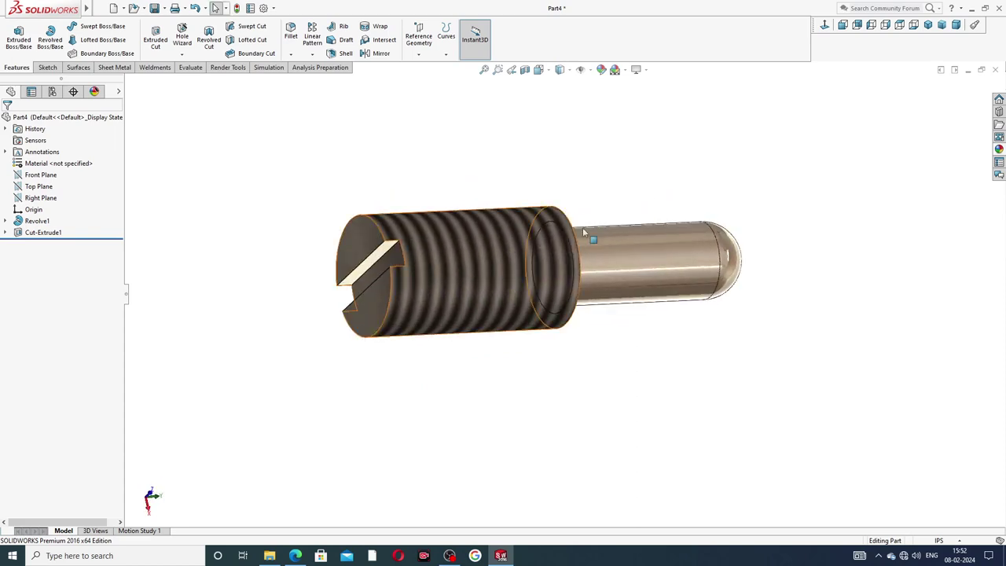
click(928, 26)
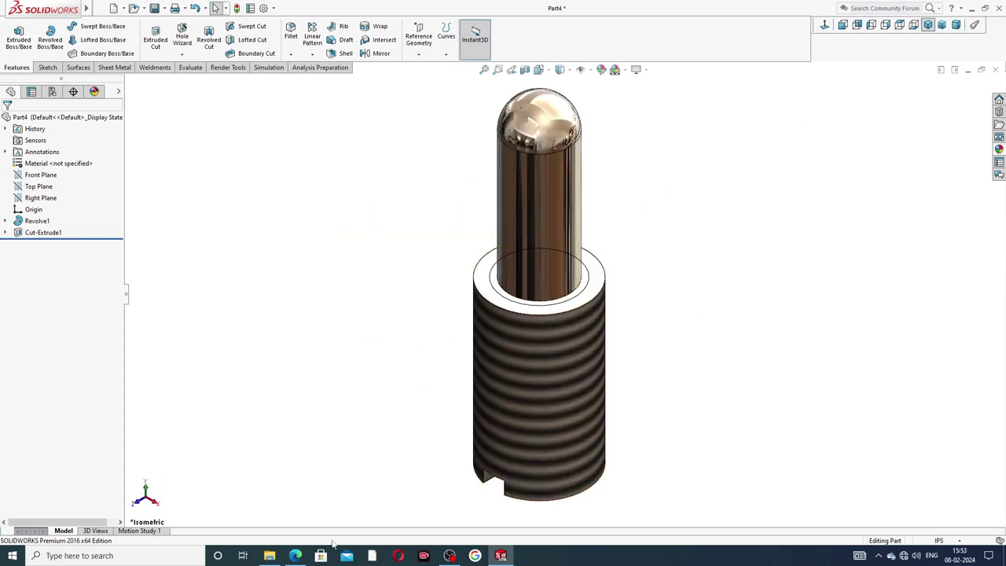
click(295, 555)
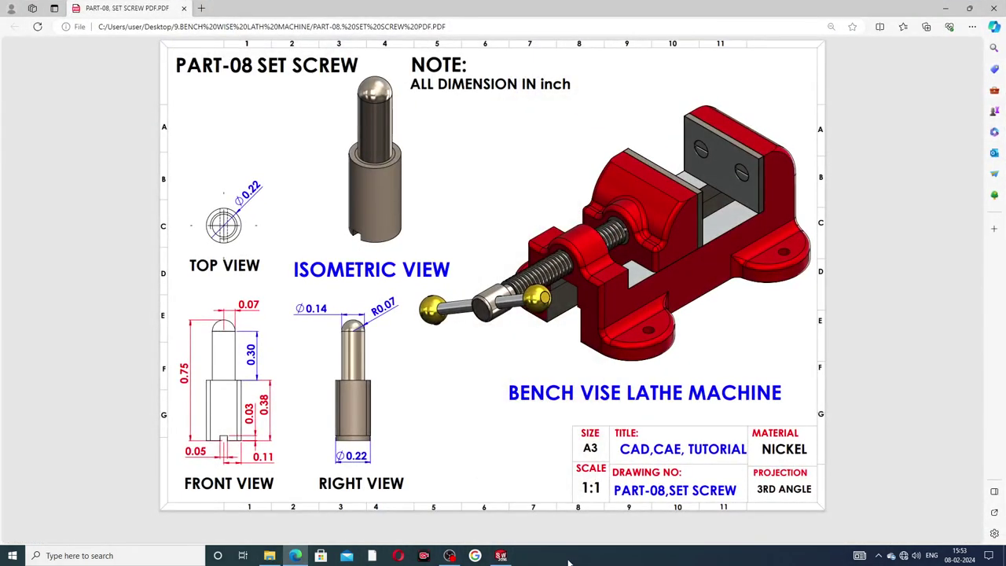